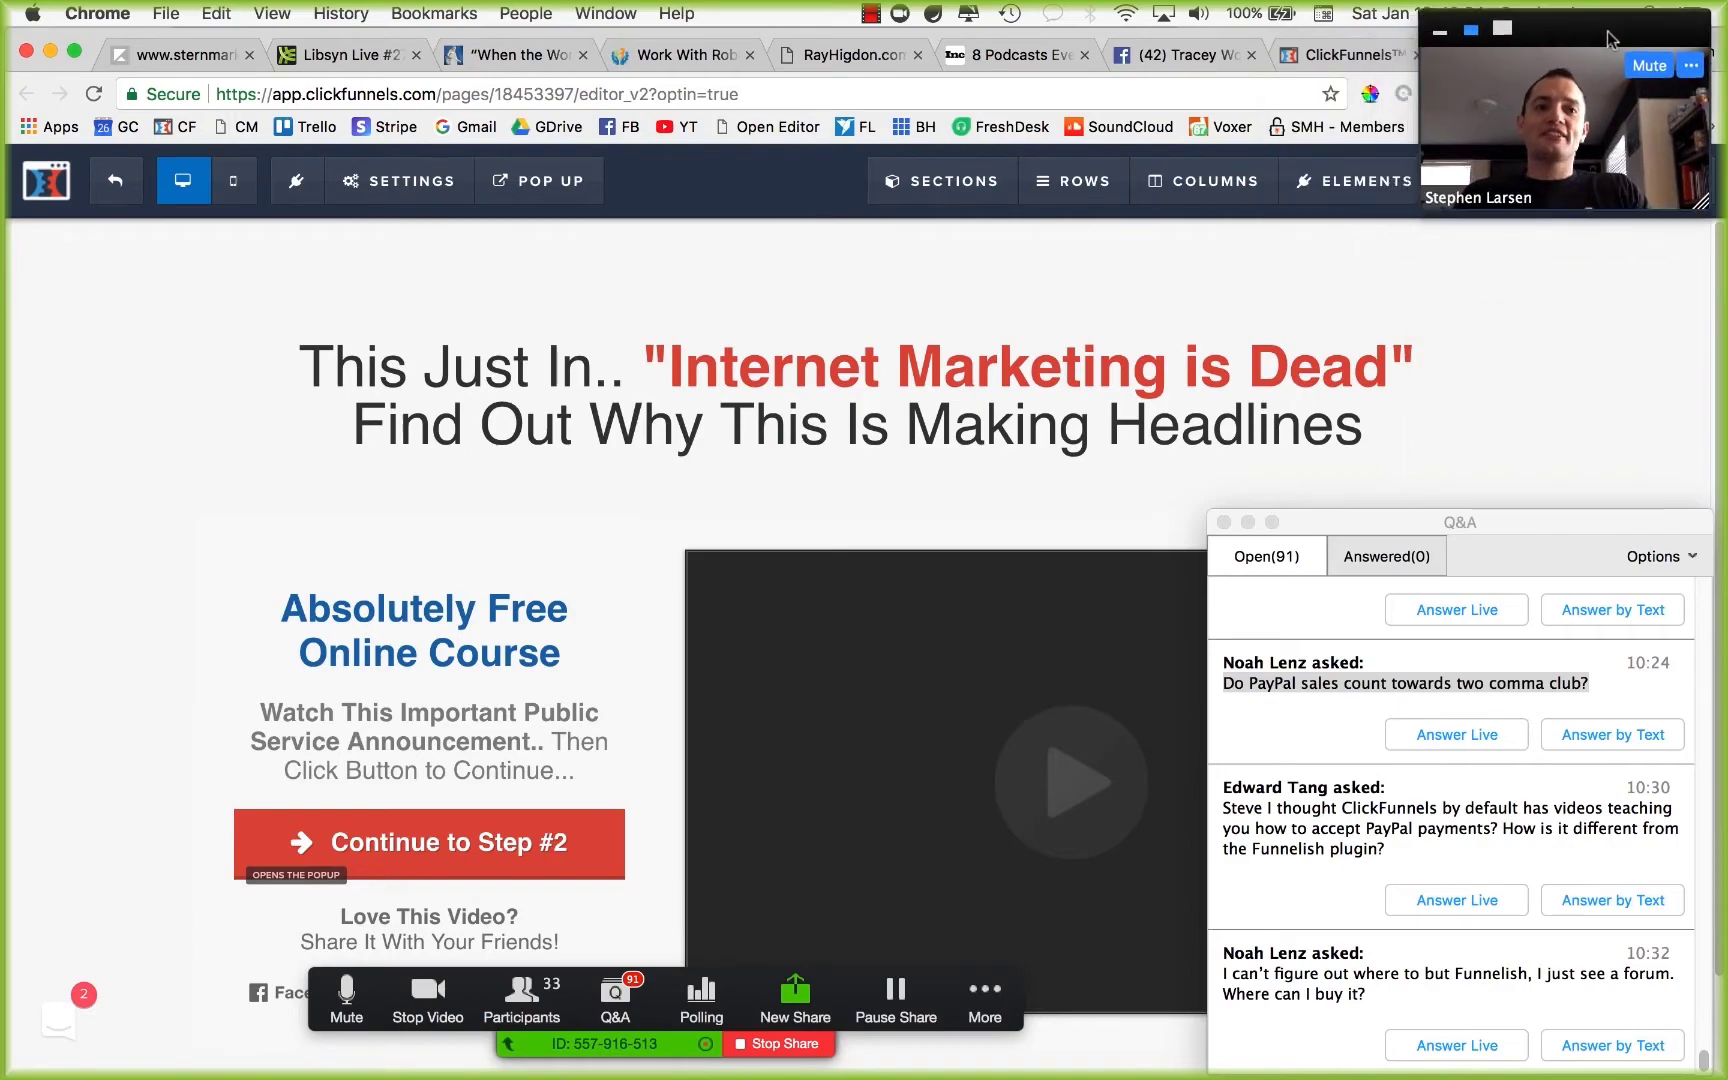
# Switch to the Optin-Funnels-Map.jpg diagram in Preview and outline the Squeeze Page layout with a selection.
pyautogui.hotkey('ctrl', 'Up')
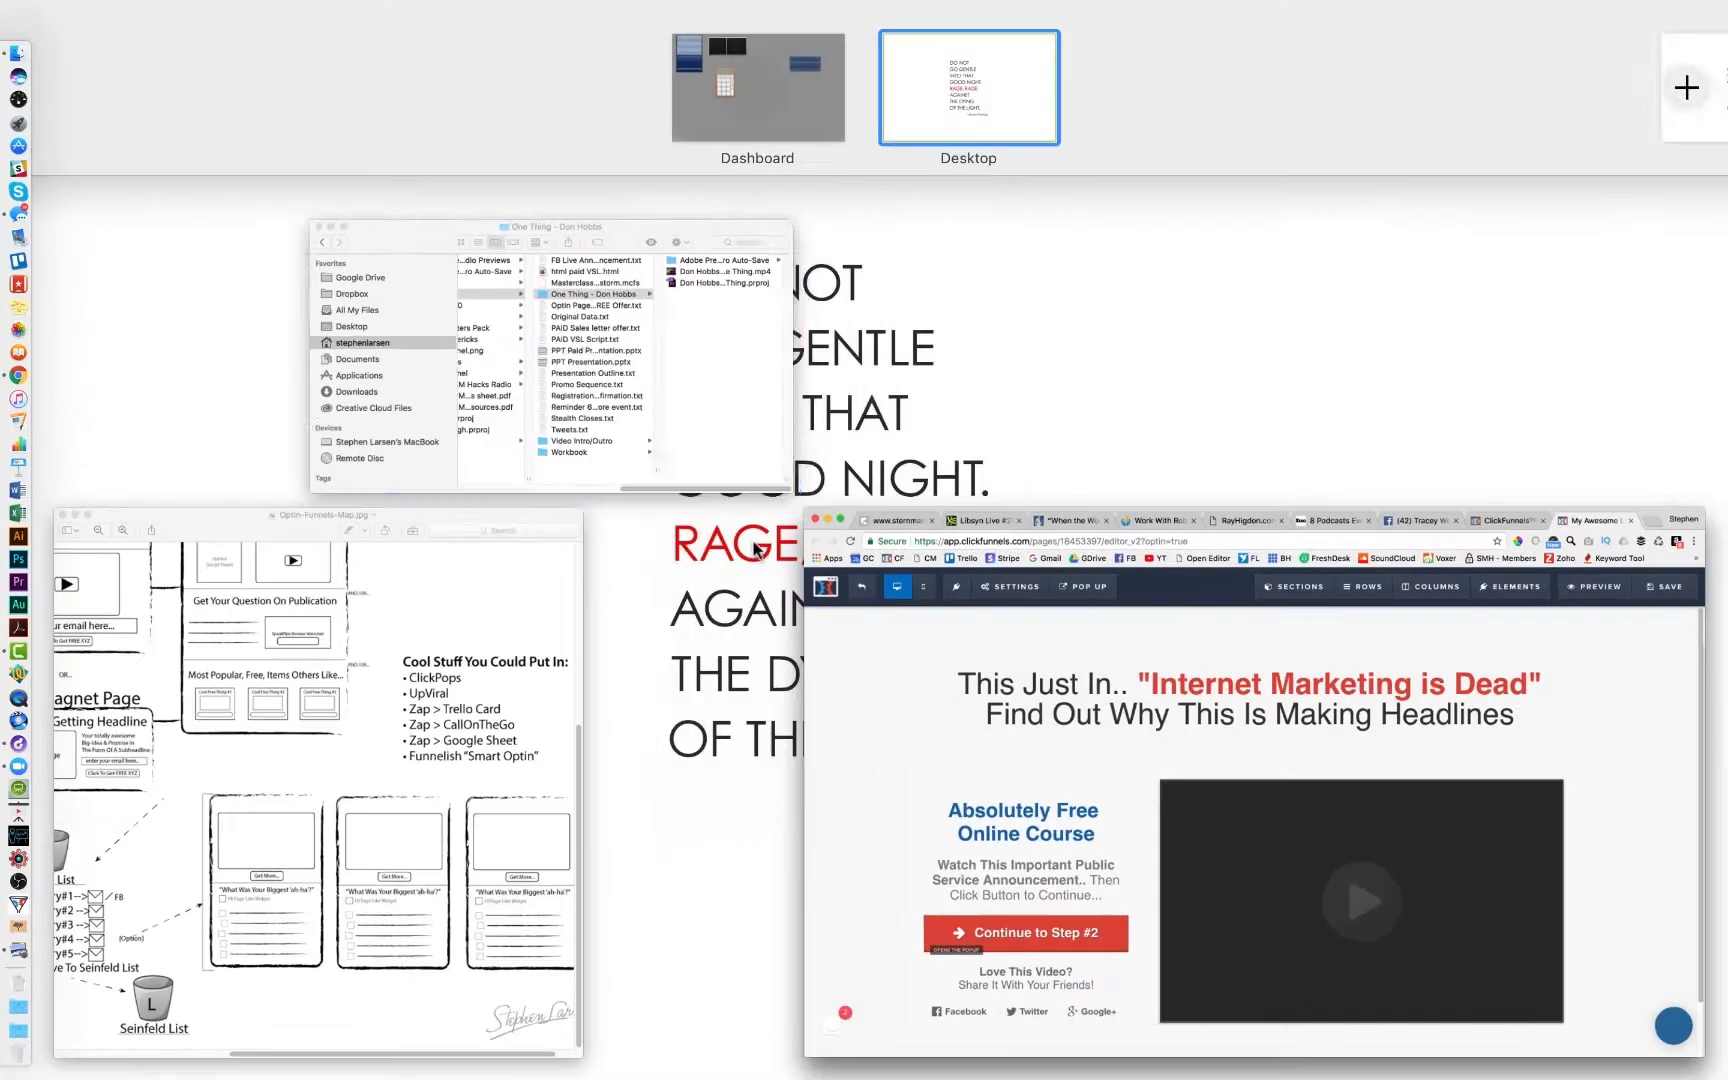
pyautogui.click(560, 660)
pyautogui.scroll(5, 579, 657)
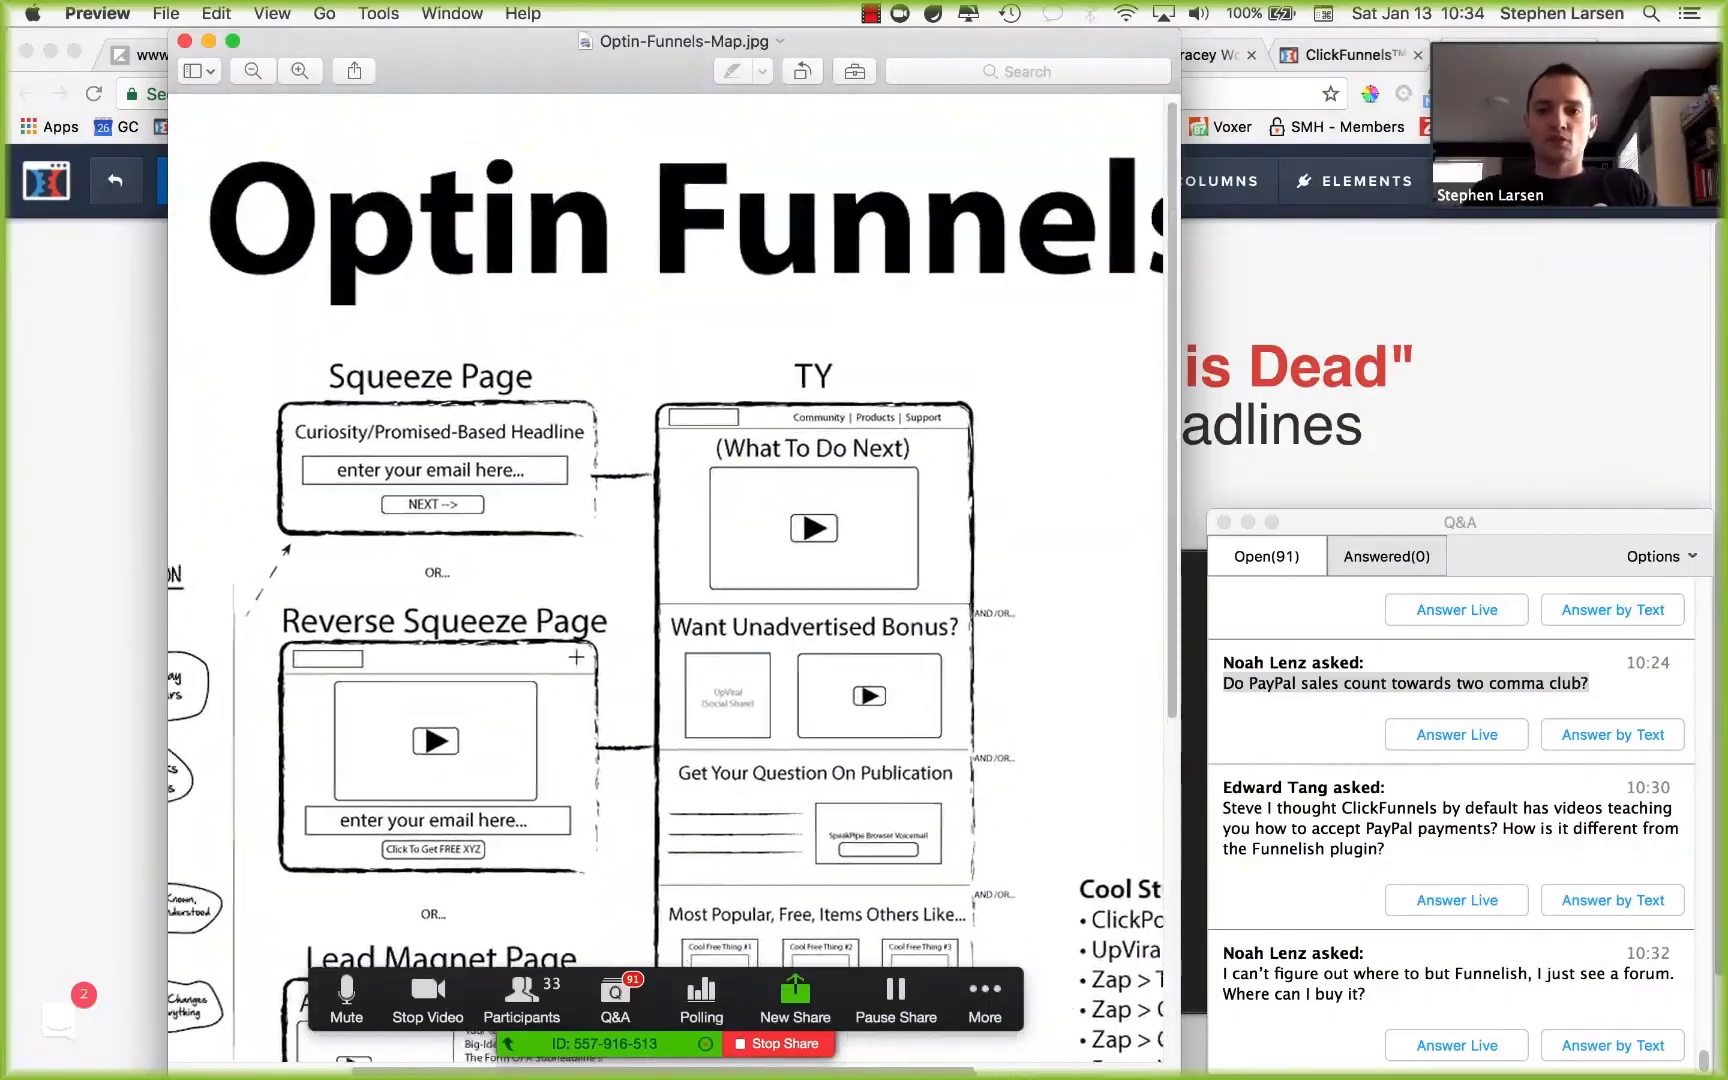
pyautogui.hscroll(-1, 579, 657)
pyautogui.moveTo(314, 364); pyautogui.dragTo(679, 550)
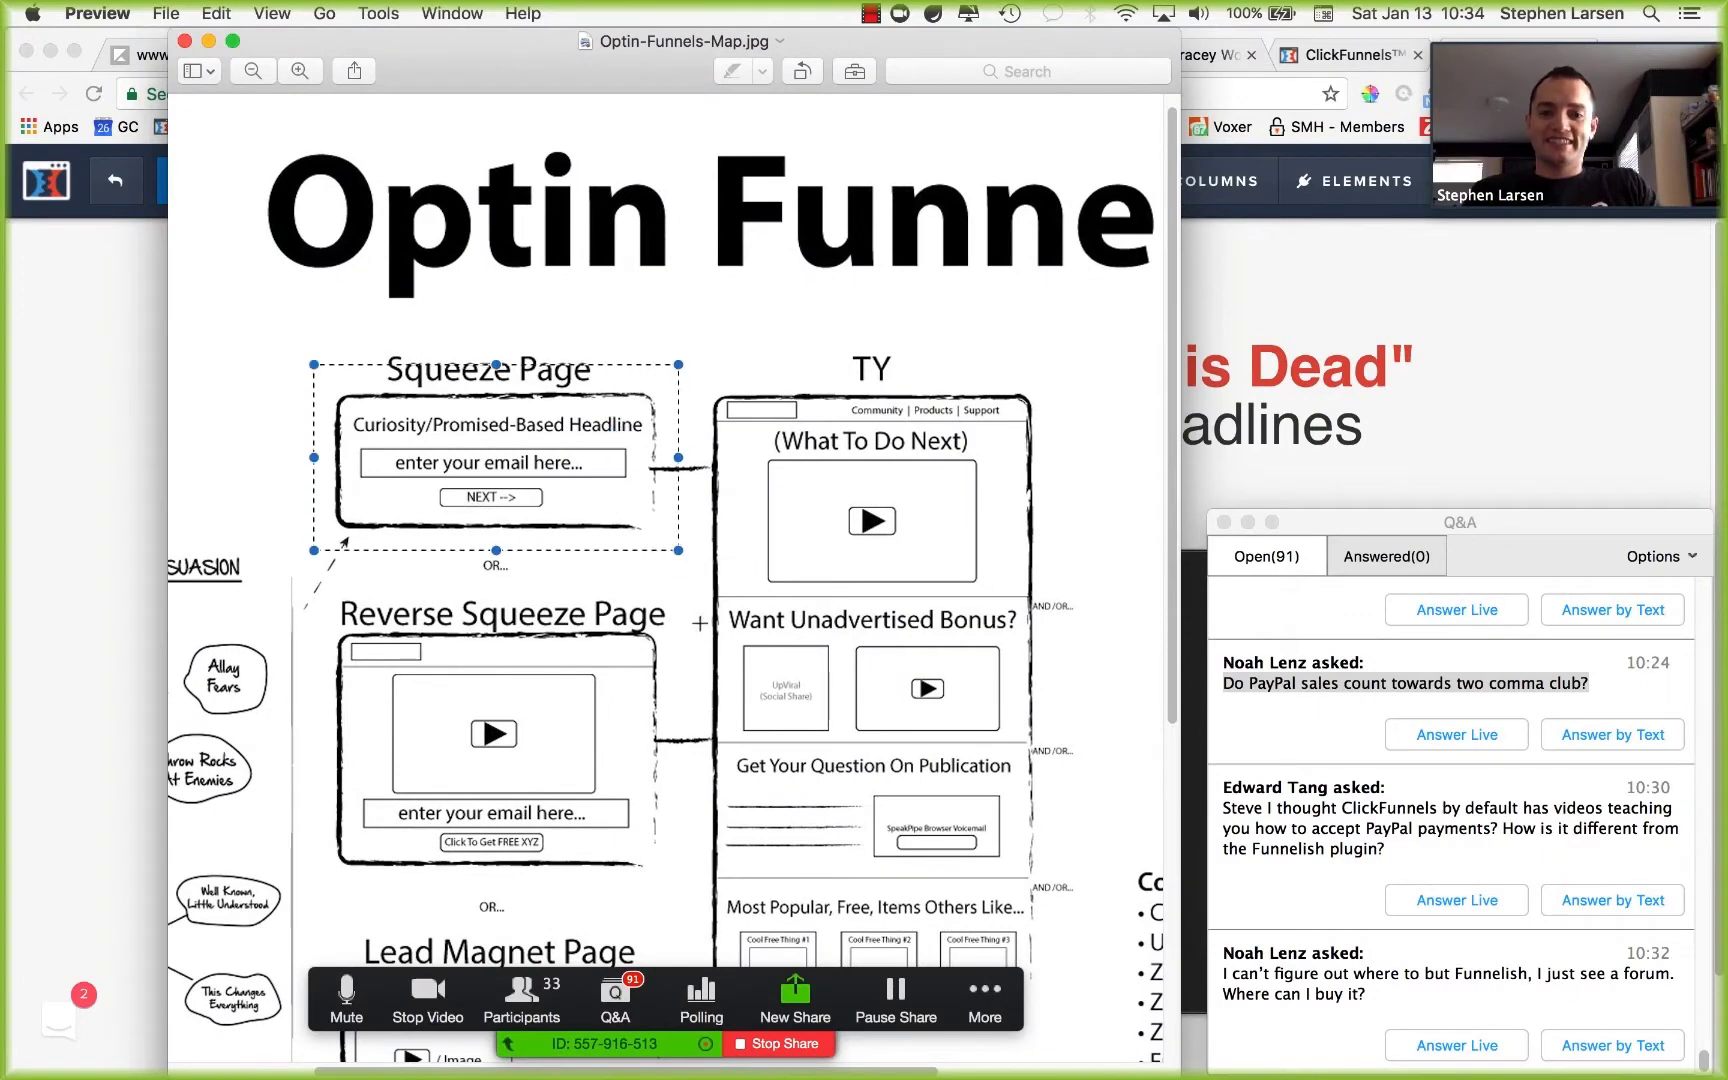
# Return to the ClickFunnels editor in Chrome and delete the whole section holding the headline and video.
pyautogui.click(1543, 413)
pyautogui.click(1505, 383)
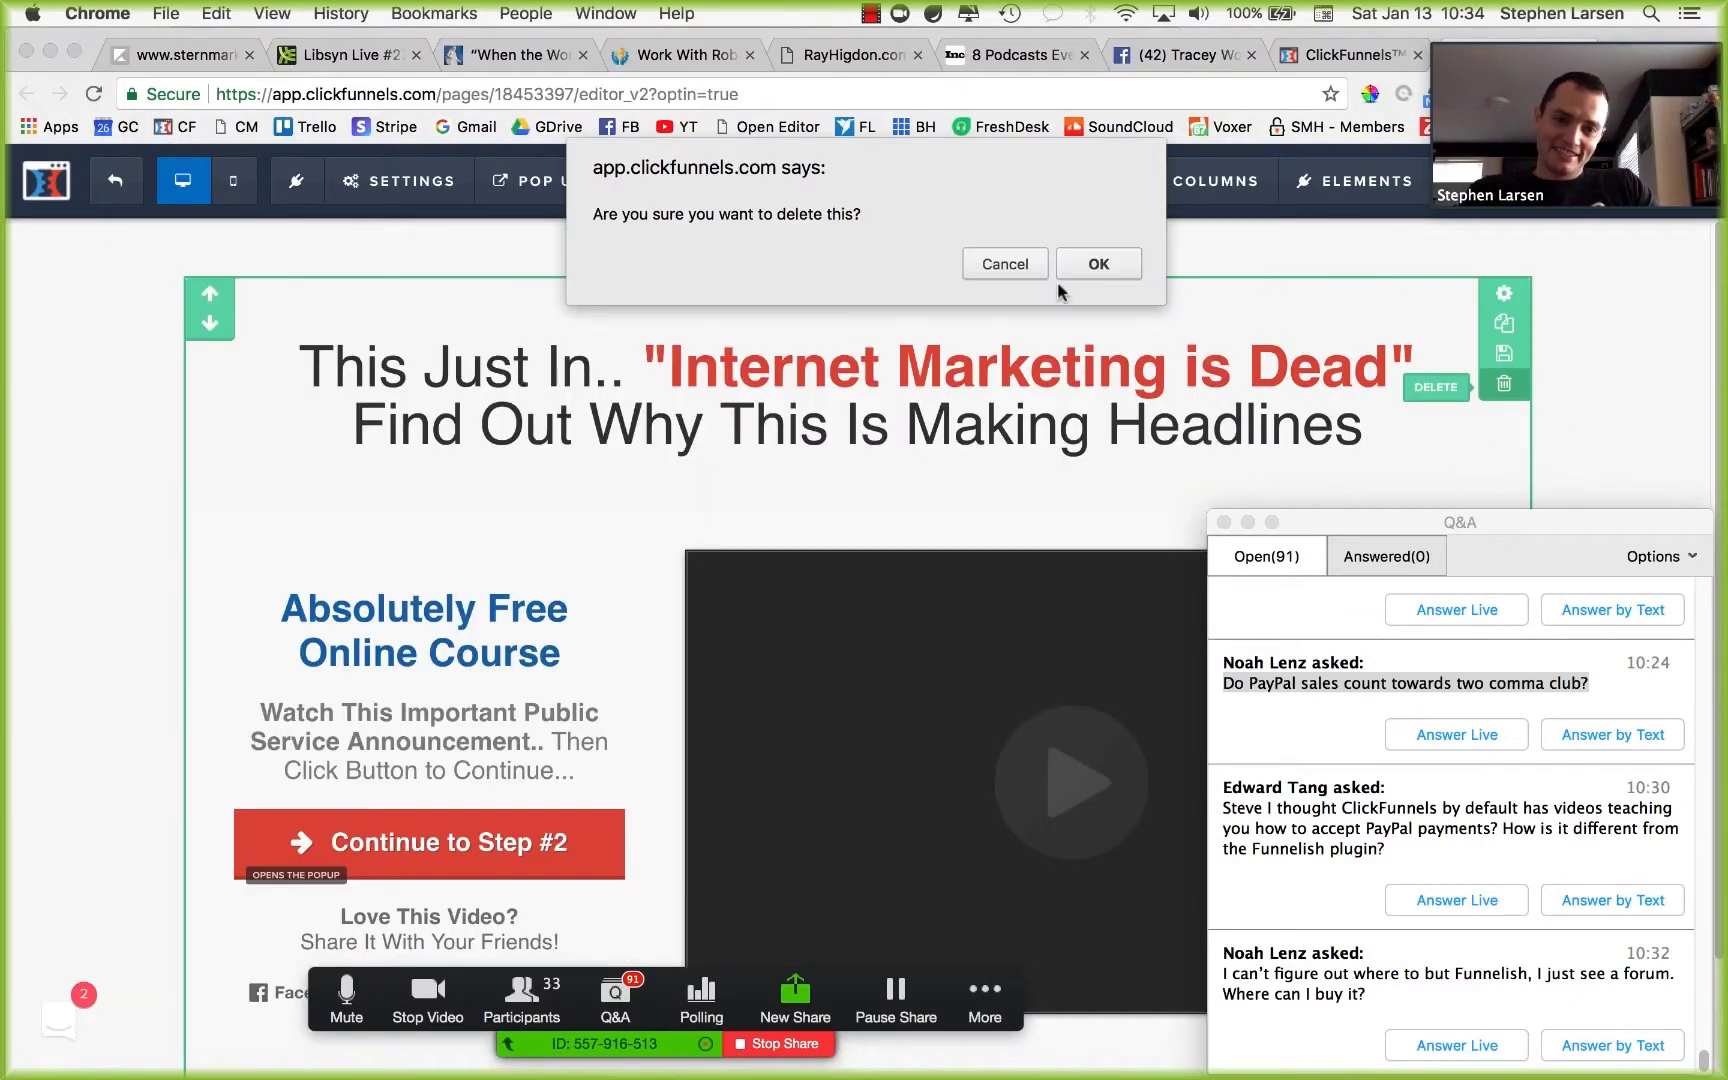
pyautogui.click(1100, 263)
# Add a medium-width section to the empty page.
pyautogui.click(846, 276)
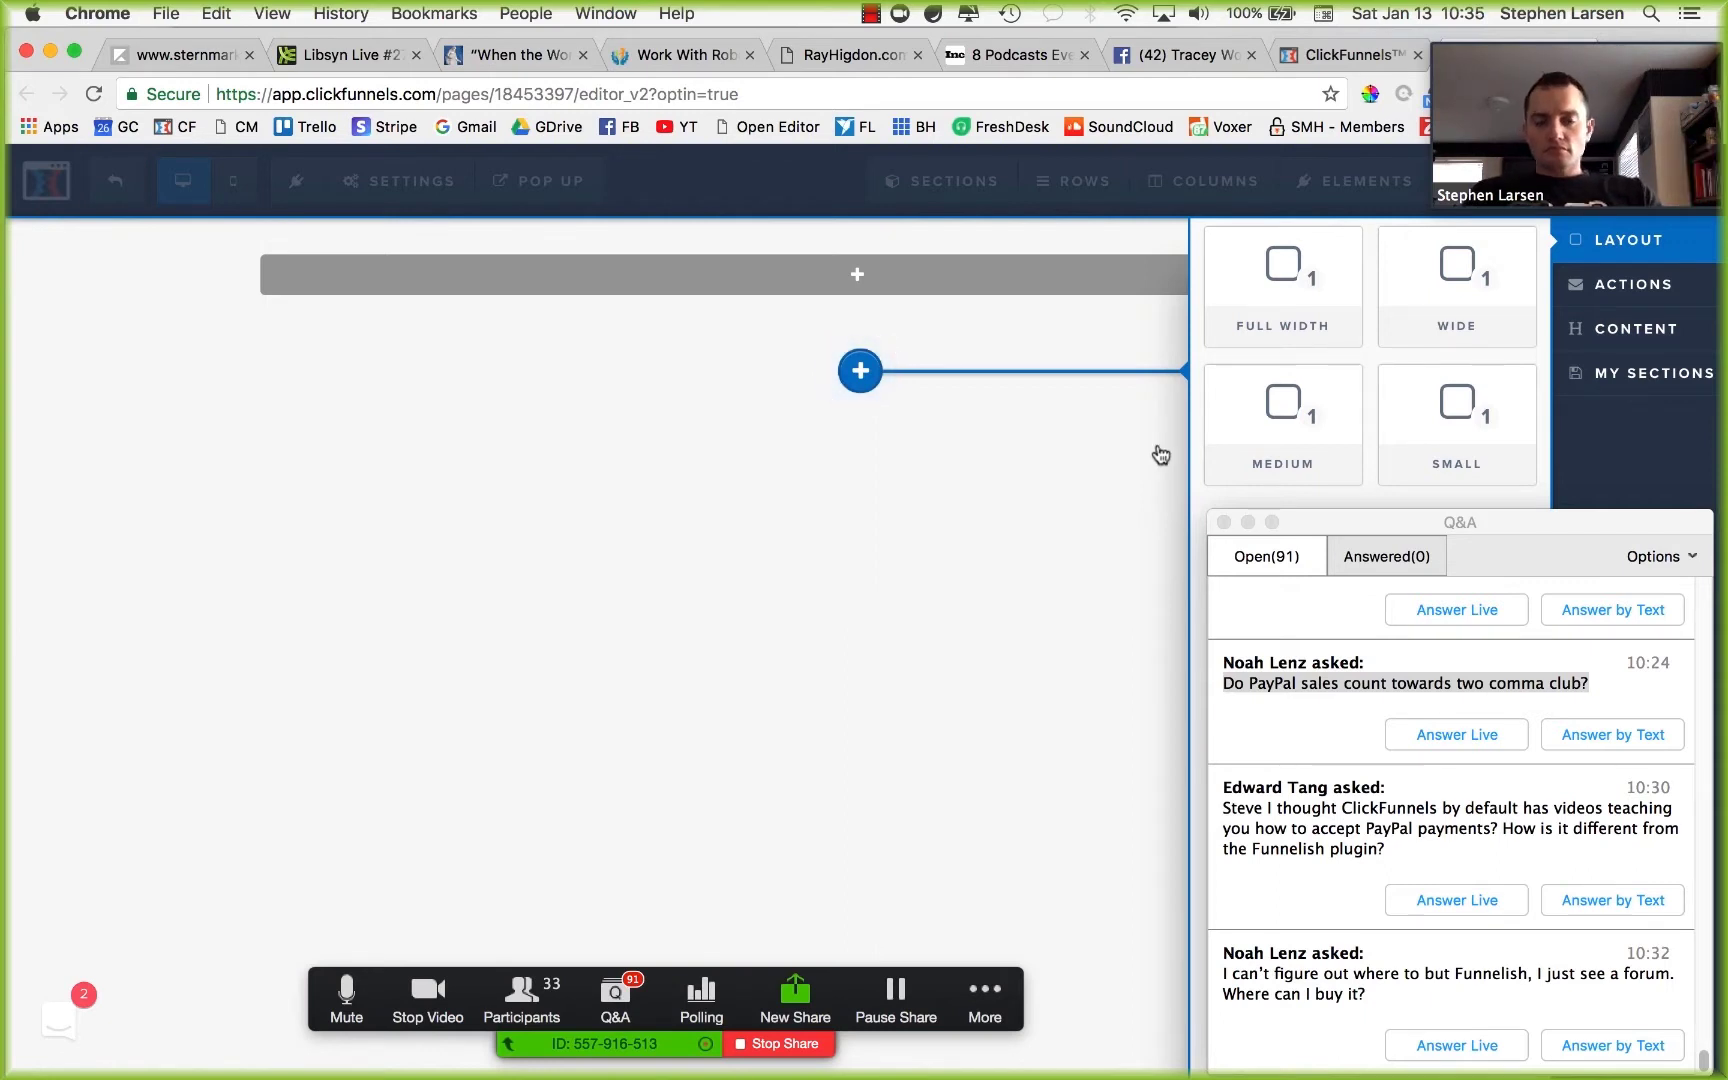
pyautogui.click(1305, 418)
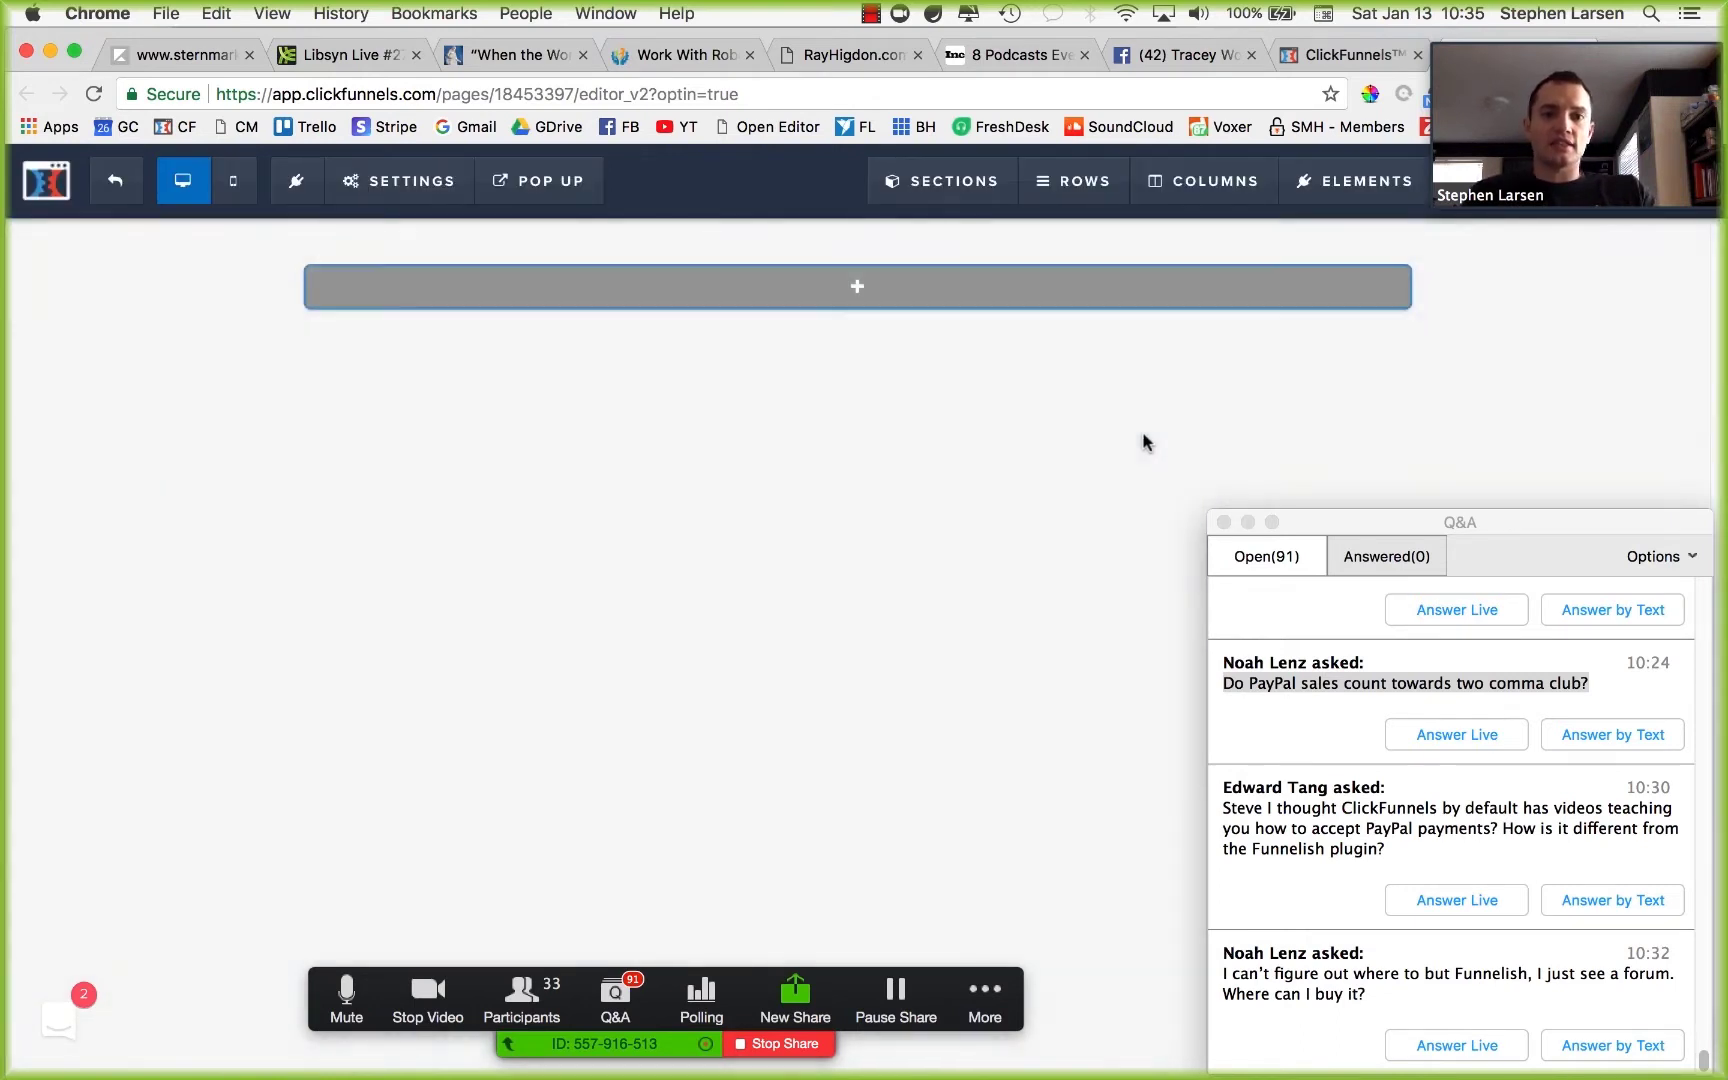
pyautogui.click(1405, 236)
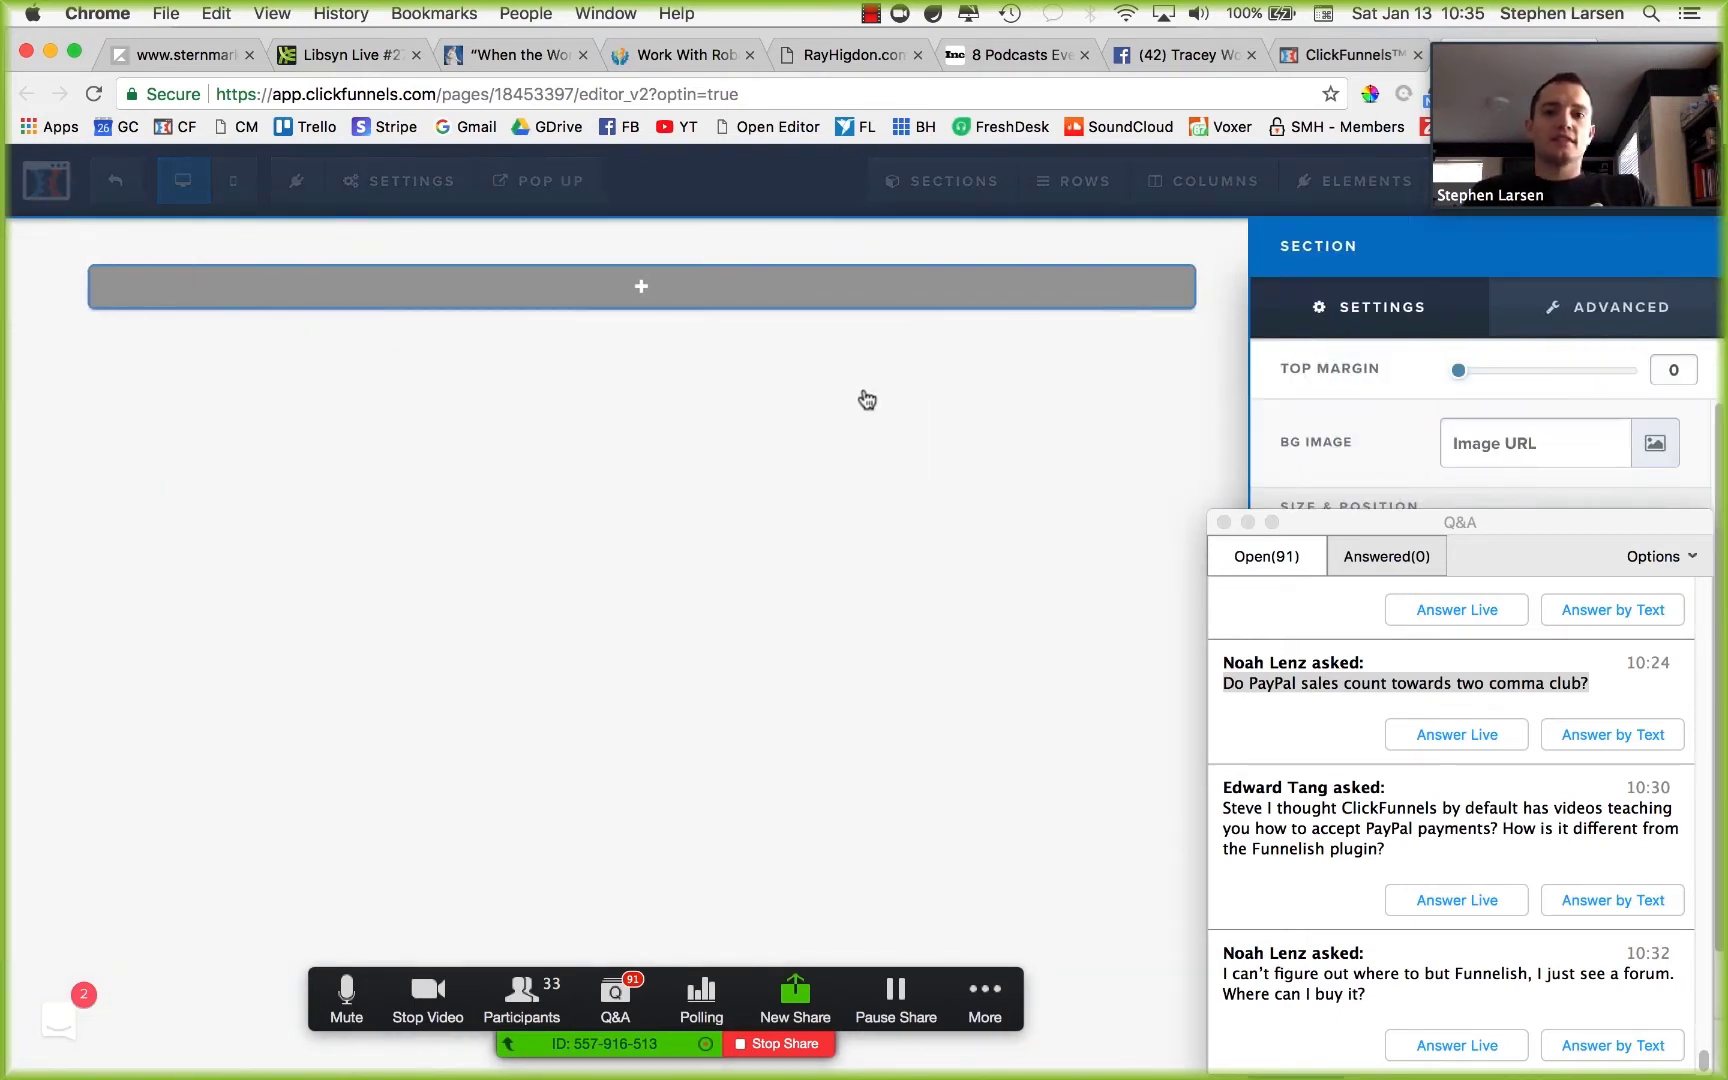
pyautogui.click(747, 485)
# Add a one-column row to the section and place a headline element in it.
pyautogui.click(856, 286)
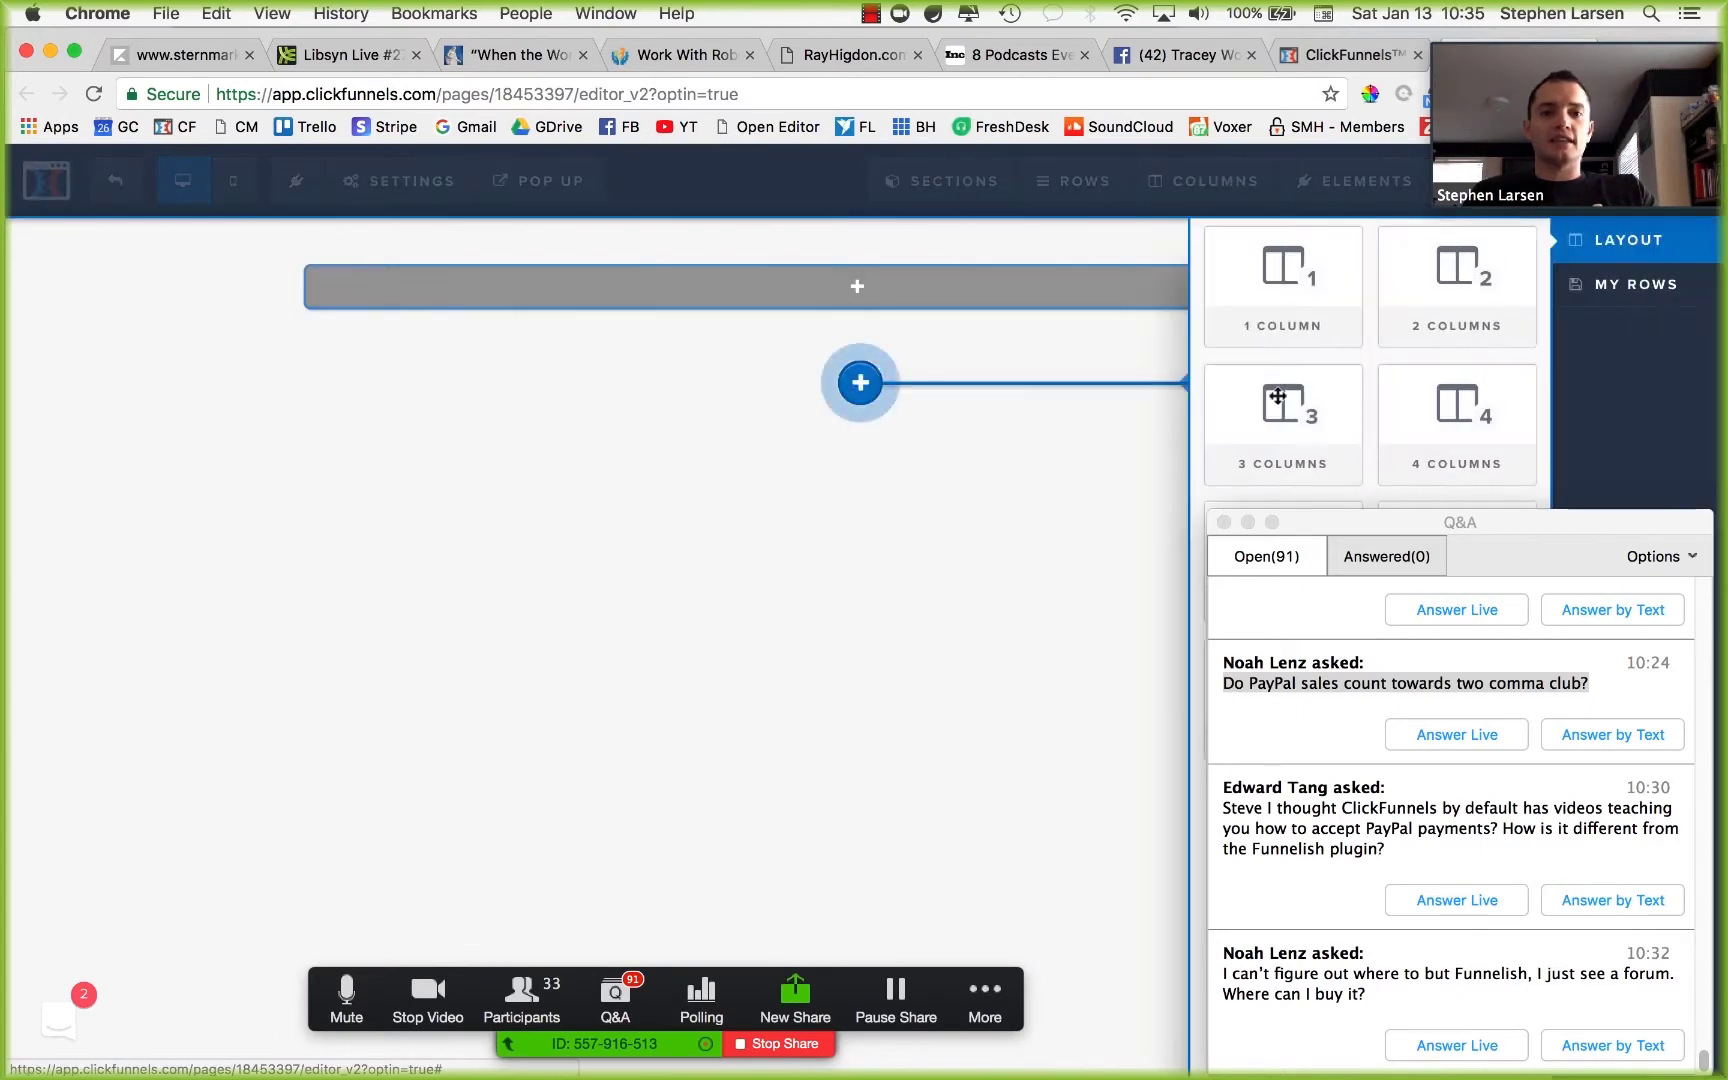
pyautogui.click(1283, 287)
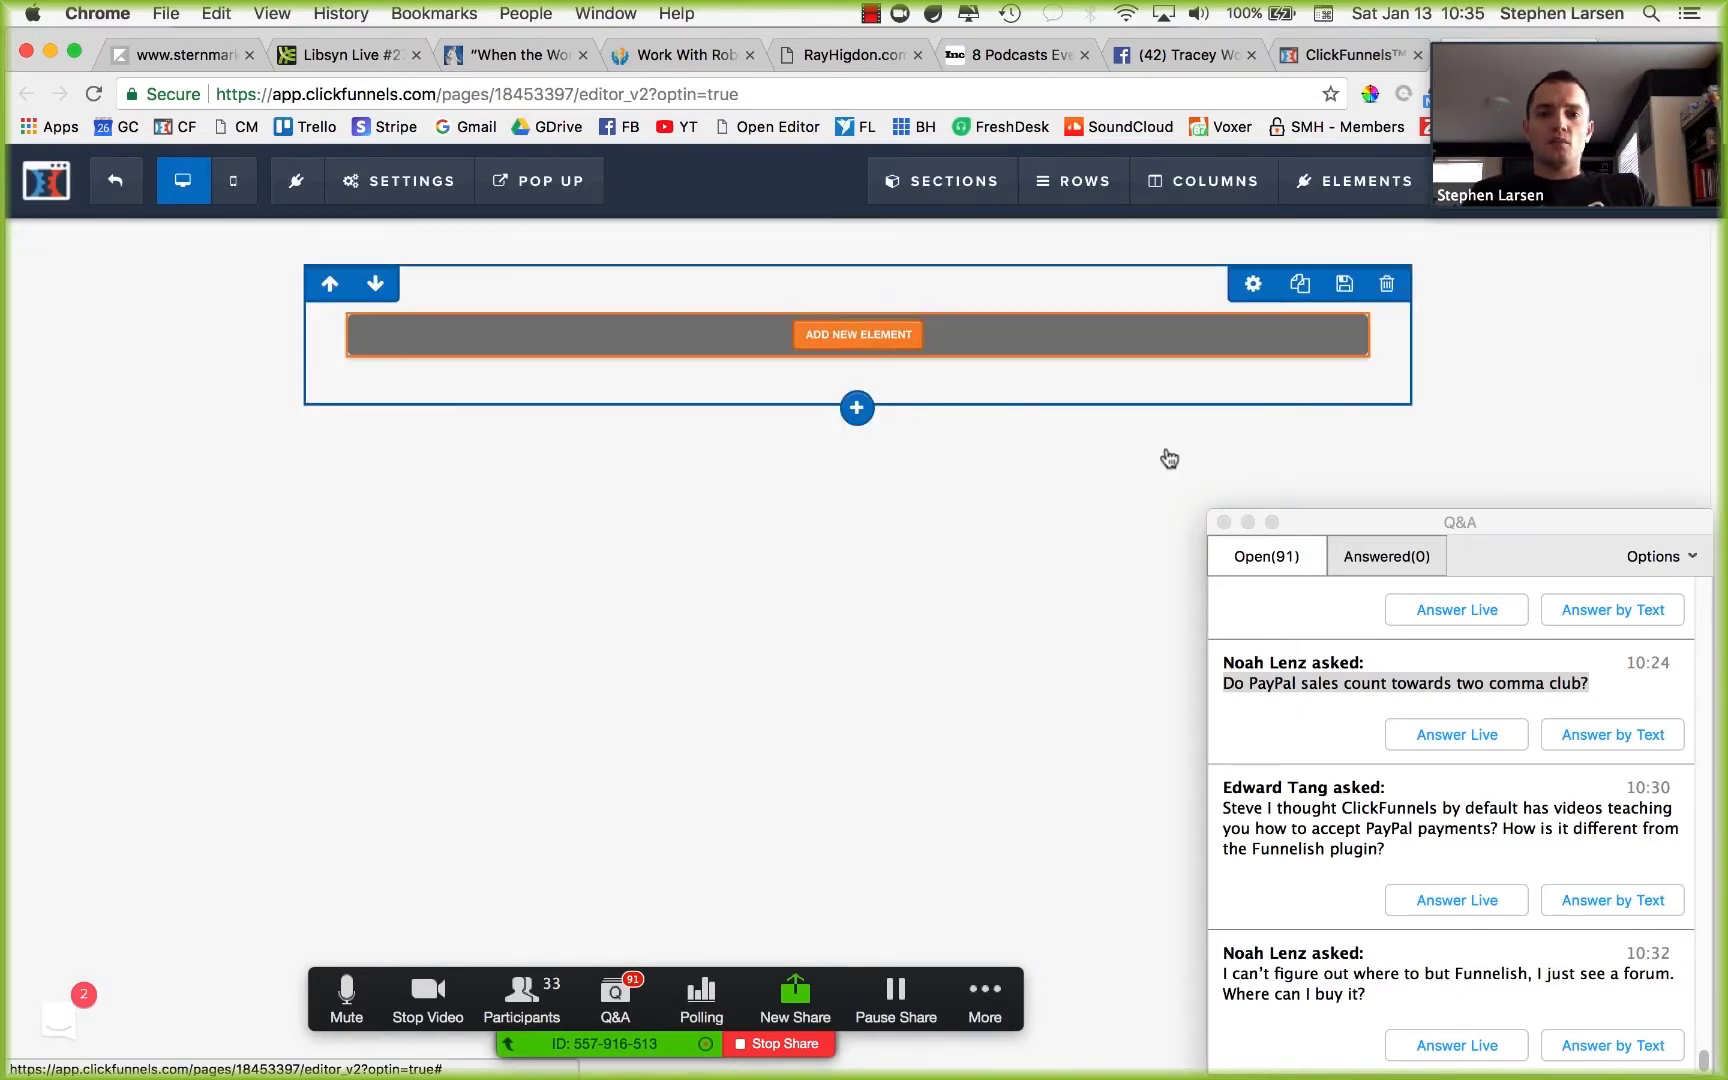
pyautogui.click(1279, 400)
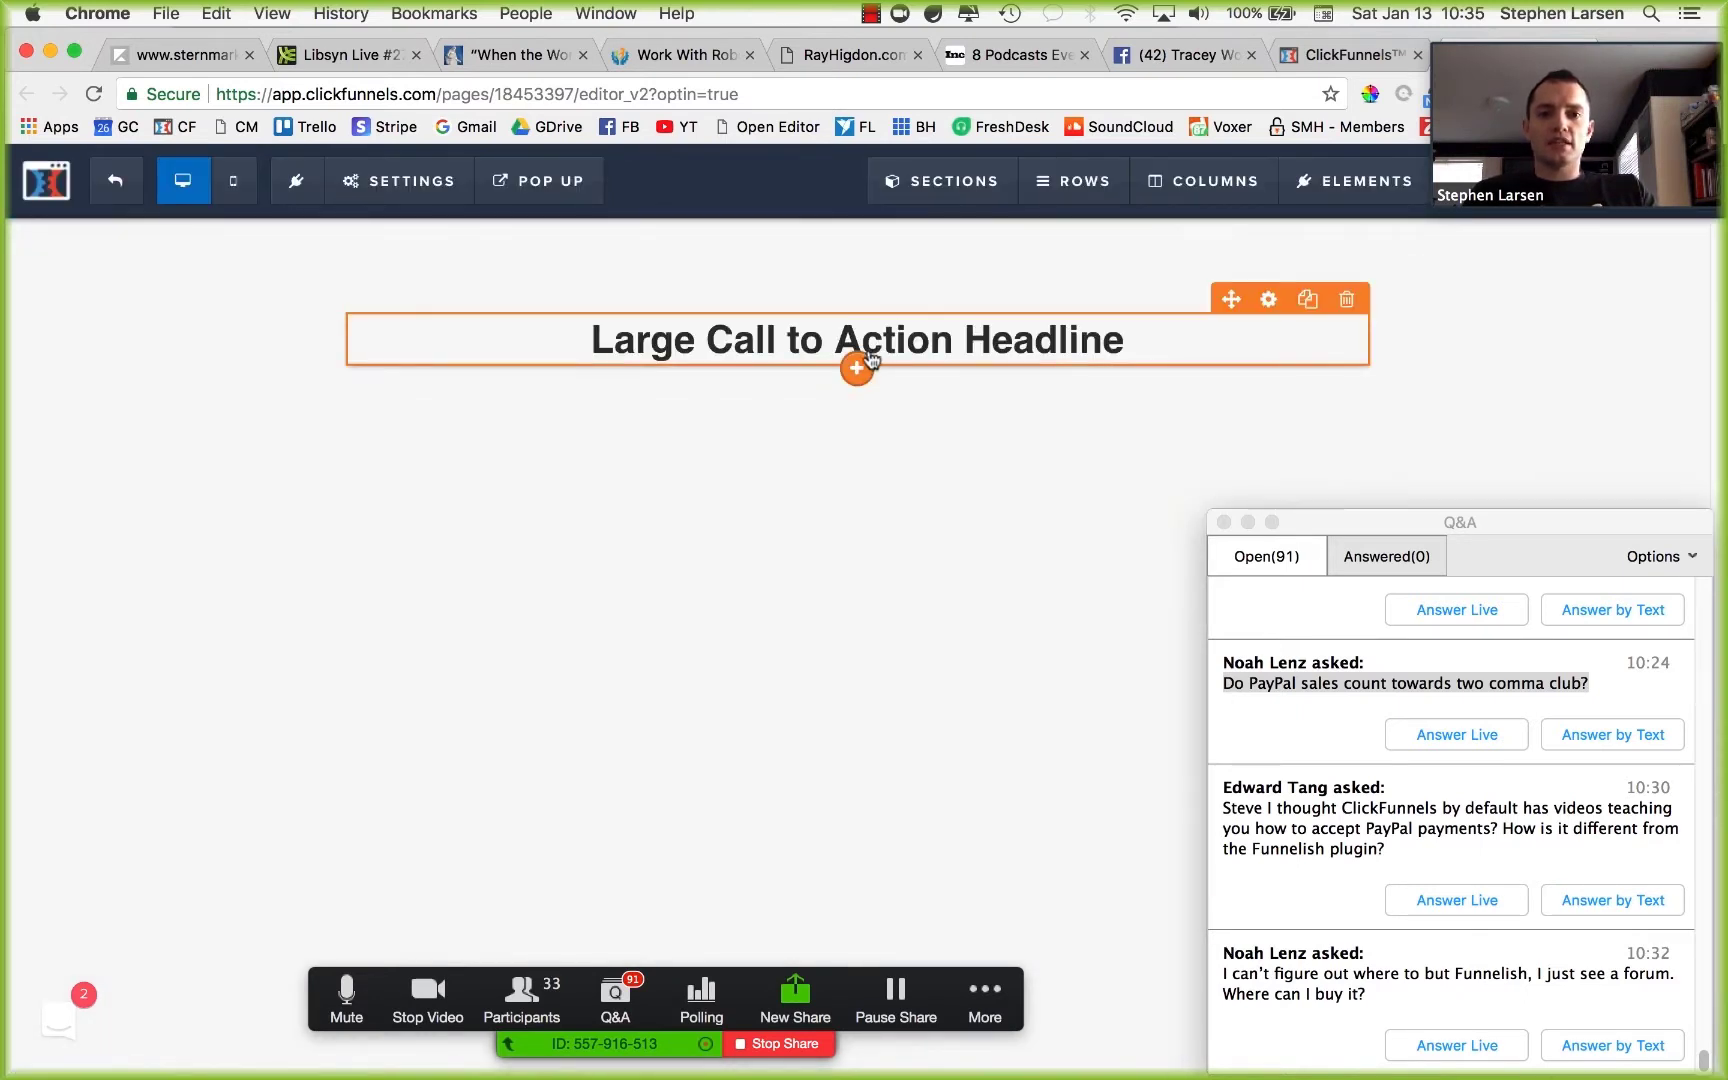
# Move the Q&A window out of the way and add an input field below the headline.
pyautogui.click(857, 366)
pyautogui.moveTo(1352, 527); pyautogui.dragTo(1355, 1040)
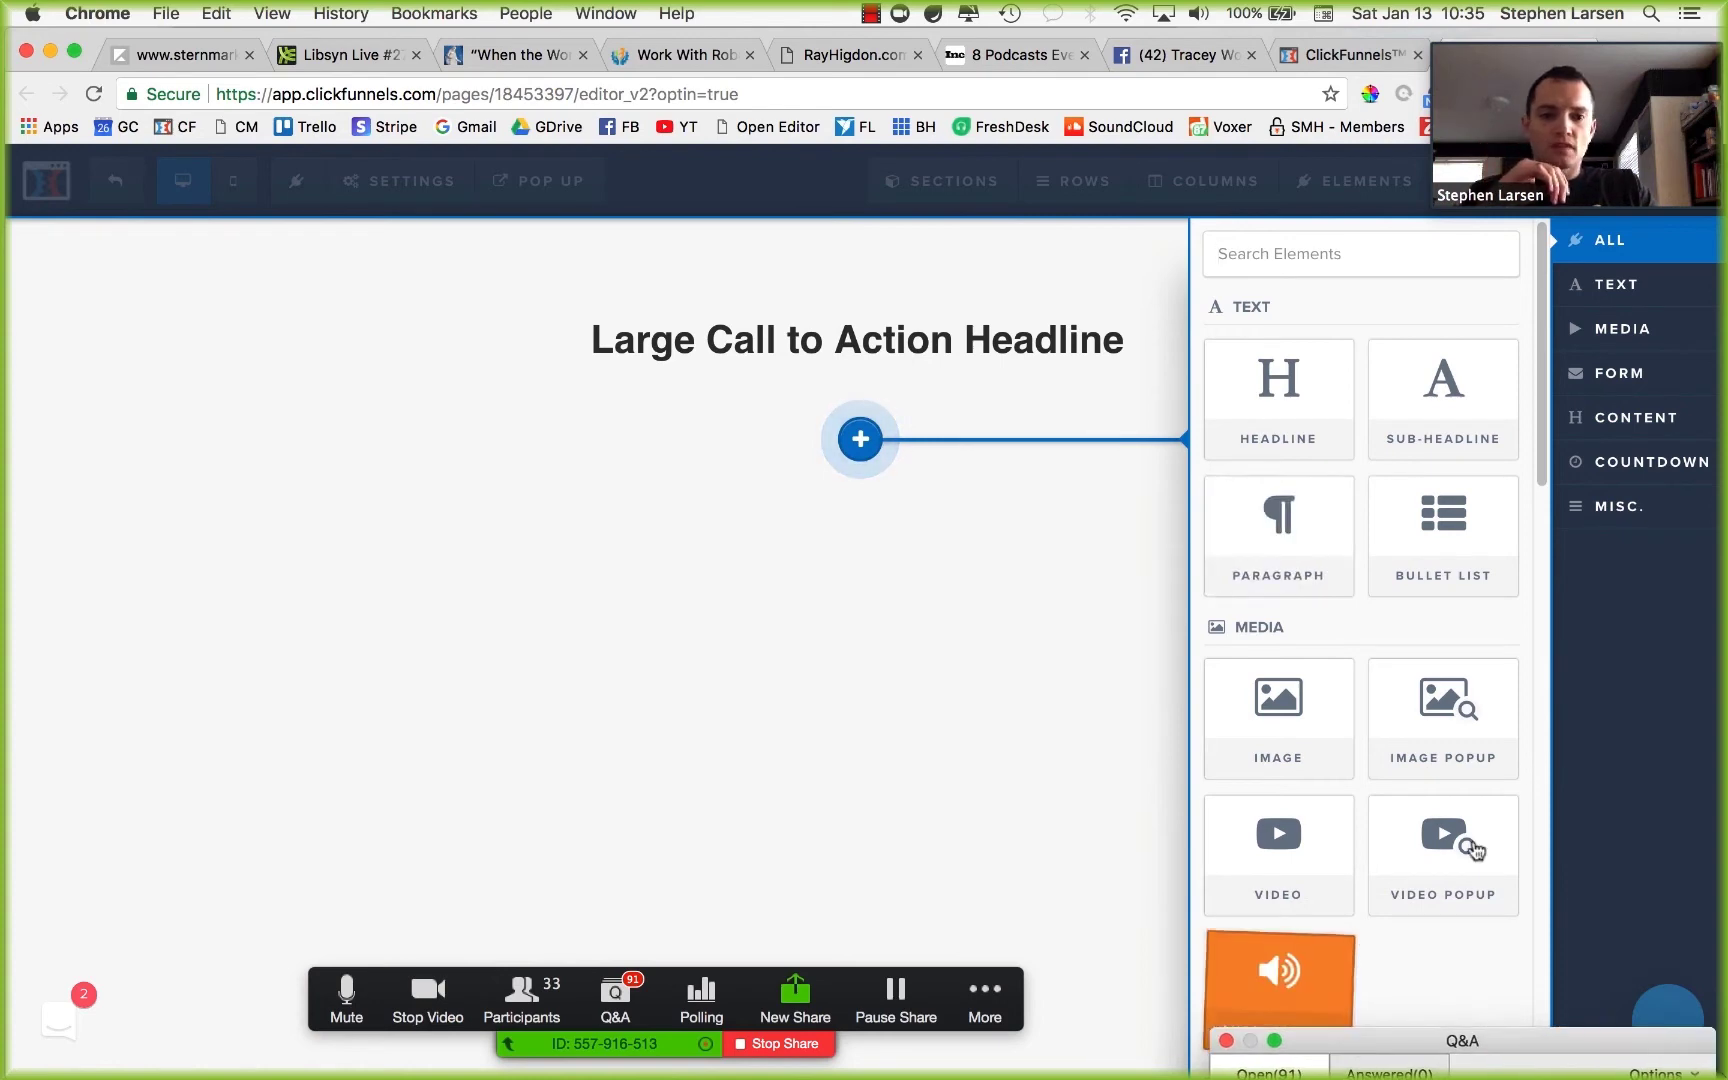
pyautogui.scroll(-6, 1400, 615)
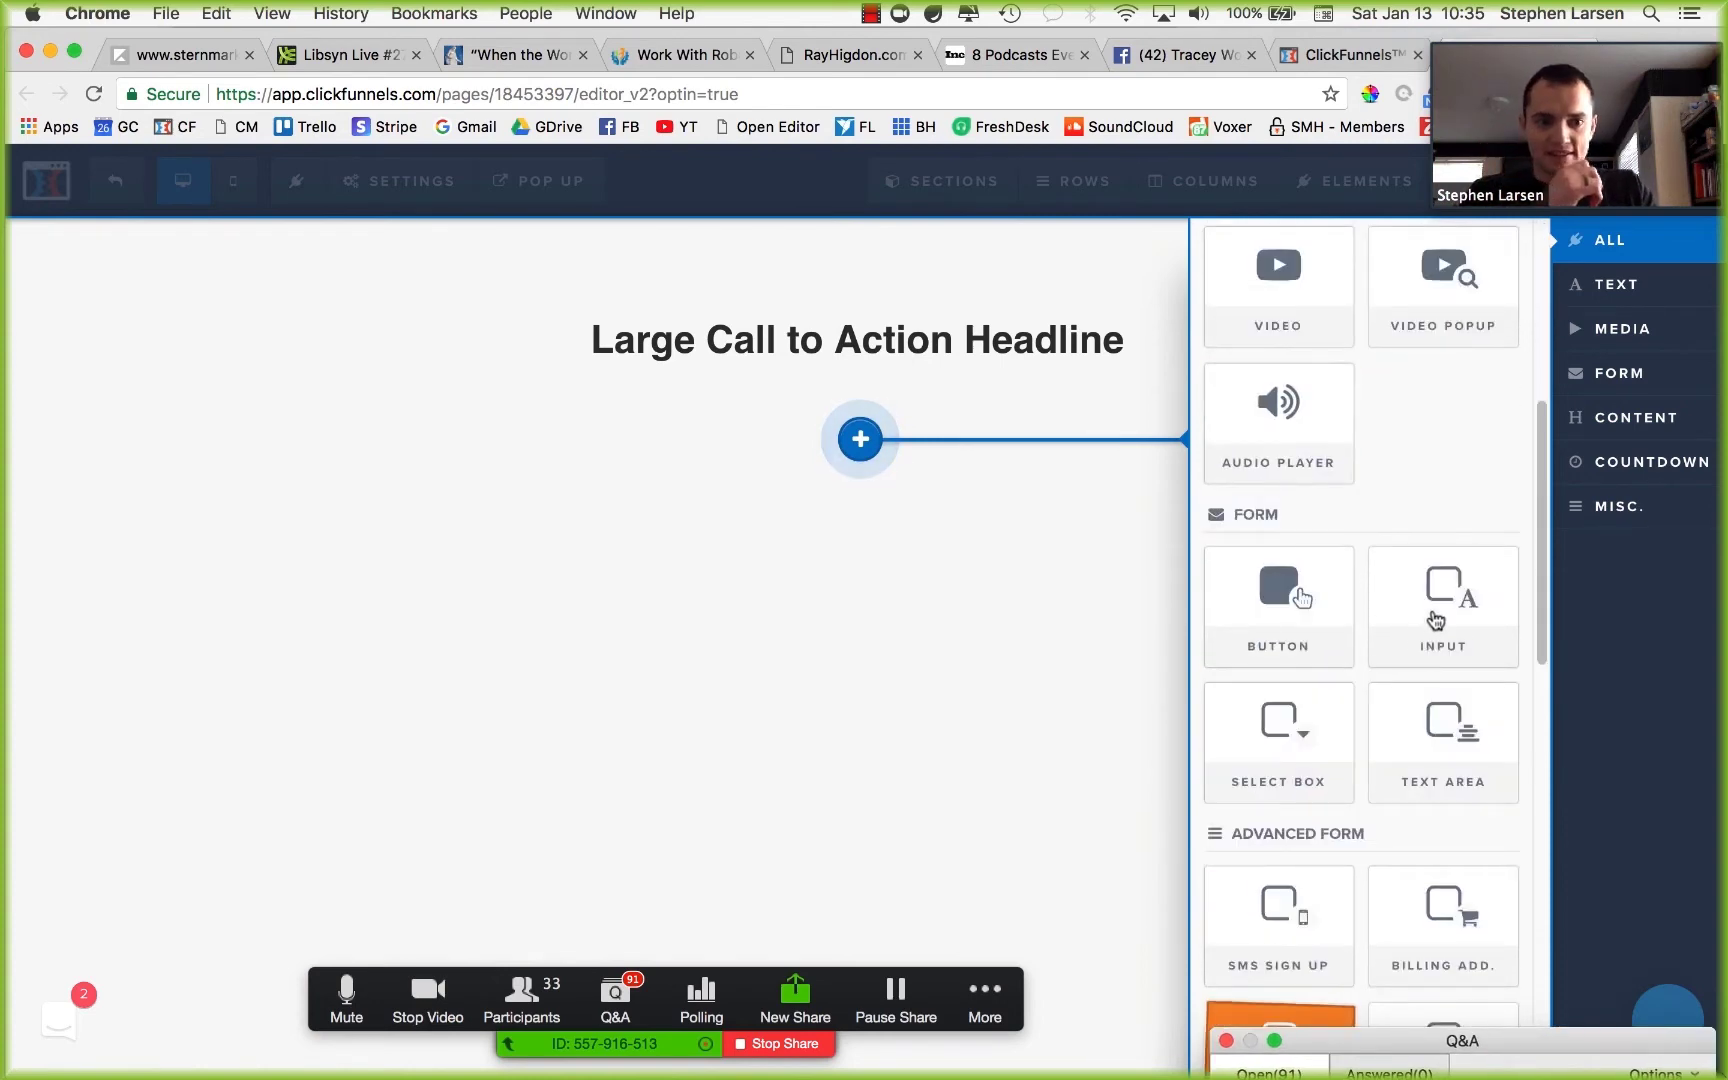
pyautogui.click(1436, 615)
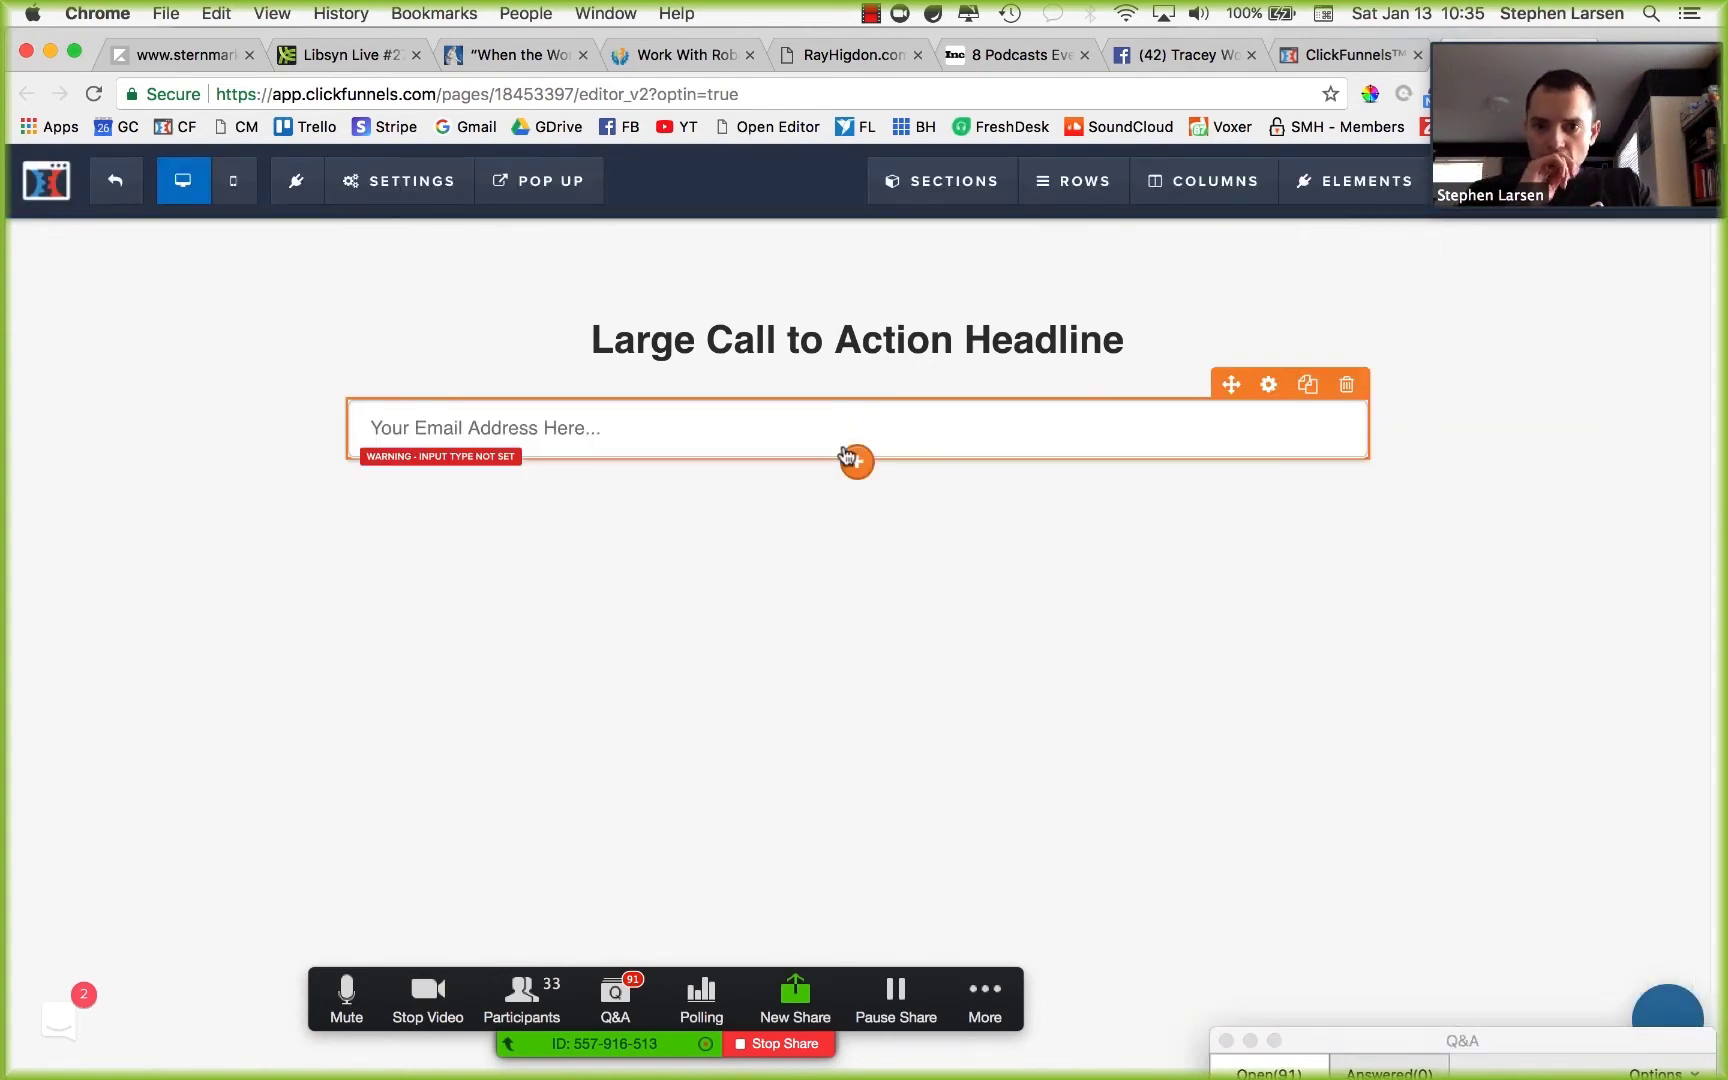
# Add a button below the input field and set its top margin to 35.
pyautogui.click(847, 452)
pyautogui.click(740, 577)
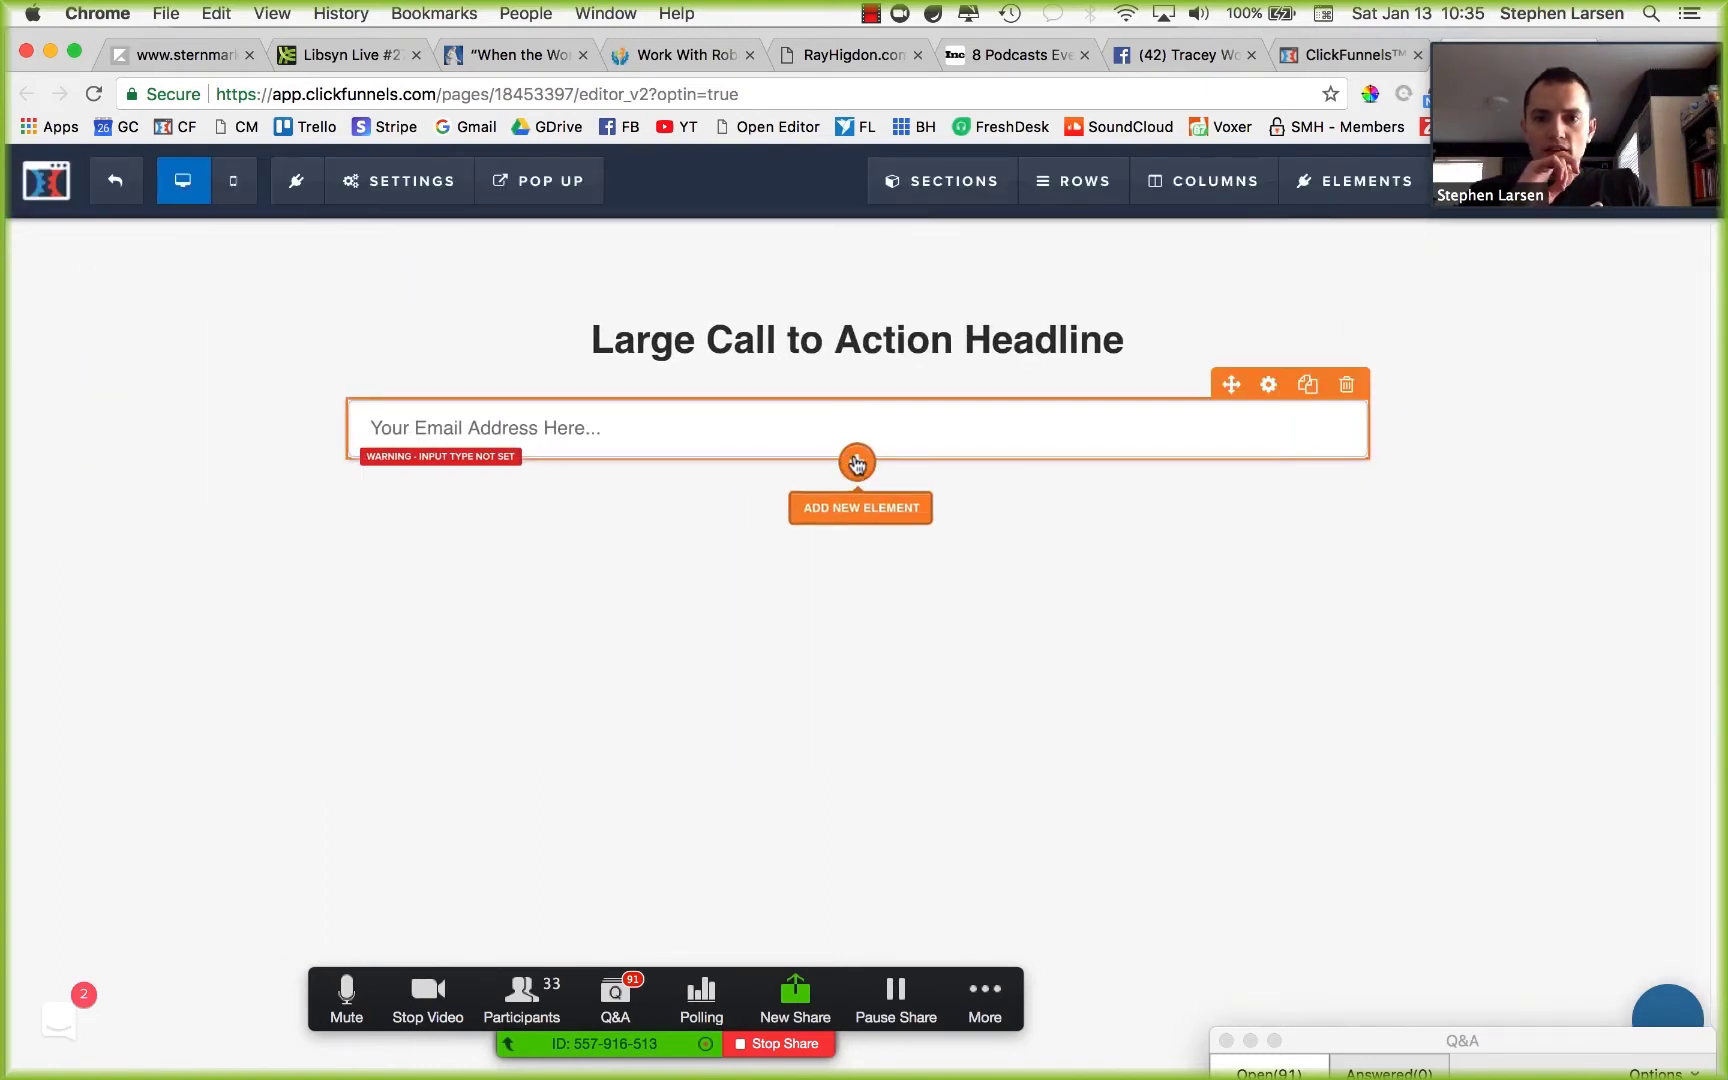
pyautogui.scroll(-4, 1315, 712)
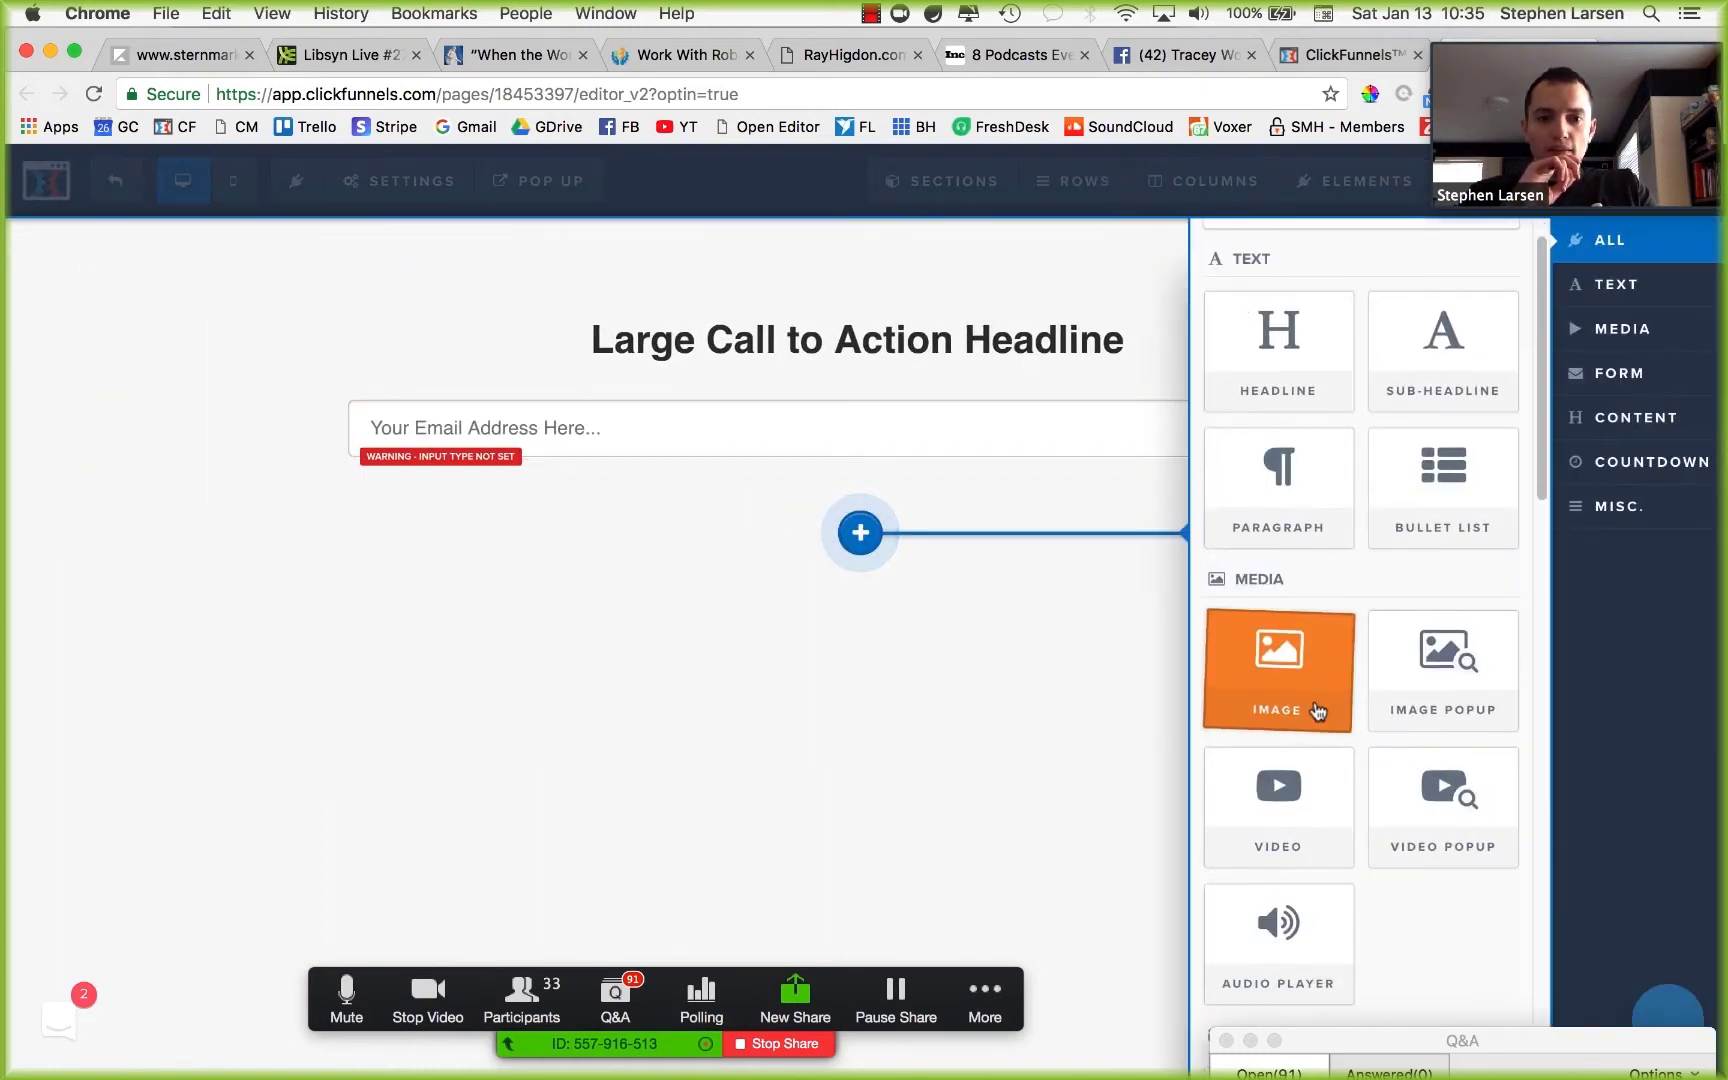
pyautogui.click(1283, 812)
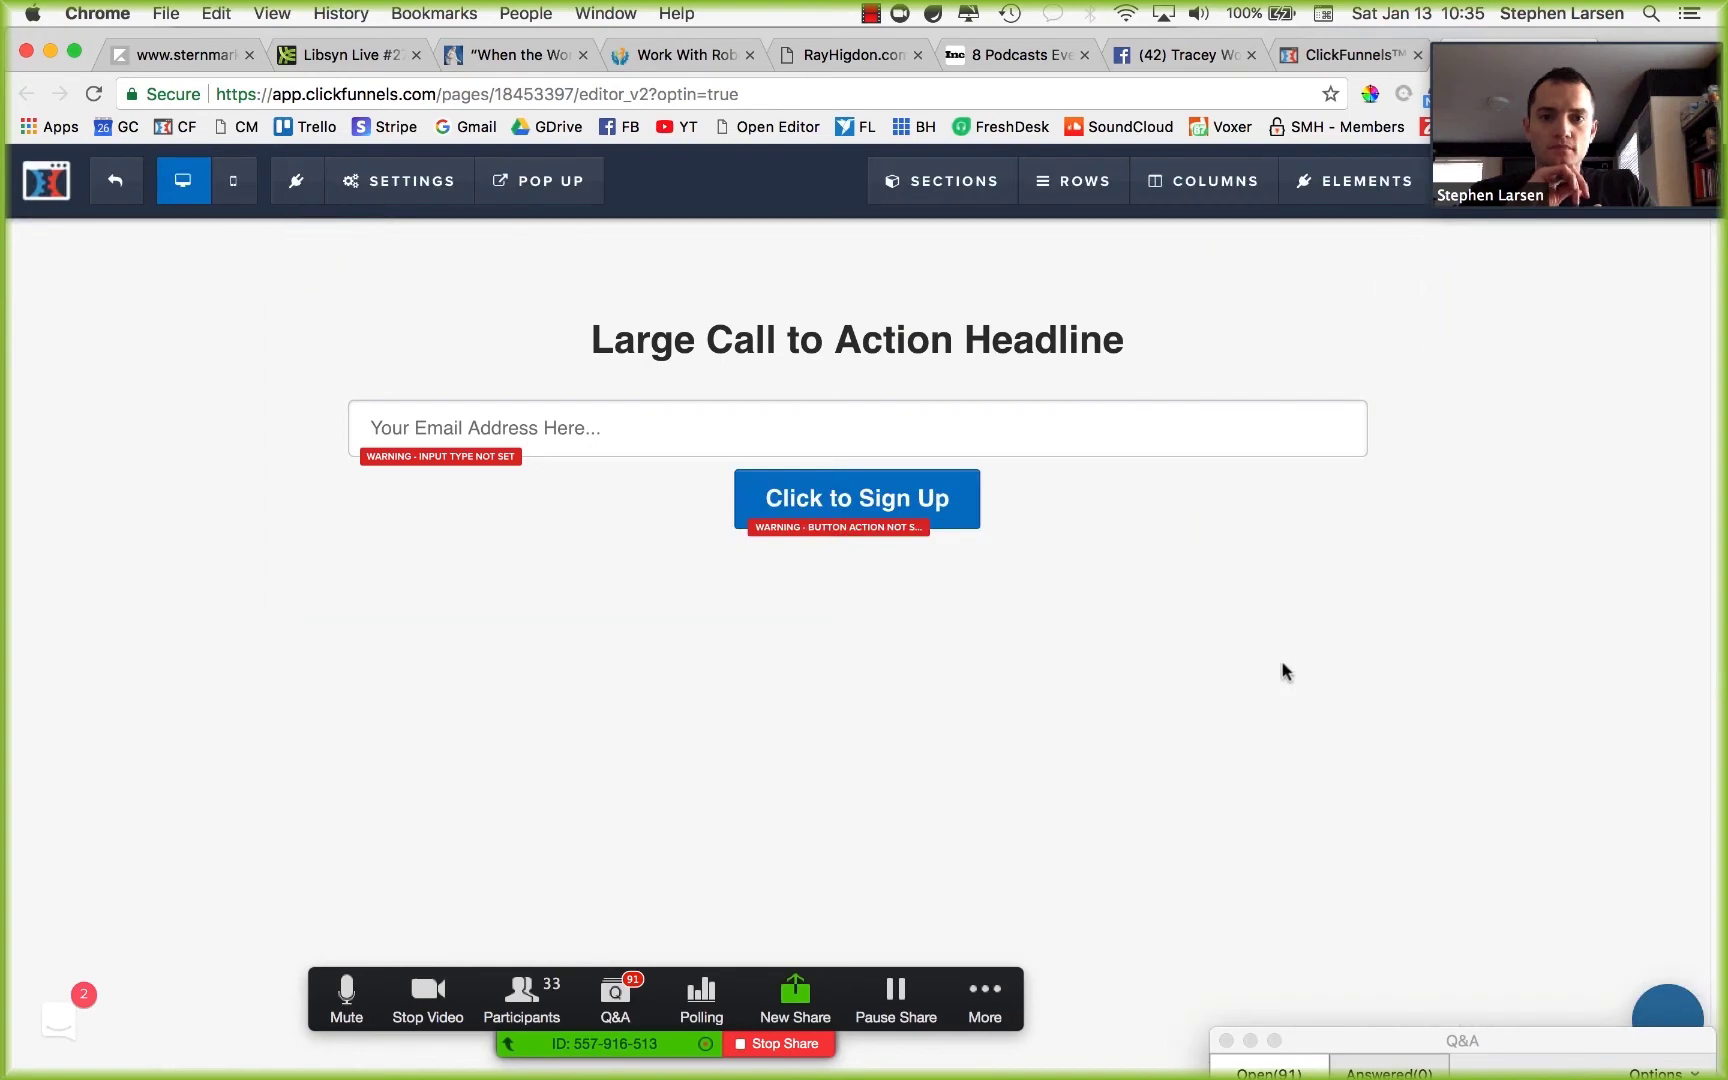
pyautogui.click(1187, 533)
pyautogui.moveTo(1468, 371); pyautogui.dragTo(1522, 373)
pyautogui.click(922, 588)
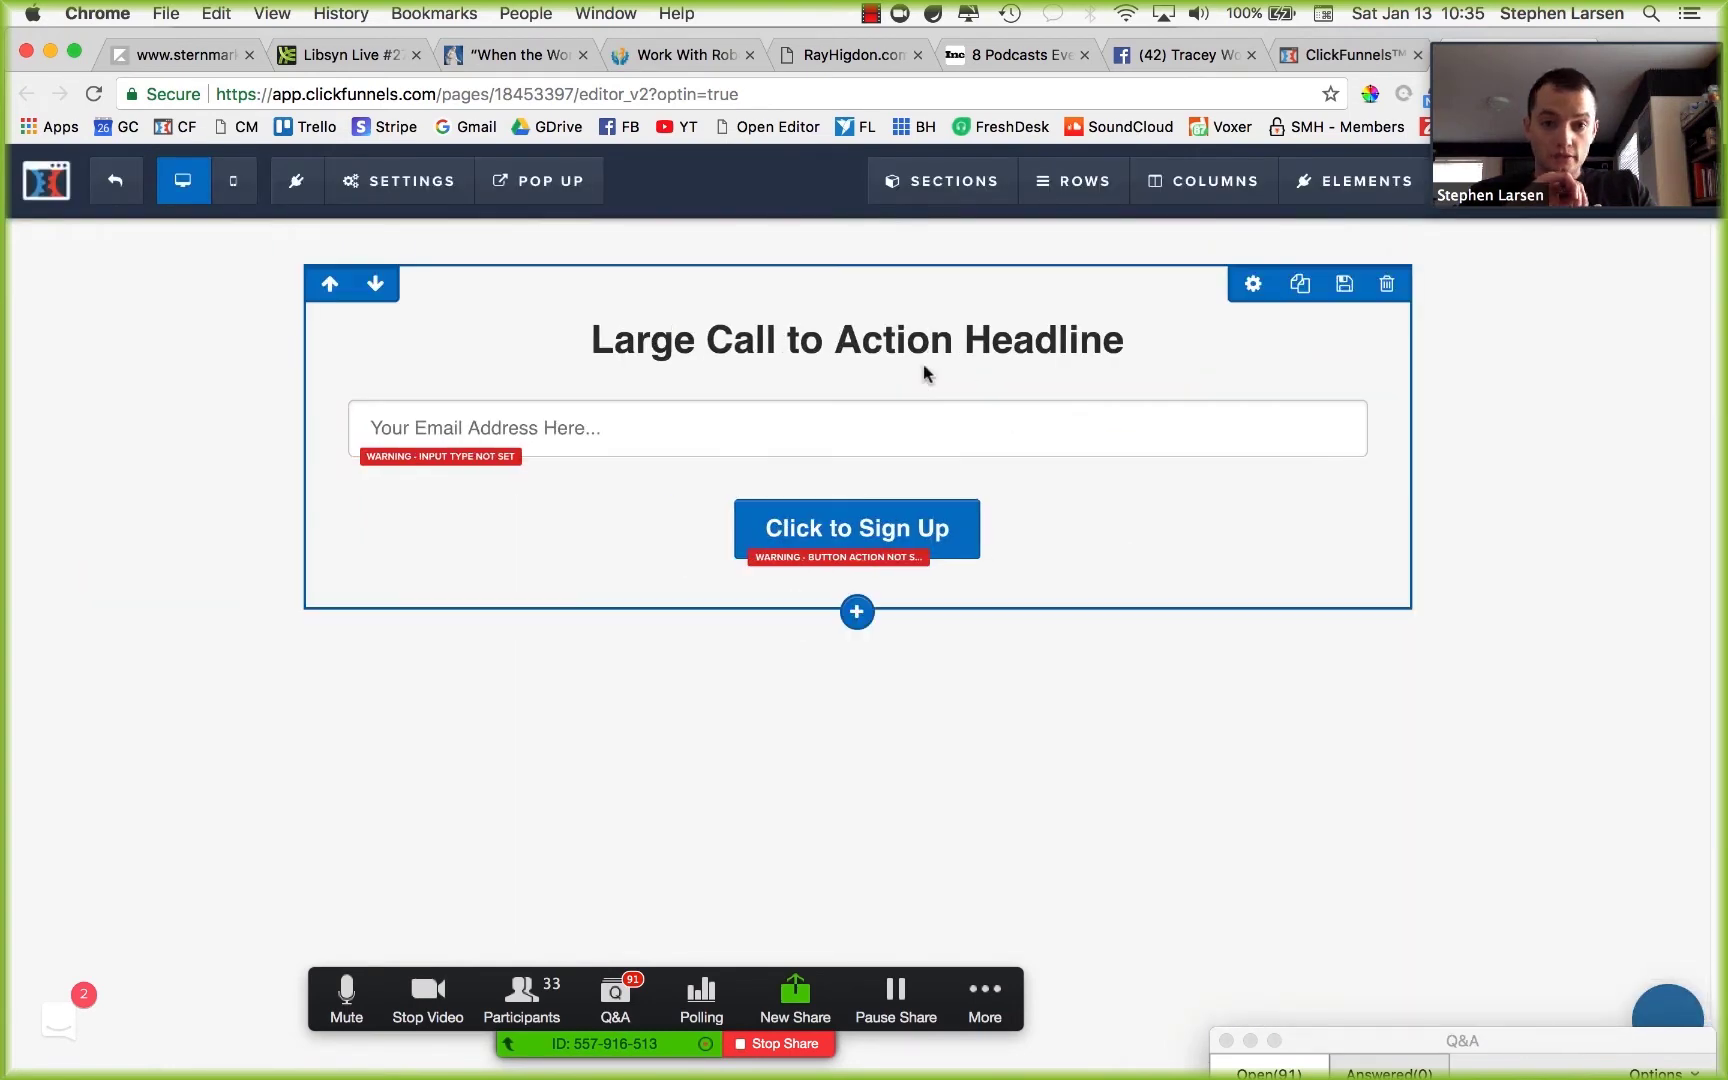
# Set the input field's type to Email Address and give it the Email Icon.
pyautogui.click(1176, 443)
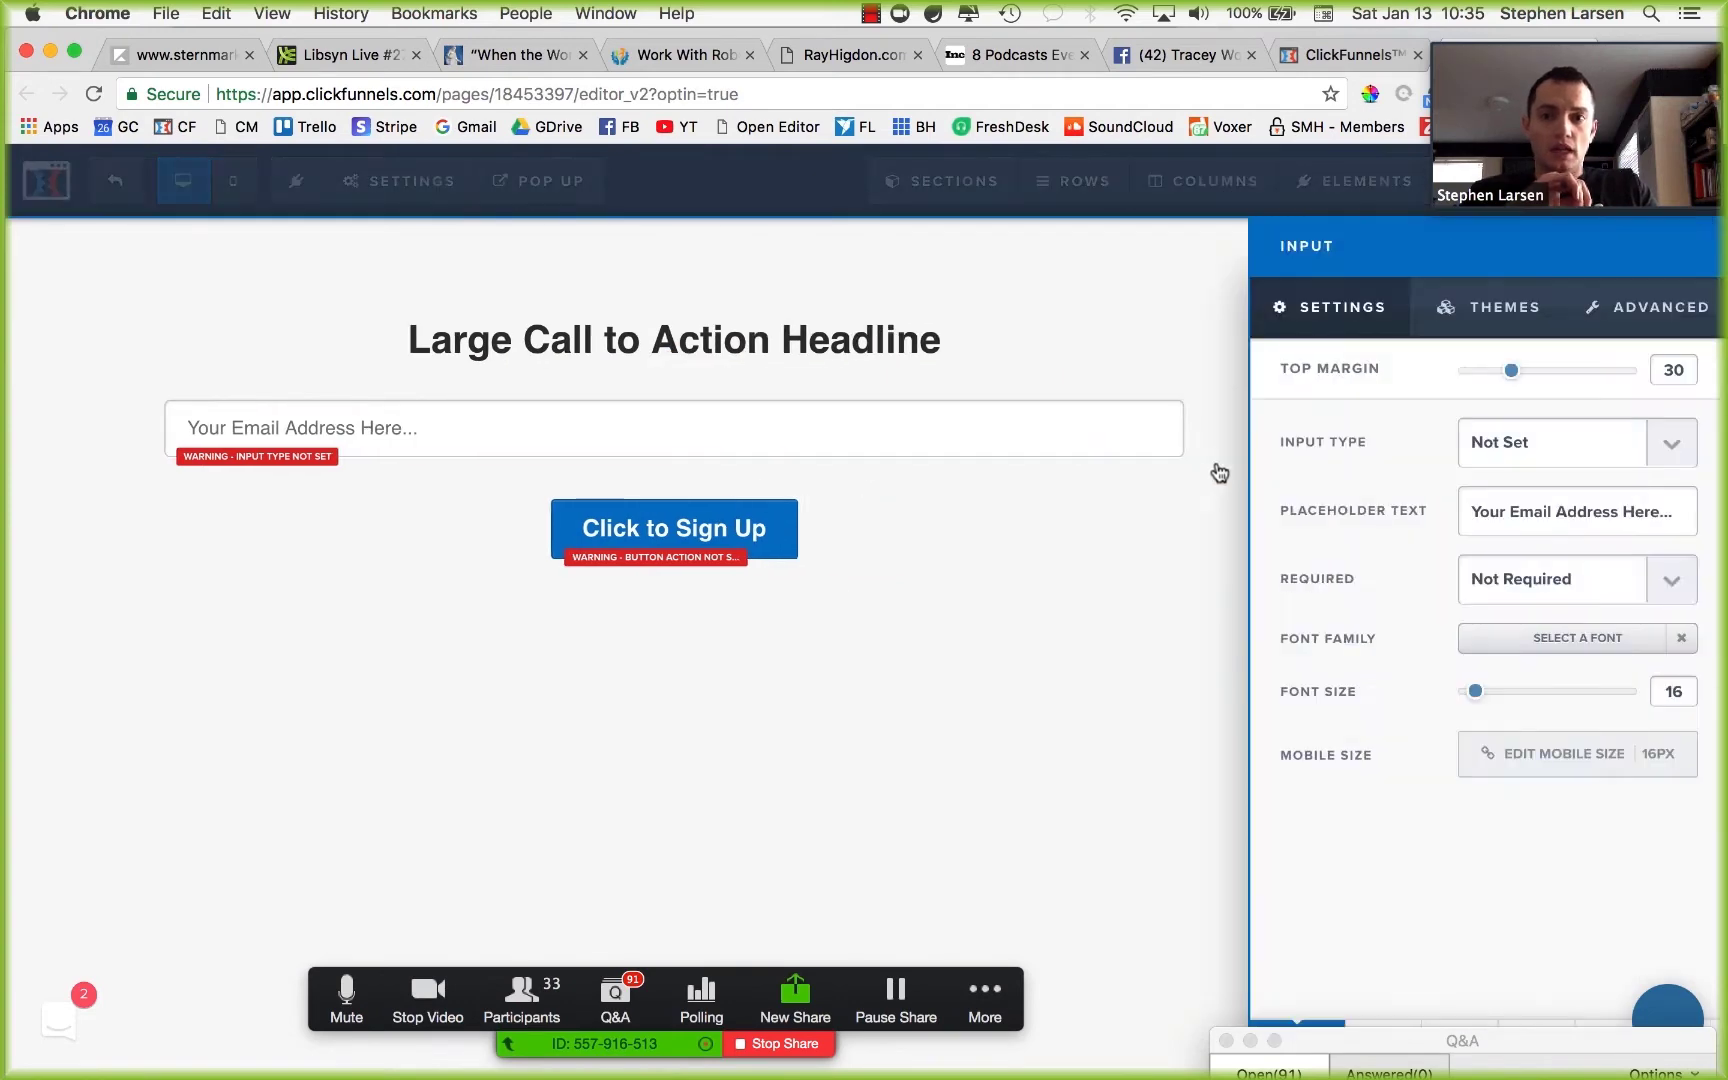
pyautogui.click(1615, 441)
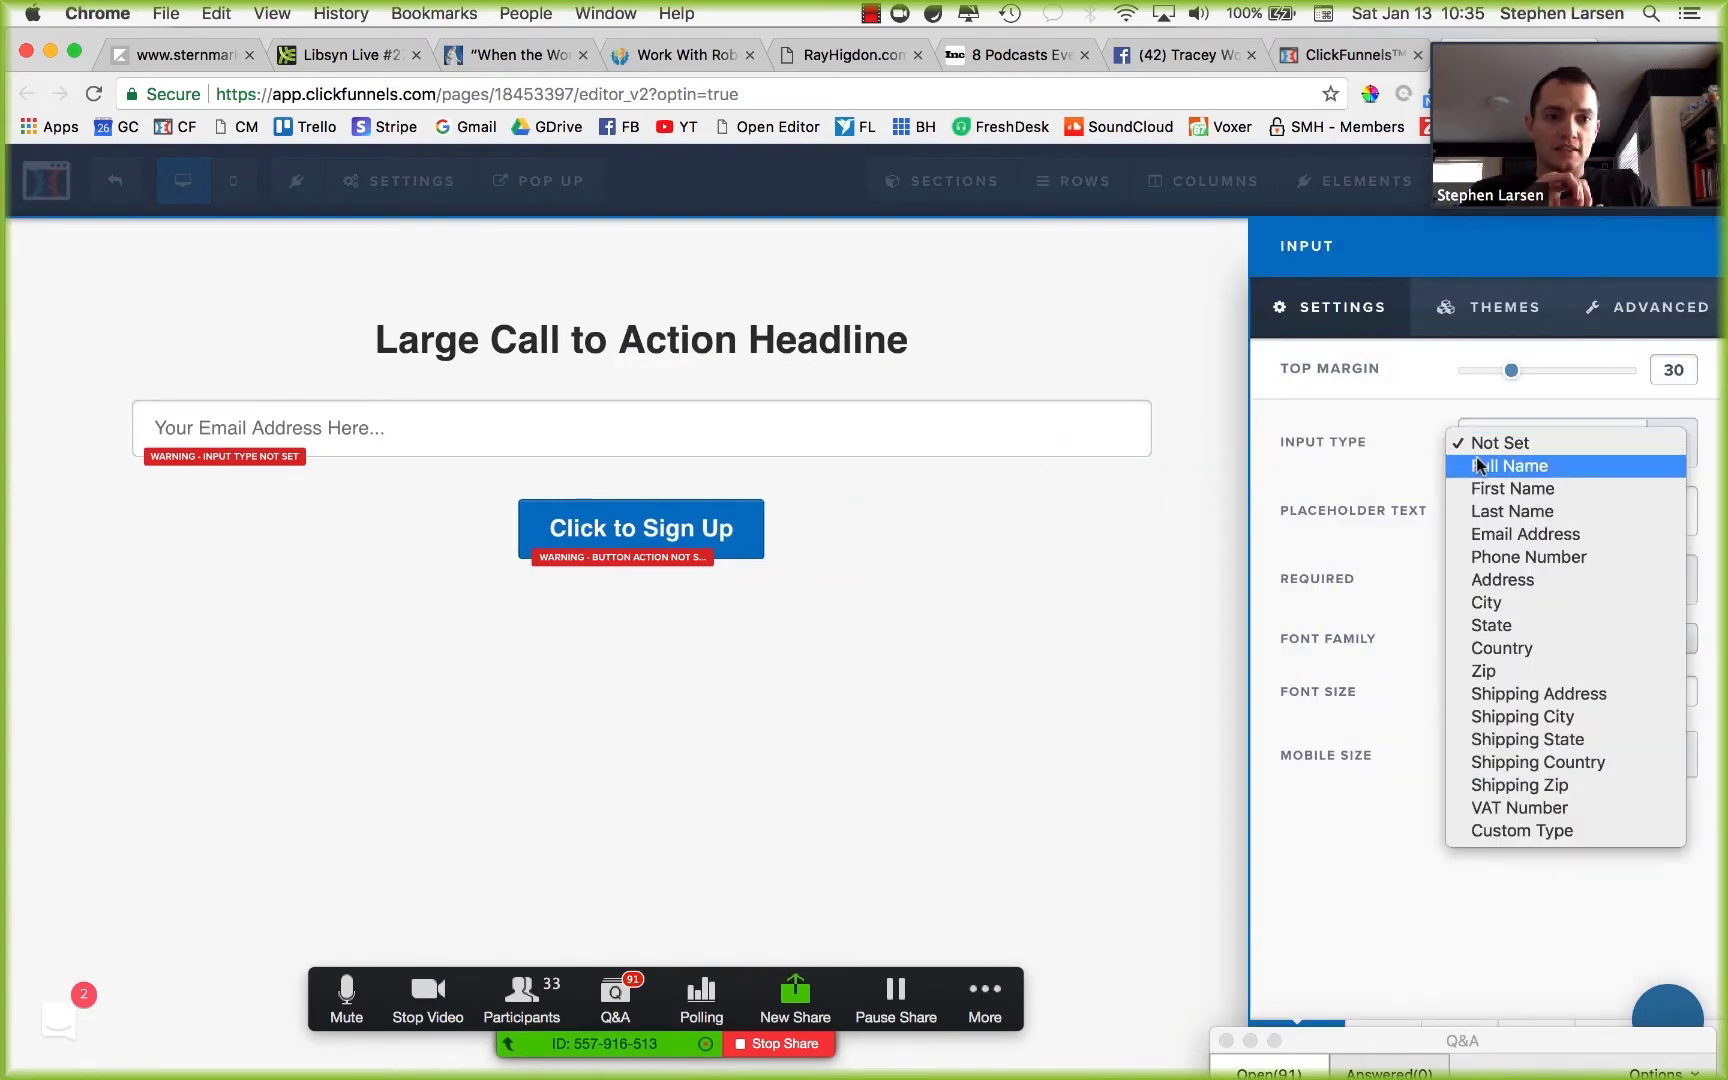
pyautogui.click(1540, 534)
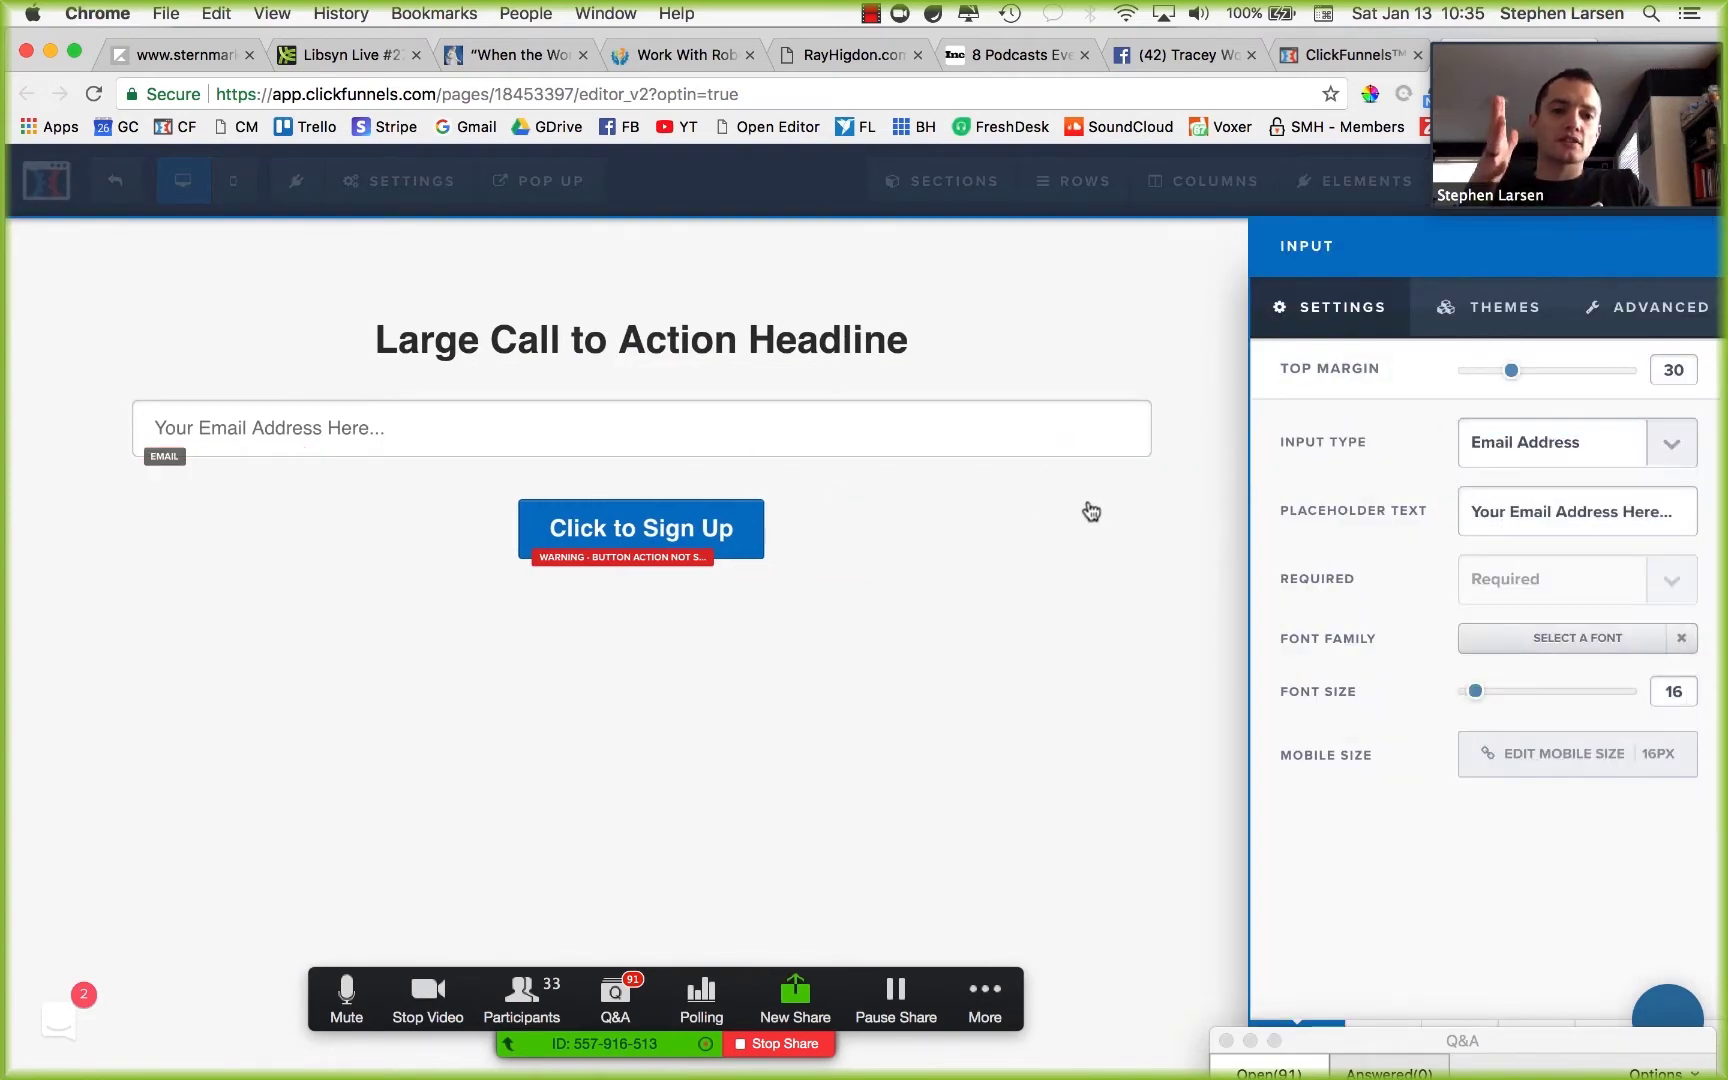
pyautogui.click(1651, 310)
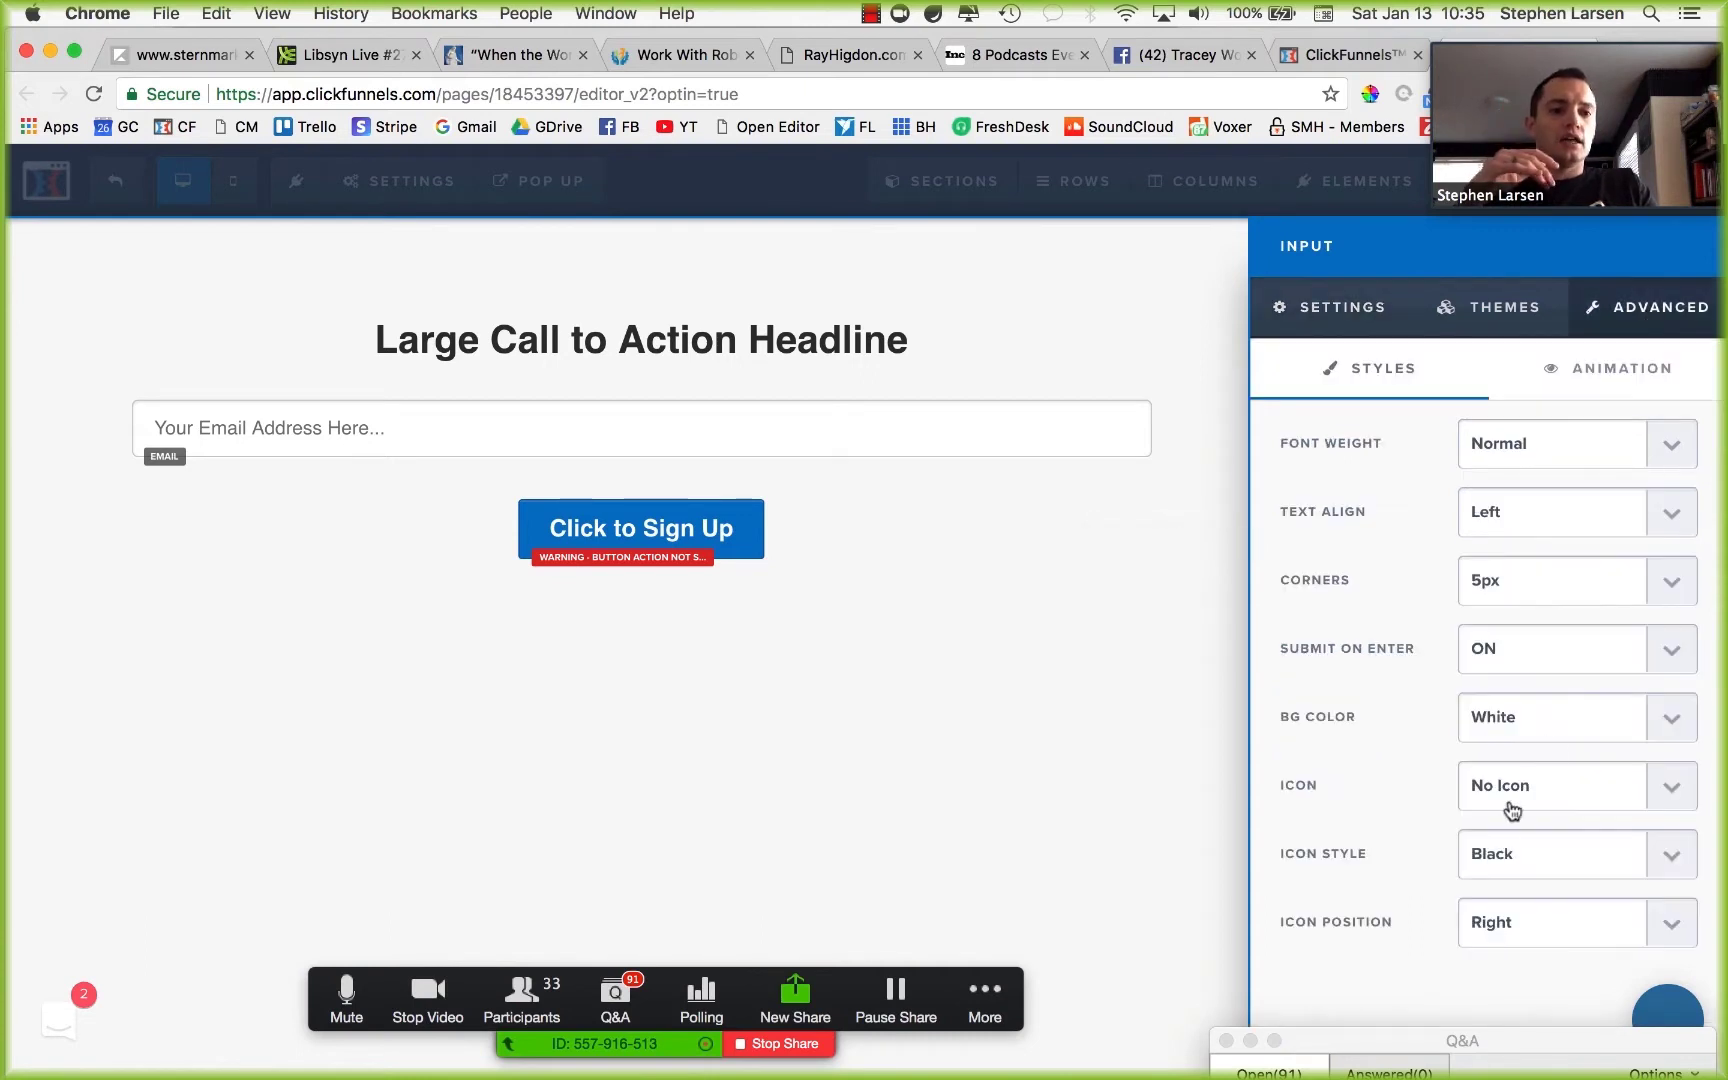
pyautogui.click(1518, 801)
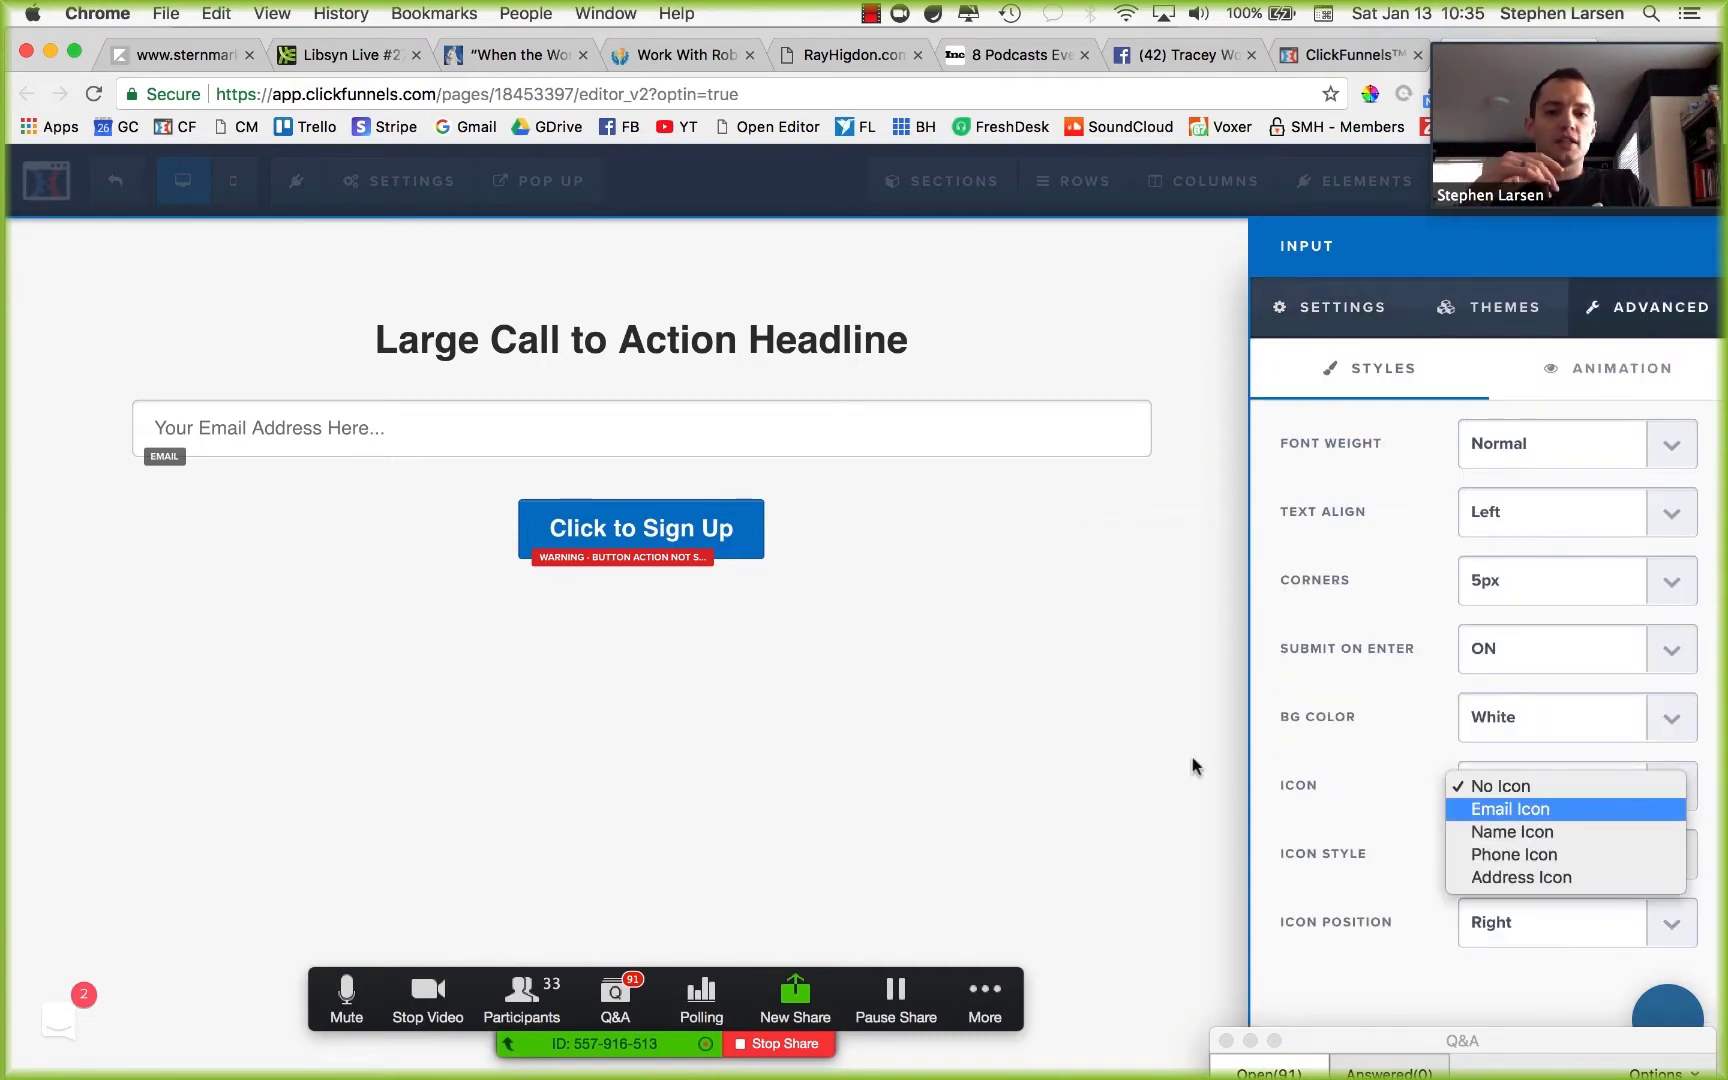
pyautogui.press('Return')
# Enlarge the sign-up button's font size to 36 and set its action to submit the page.
pyautogui.click(935, 577)
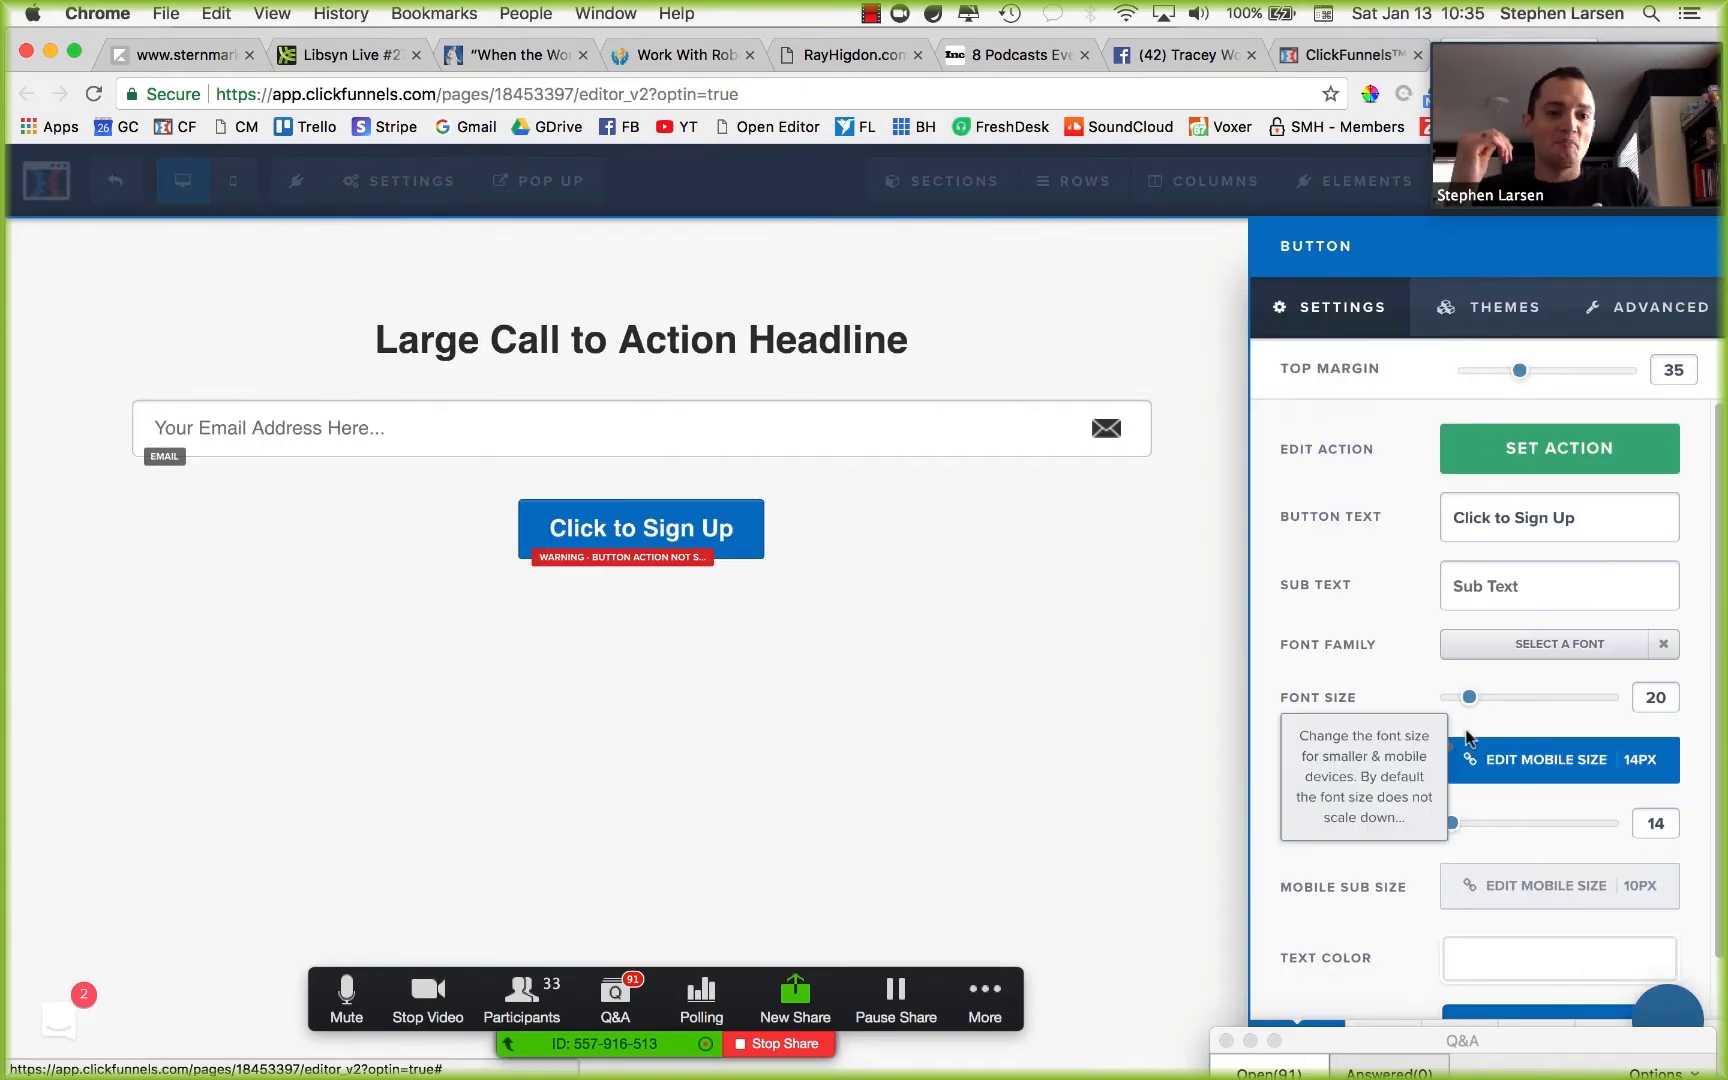
pyautogui.moveTo(1470, 697); pyautogui.dragTo(1522, 697)
pyautogui.click(1549, 455)
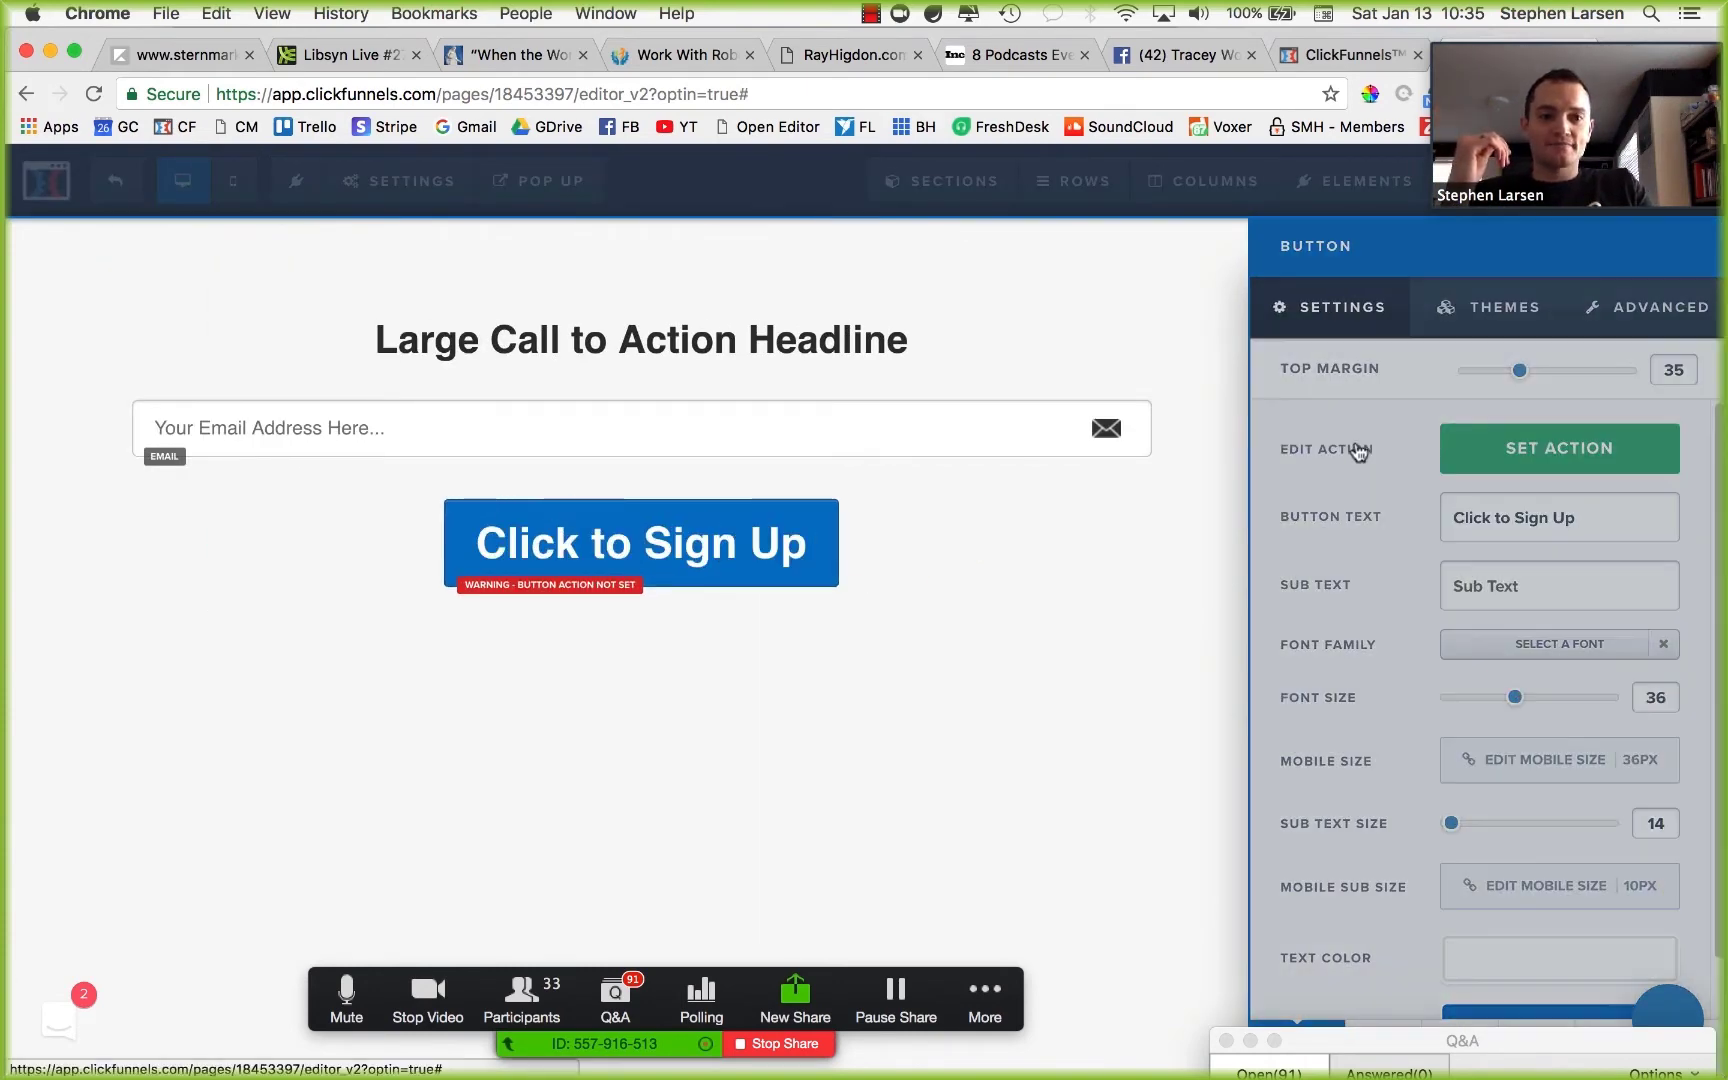
pyautogui.click(1497, 318)
pyautogui.click(937, 668)
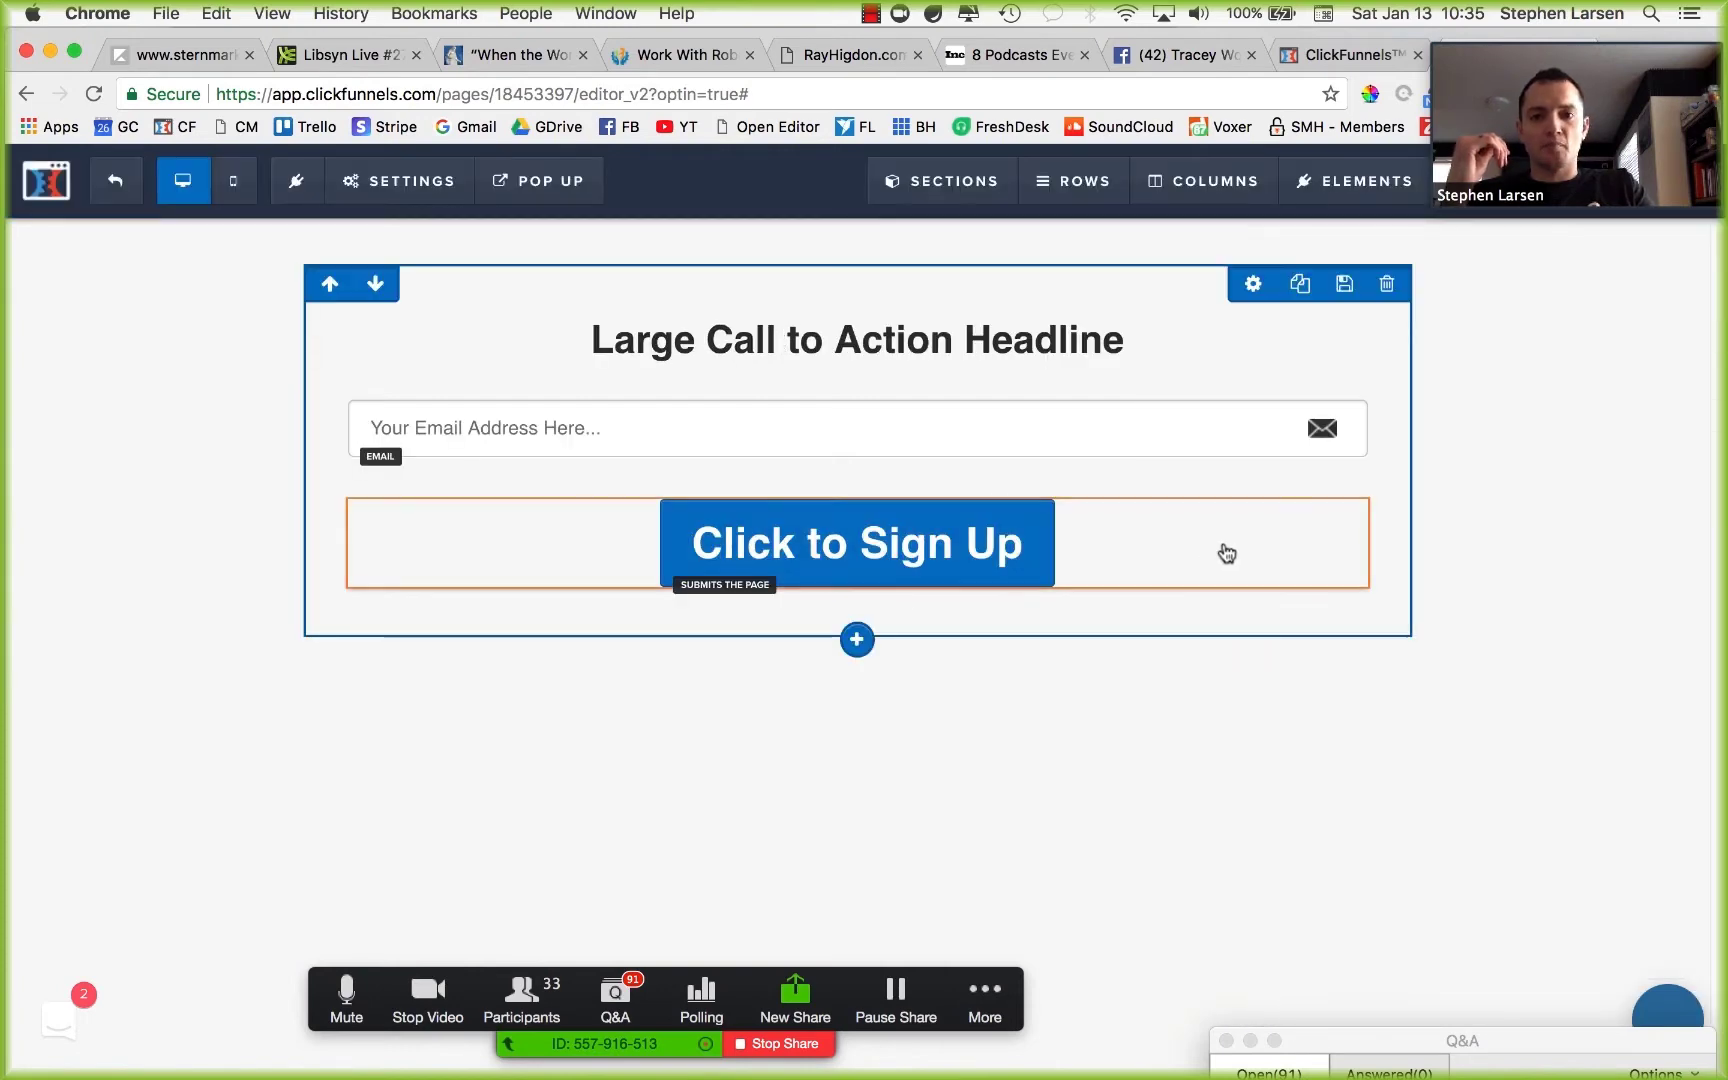
pyautogui.click(1175, 565)
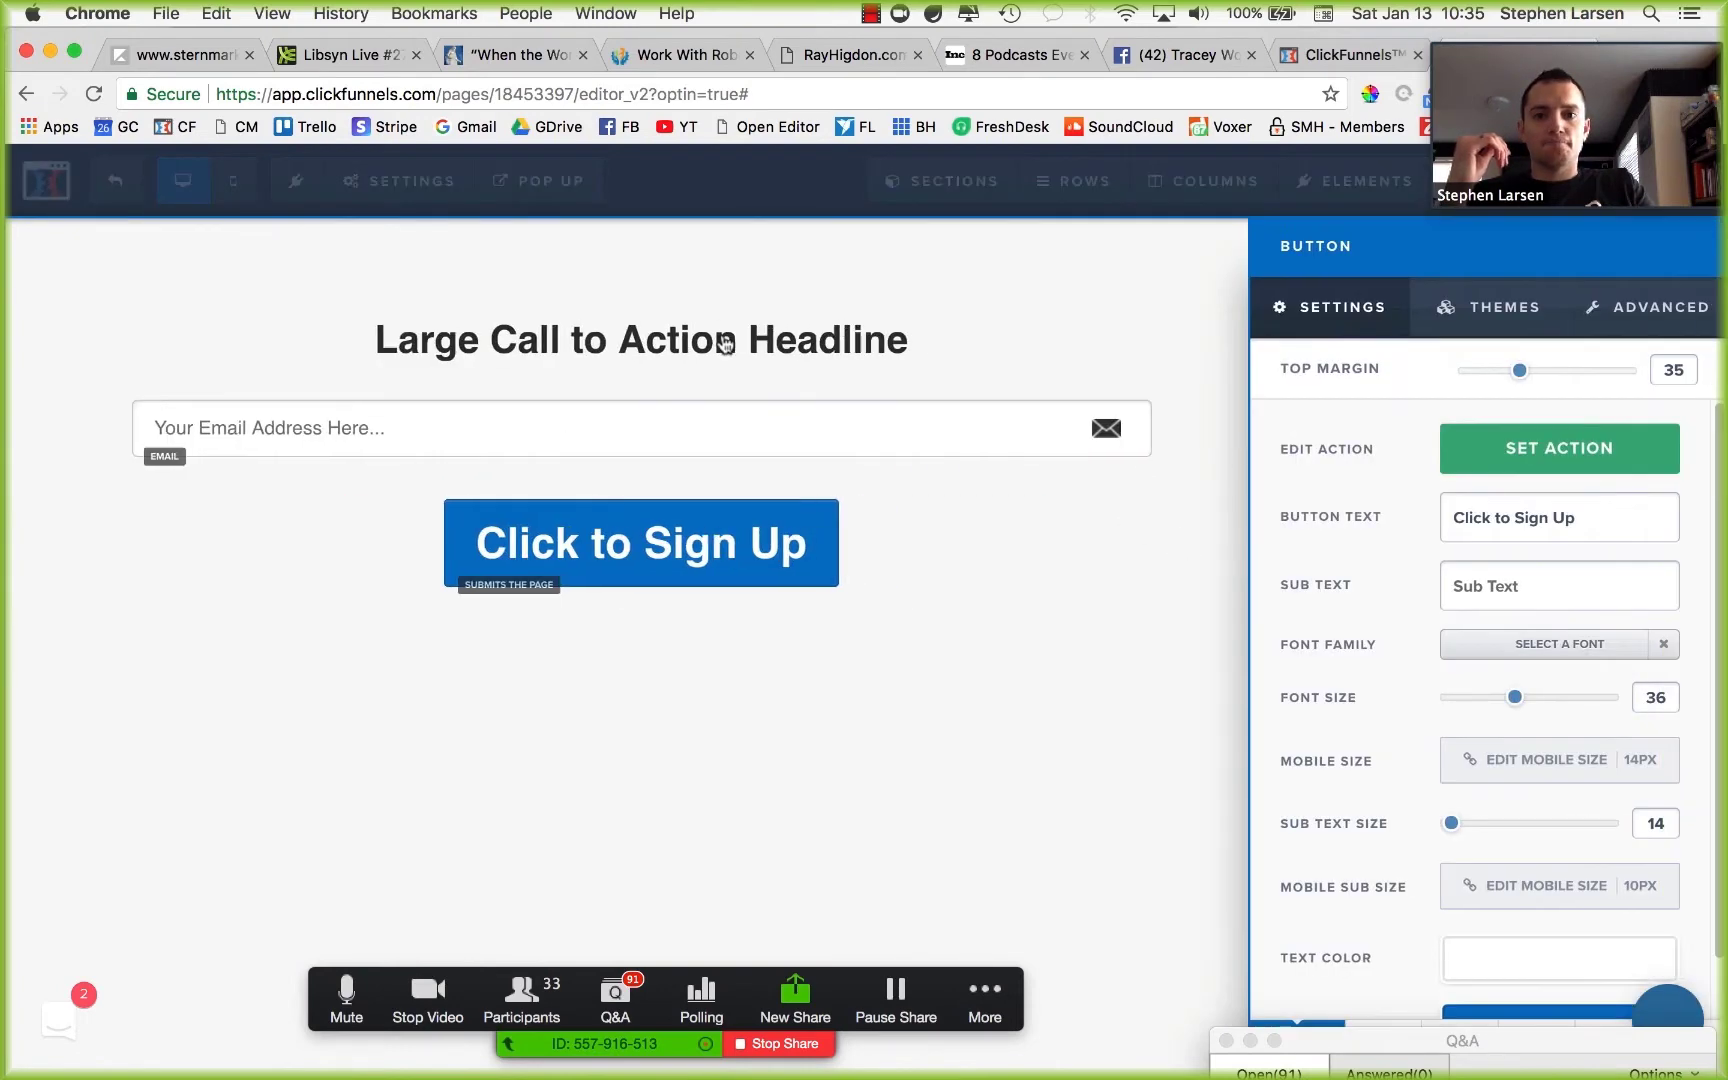
pyautogui.click(727, 343)
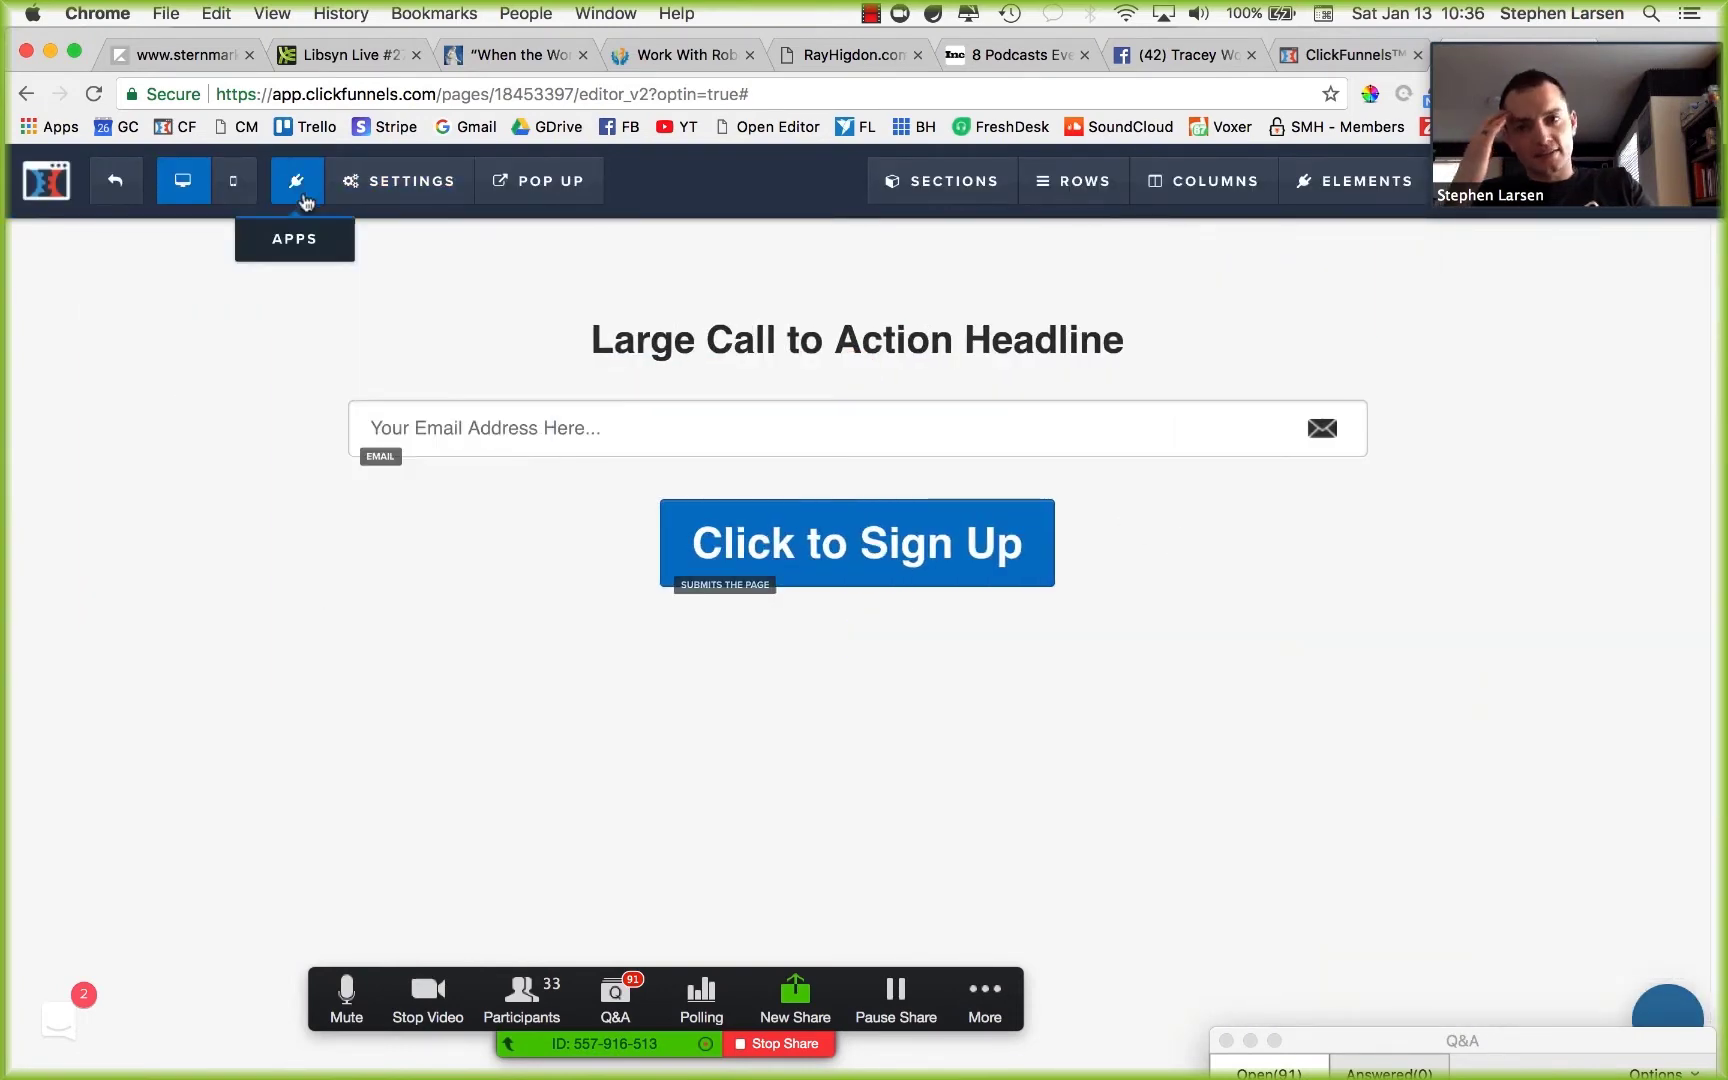
# Copy the page background's #f8f8f8 colour code and change the page background to white (#ffffff).
pyautogui.click(398, 180)
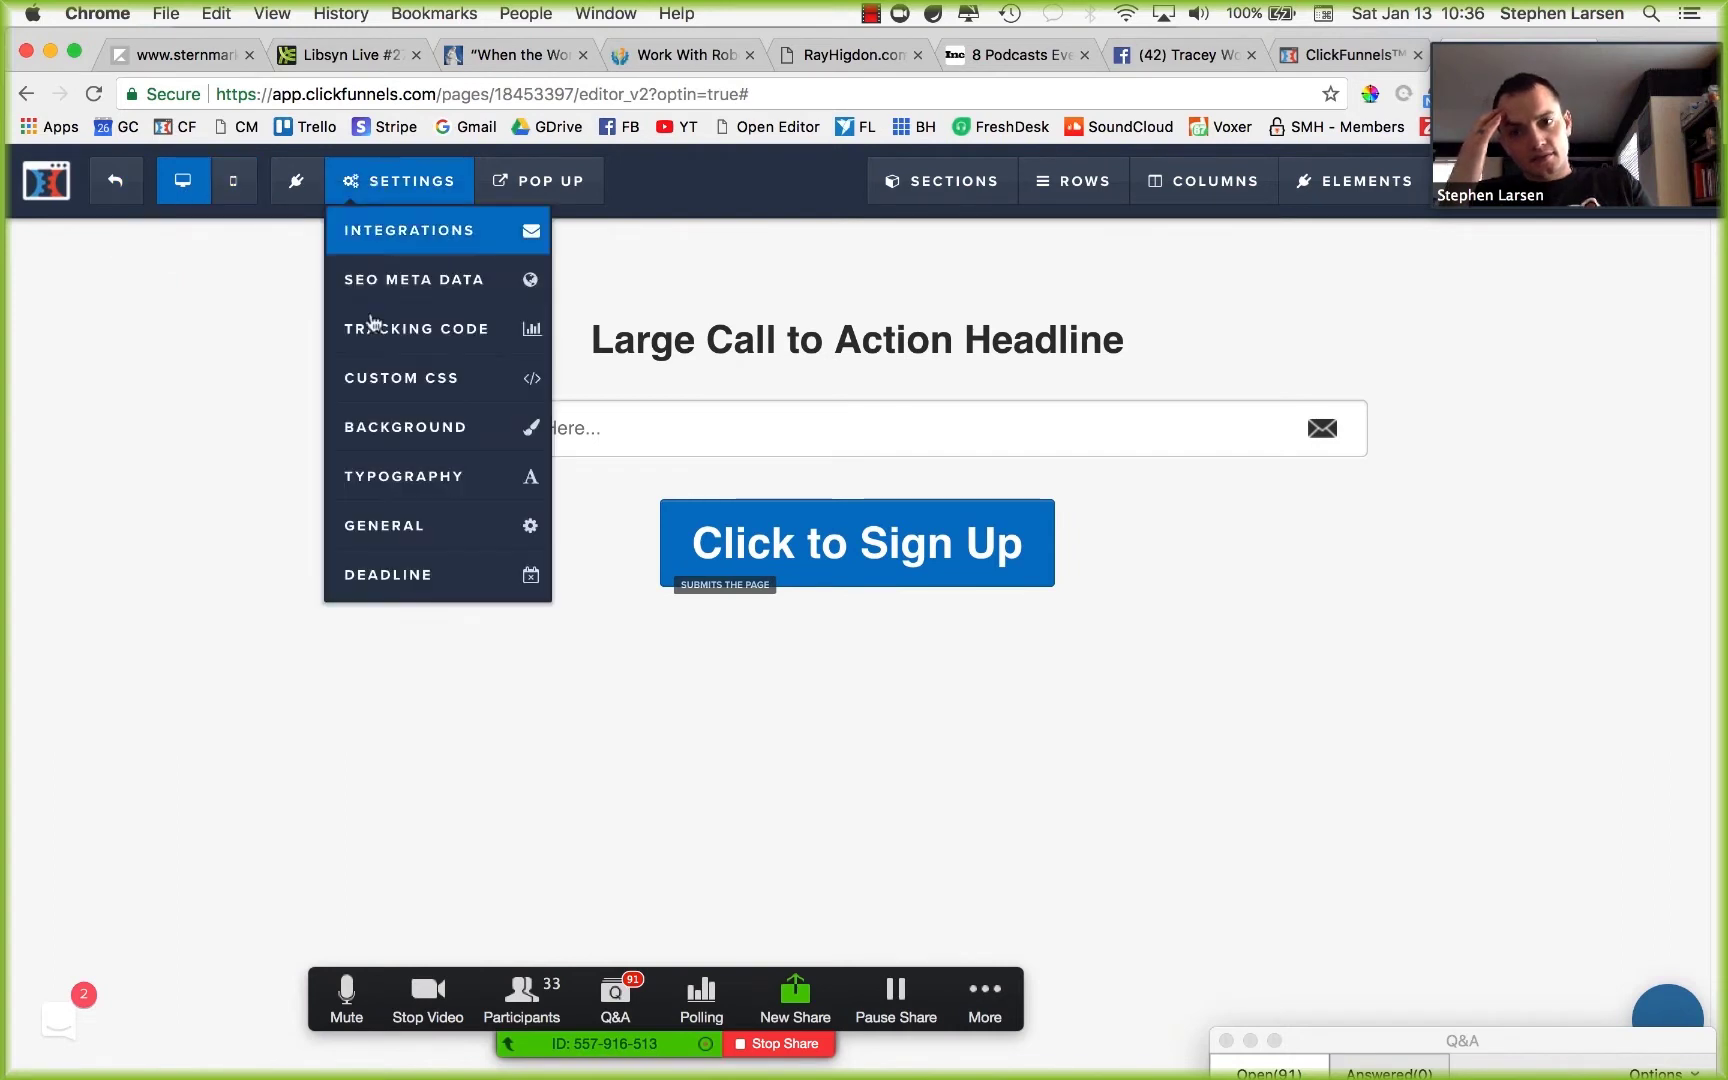
pyautogui.click(405, 424)
pyautogui.click(1488, 470)
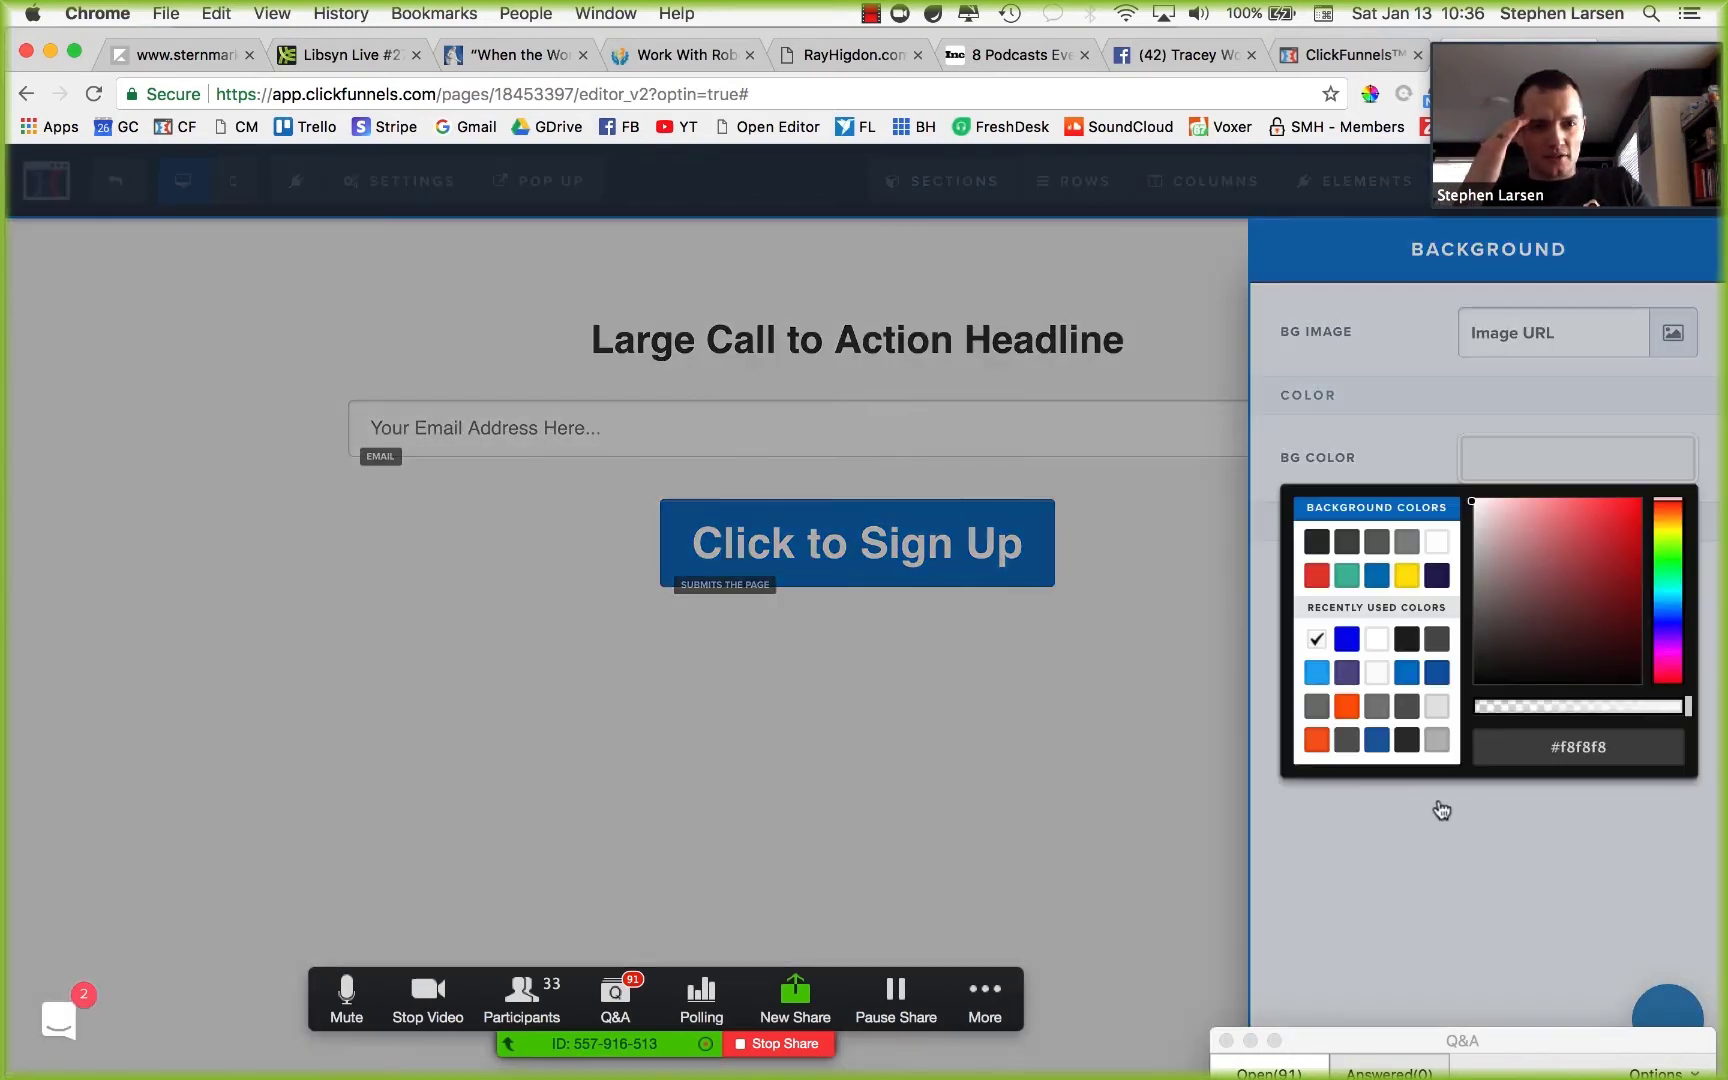
pyautogui.click(1560, 754)
pyautogui.press('super+c')
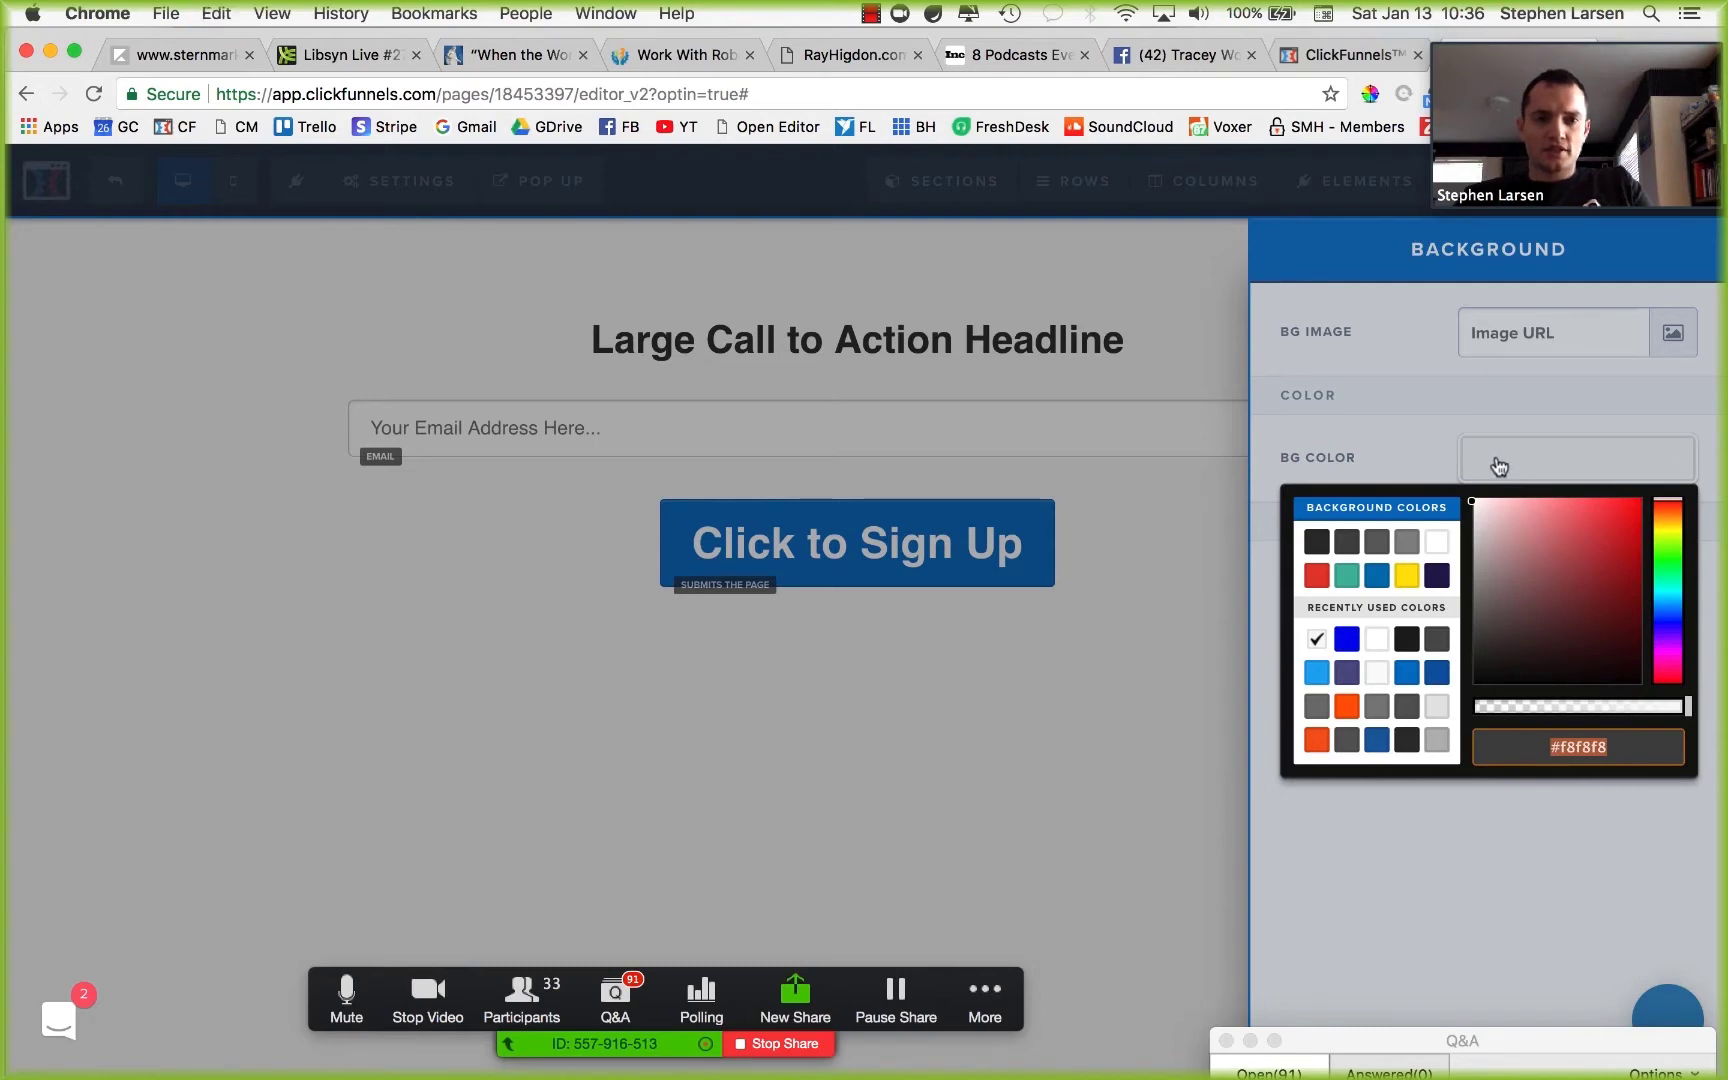
pyautogui.click(1462, 458)
pyautogui.click(1497, 473)
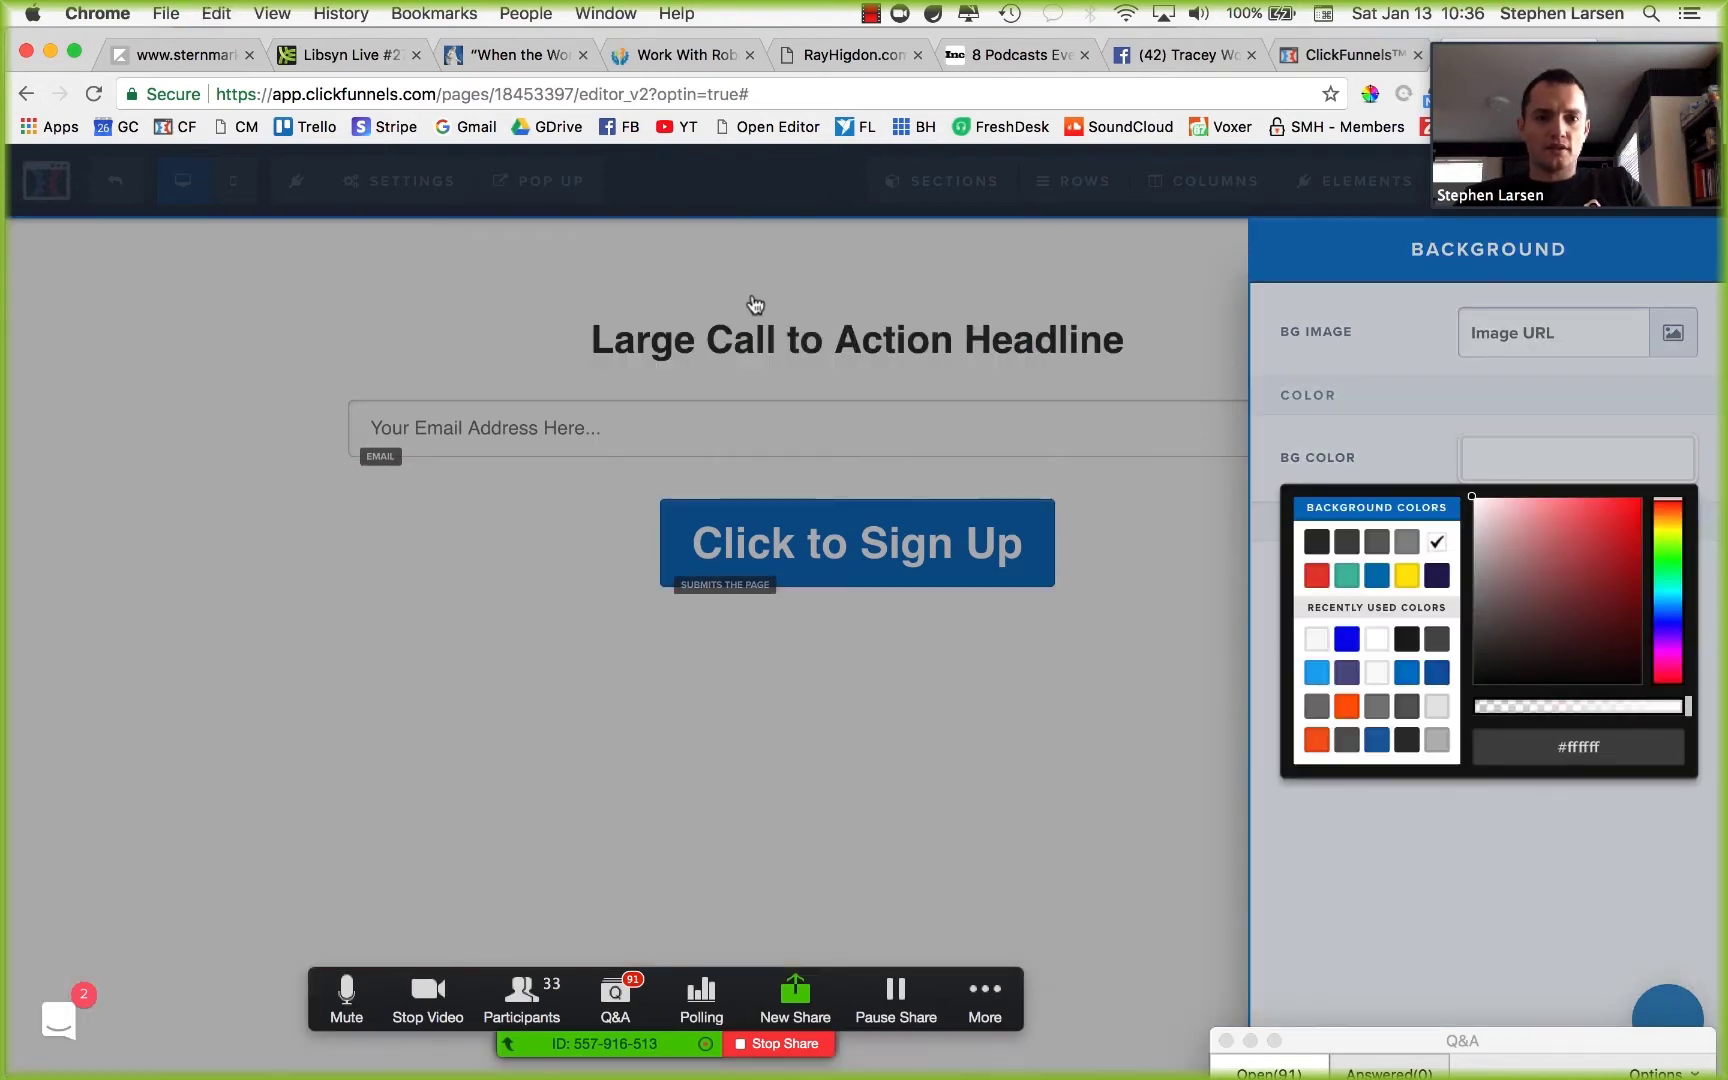
pyautogui.click(753, 304)
# Set the background colour of the one-column row to light grey #f3f3f3.
pyautogui.click(1252, 285)
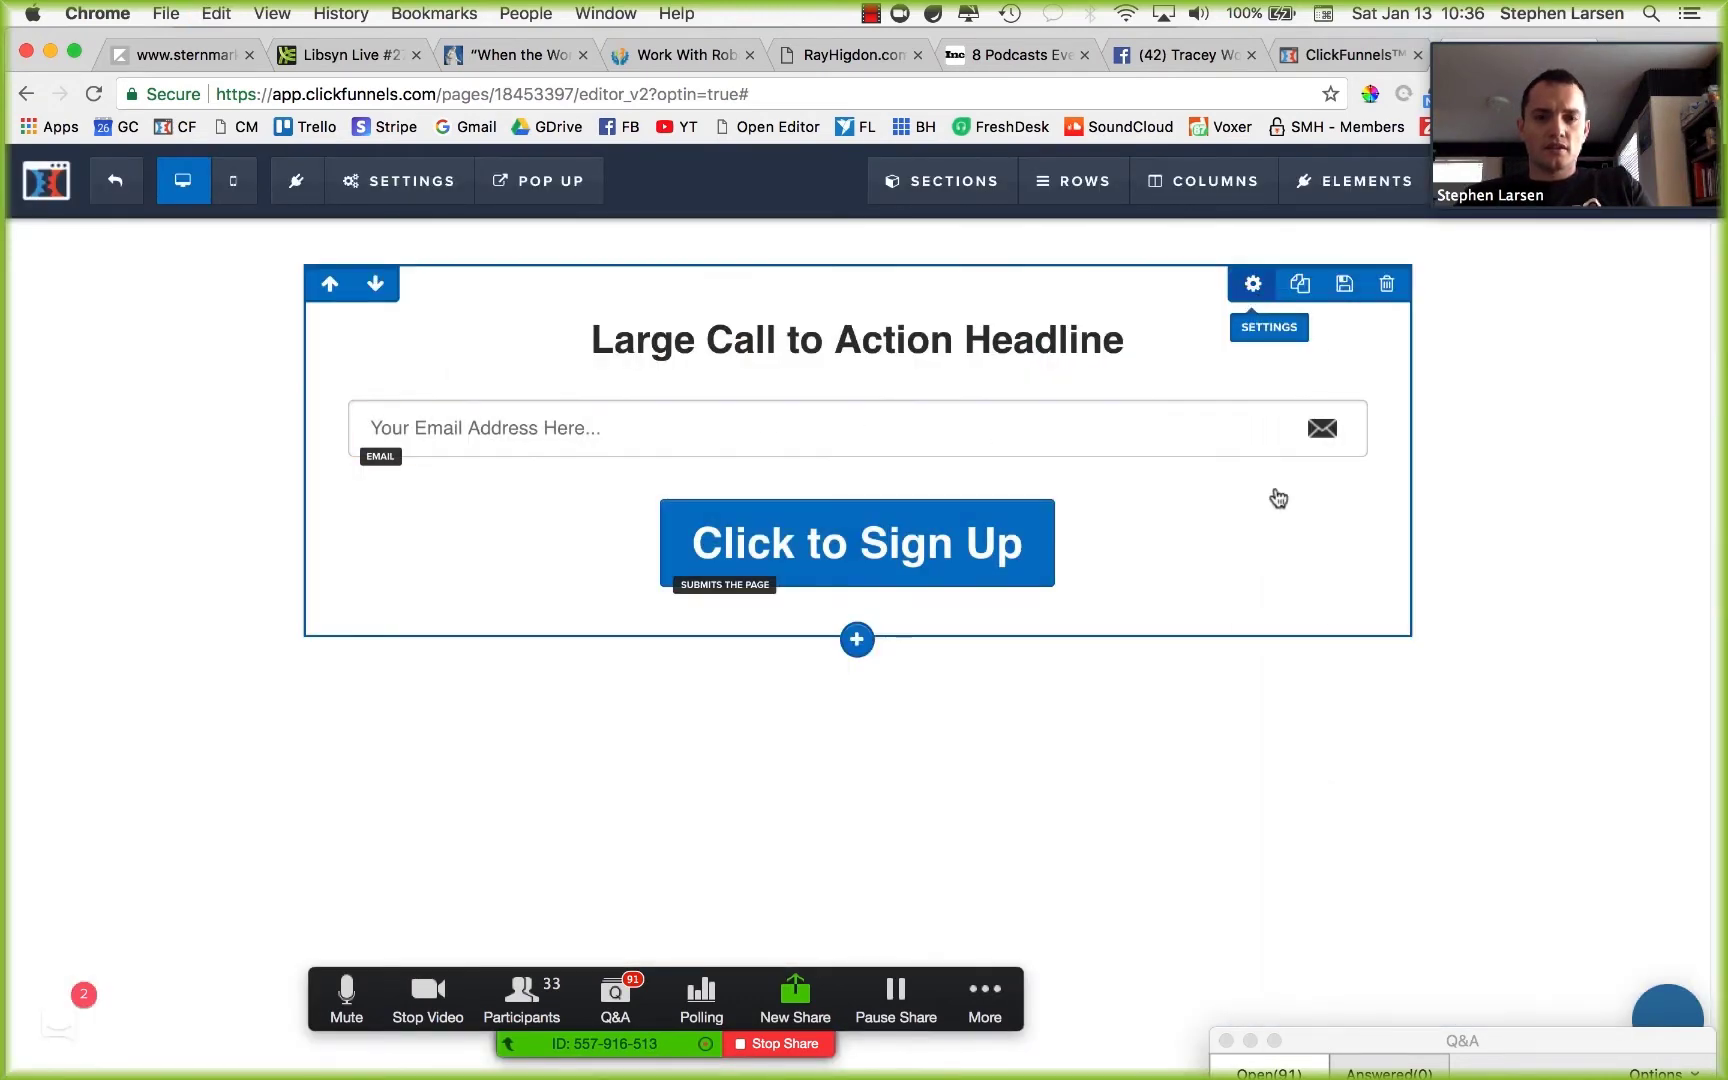
pyautogui.click(1573, 582)
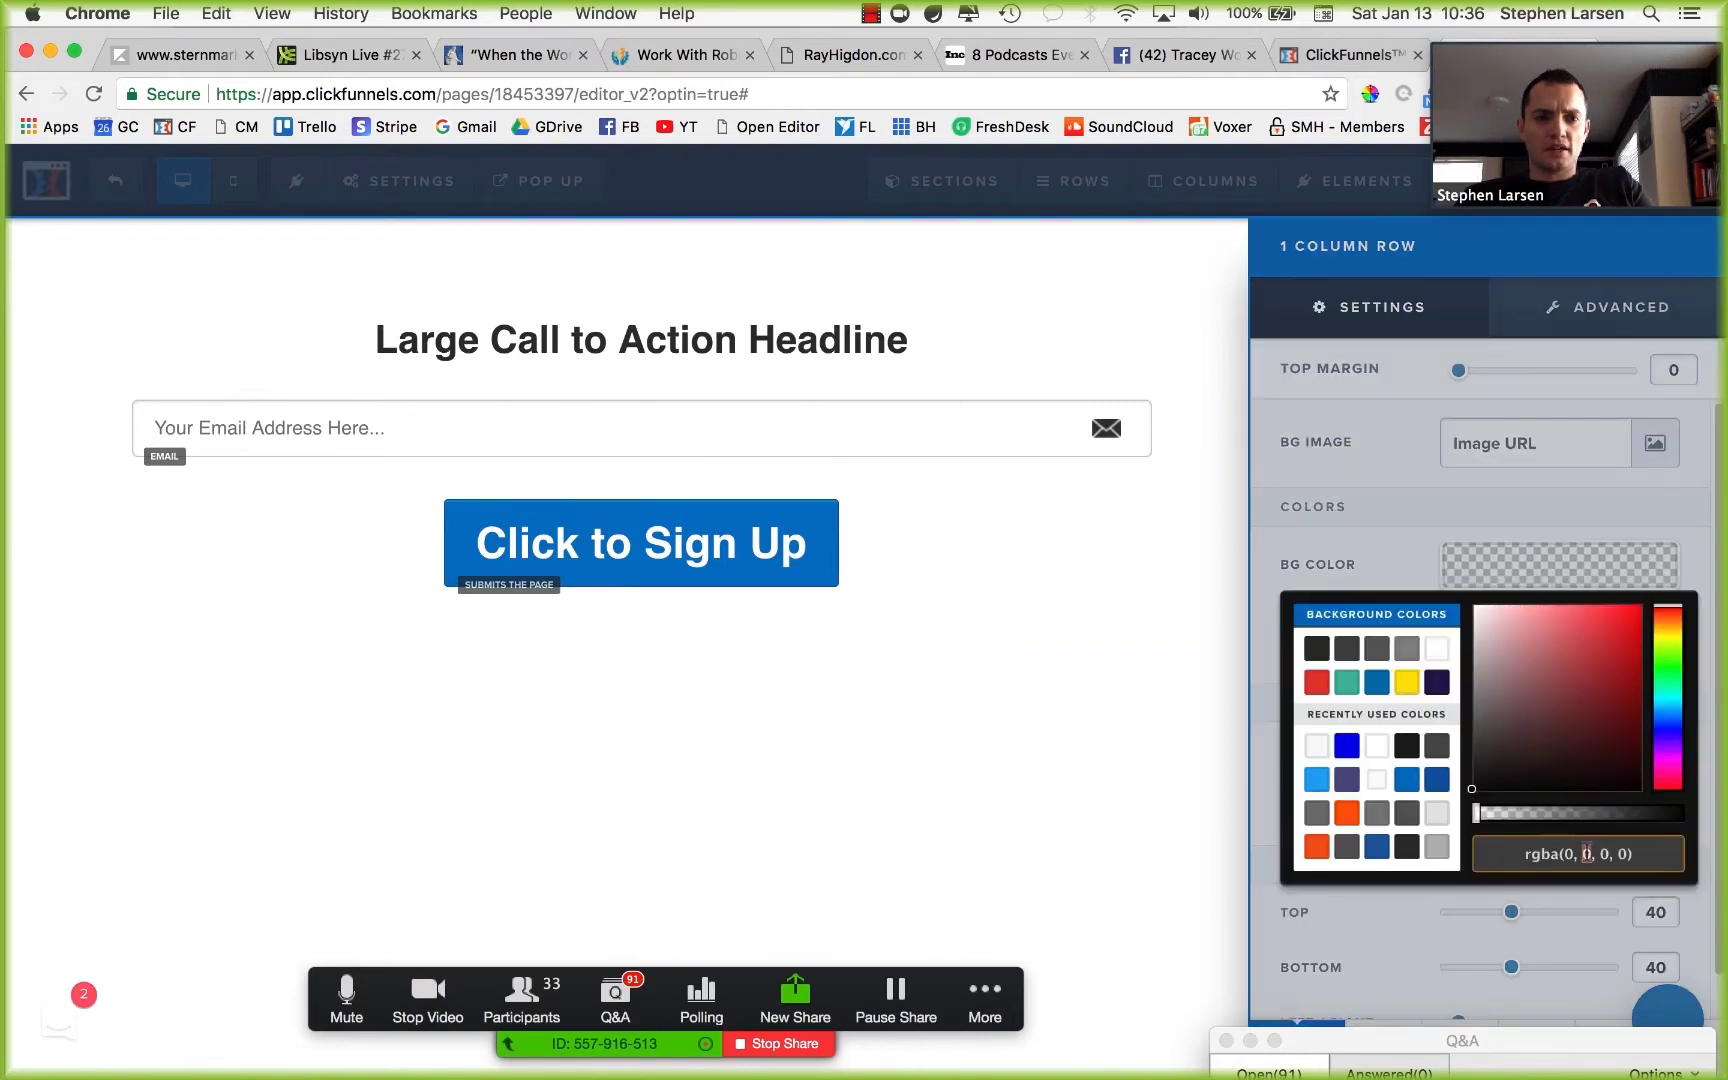
pyautogui.press('super+a')
pyautogui.press('super+v')
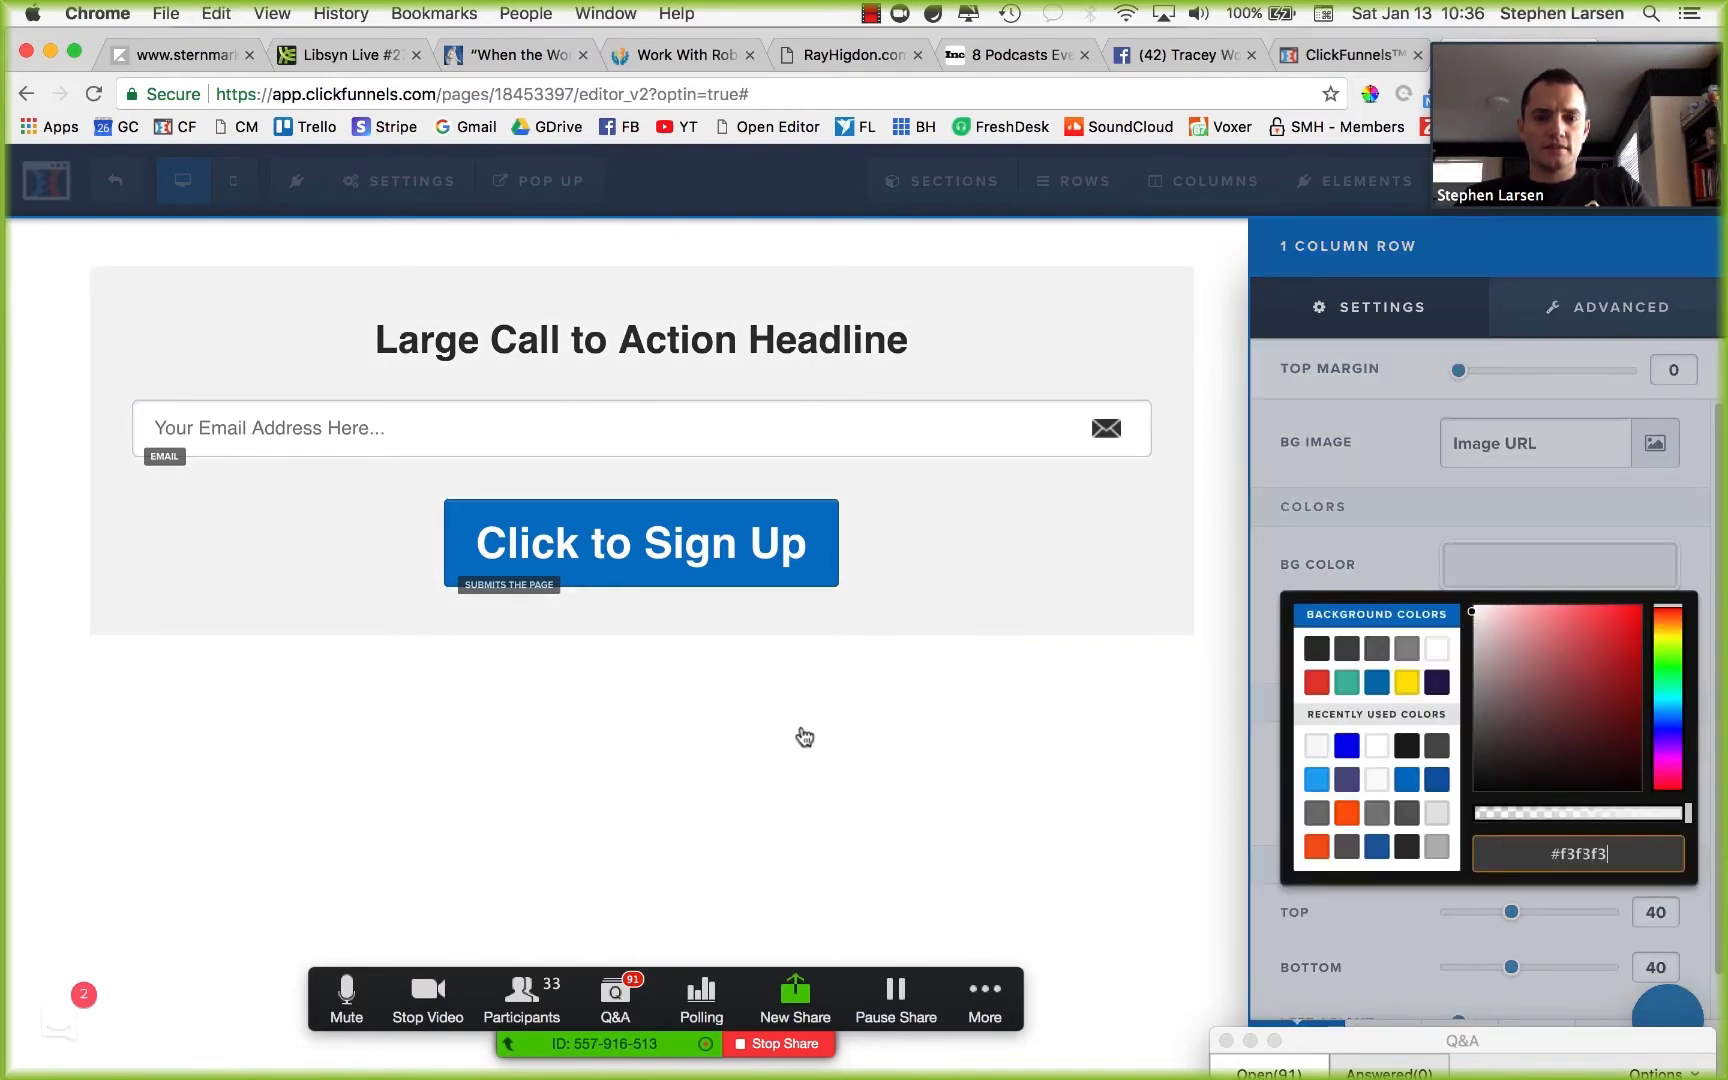
pyautogui.click(1408, 502)
pyautogui.click(729, 390)
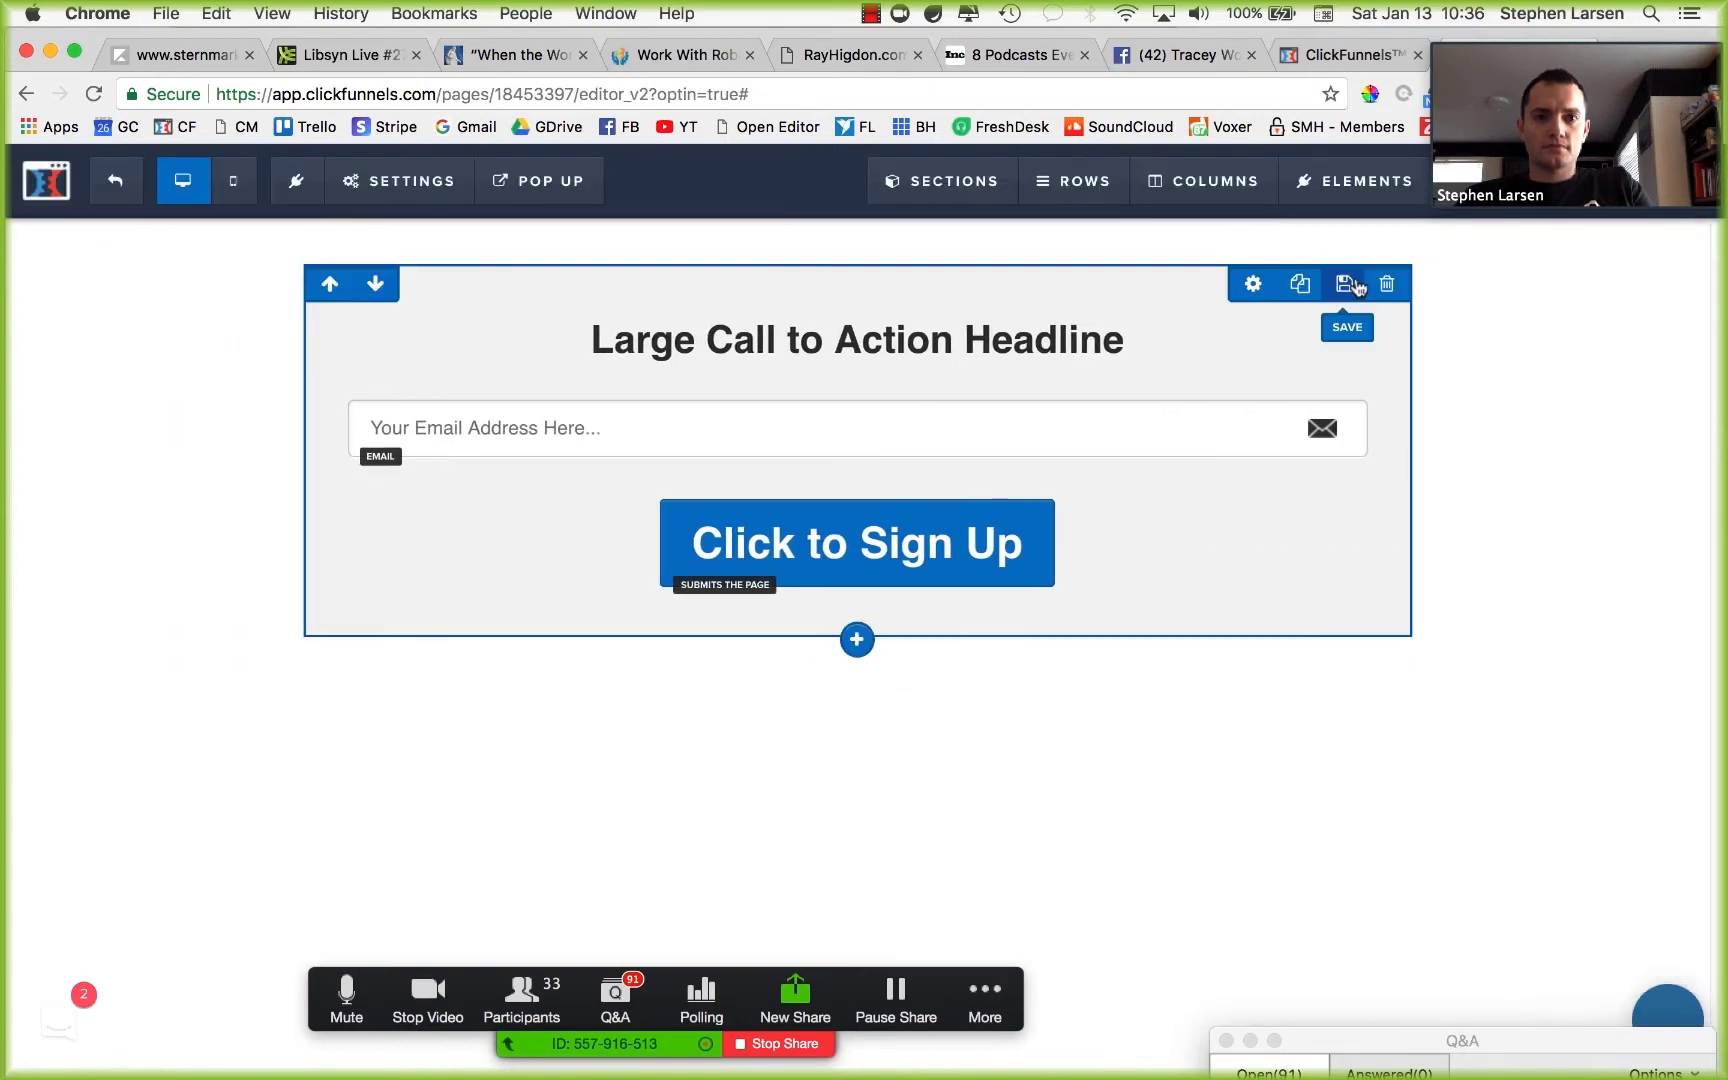
# Give the one-column row a full solid border, 2px thick, in red.
pyautogui.click(1253, 284)
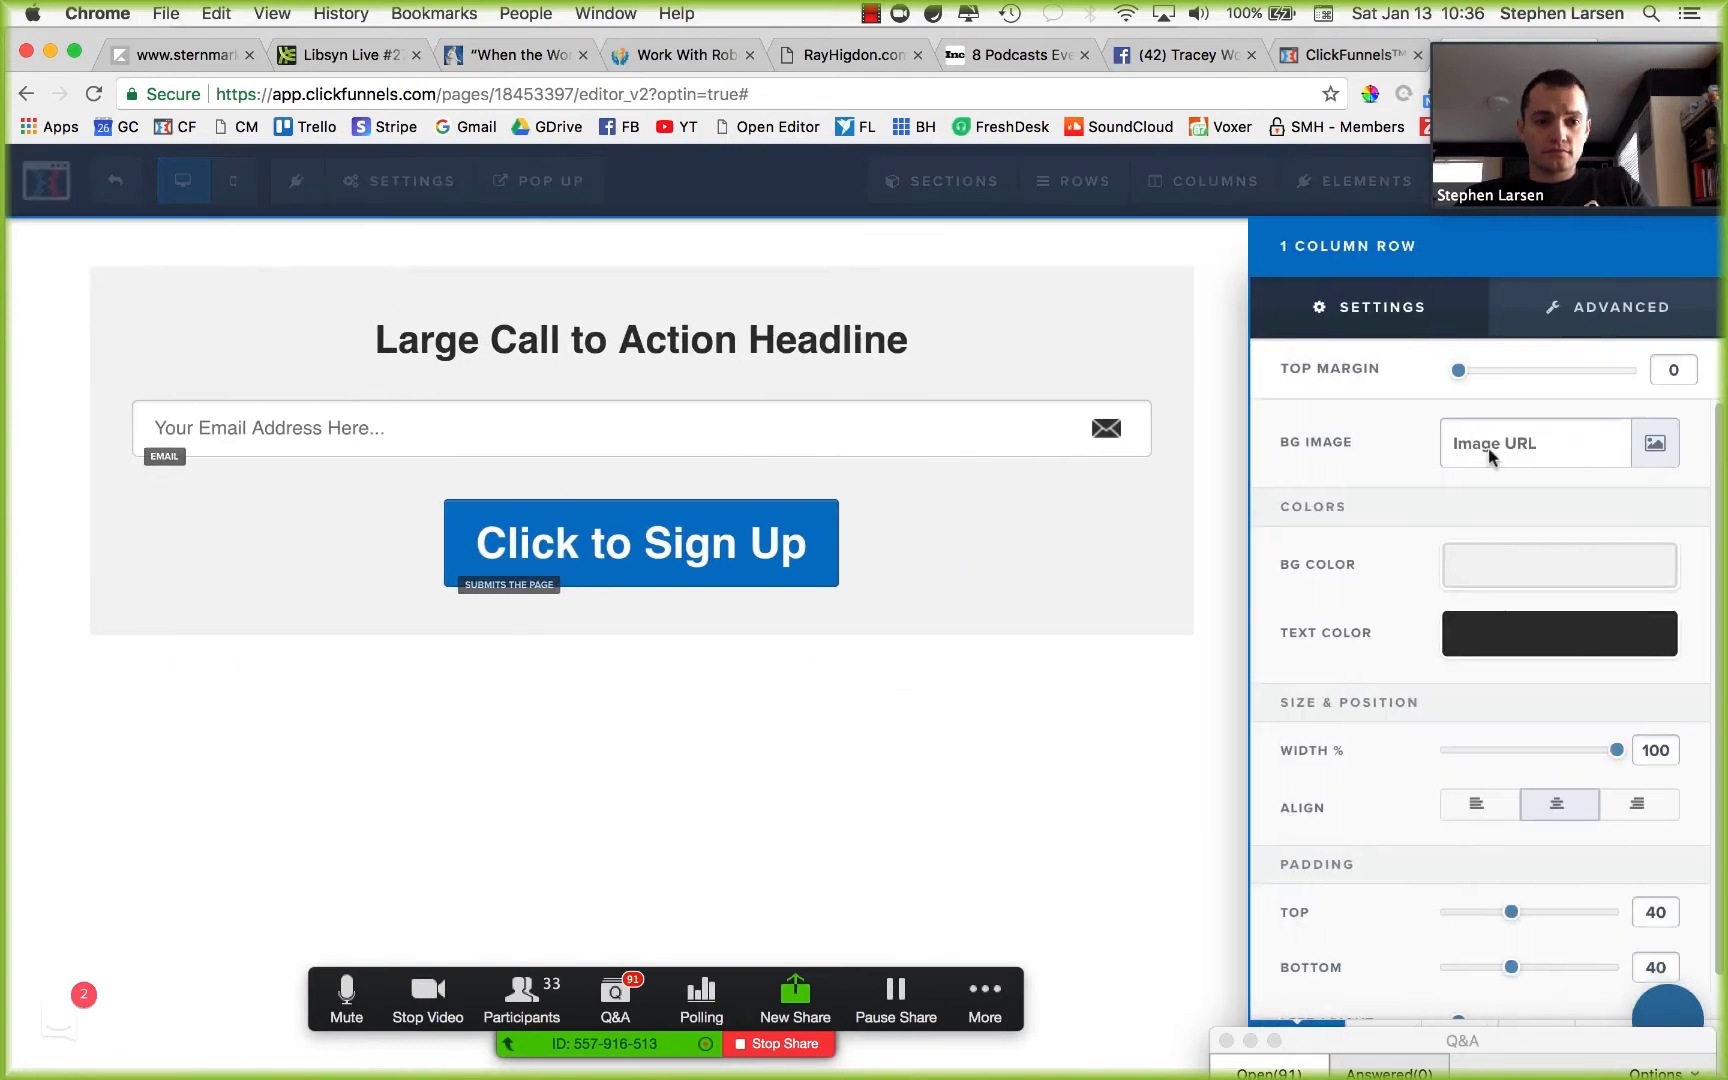
pyautogui.click(1621, 308)
pyautogui.click(1505, 563)
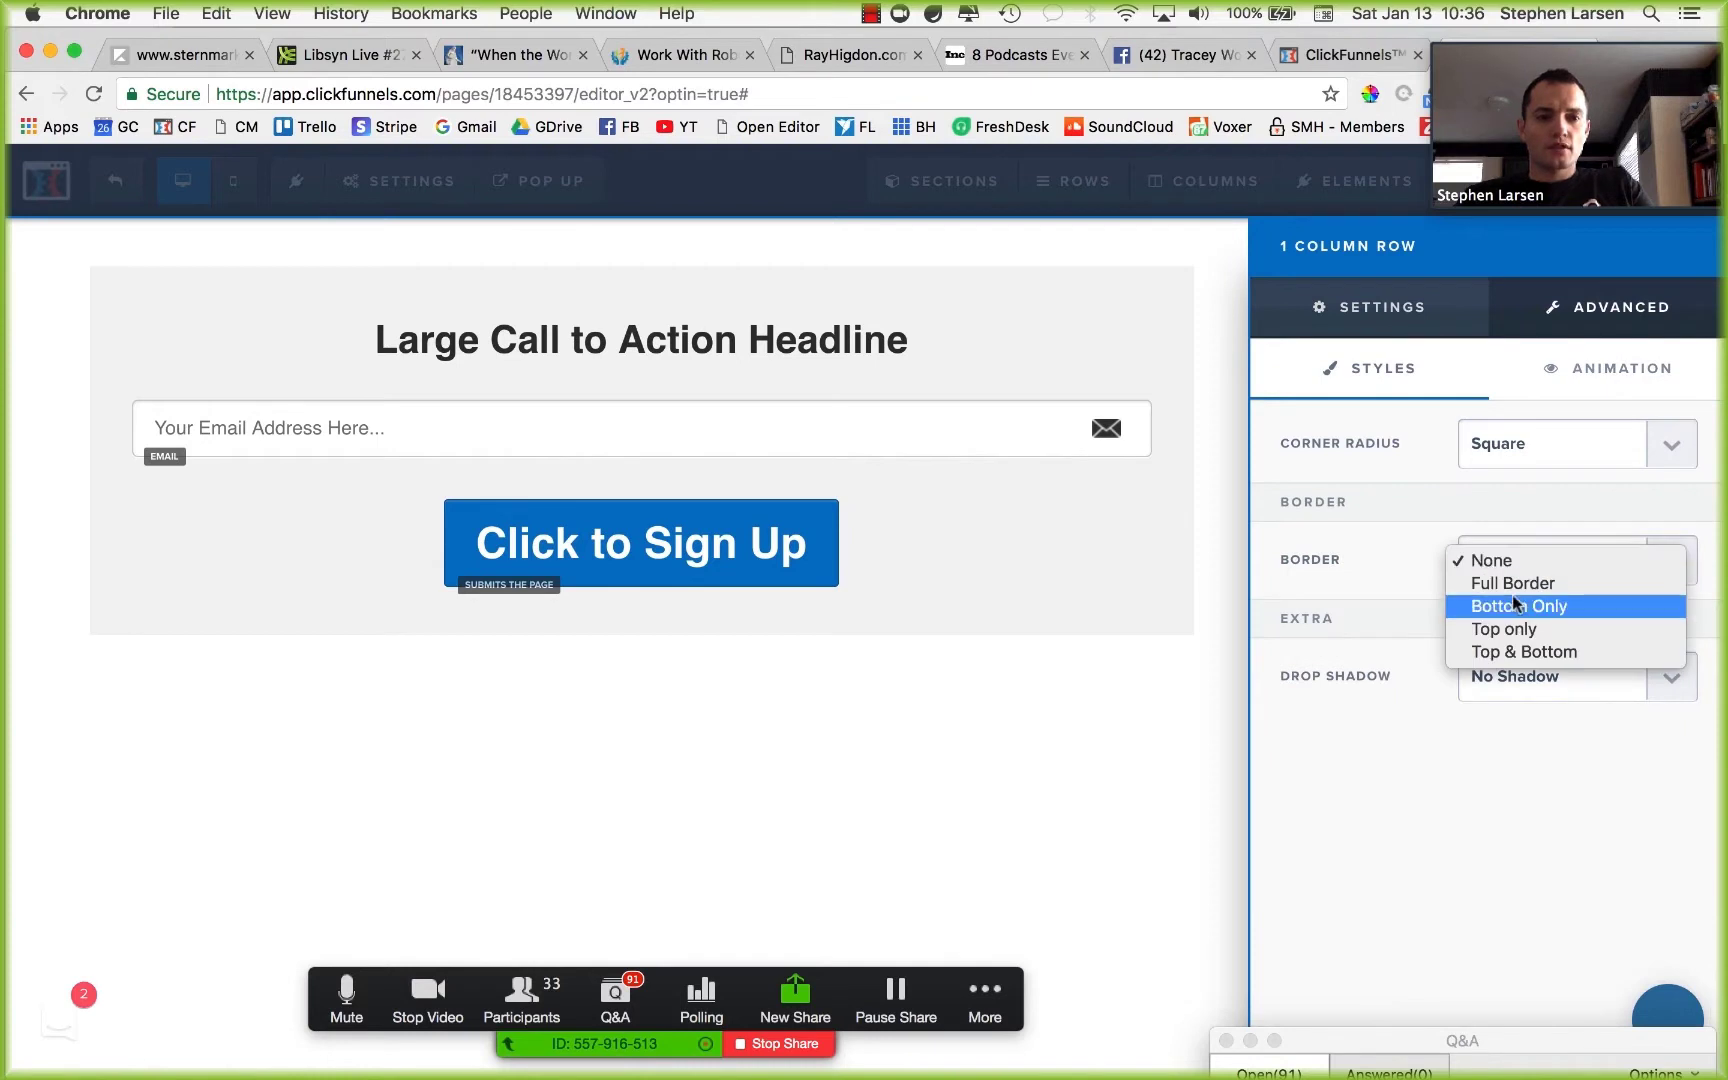
pyautogui.click(1512, 583)
pyautogui.click(1553, 688)
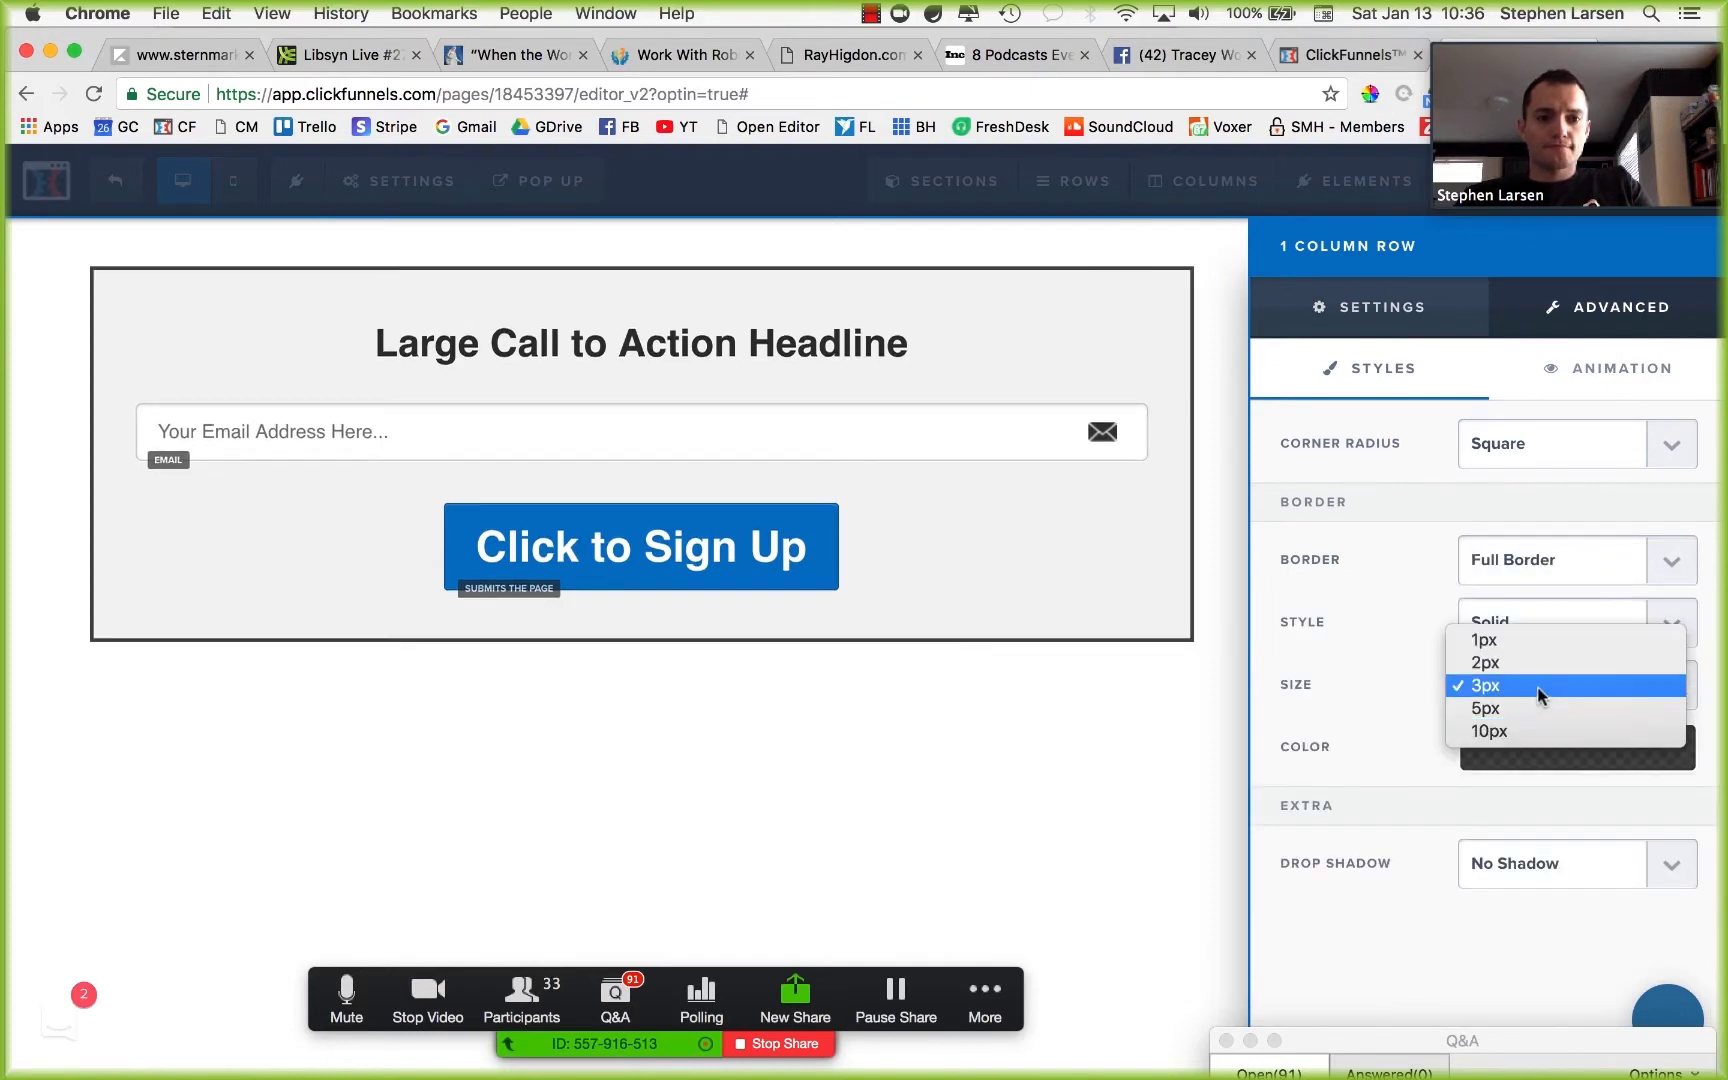
pyautogui.click(1540, 663)
pyautogui.click(1550, 745)
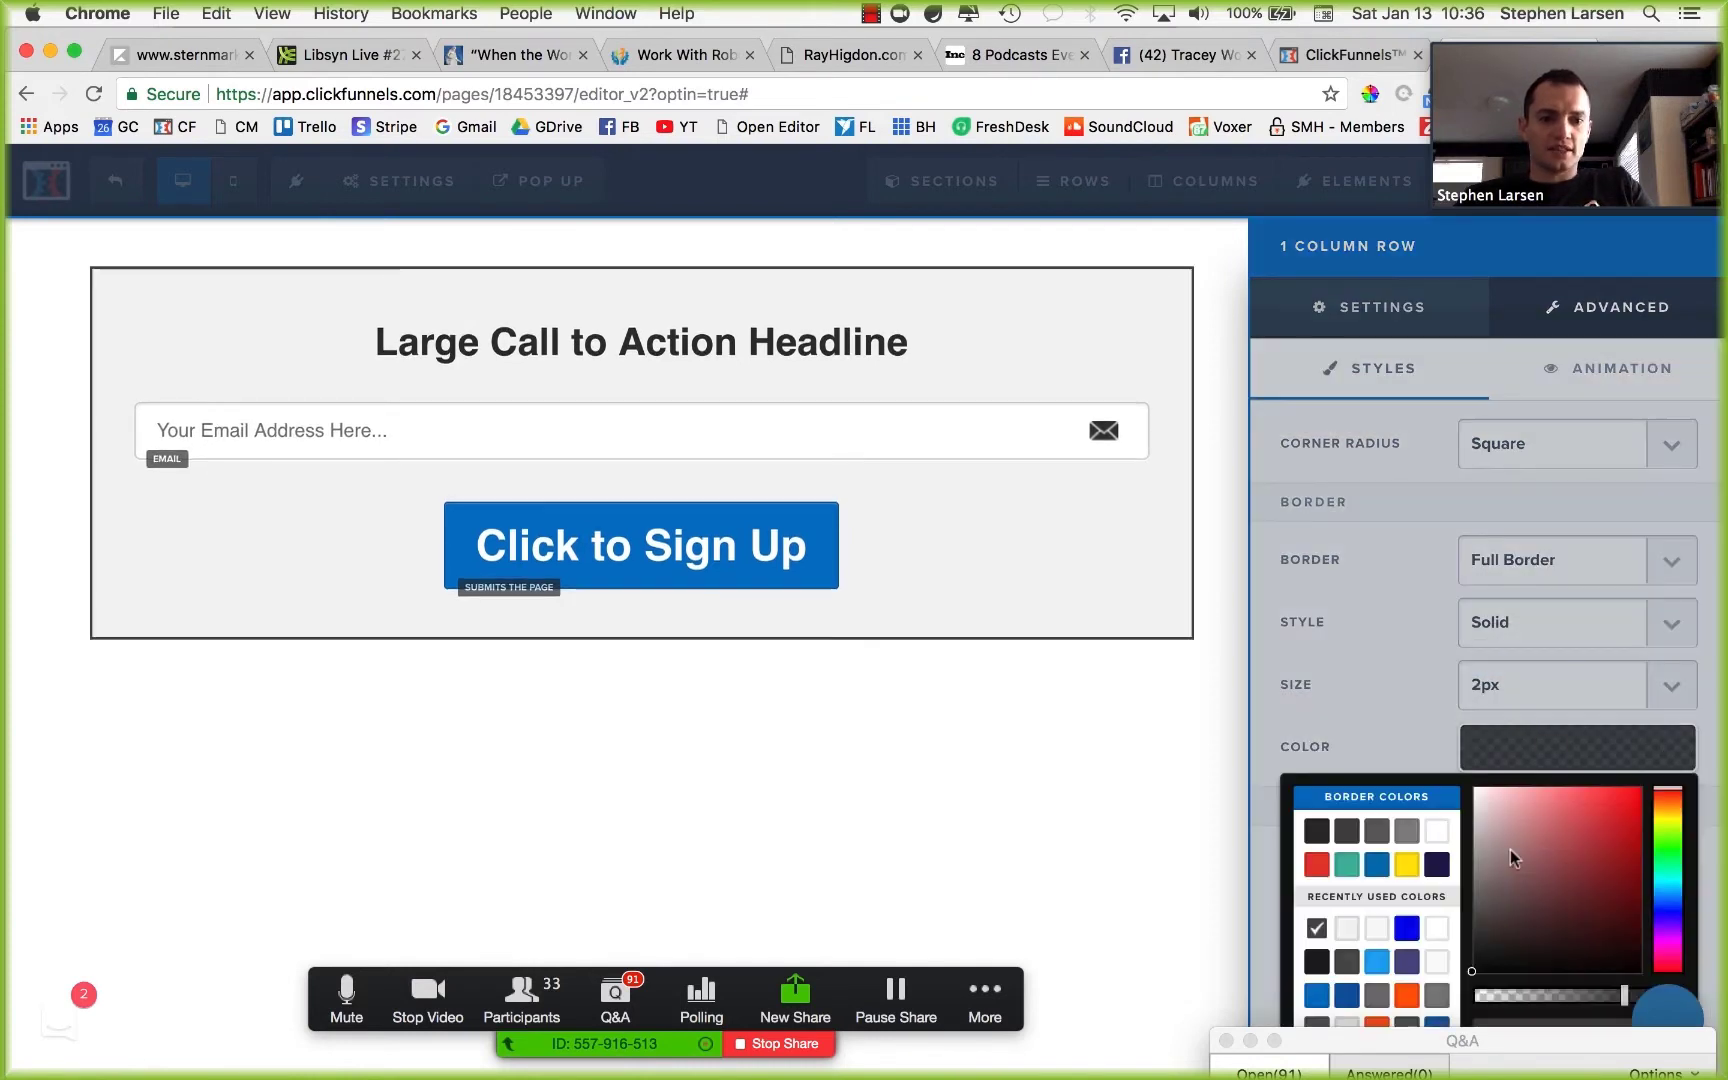
pyautogui.click(1316, 866)
pyautogui.click(1401, 727)
# Set the row border's size to 3px and its style to Dashed.
pyautogui.click(1533, 698)
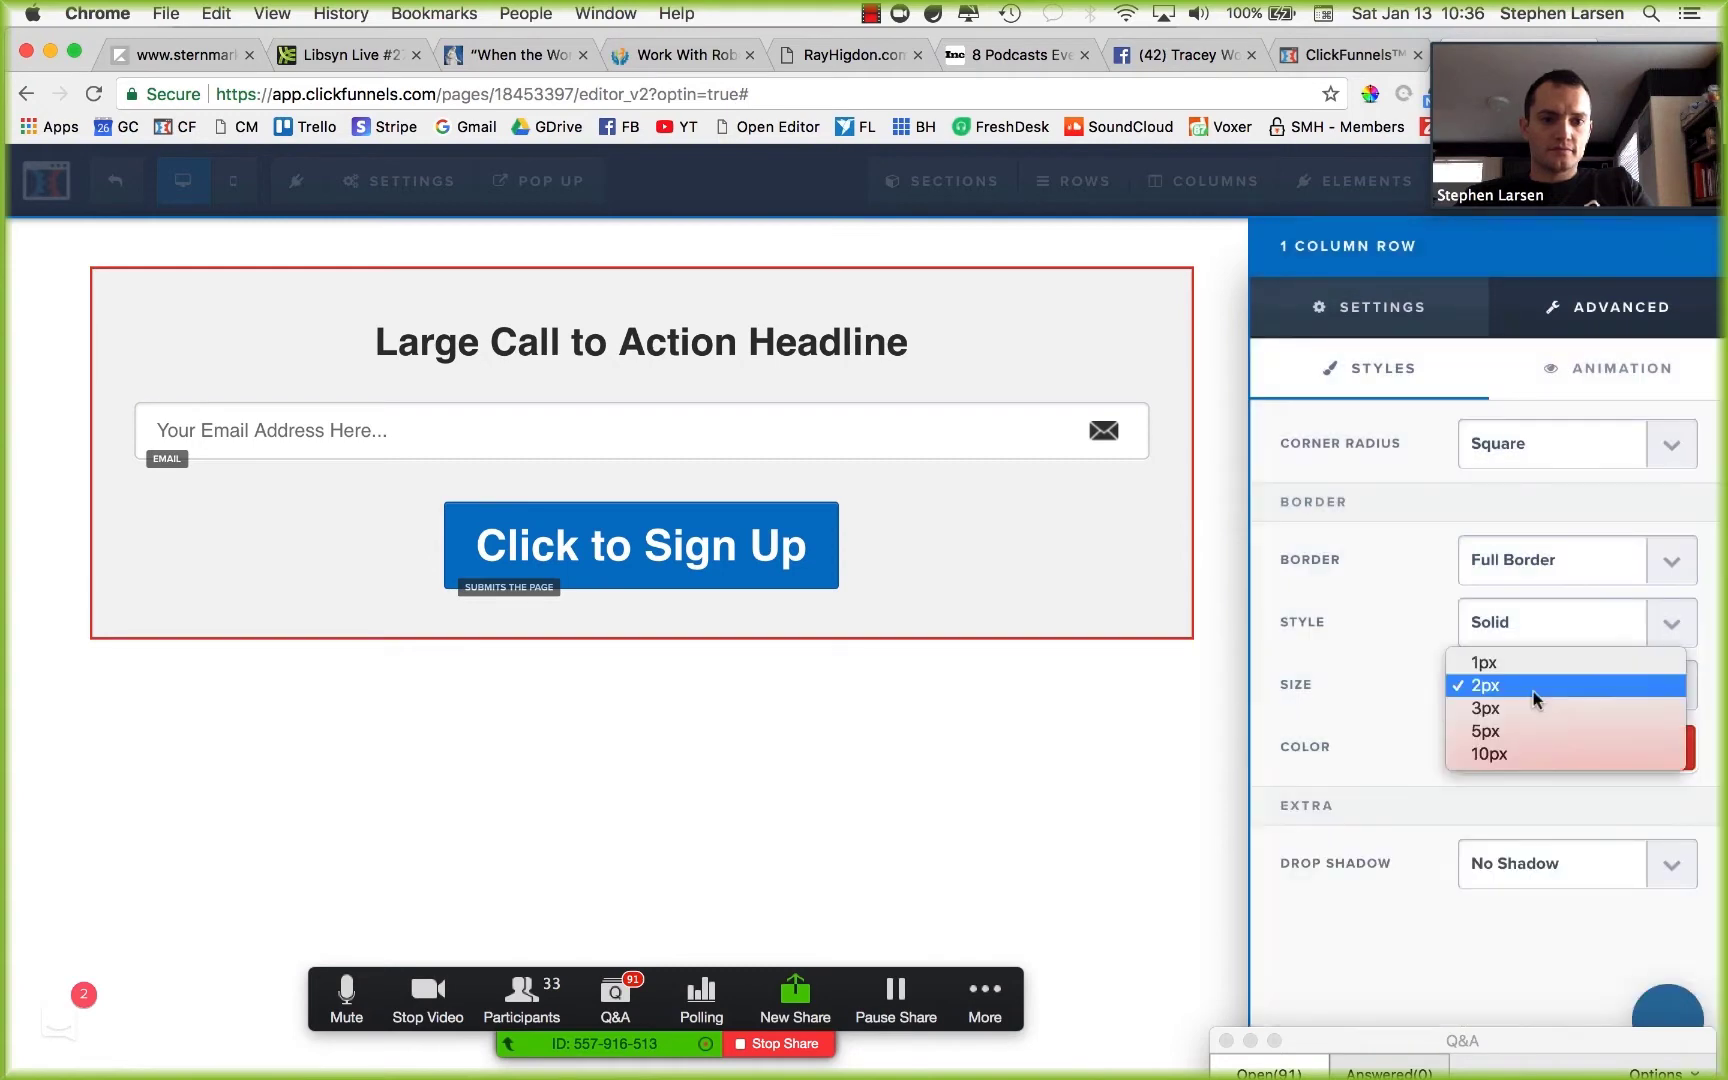
pyautogui.click(1490, 731)
pyautogui.click(1554, 630)
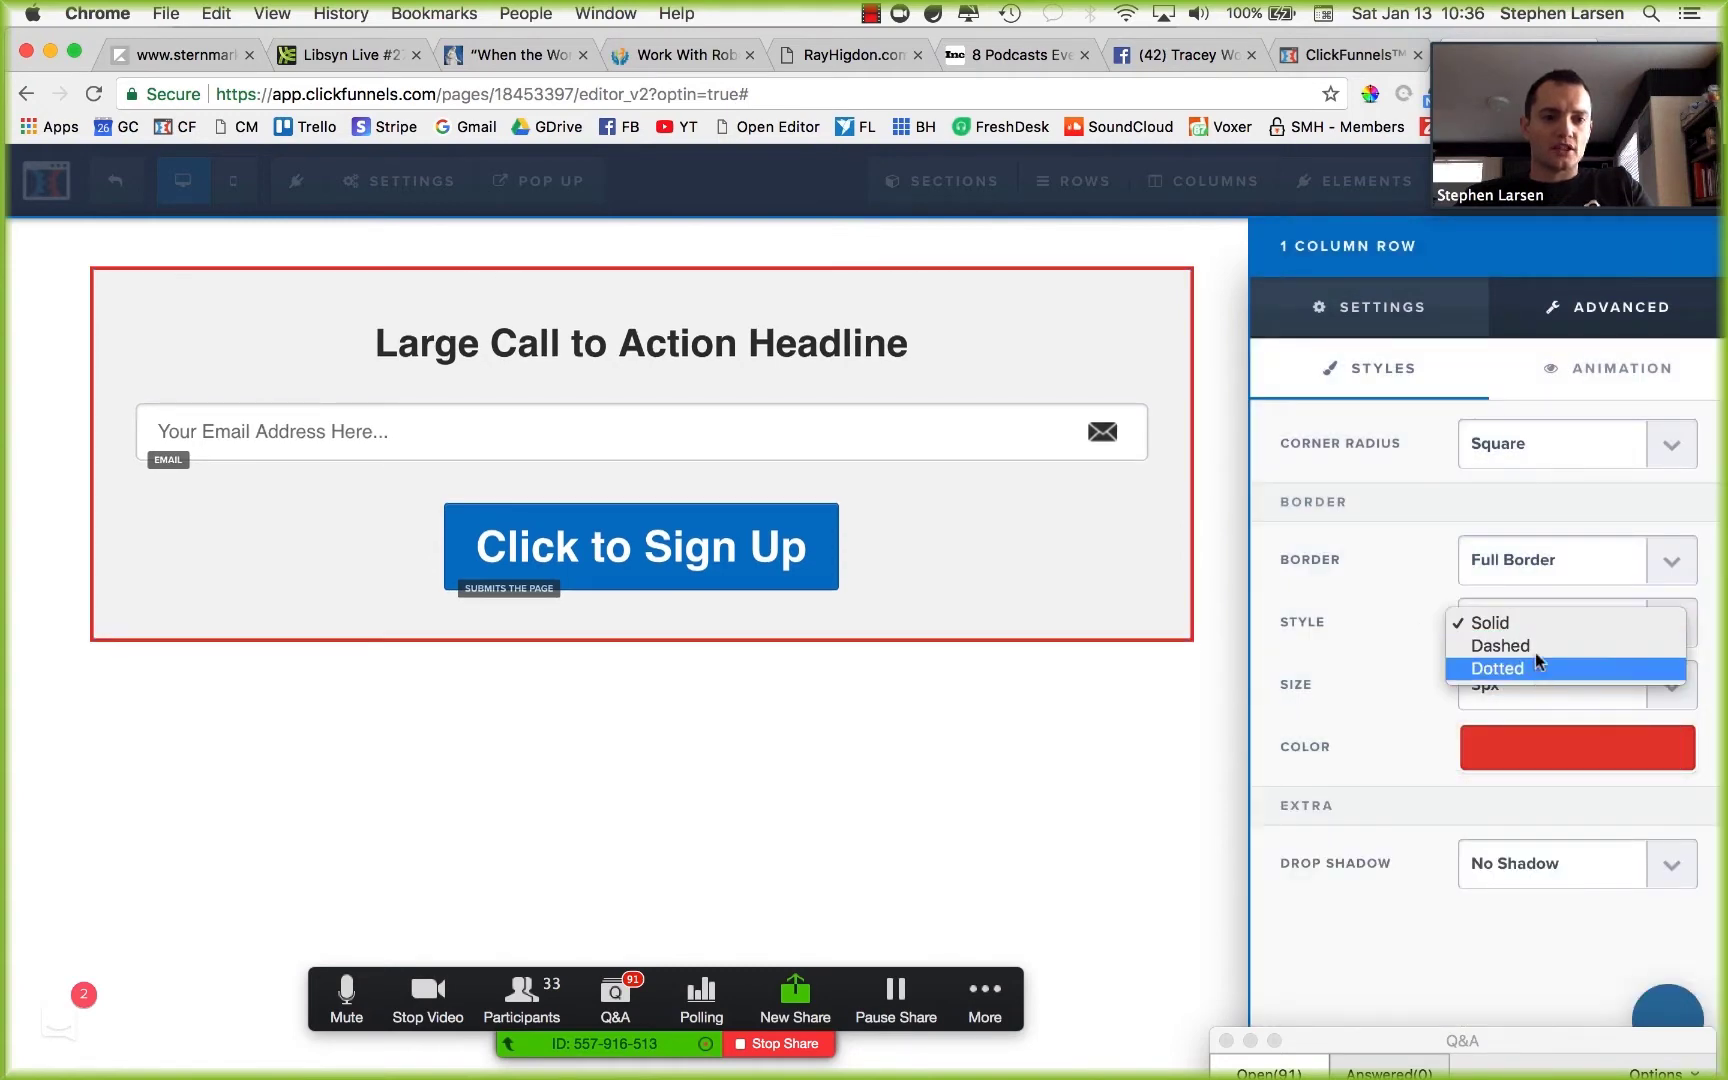
pyautogui.press('Return')
pyautogui.click(897, 752)
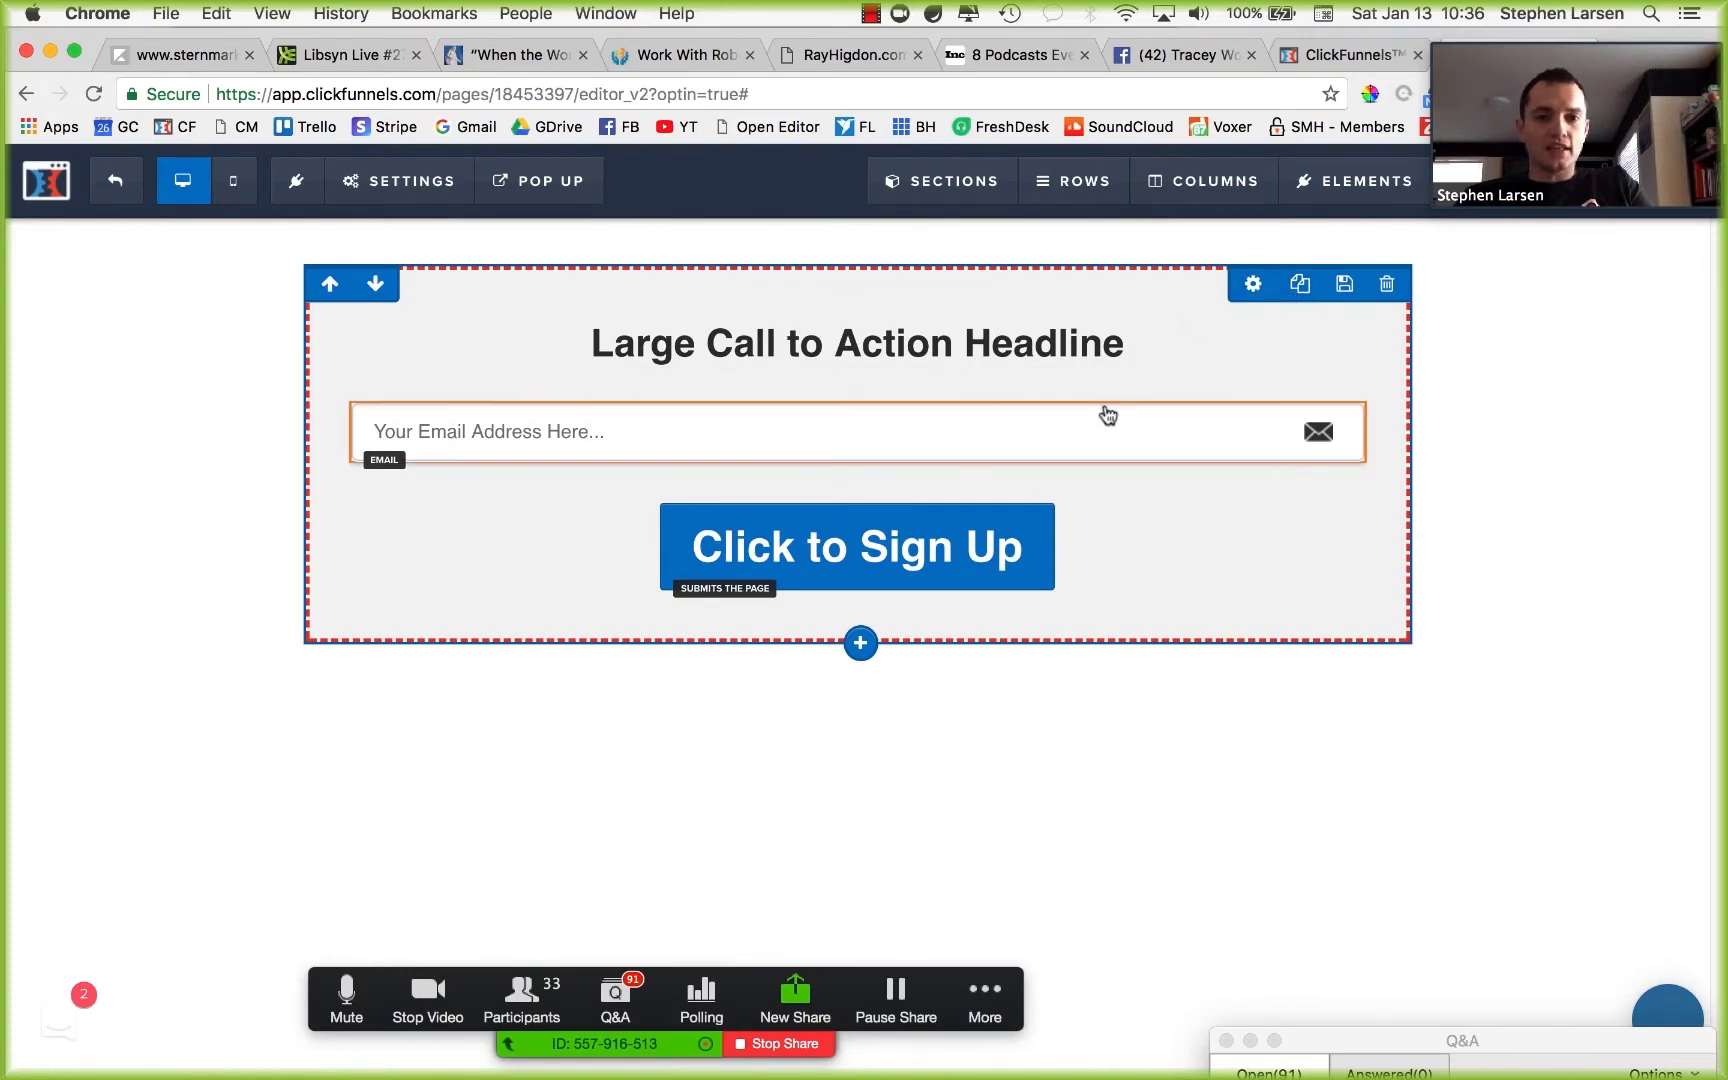
# Increase the email input field's font size to 24.
pyautogui.click(1184, 432)
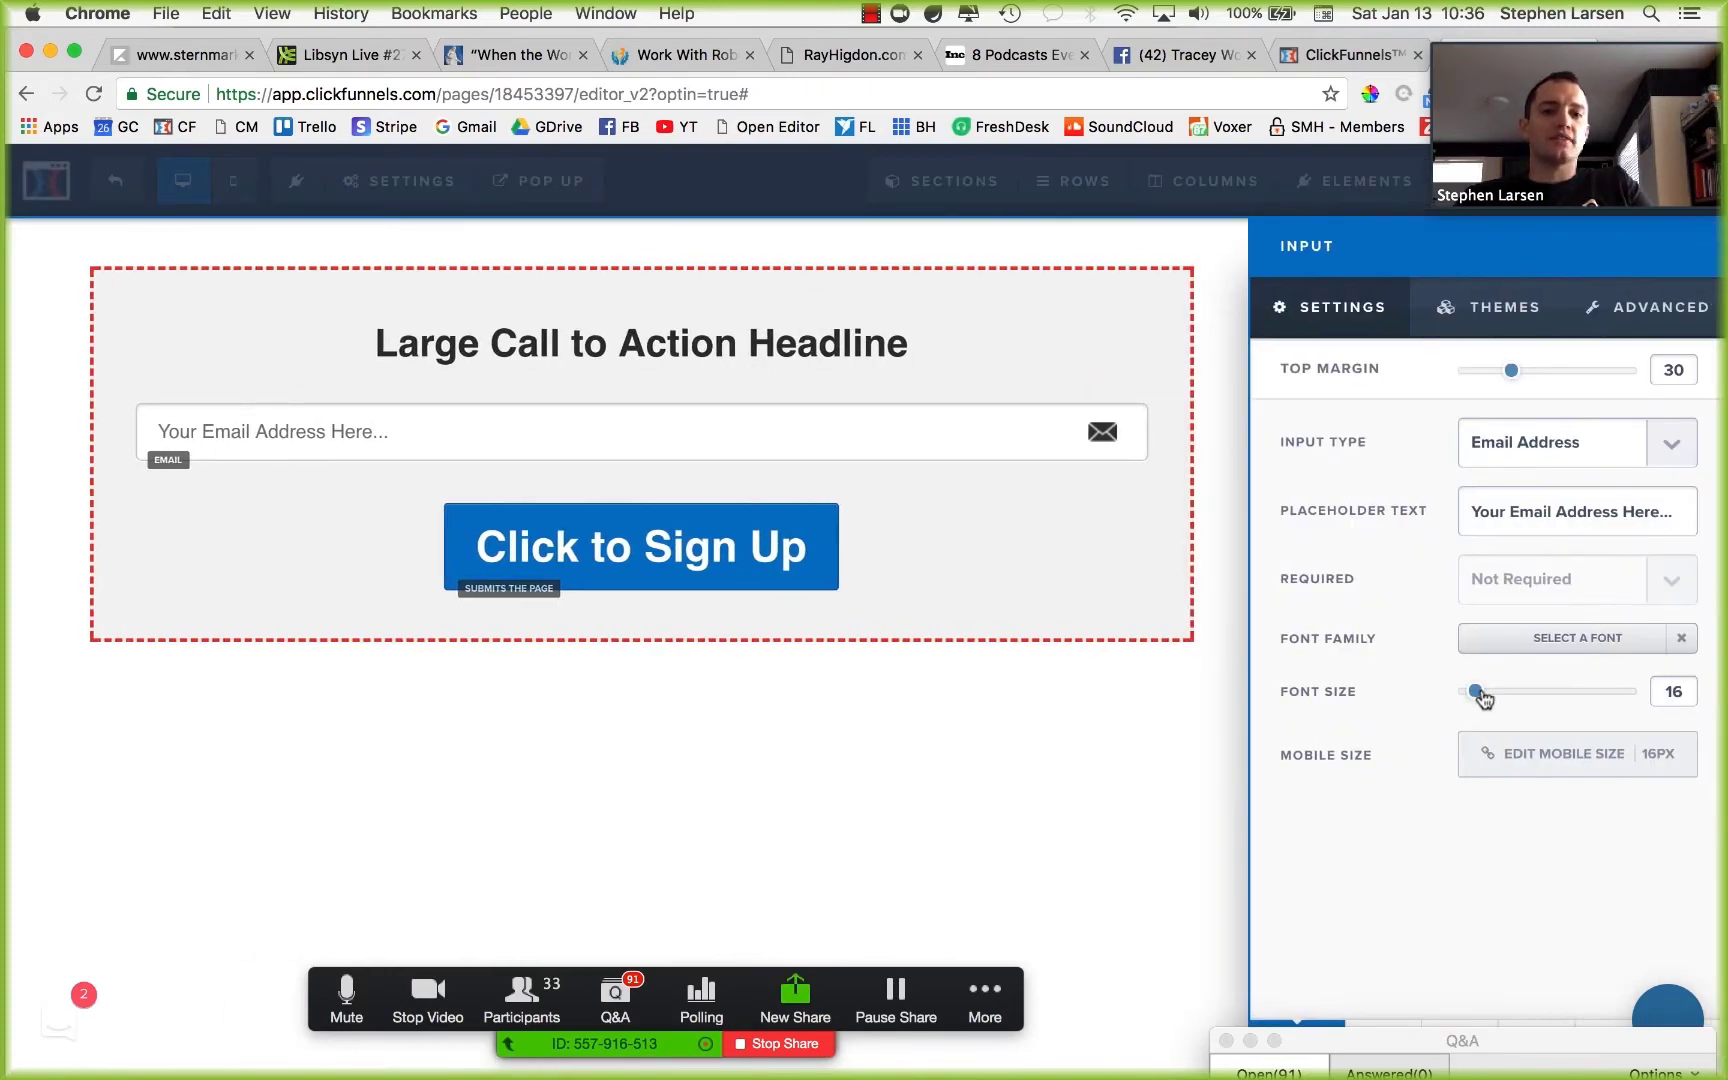
pyautogui.moveTo(1481, 698); pyautogui.dragTo(1503, 694)
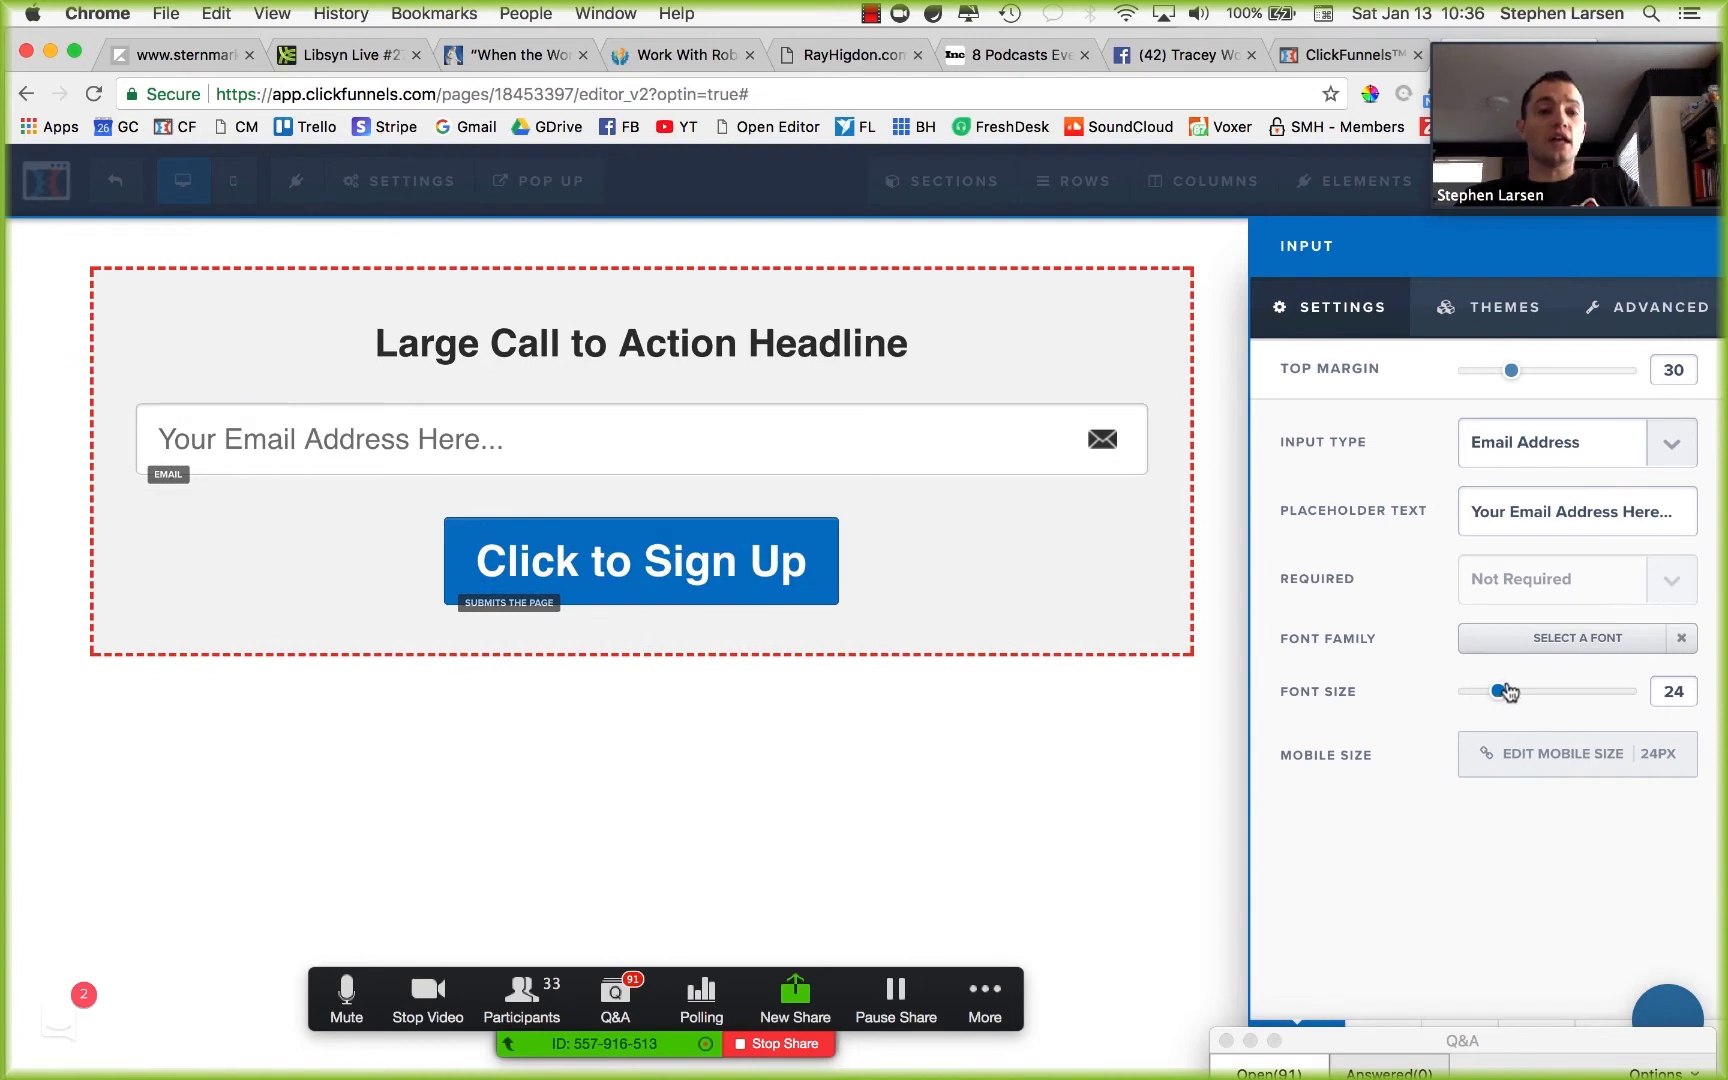
pyautogui.click(916, 683)
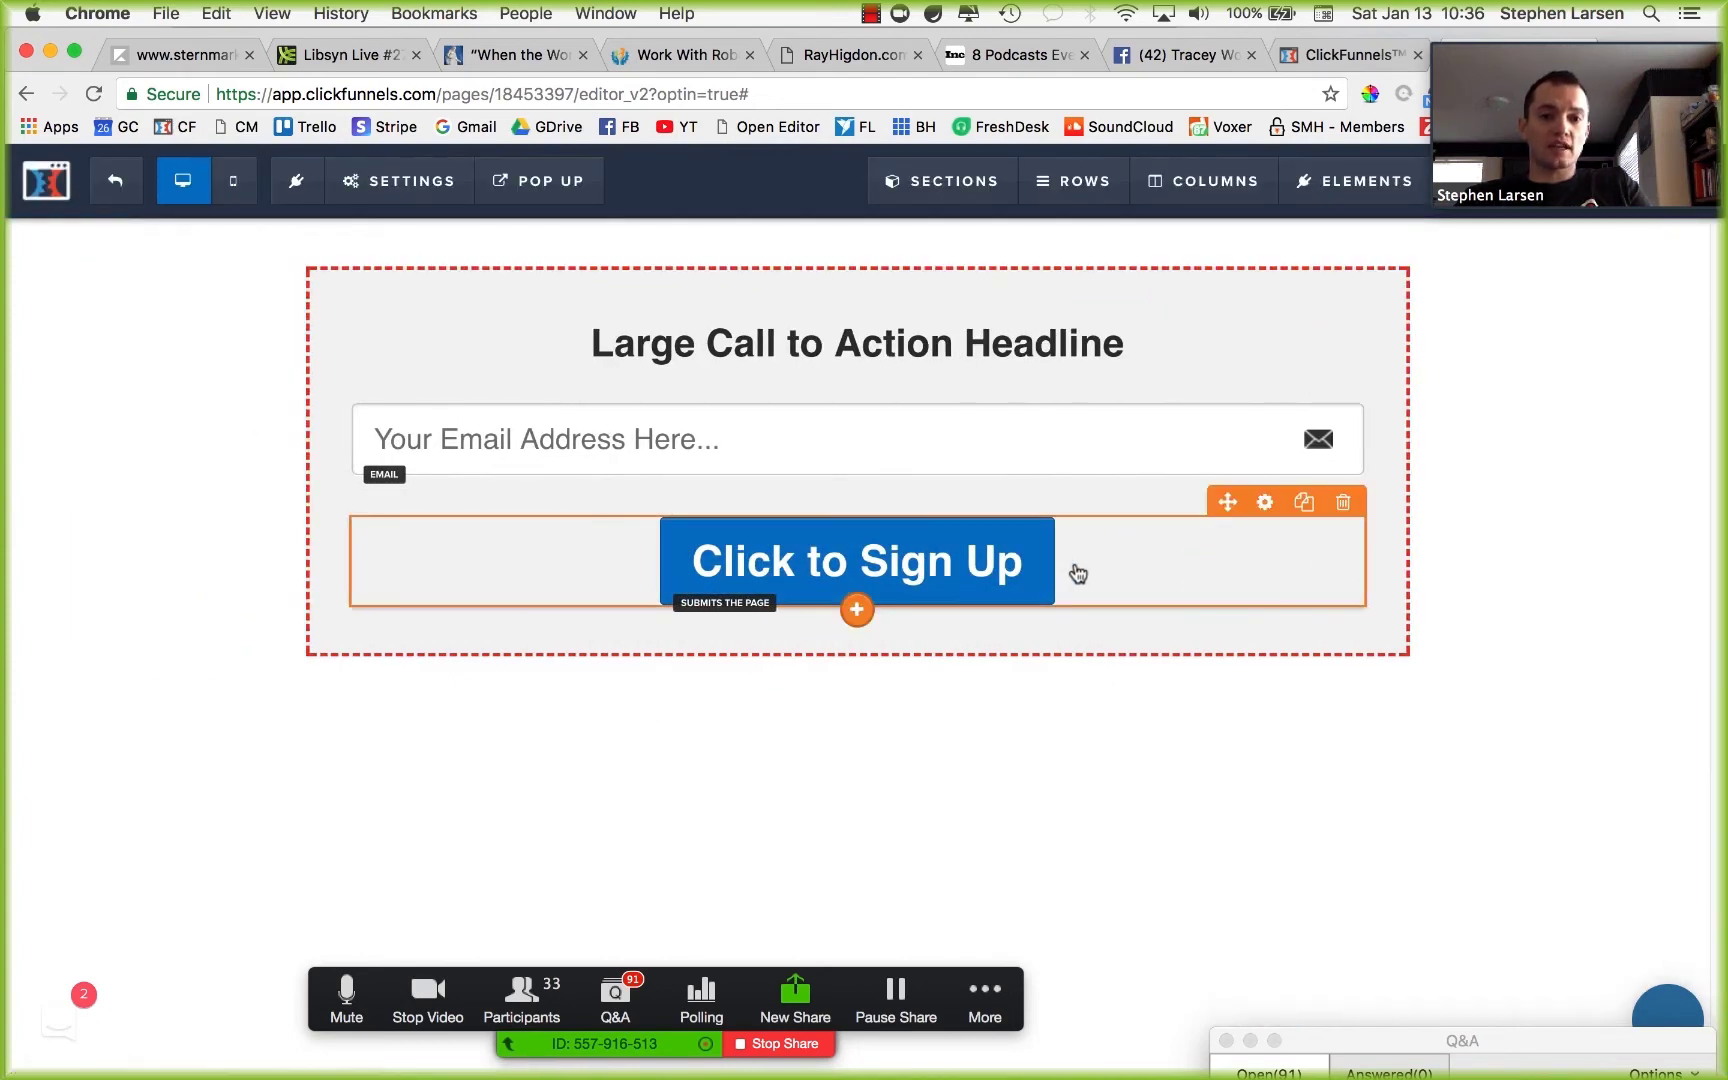
# Reduce the sign-up button's top margin to 25.
pyautogui.click(1076, 575)
pyautogui.moveTo(1519, 372); pyautogui.dragTo(1503, 375)
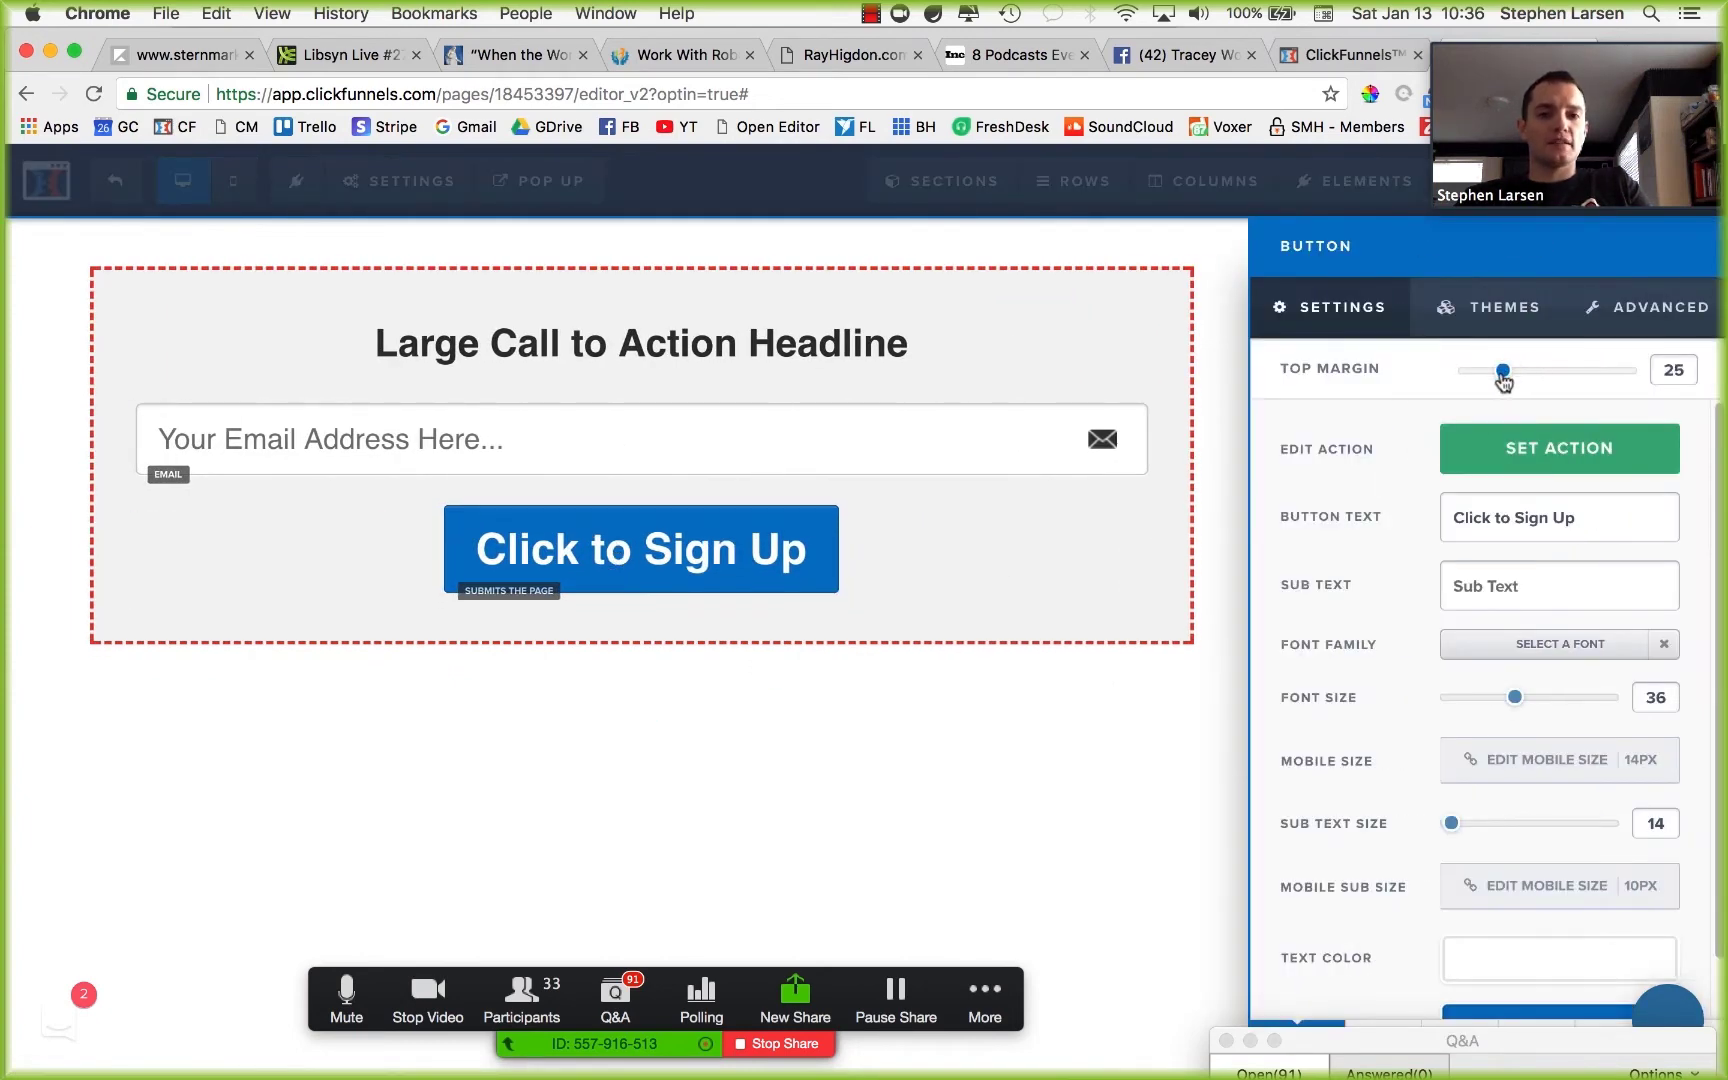
pyautogui.click(977, 584)
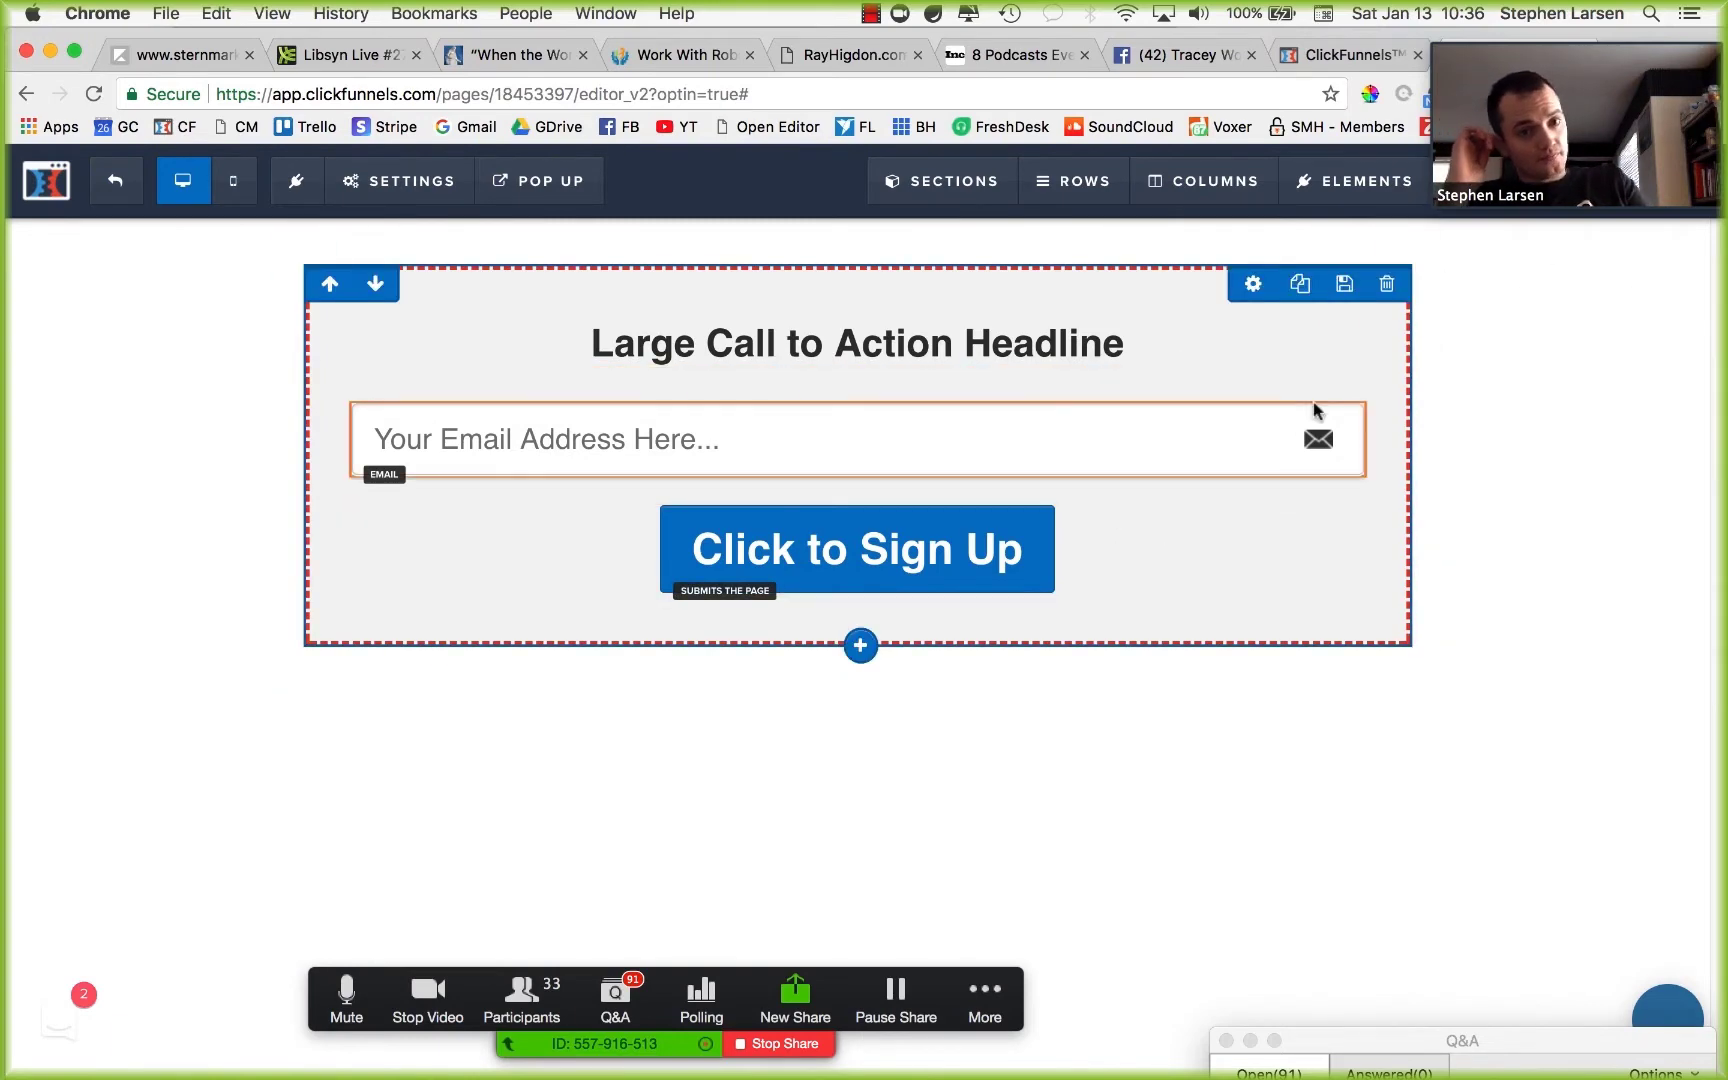
# Try orange and blue as the row's dashed border colour and return it to red.
pyautogui.click(1256, 284)
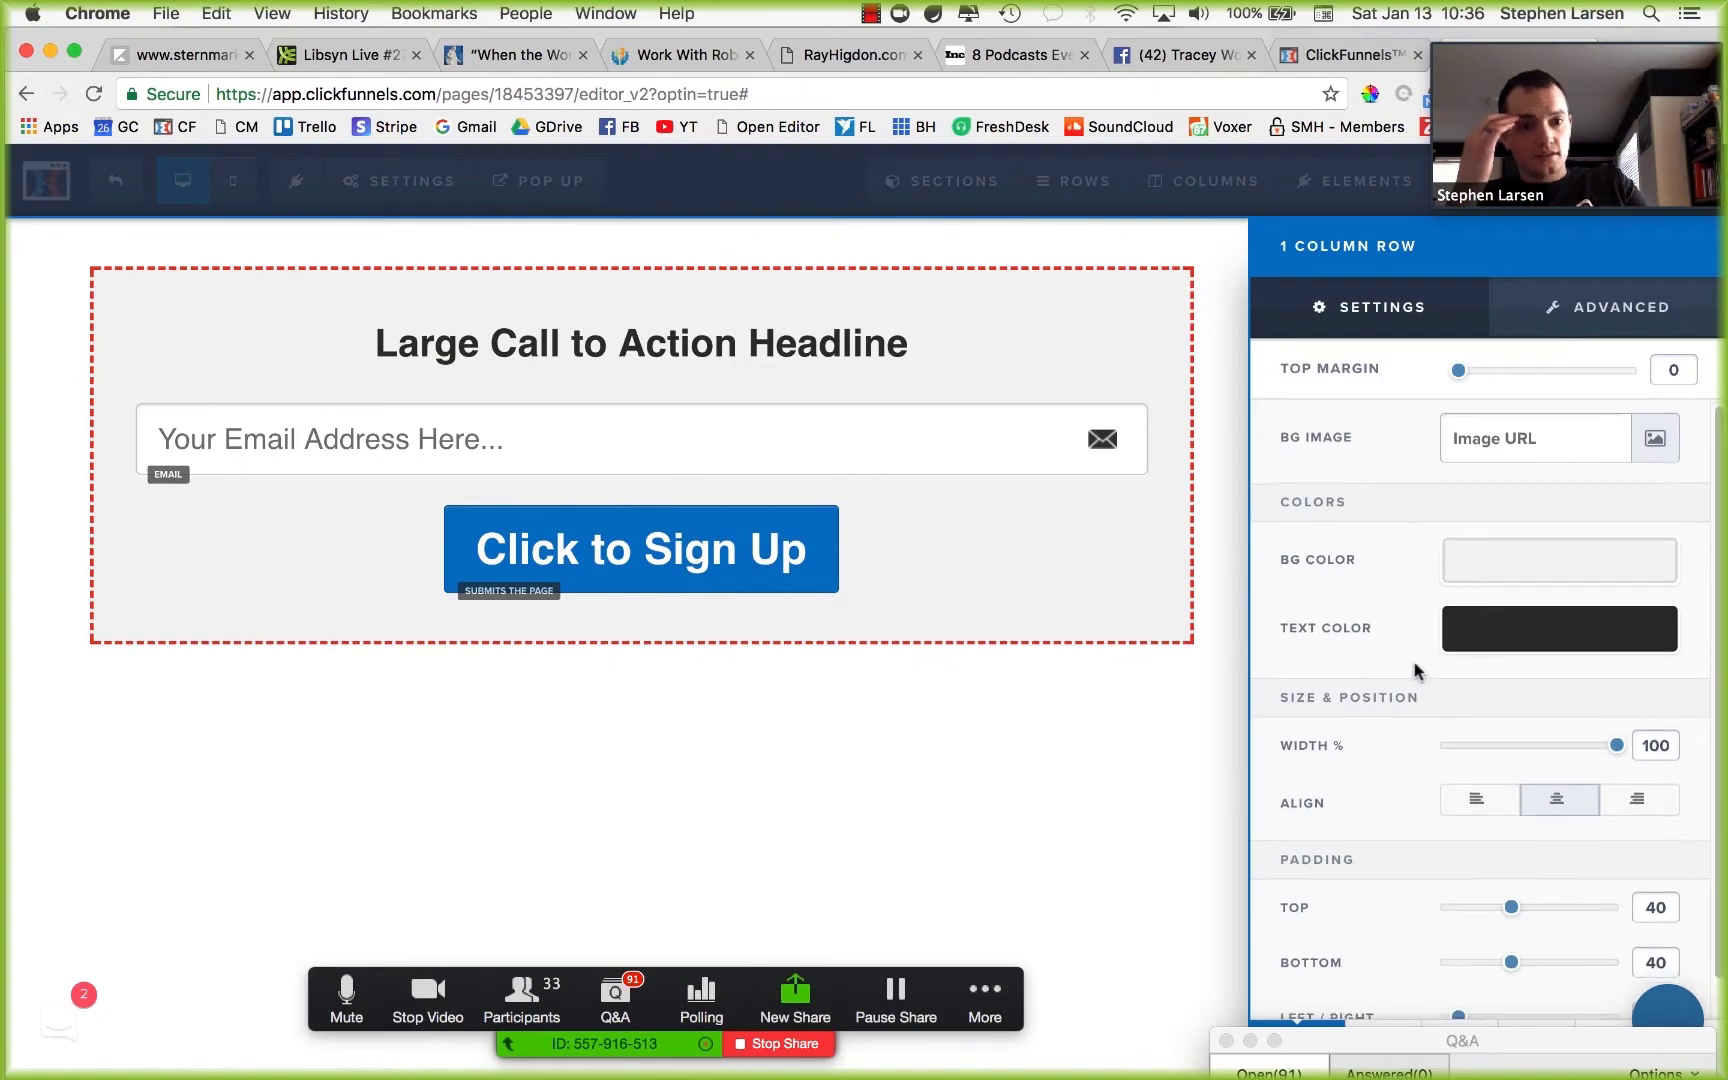
pyautogui.scroll(-10, 1527, 386)
pyautogui.click(1575, 745)
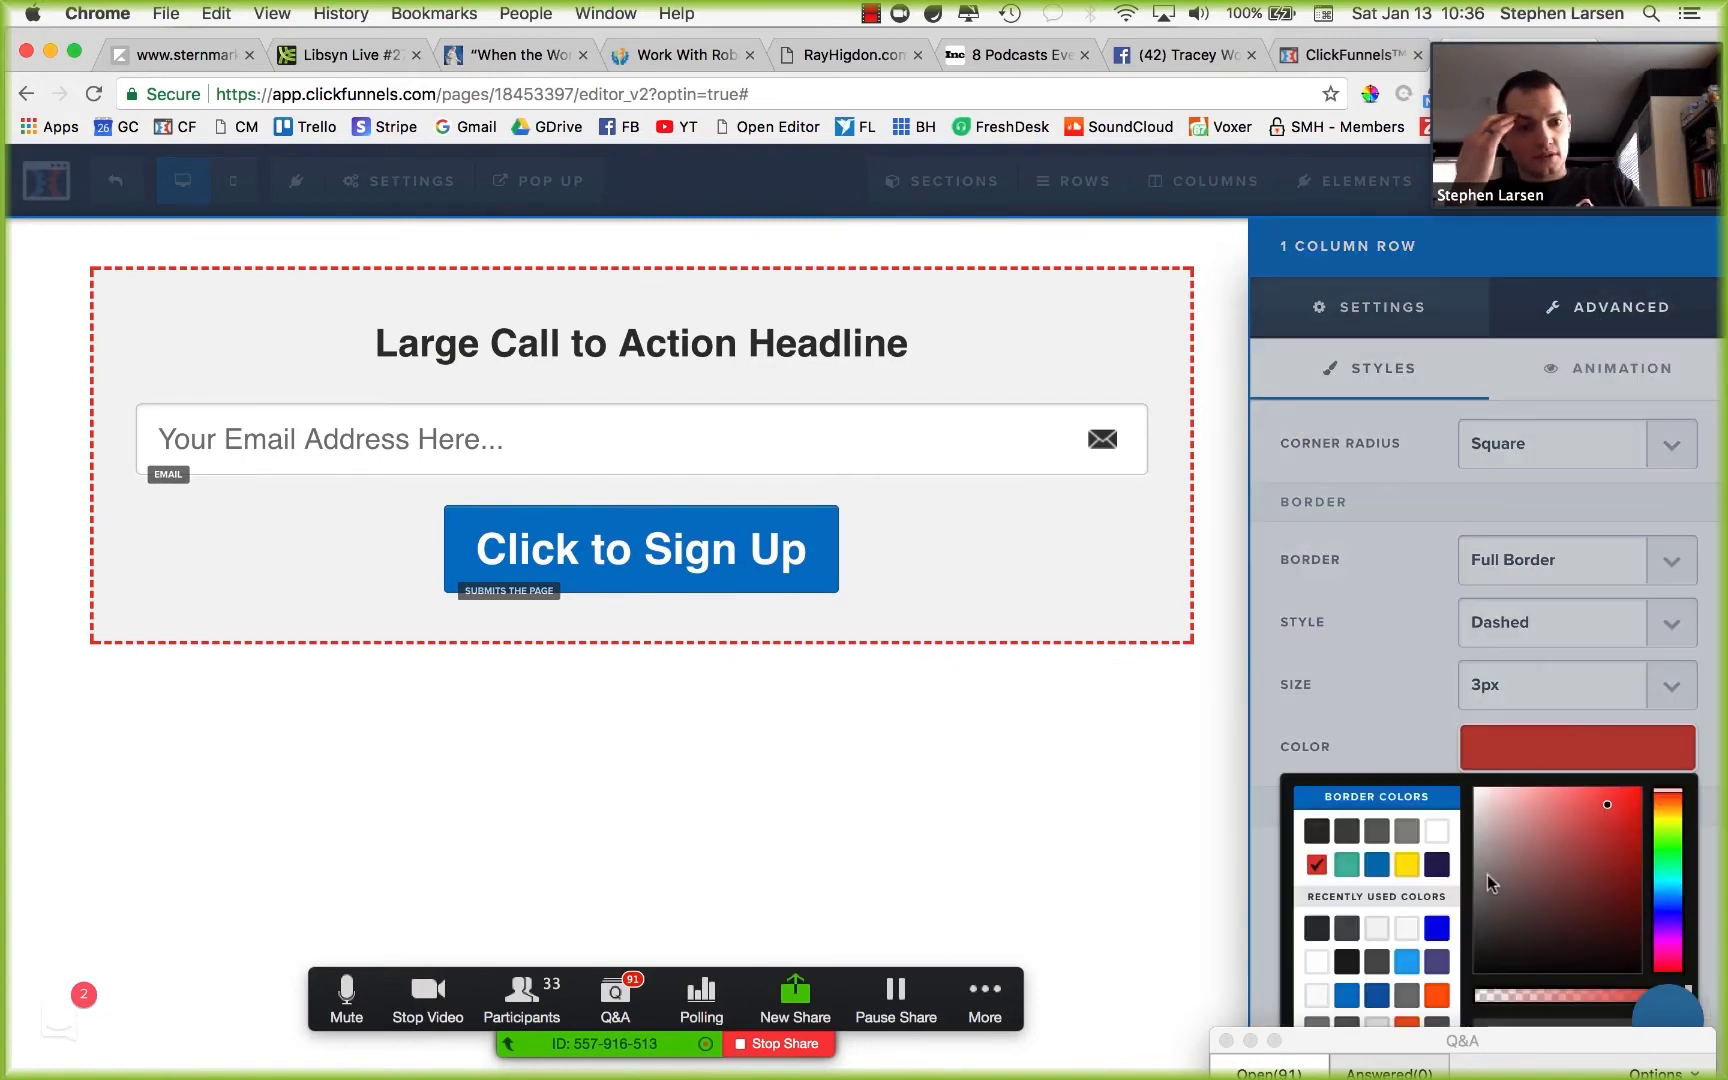
pyautogui.click(1410, 1020)
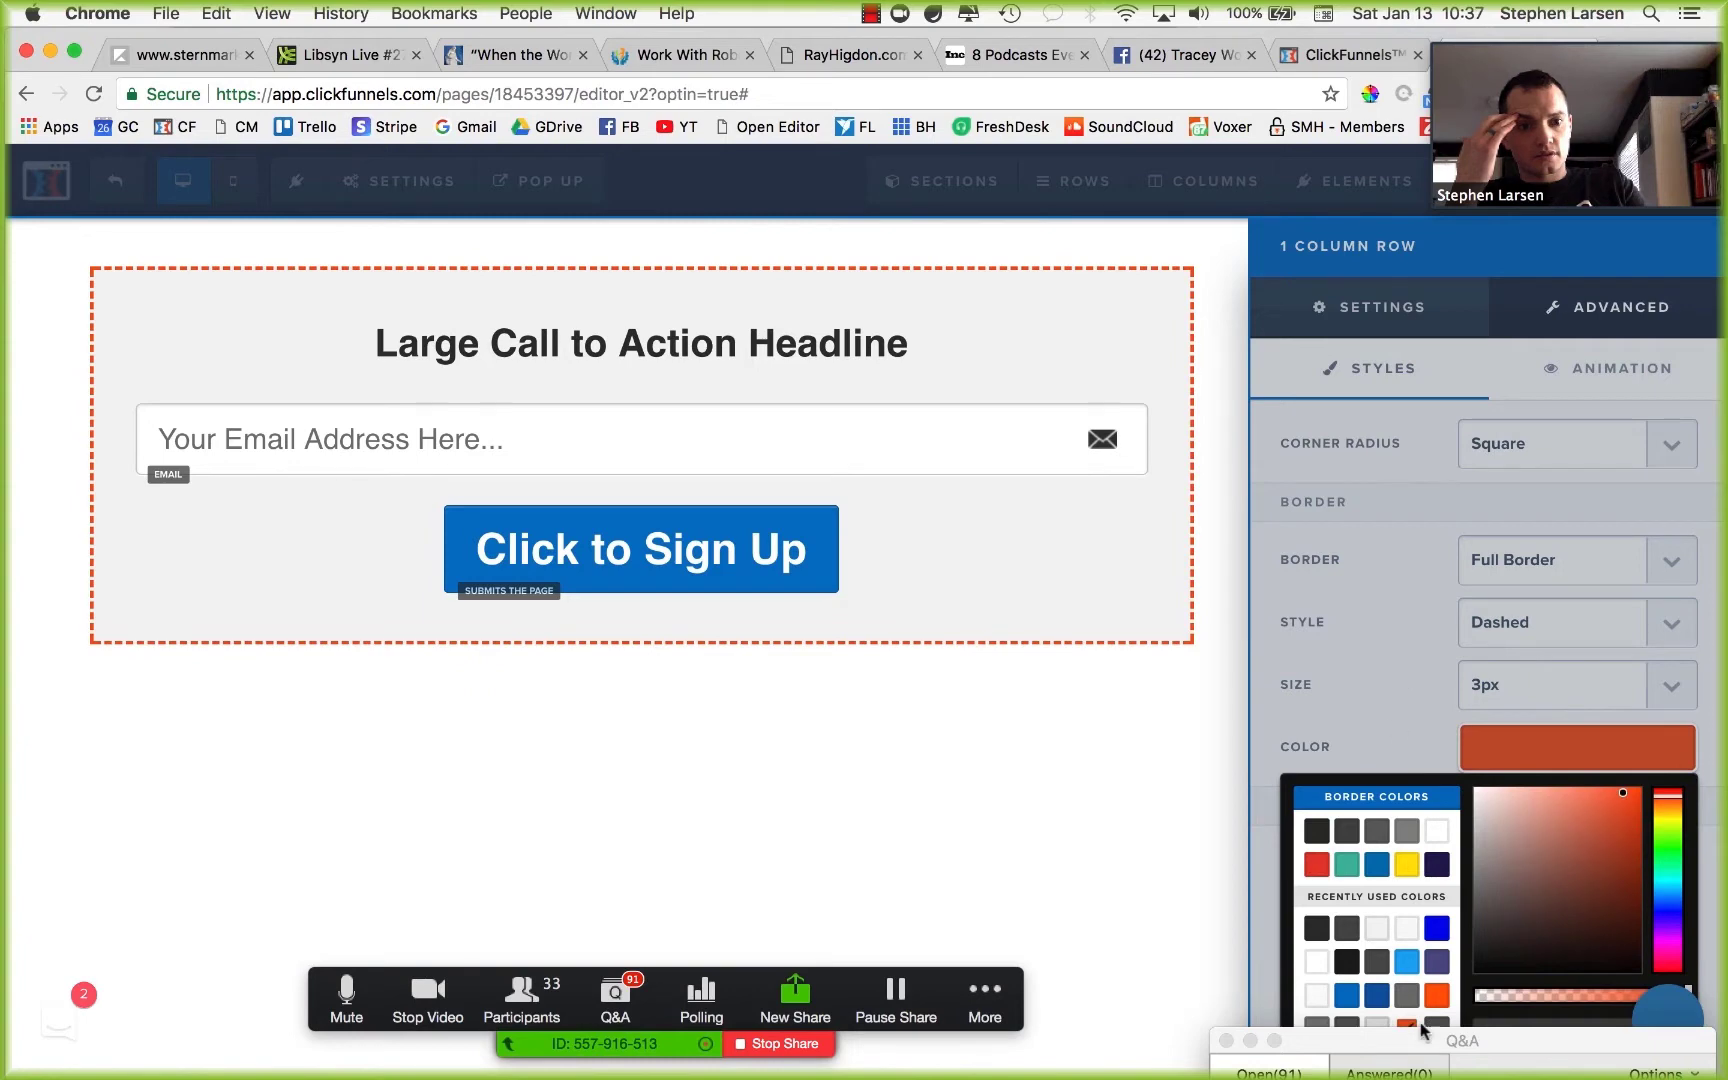
pyautogui.click(1347, 995)
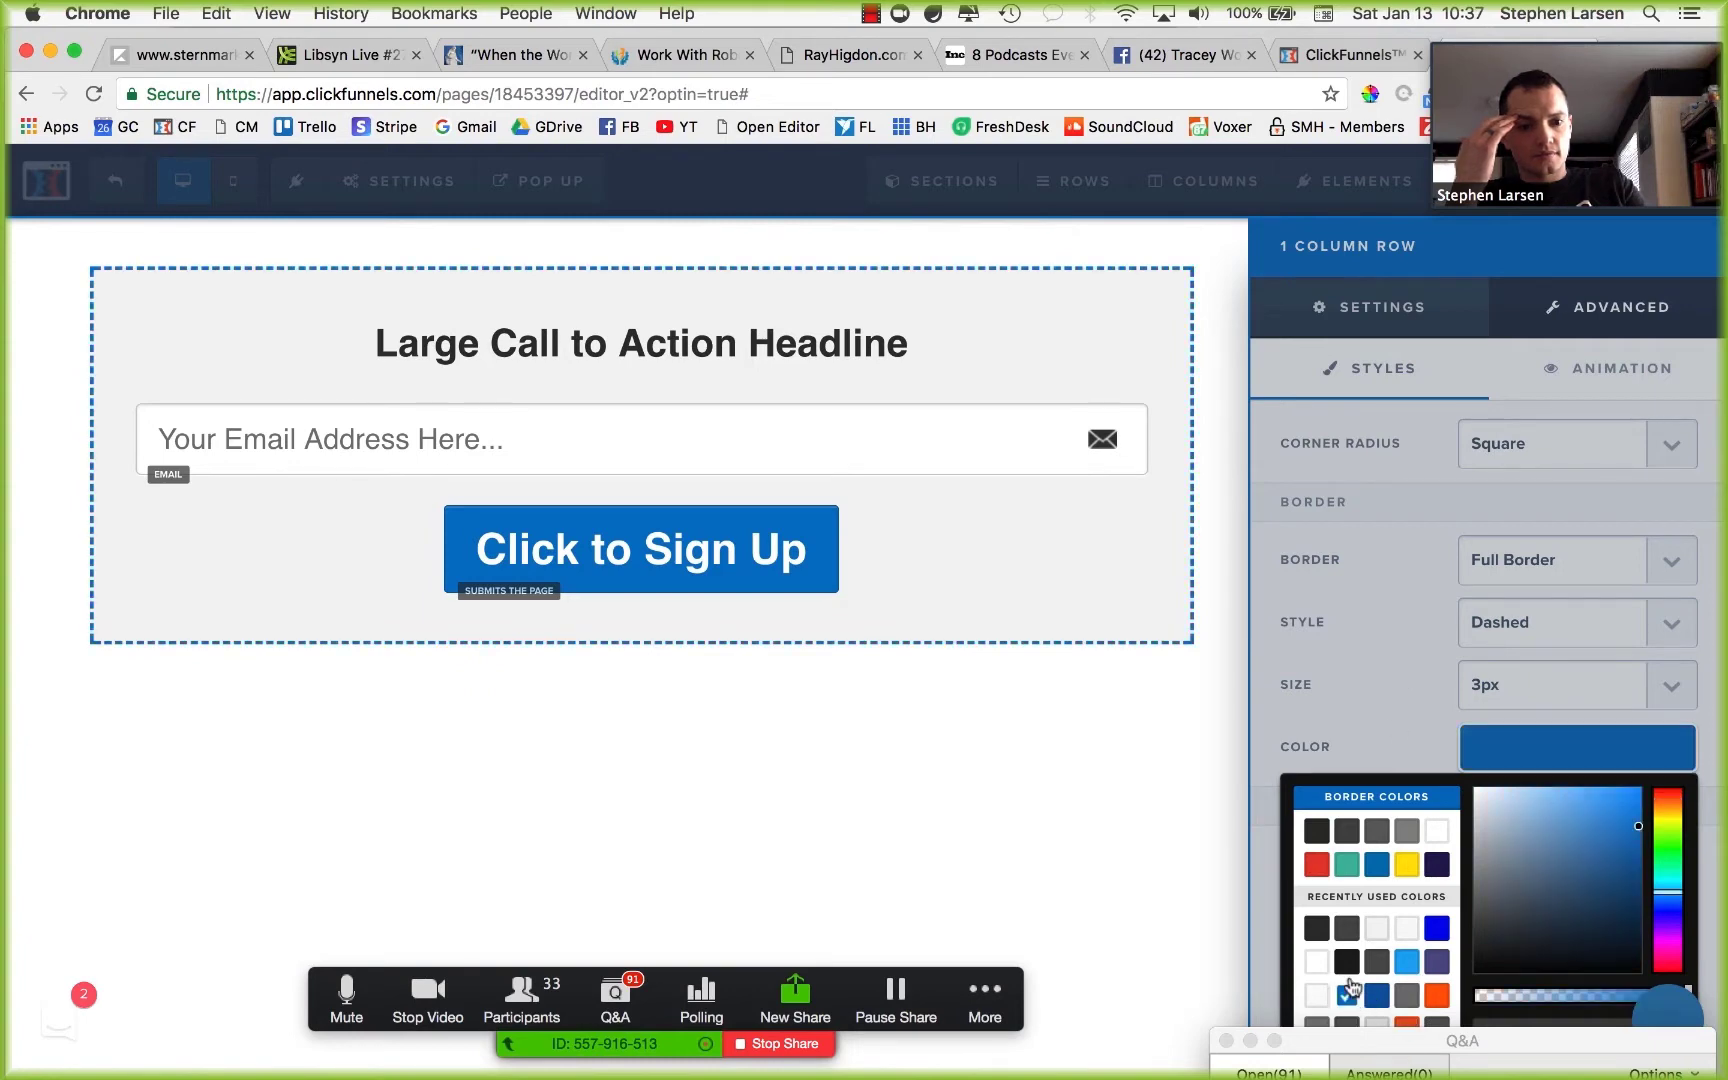
pyautogui.click(1318, 866)
pyautogui.click(1376, 653)
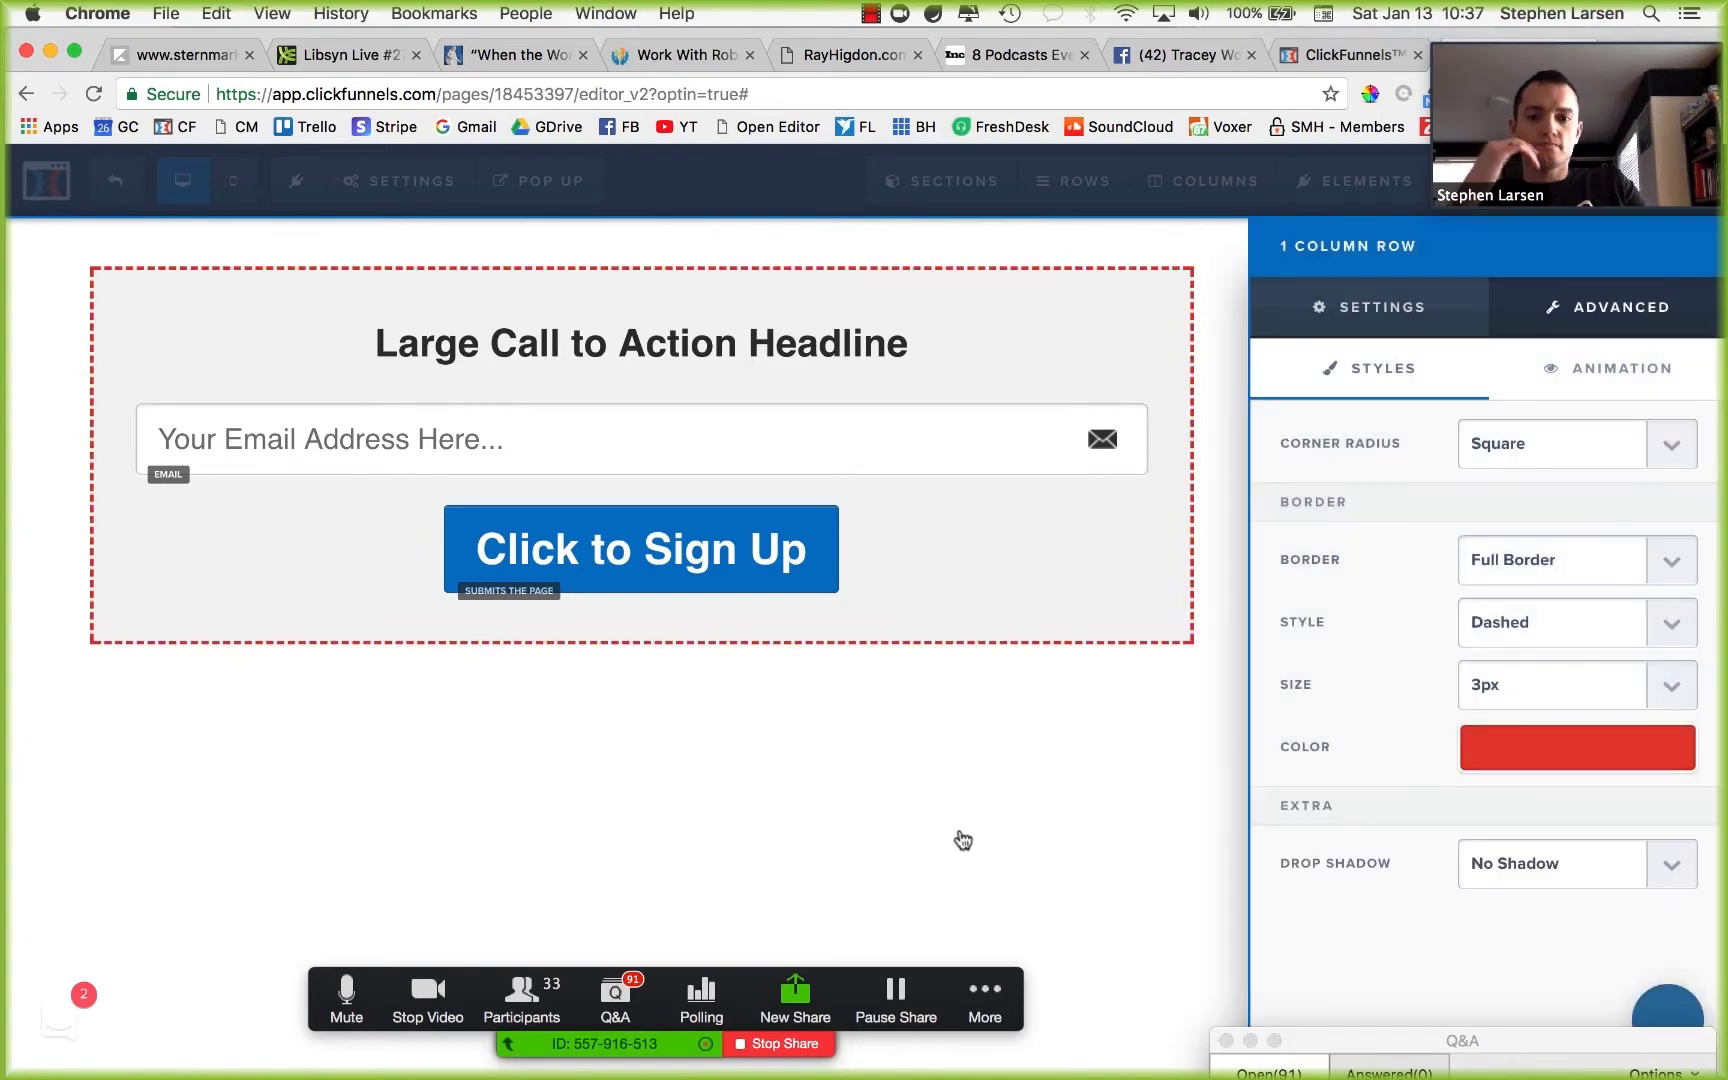
pyautogui.click(957, 837)
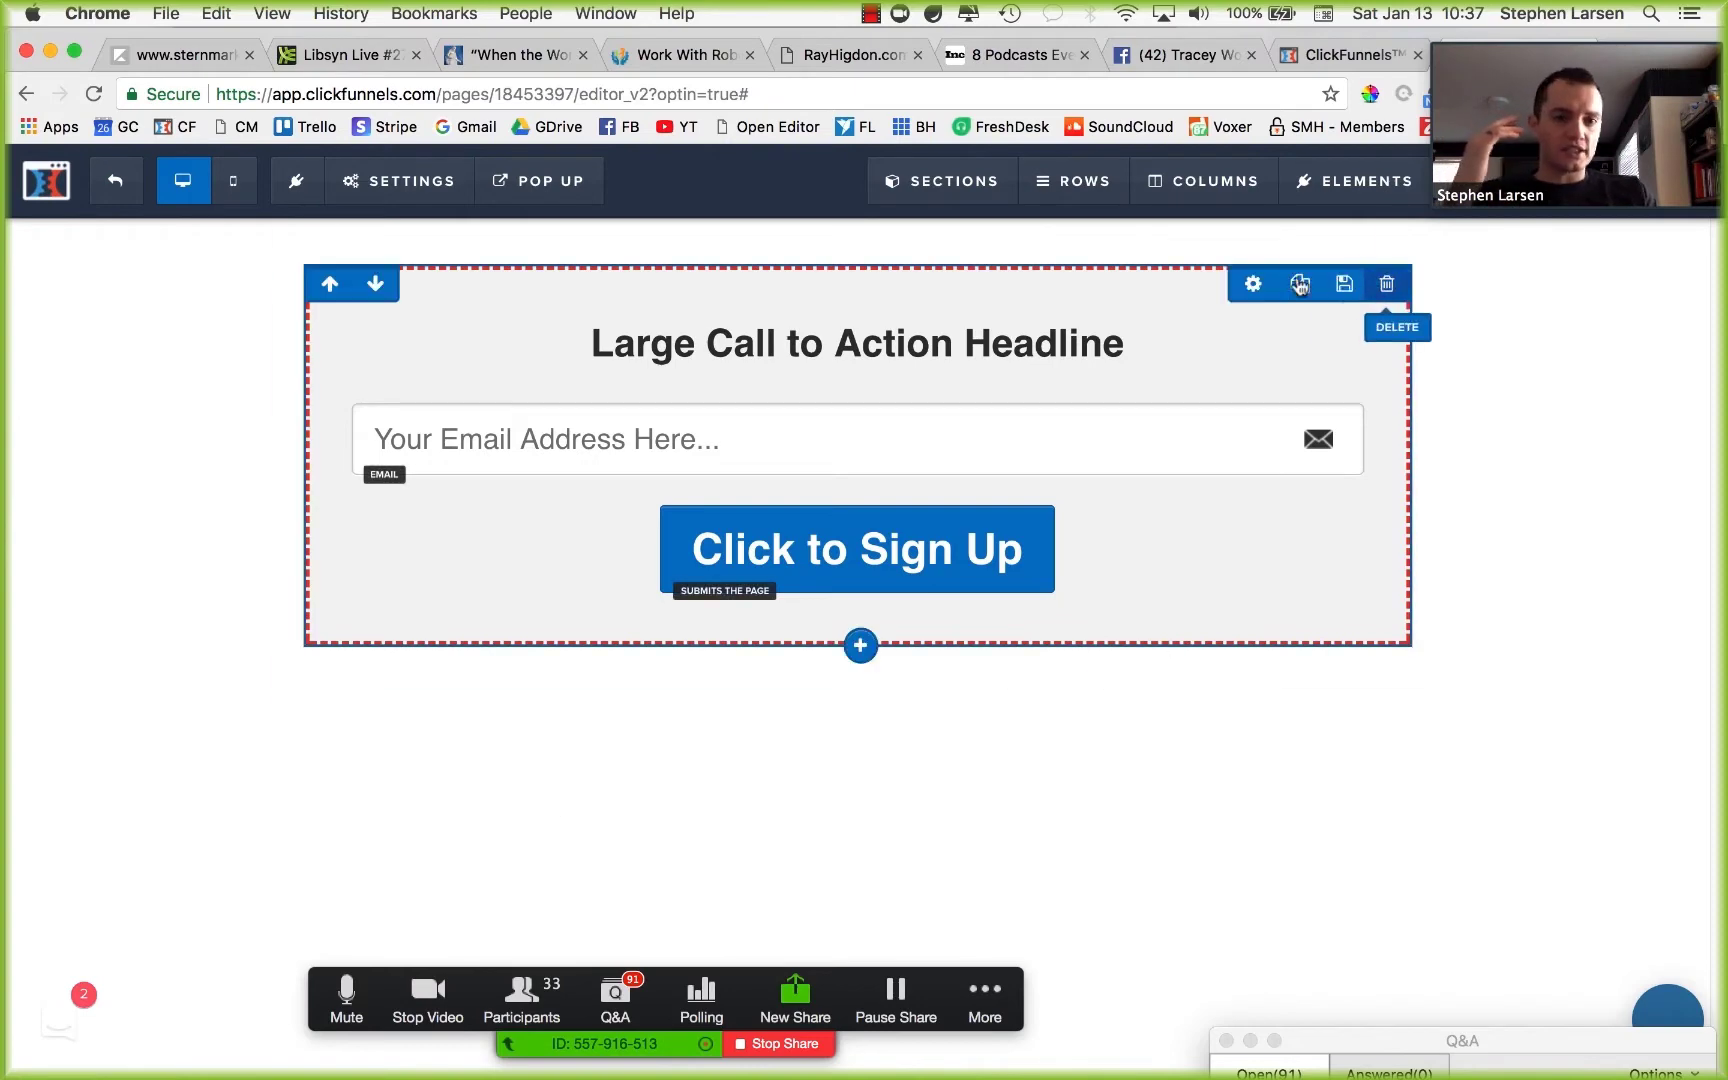
# Thicken the row's red dashed border to 5px.
pyautogui.click(1252, 283)
pyautogui.click(1597, 330)
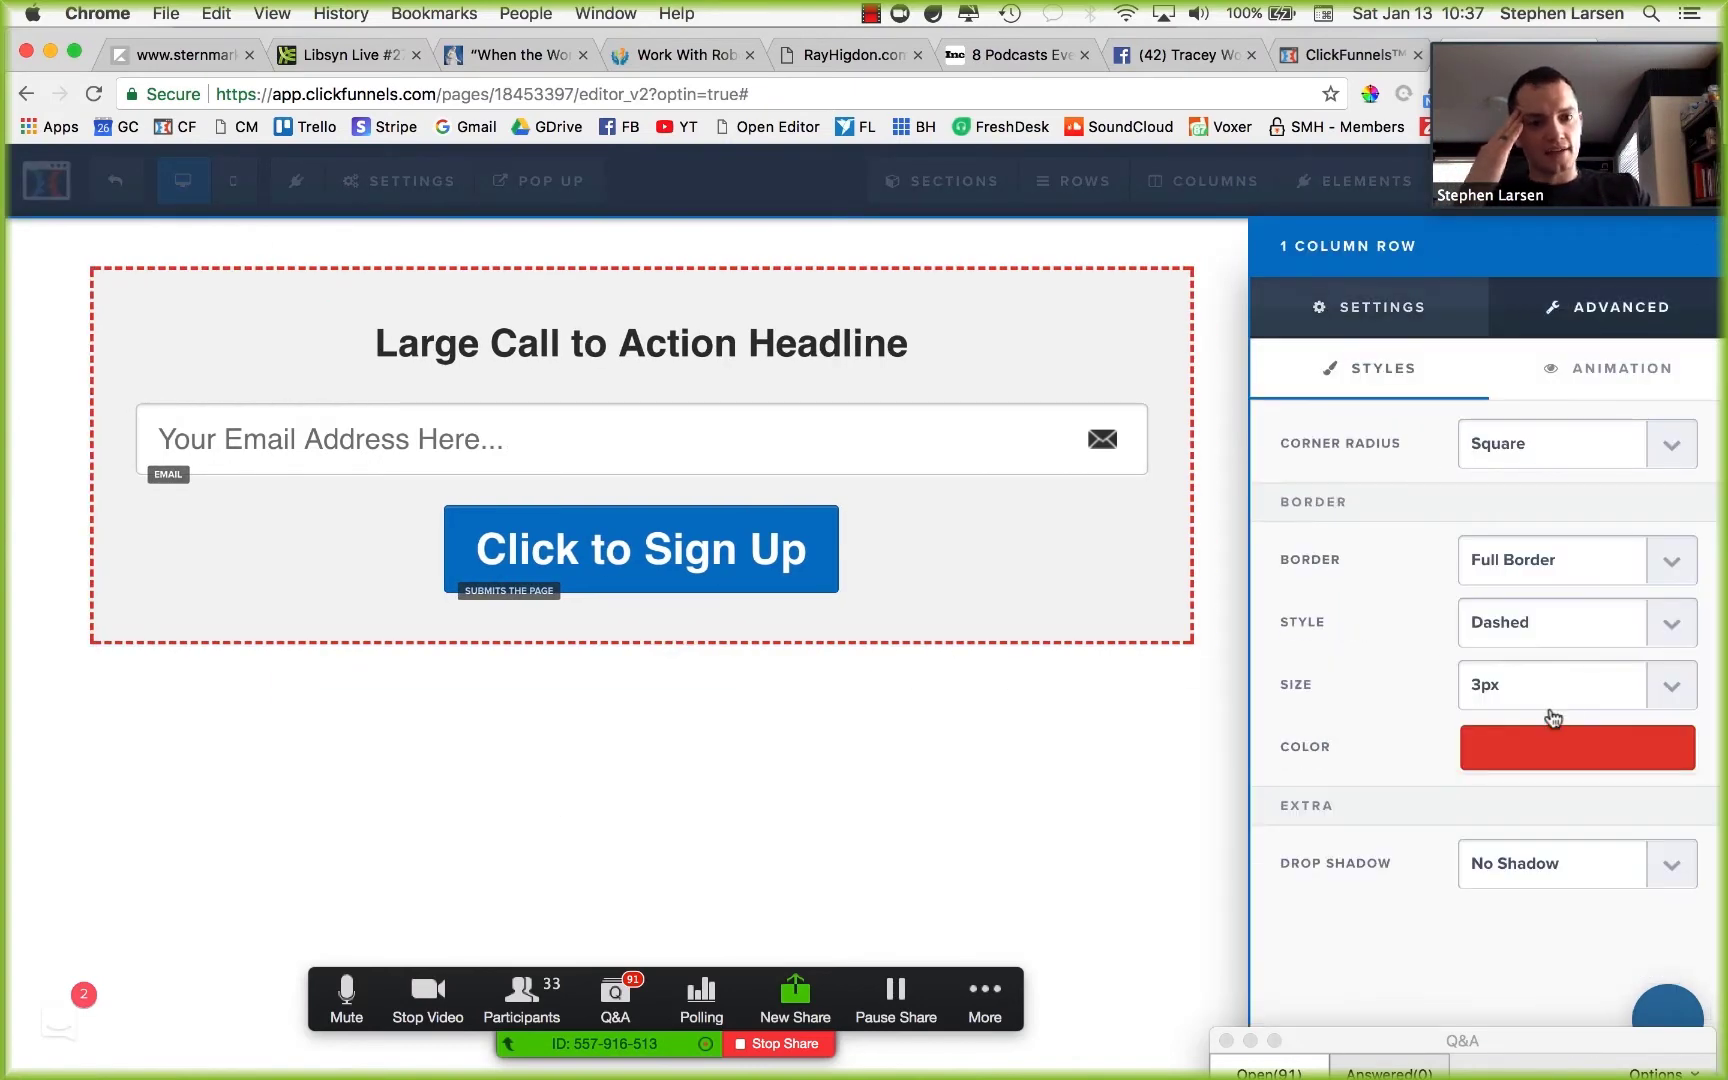
pyautogui.click(1545, 700)
pyautogui.press('Down')
pyautogui.press('Down')
pyautogui.press('Return')
pyautogui.click(1127, 749)
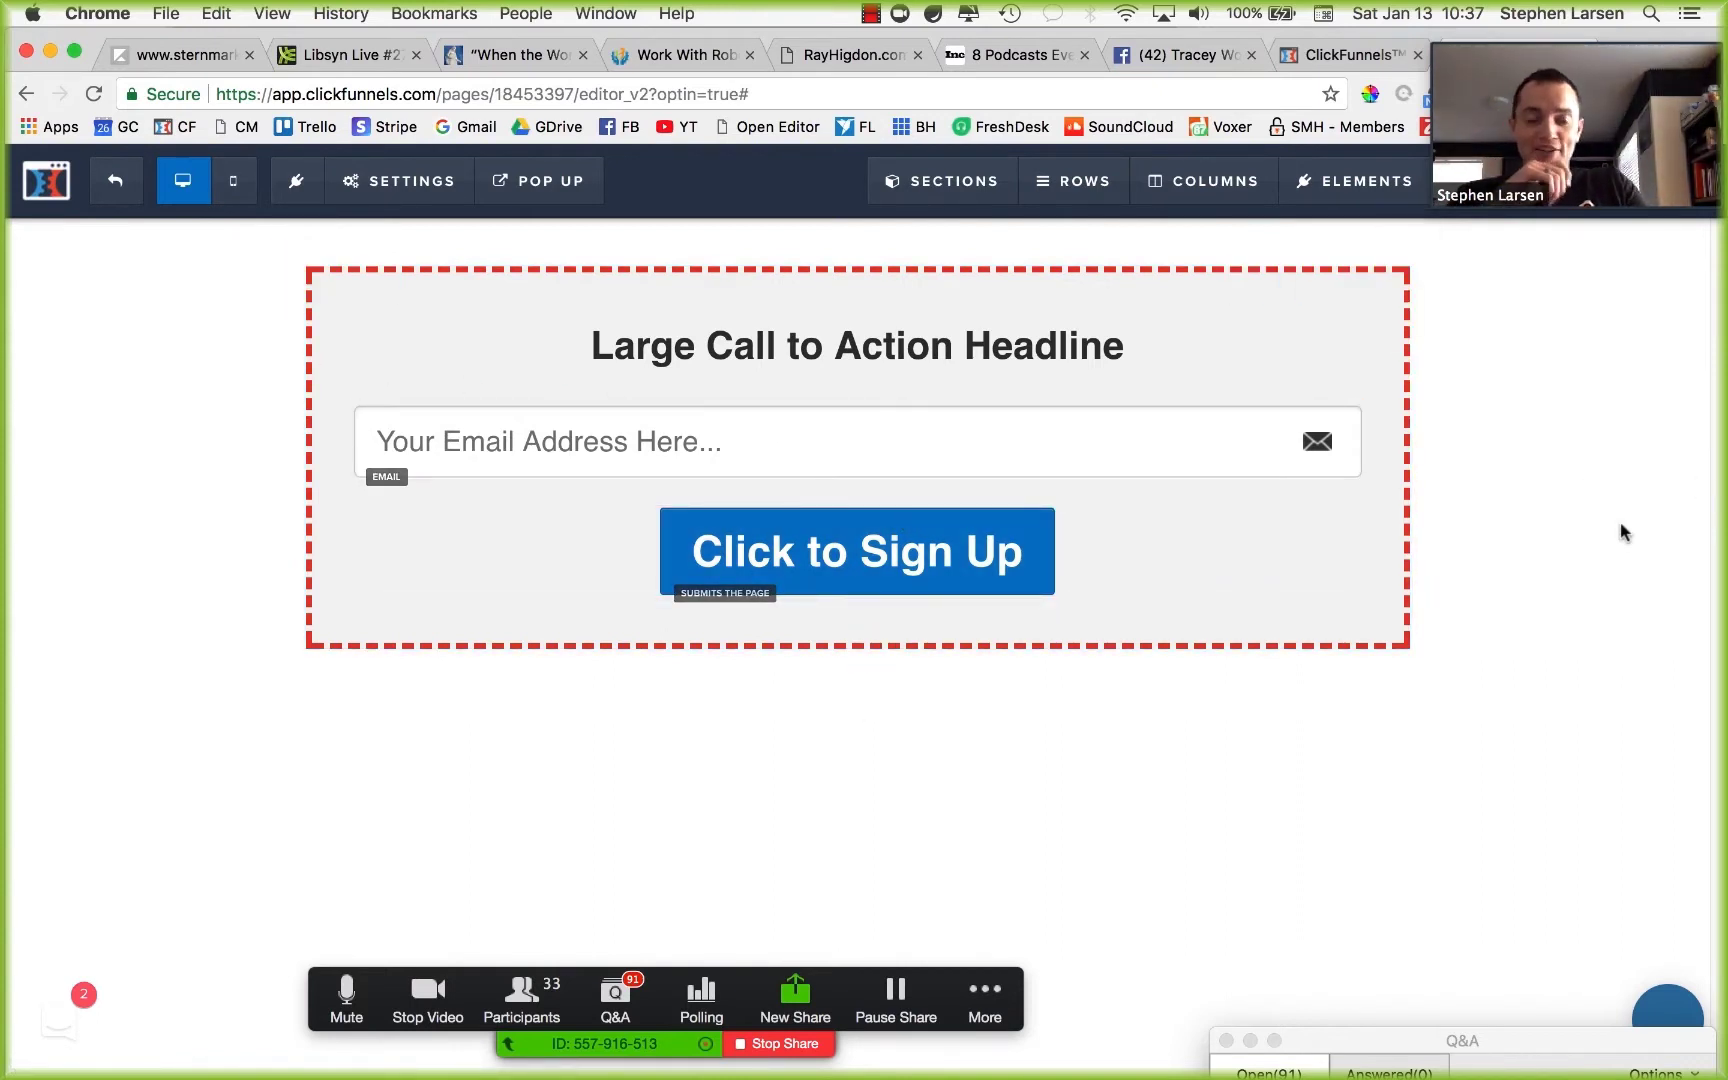
# Replace the page's default SEO title with "Get FREE XYZ...".
pyautogui.moveTo(1565, 45)
pyautogui.moveTo(1565, 38); pyautogui.dragTo(1531, 463)
pyautogui.click(398, 181)
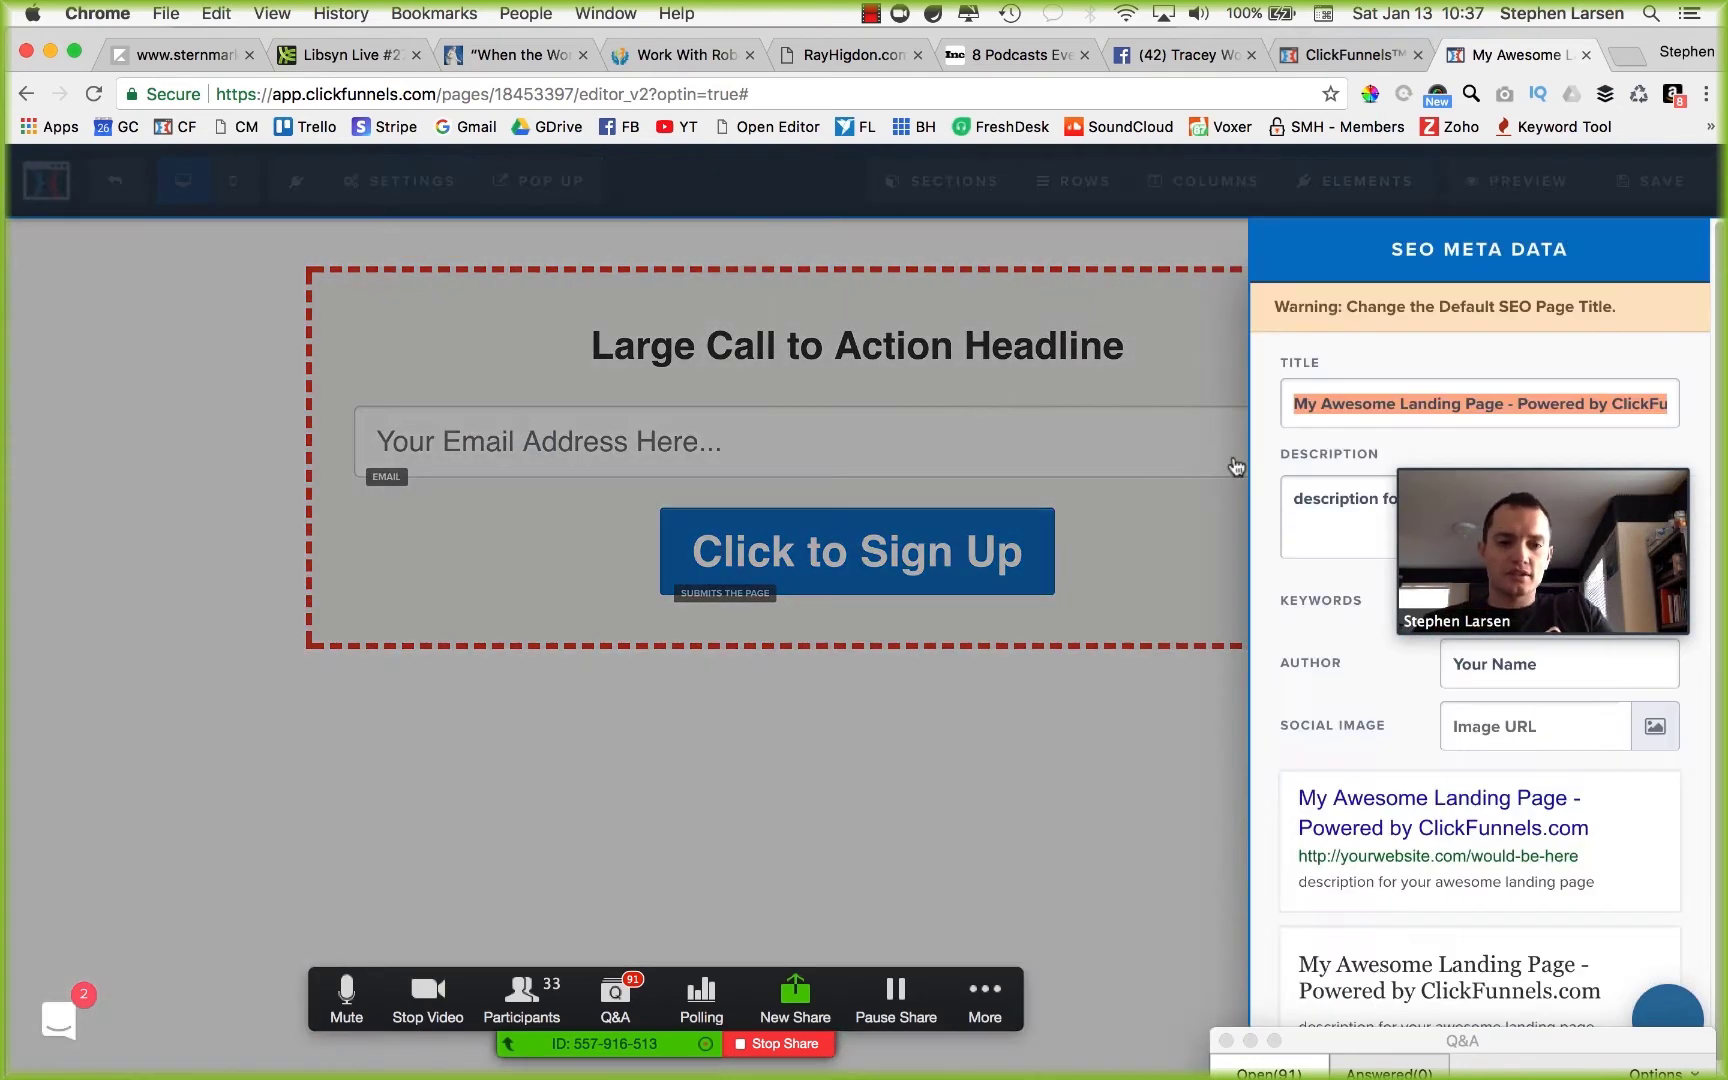
pyautogui.tripleClick(1467, 404)
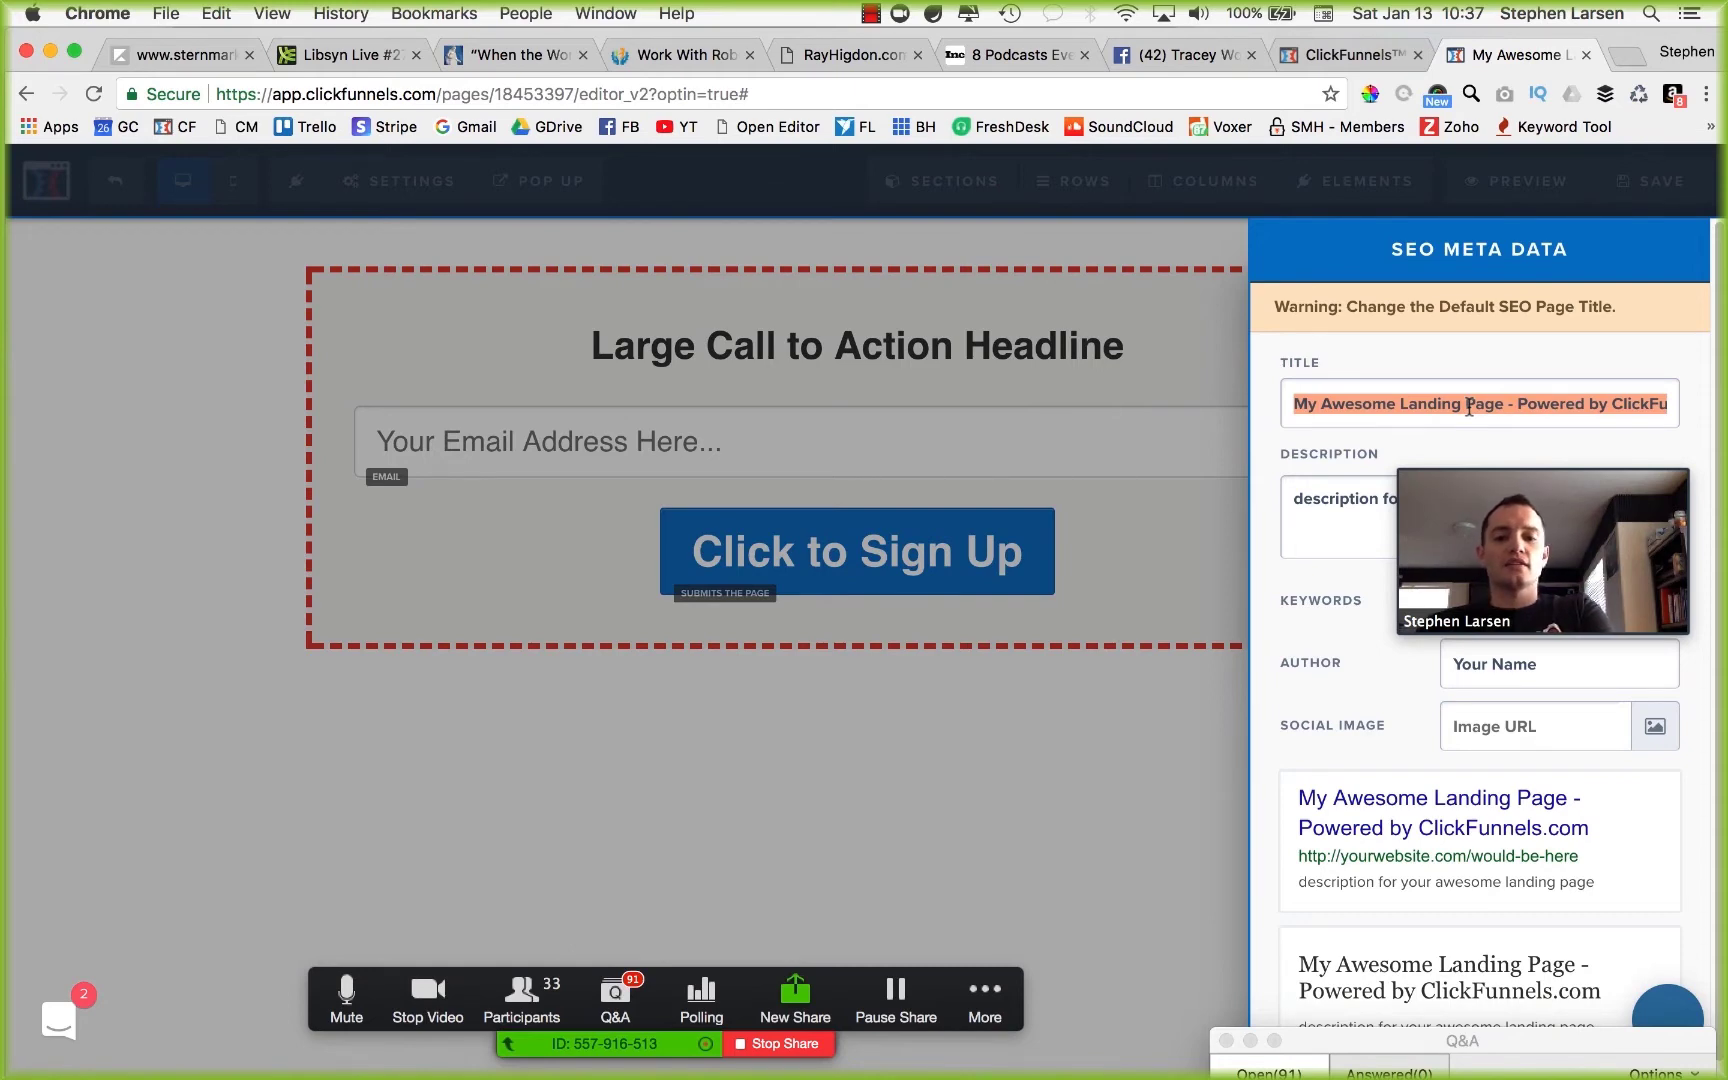
pyautogui.write('Get FREE')
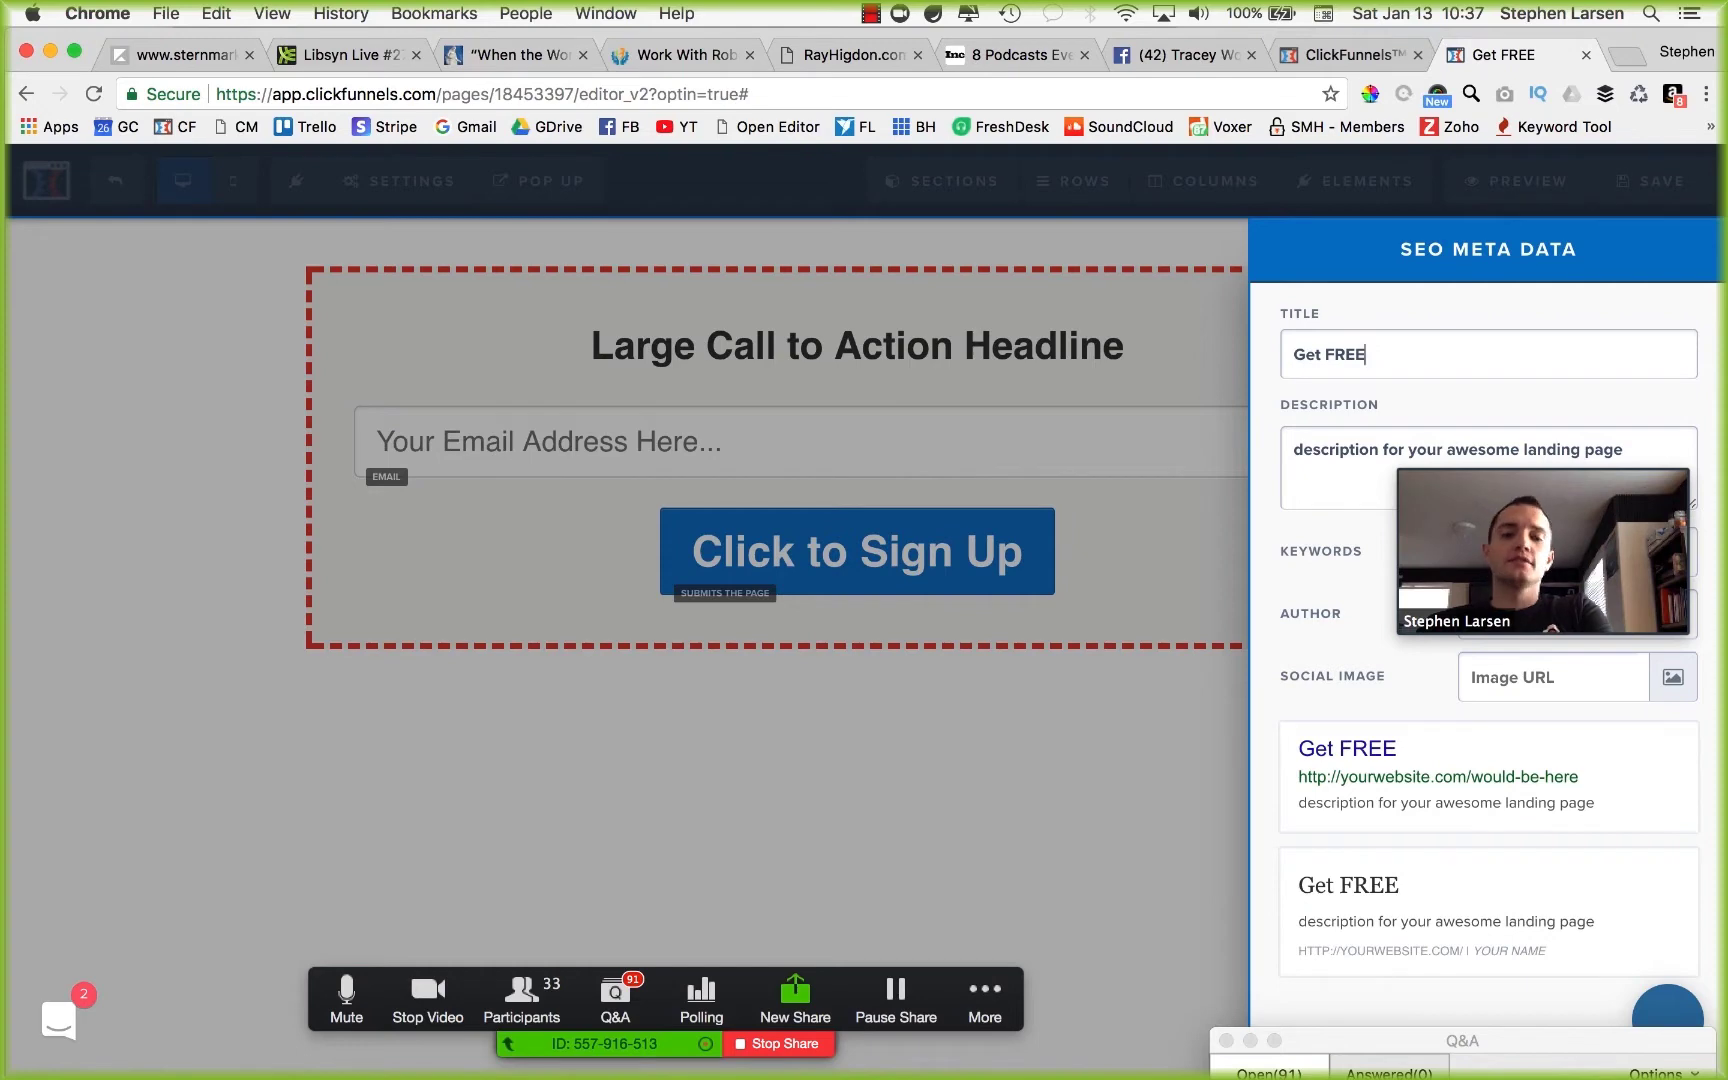
pyautogui.write(' XYZ...')
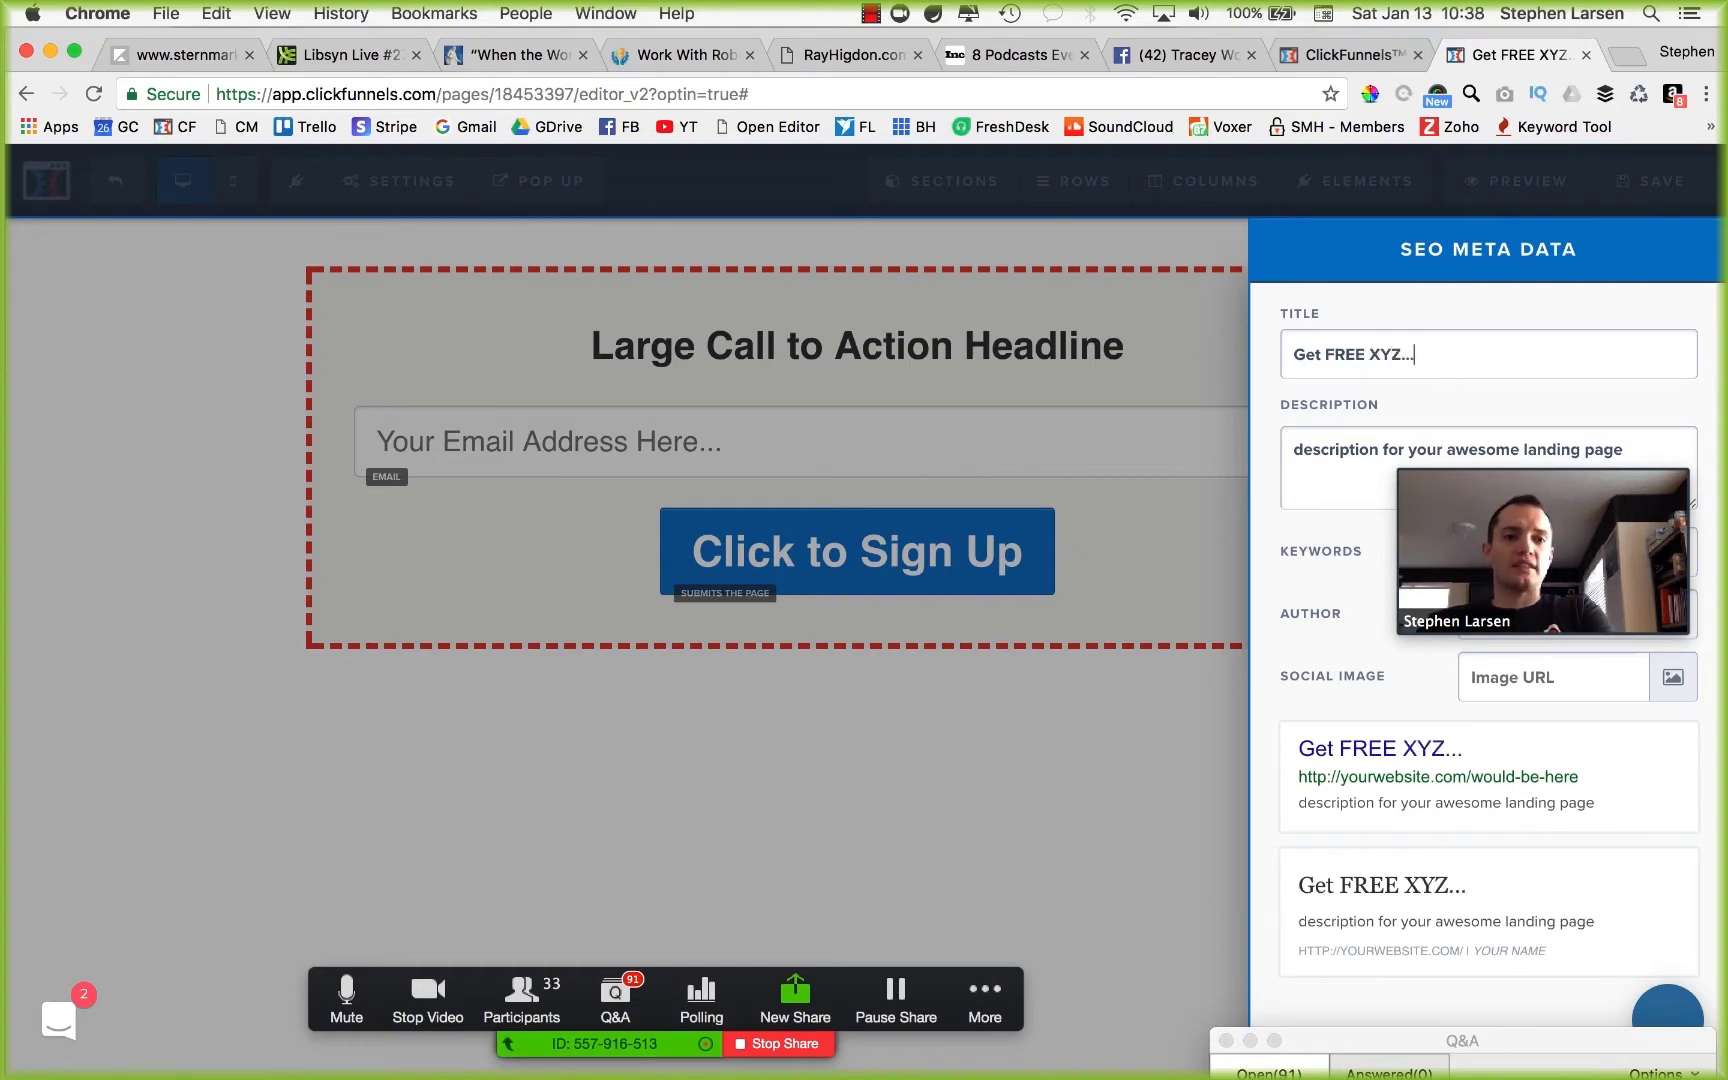
# Copy the page headline "Large Call to Action Headline" and paste it over the default SEO description.
pyautogui.press('Tab')
pyautogui.press('super+a')
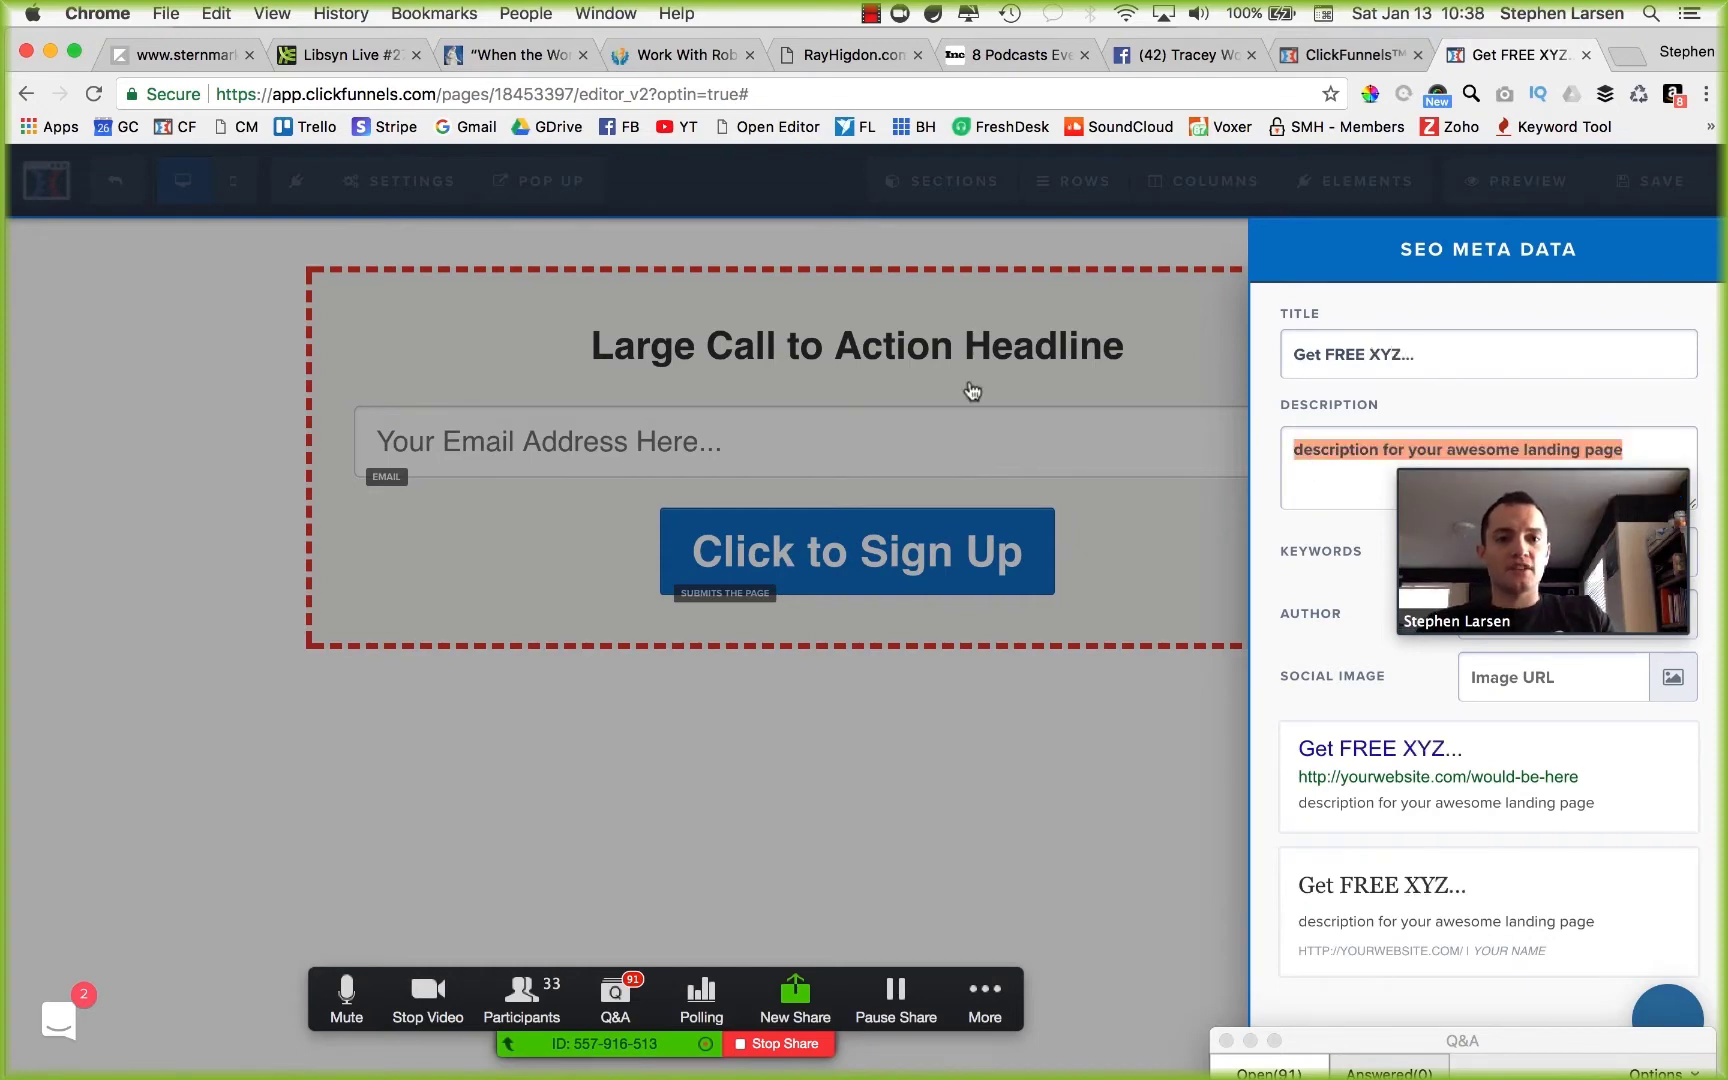
pyautogui.click(972, 390)
pyautogui.tripleClick(866, 347)
pyautogui.press('super+c')
pyautogui.click(410, 181)
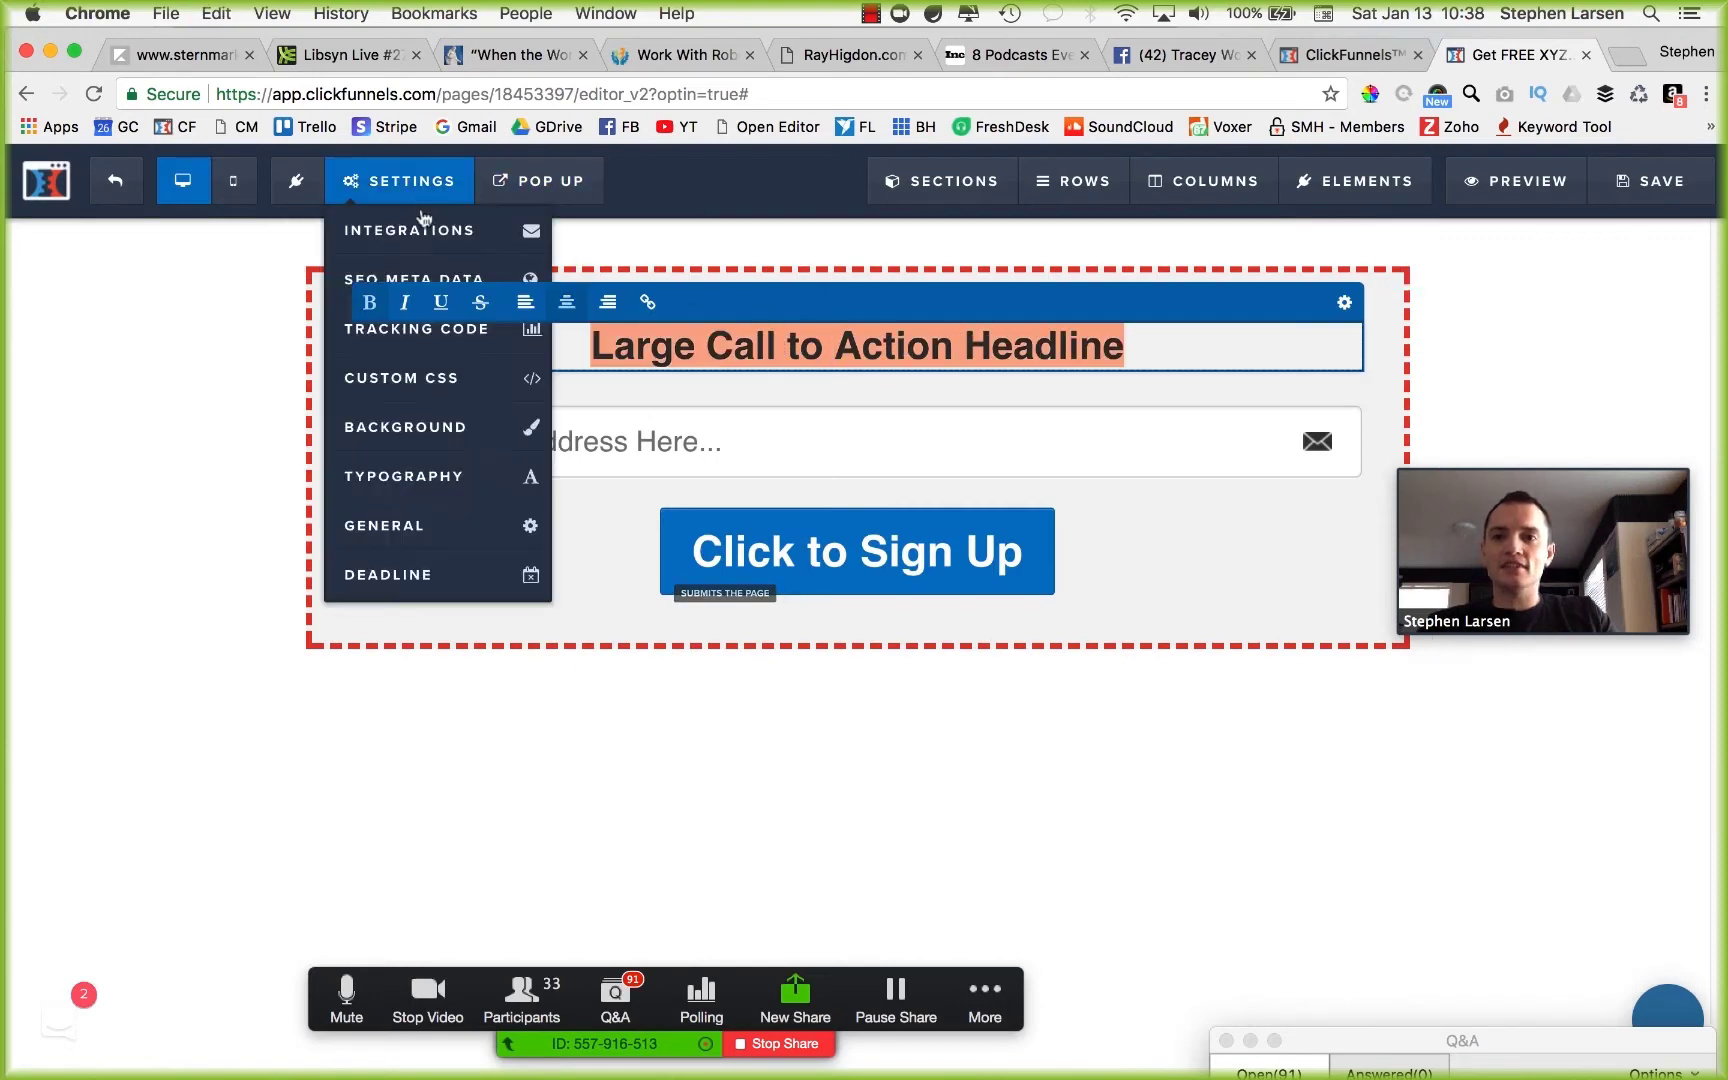
pyautogui.click(420, 278)
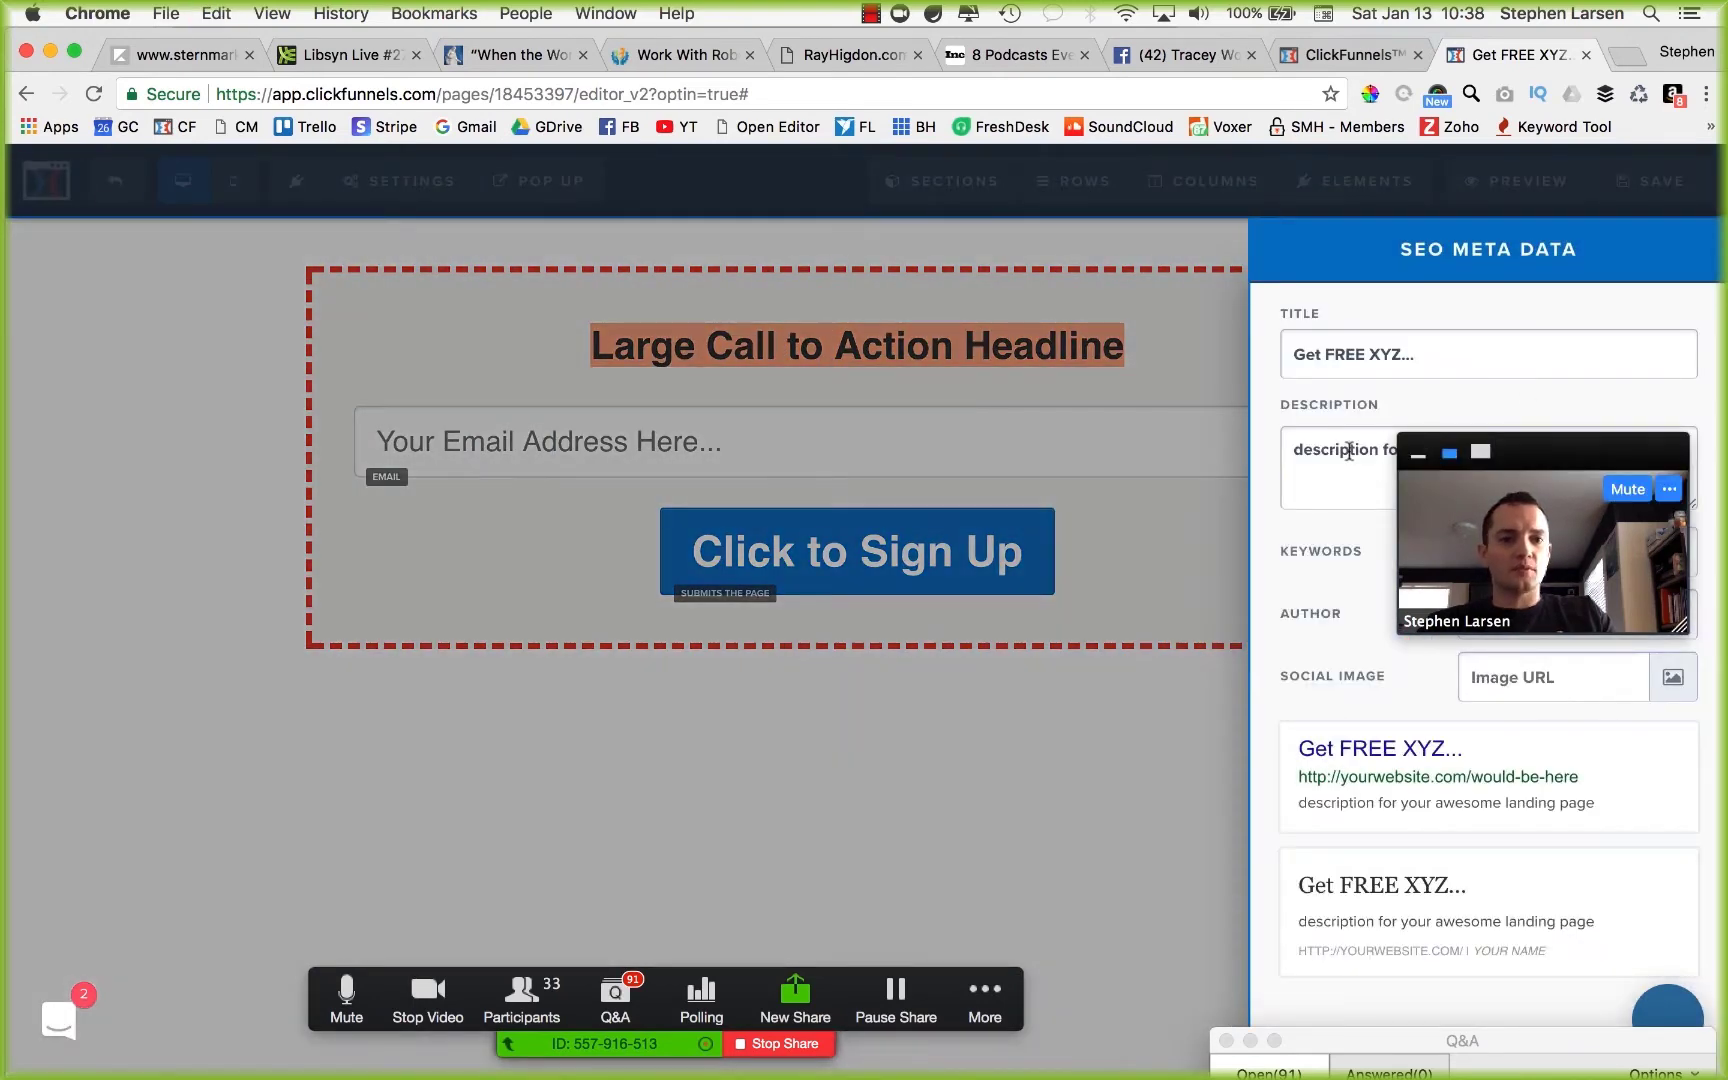
pyautogui.click(1349, 451)
pyautogui.press('super+a')
pyautogui.press('super+v')
pyautogui.moveTo(1440, 452); pyautogui.dragTo(1616, 74)
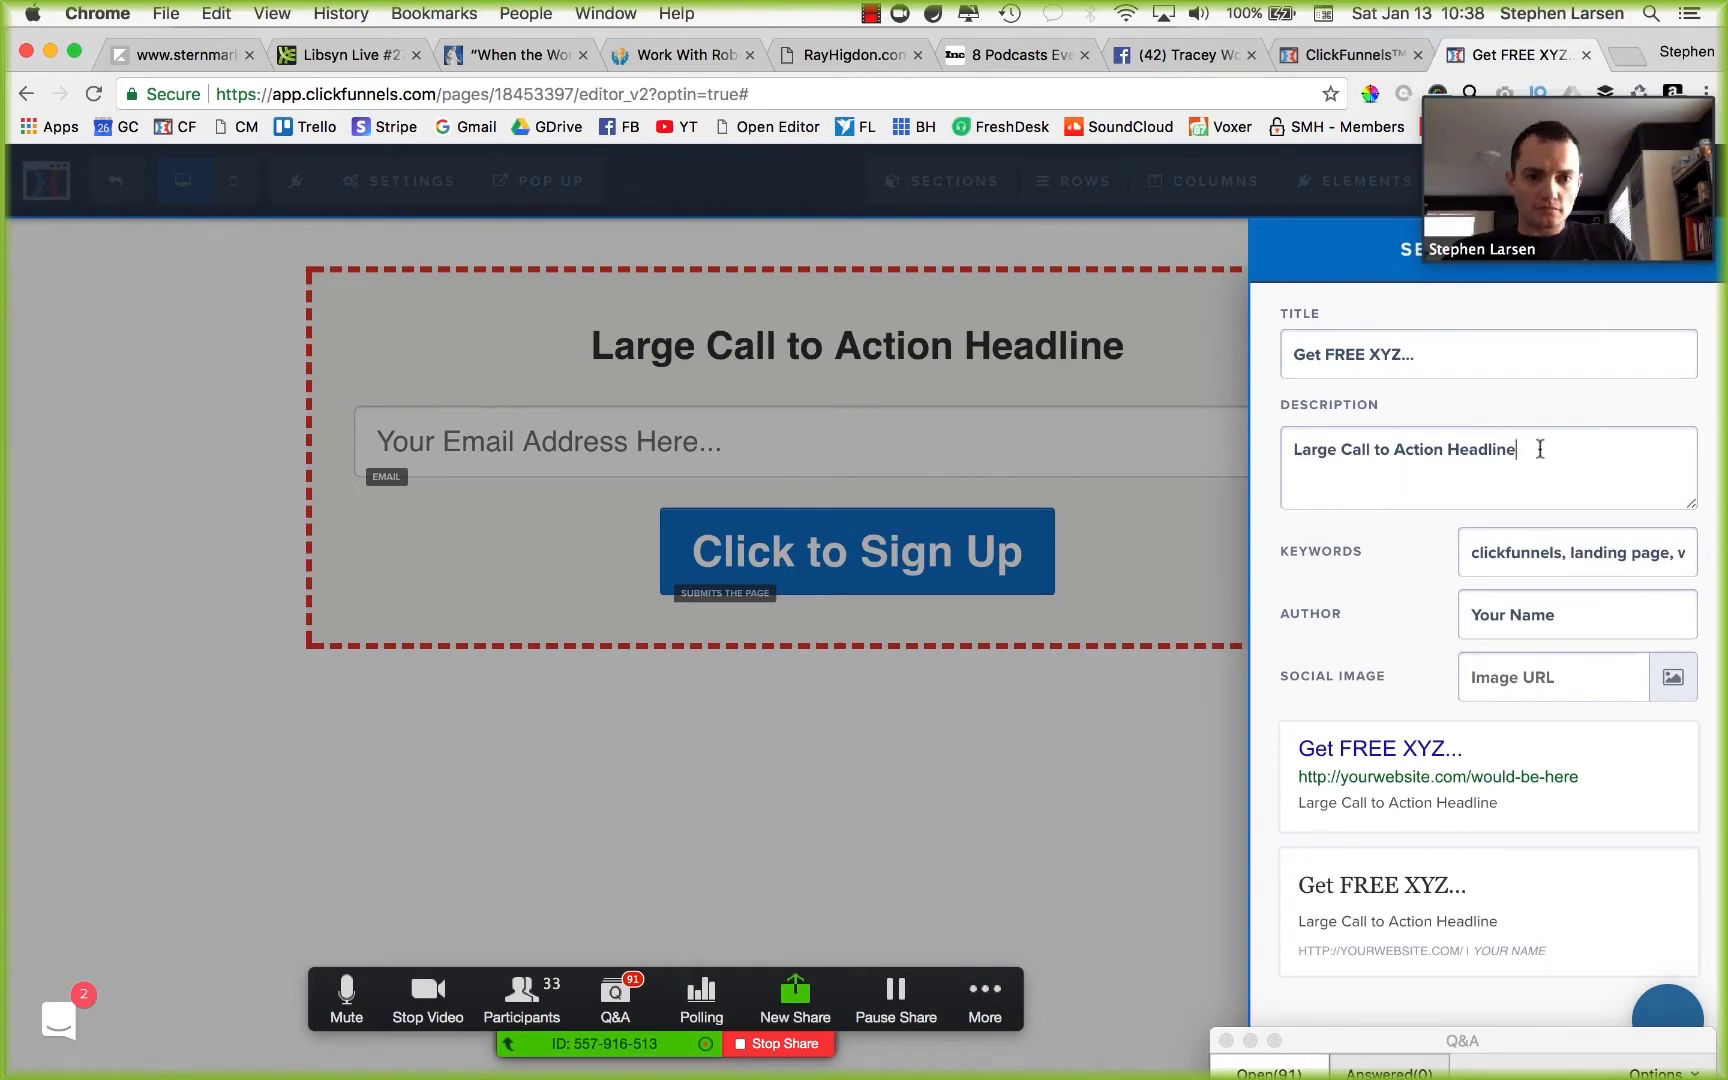
# Replace the SEO keywords with "xyz, name" and return to editing the page.
pyautogui.click(1556, 551)
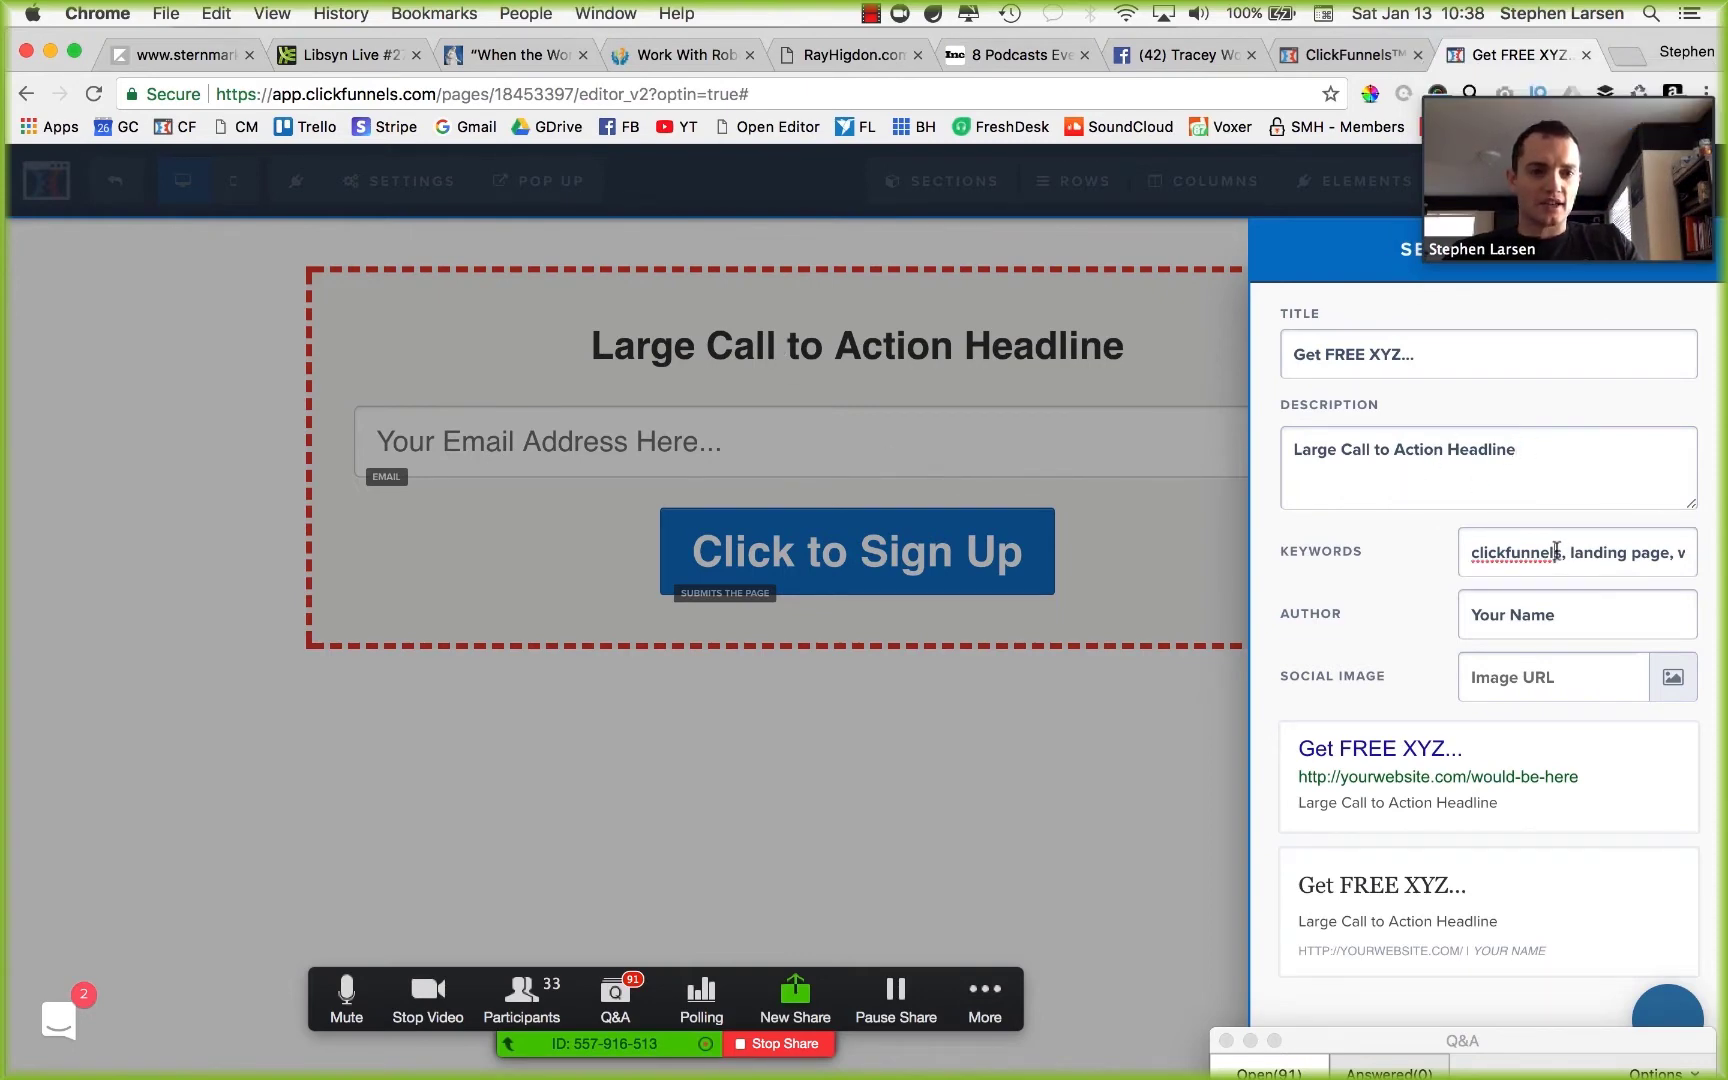
pyautogui.press('super+a')
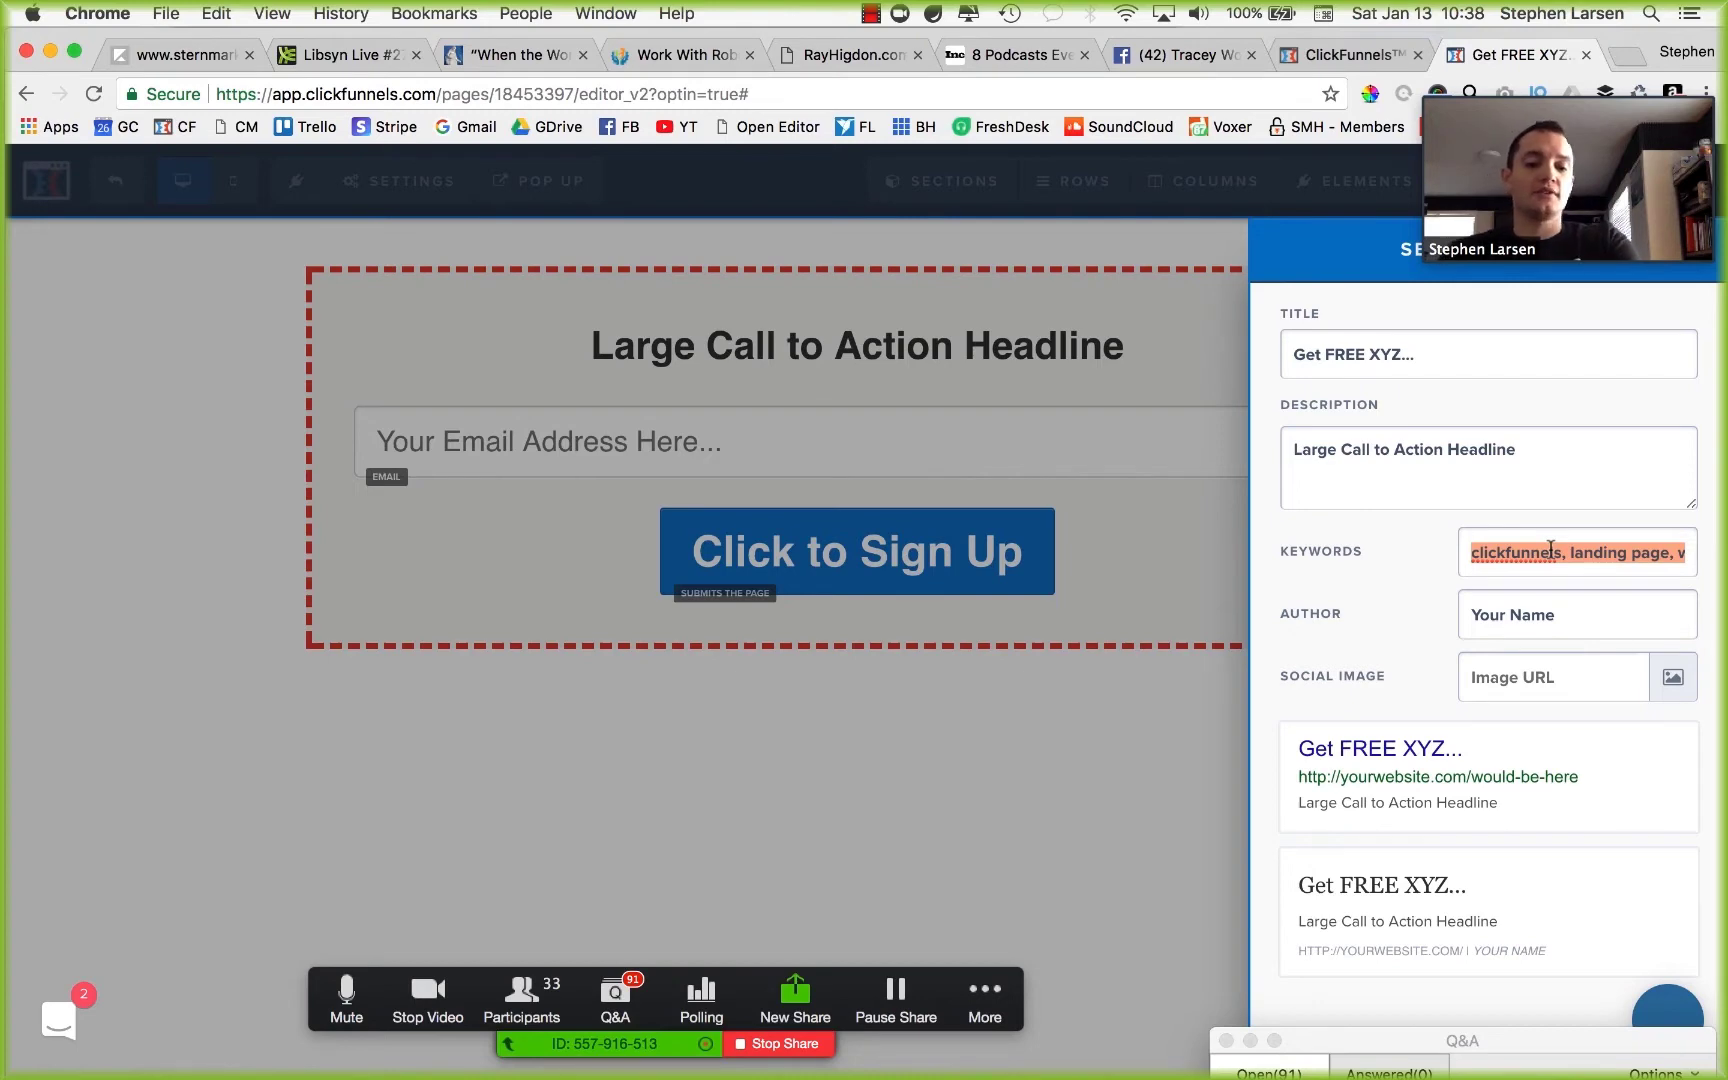
pyautogui.write('free')
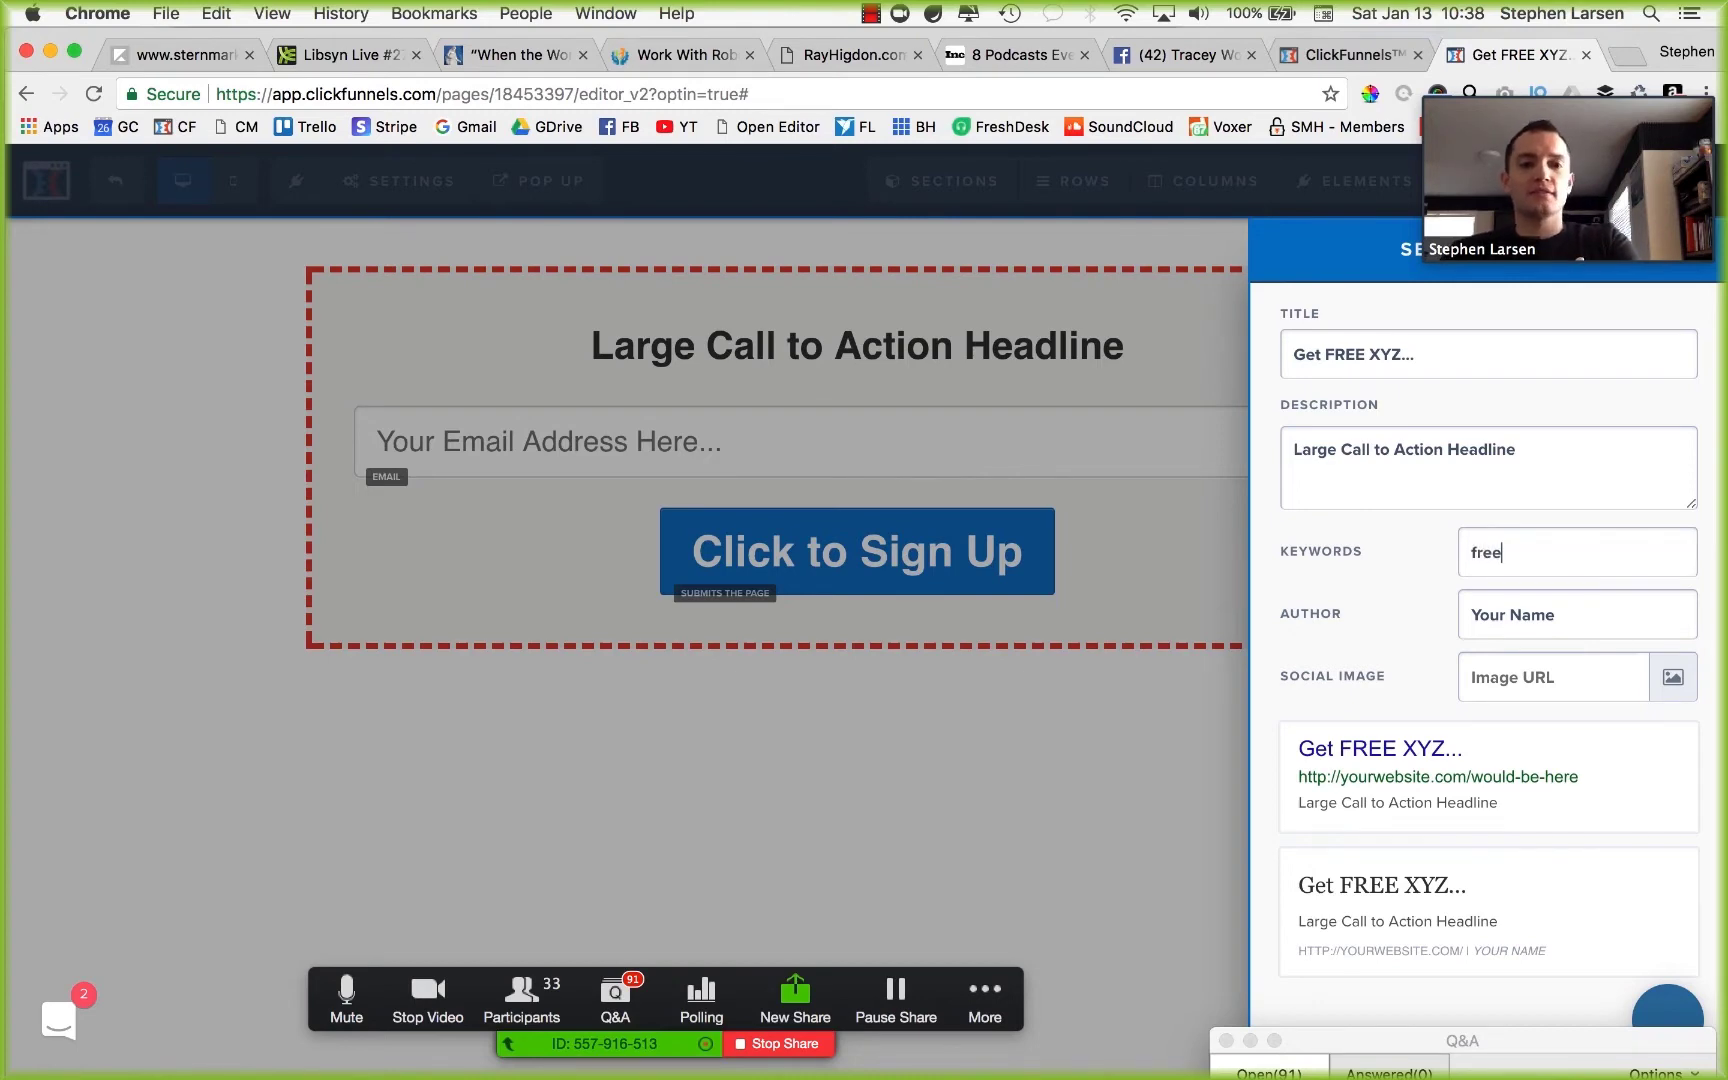
pyautogui.press('BackSpace')
pyautogui.press('BackSpace')
pyautogui.press('BackSpace')
pyautogui.press('BackSpace')
pyautogui.write('xyz,')
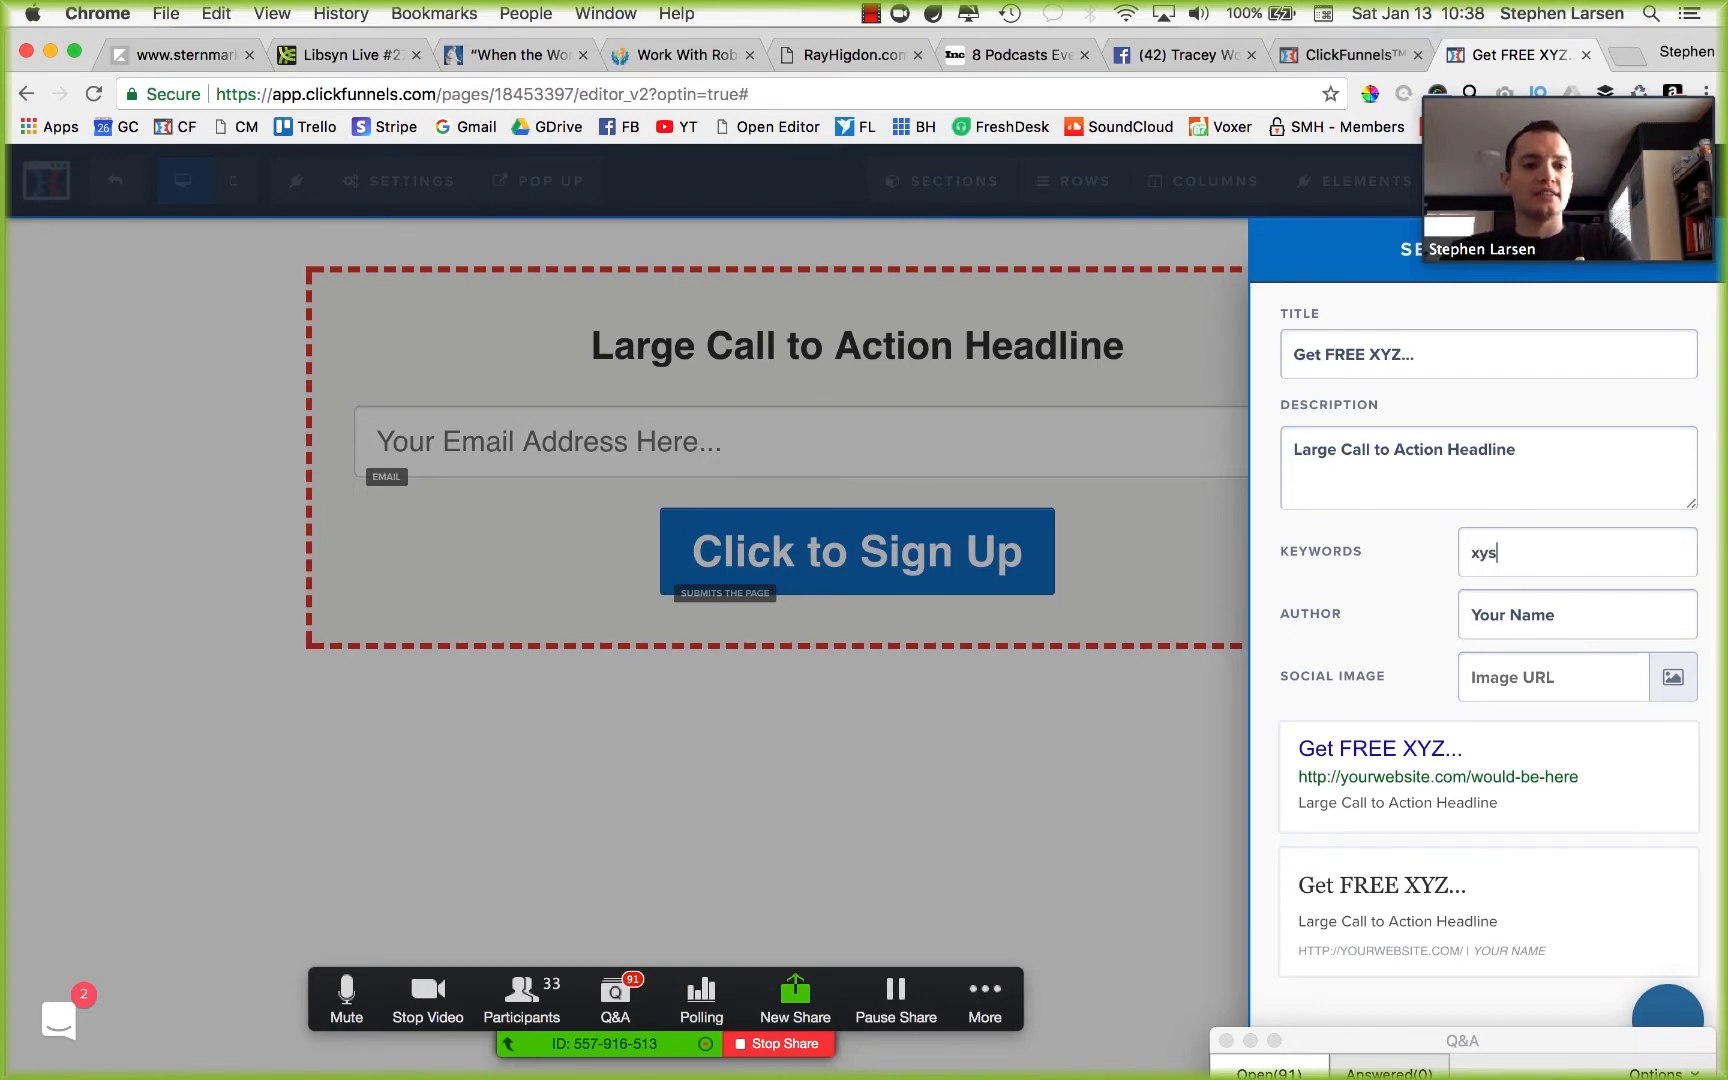
pyautogui.write(' name')
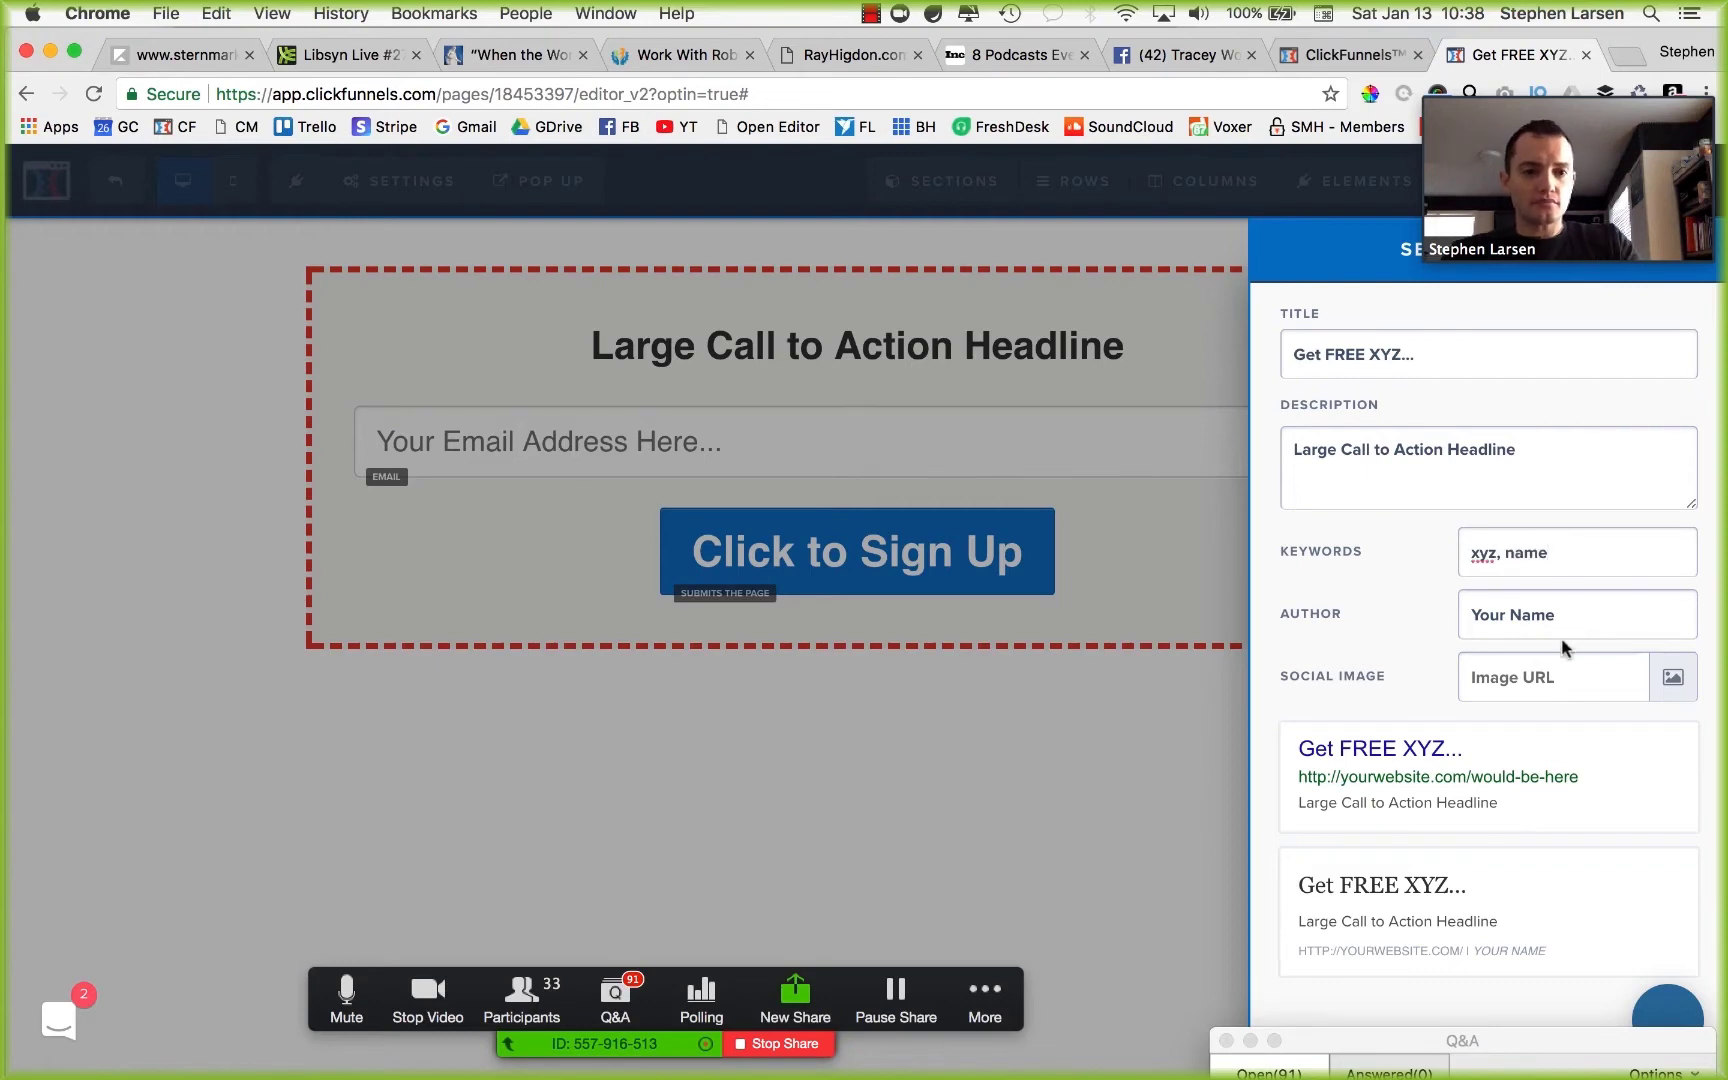
pyautogui.click(1544, 679)
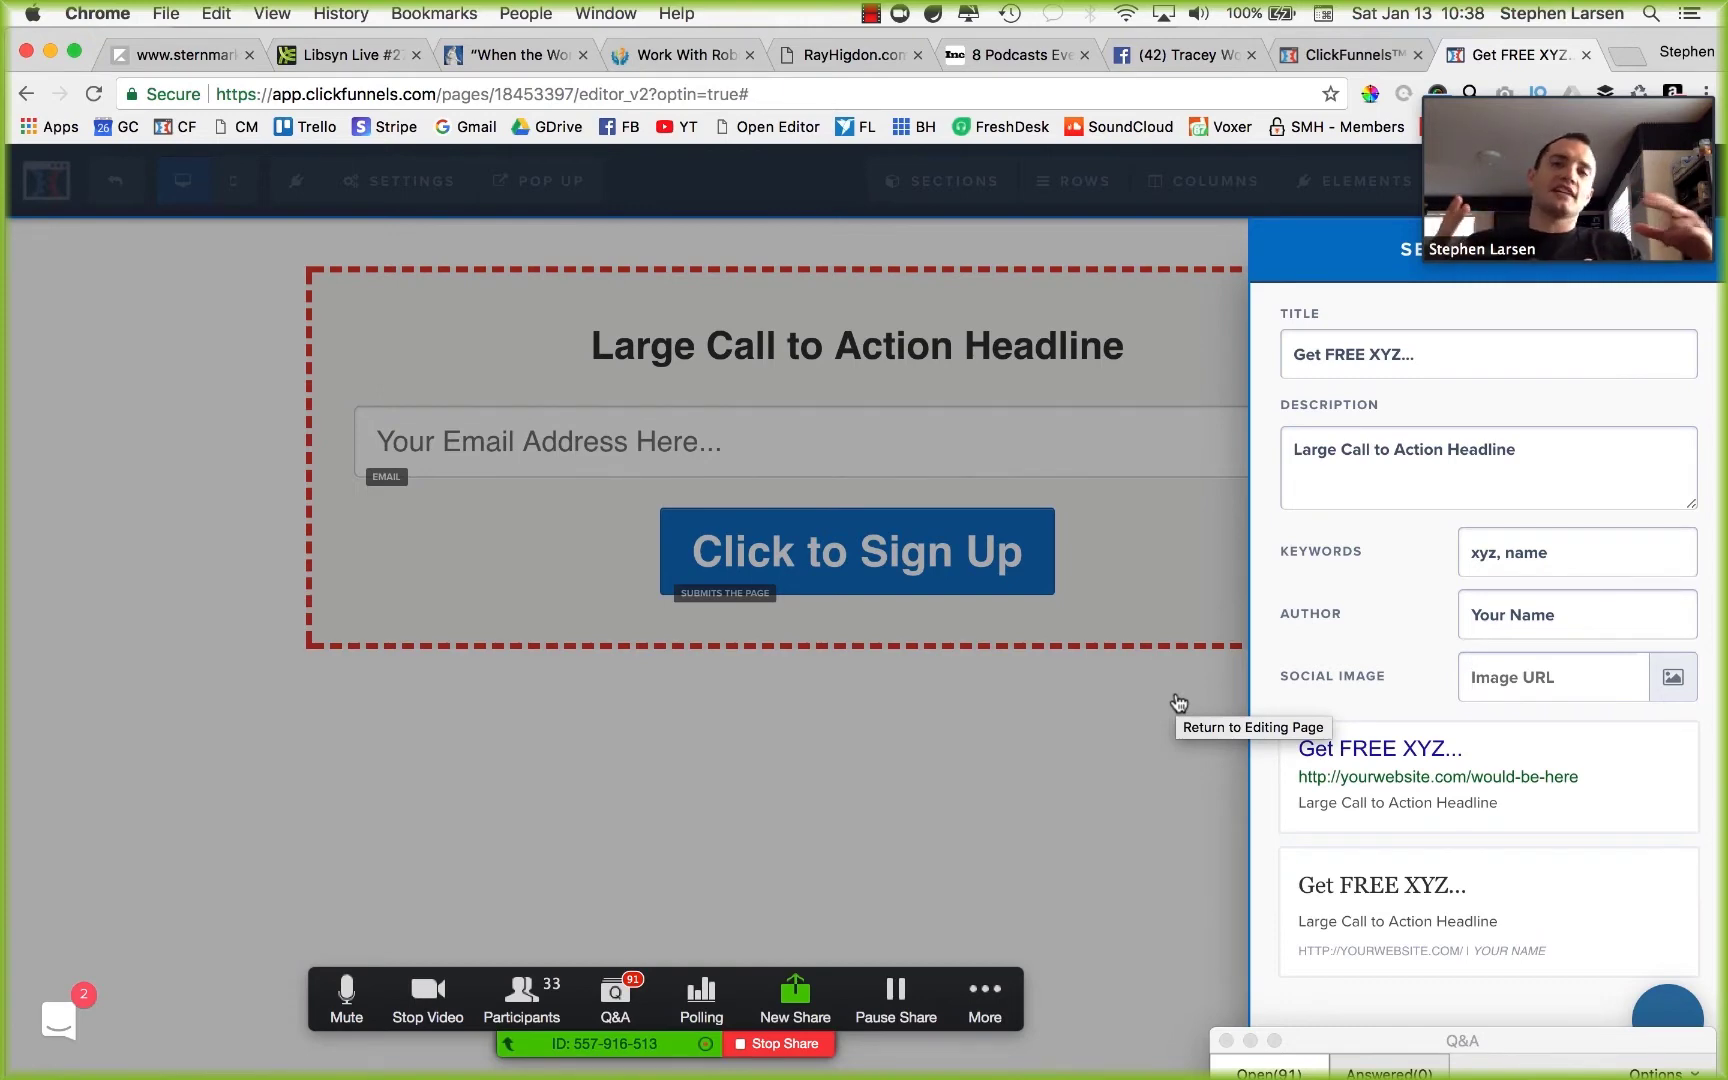
pyautogui.click(926, 718)
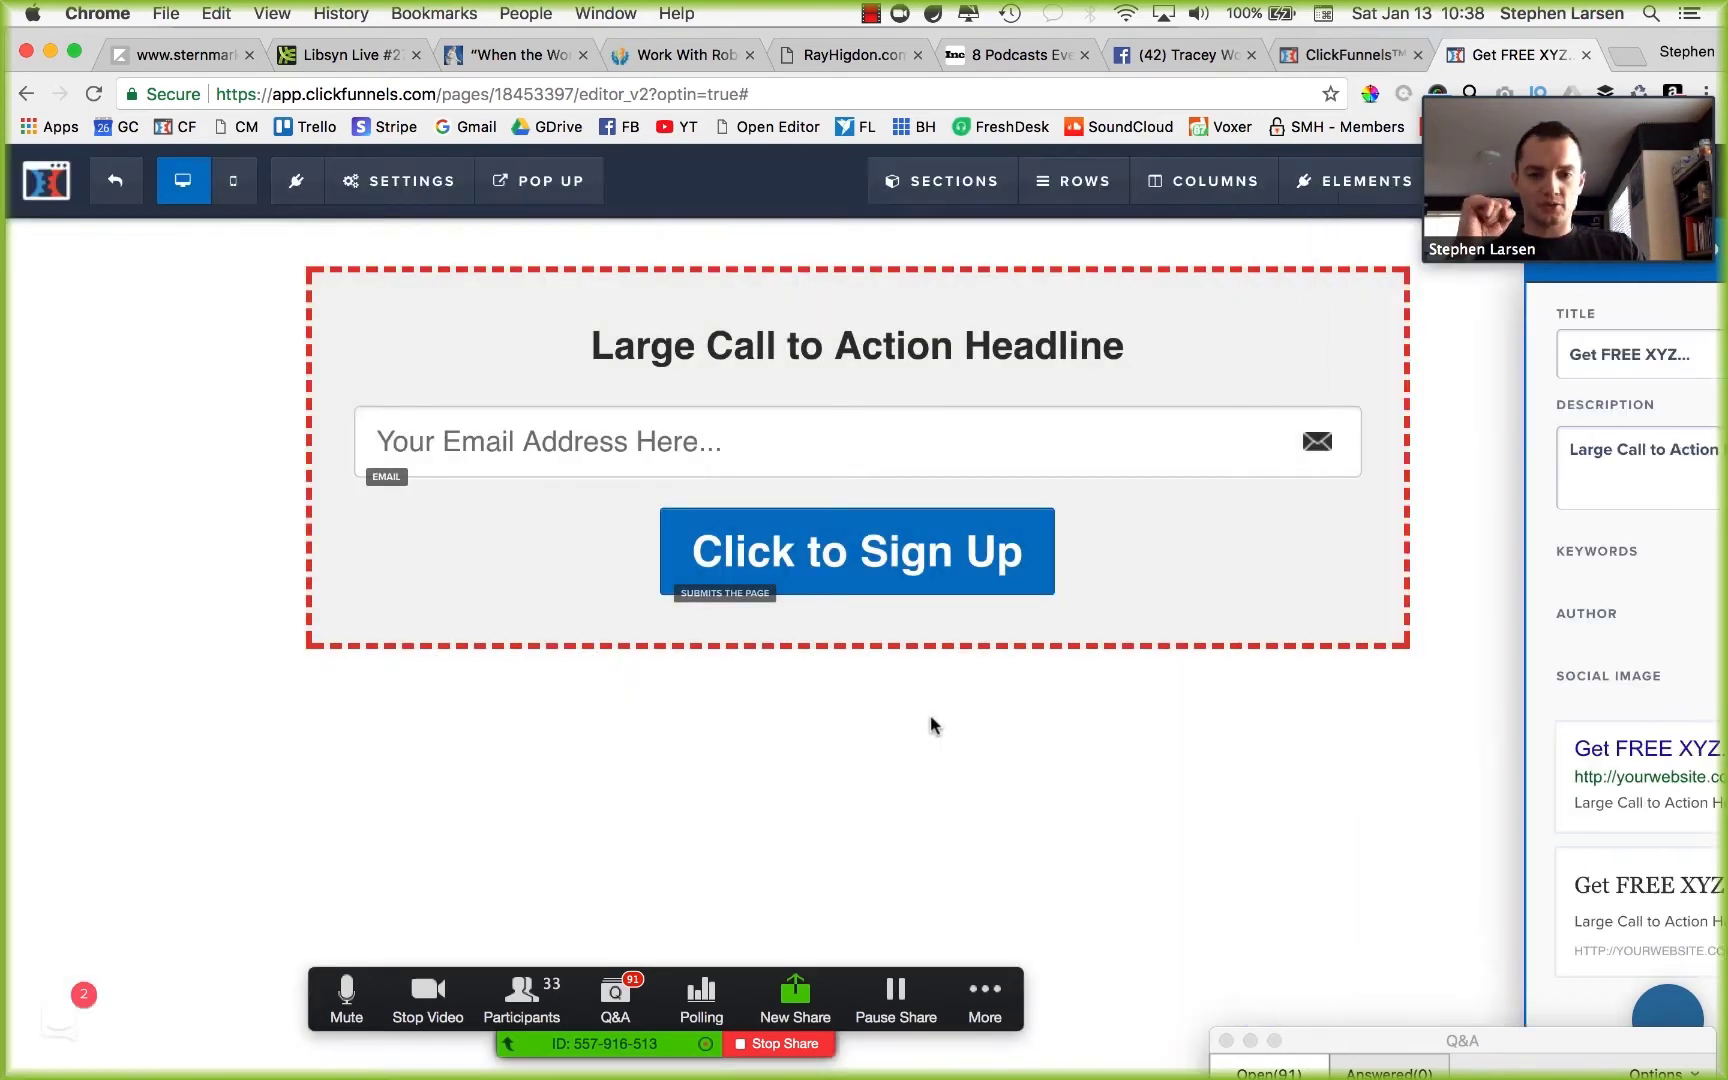
# In the page's general settings, switch the affiliate badge to Show and back to Hide.
pyautogui.moveTo(400, 181)
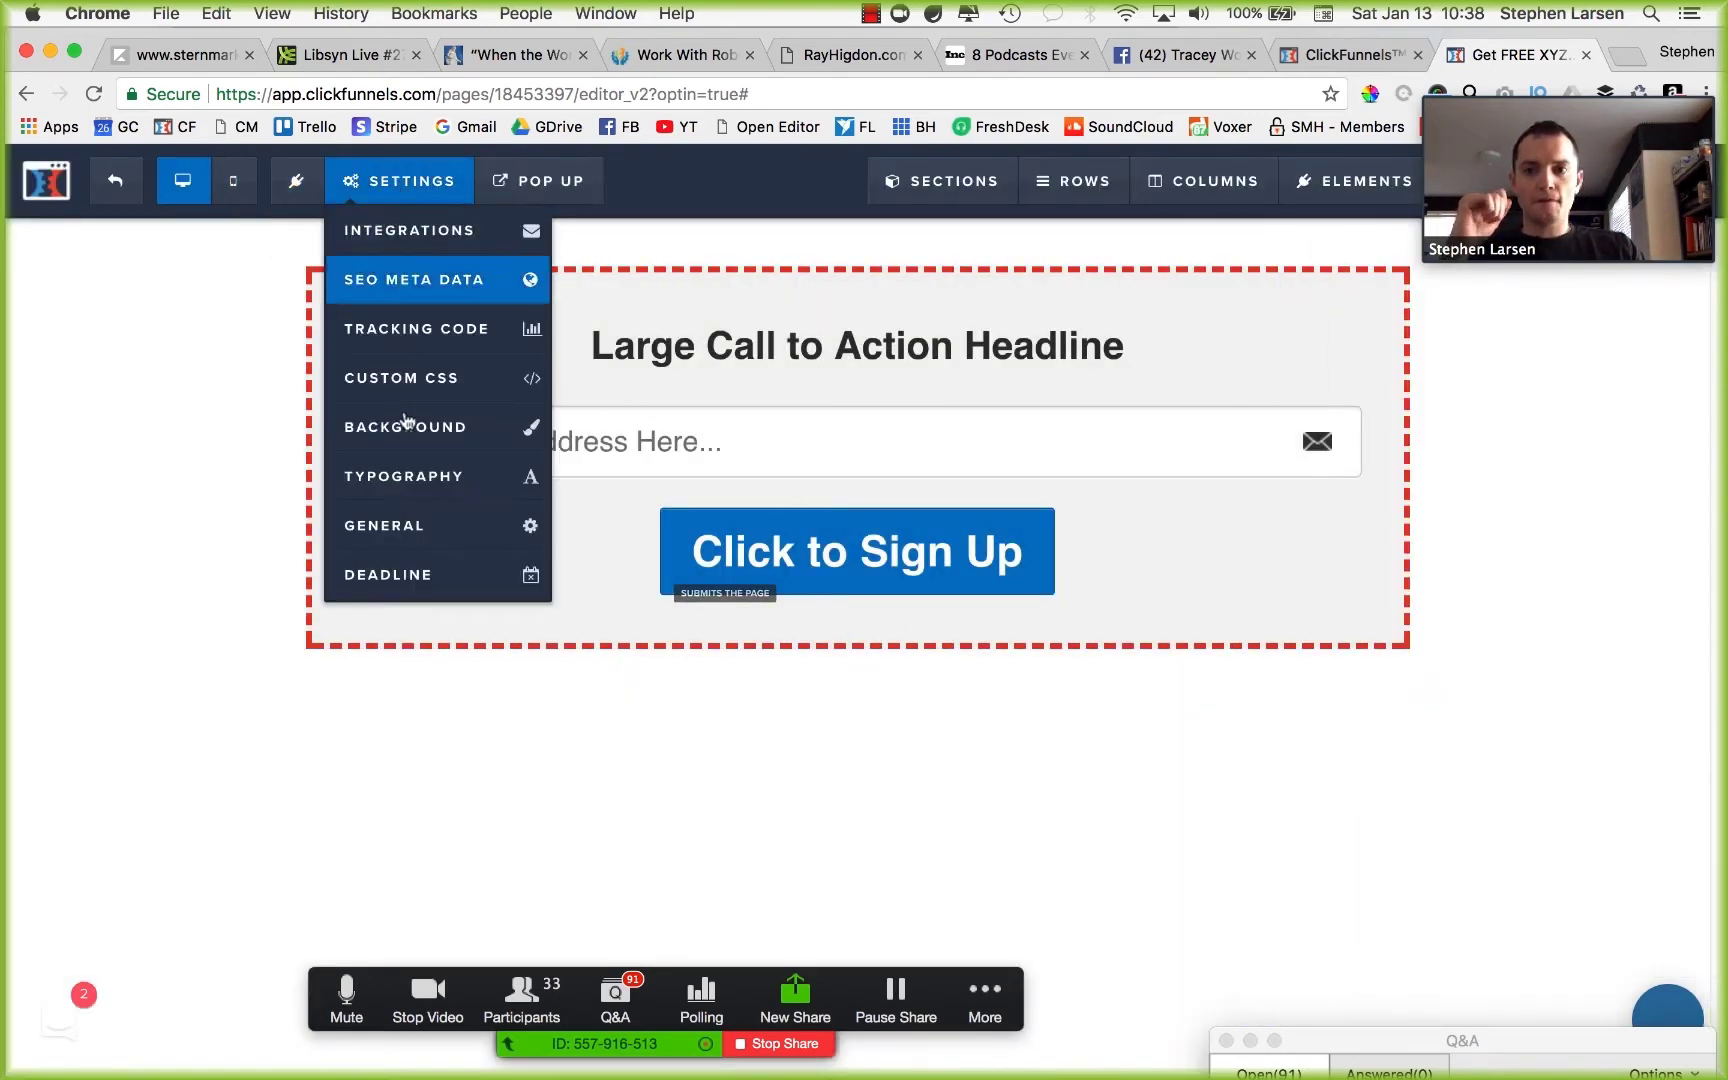
pyautogui.click(420, 525)
pyautogui.click(1527, 463)
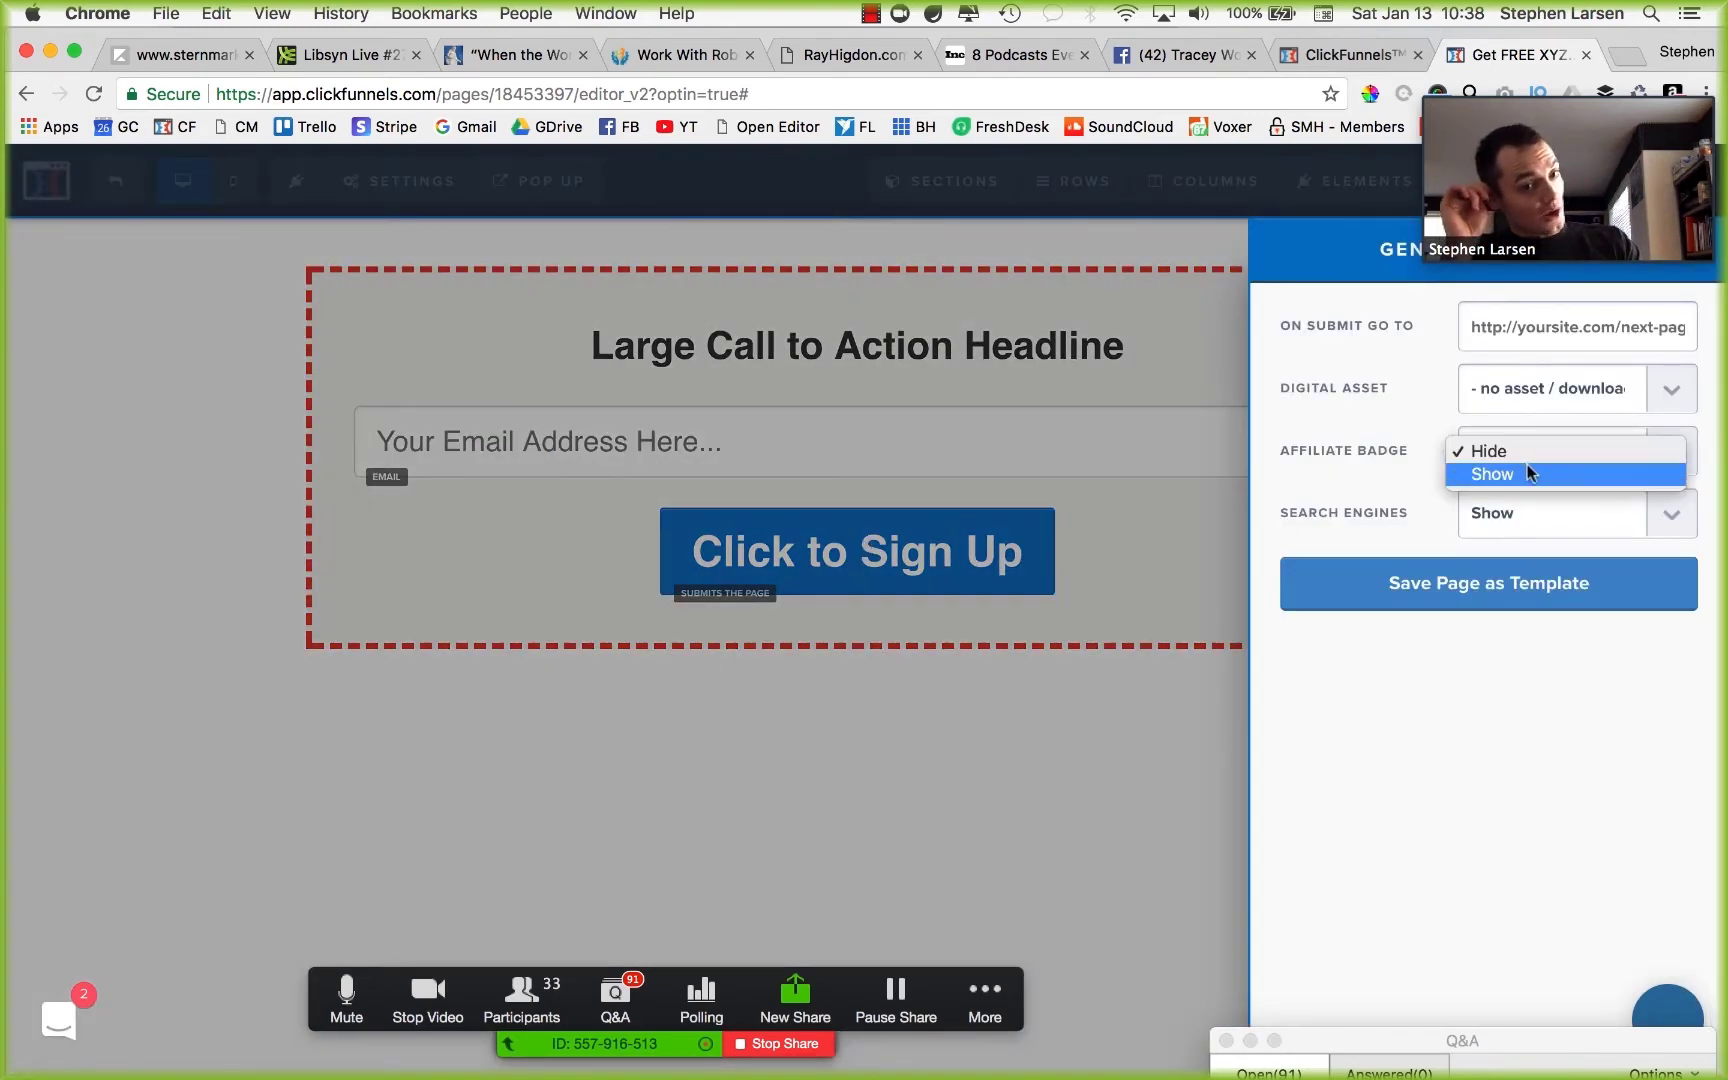
pyautogui.click(1532, 470)
pyautogui.click(1533, 455)
pyautogui.click(1529, 432)
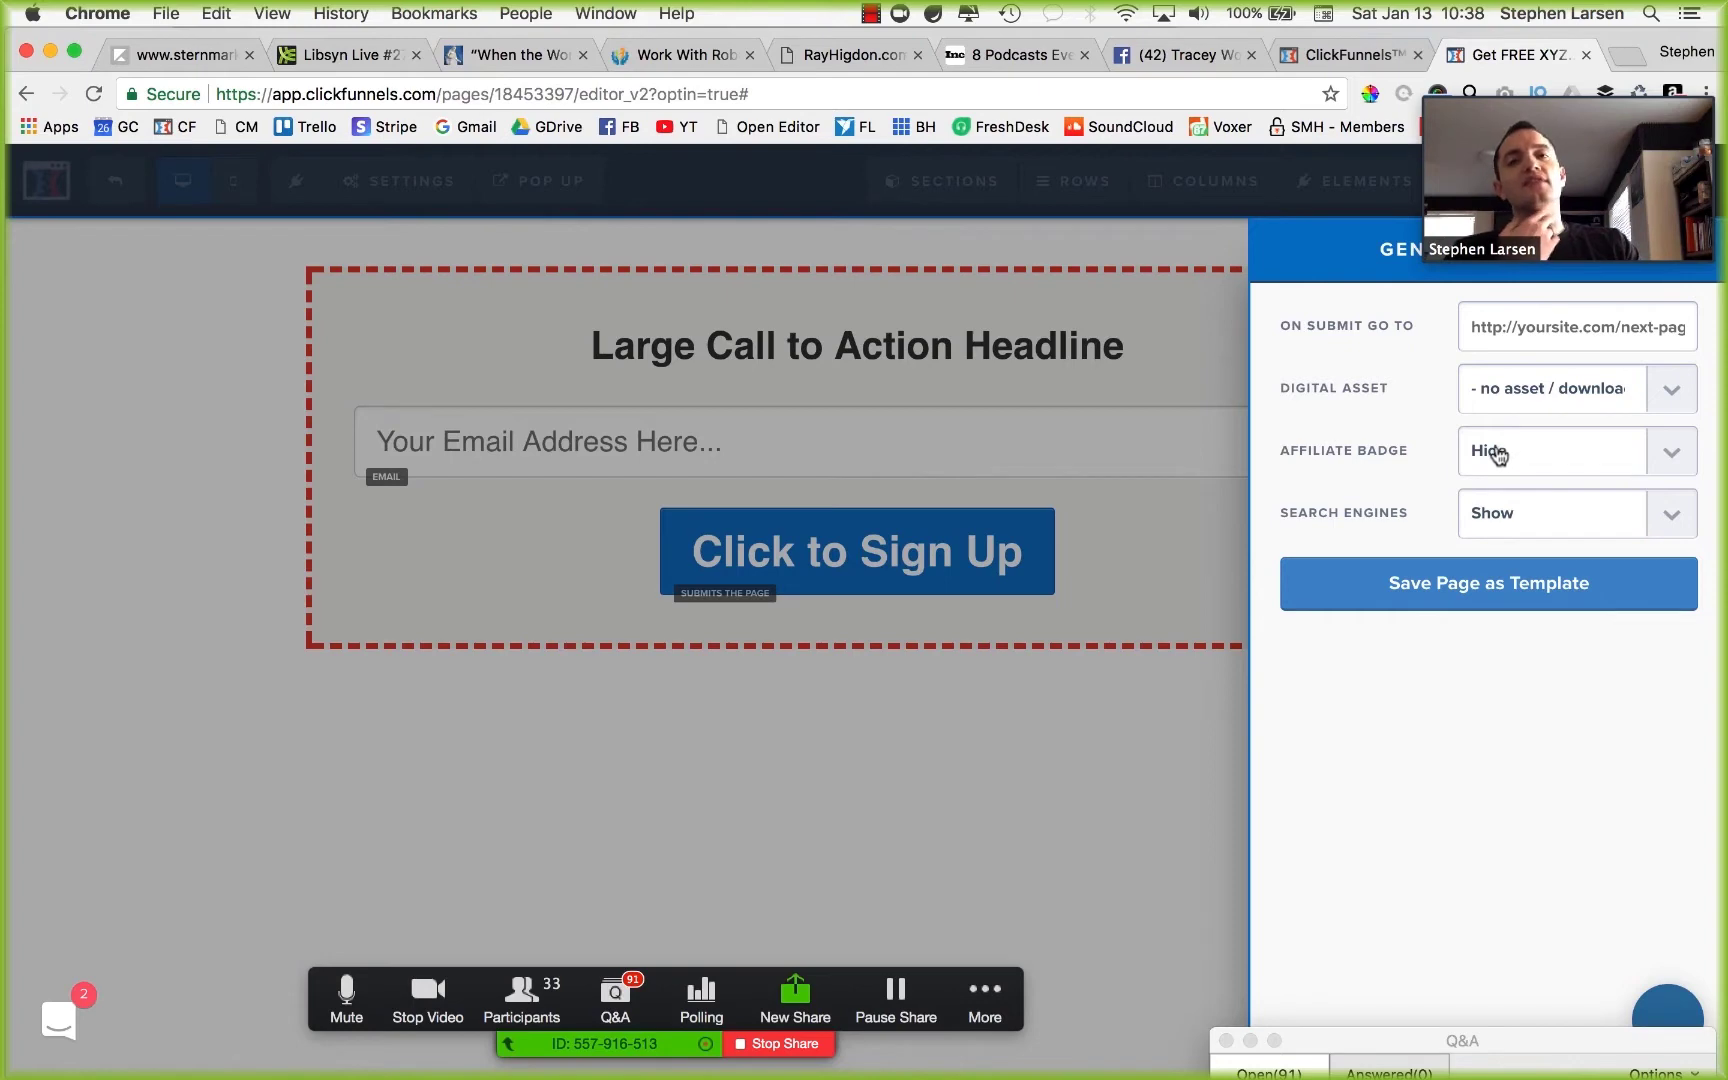
# Set the page's search engines option to Hide and return to editing the page.
pyautogui.click(1497, 515)
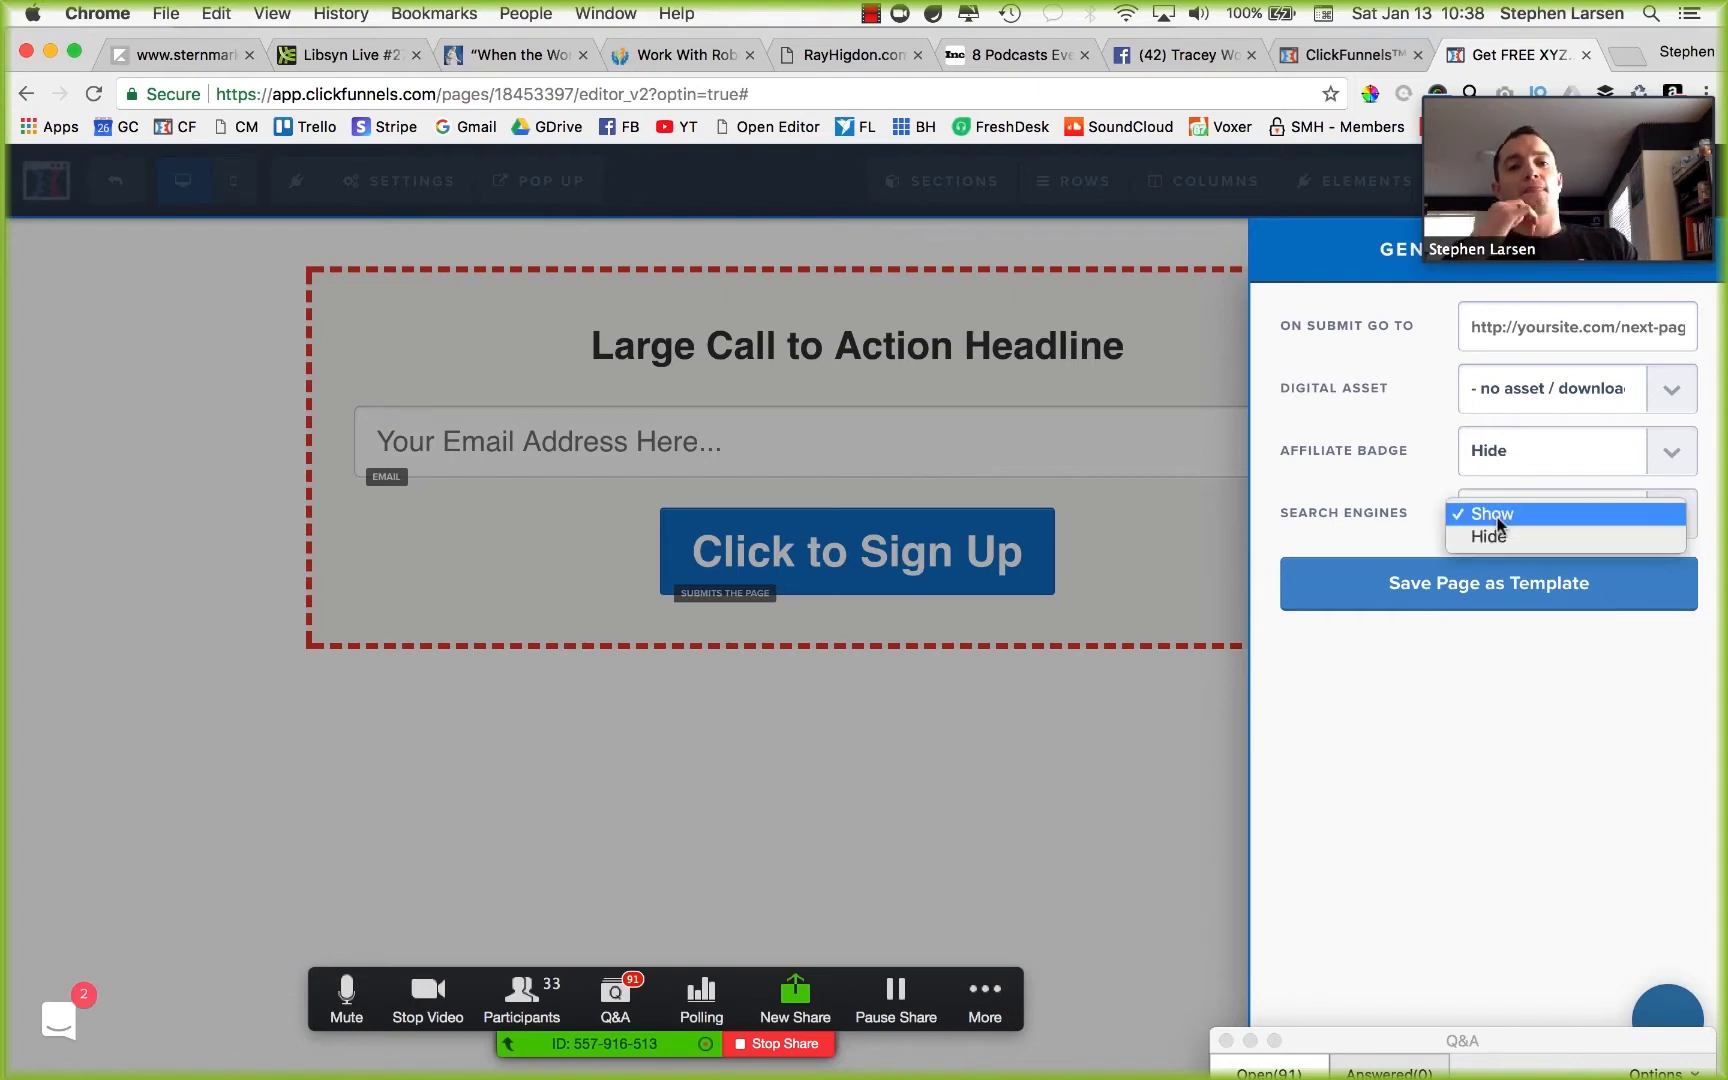
pyautogui.click(1500, 533)
pyautogui.click(1509, 515)
pyautogui.click(1514, 492)
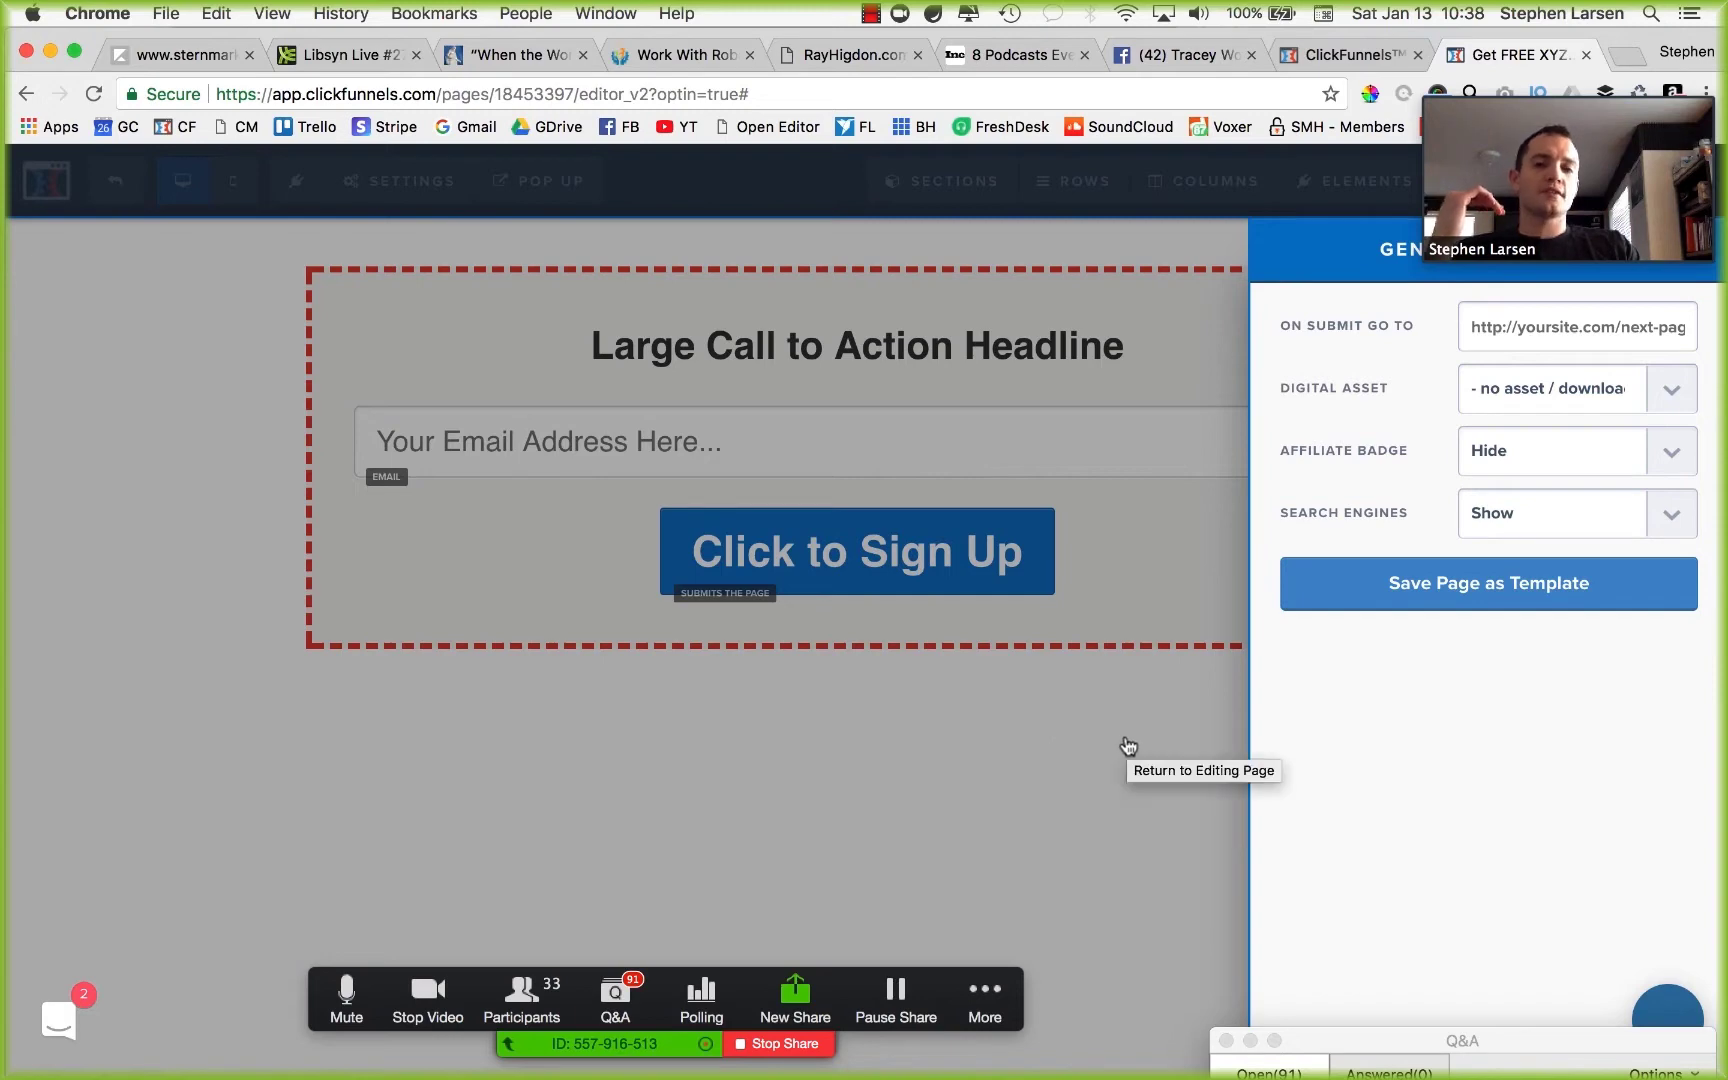
pyautogui.click(1578, 510)
pyautogui.click(1565, 537)
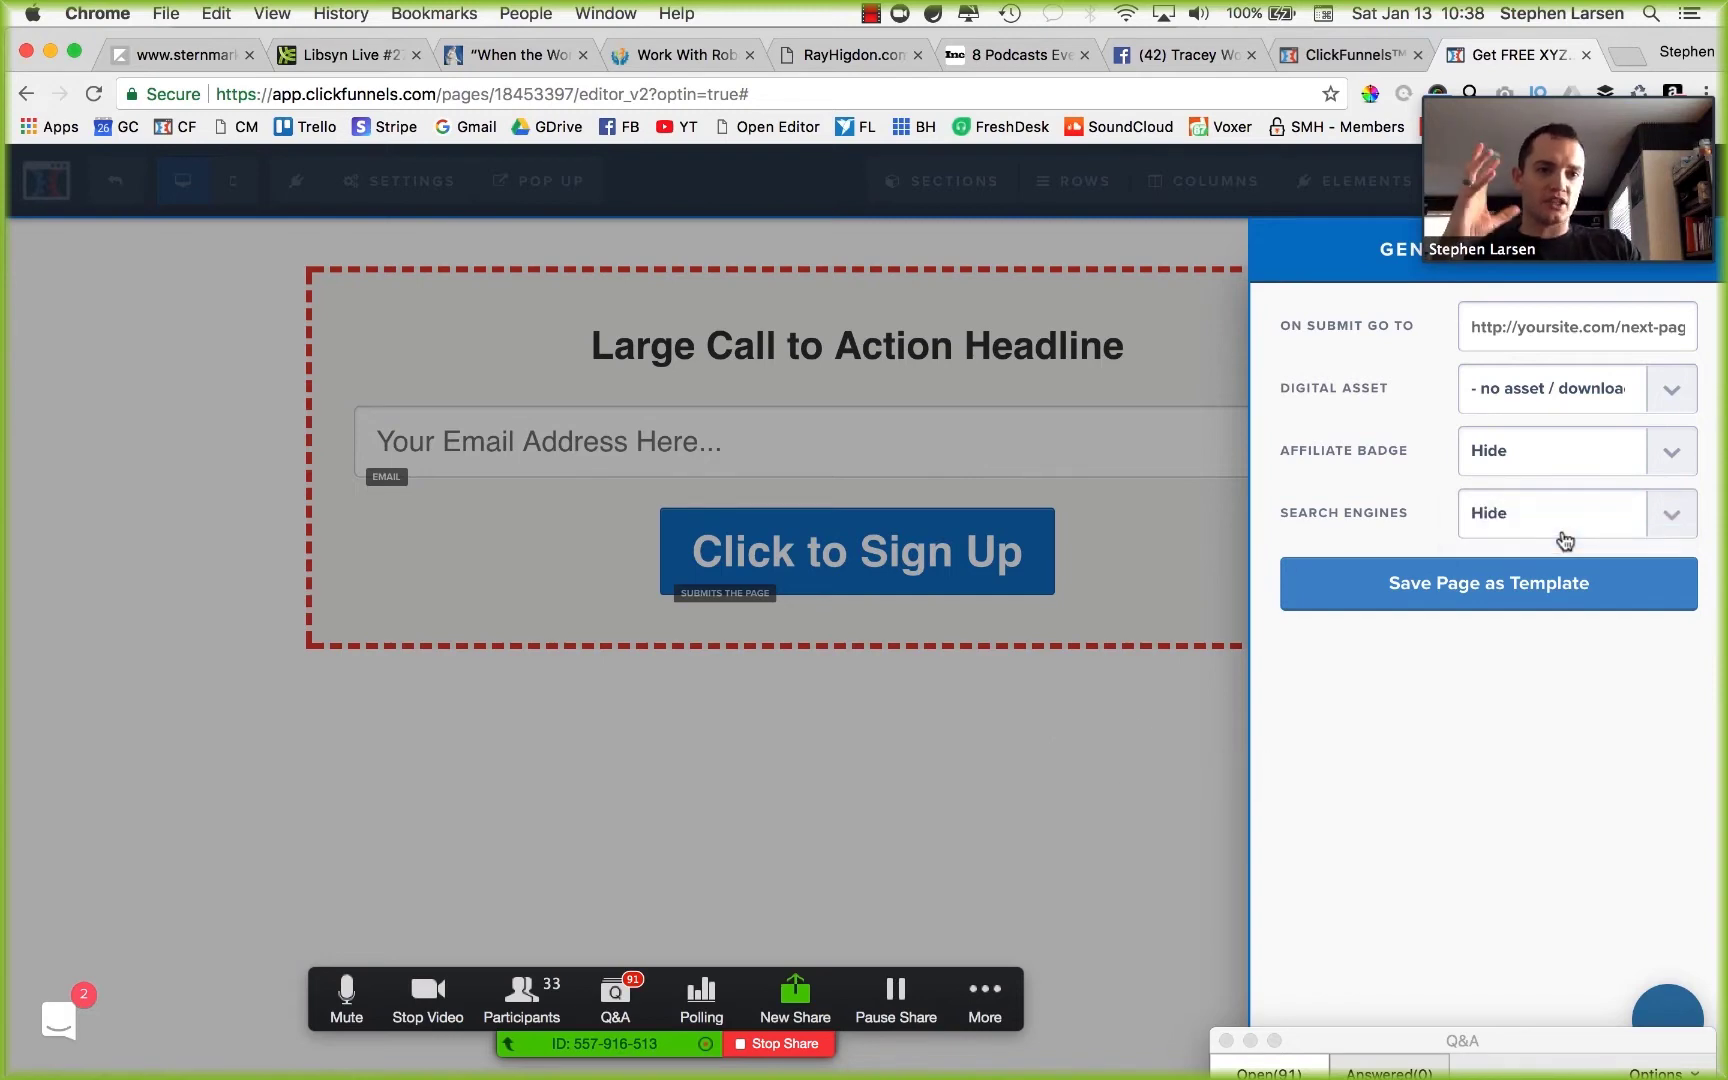
pyautogui.click(875, 770)
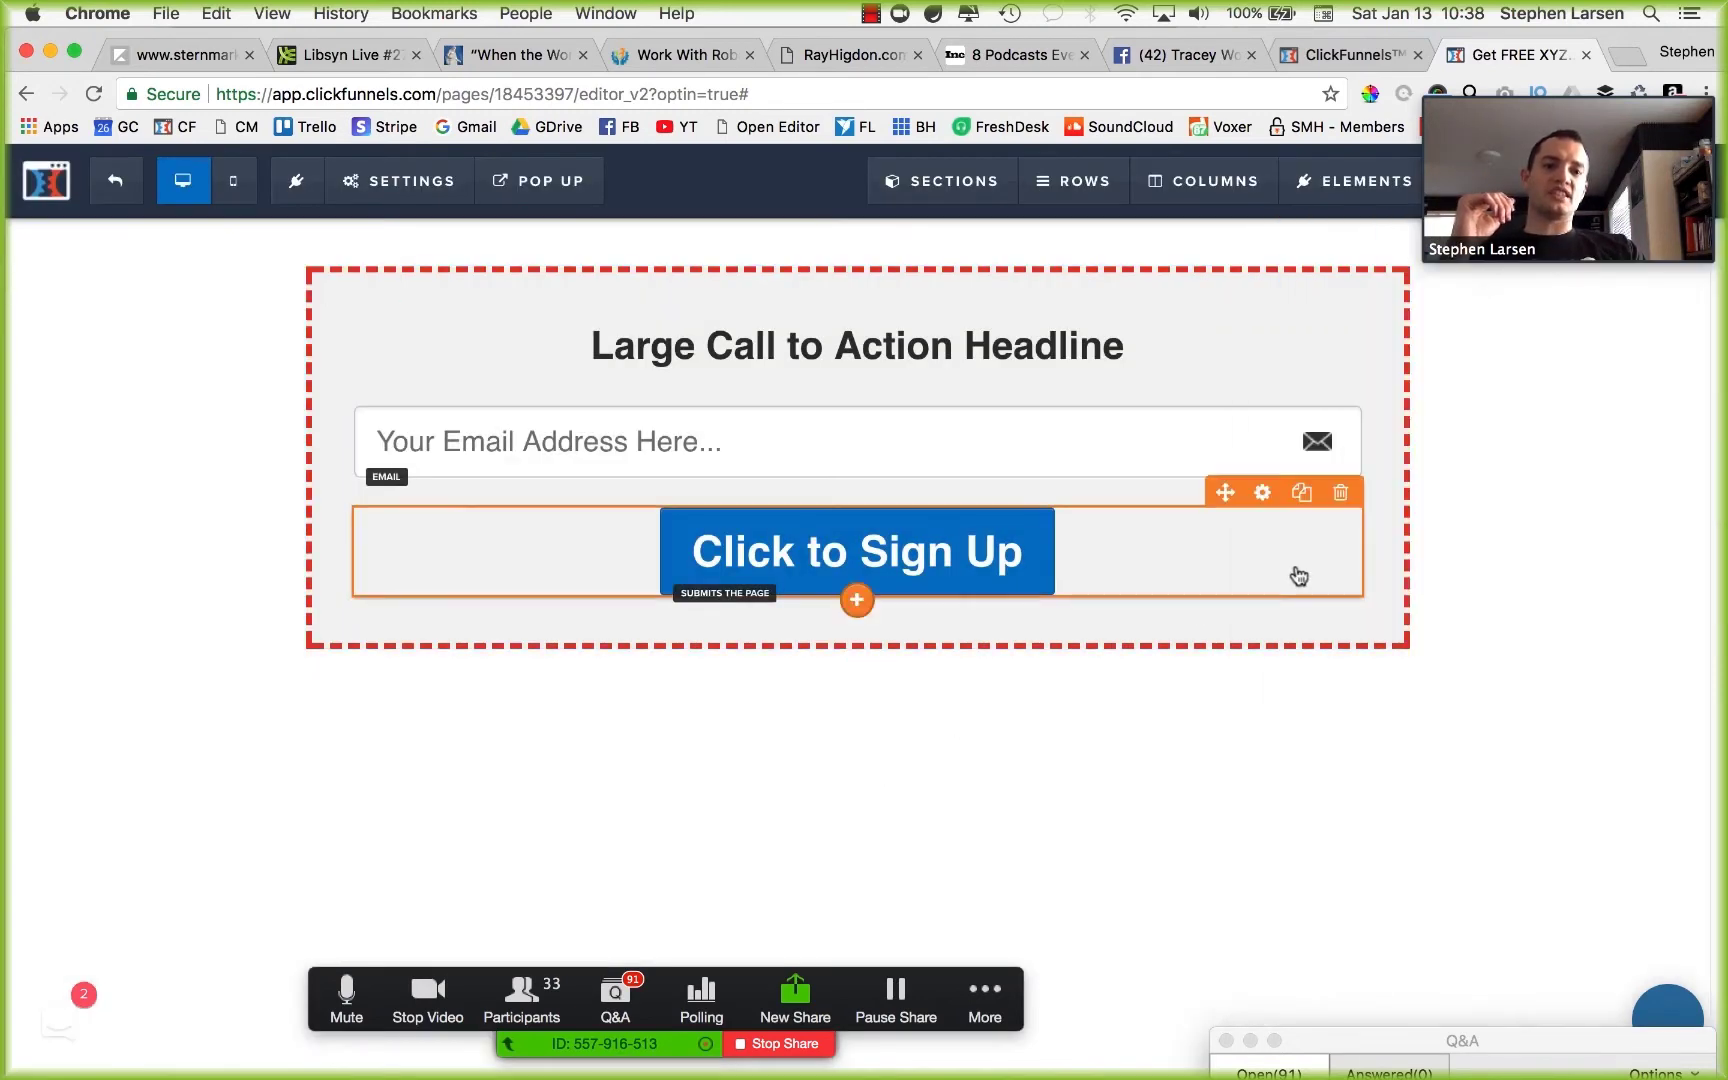
pyautogui.click(398, 180)
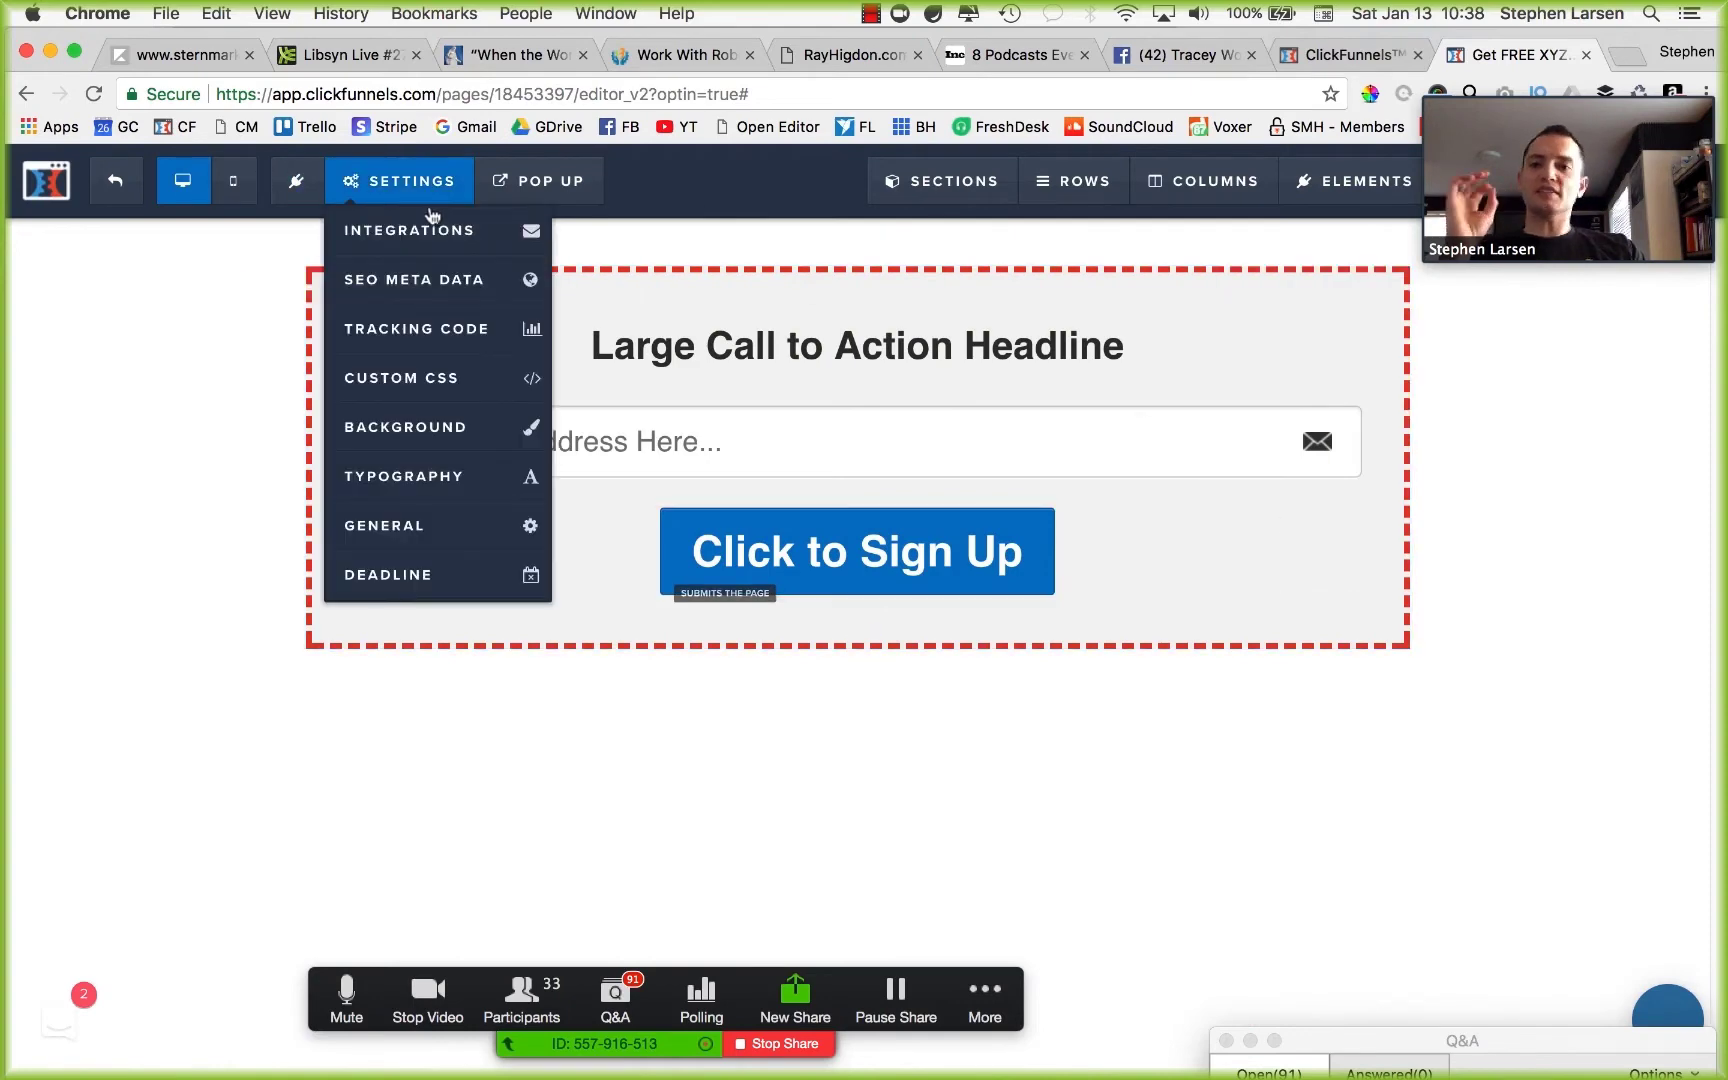
pyautogui.click(440, 280)
pyautogui.click(644, 262)
# Set the search engines option in the page's general settings back to Show and return to editing.
pyautogui.click(398, 180)
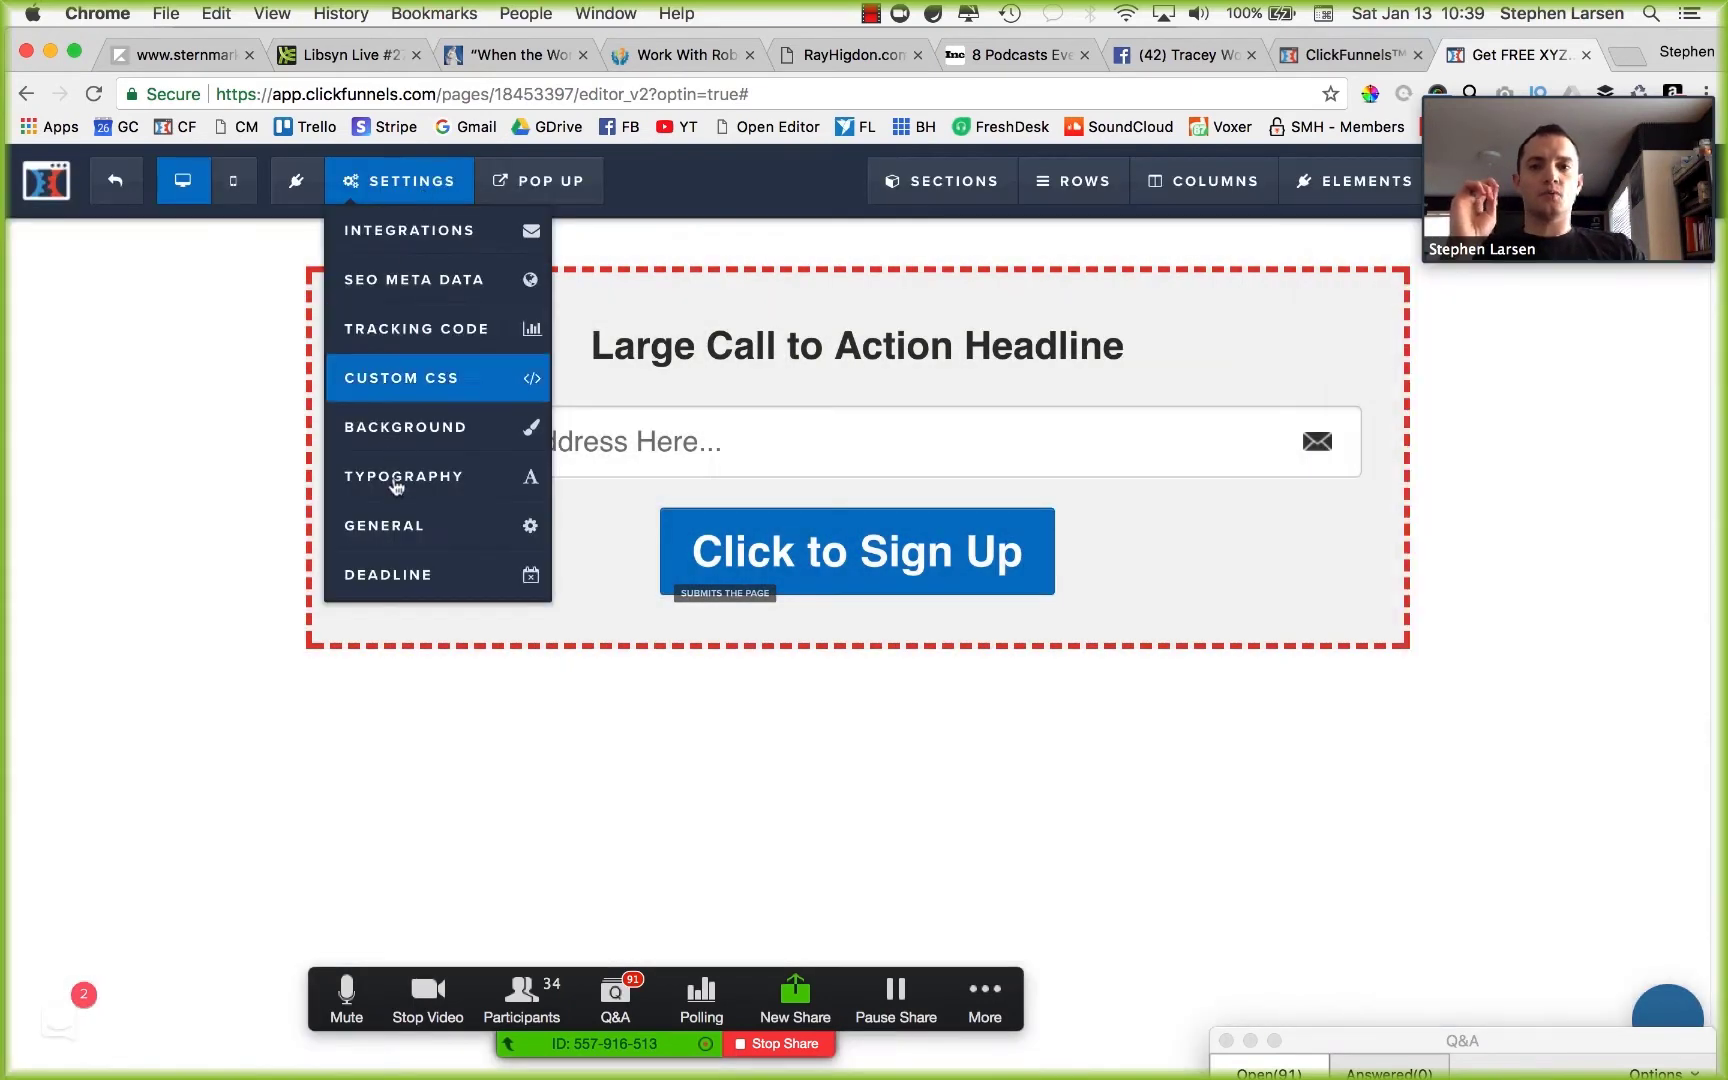
pyautogui.click(433, 540)
pyautogui.click(1565, 510)
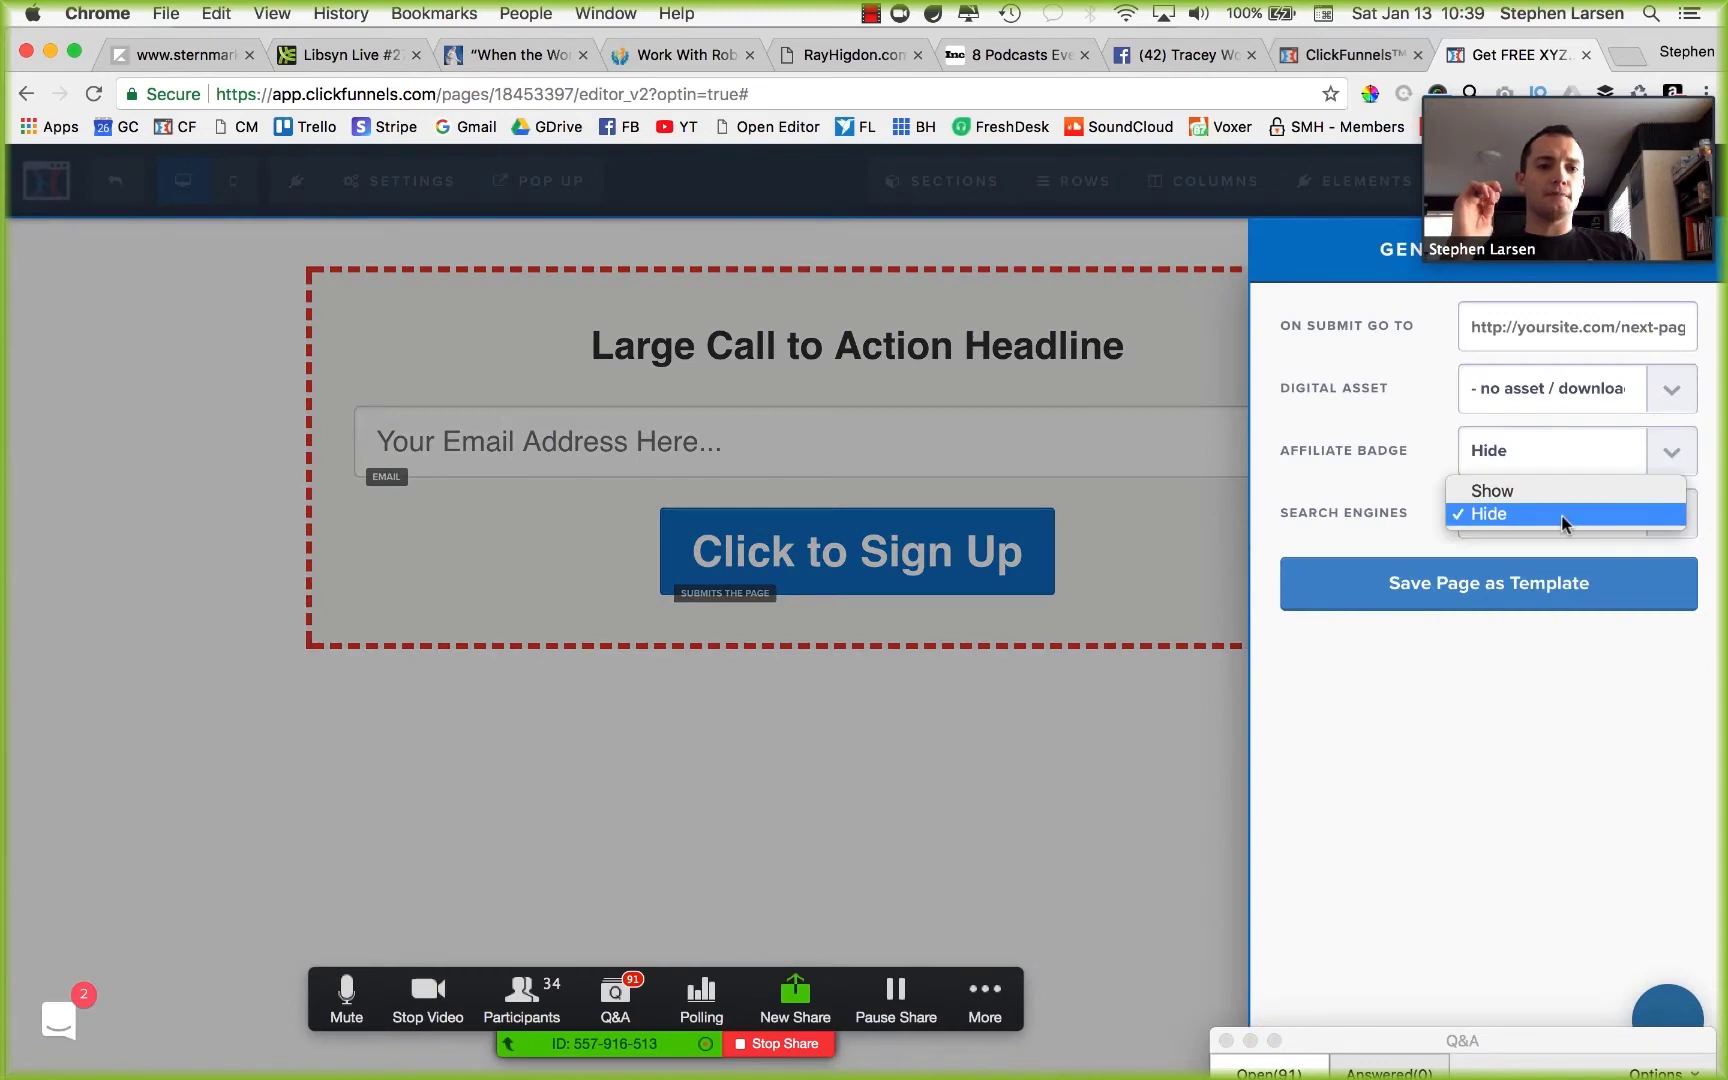
pyautogui.click(1565, 512)
pyautogui.click(1565, 512)
pyautogui.click(1562, 487)
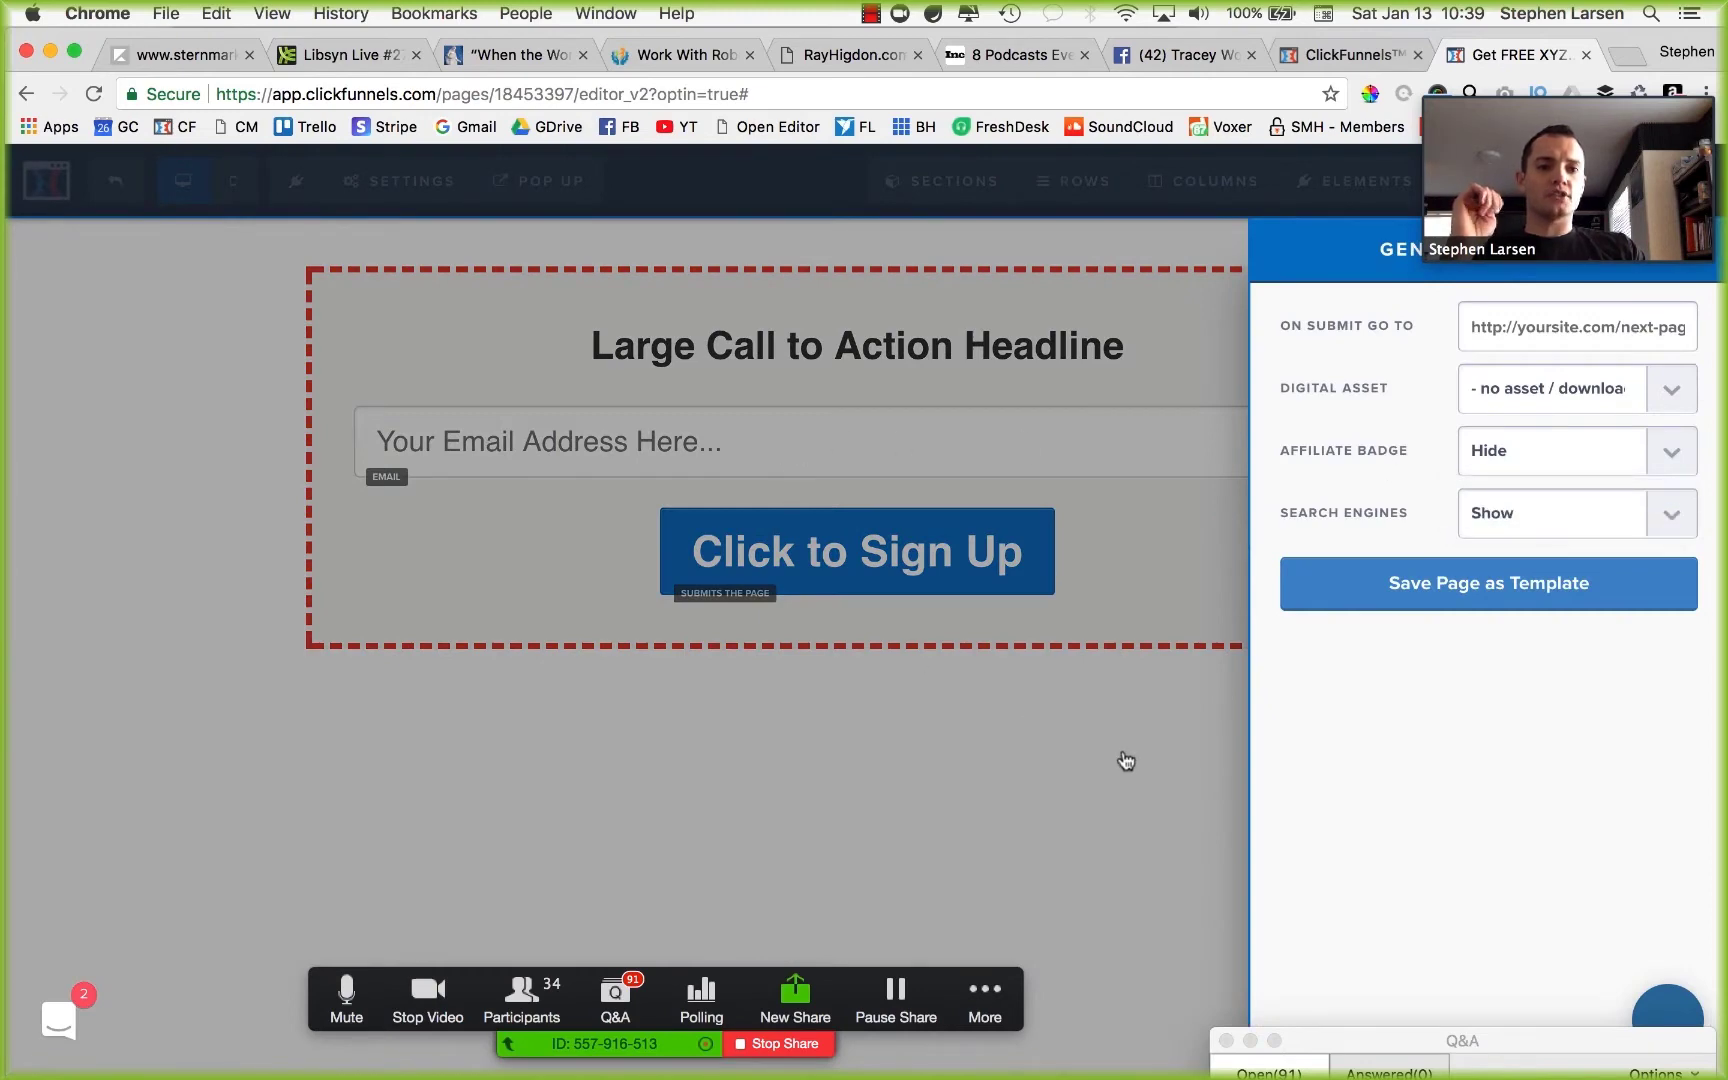
pyautogui.click(996, 746)
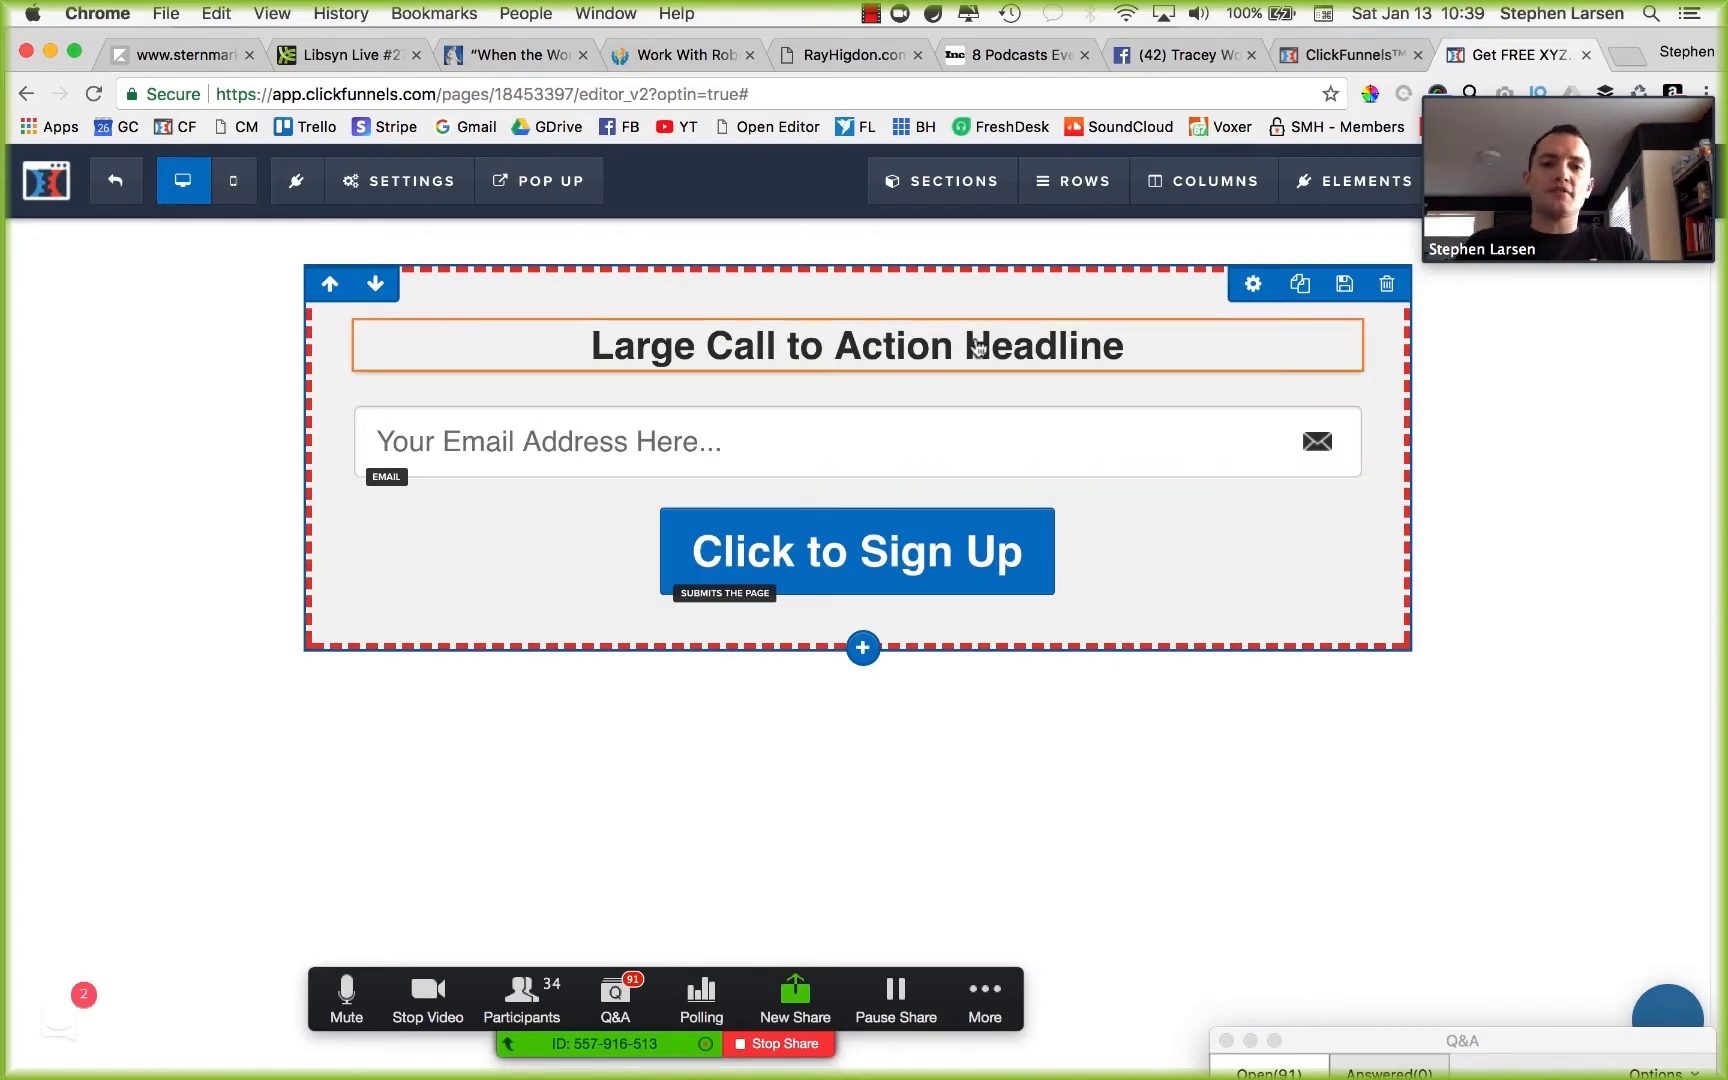
# Add a sub-headline directly beneath the main headline and enlarge the main headline's font size.
pyautogui.click(857, 374)
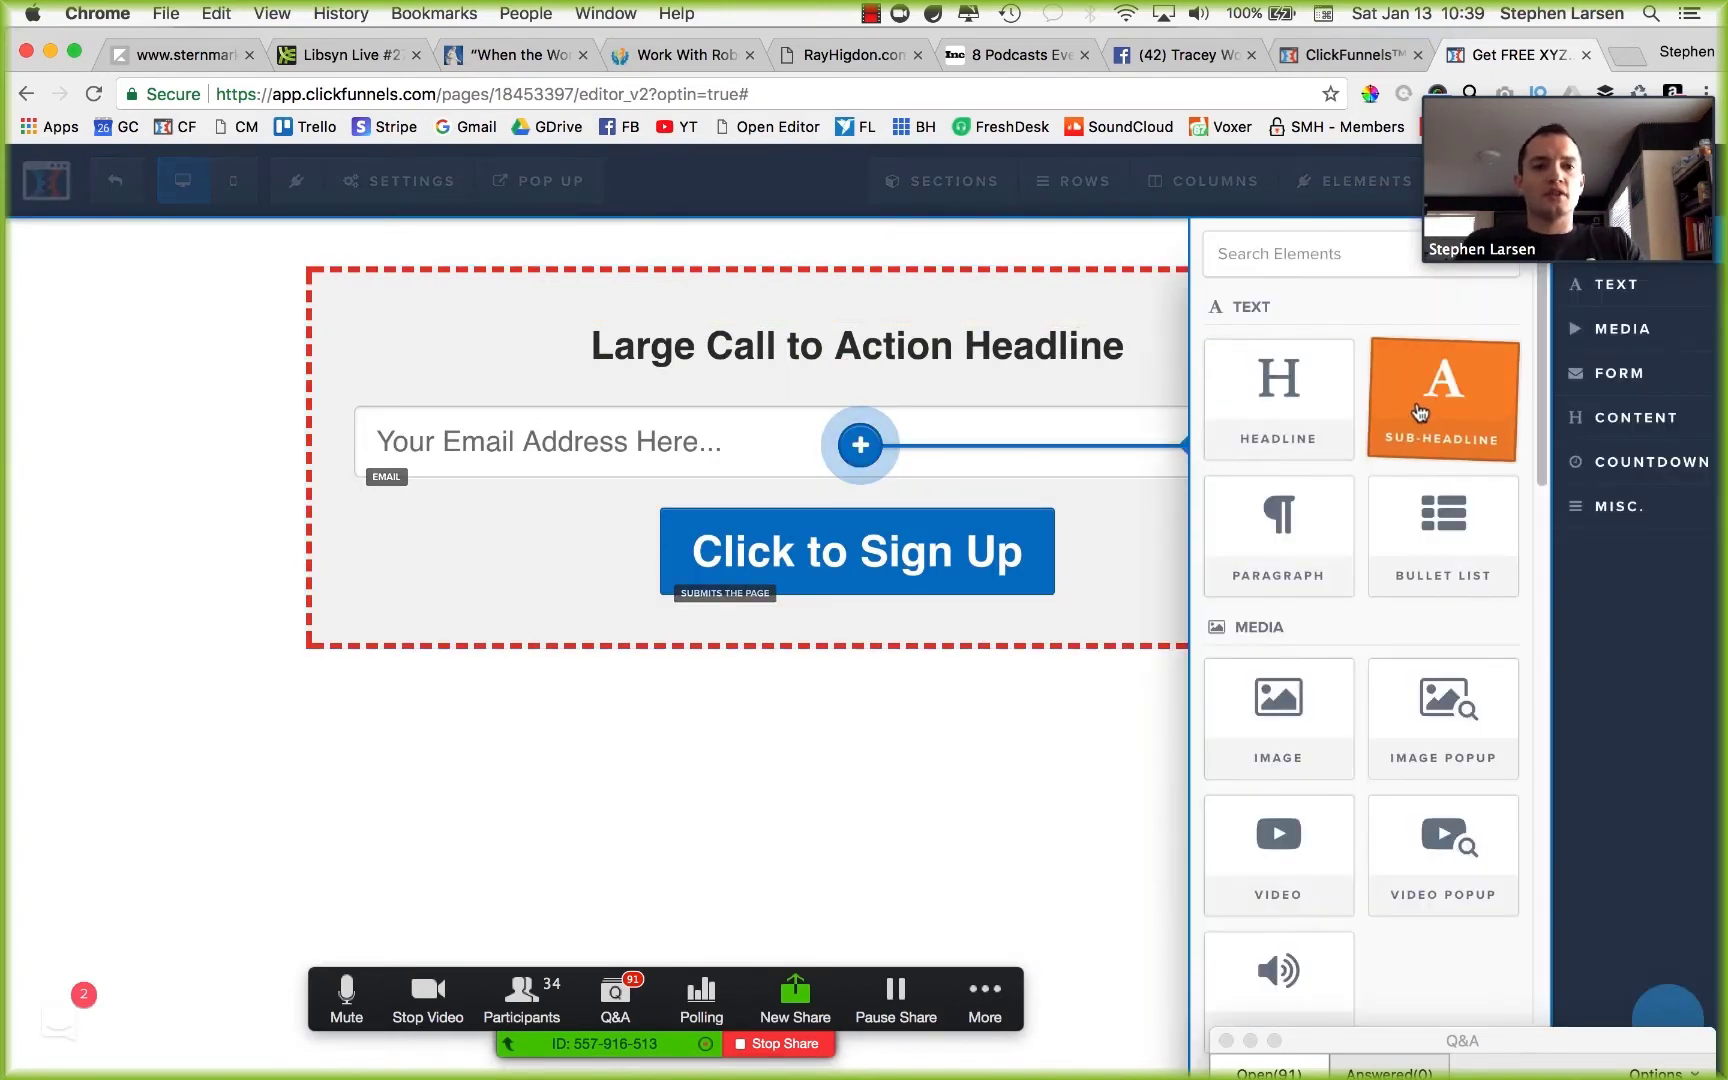
pyautogui.click(1435, 375)
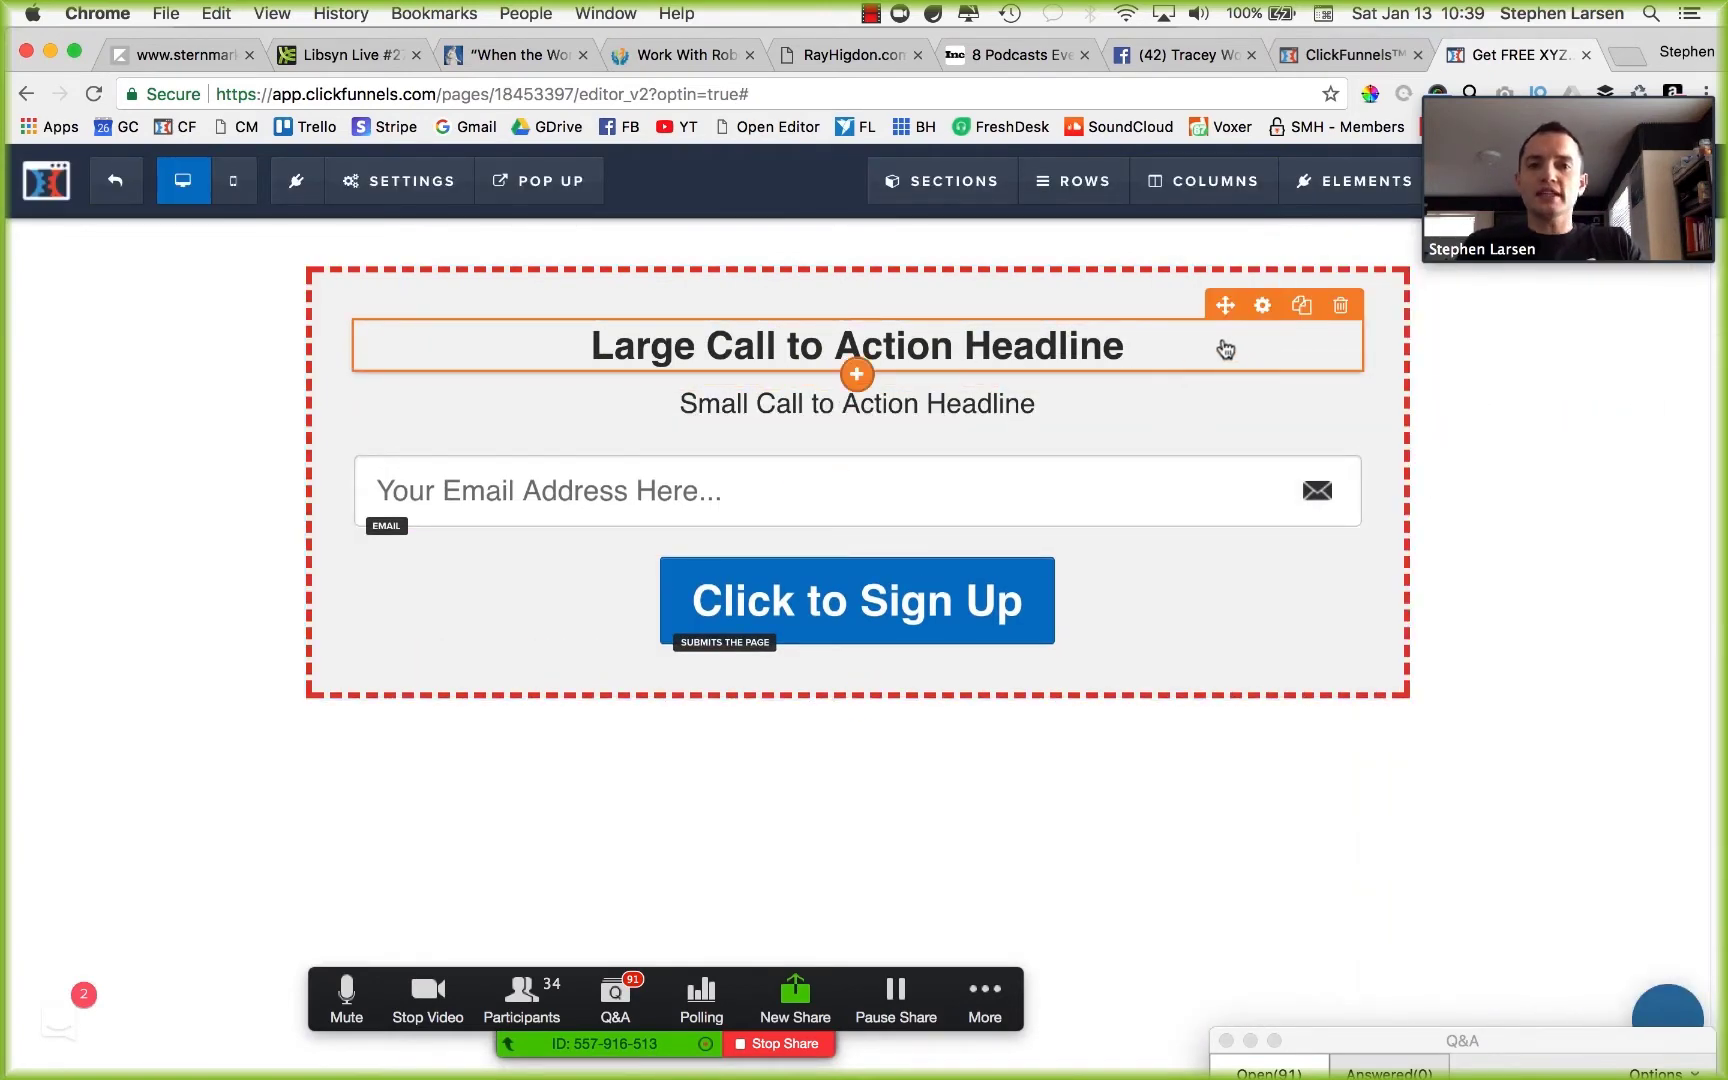
pyautogui.click(1263, 306)
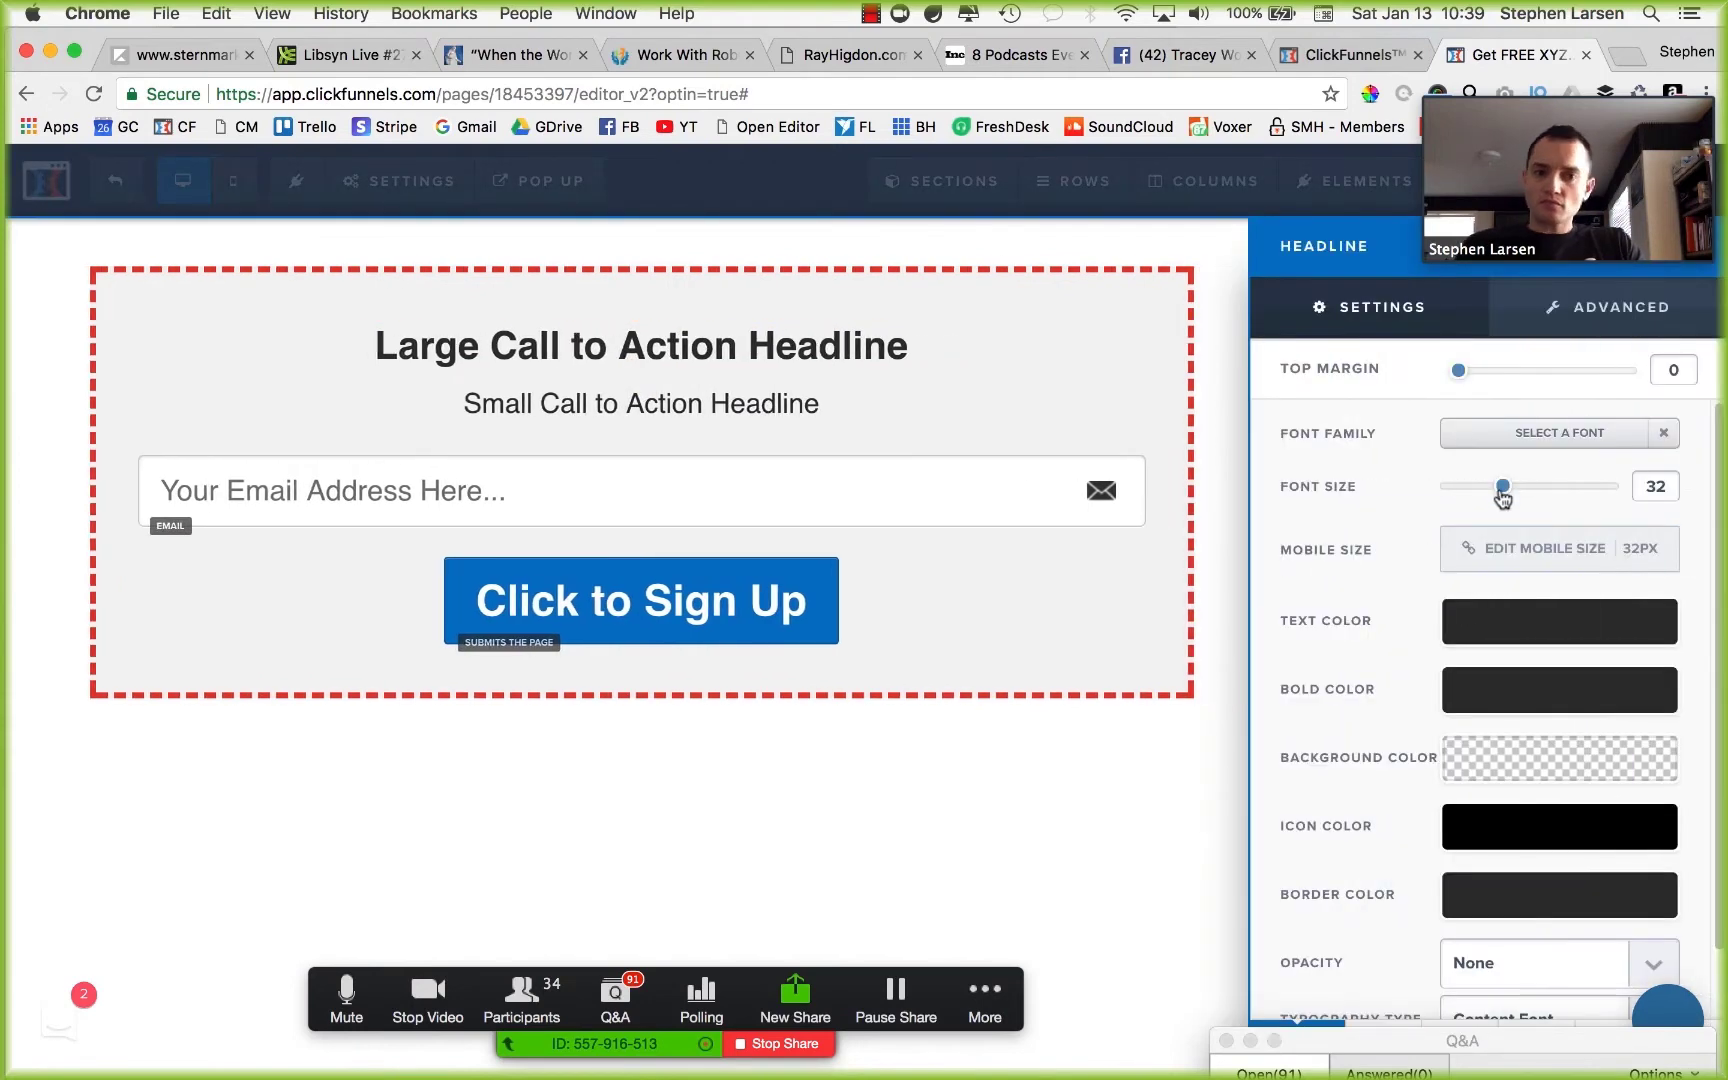
pyautogui.moveTo(1500, 489); pyautogui.dragTo(1540, 489)
pyautogui.click(1018, 424)
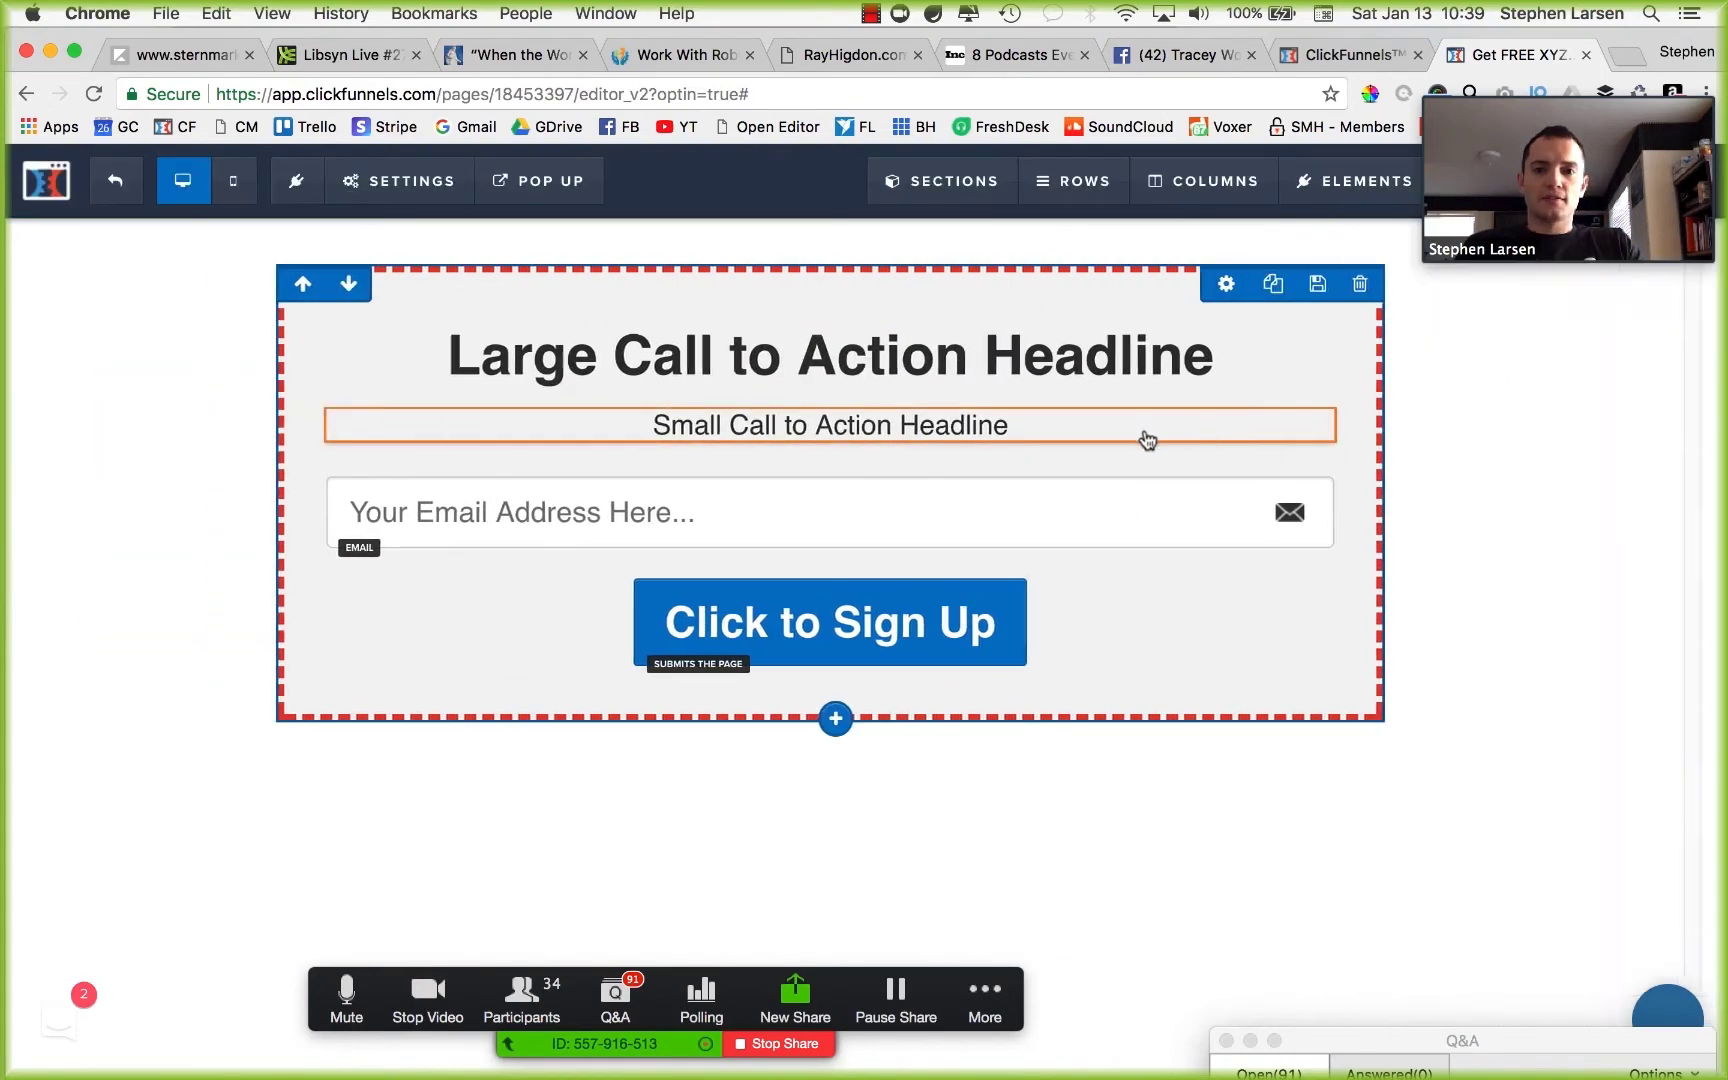
# Remove the sub-headline's top margin so it sits directly under the main headline.
pyautogui.click(1263, 394)
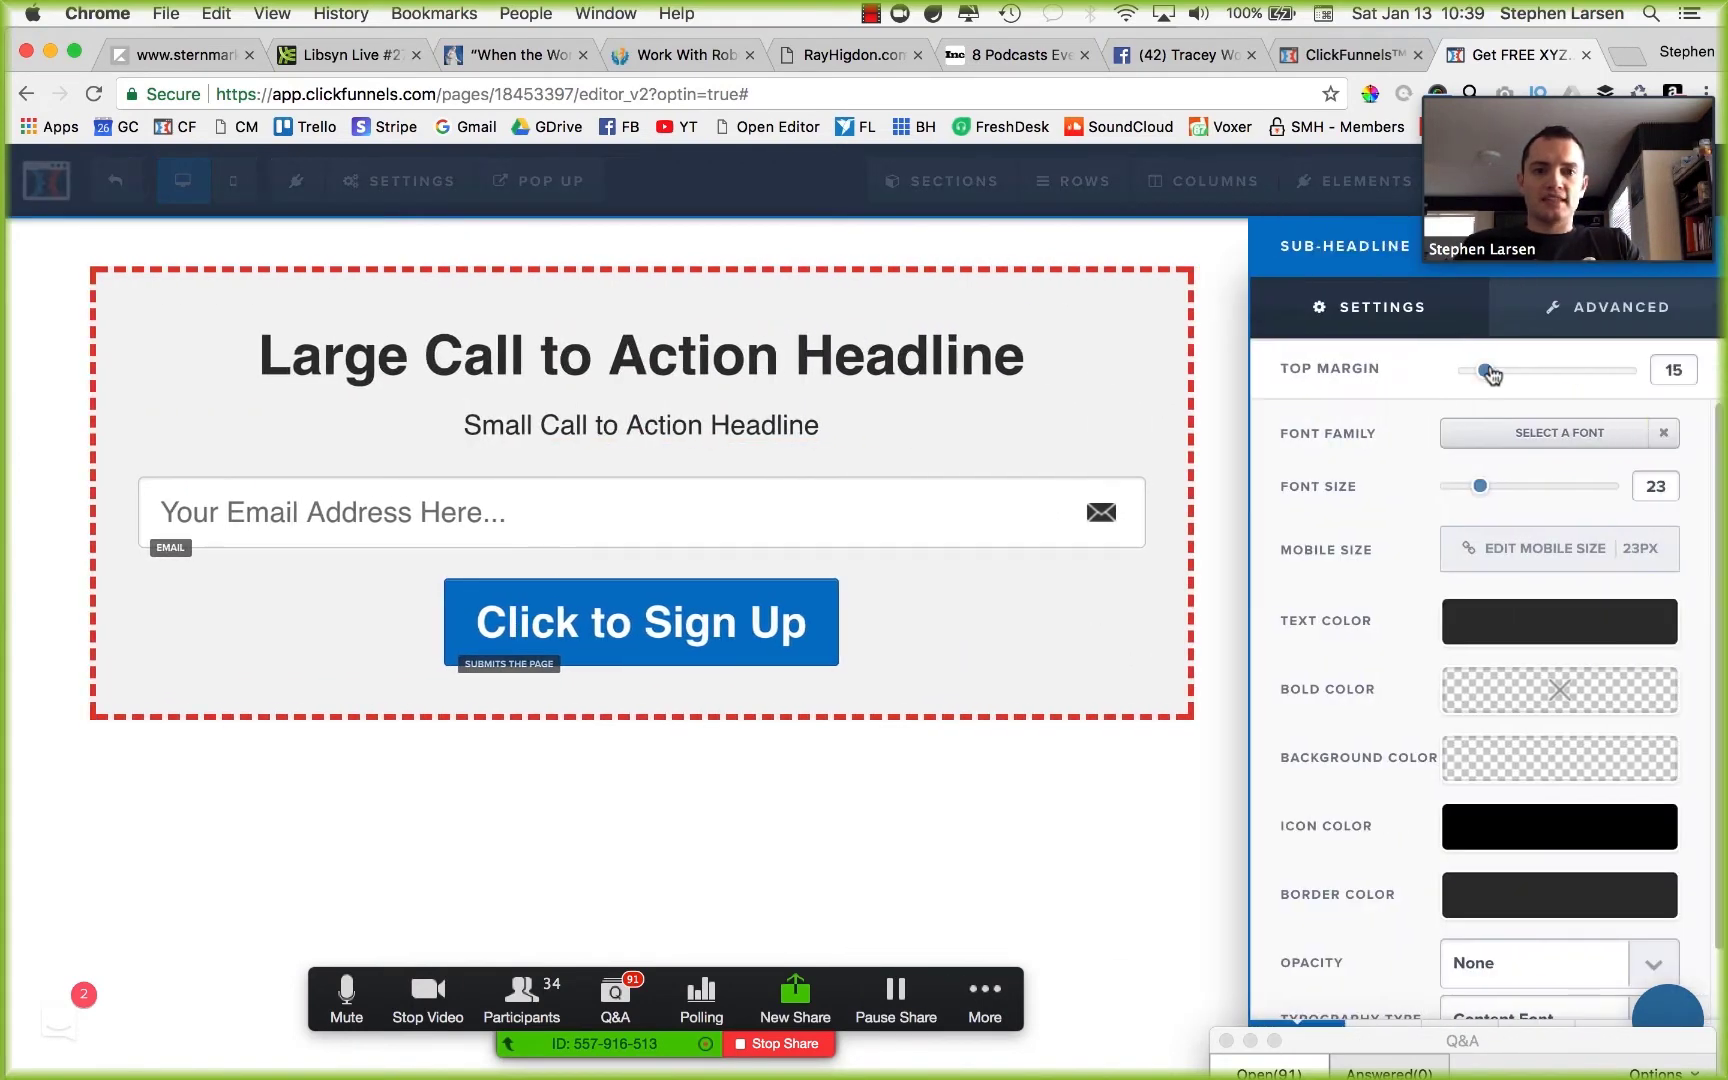
pyautogui.moveTo(1485, 370); pyautogui.dragTo(1460, 372)
pyautogui.click(1088, 792)
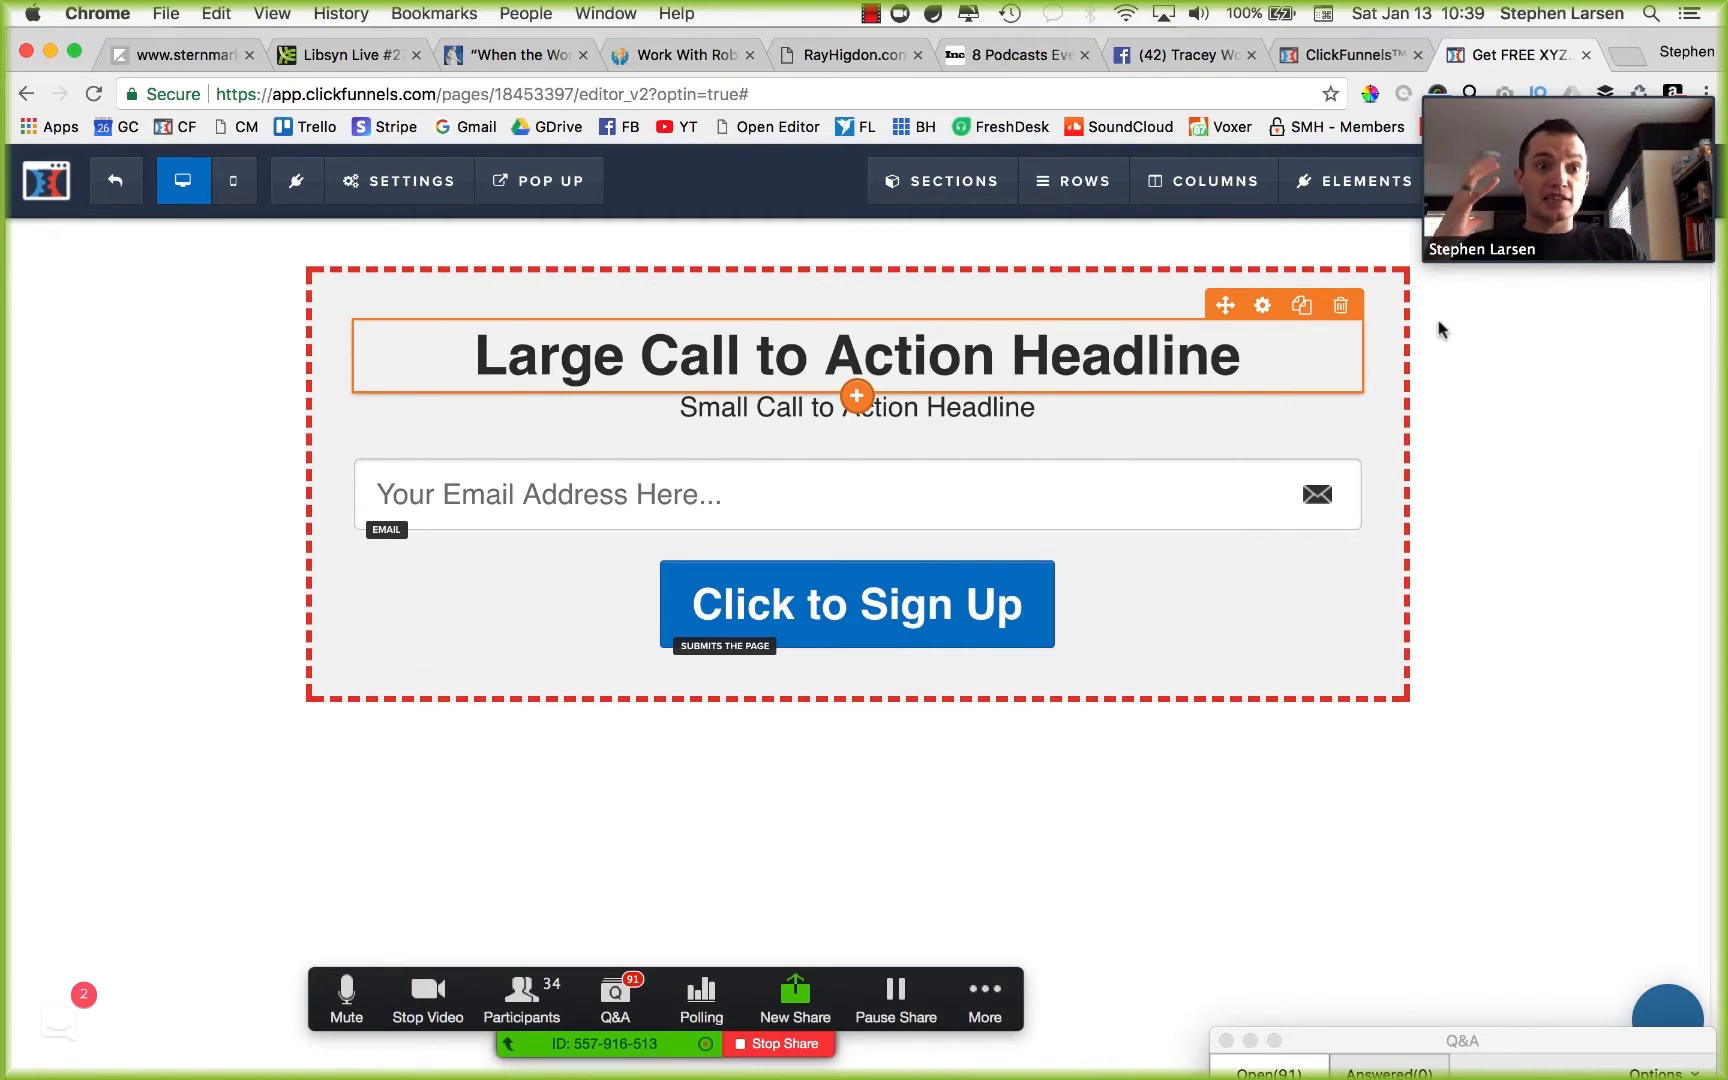
# Save the edited page.
pyautogui.moveTo(1543, 130); pyautogui.dragTo(1500, 456)
pyautogui.click(1655, 195)
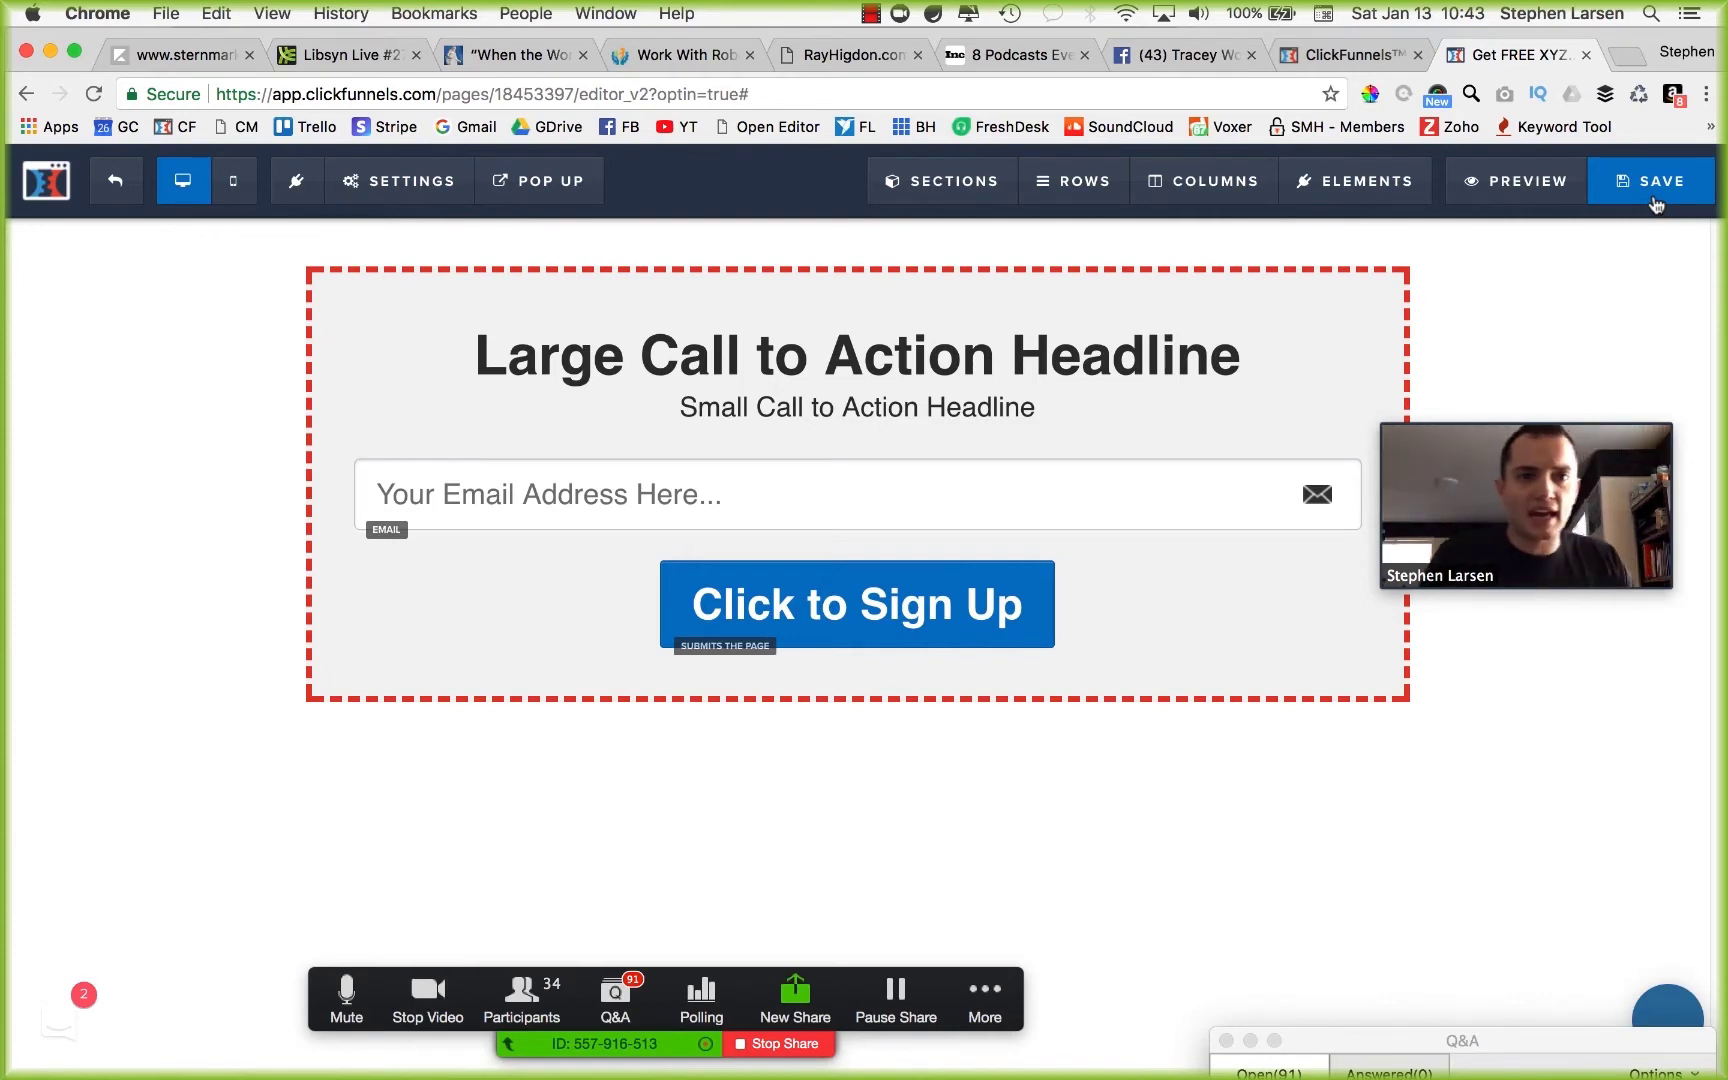
pyautogui.moveTo(1574, 396); pyautogui.dragTo(1610, 486)
# Apply the grey-and-white rough plaster image from page 2 of the image library as the row's background.
pyautogui.click(1247, 282)
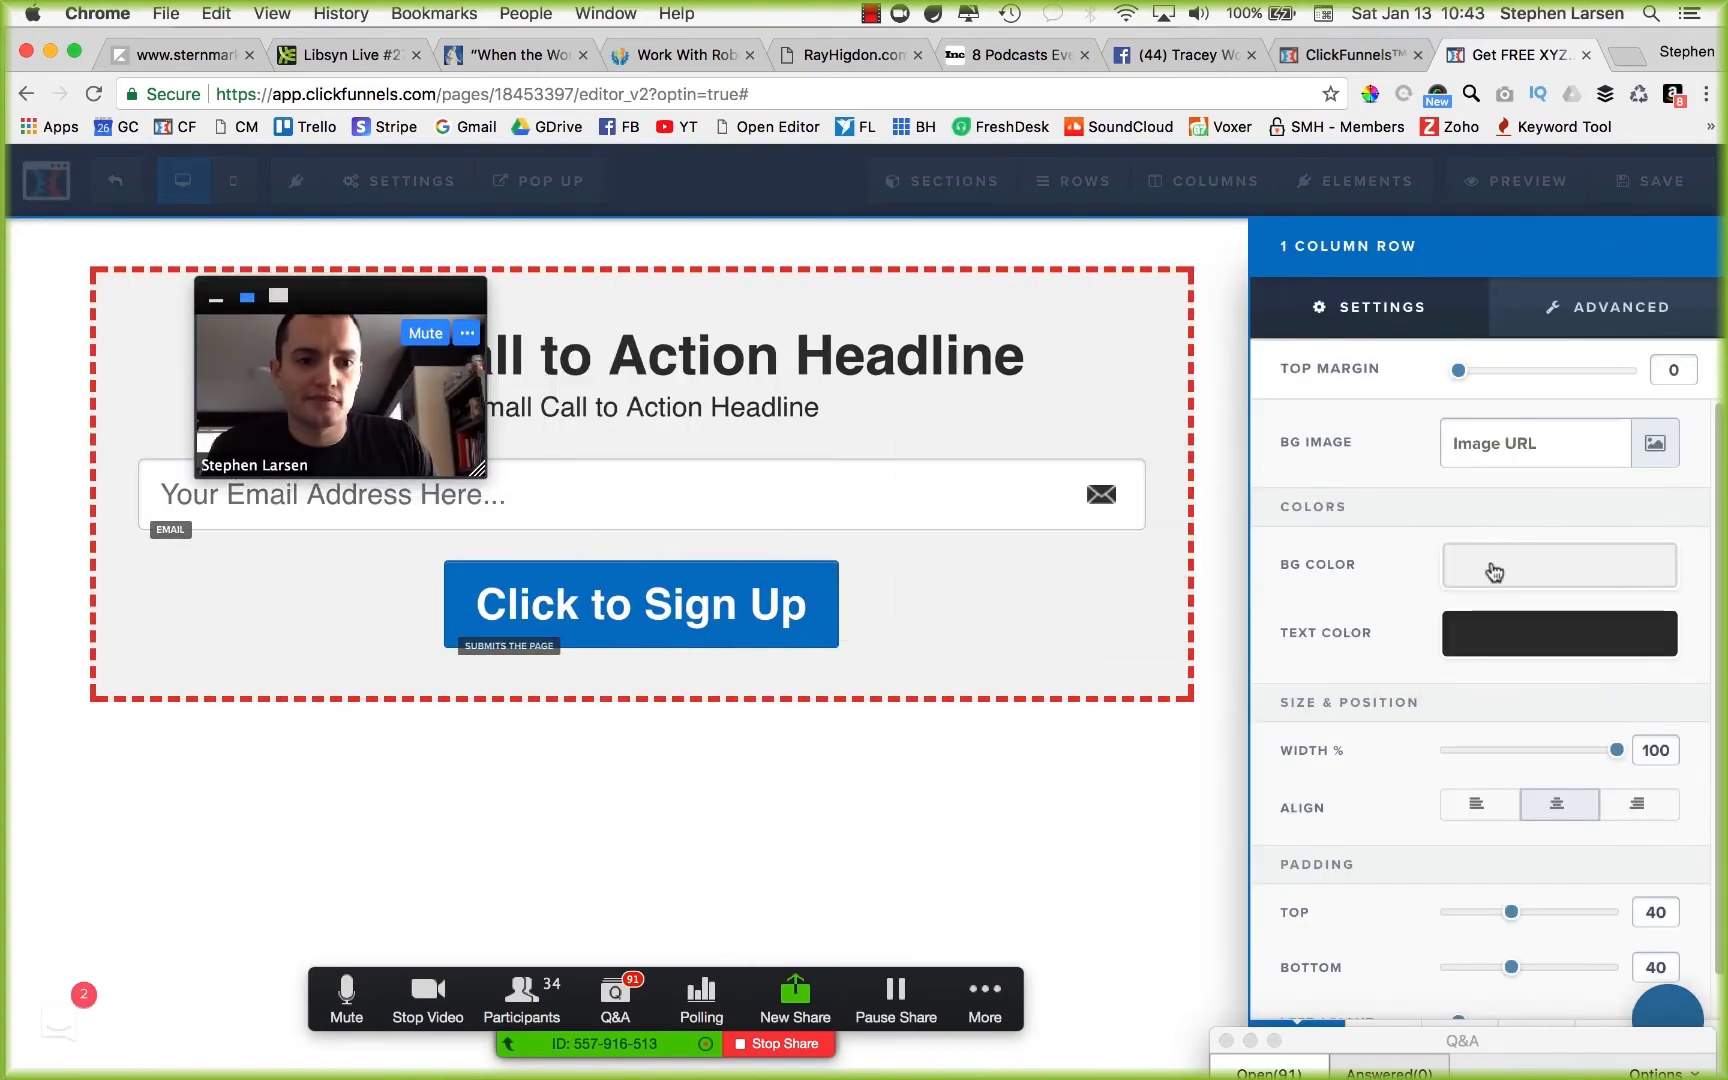
pyautogui.click(1490, 567)
pyautogui.click(1655, 443)
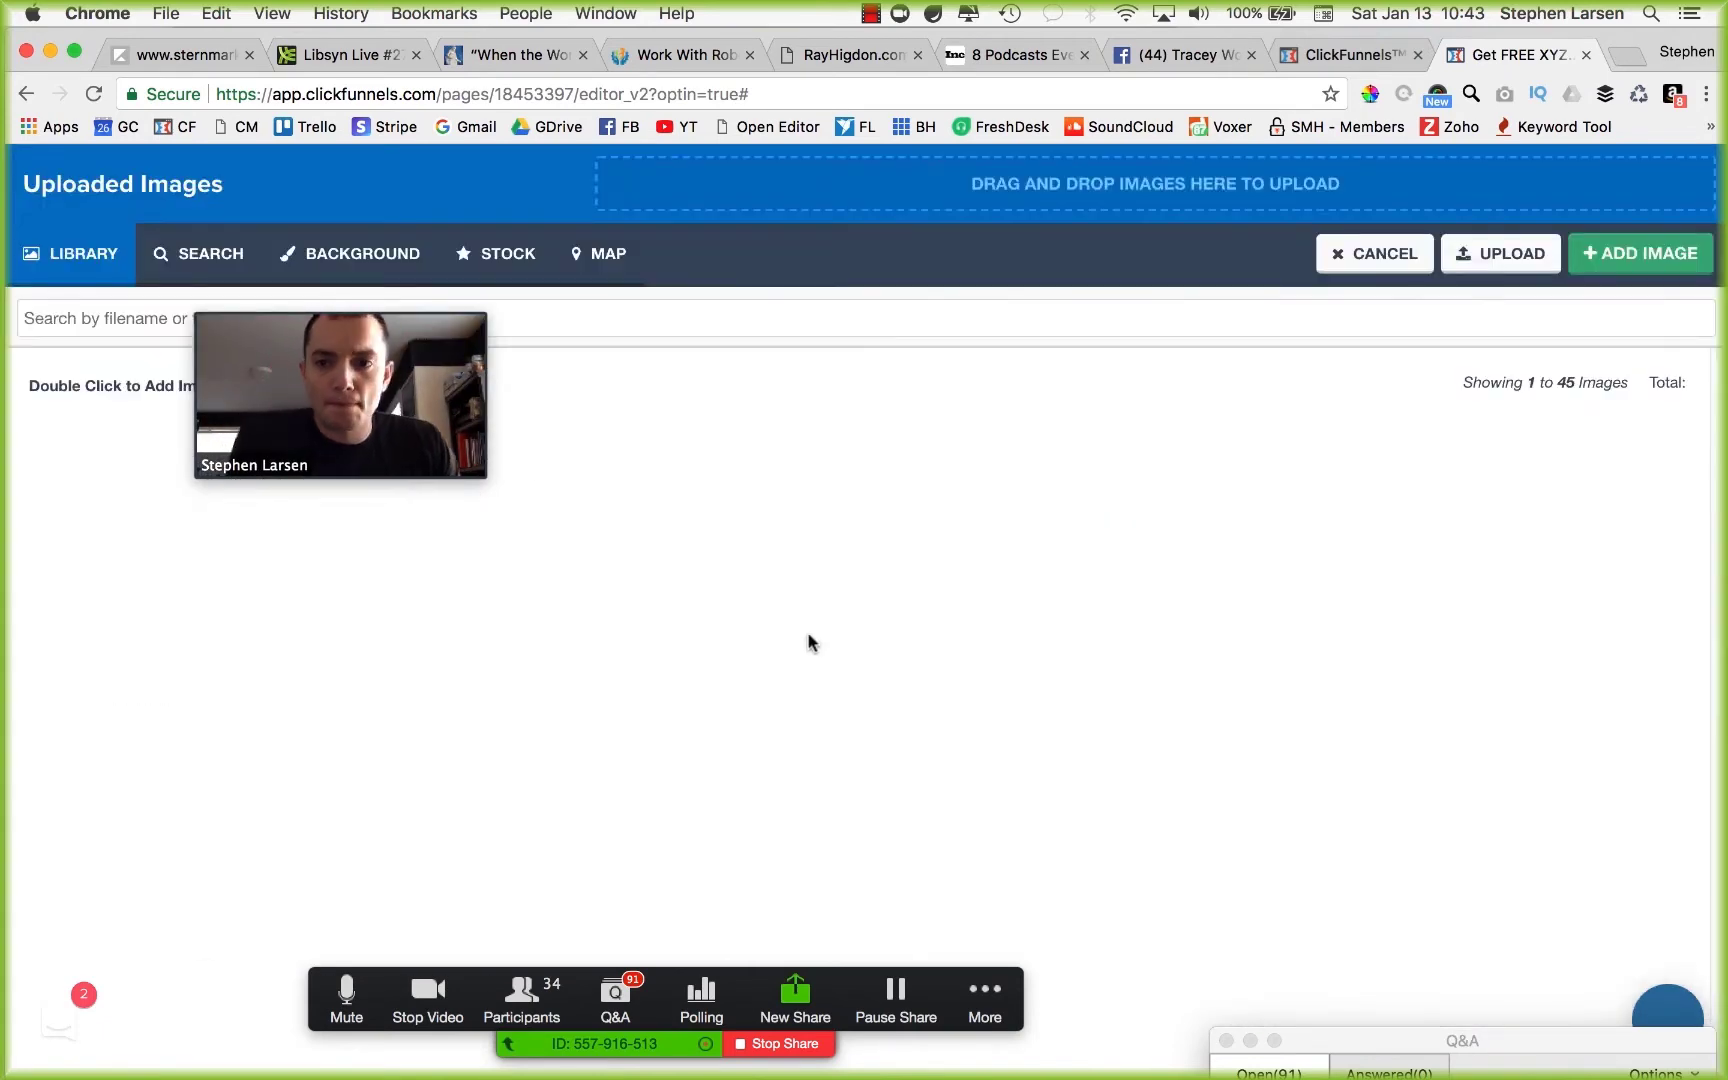
pyautogui.moveTo(416, 305); pyautogui.dragTo(1630, 65)
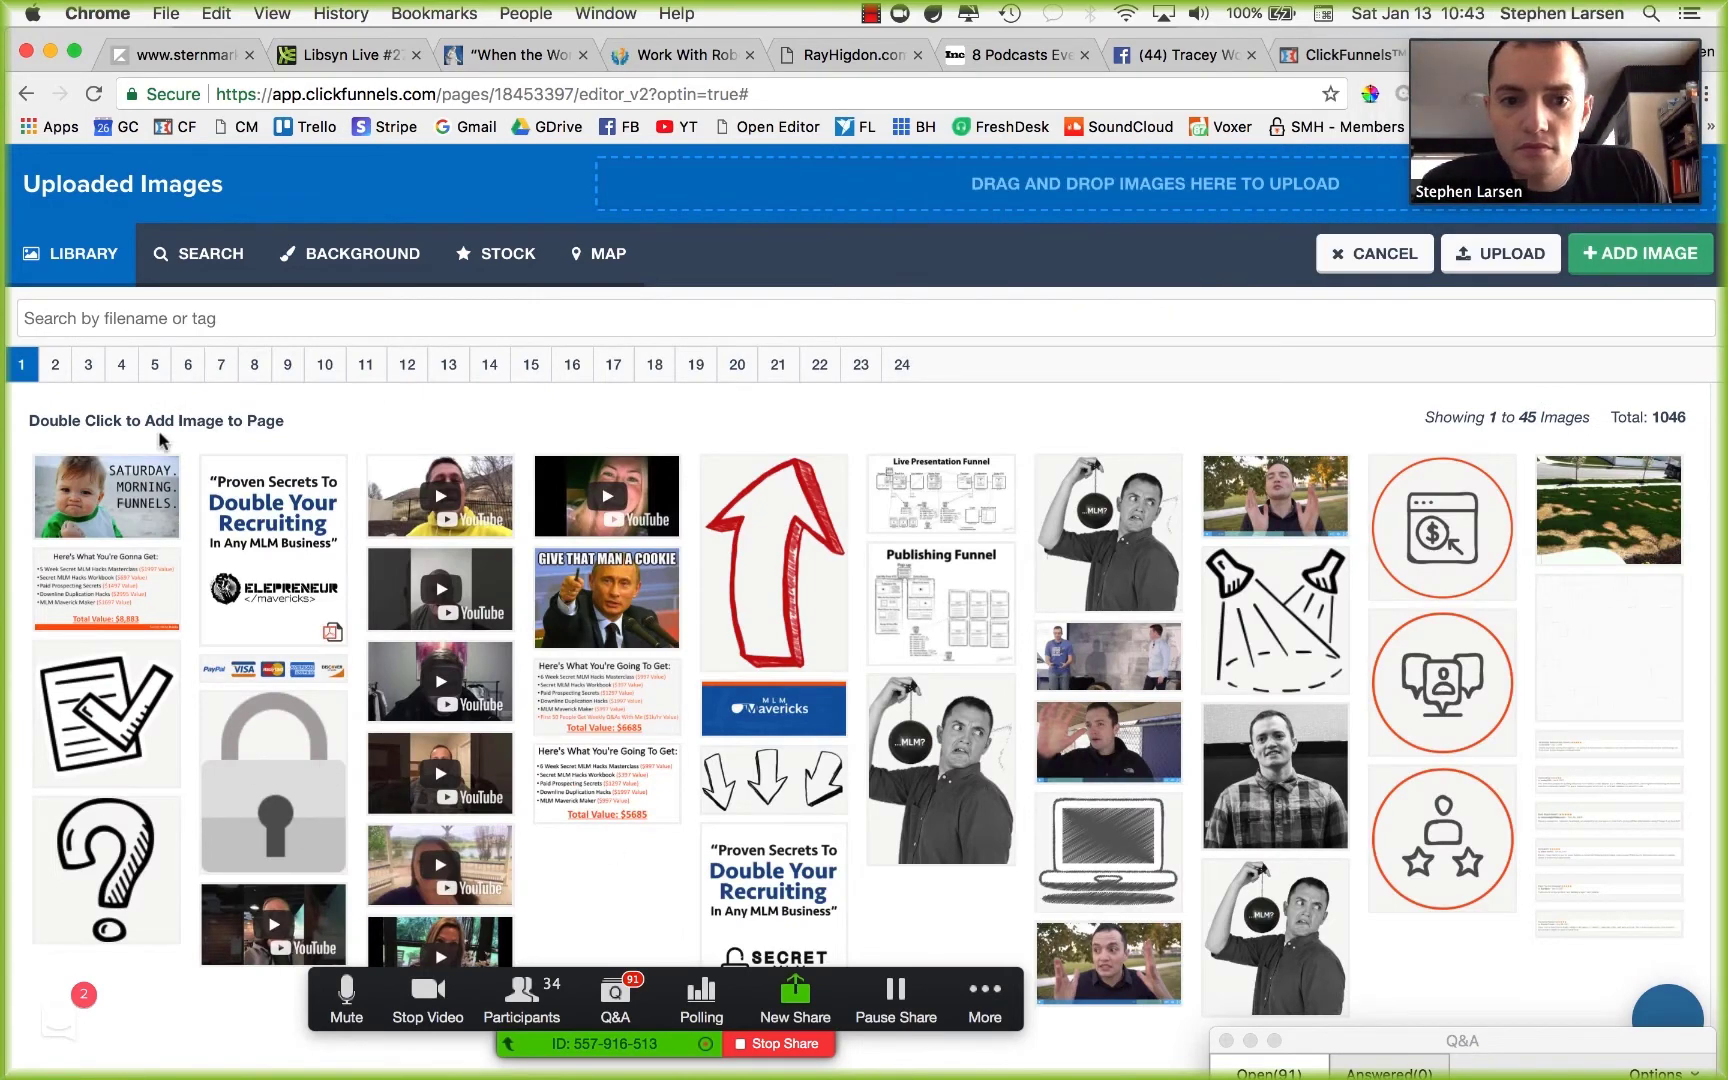
pyautogui.click(55, 364)
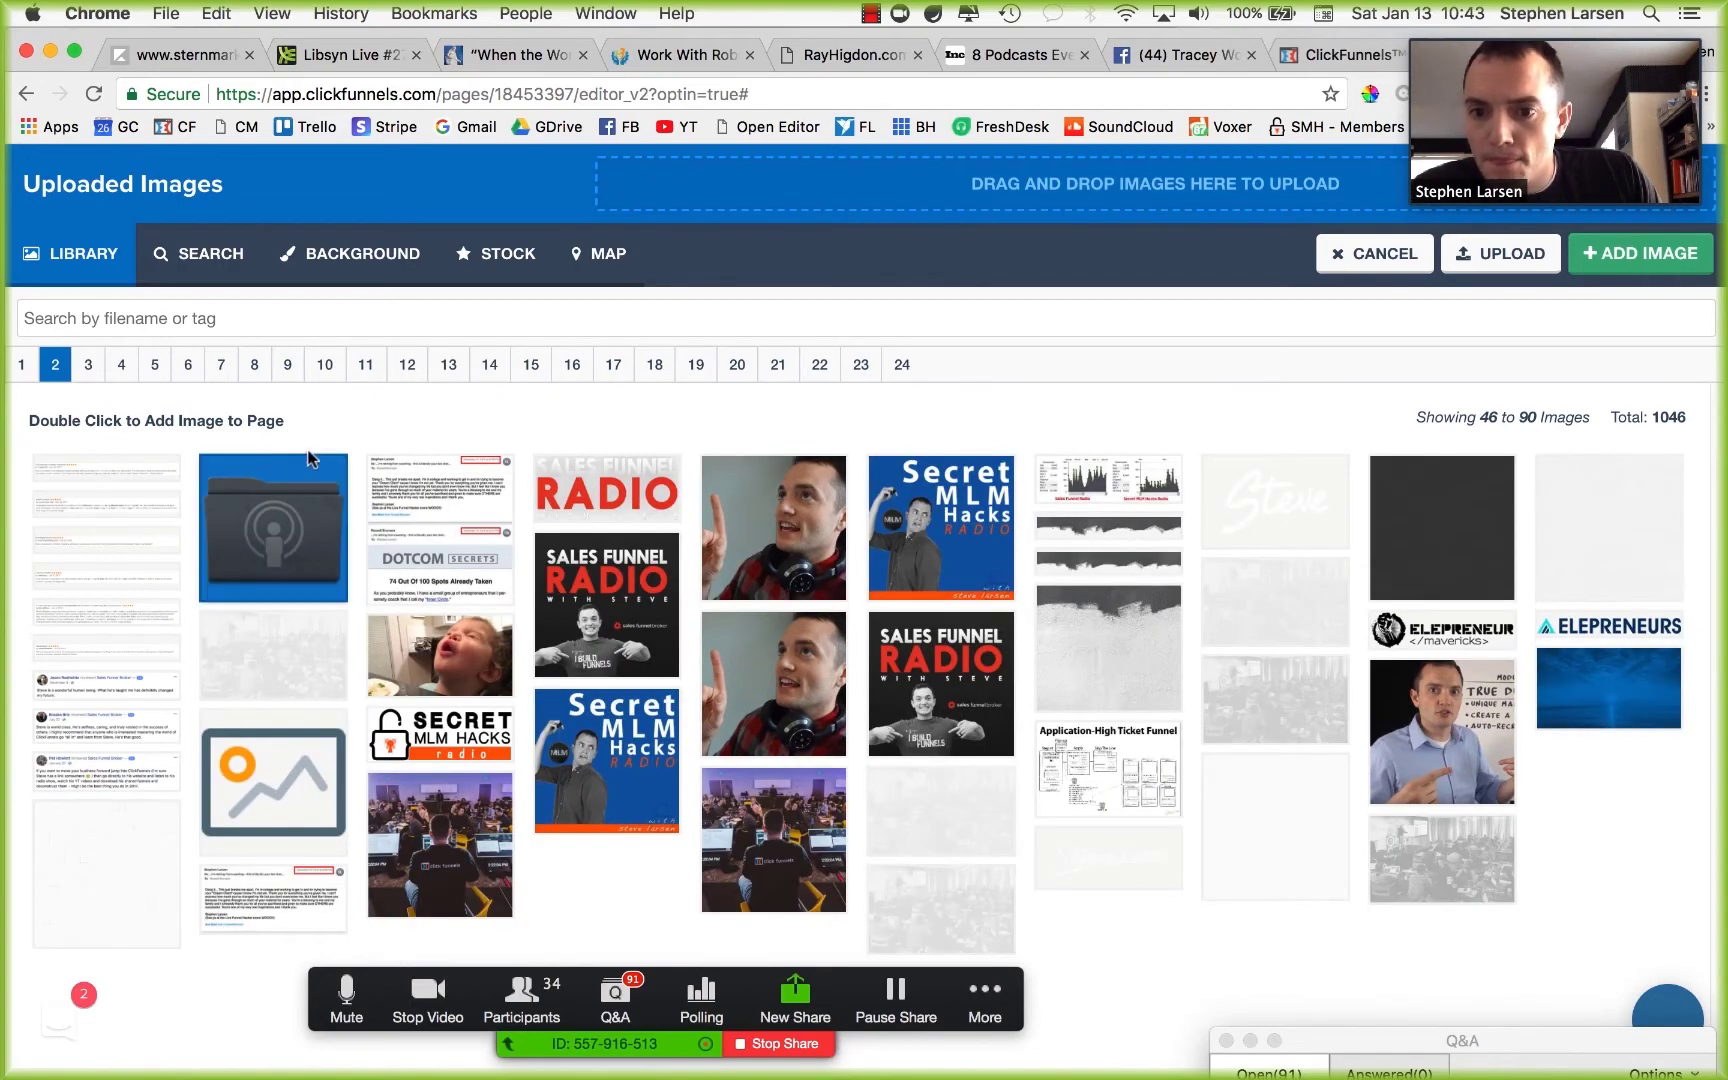
pyautogui.doubleClick(1108, 658)
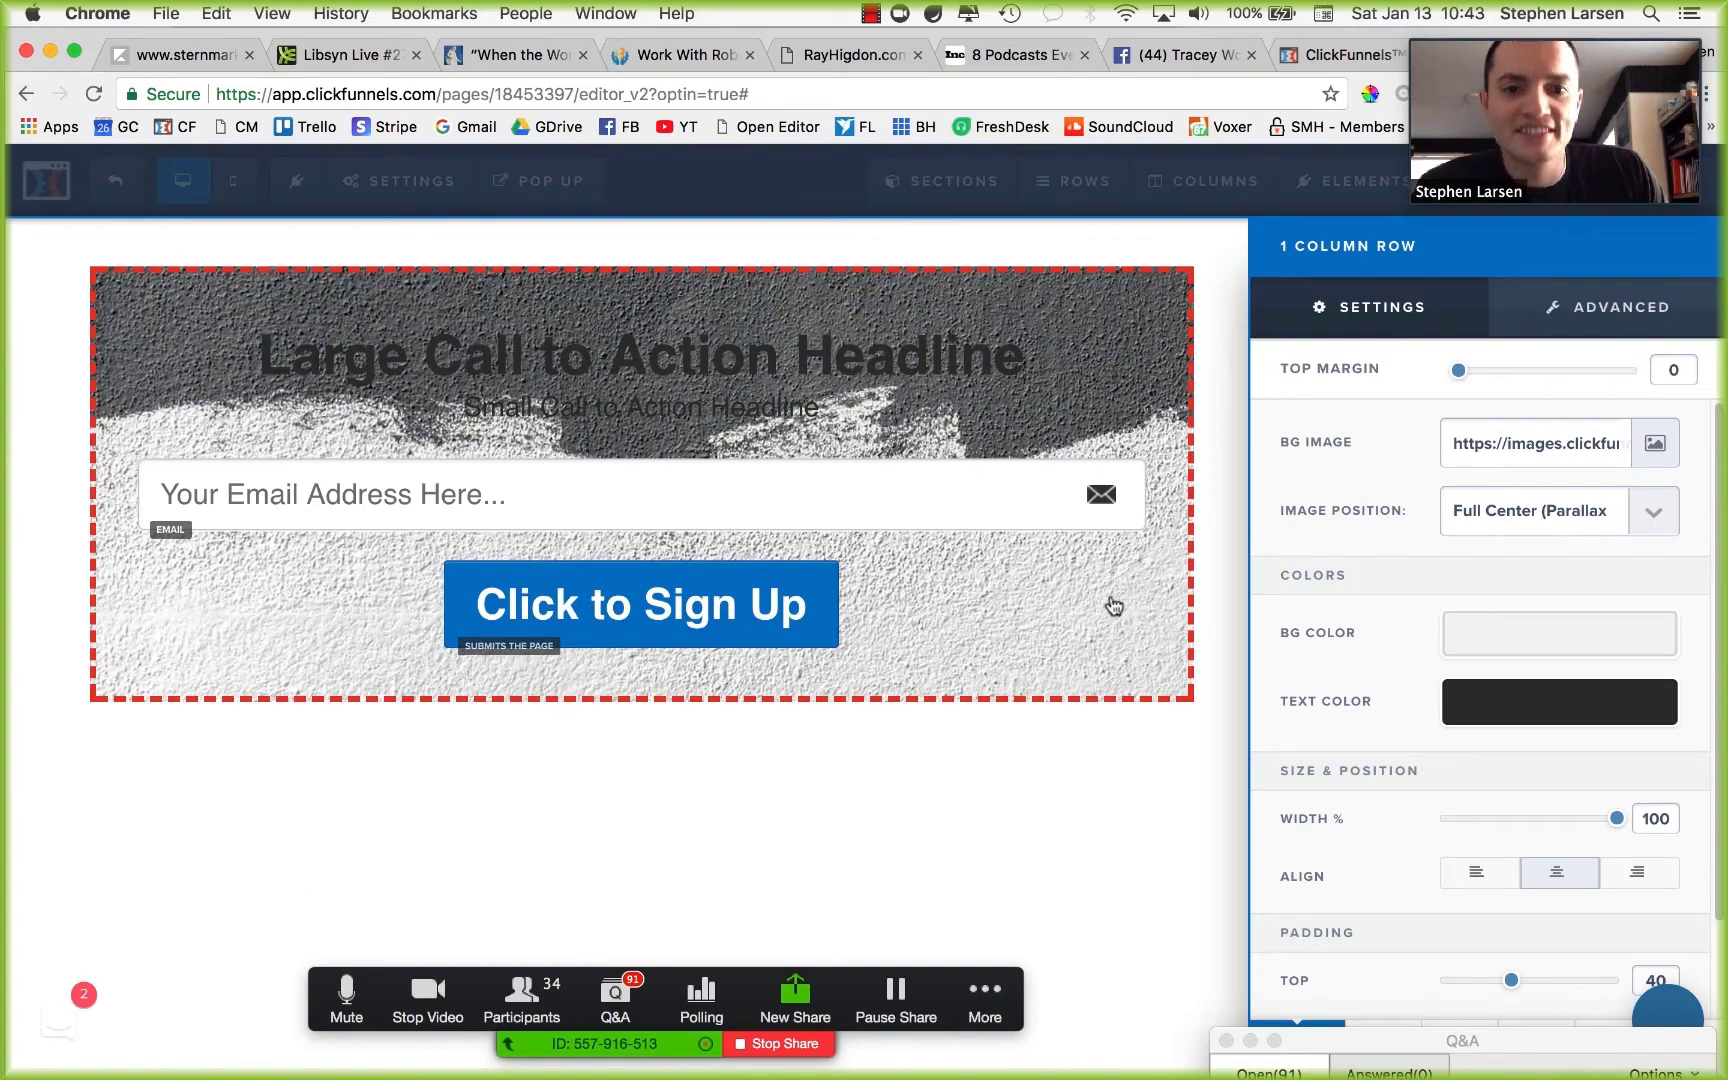
# Replace the row's background with the pale textured image from library page 3 and set its position to Repeat.
pyautogui.click(1655, 443)
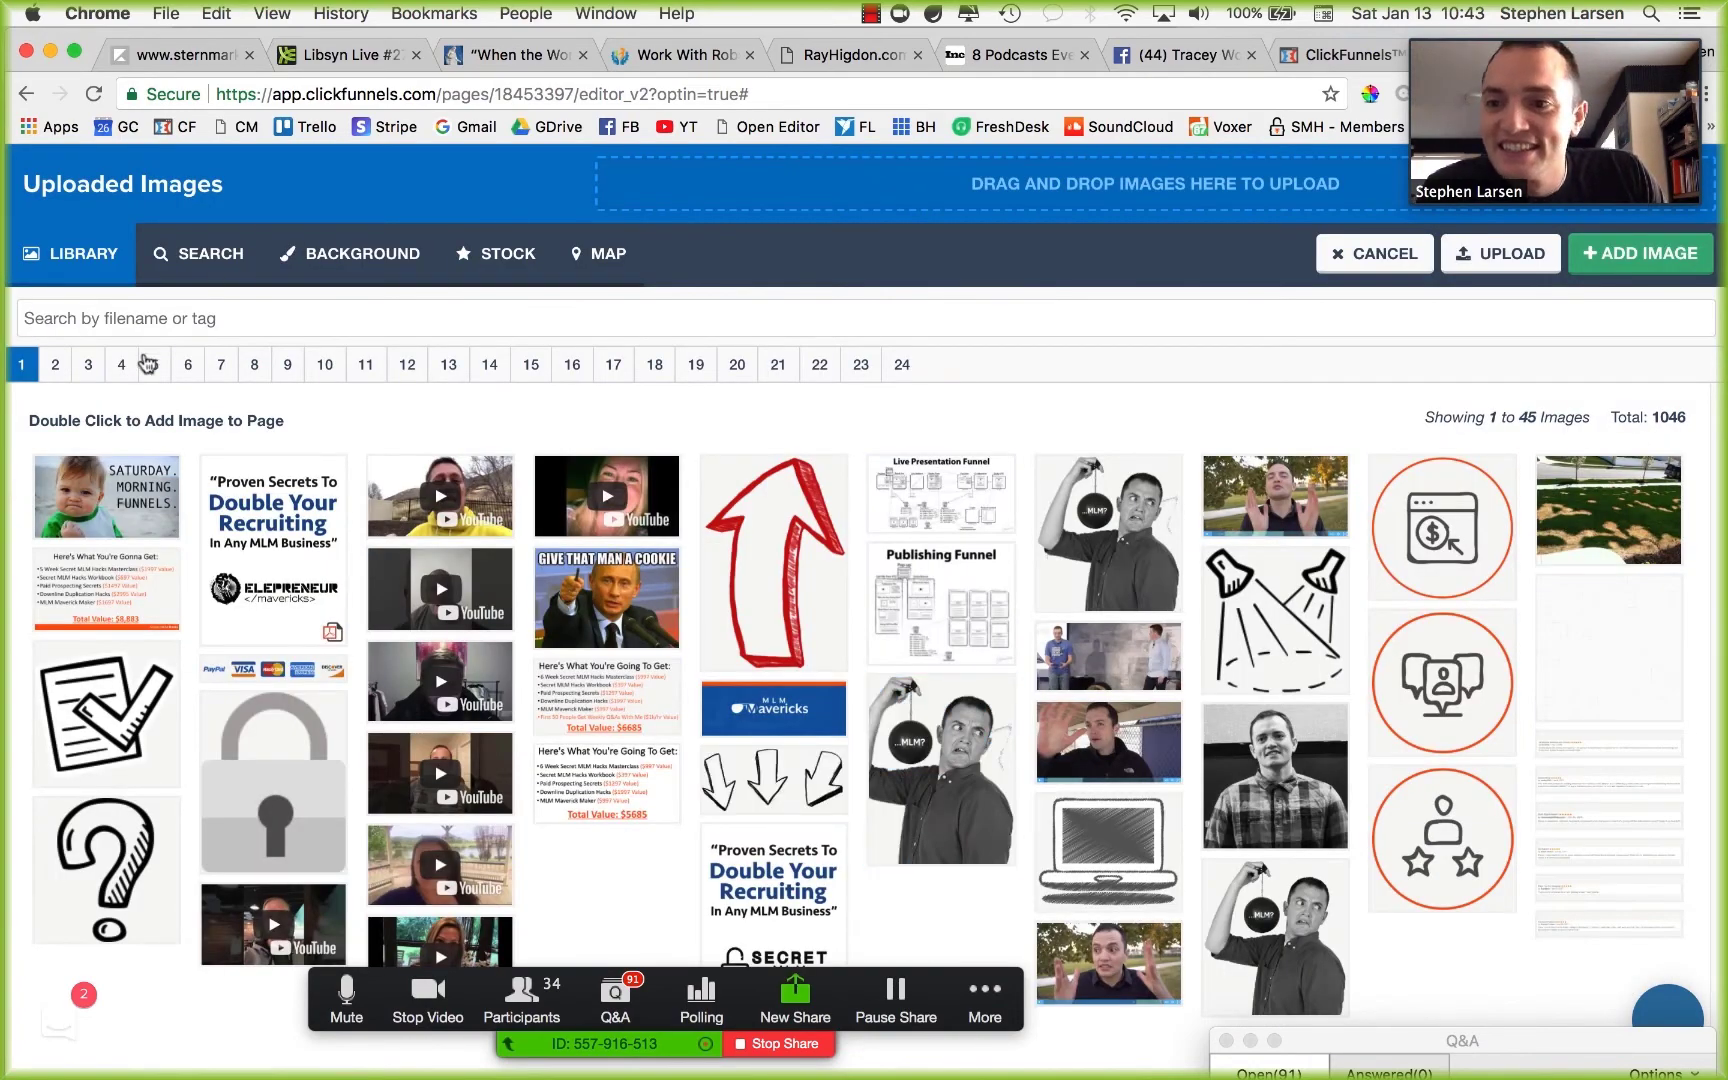
pyautogui.click(88, 365)
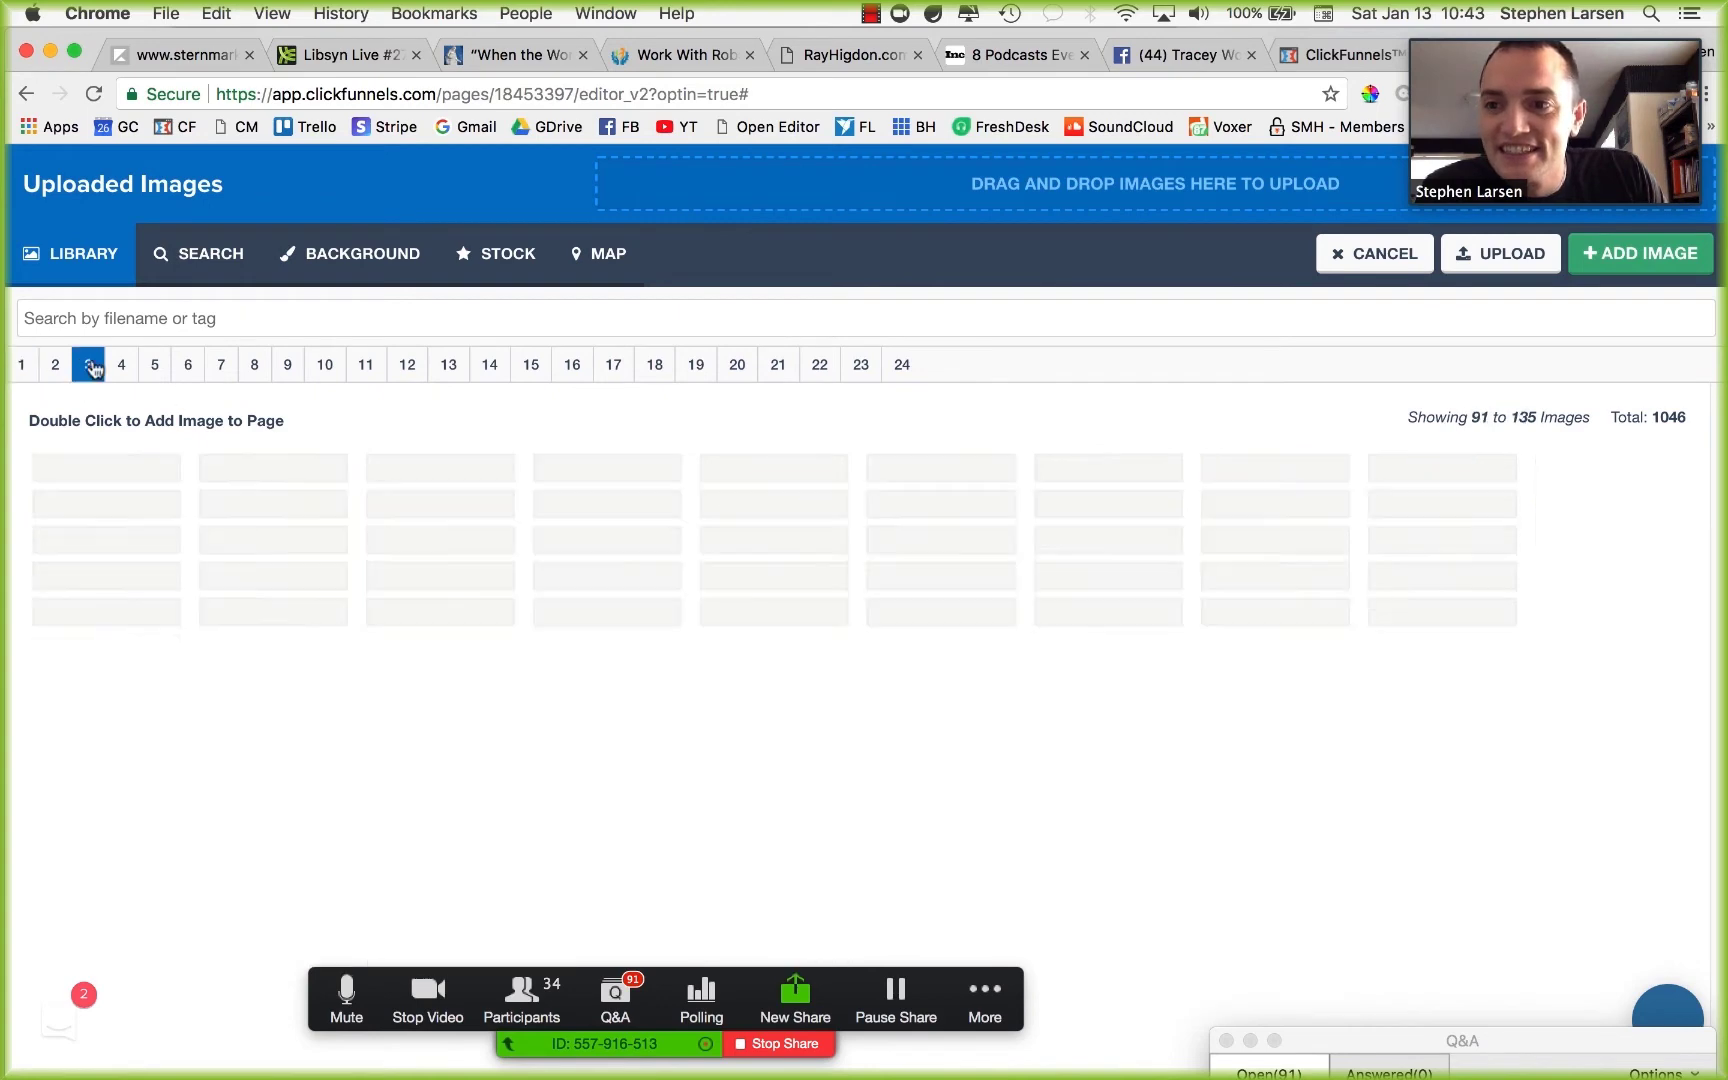
pyautogui.click(340, 262)
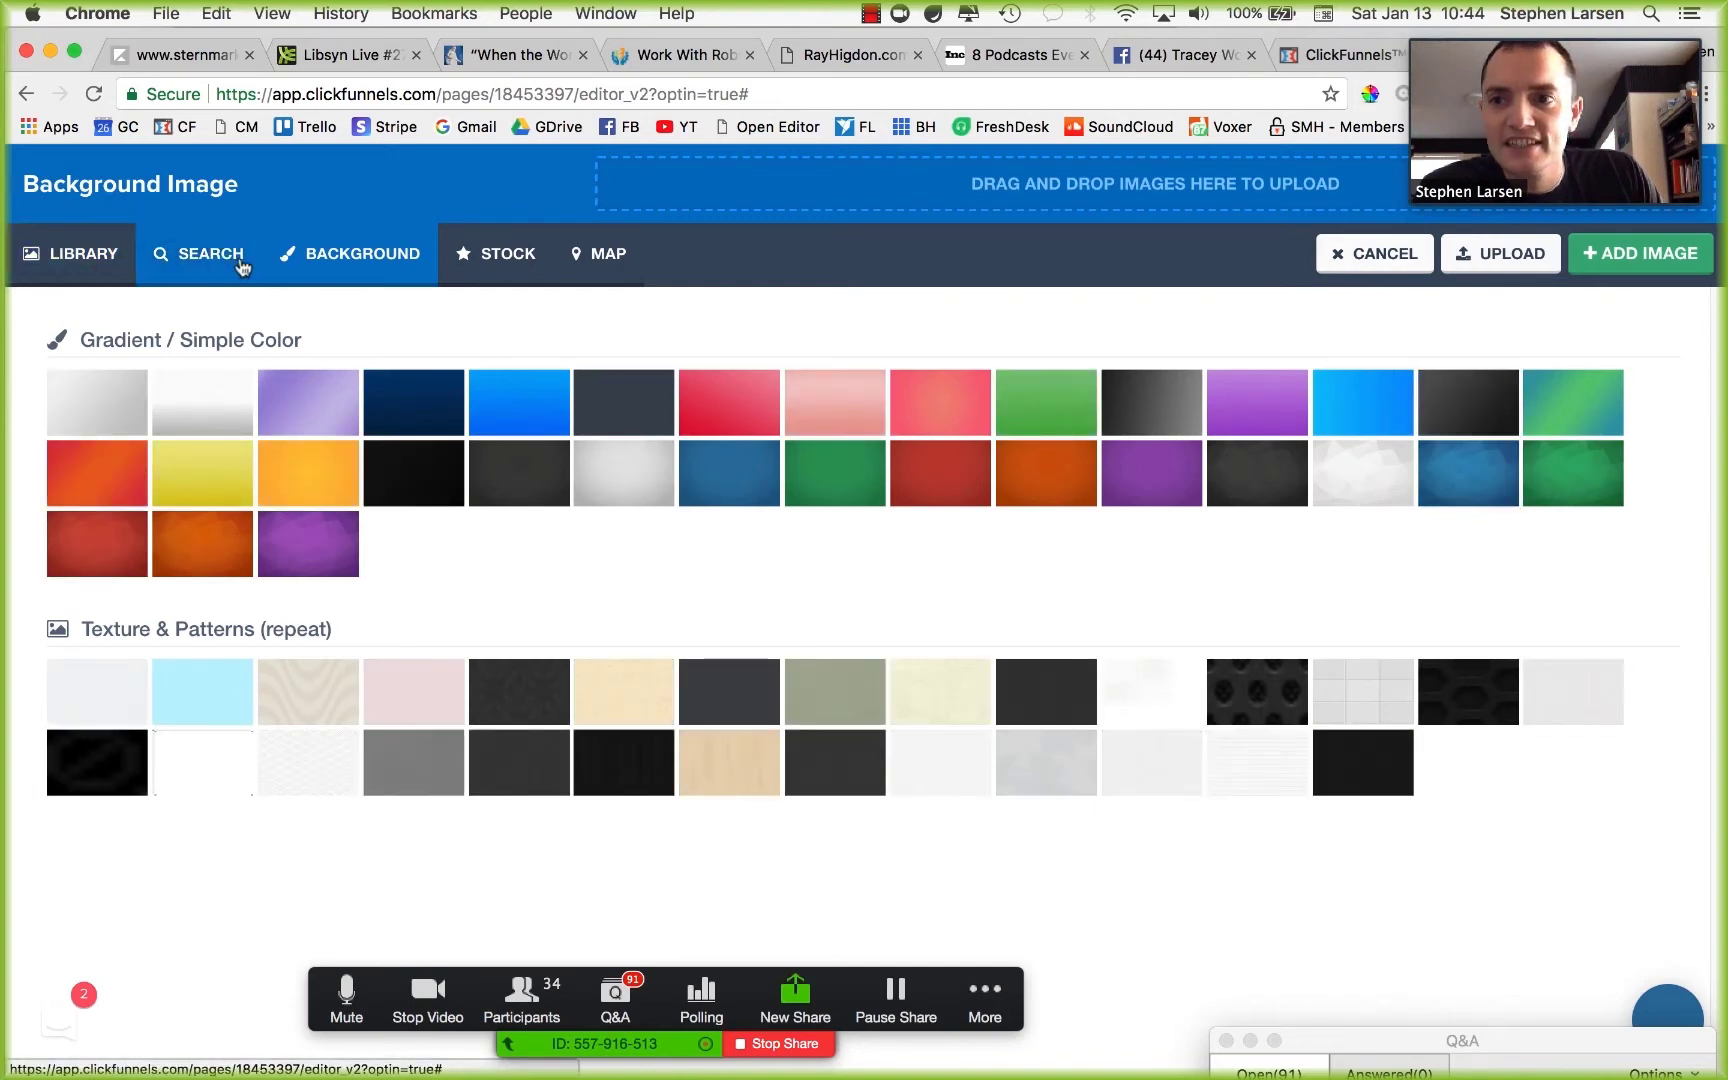
pyautogui.click(66, 265)
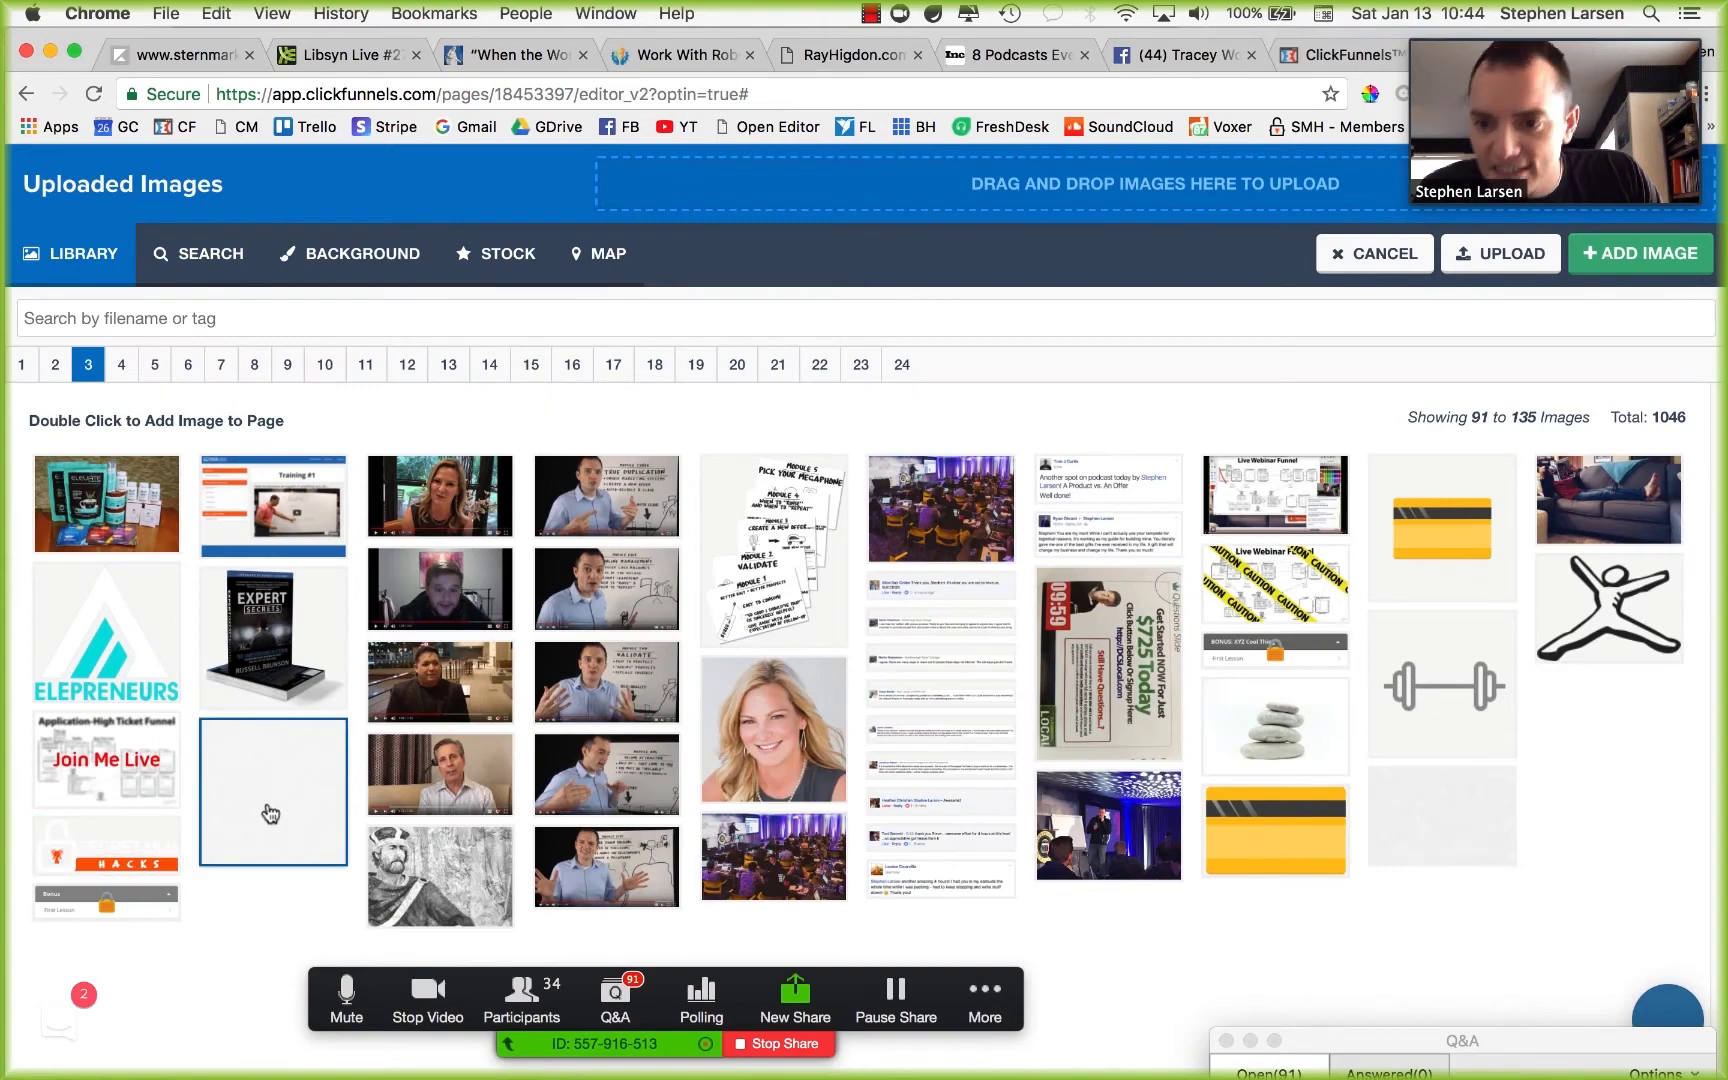
pyautogui.doubleClick(268, 812)
pyautogui.click(1612, 515)
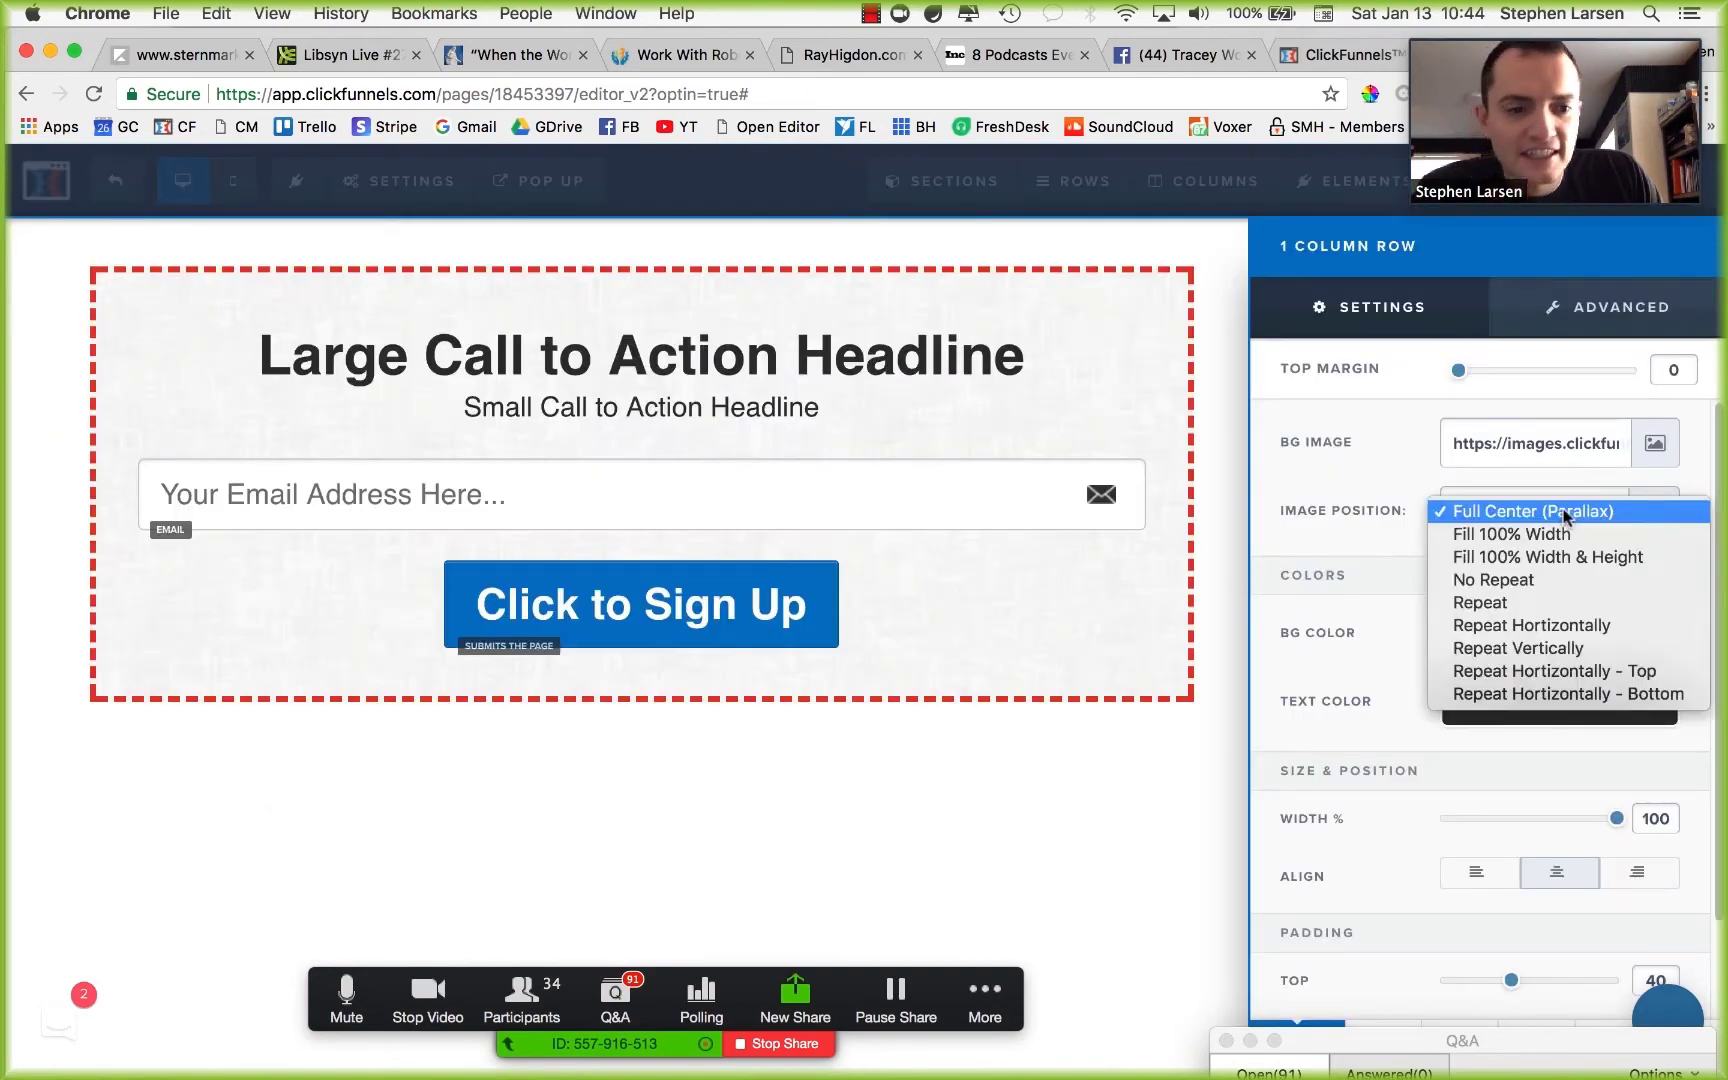
pyautogui.click(1547, 603)
pyautogui.click(1010, 825)
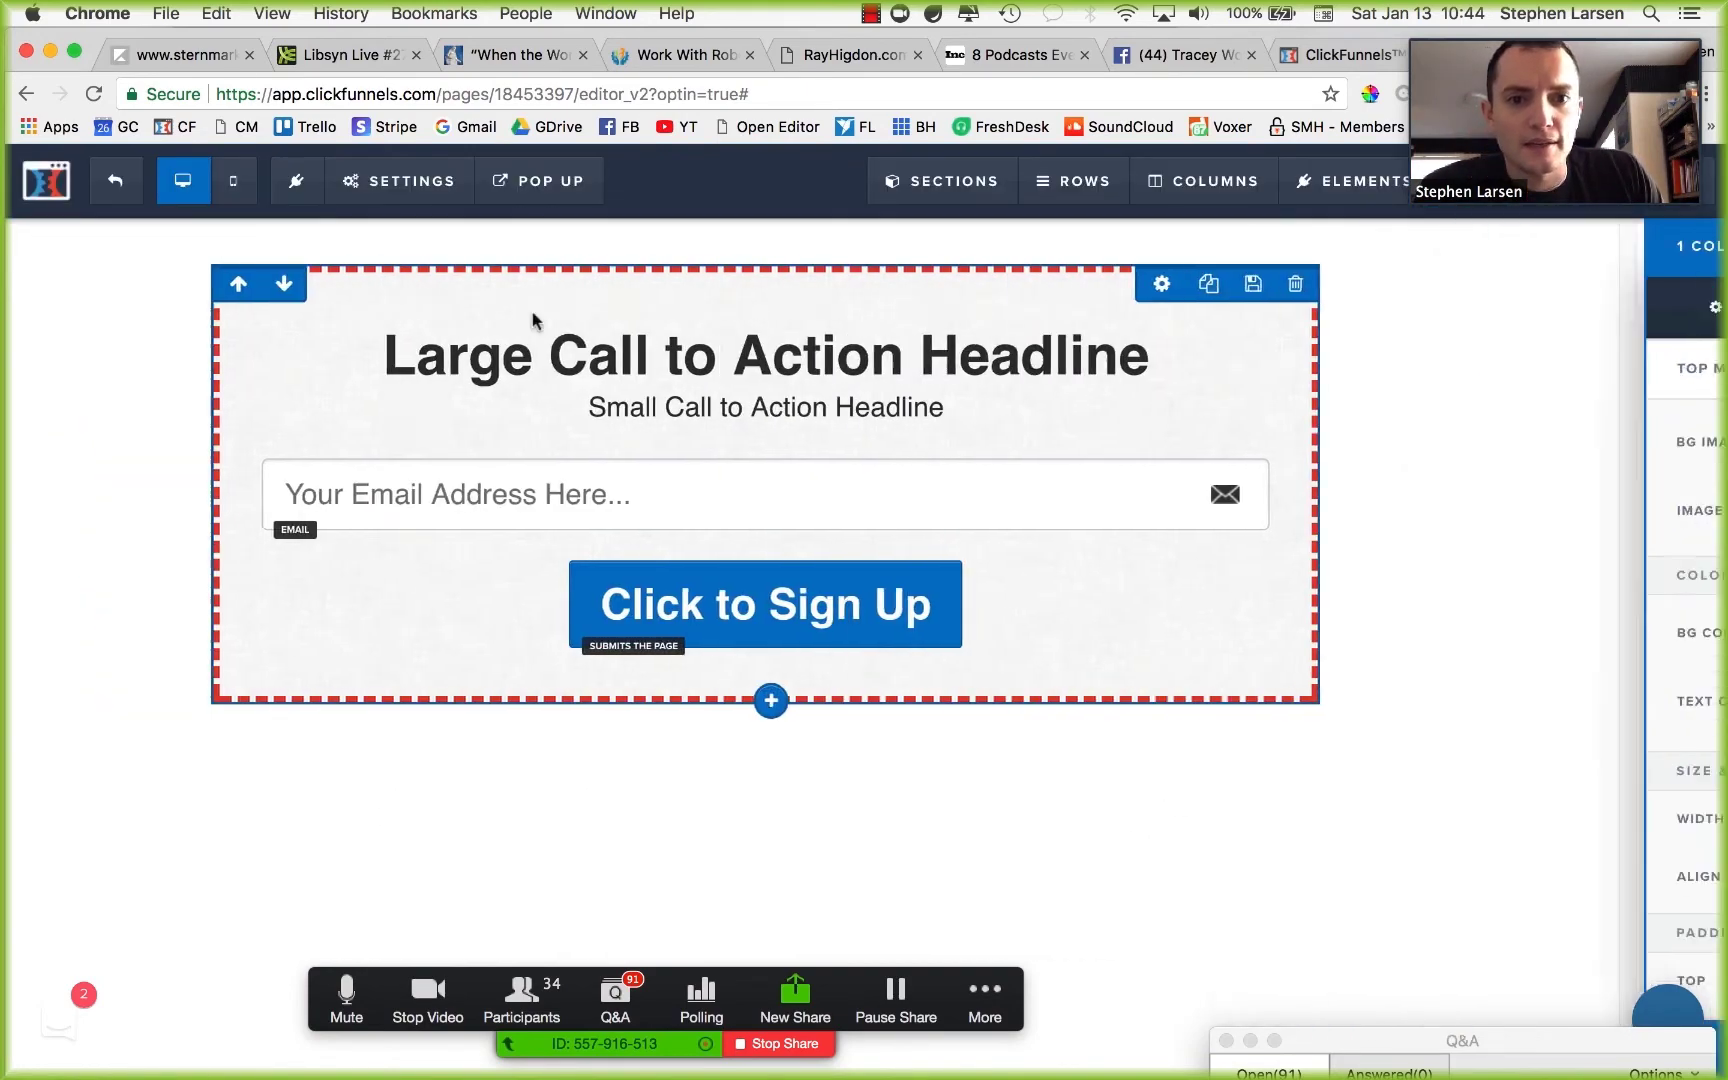
# Set the whole page's background image to the preset dark navy gradient.
pyautogui.moveTo(372, 185)
pyautogui.click(405, 427)
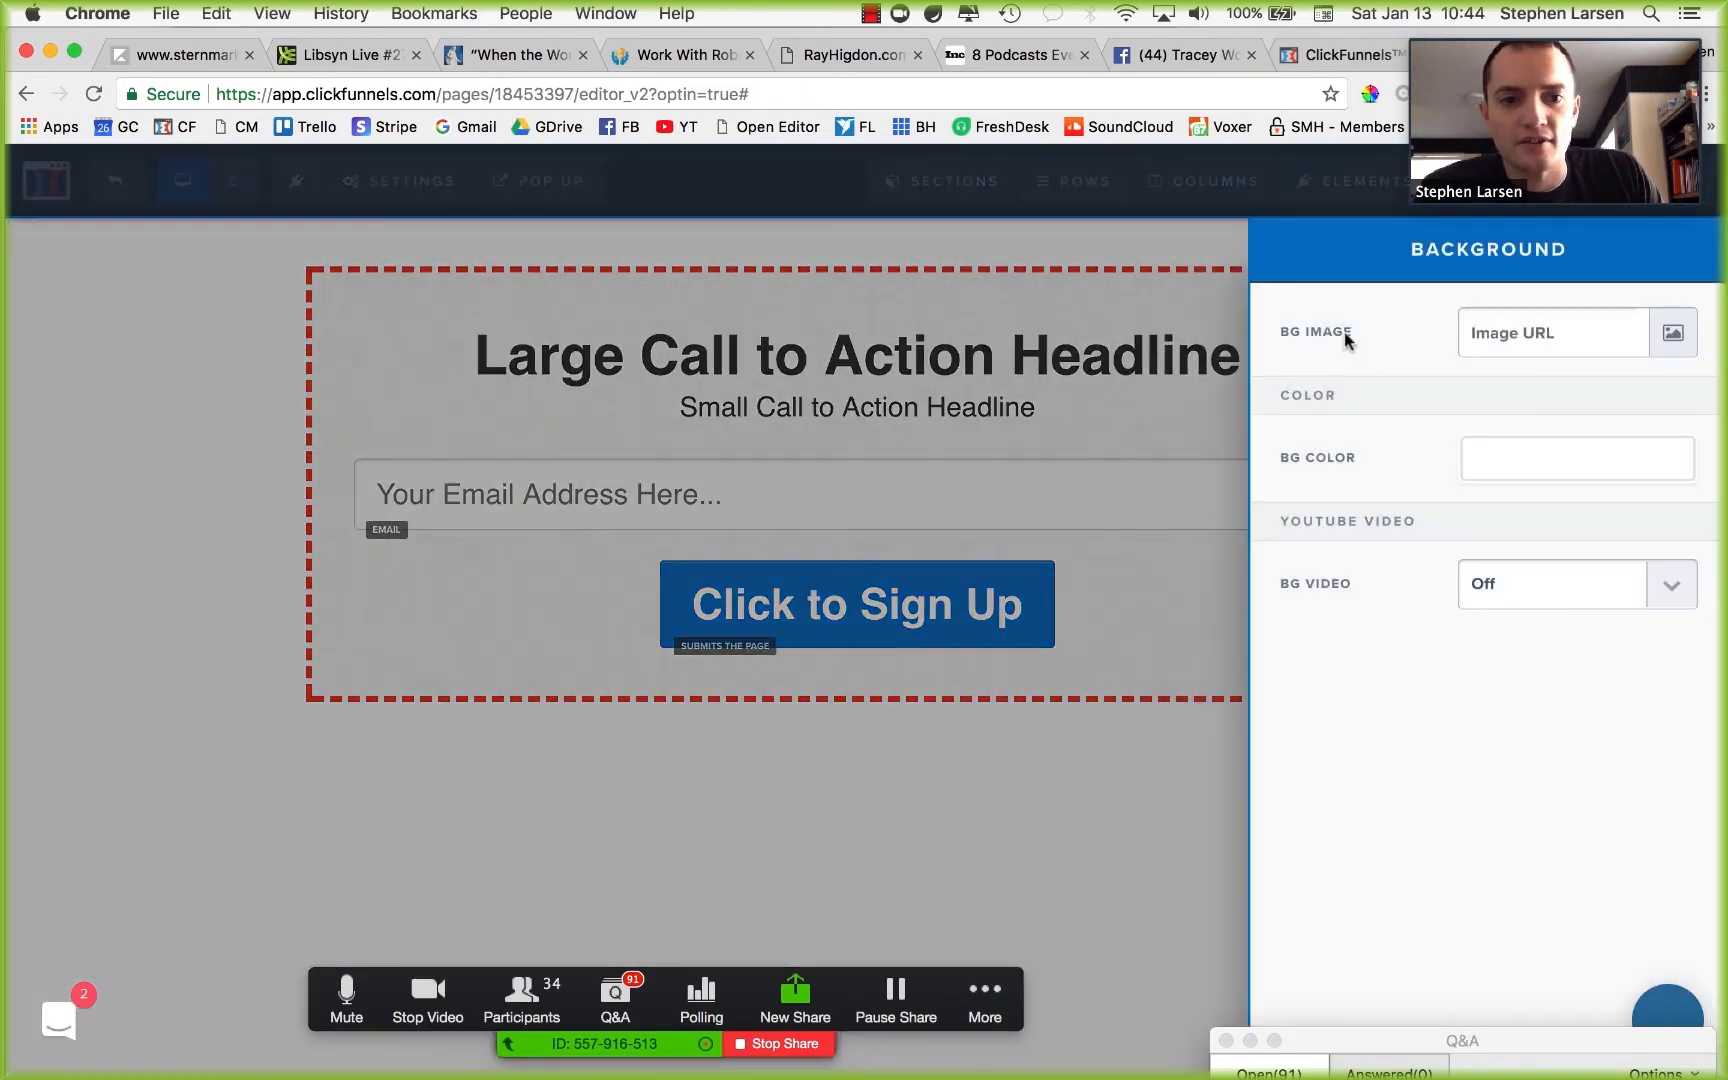
pyautogui.click(1650, 350)
pyautogui.click(370, 262)
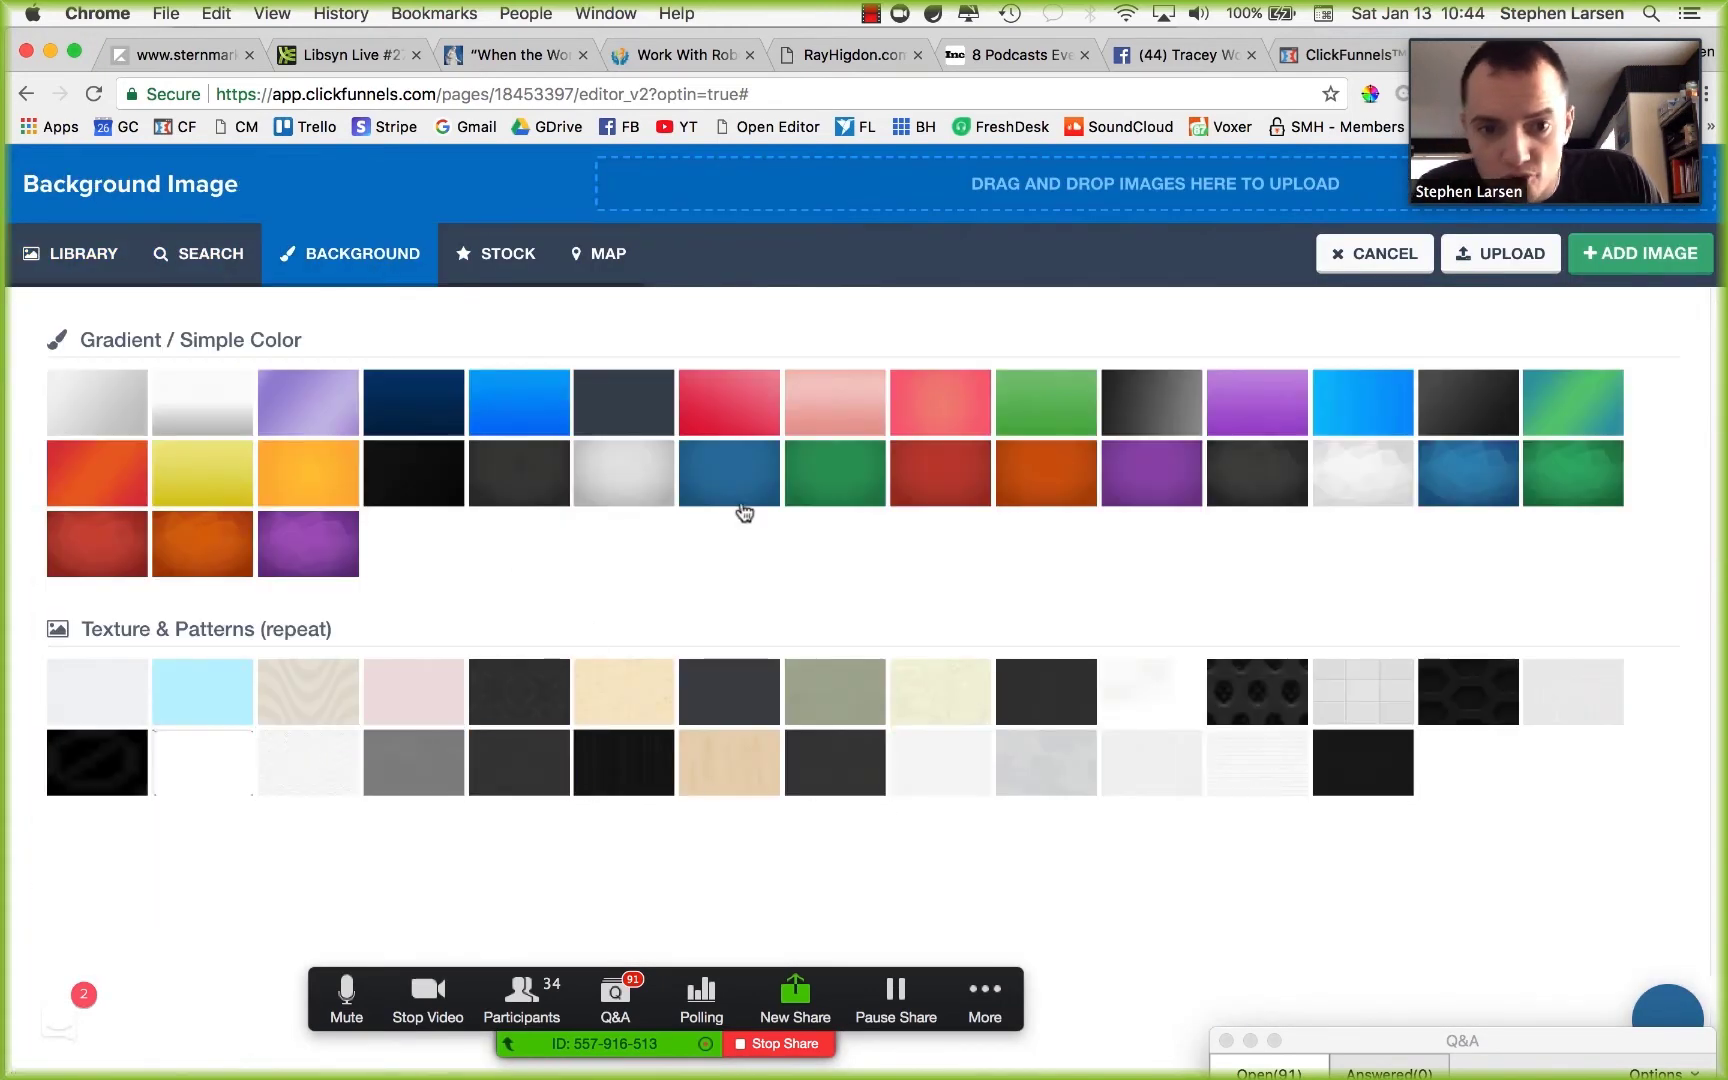
pyautogui.click(412, 420)
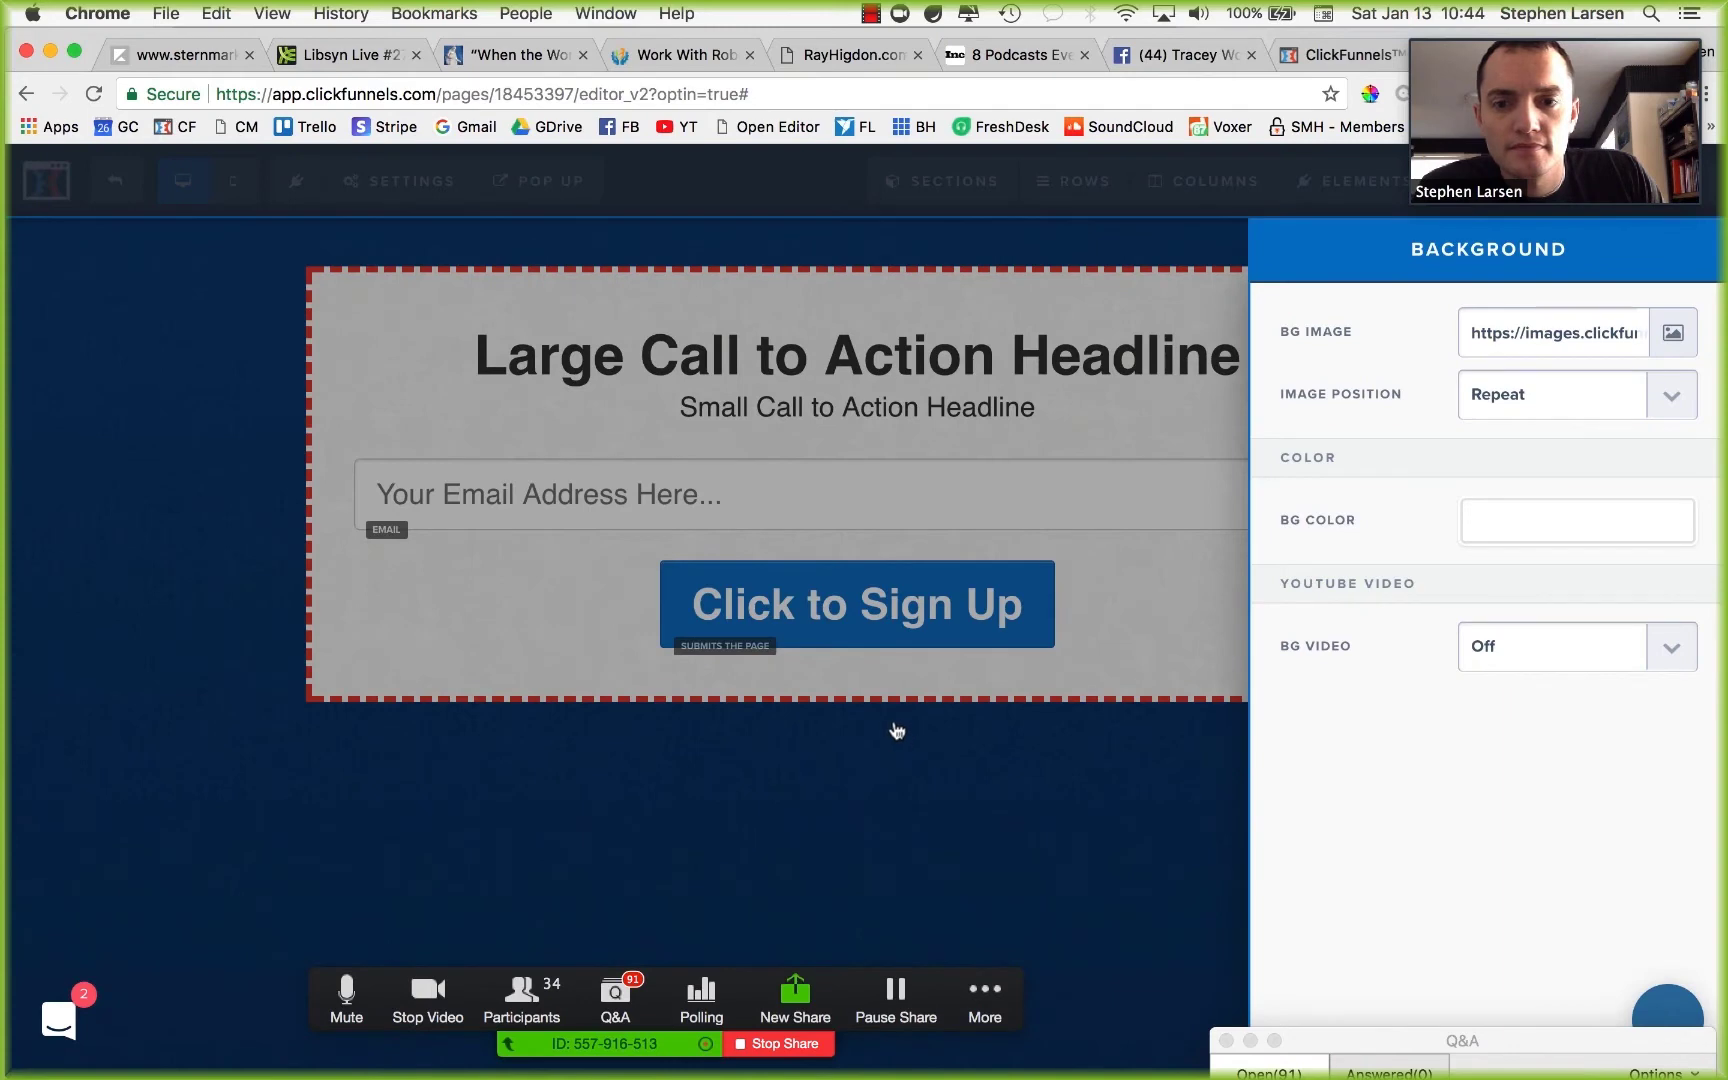
# Replace the whole page's background image with the preset plain dark slate colour.
pyautogui.click(1673, 332)
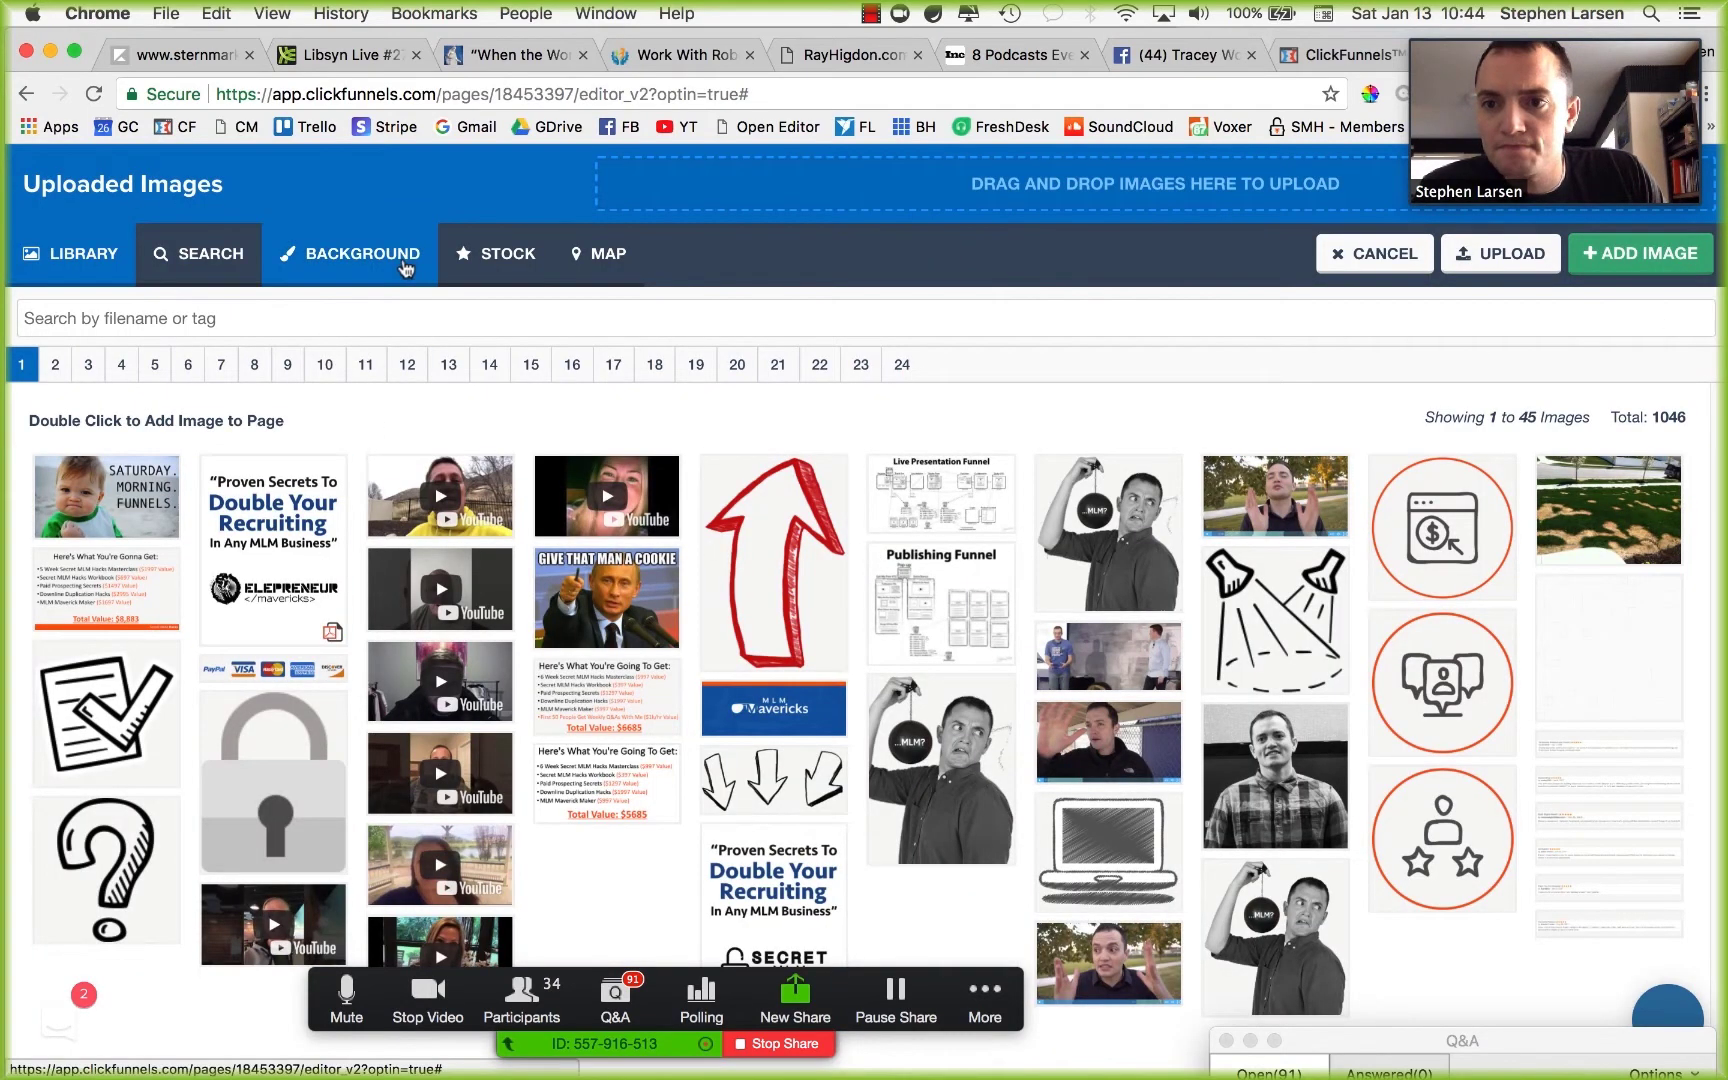
pyautogui.click(348, 254)
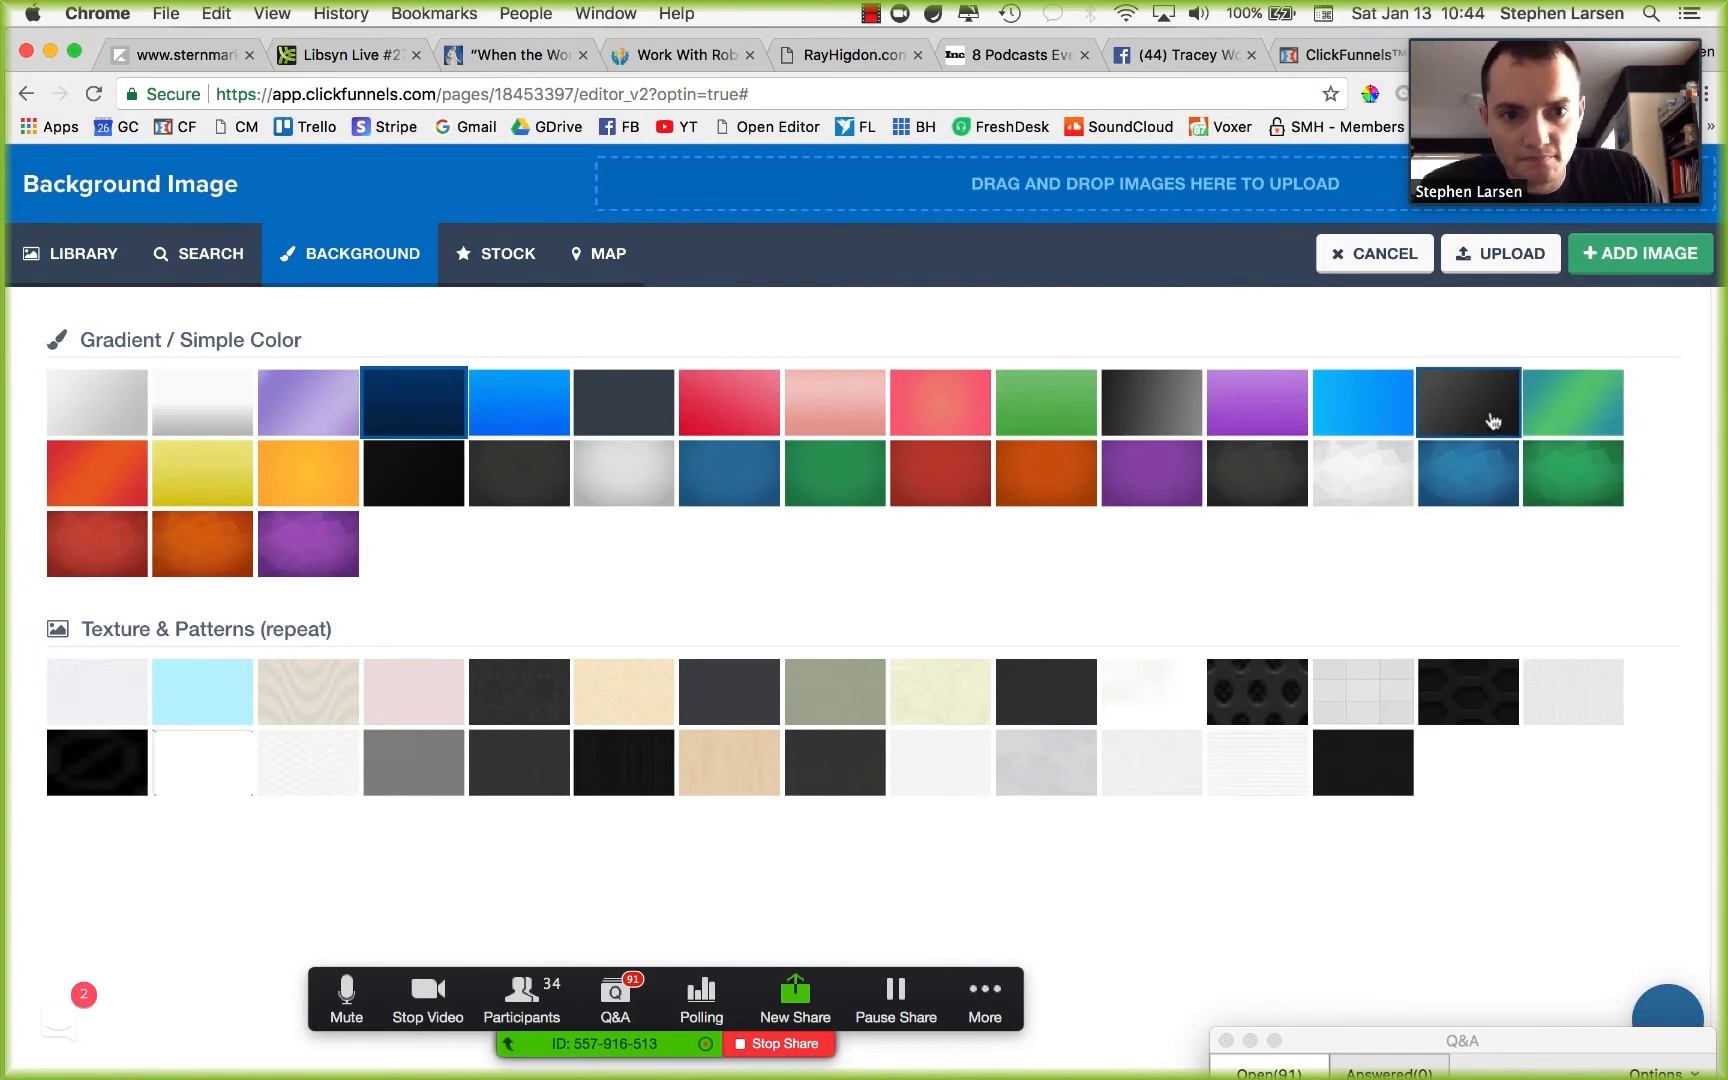
pyautogui.click(630, 416)
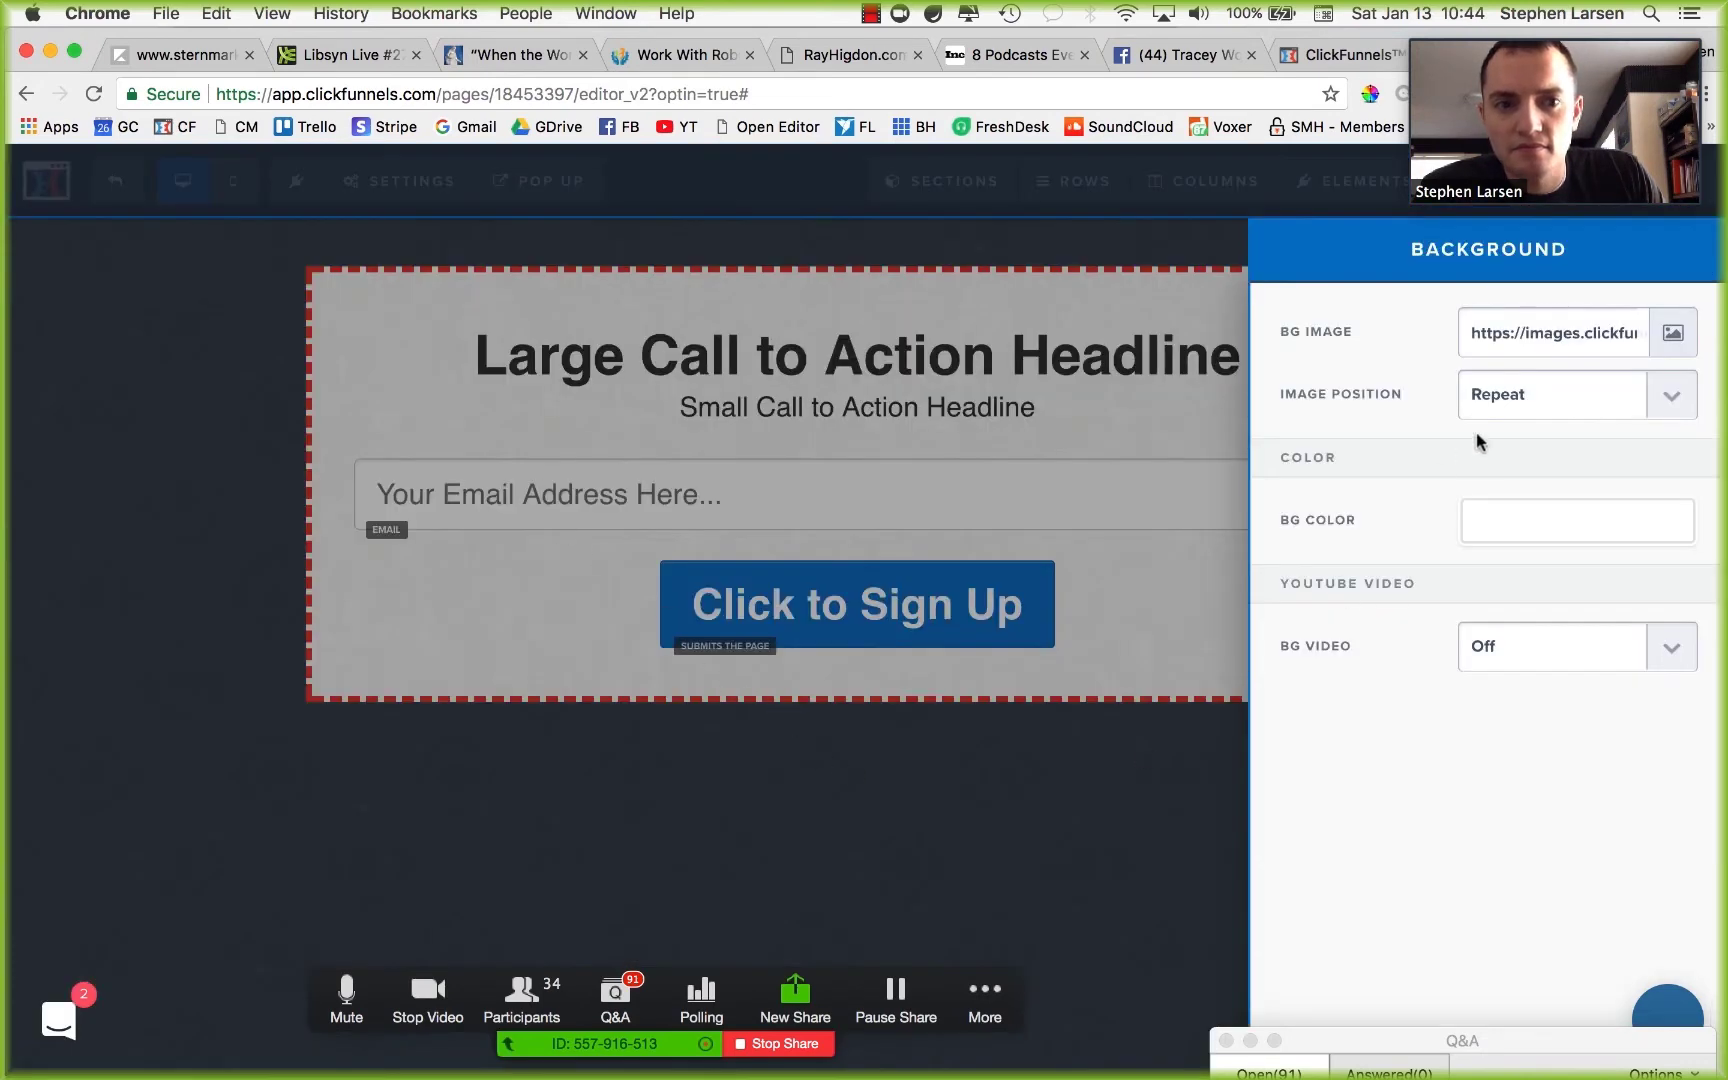
pyautogui.click(1011, 721)
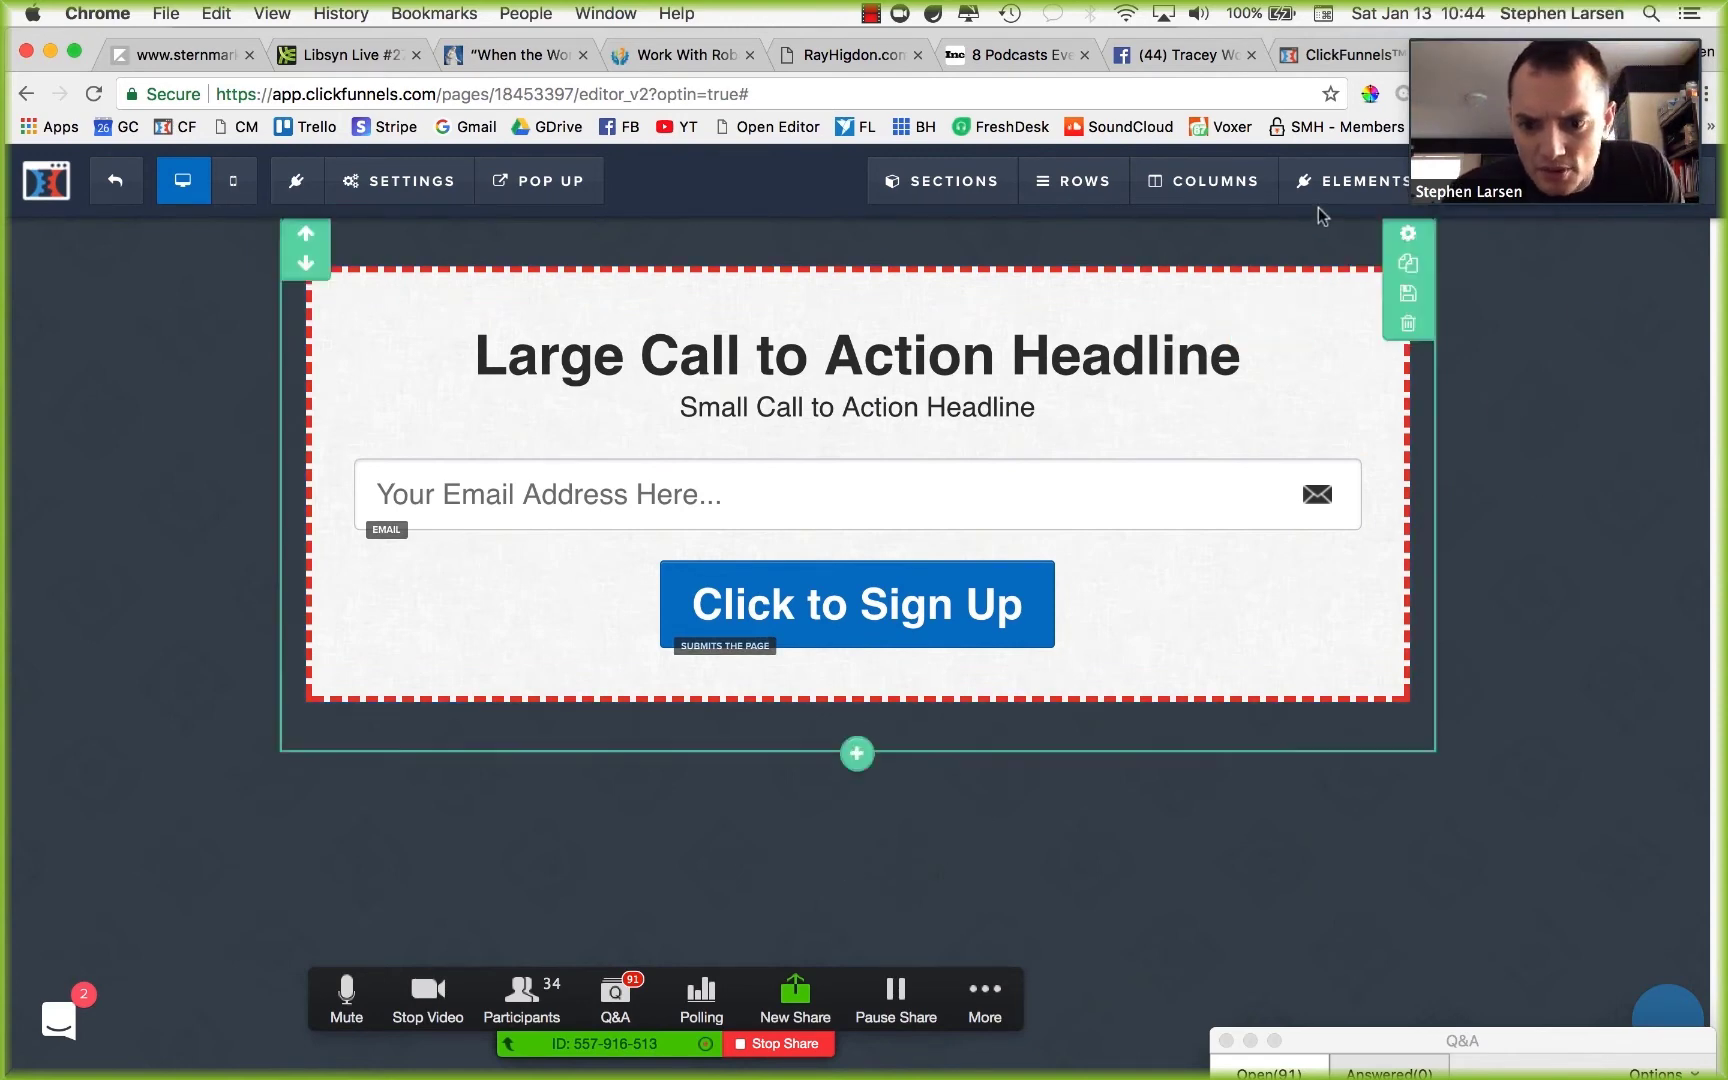
# Save the edited page and return to the funnel's step overview.
pyautogui.moveTo(1587, 30); pyautogui.dragTo(1459, 33)
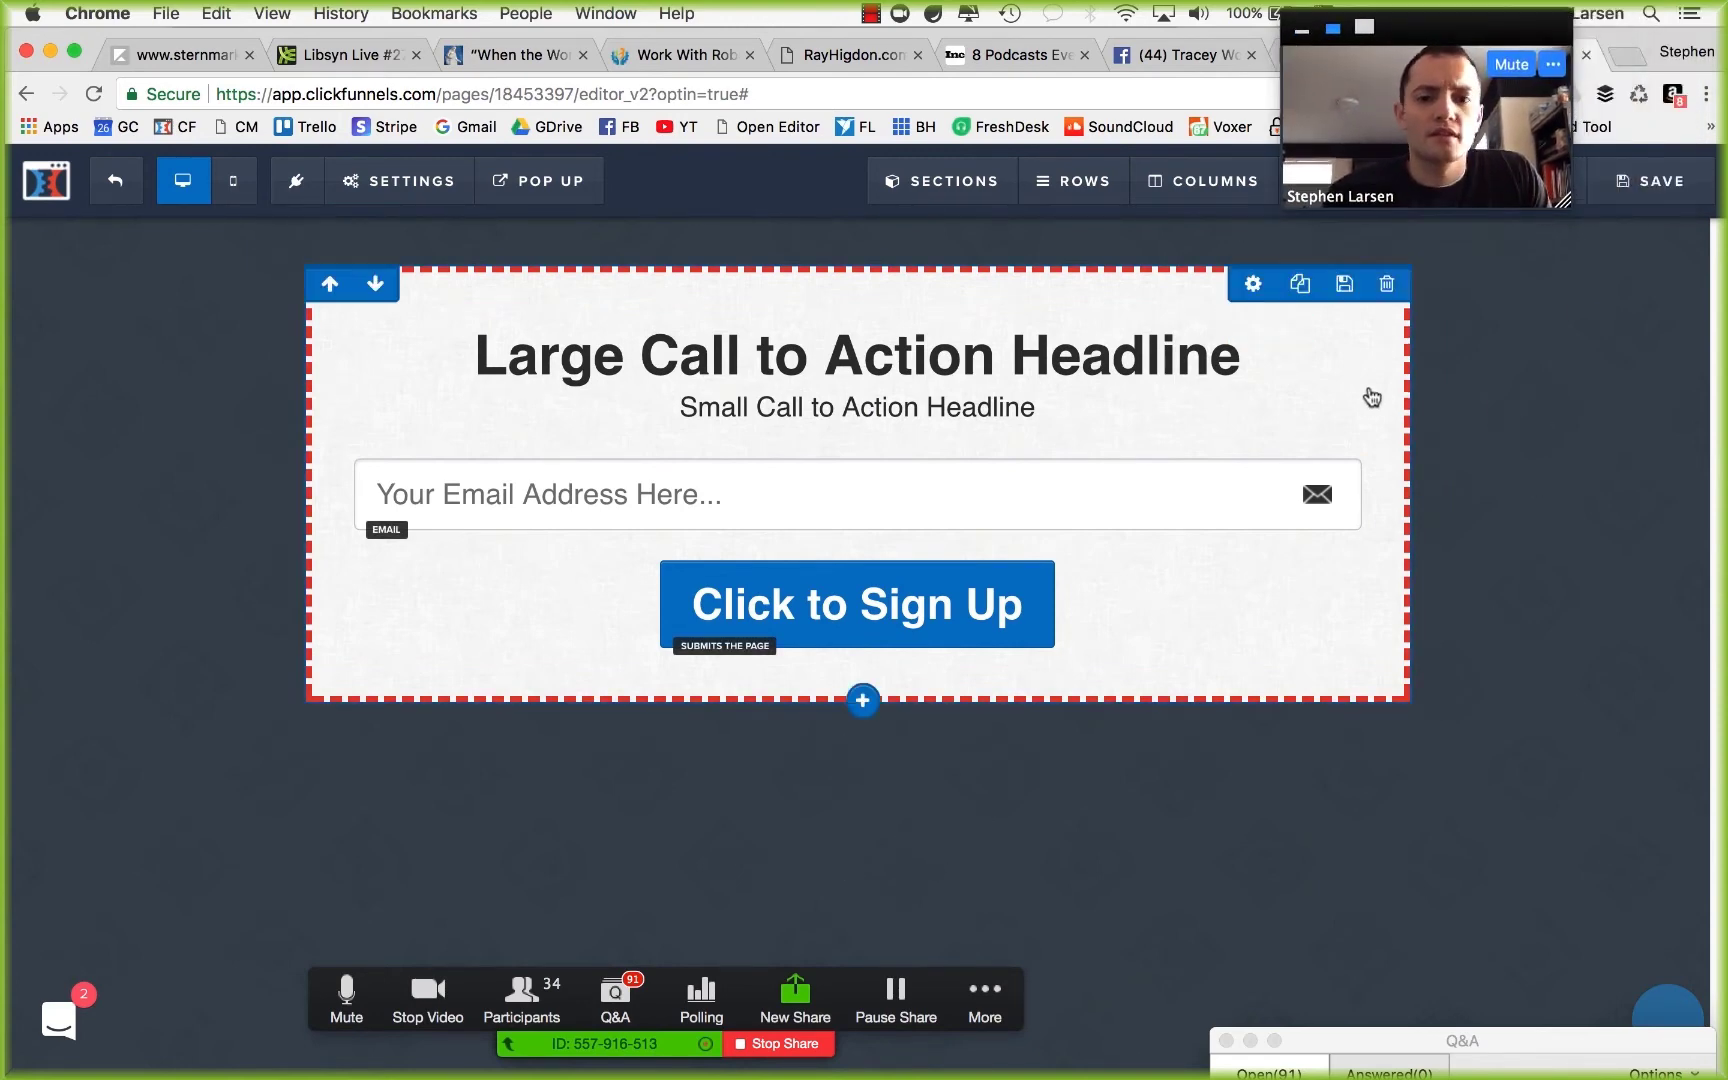
pyautogui.click(1664, 196)
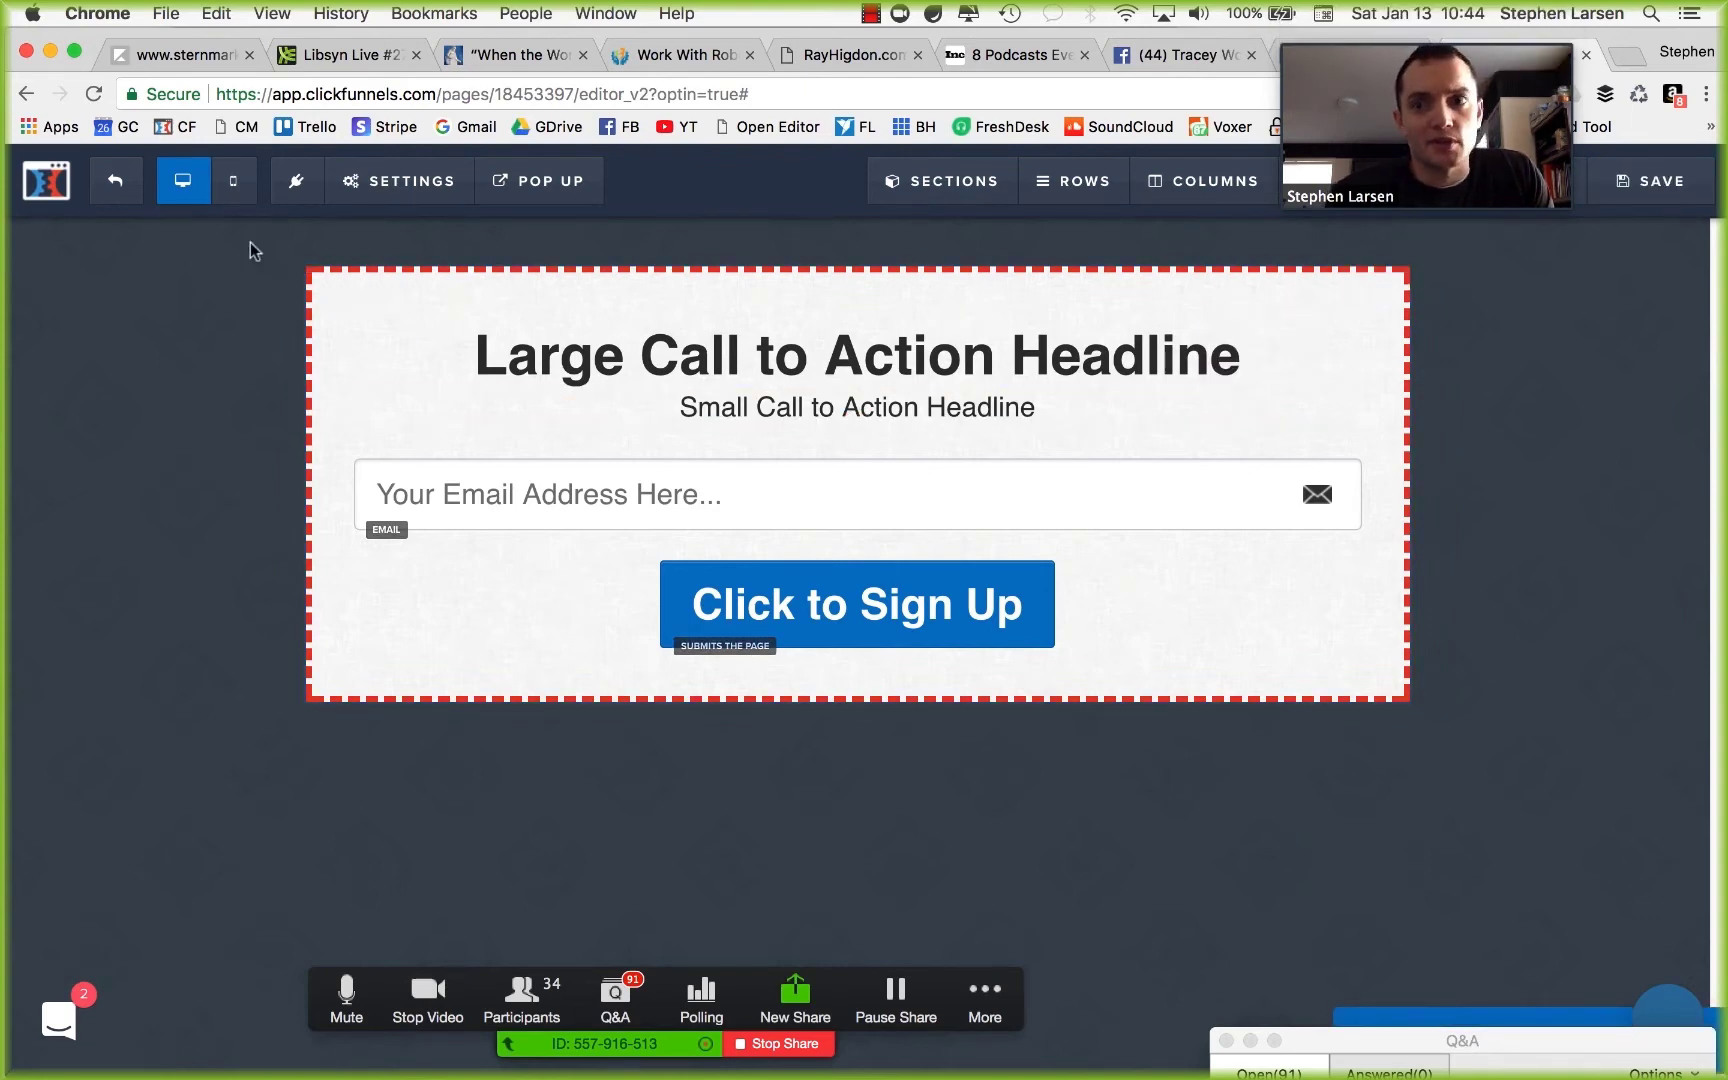
pyautogui.click(120, 188)
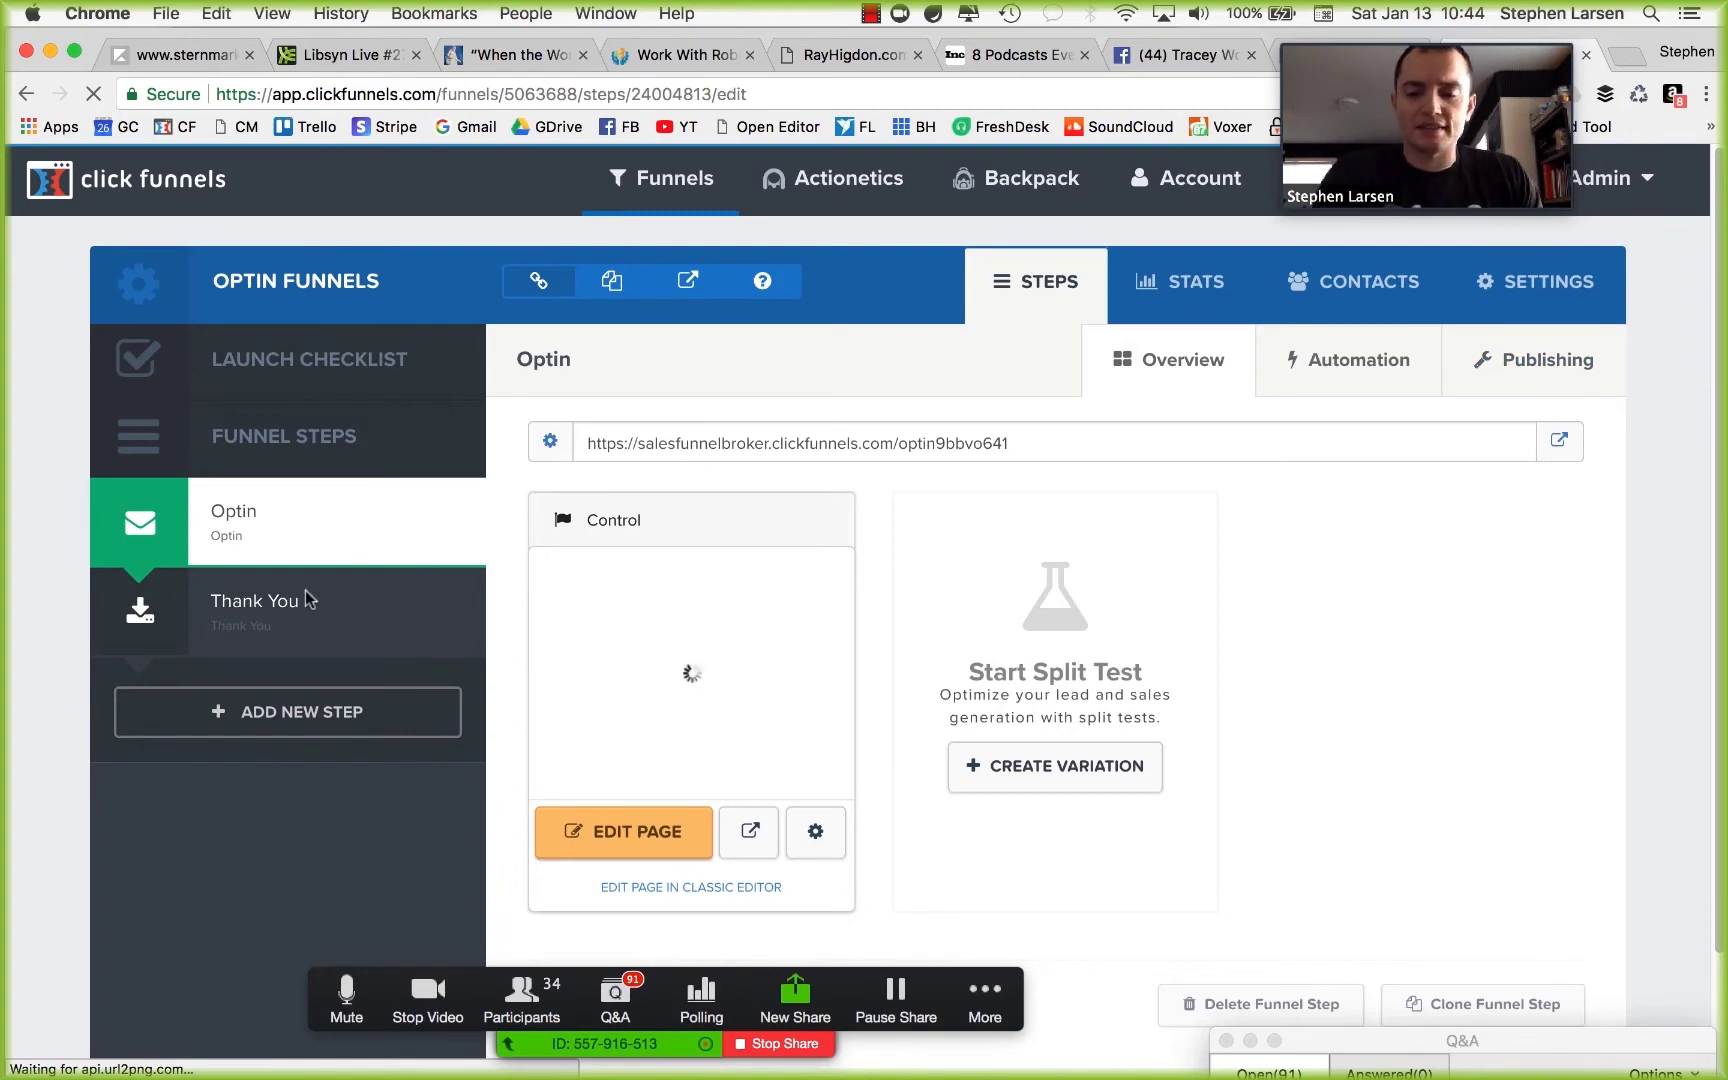
# Rename the Optin funnel step as Squeeze Page Optin.
pyautogui.click(1533, 360)
pyautogui.doubleClick(620, 477)
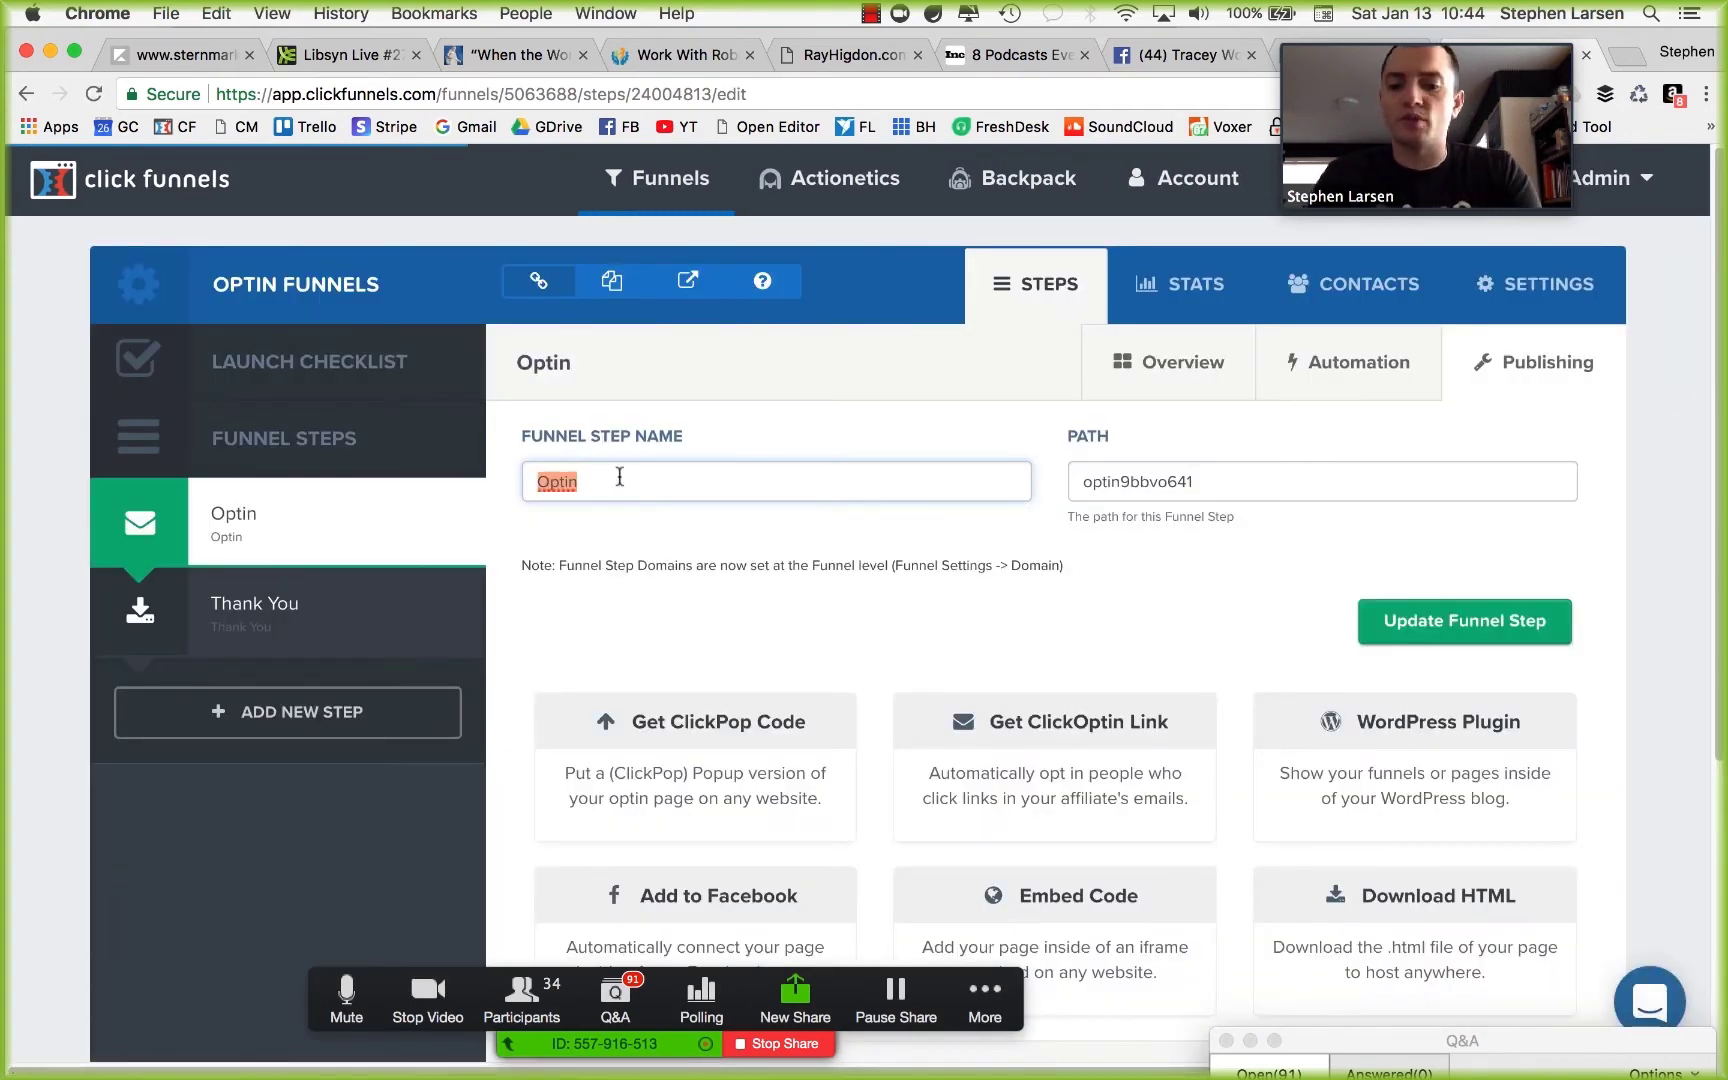
pyautogui.write('Sque')
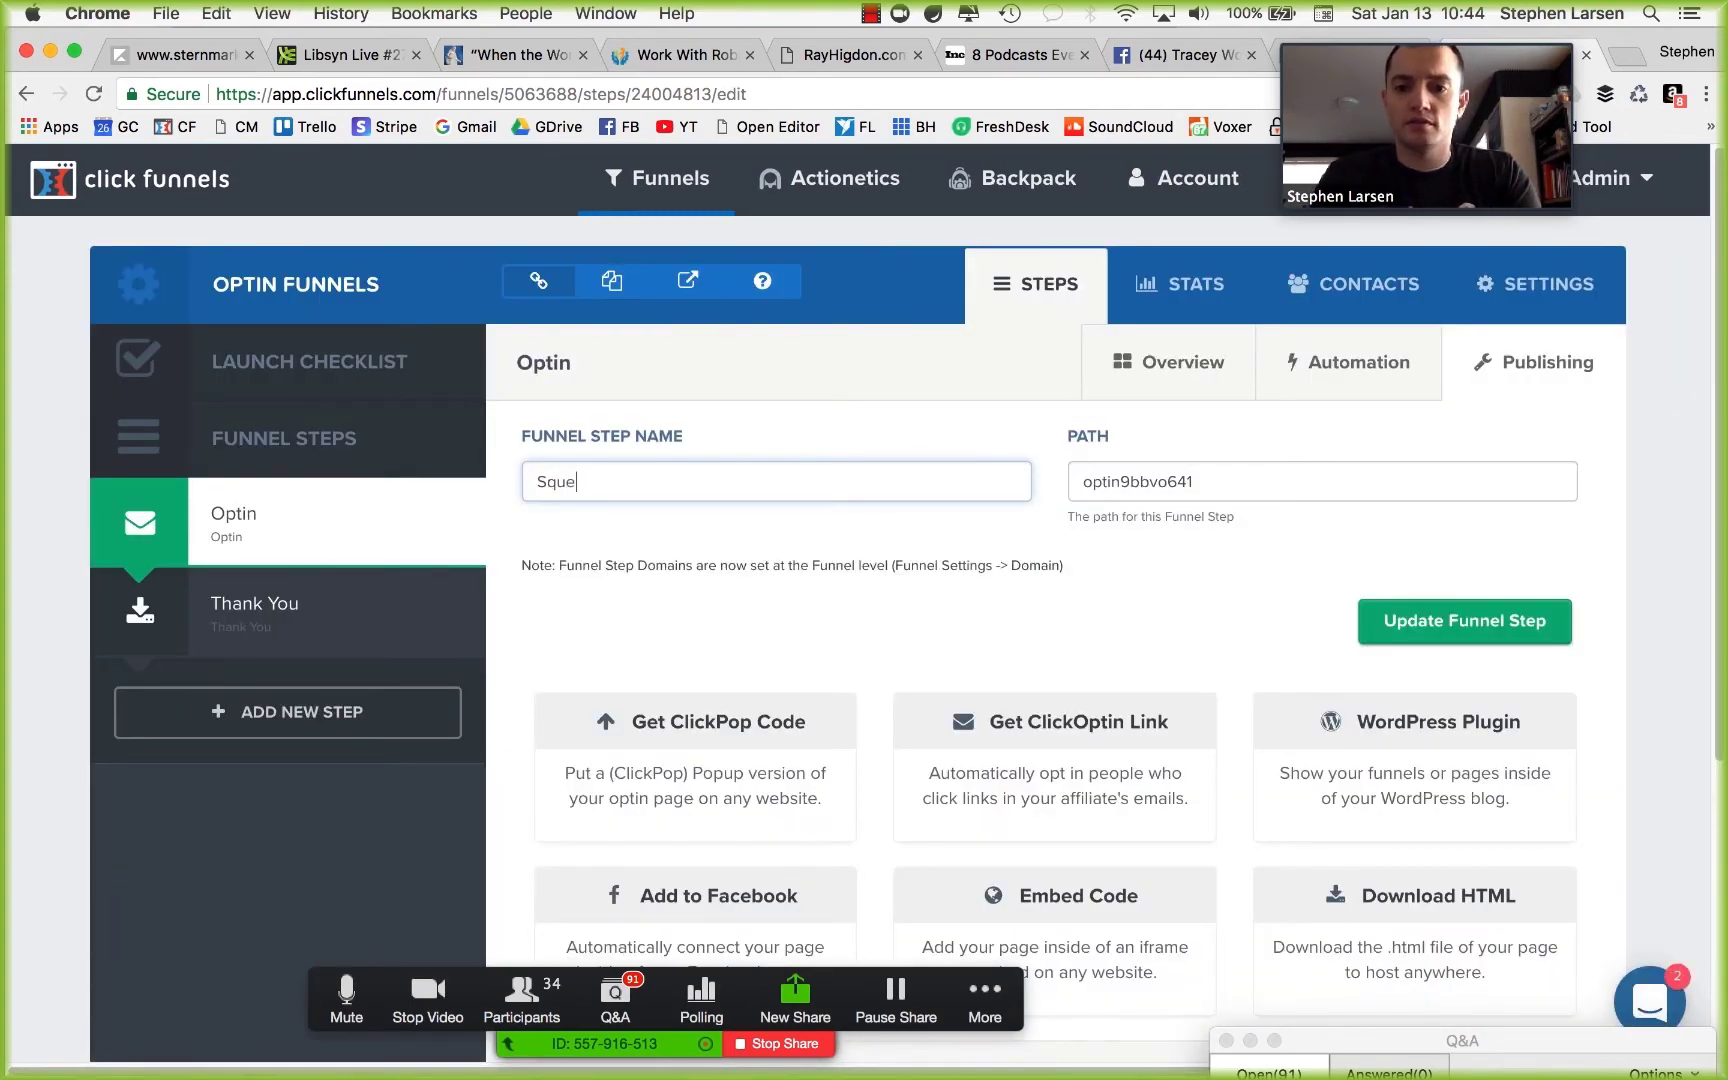
pyautogui.write('eze Page Optin')
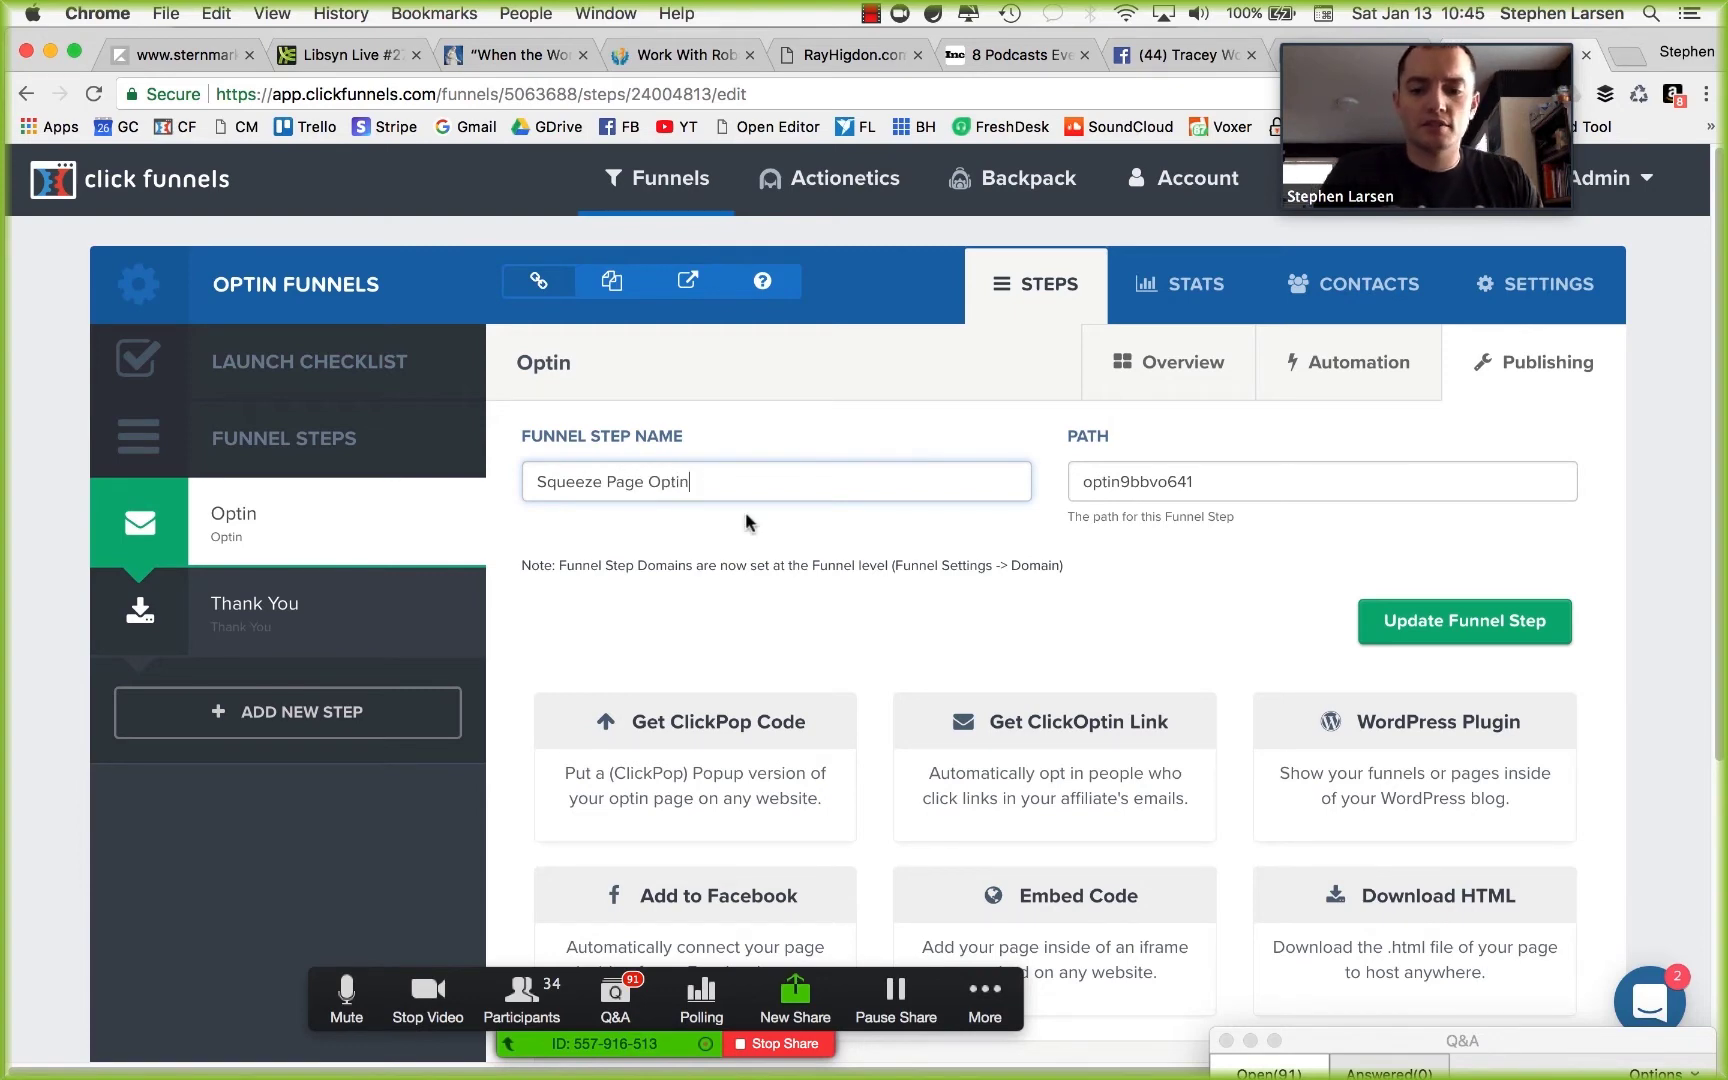
pyautogui.press('Return')
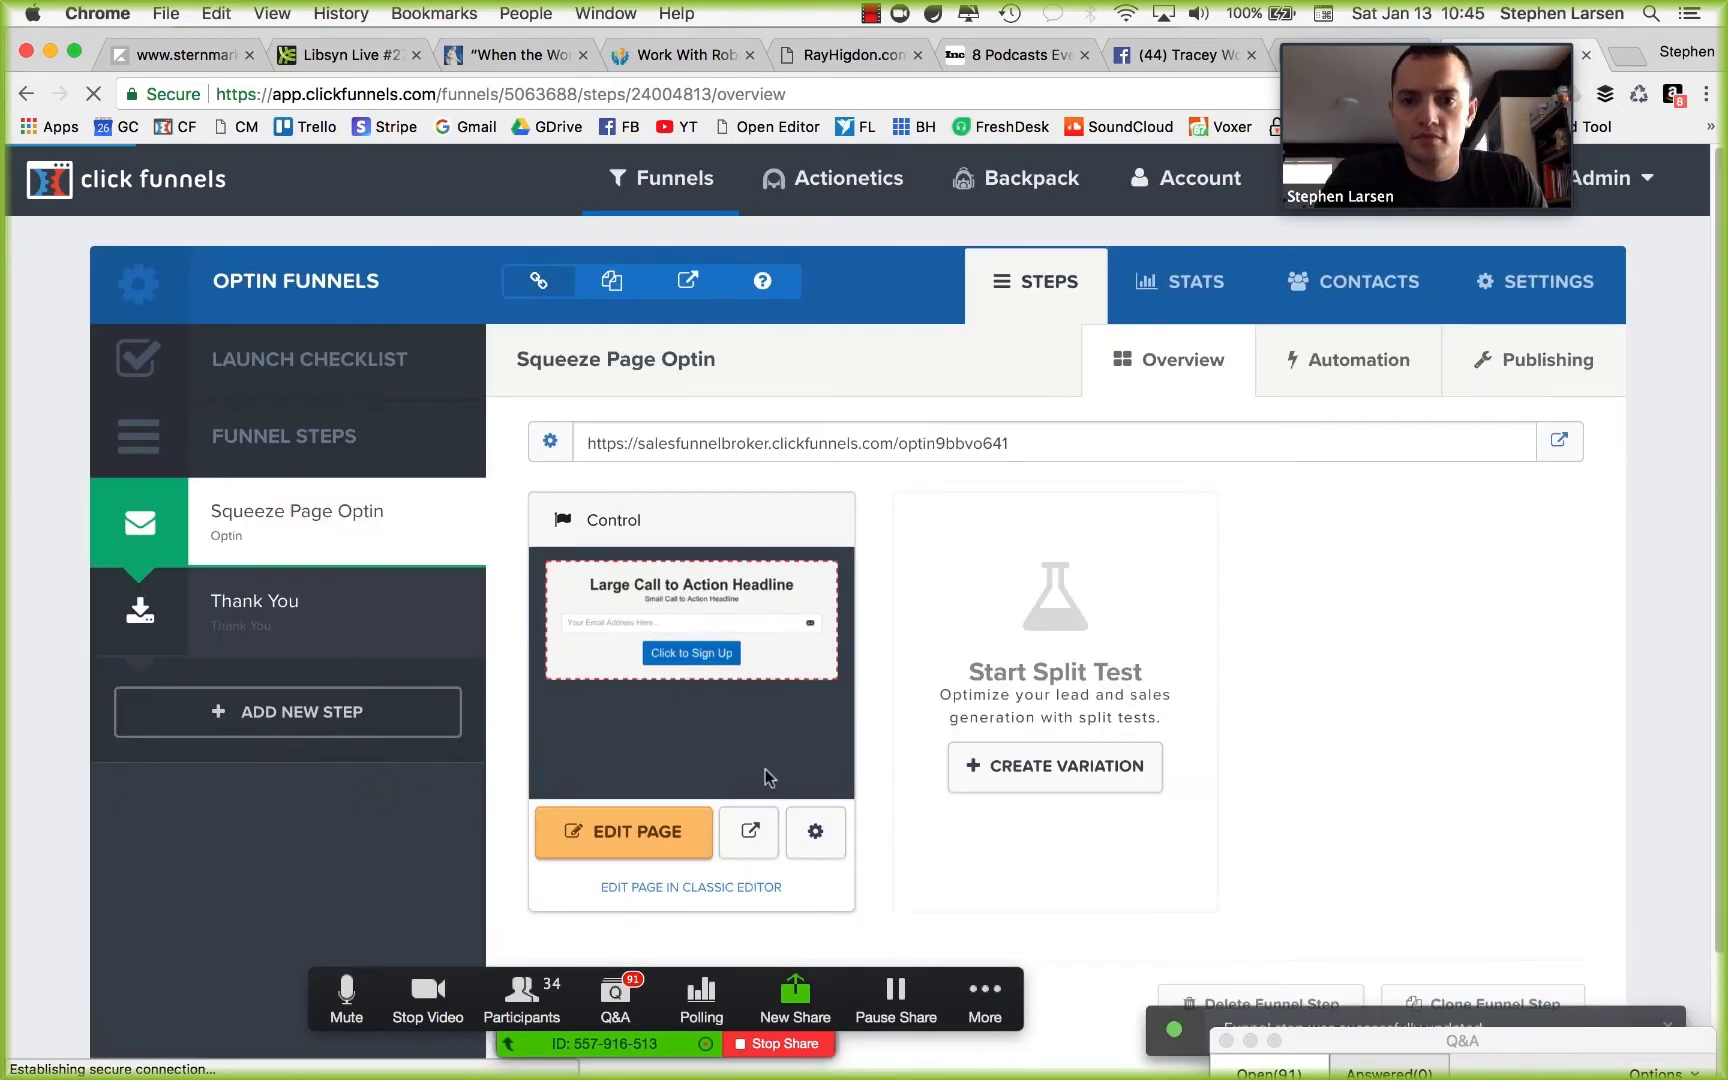
# Rename the control page of the first funnel step as Squeeze Page Optin.
pyautogui.click(817, 834)
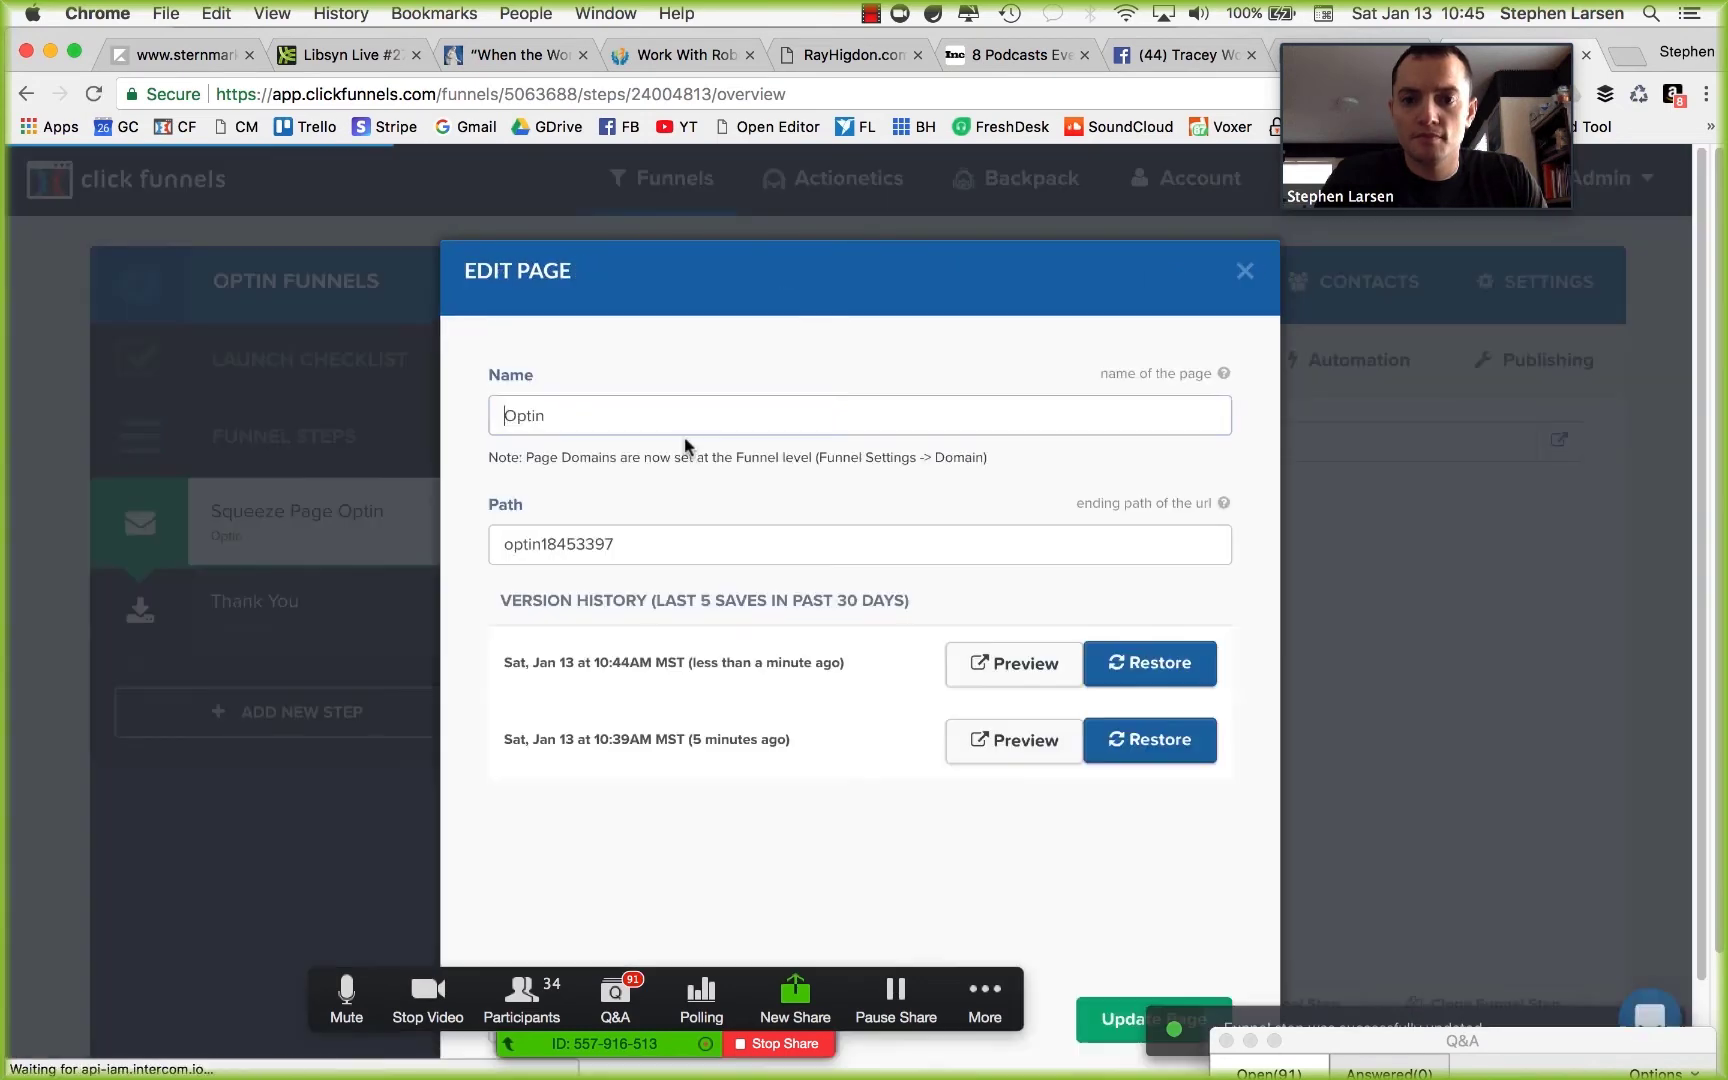
pyautogui.doubleClick(610, 416)
pyautogui.write('Squeeze Page Optin')
pyautogui.press('Return')
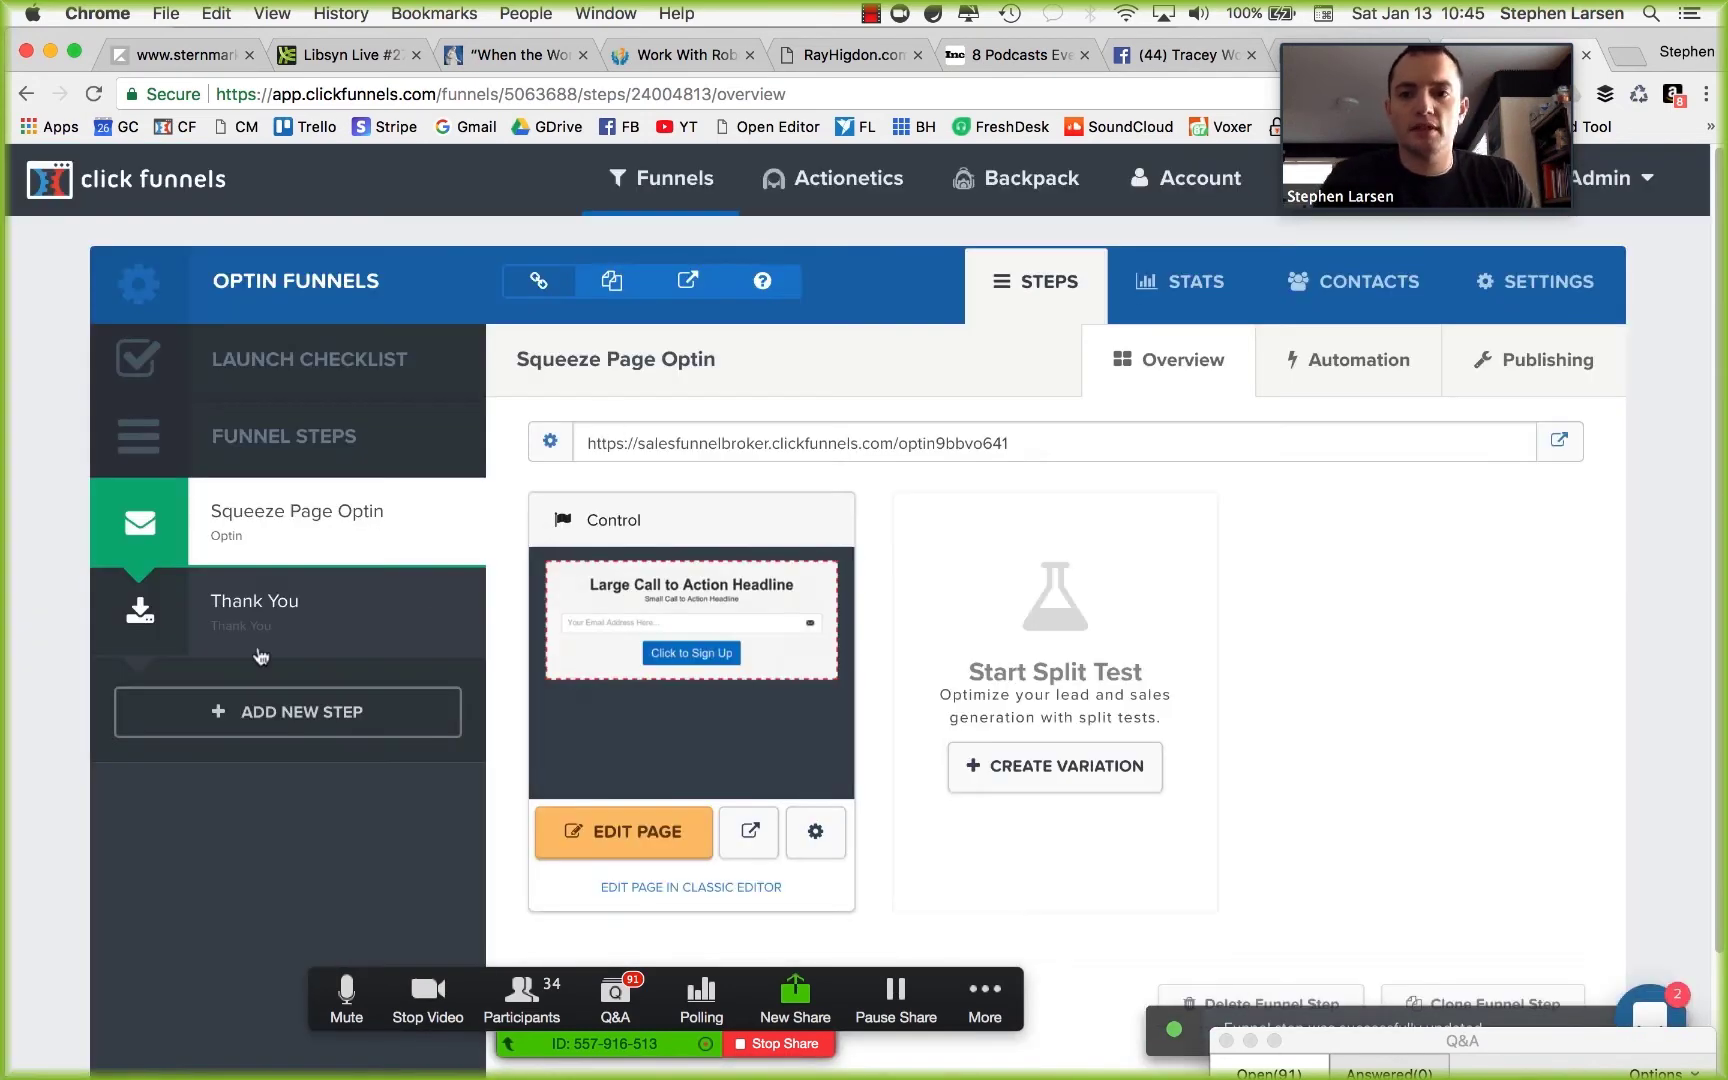
# Clone the Squeeze Page Optin funnel step and rename the copy as Reverse Squeeze Page Optin.
pyautogui.scroll(-3, 922, 815)
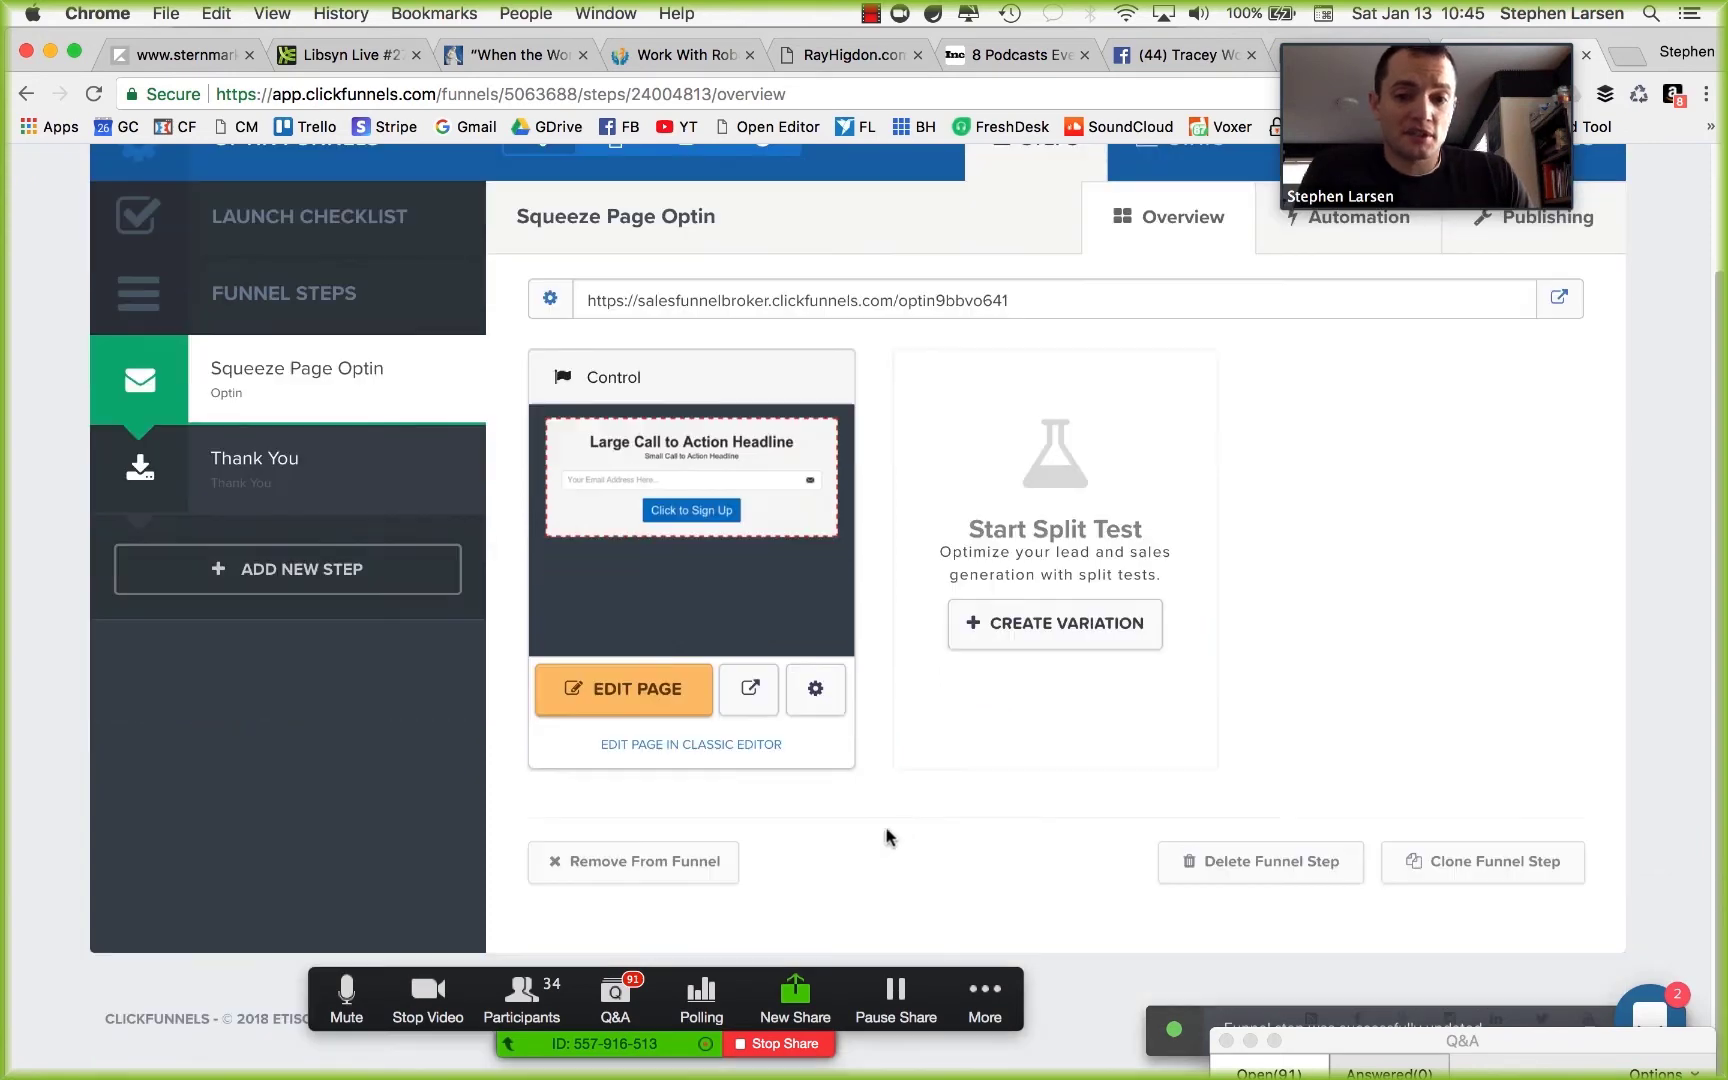
pyautogui.click(1448, 878)
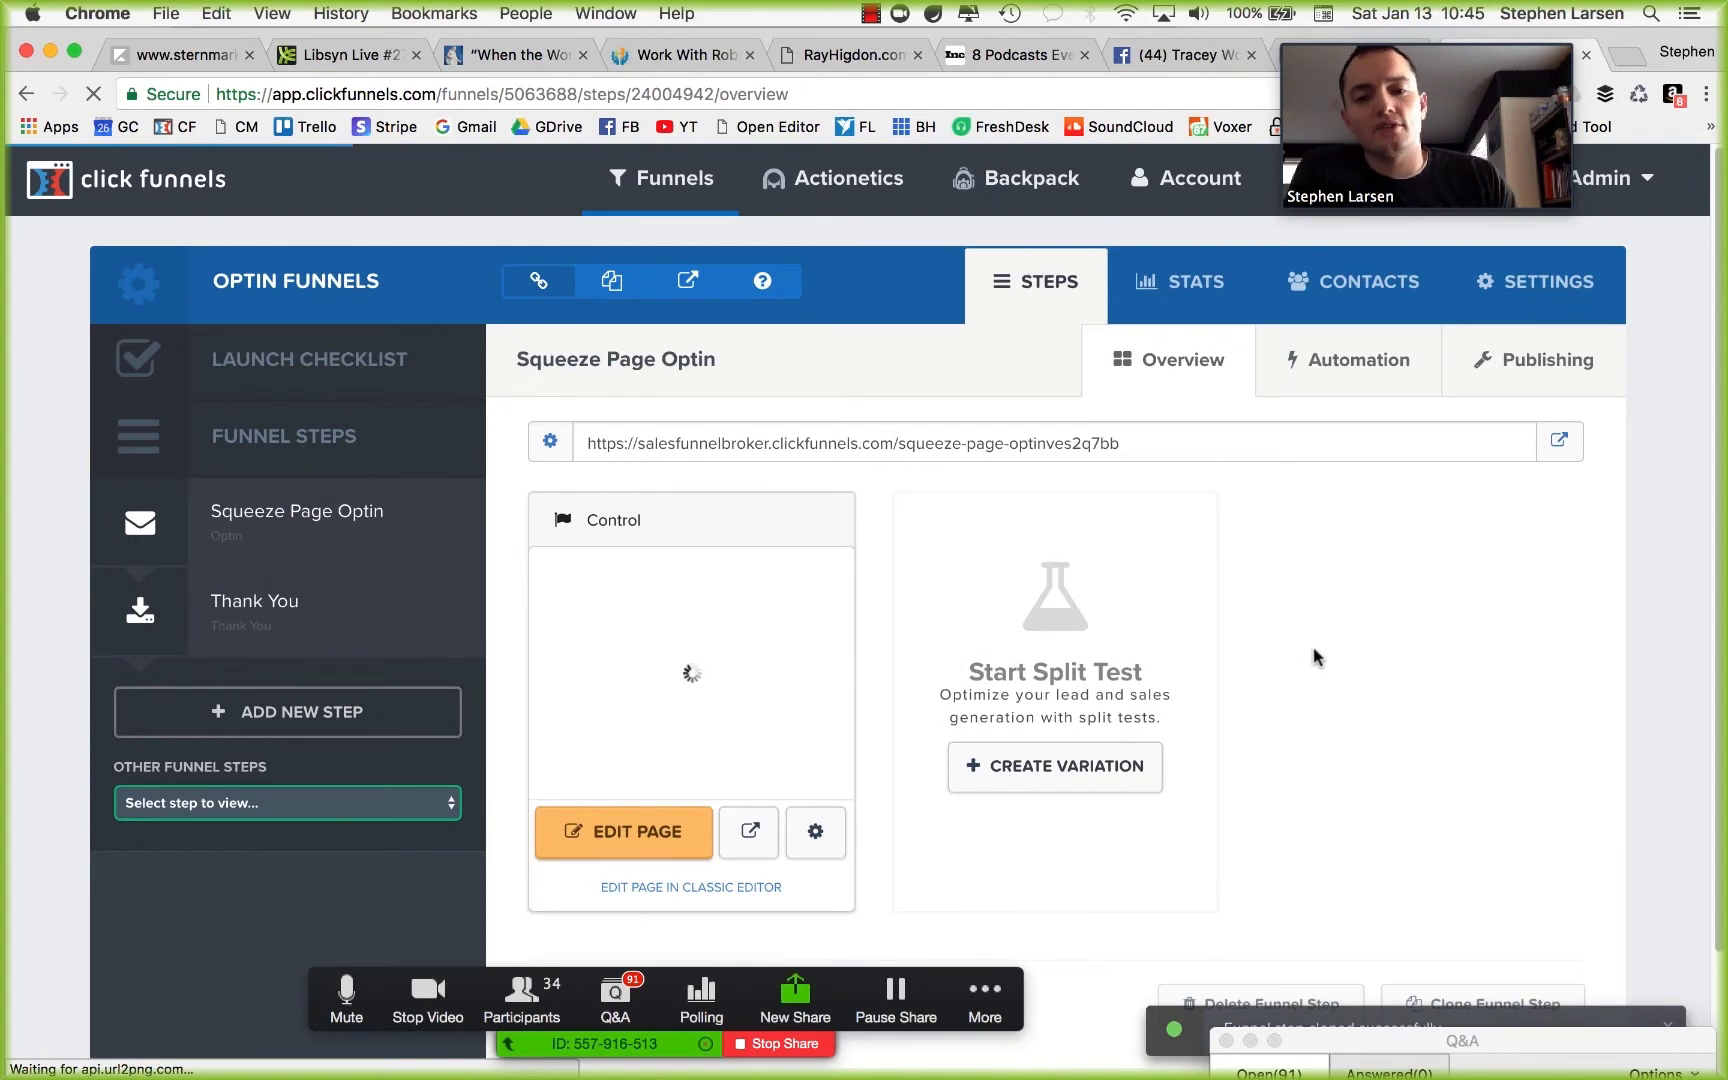
pyautogui.click(1533, 382)
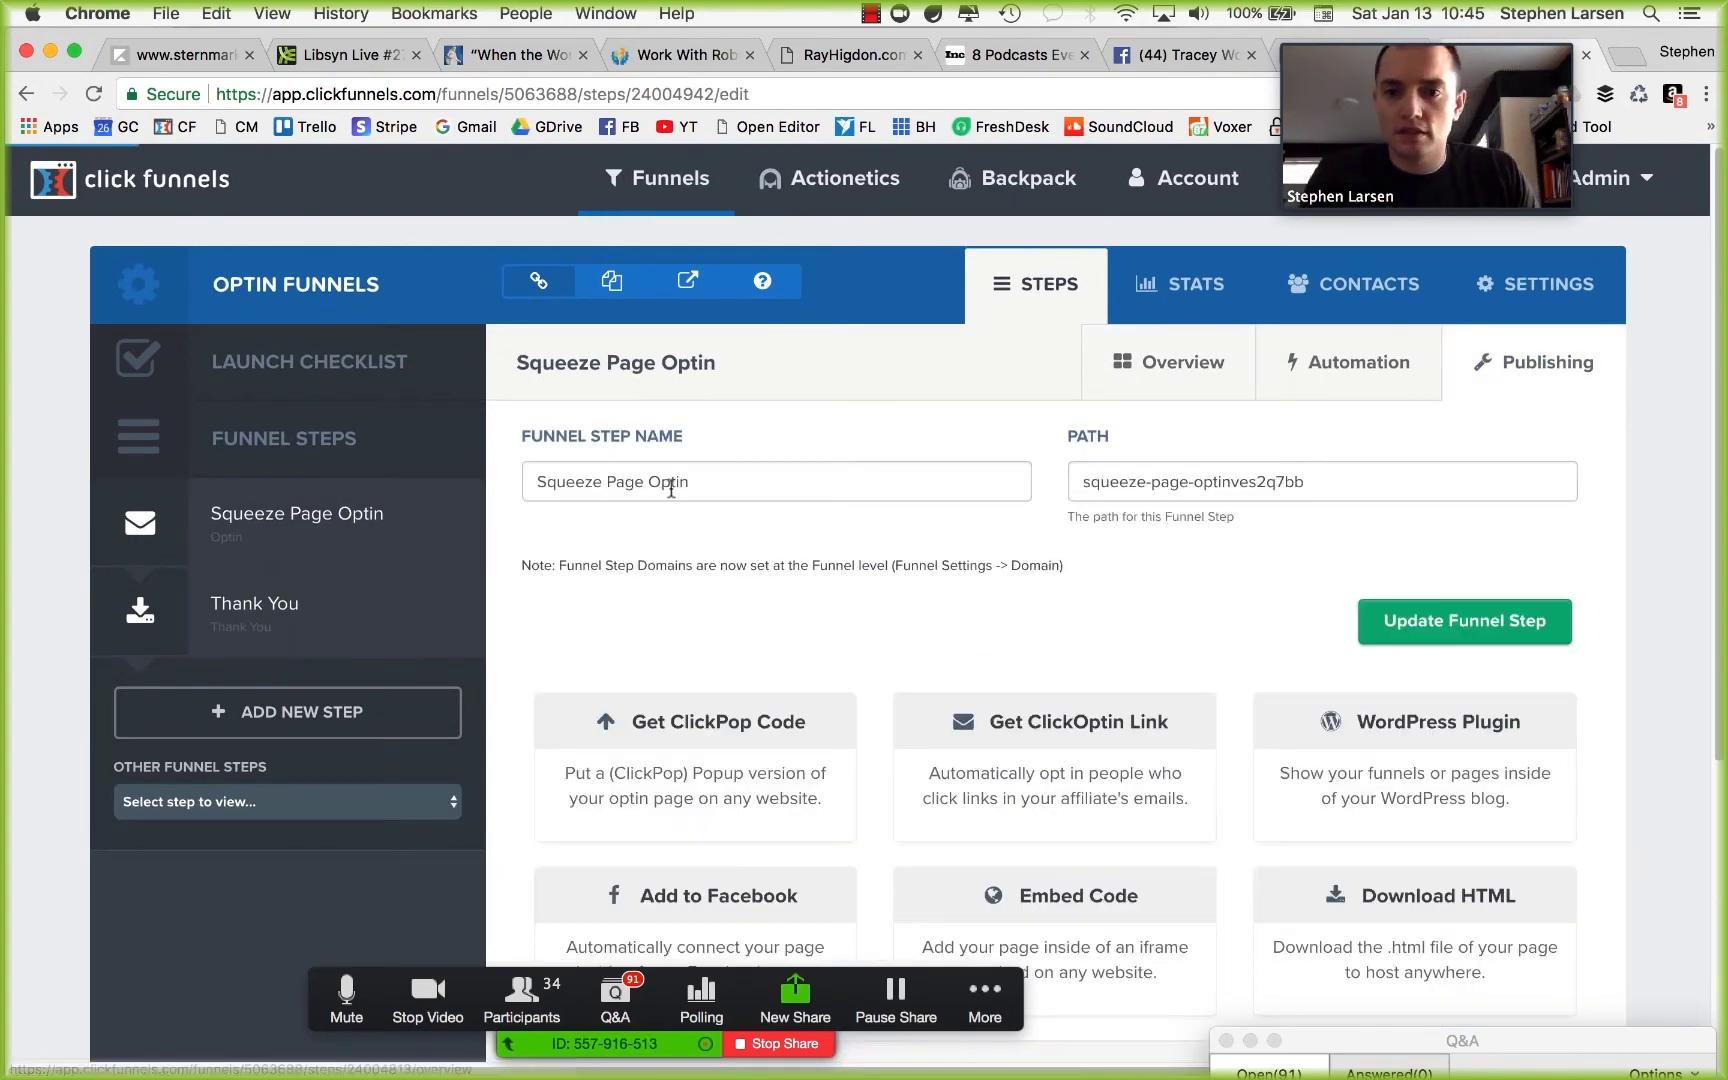
pyautogui.moveTo(690, 482); pyautogui.dragTo(537, 482)
pyautogui.click(537, 482)
pyautogui.write('Reverse')
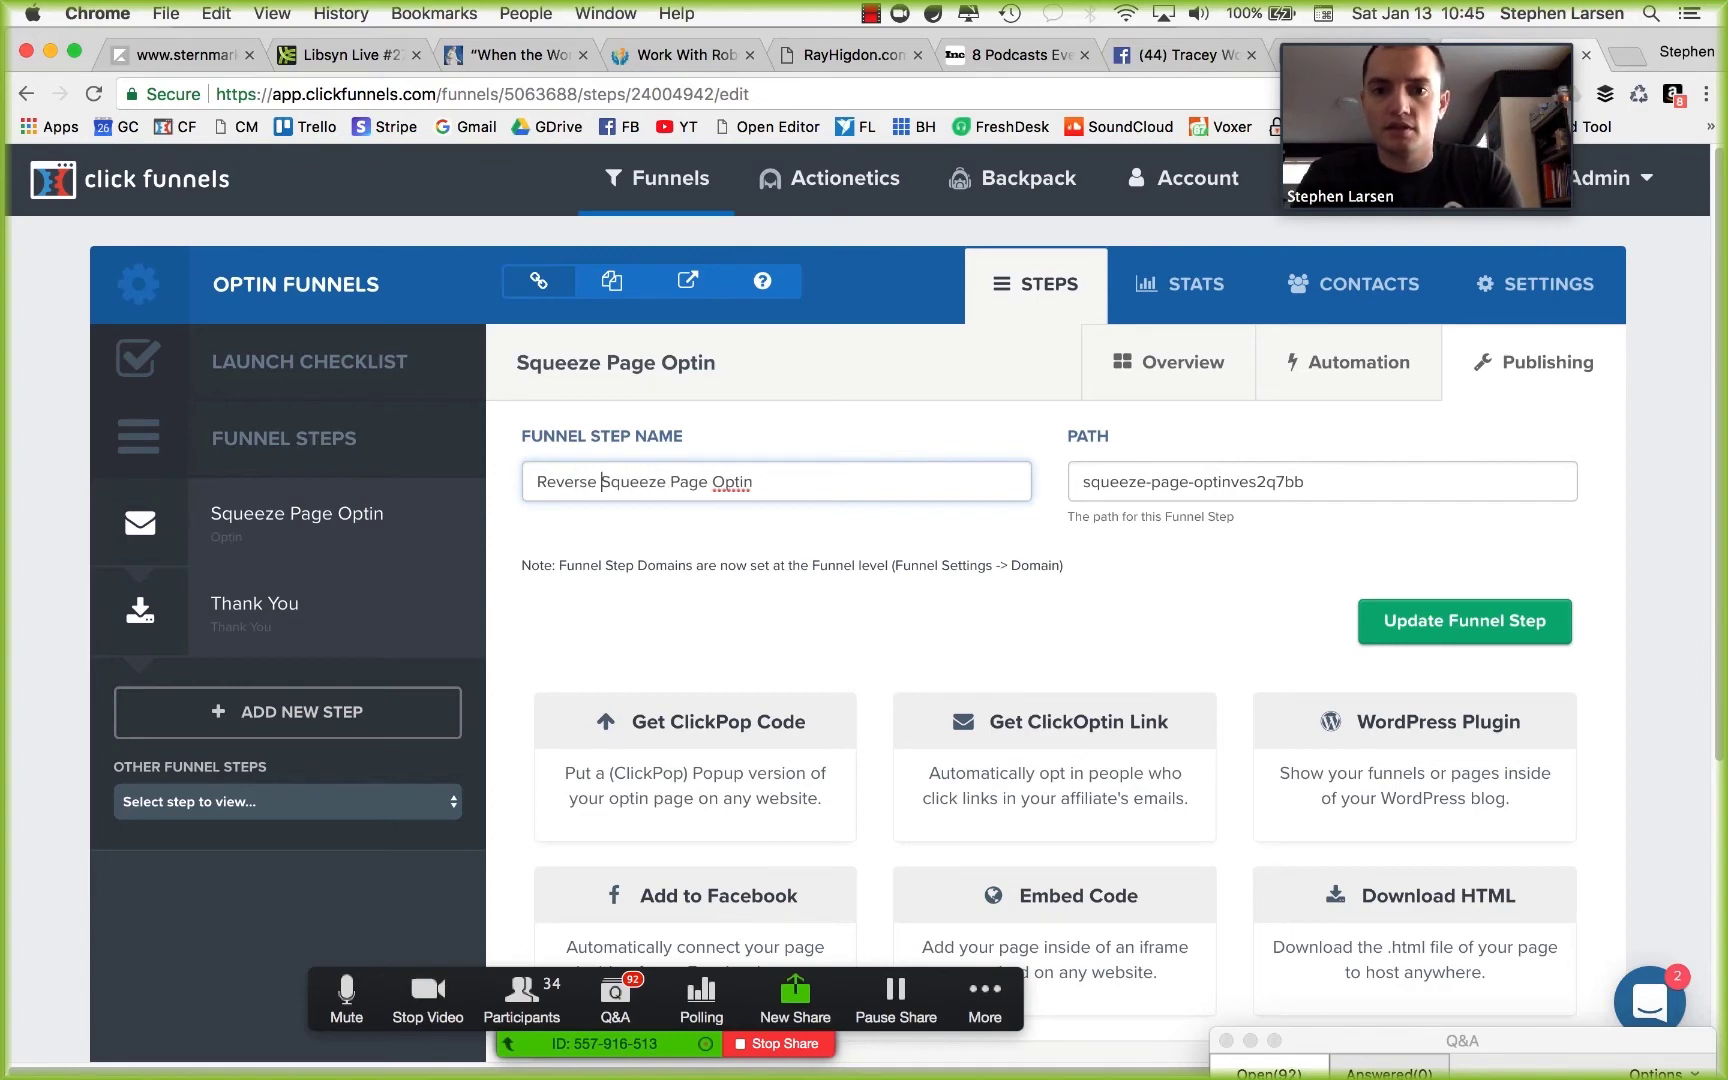
pyautogui.press('super+a')
pyautogui.press('super+c')
pyautogui.press('Return')
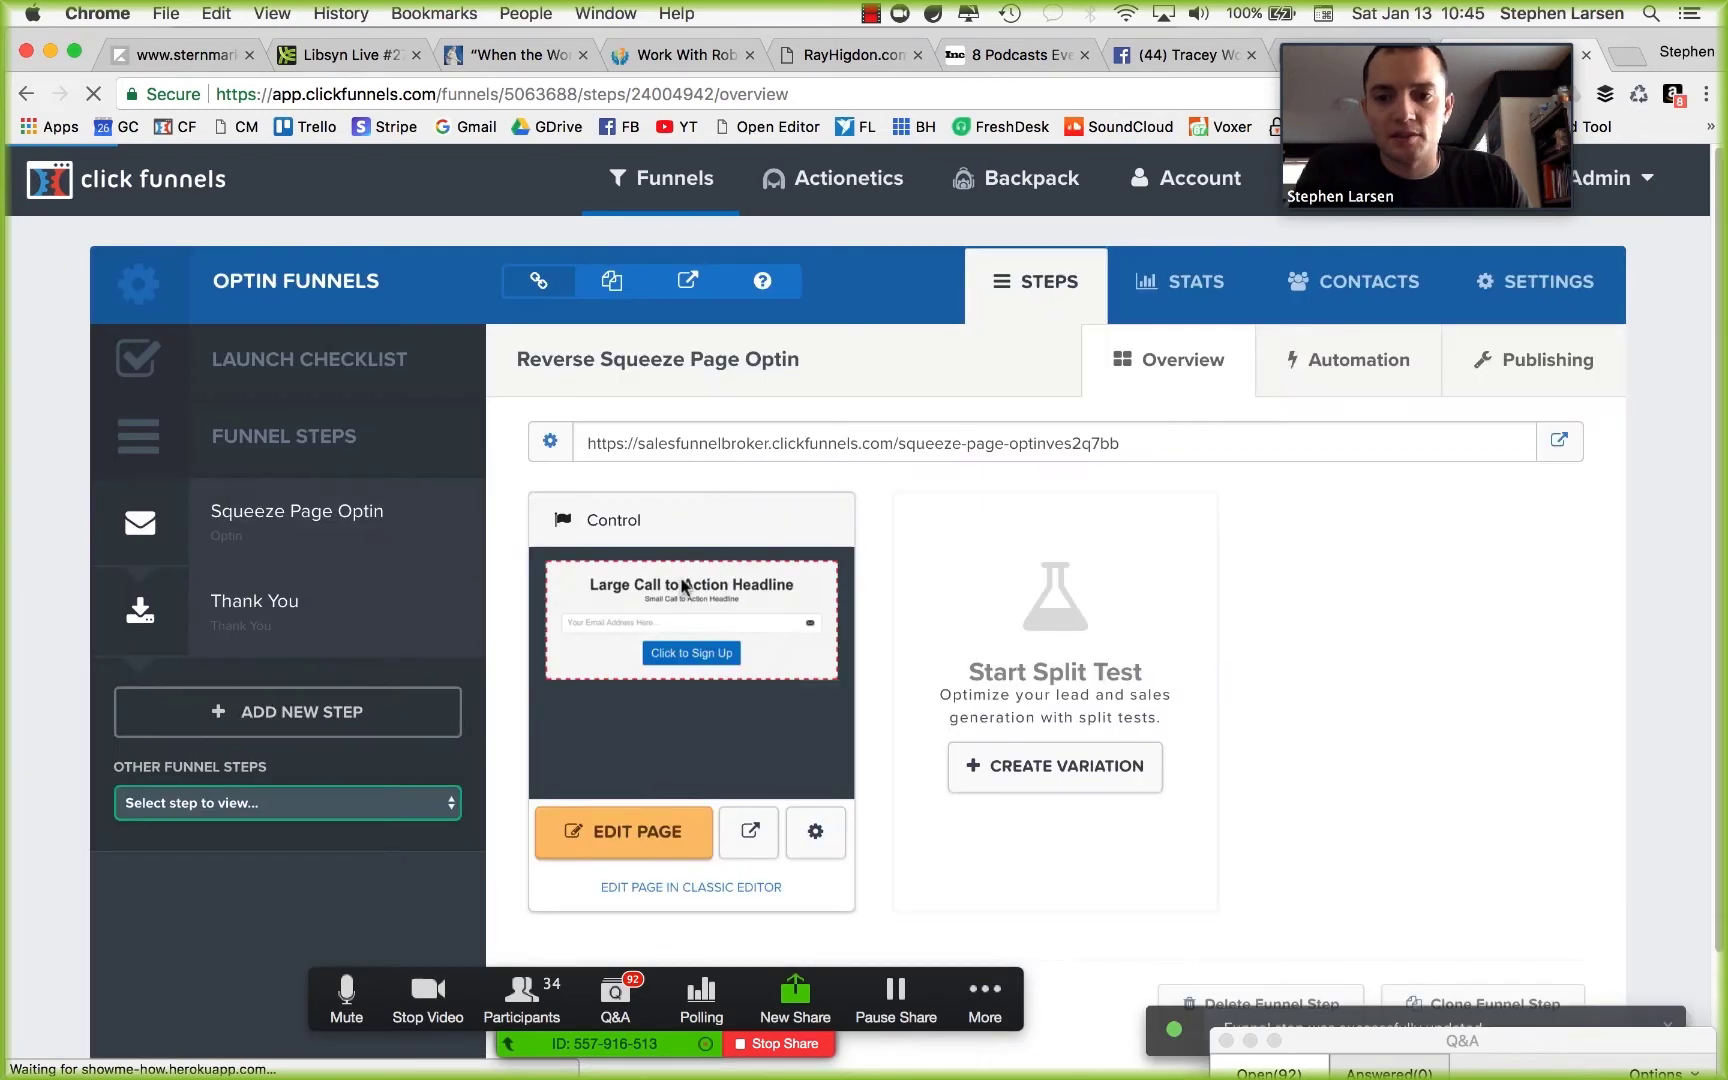
# Rename the cloned step's control page with the copied name Reverse Squeeze Page Optin.
pyautogui.click(833, 845)
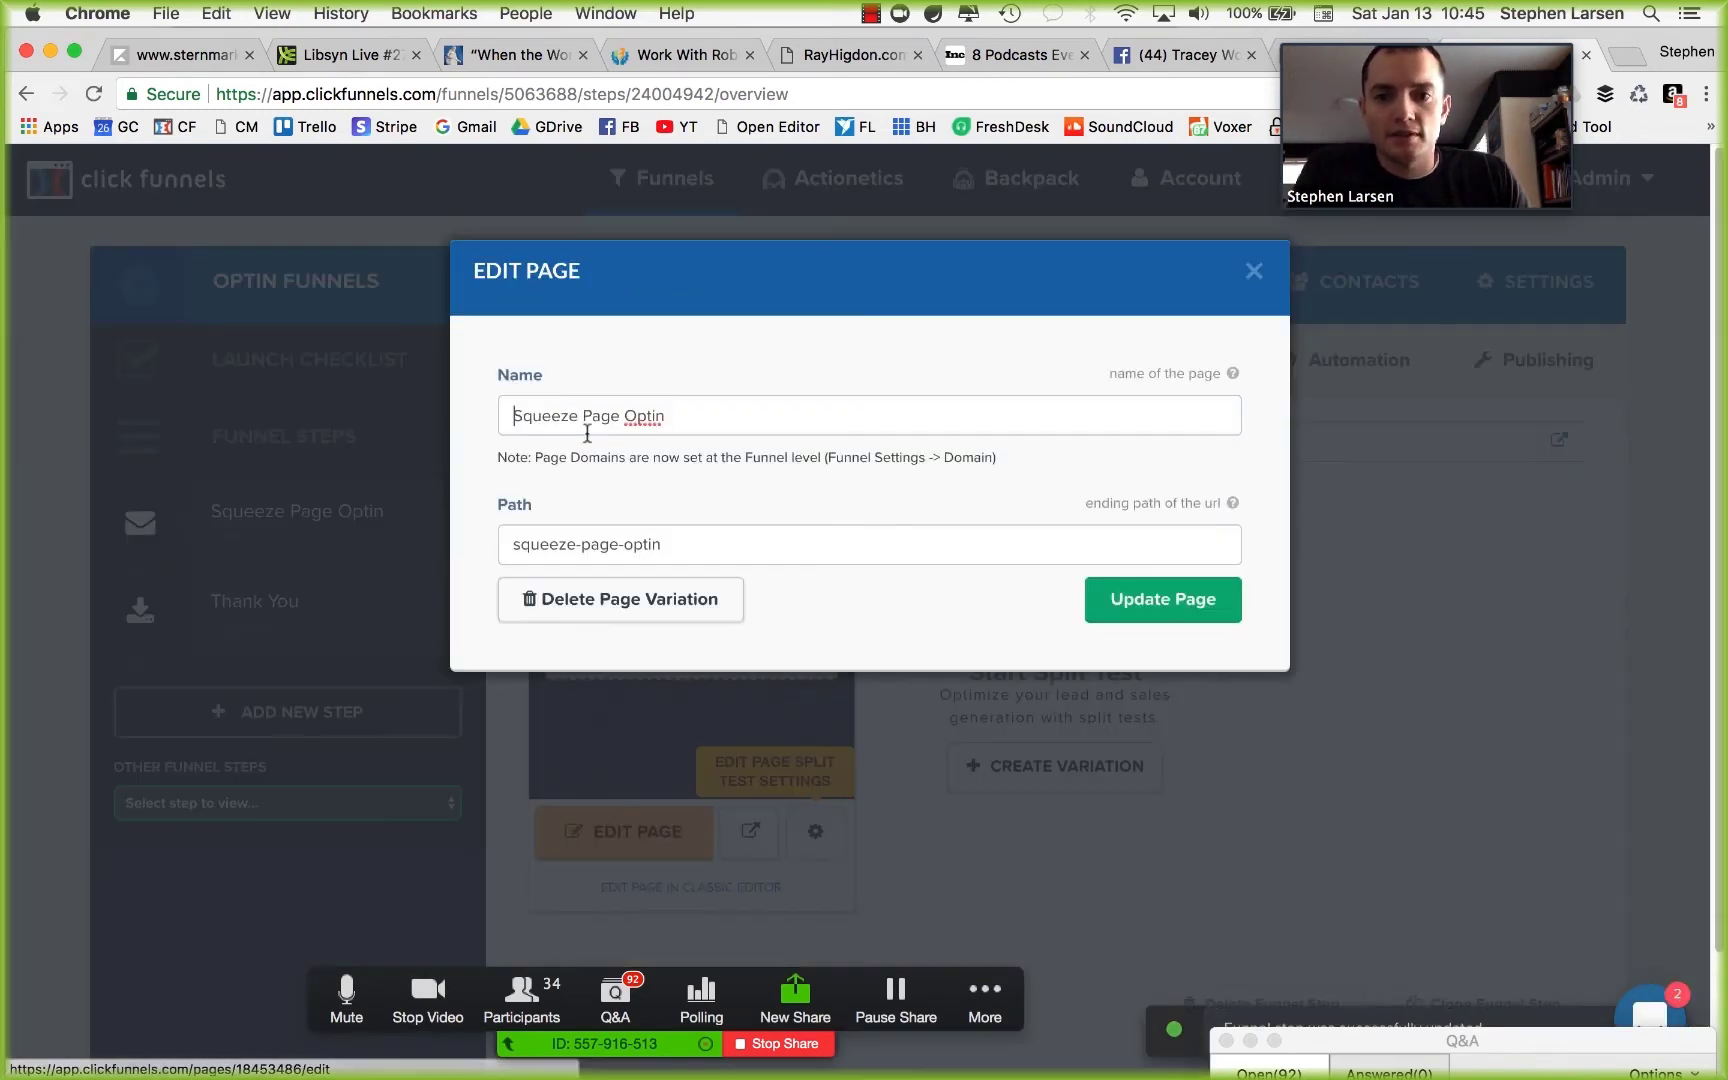
pyautogui.click(645, 416)
pyautogui.press('super+a')
pyautogui.press('super+v')
pyautogui.press('Return')
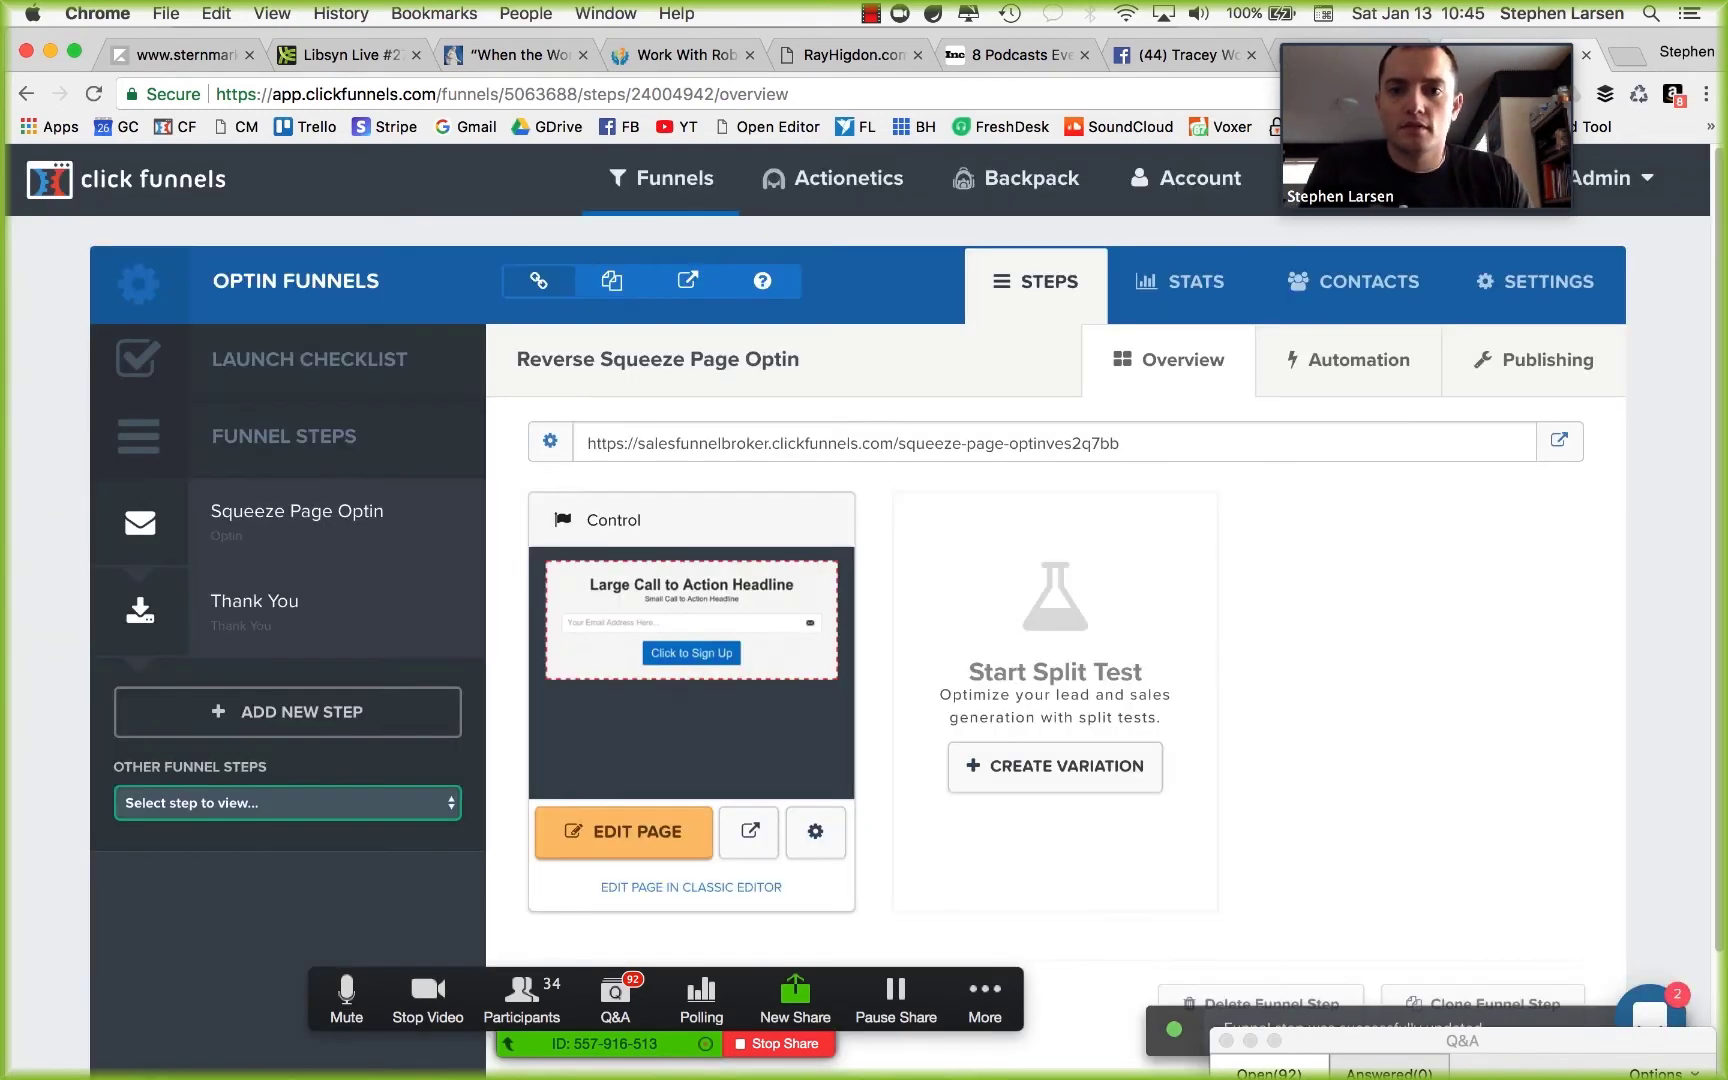
# Add the Reverse Squeeze Page Optin step to the funnel between Squeeze Page Optin and Thank You, and open its page for editing.
pyautogui.scroll(-3, 859, 725)
pyautogui.click(625, 885)
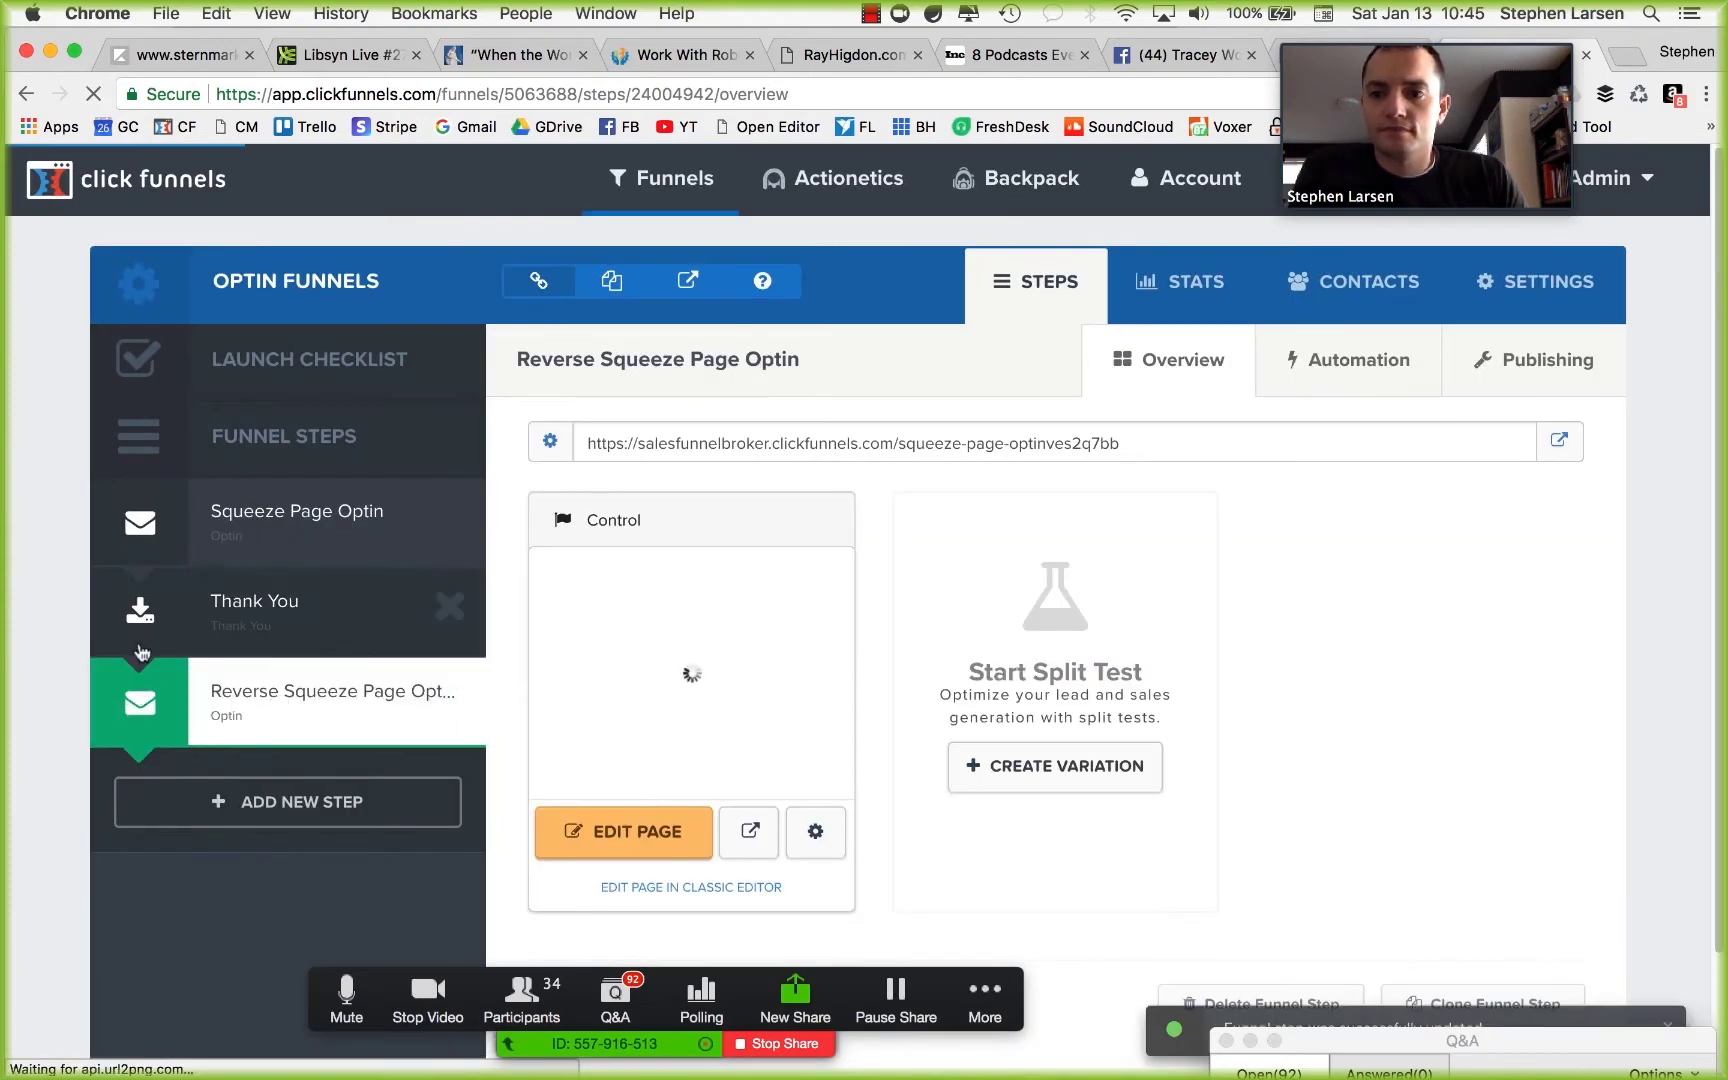
pyautogui.moveTo(140, 652); pyautogui.dragTo(140, 705)
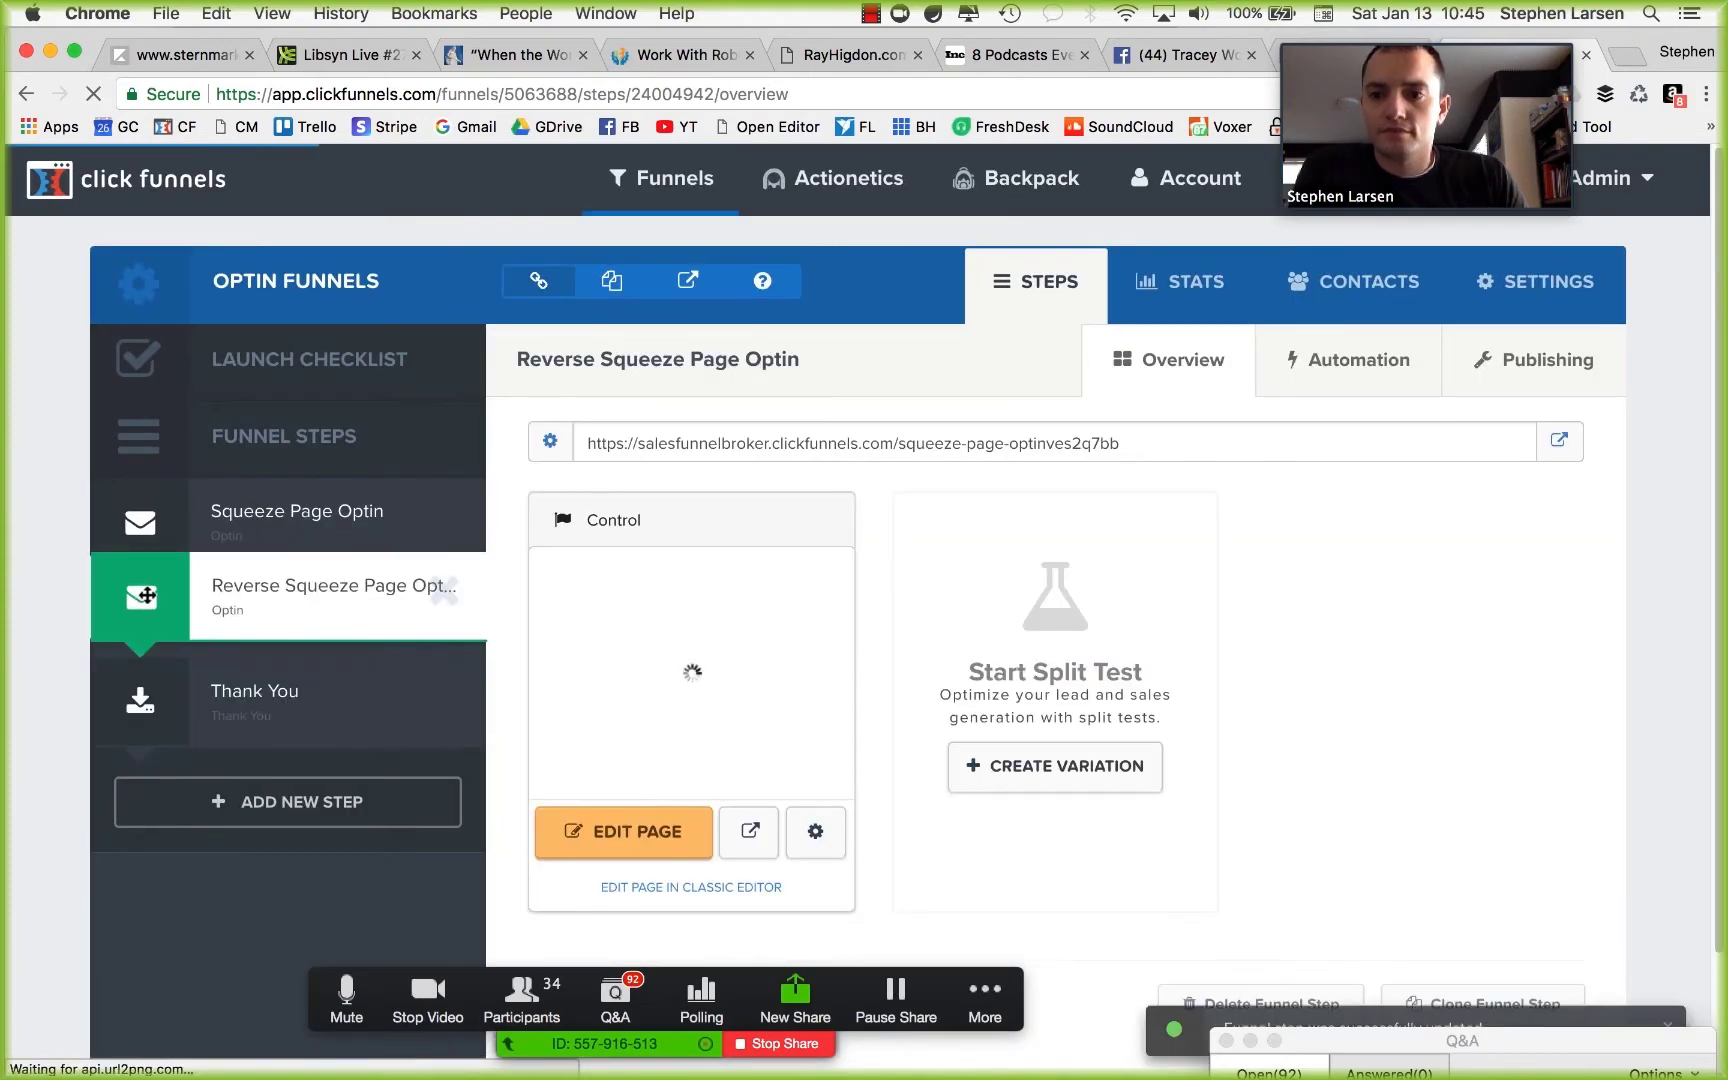
pyautogui.click(662, 886)
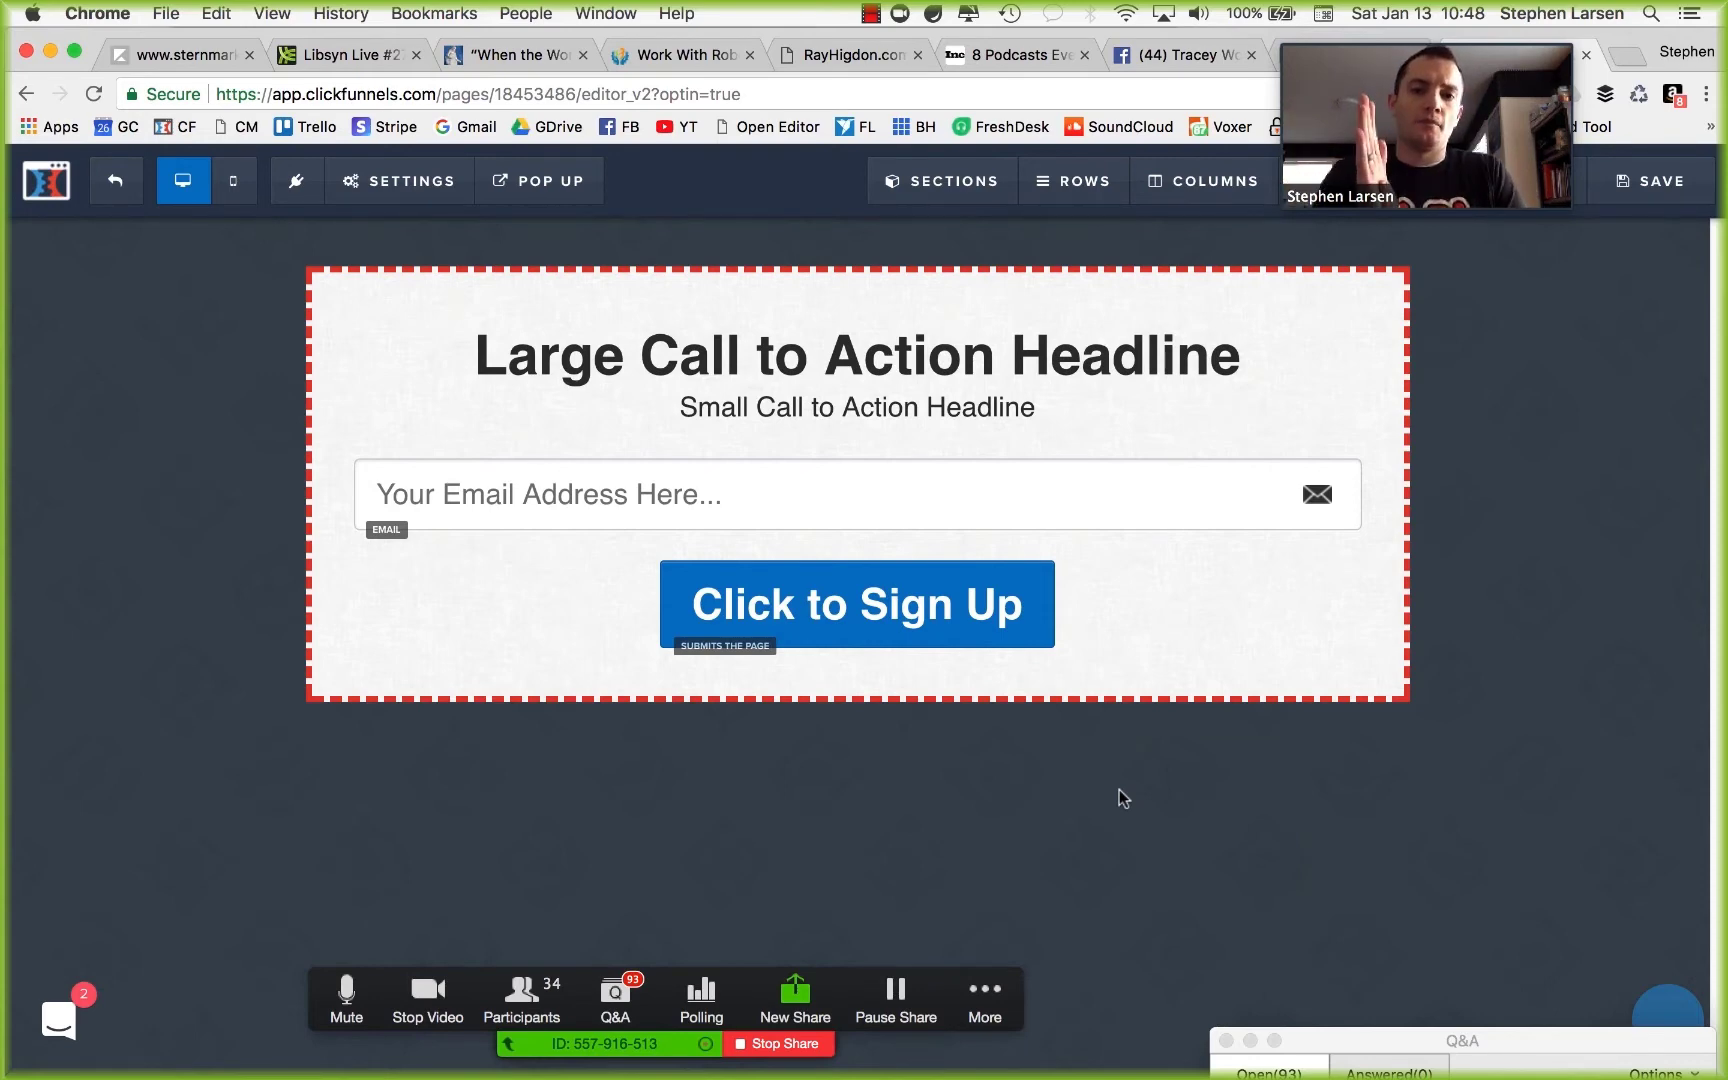
# Open the example landing page secretmlmhacks.com/join-us in a new browser tab.
pyautogui.click(1632, 58)
pyautogui.write('sec')
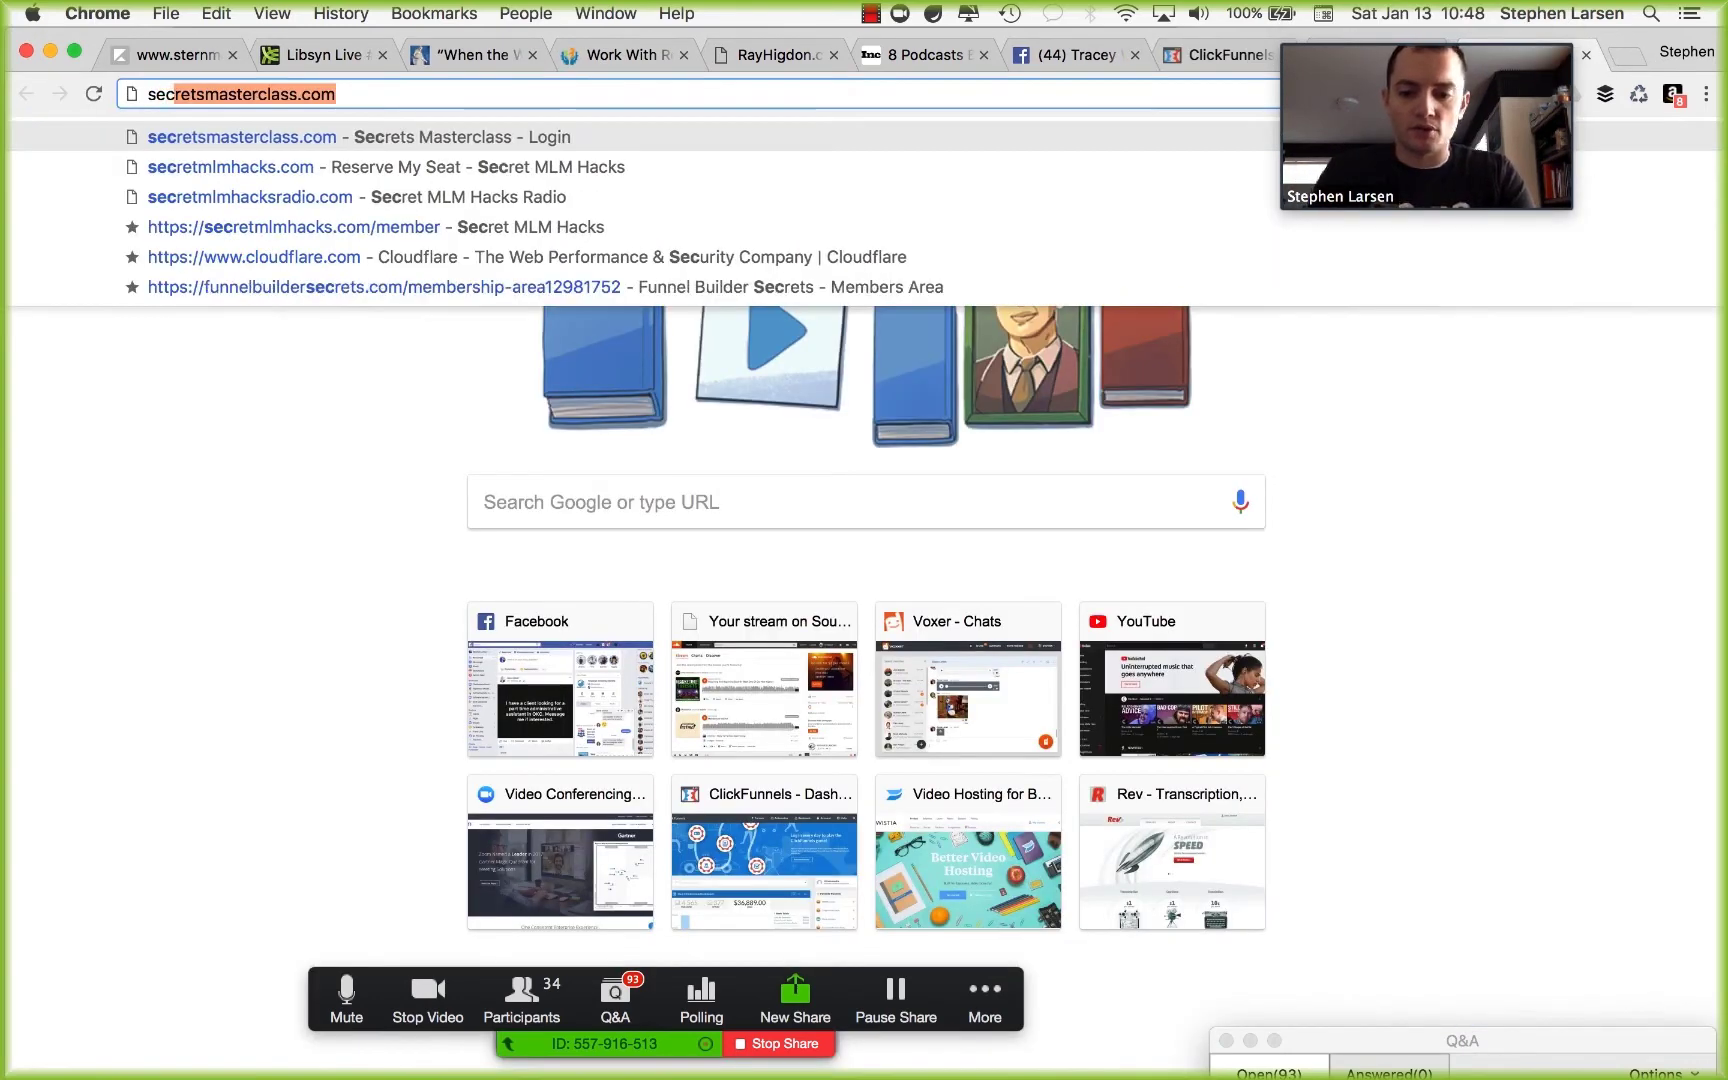
pyautogui.write('retmlm')
pyautogui.press('Return')
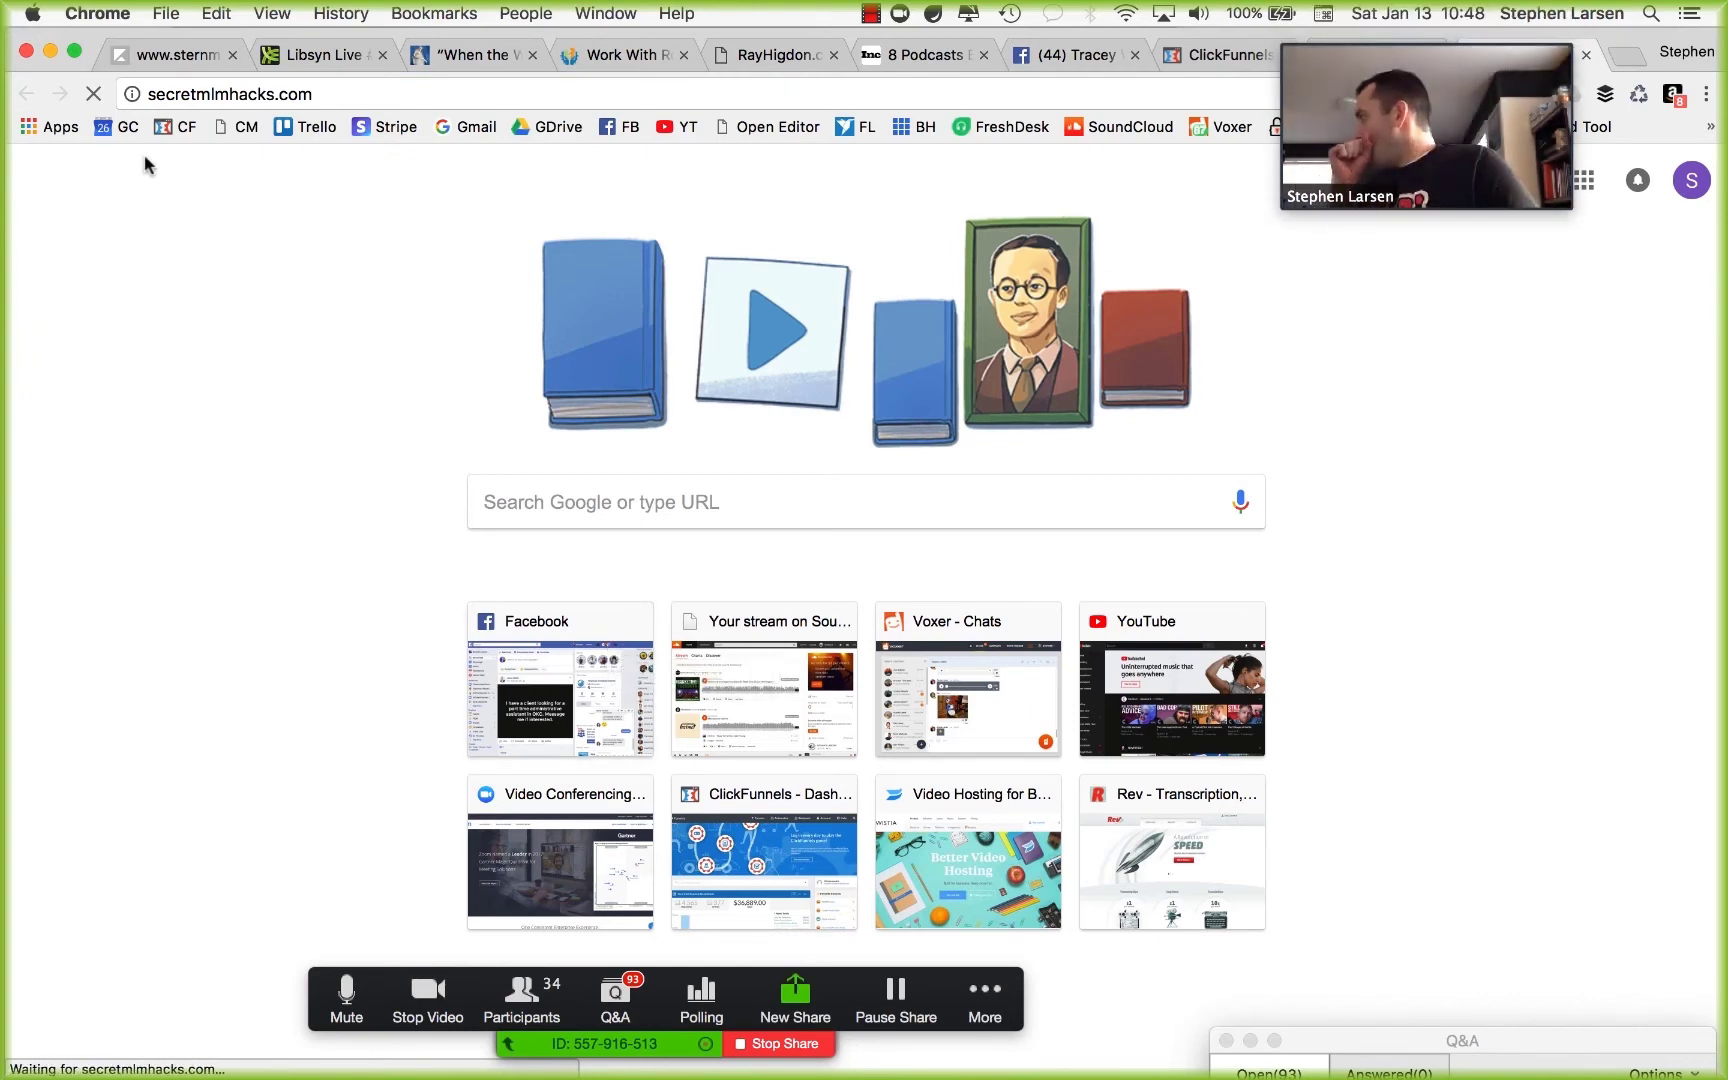
pyautogui.click(145, 94)
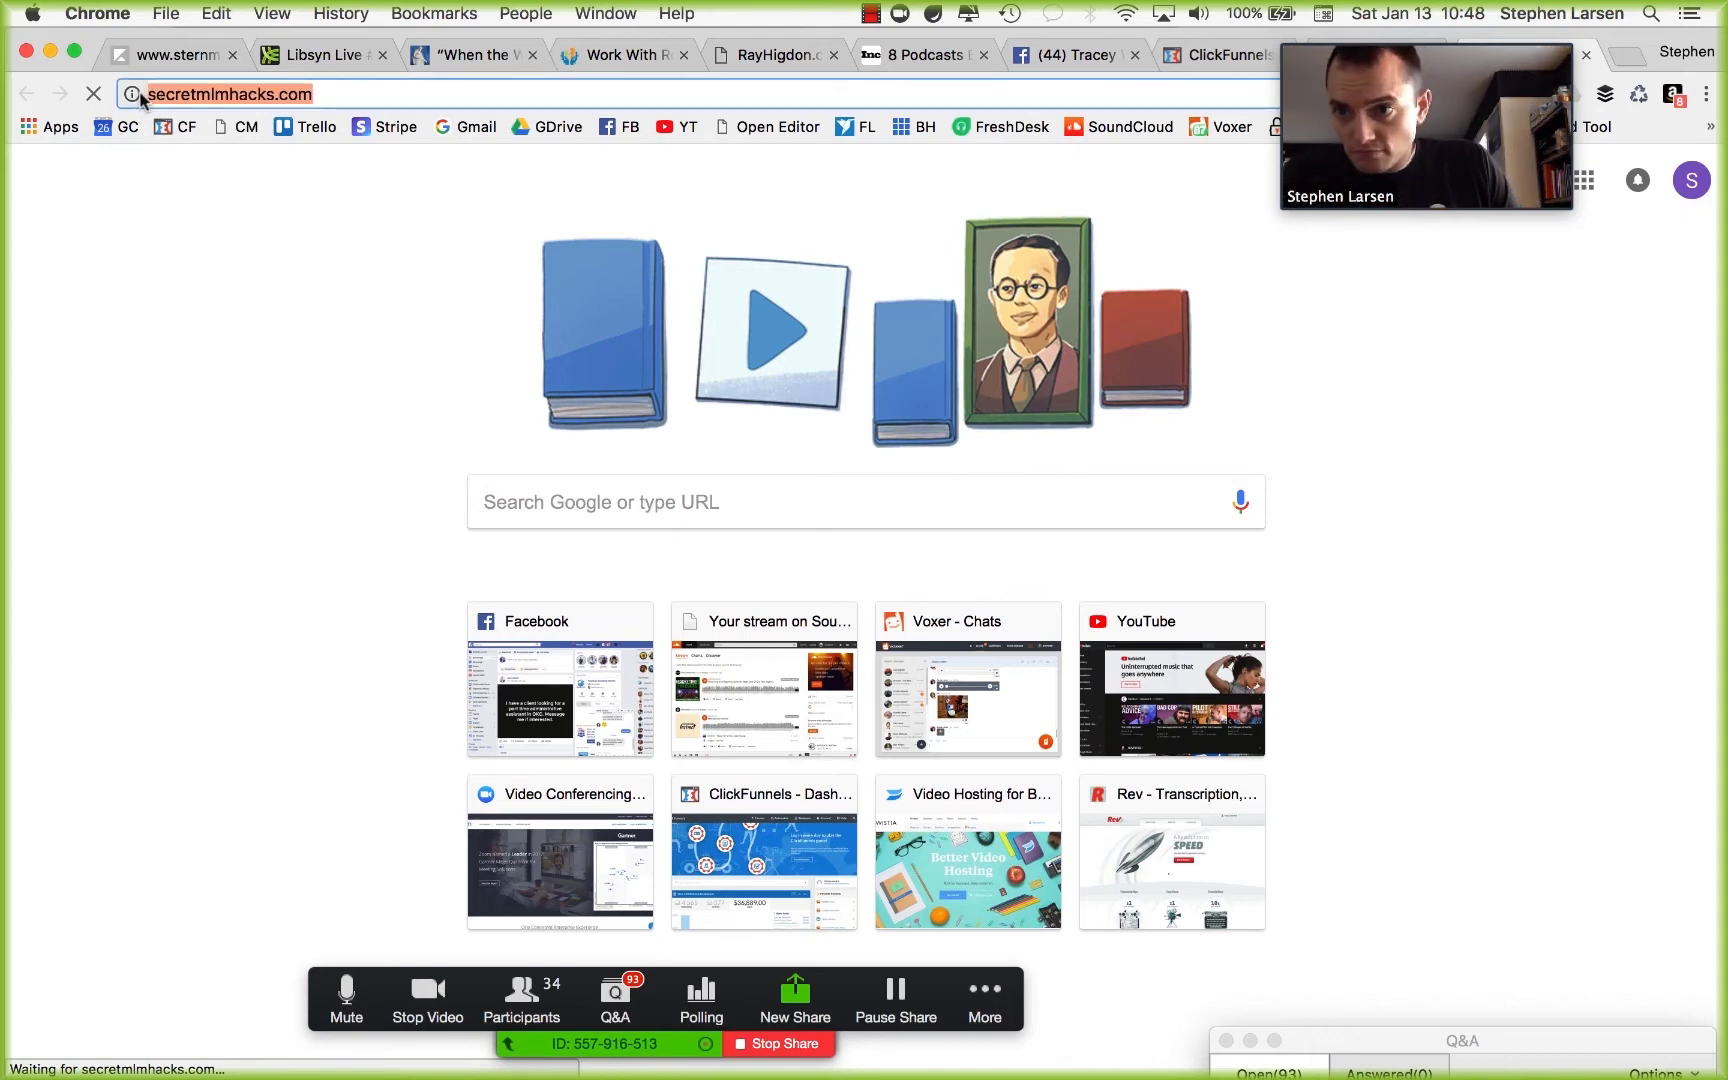
pyautogui.click(346, 92)
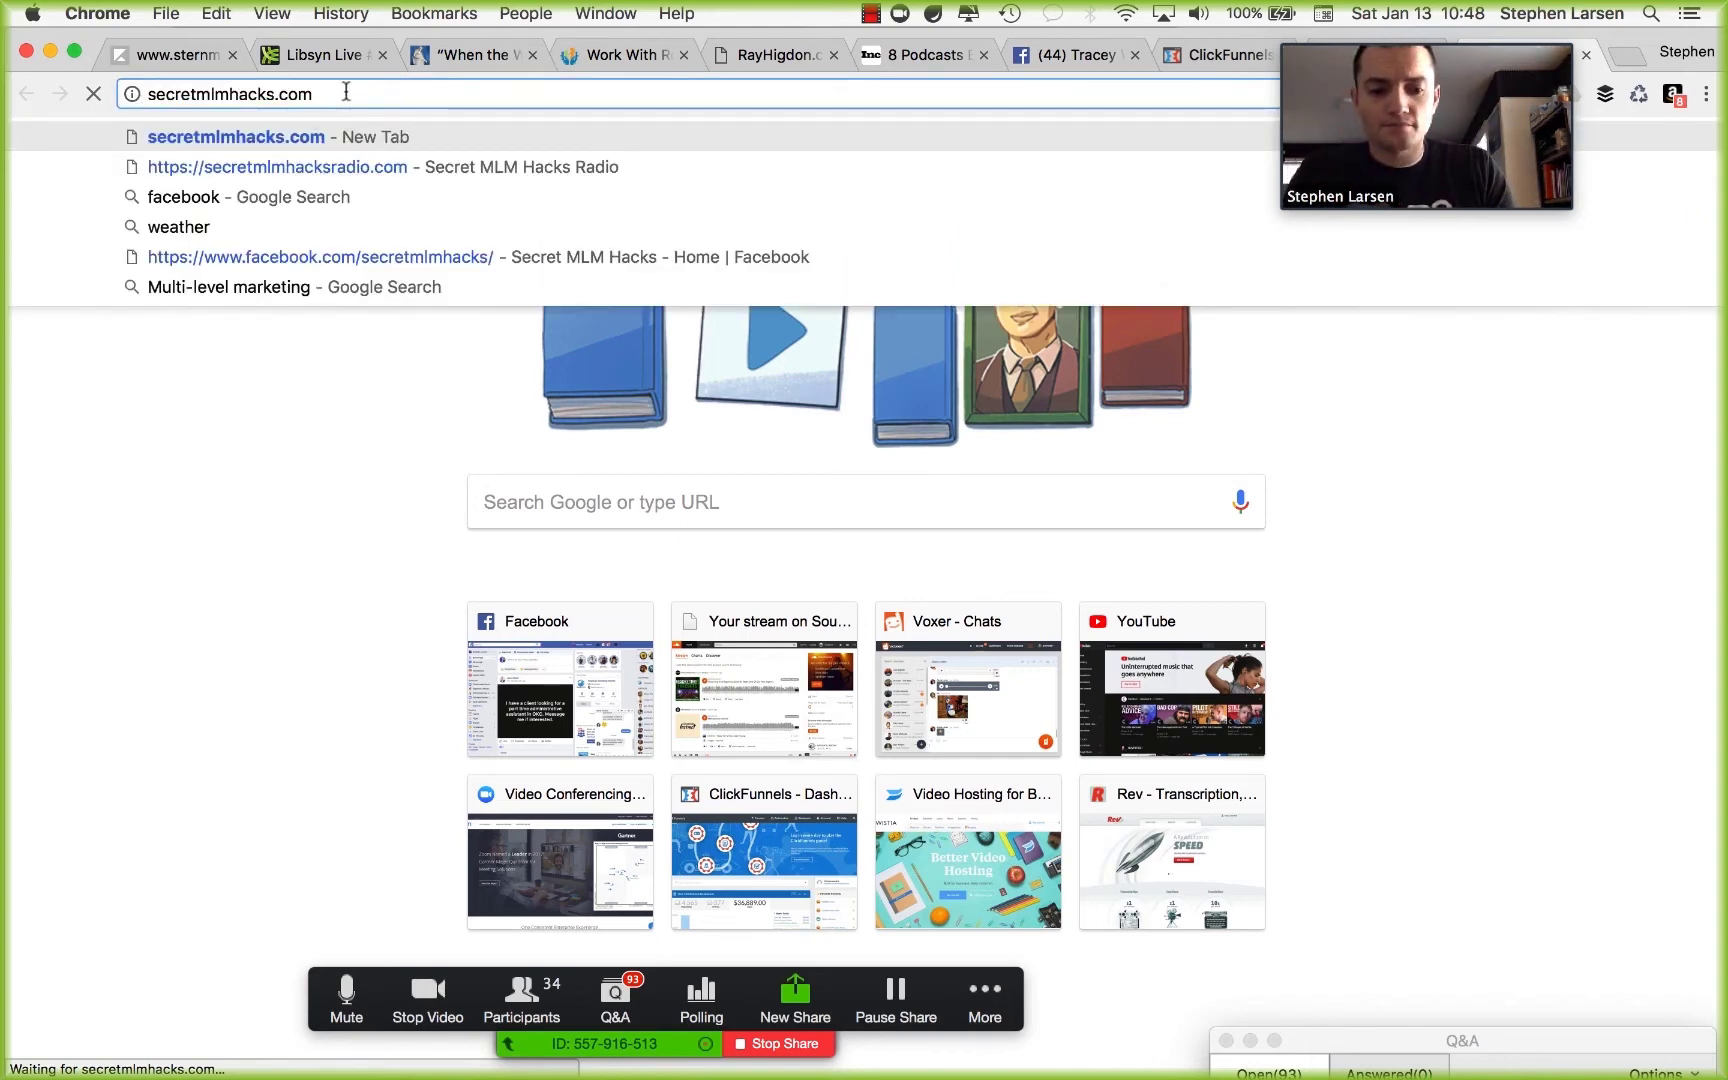
pyautogui.write('/join')
pyautogui.press('Return')
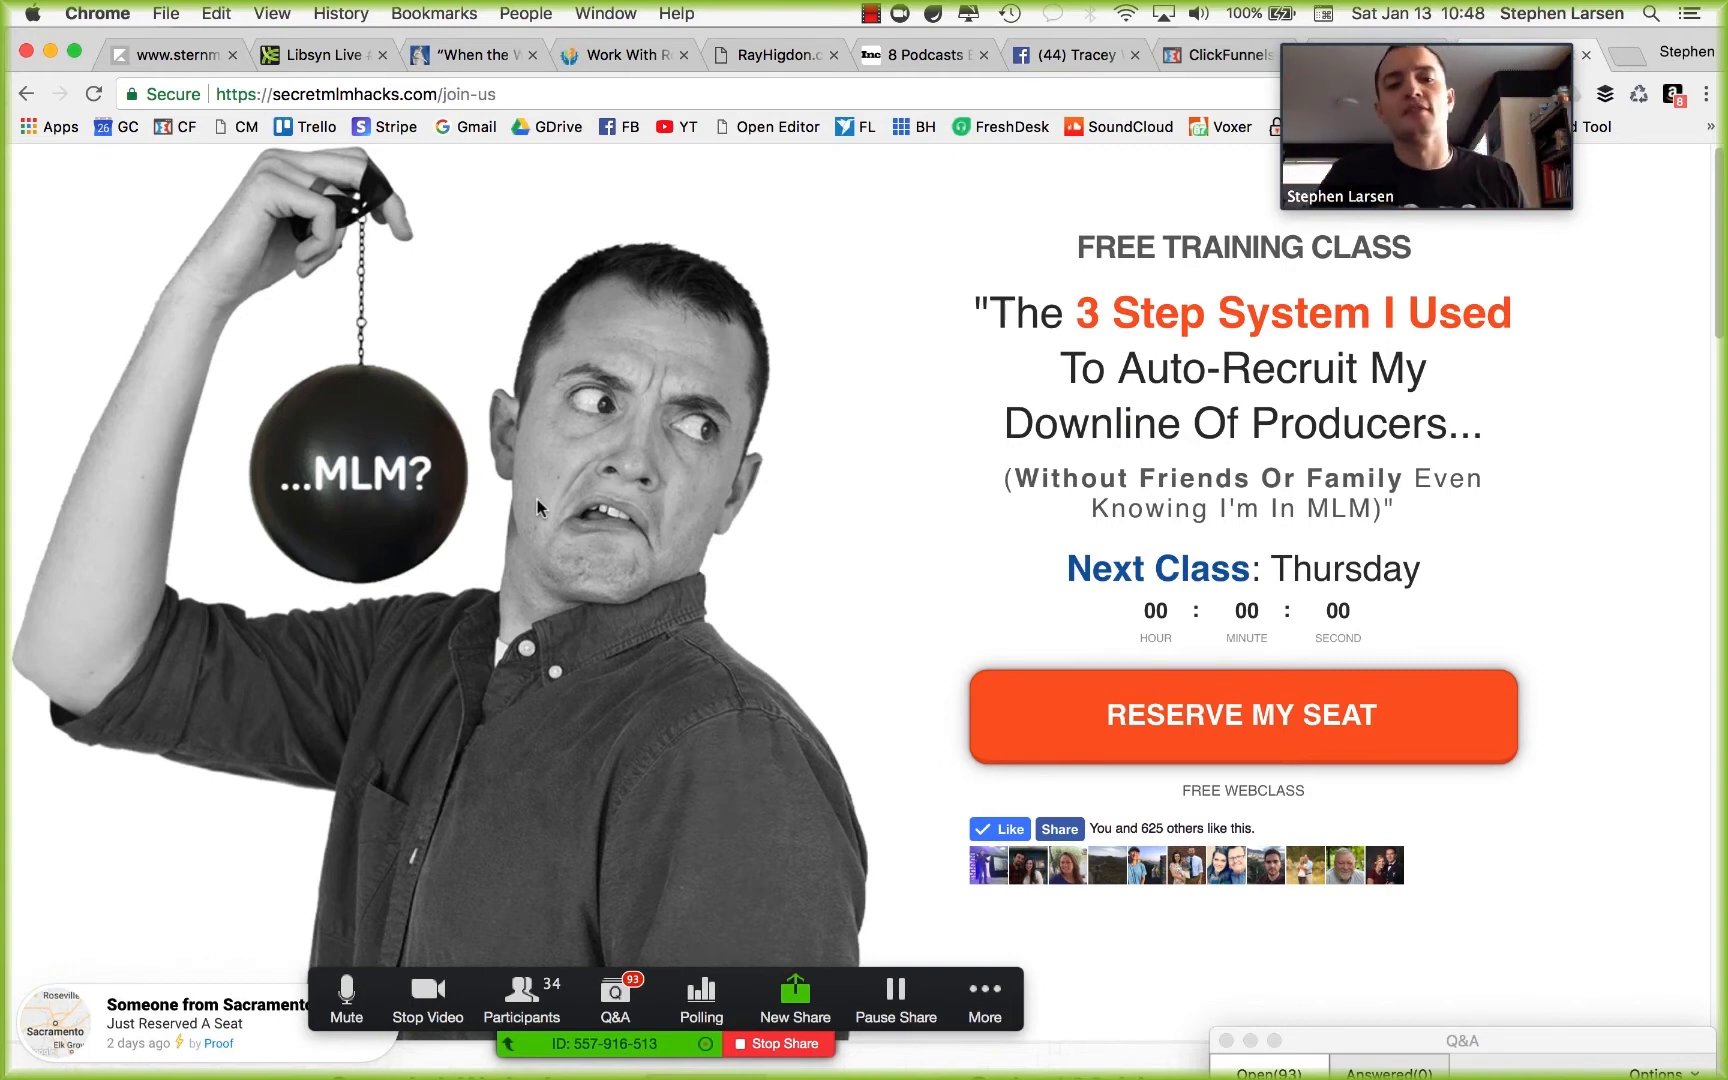
# Examine the example page's layout, headline and sub-headline wording, and return to the reverse squeeze page in the editor.
pyautogui.scroll(-1, 1650, 597)
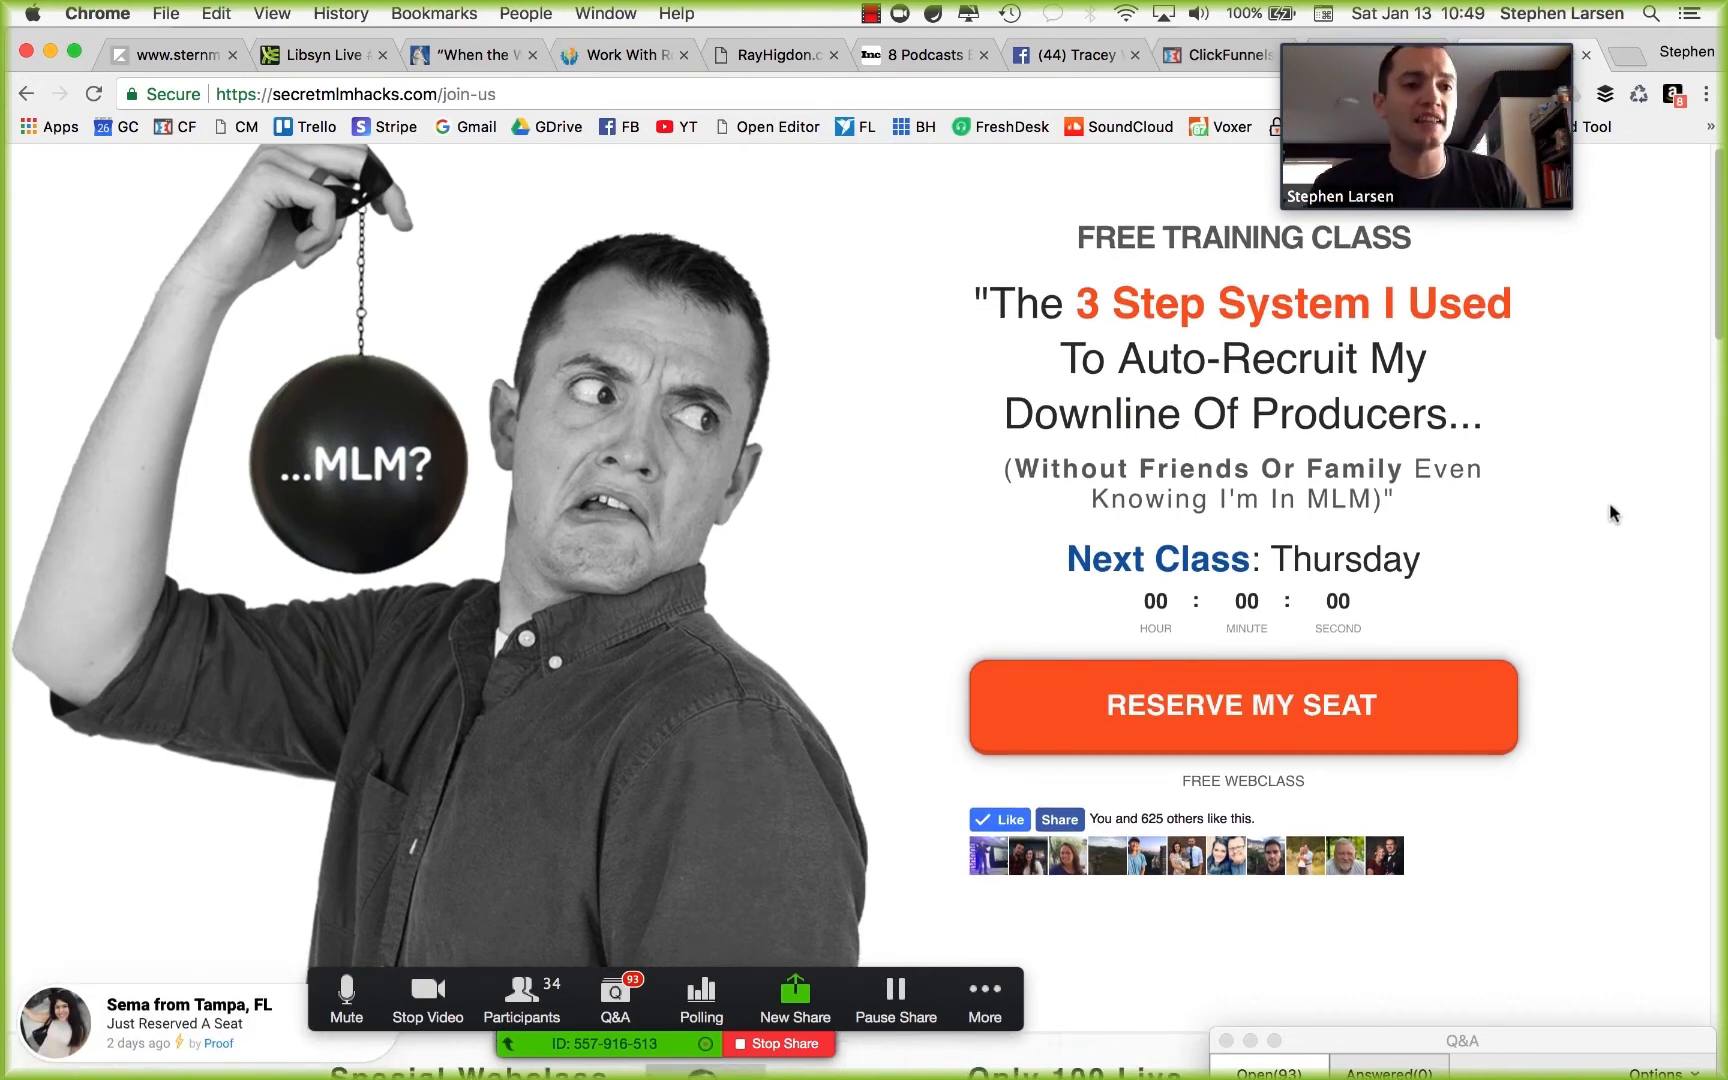
pyautogui.scroll(-3, 1609, 502)
pyautogui.scroll(3, 1598, 440)
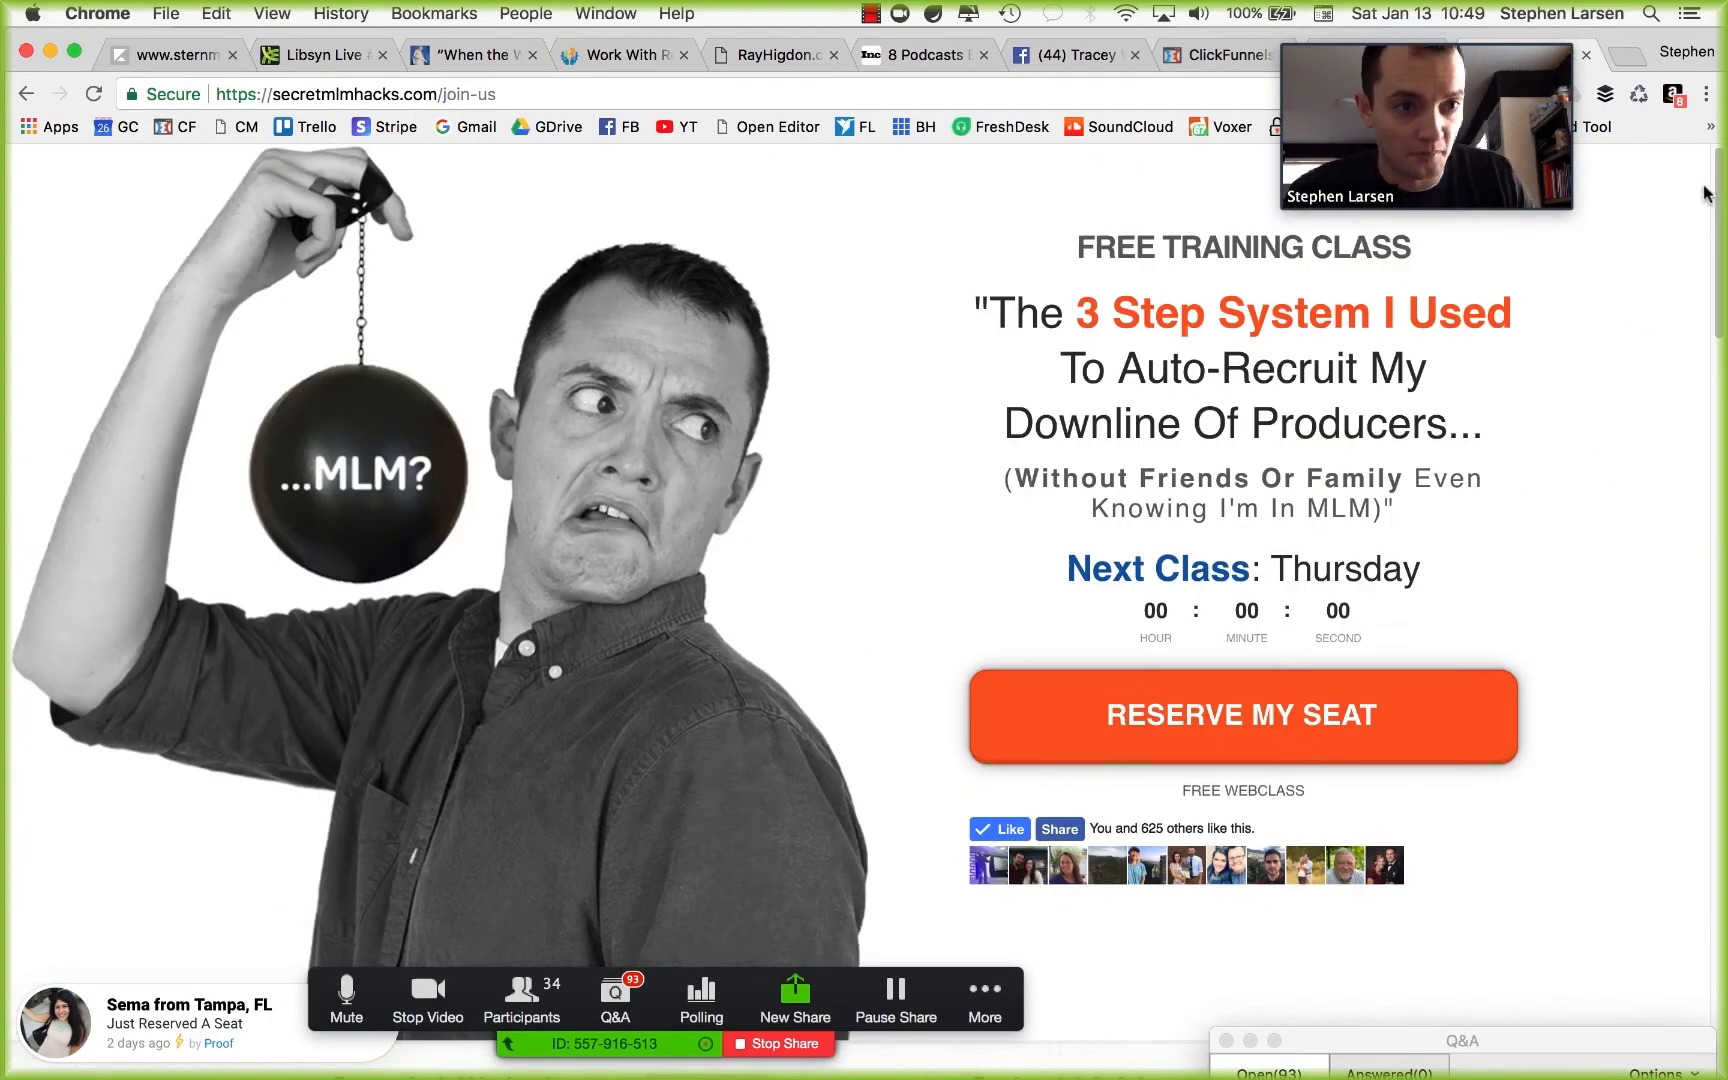
pyautogui.moveTo(1720, 175); pyautogui.dragTo(1697, 119)
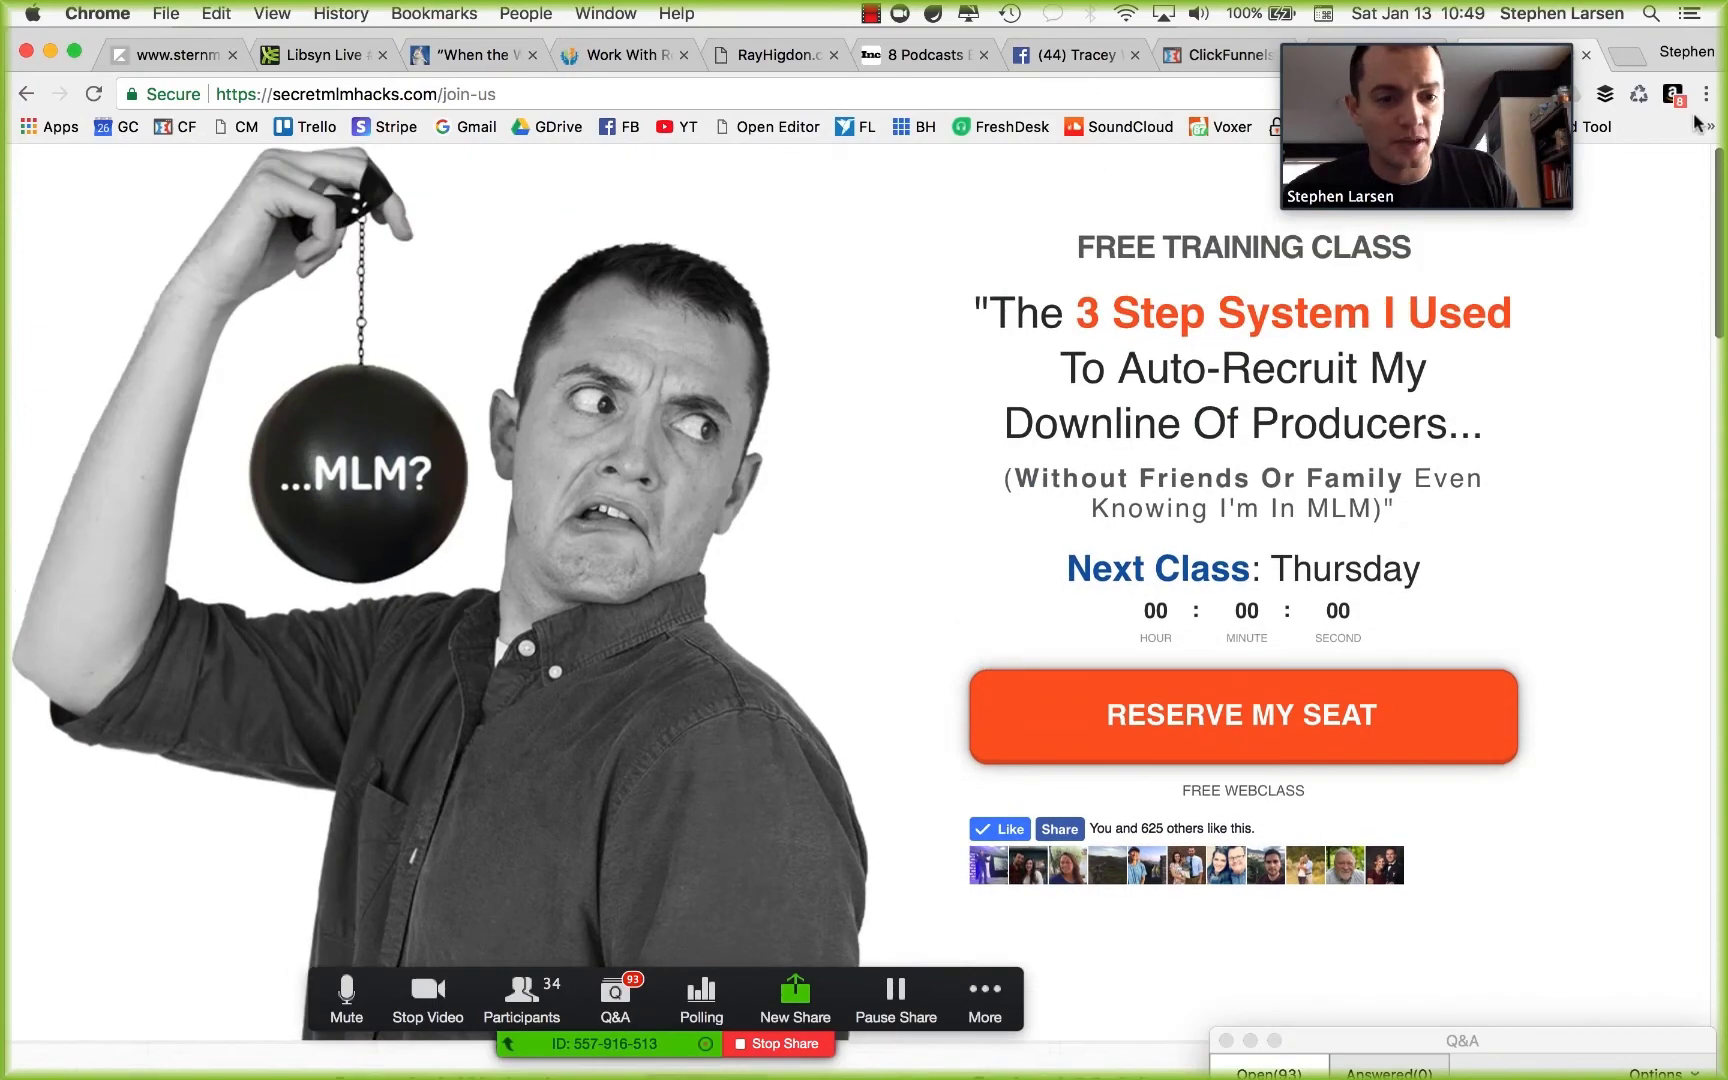
pyautogui.click(1183, 205)
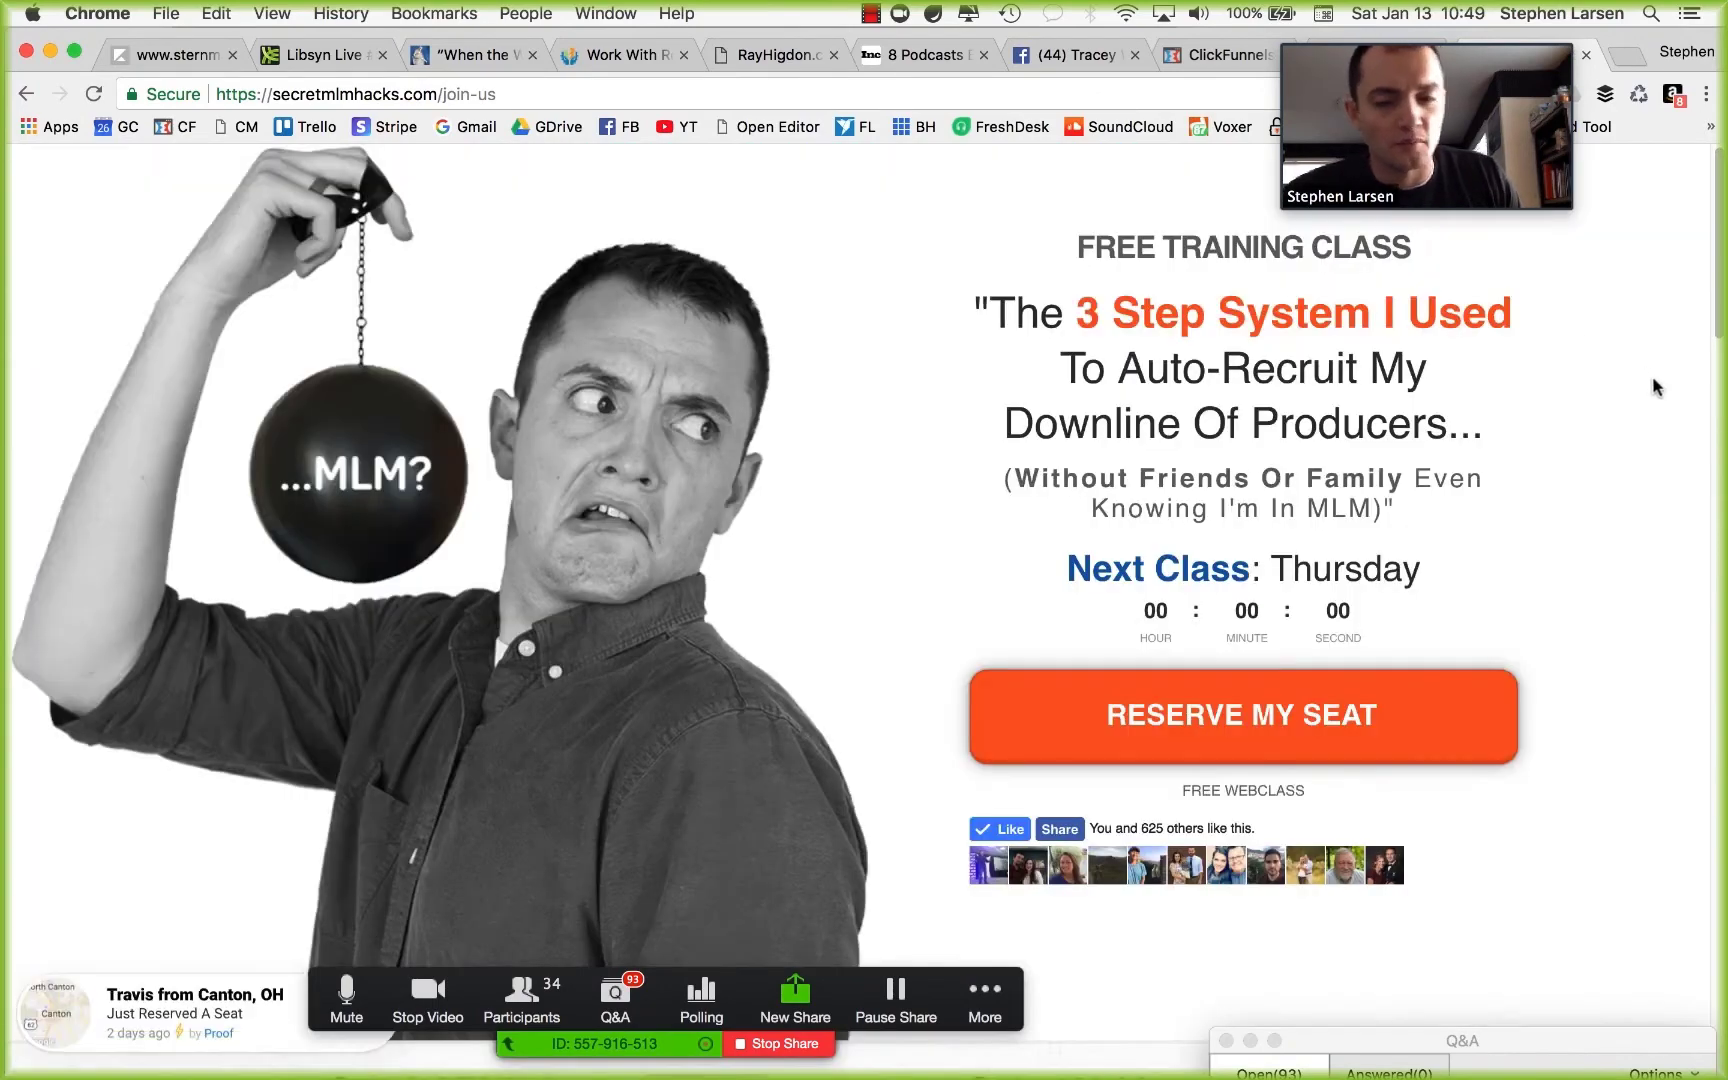
pyautogui.moveTo(1184, 372); pyautogui.dragTo(1330, 508)
pyautogui.moveTo(1112, 315); pyautogui.dragTo(1338, 402)
pyautogui.moveTo(1395, 510); pyautogui.dragTo(1146, 510)
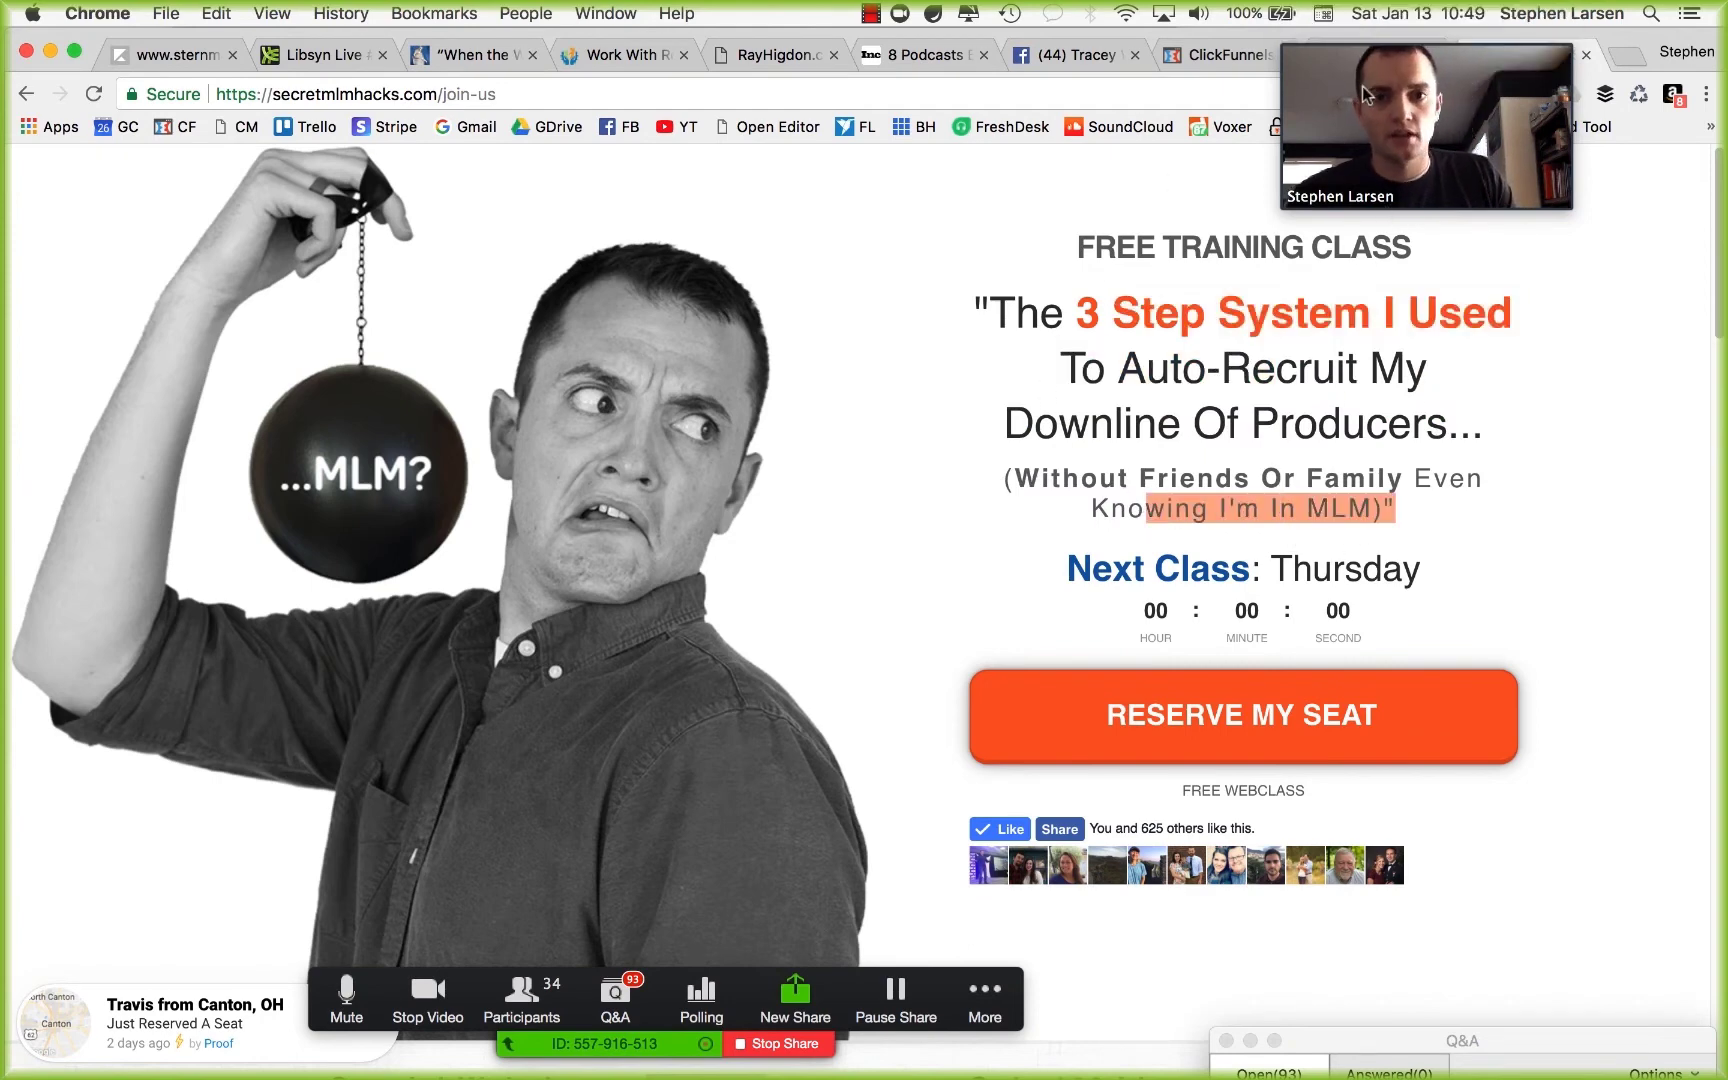
pyautogui.moveTo(1552, 66); pyautogui.dragTo(1712, 122)
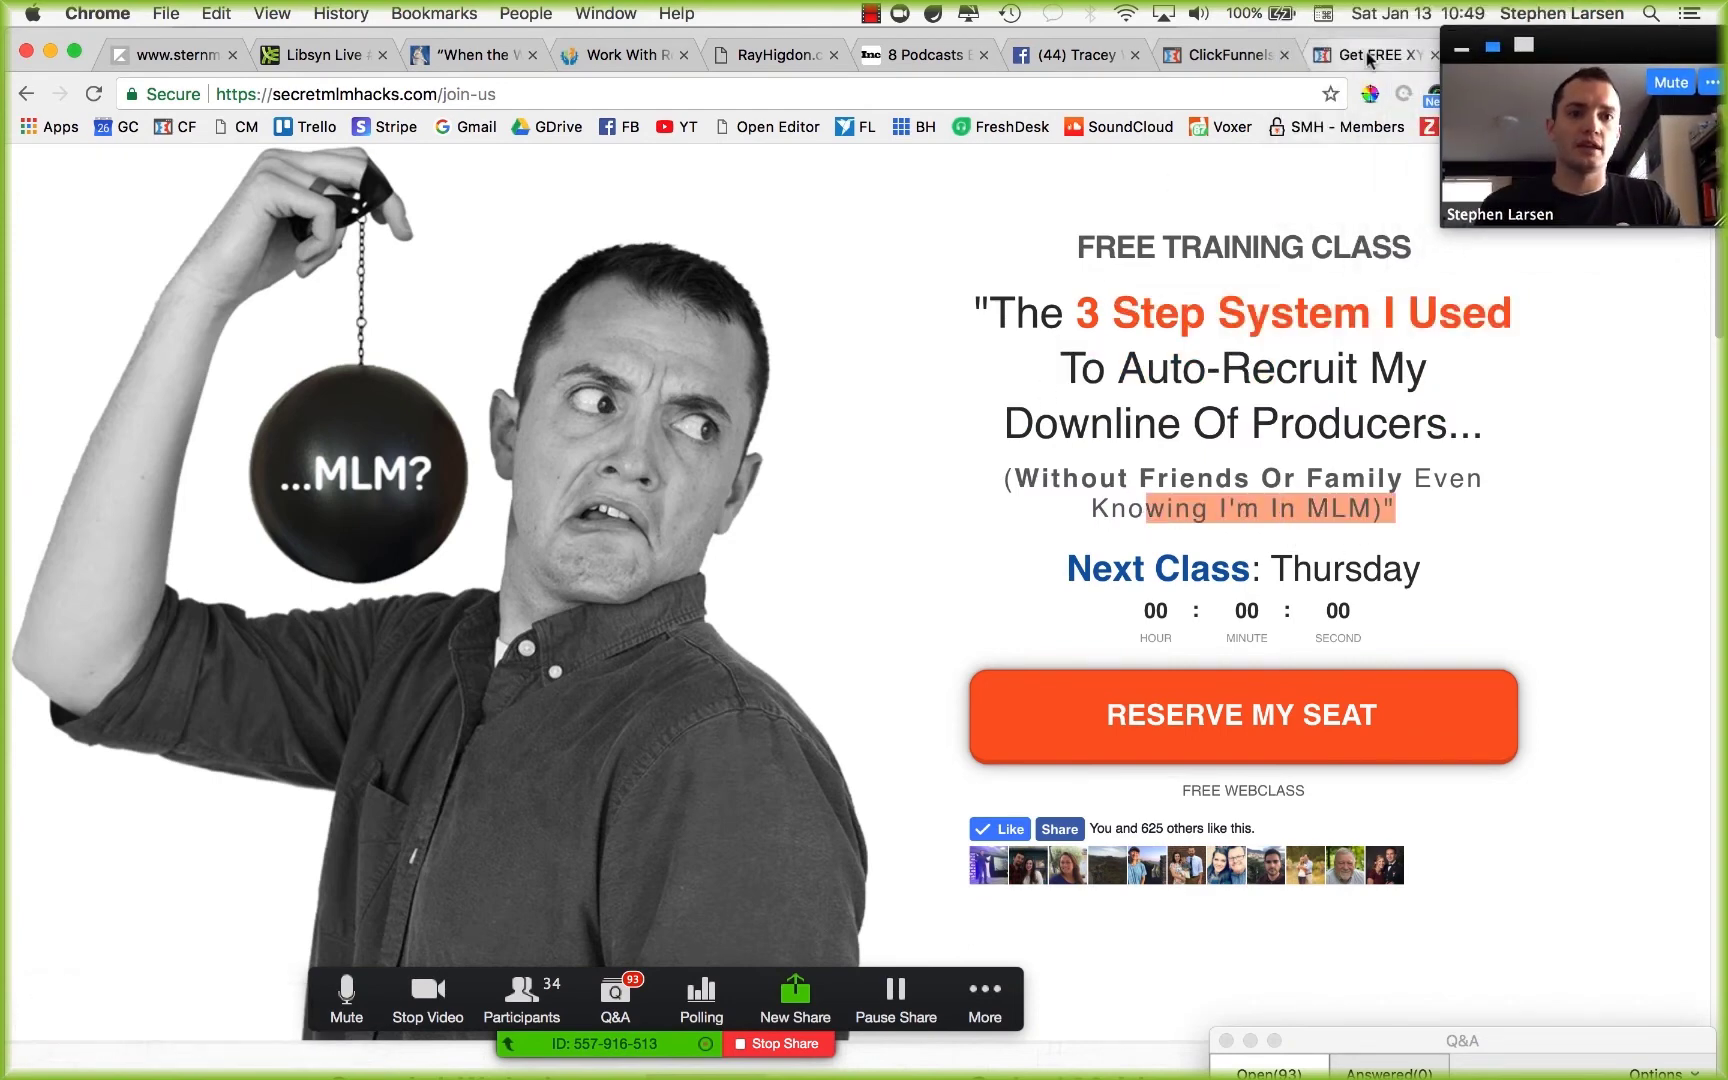
pyautogui.click(1368, 55)
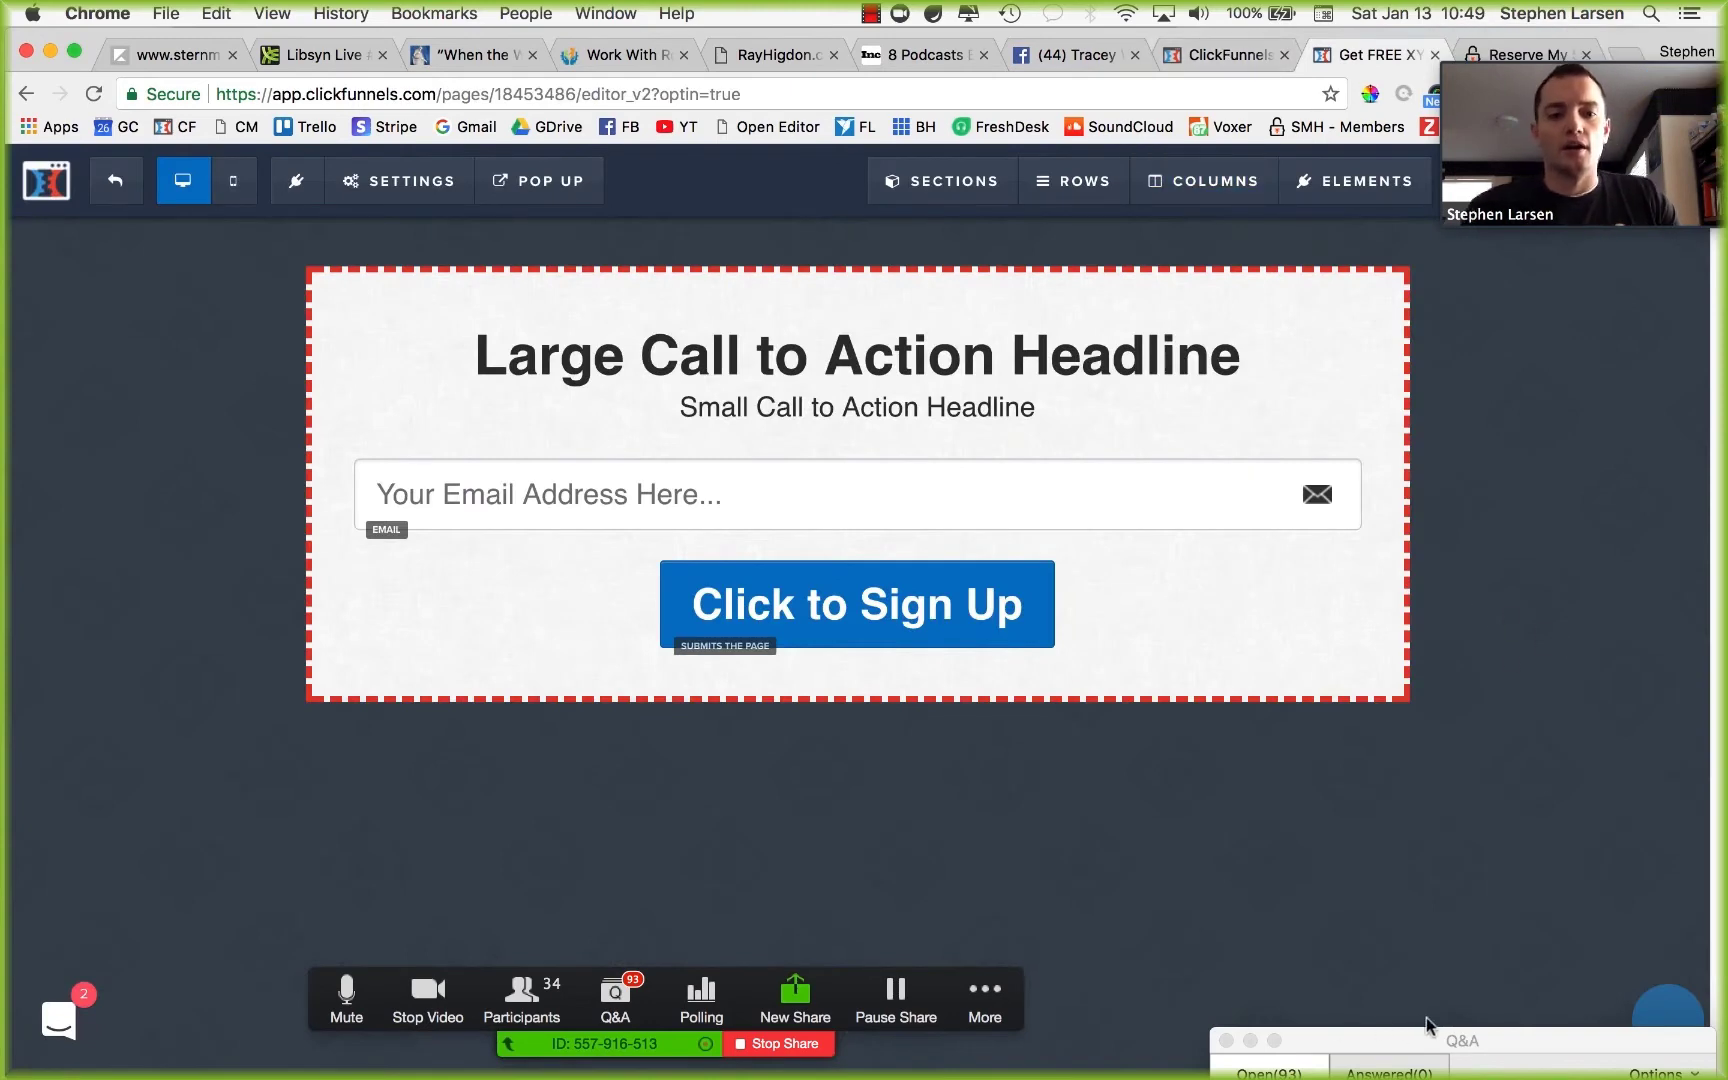
# Check the most recent open attendee questions in the Q&A window, and move the window back out of the way.
pyautogui.moveTo(1527, 1032); pyautogui.dragTo(1516, 294)
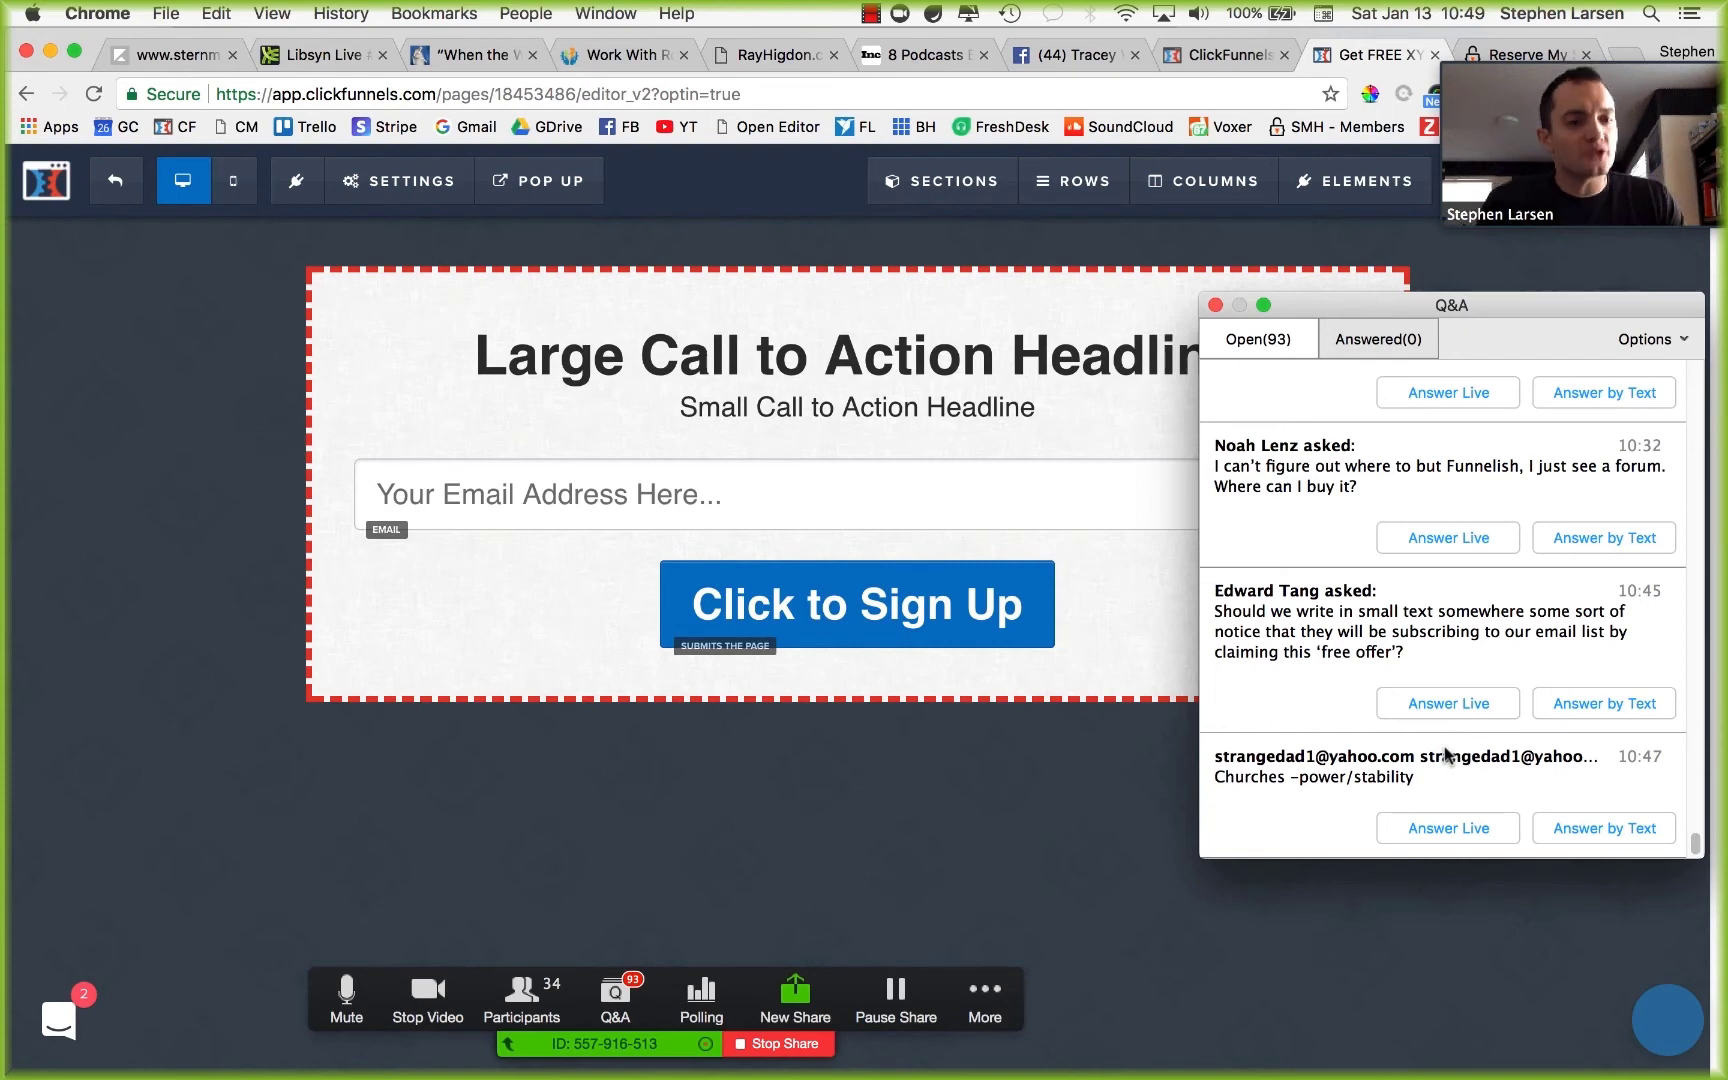
pyautogui.moveTo(1515, 312); pyautogui.dragTo(1537, 1045)
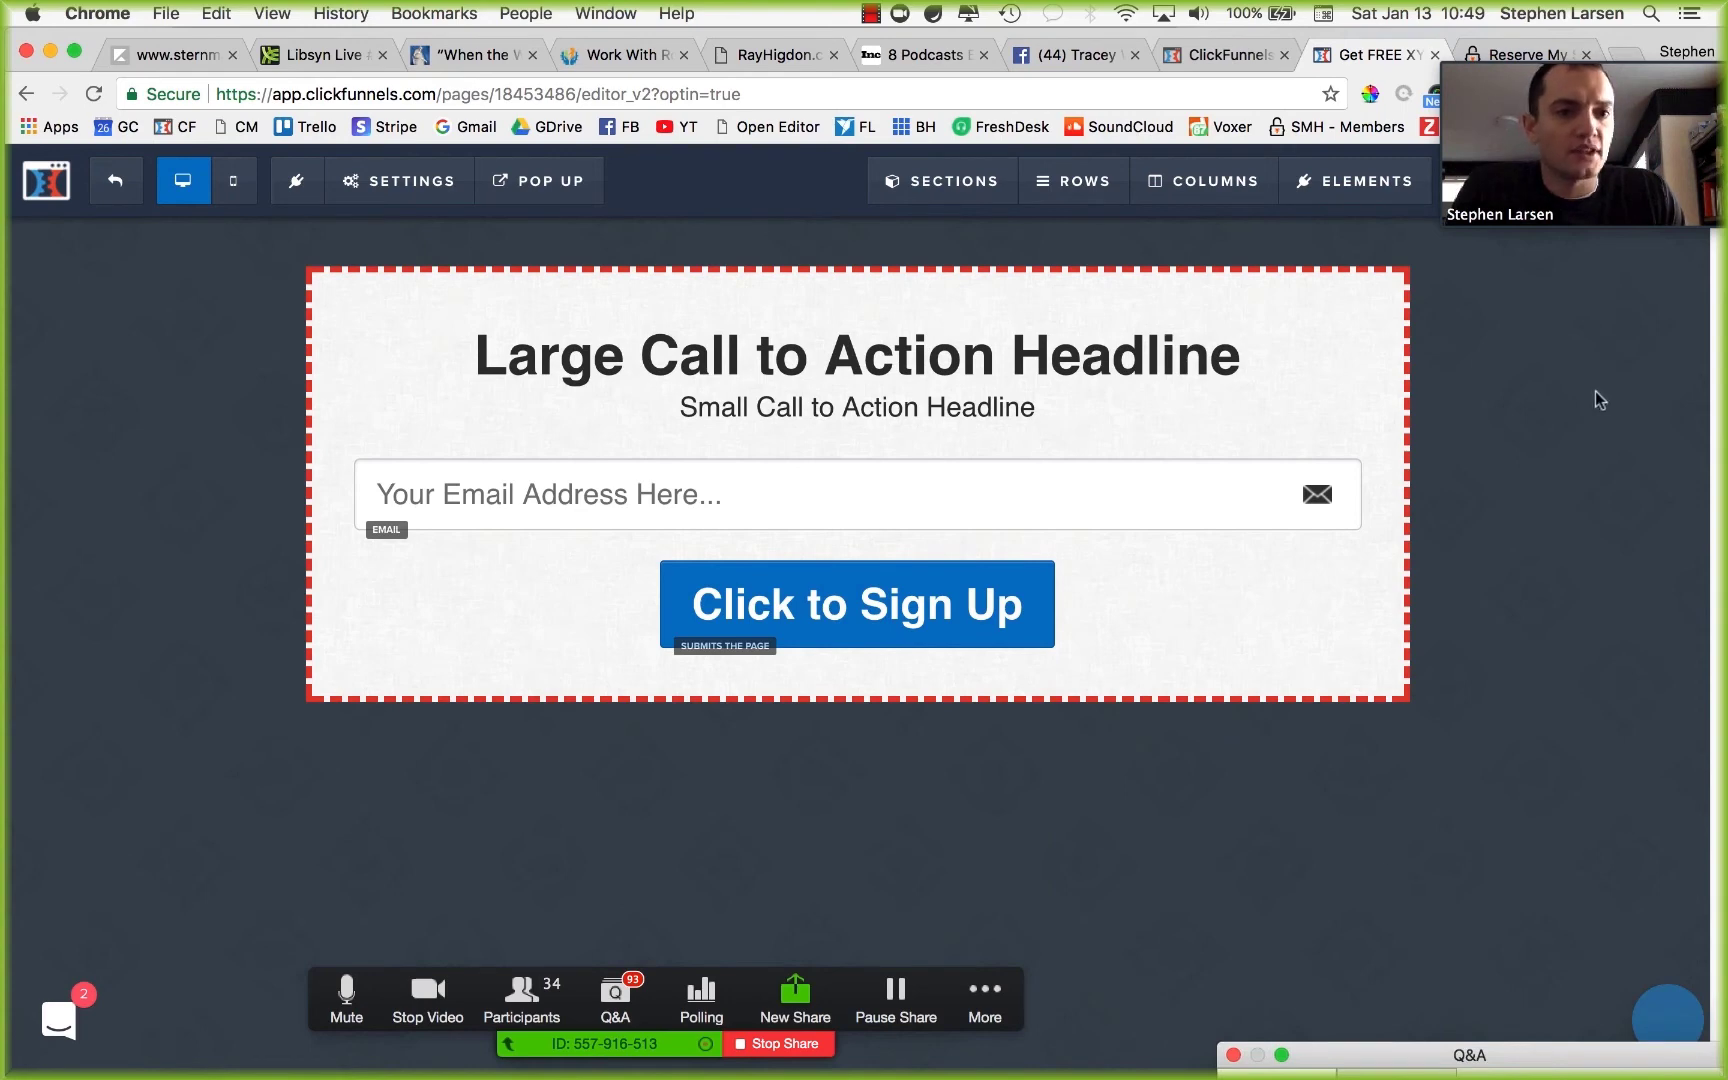
pyautogui.click(1631, 413)
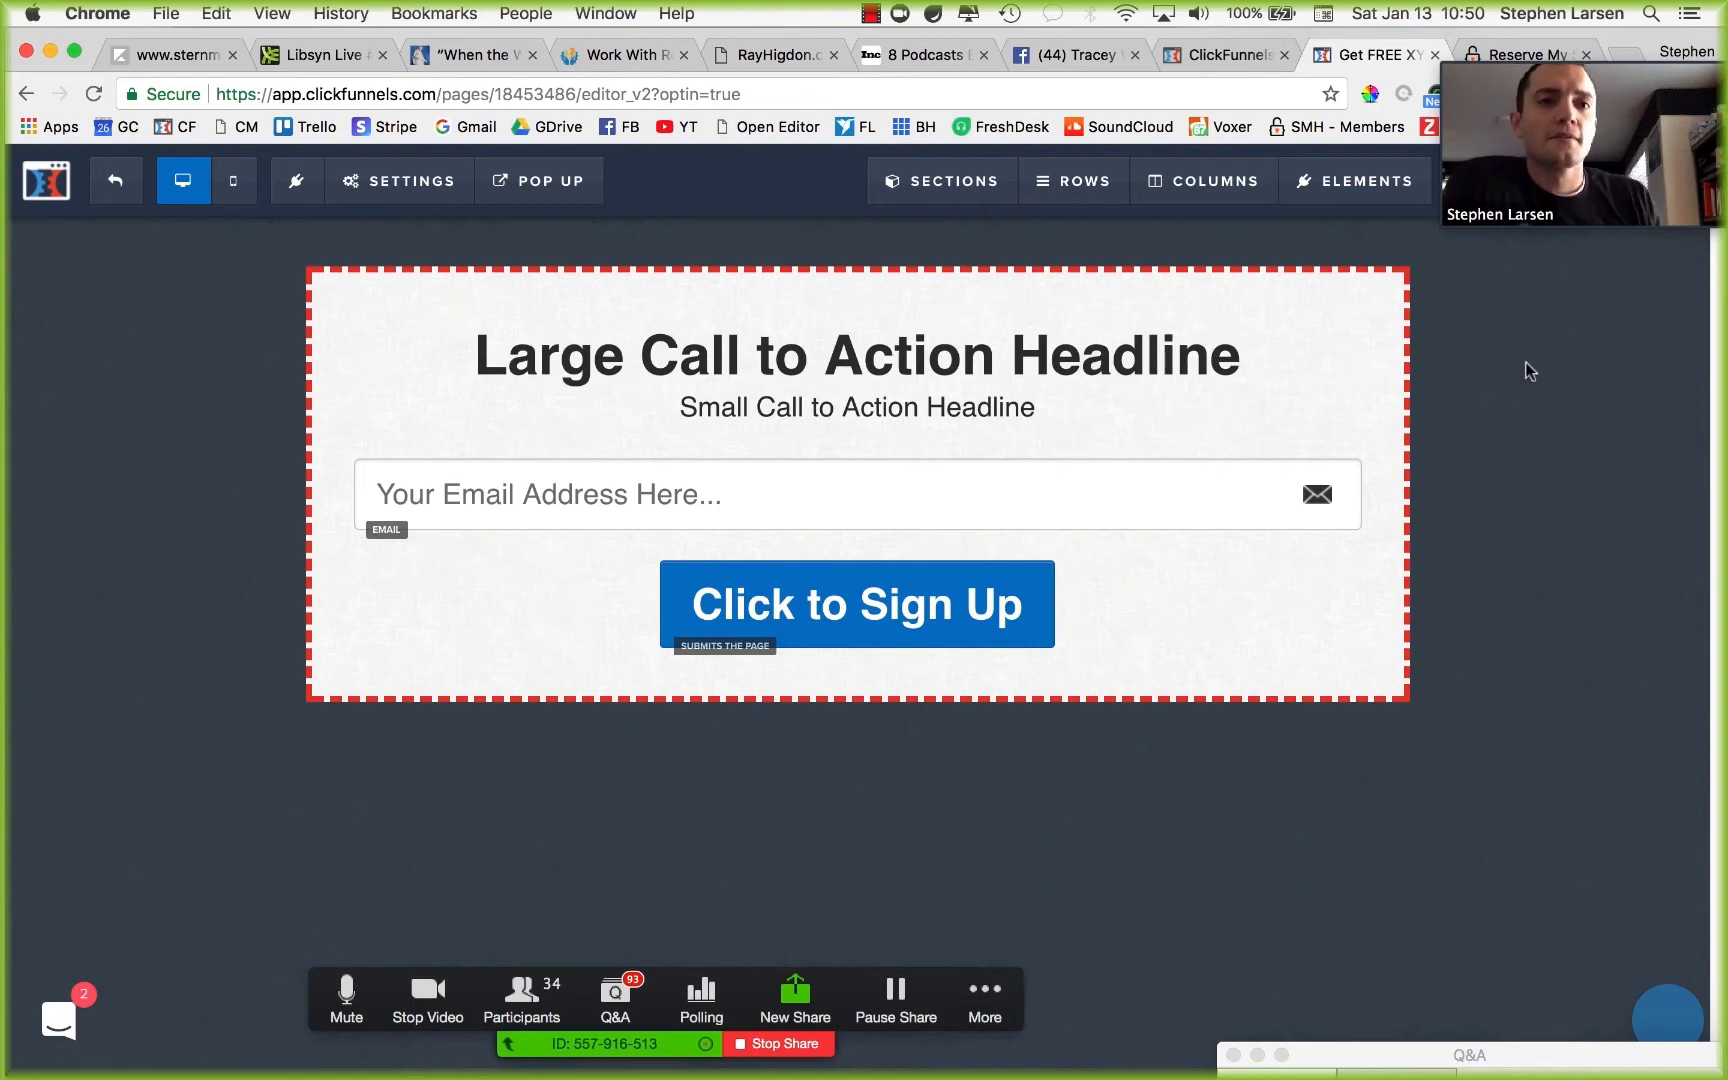
# Revisit the example landing page, and close its browser tab to return to the reverse squeeze page editor.
pyautogui.moveTo(1600, 44); pyautogui.dragTo(1592, 104)
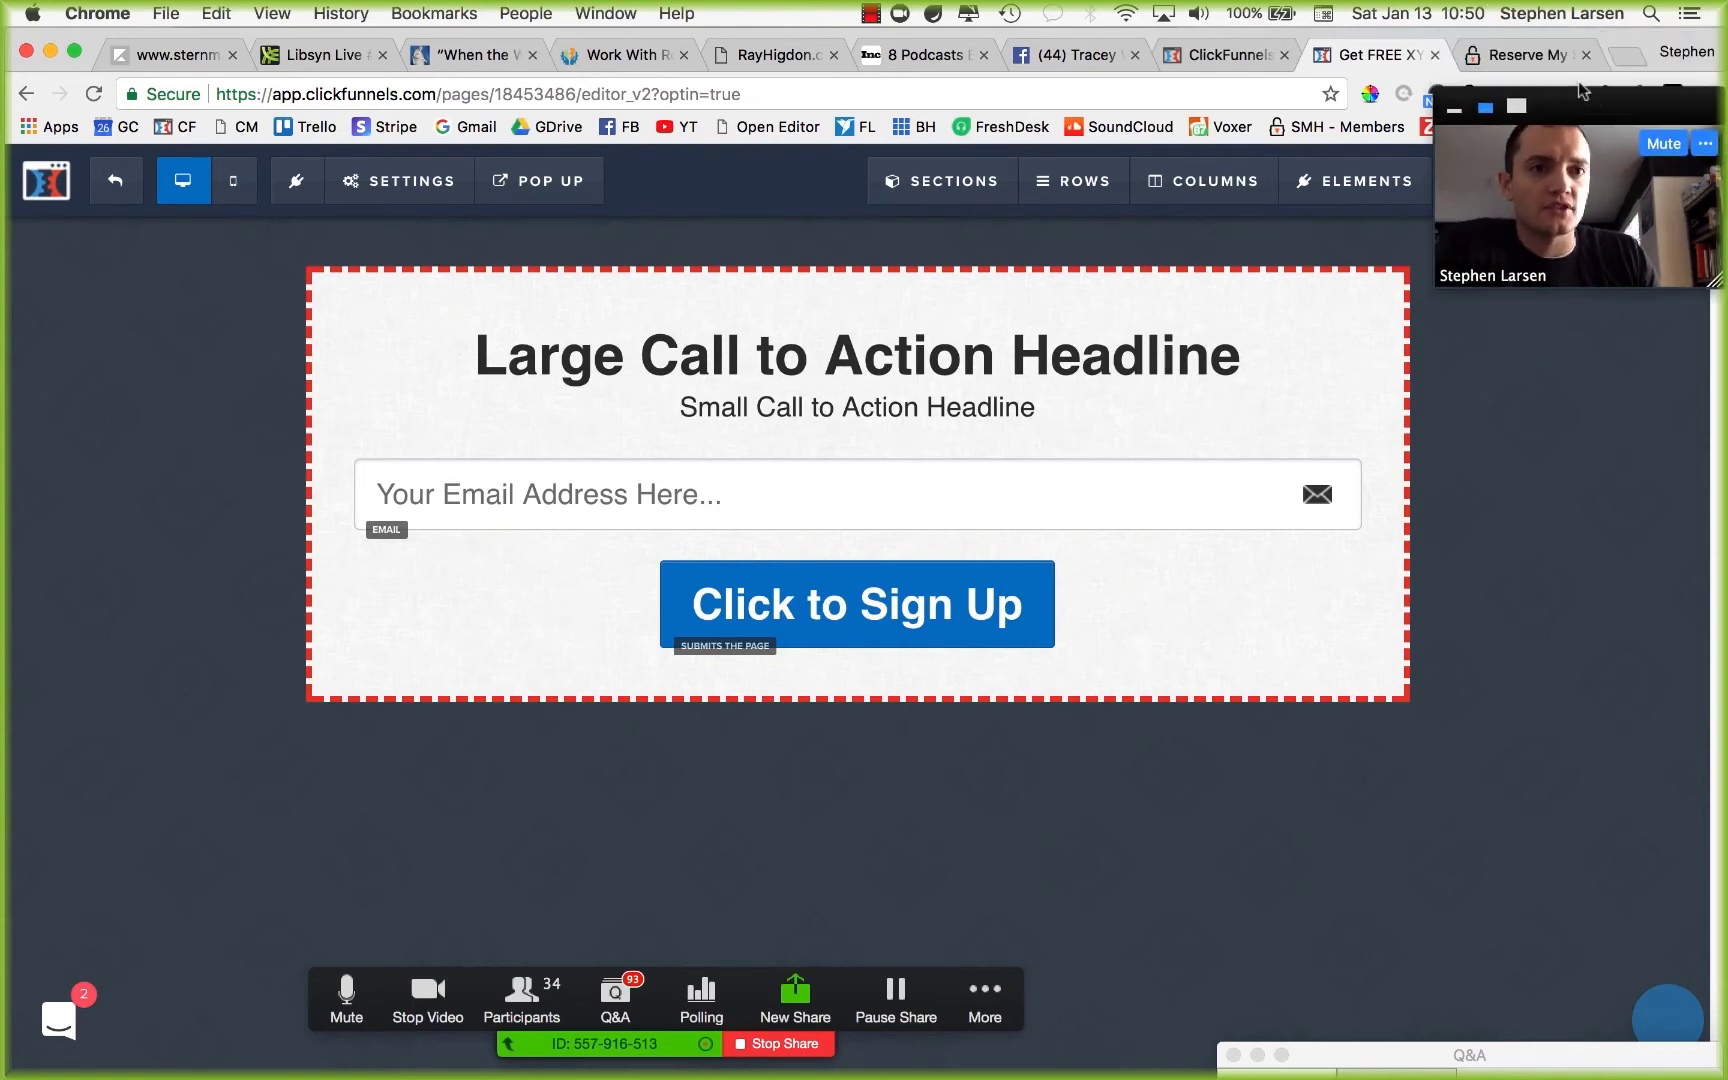
pyautogui.click(1518, 55)
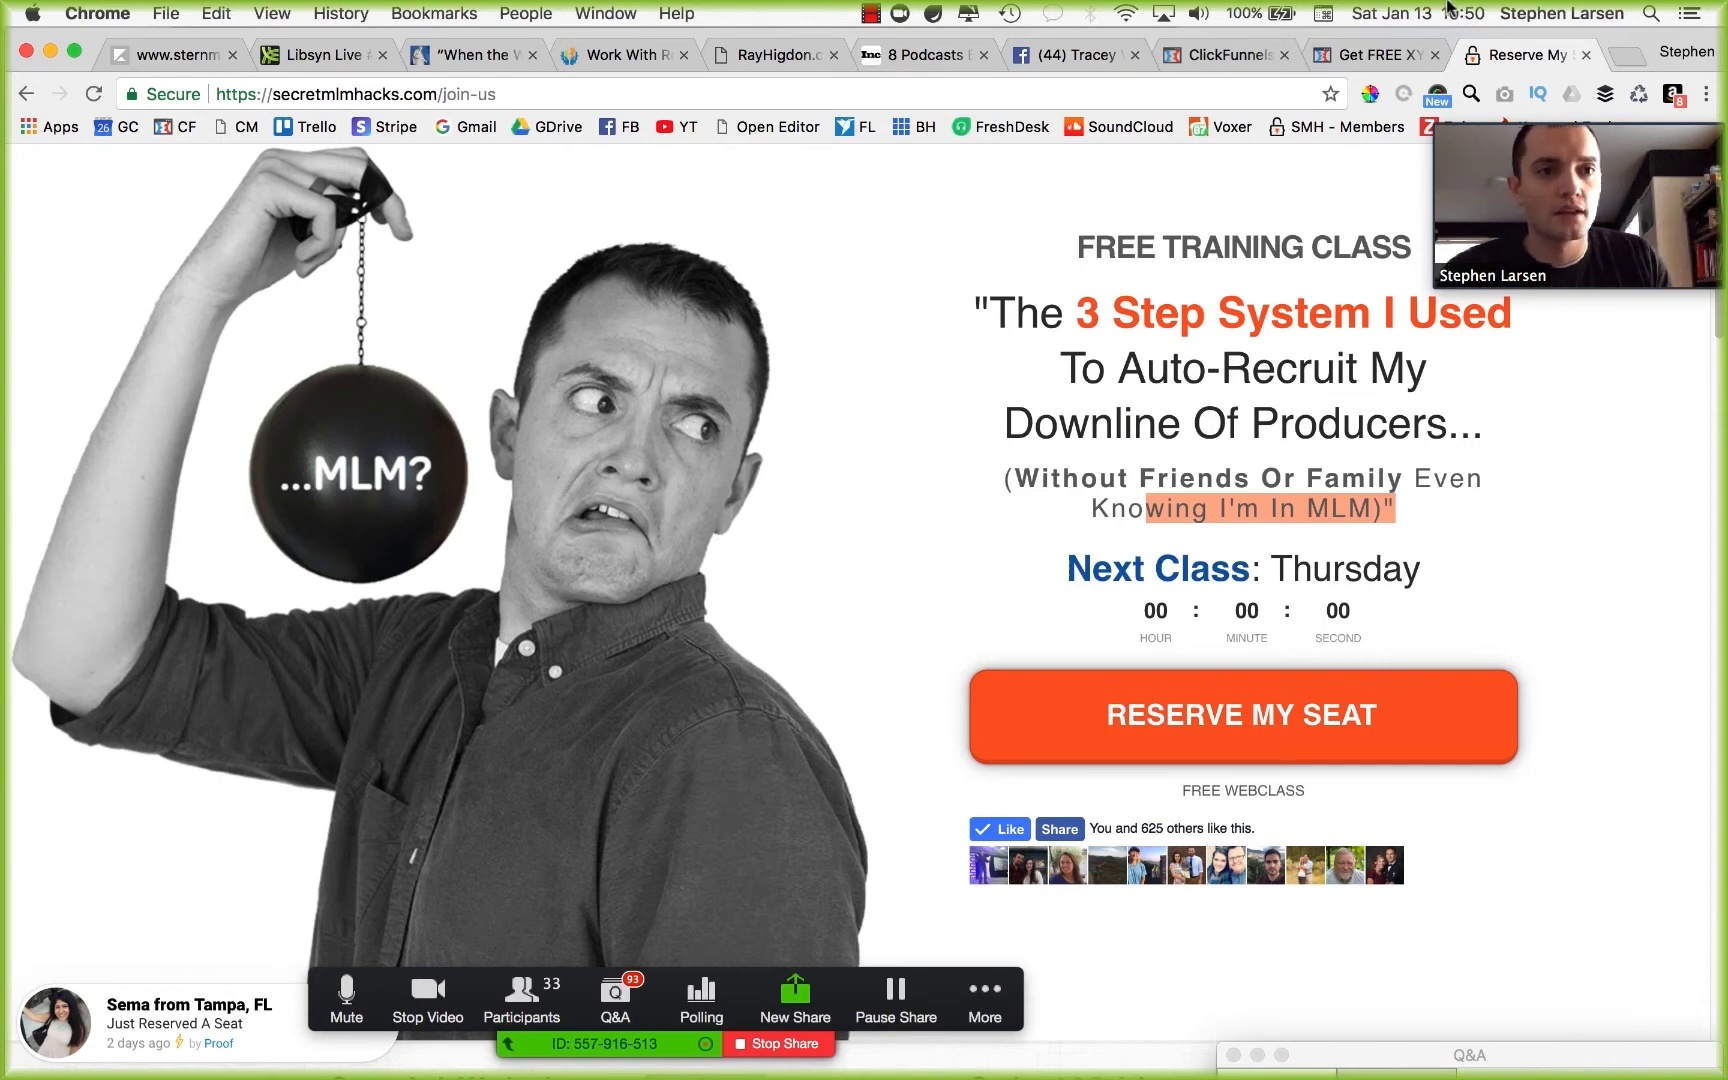
pyautogui.click(1587, 55)
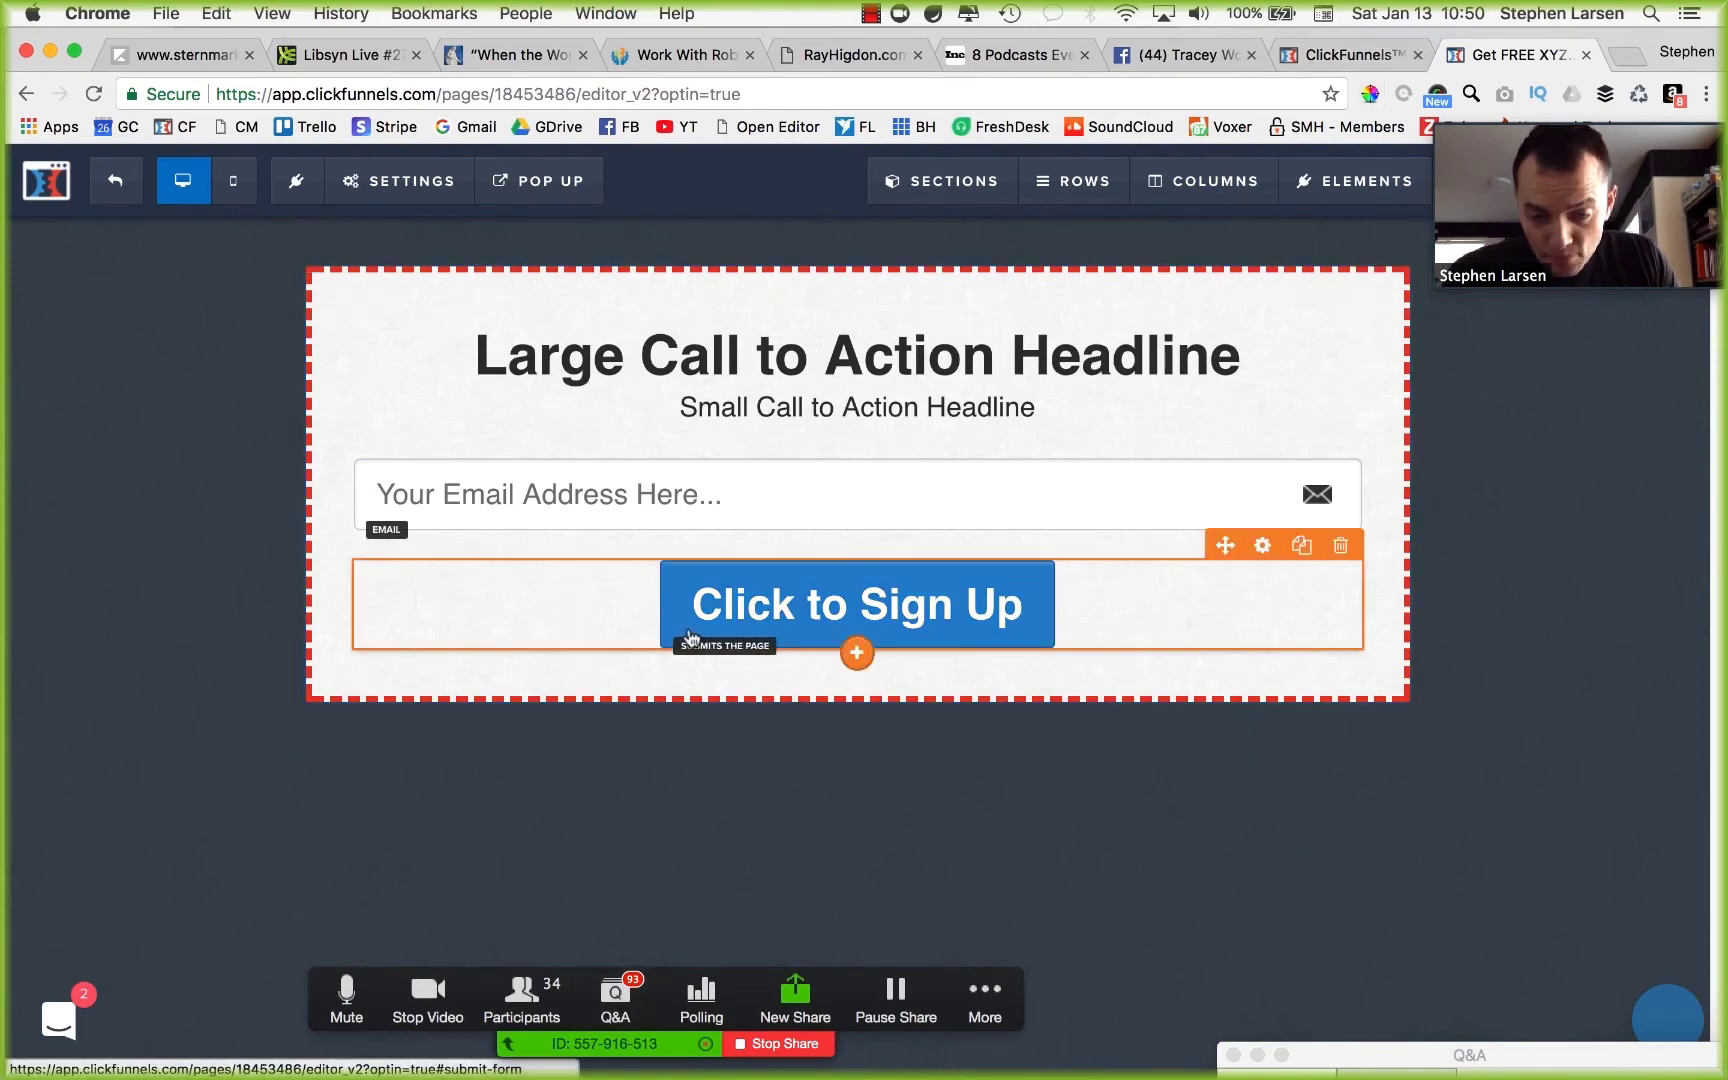
# Switch to Preview, mark the Reverse Squeeze Page diagram in Optin-Funnels-Map.jpg to study its layout, and return to the page editor.
pyautogui.hotkey('ctrl', 'Up')
pyautogui.click(327, 705)
pyautogui.scroll(-1, 330, 540)
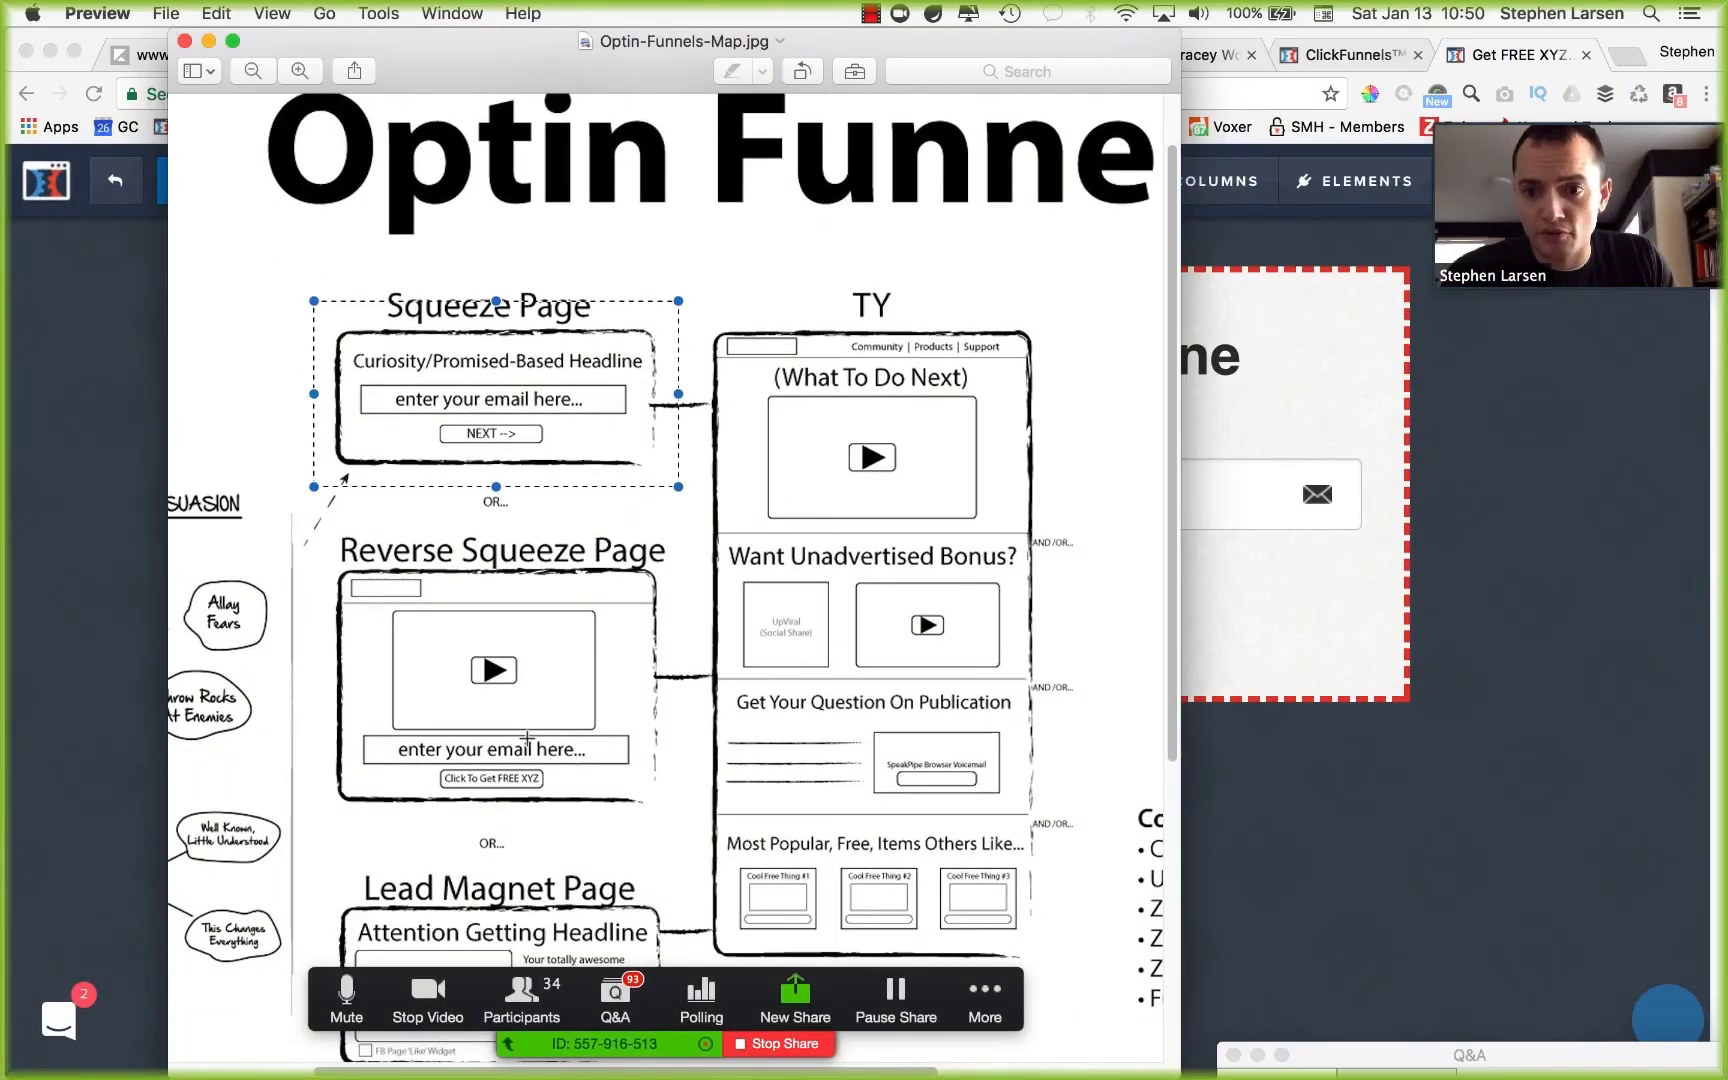
pyautogui.moveTo(325, 535); pyautogui.dragTo(669, 813)
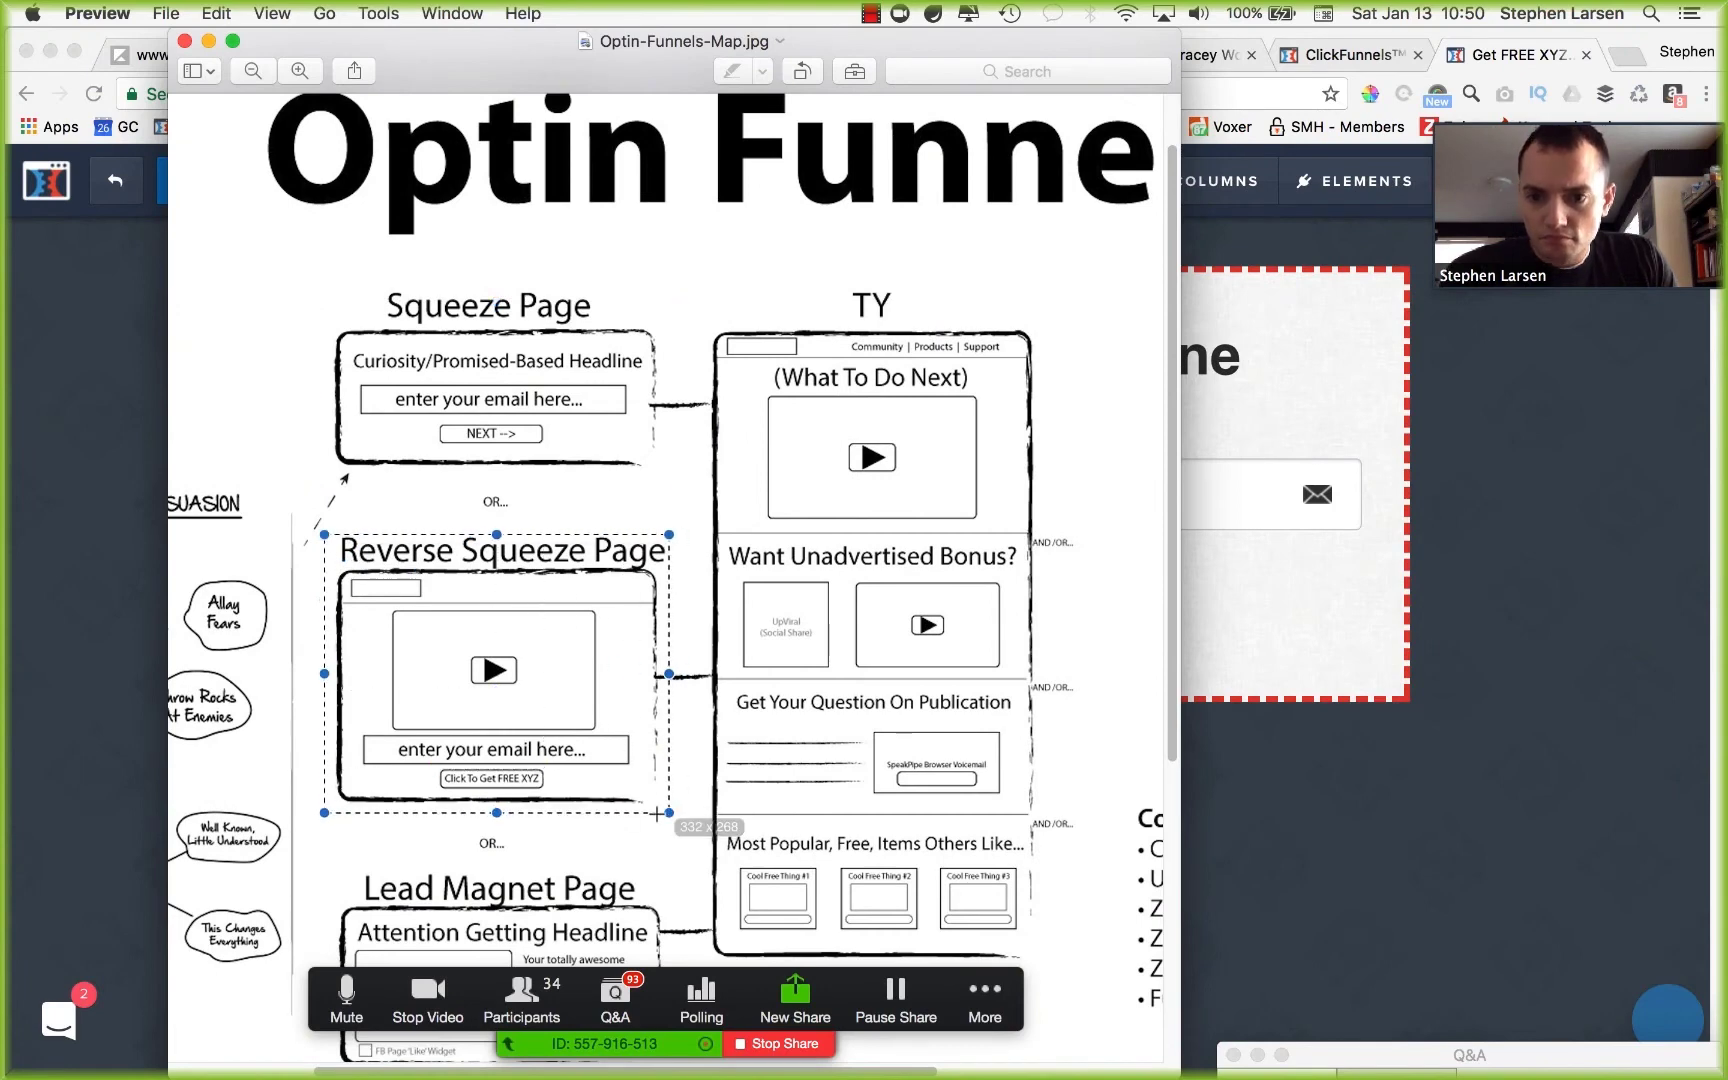
pyautogui.scroll(-4, 600, 830)
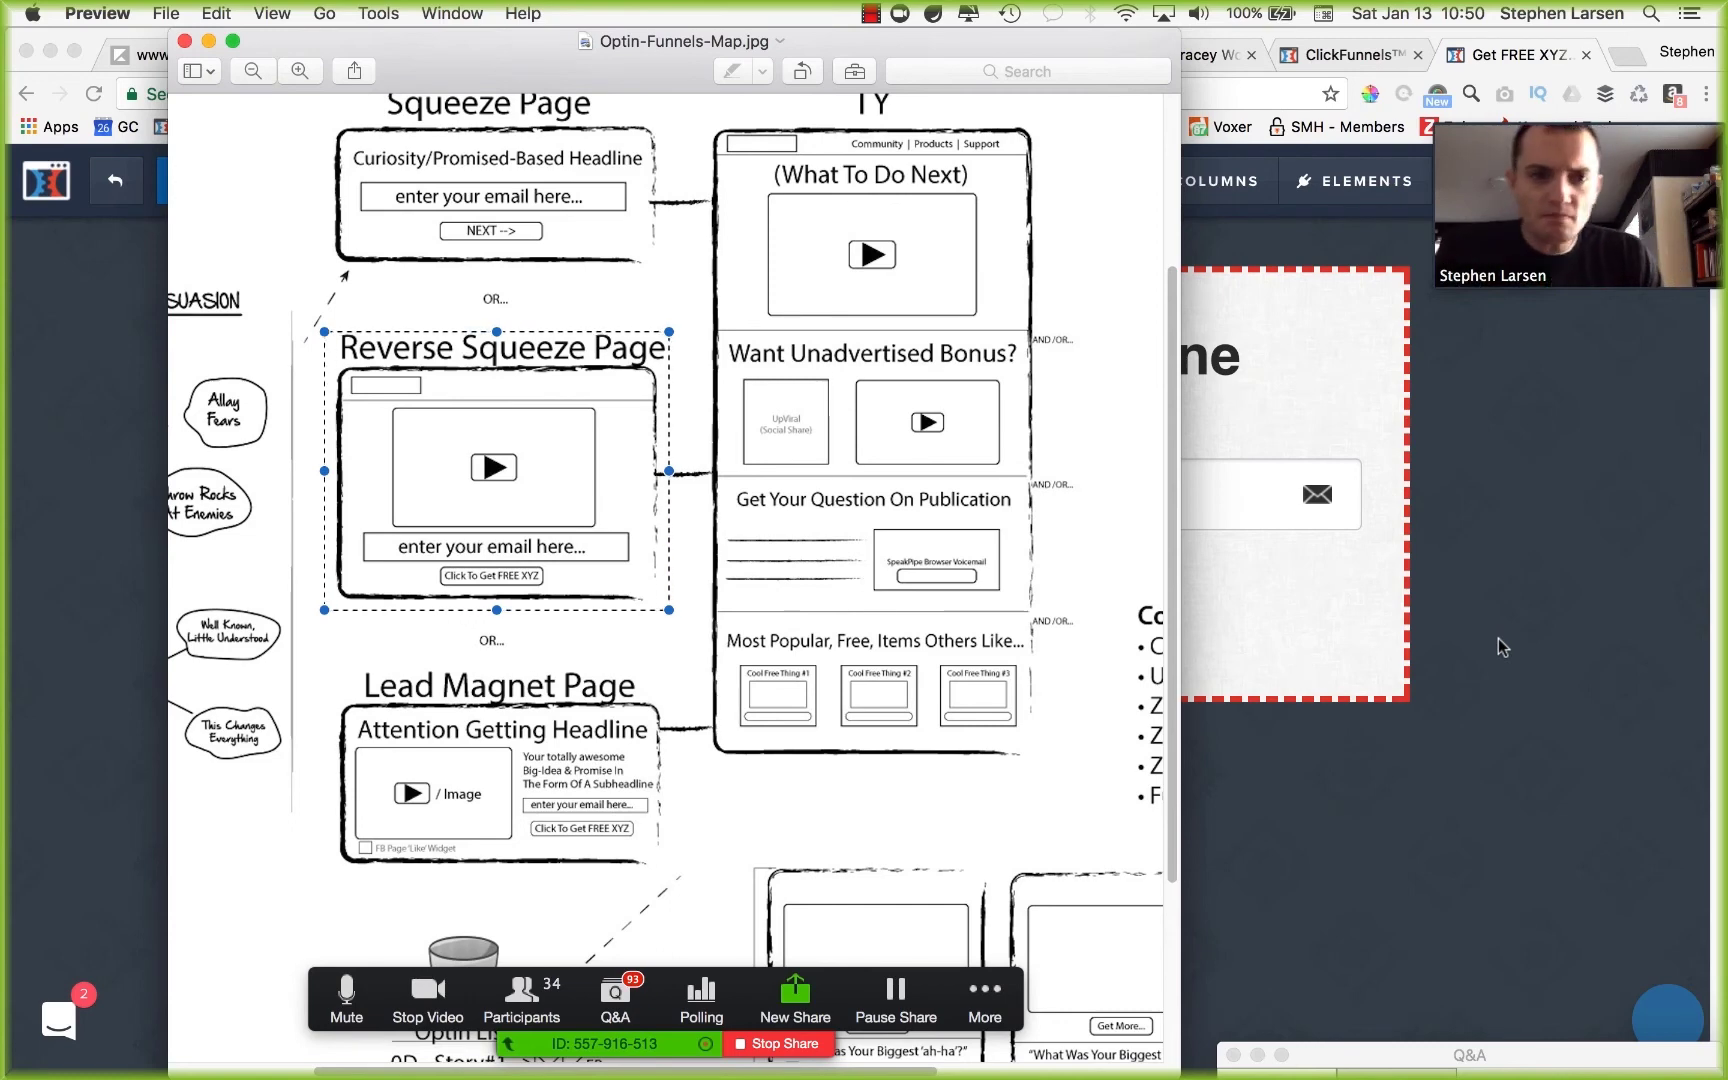
pyautogui.click(1492, 634)
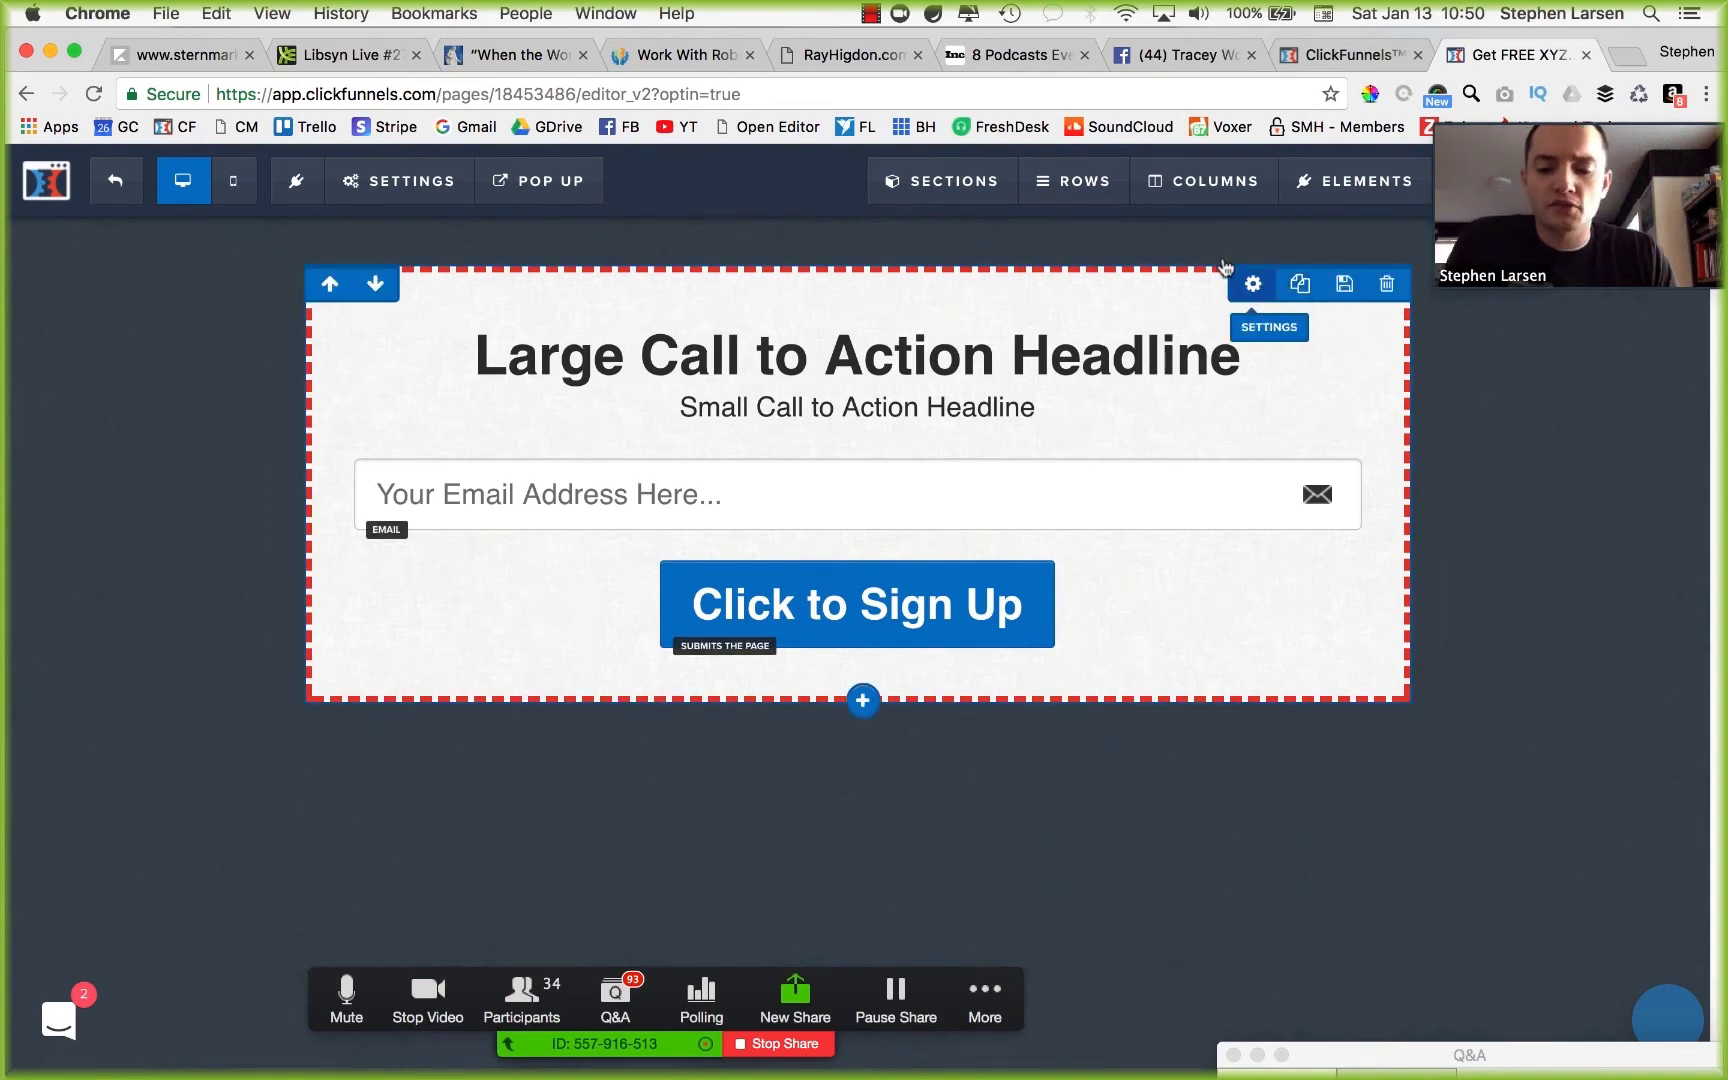
# Copy the one-column row's background image URL into the surrounding section's background image and set its position to Repeat.
pyautogui.click(1245, 282)
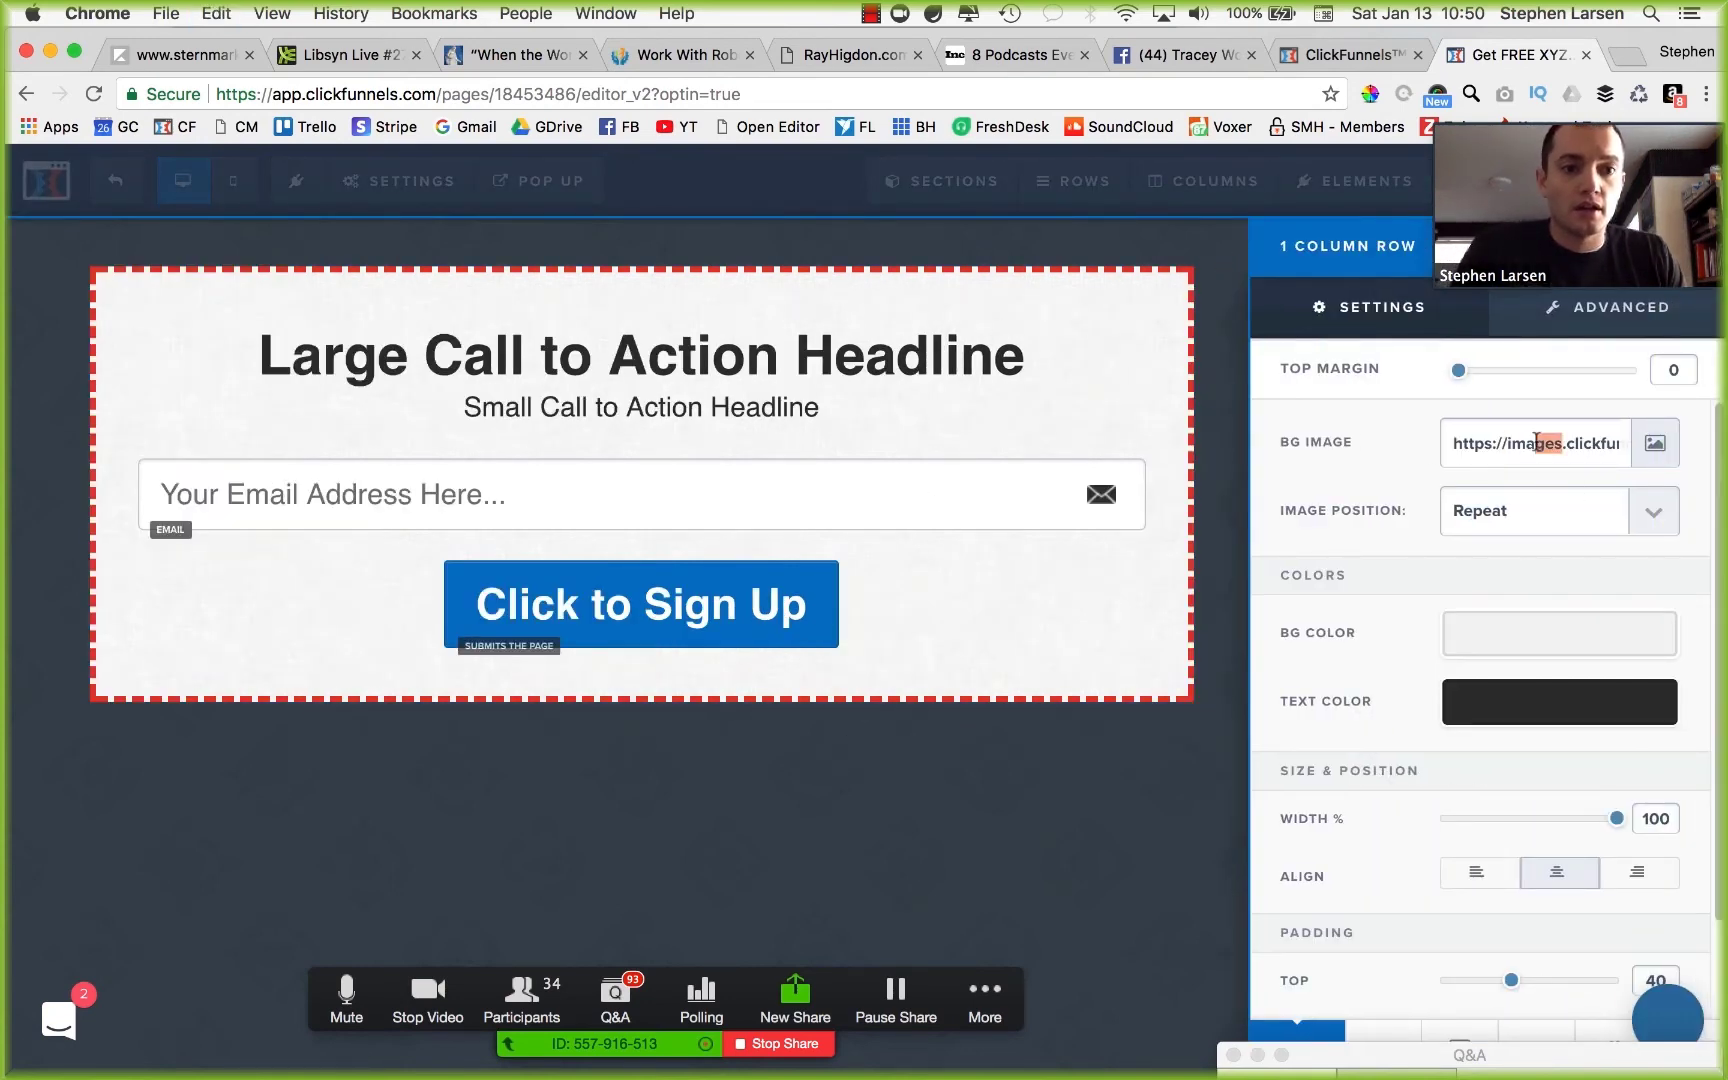
pyautogui.click(995, 393)
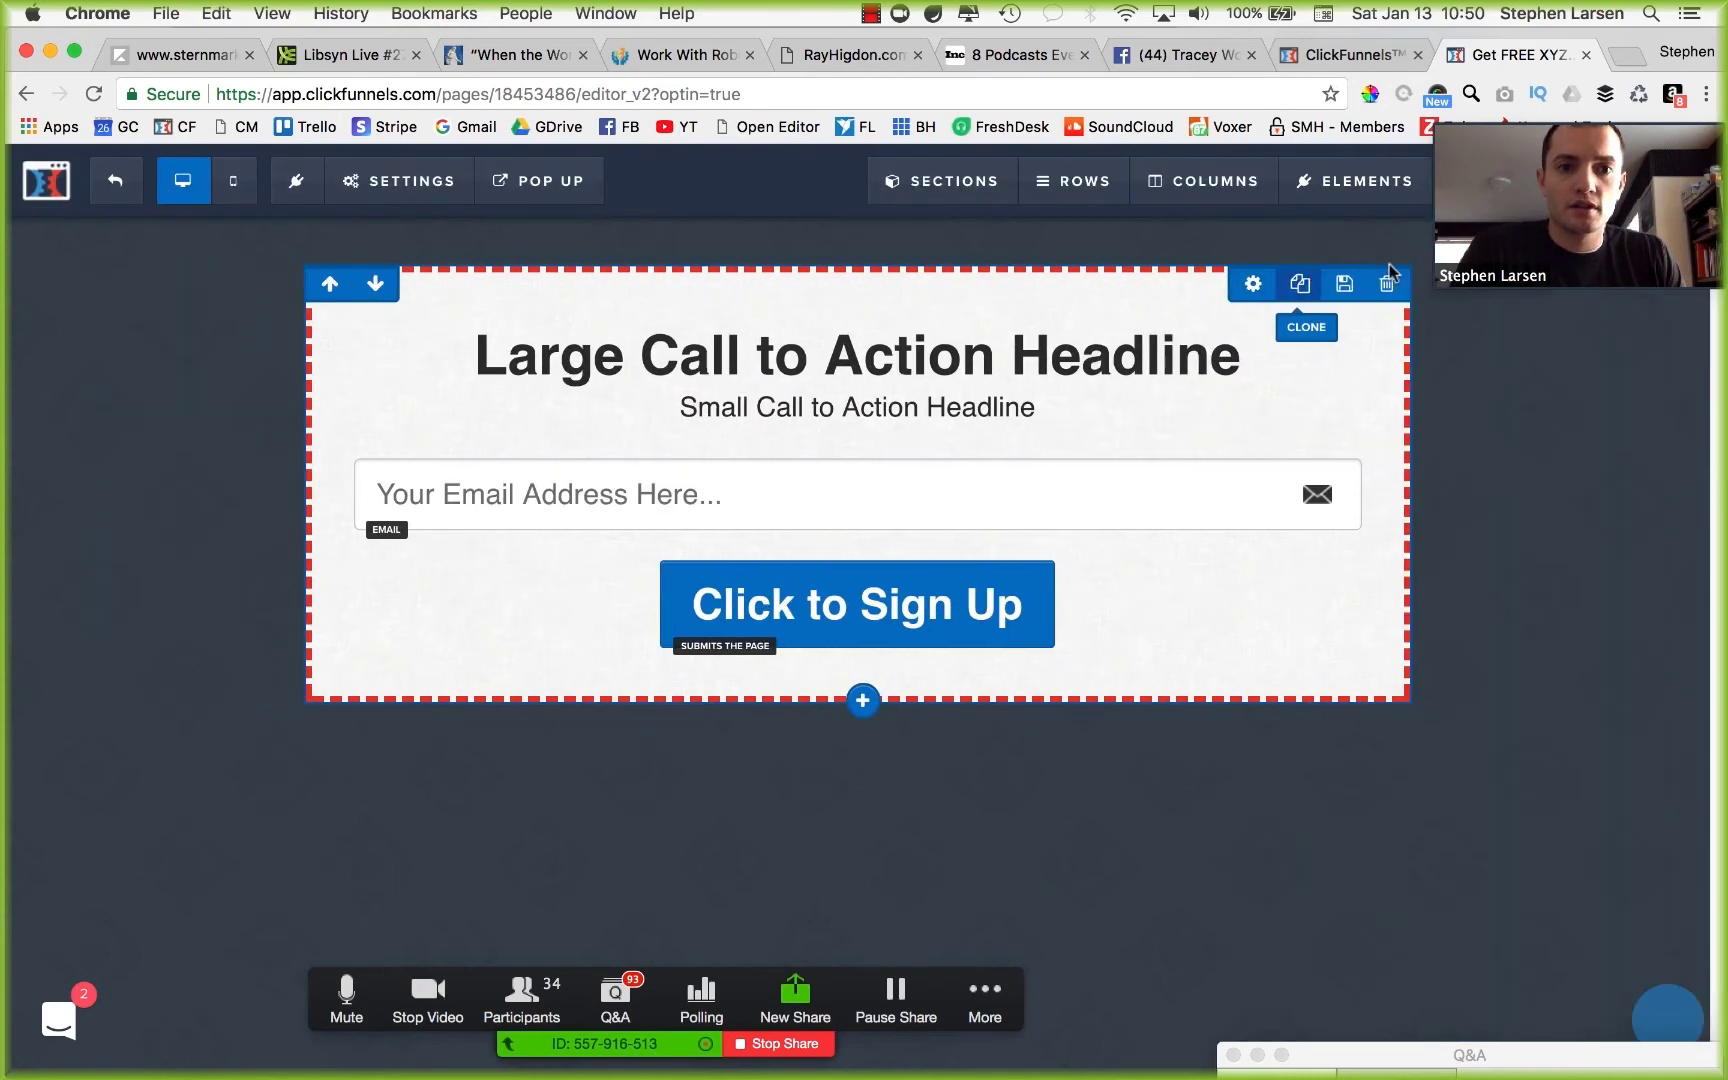
pyautogui.click(1407, 238)
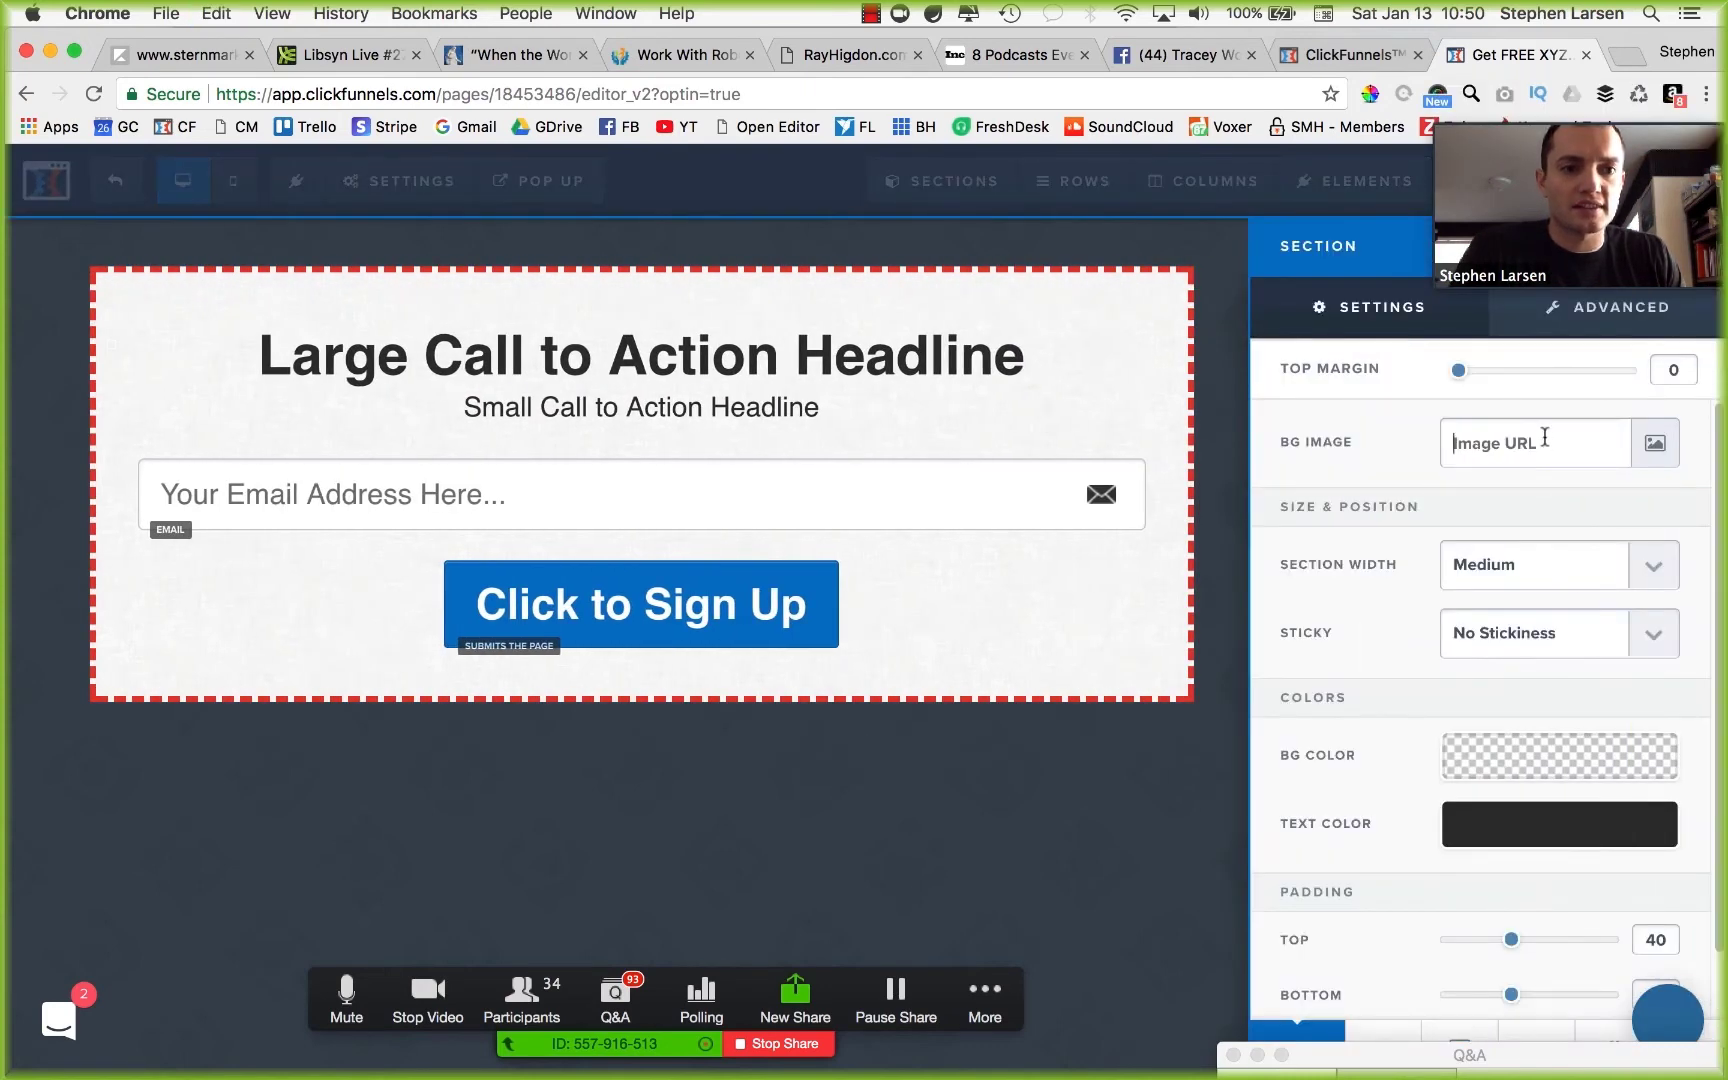
pyautogui.press('super+v')
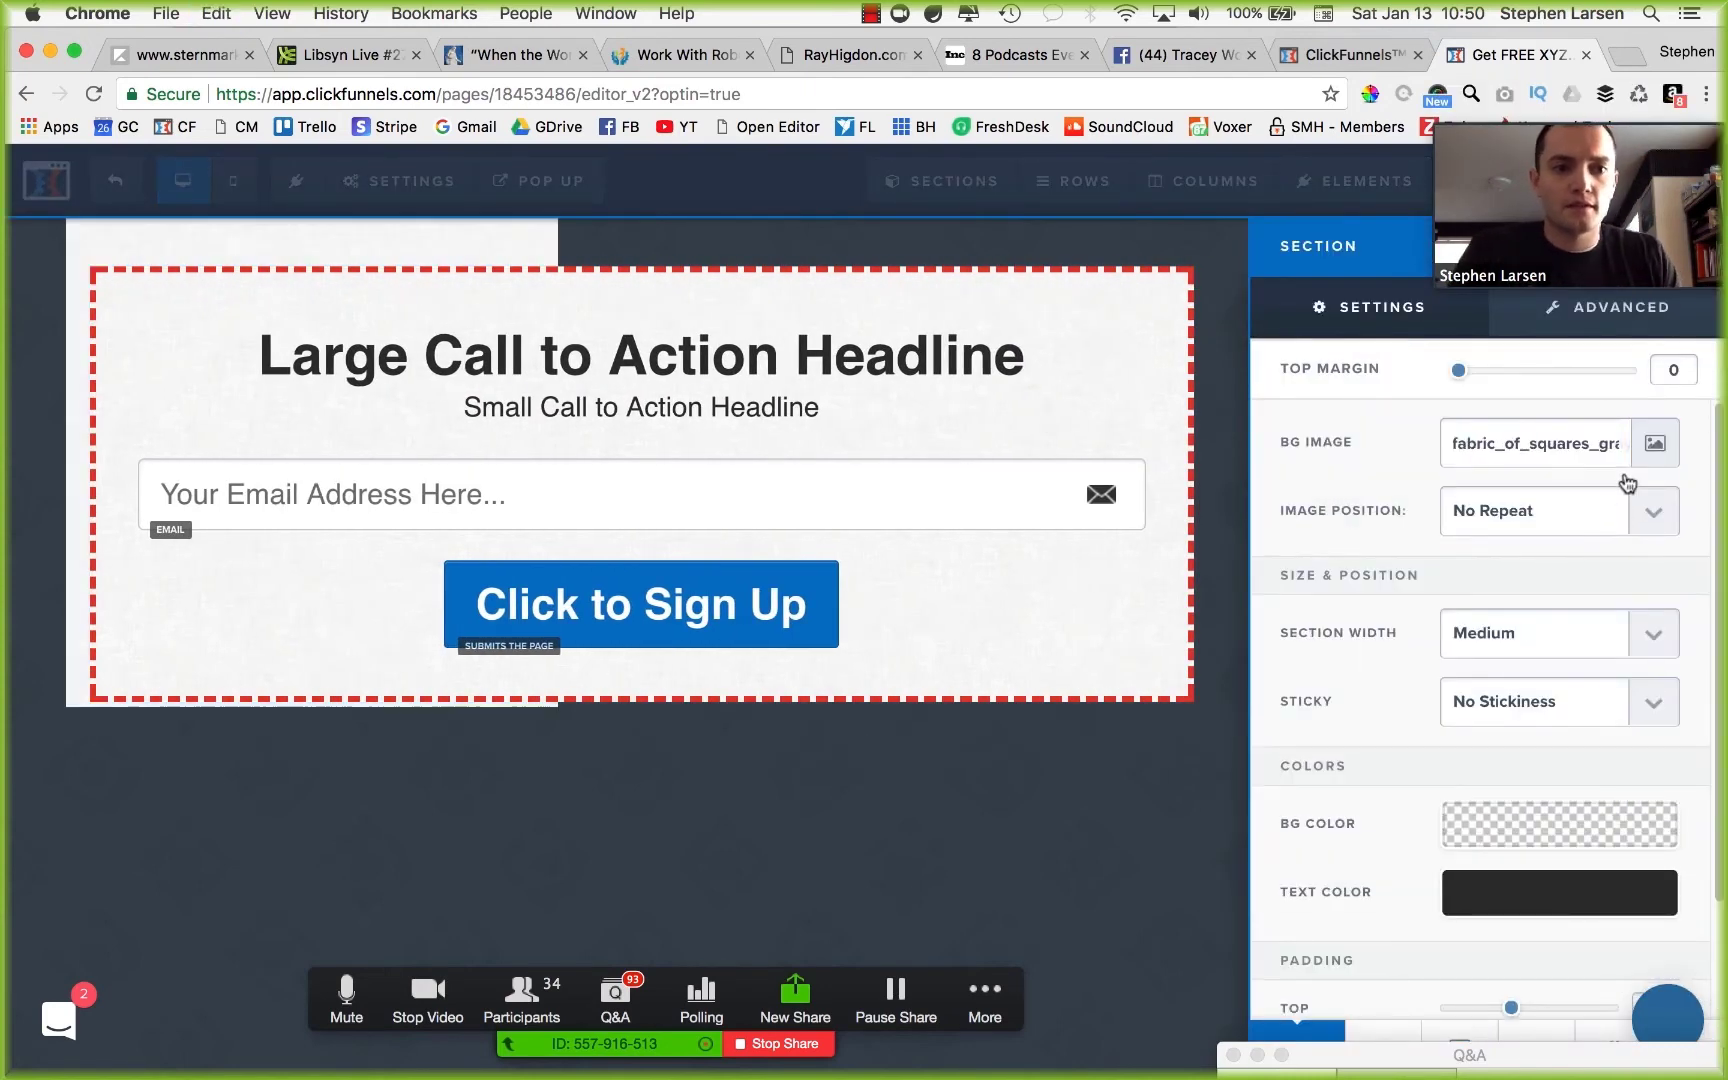
pyautogui.click(1575, 512)
pyautogui.click(1560, 535)
# Remove the dashed red border from the opt-in form's one-column row by setting its border to None.
pyautogui.click(1122, 336)
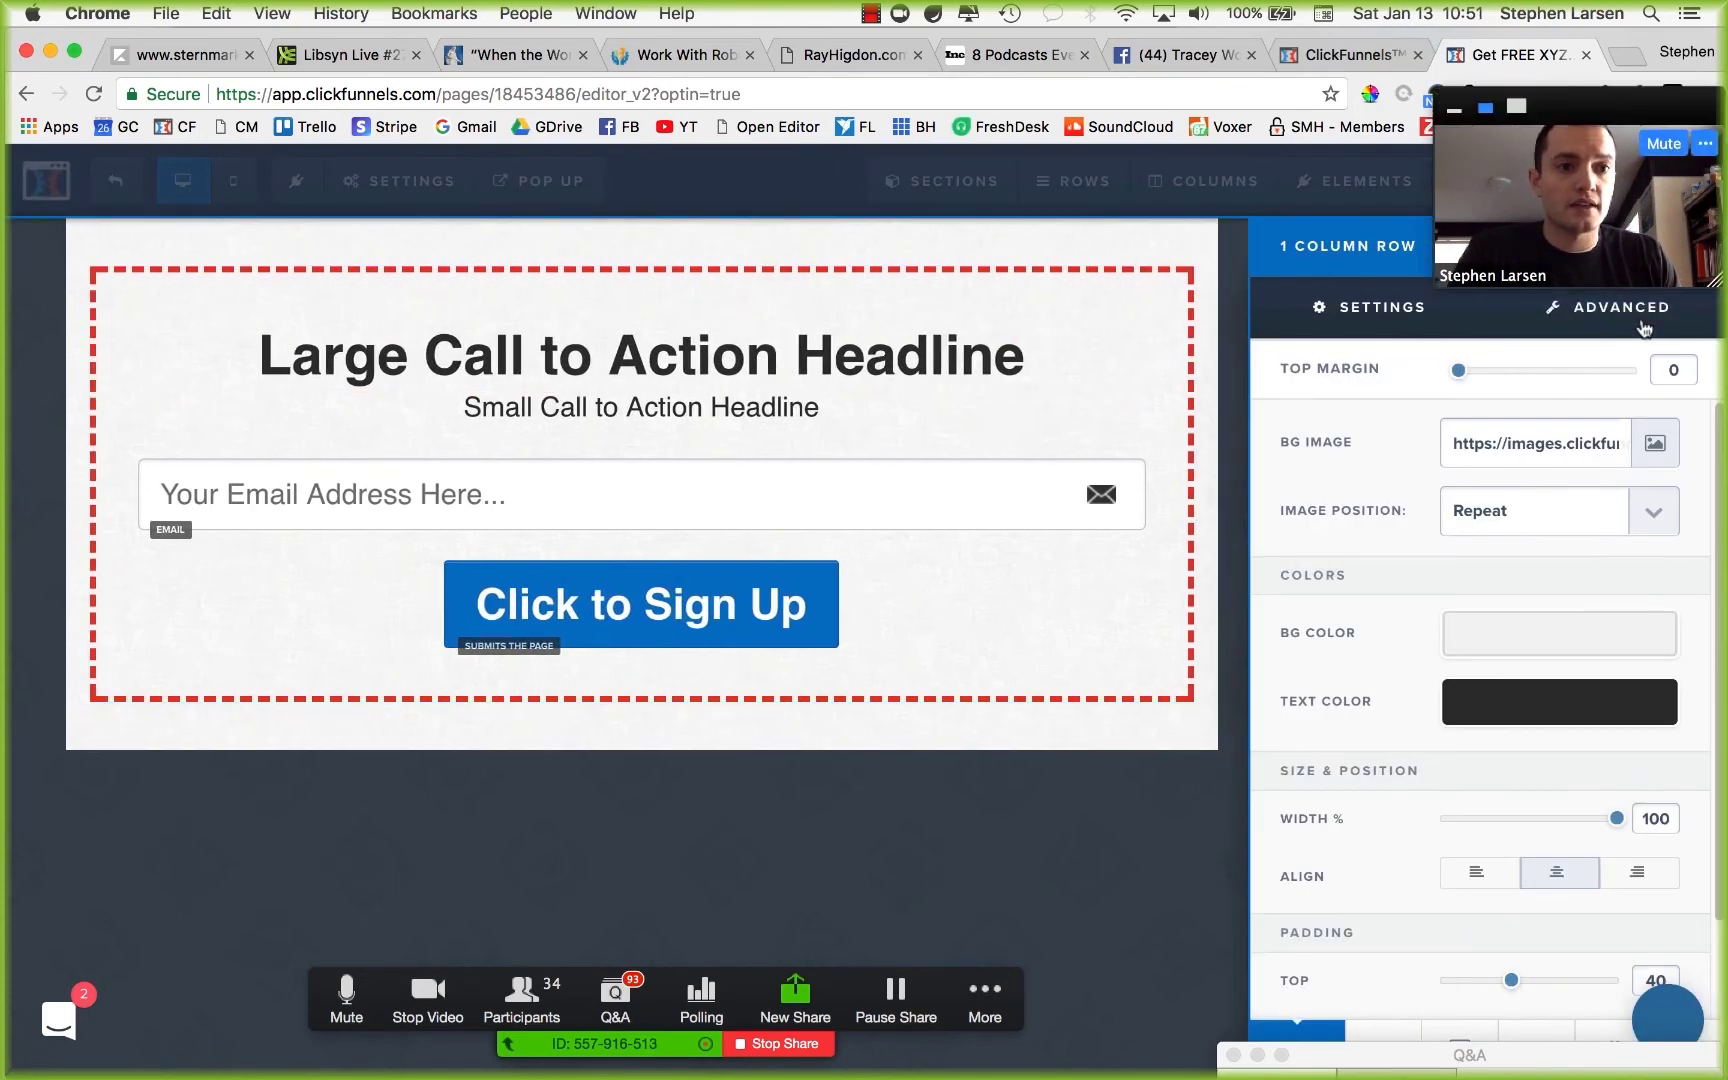
pyautogui.click(1521, 562)
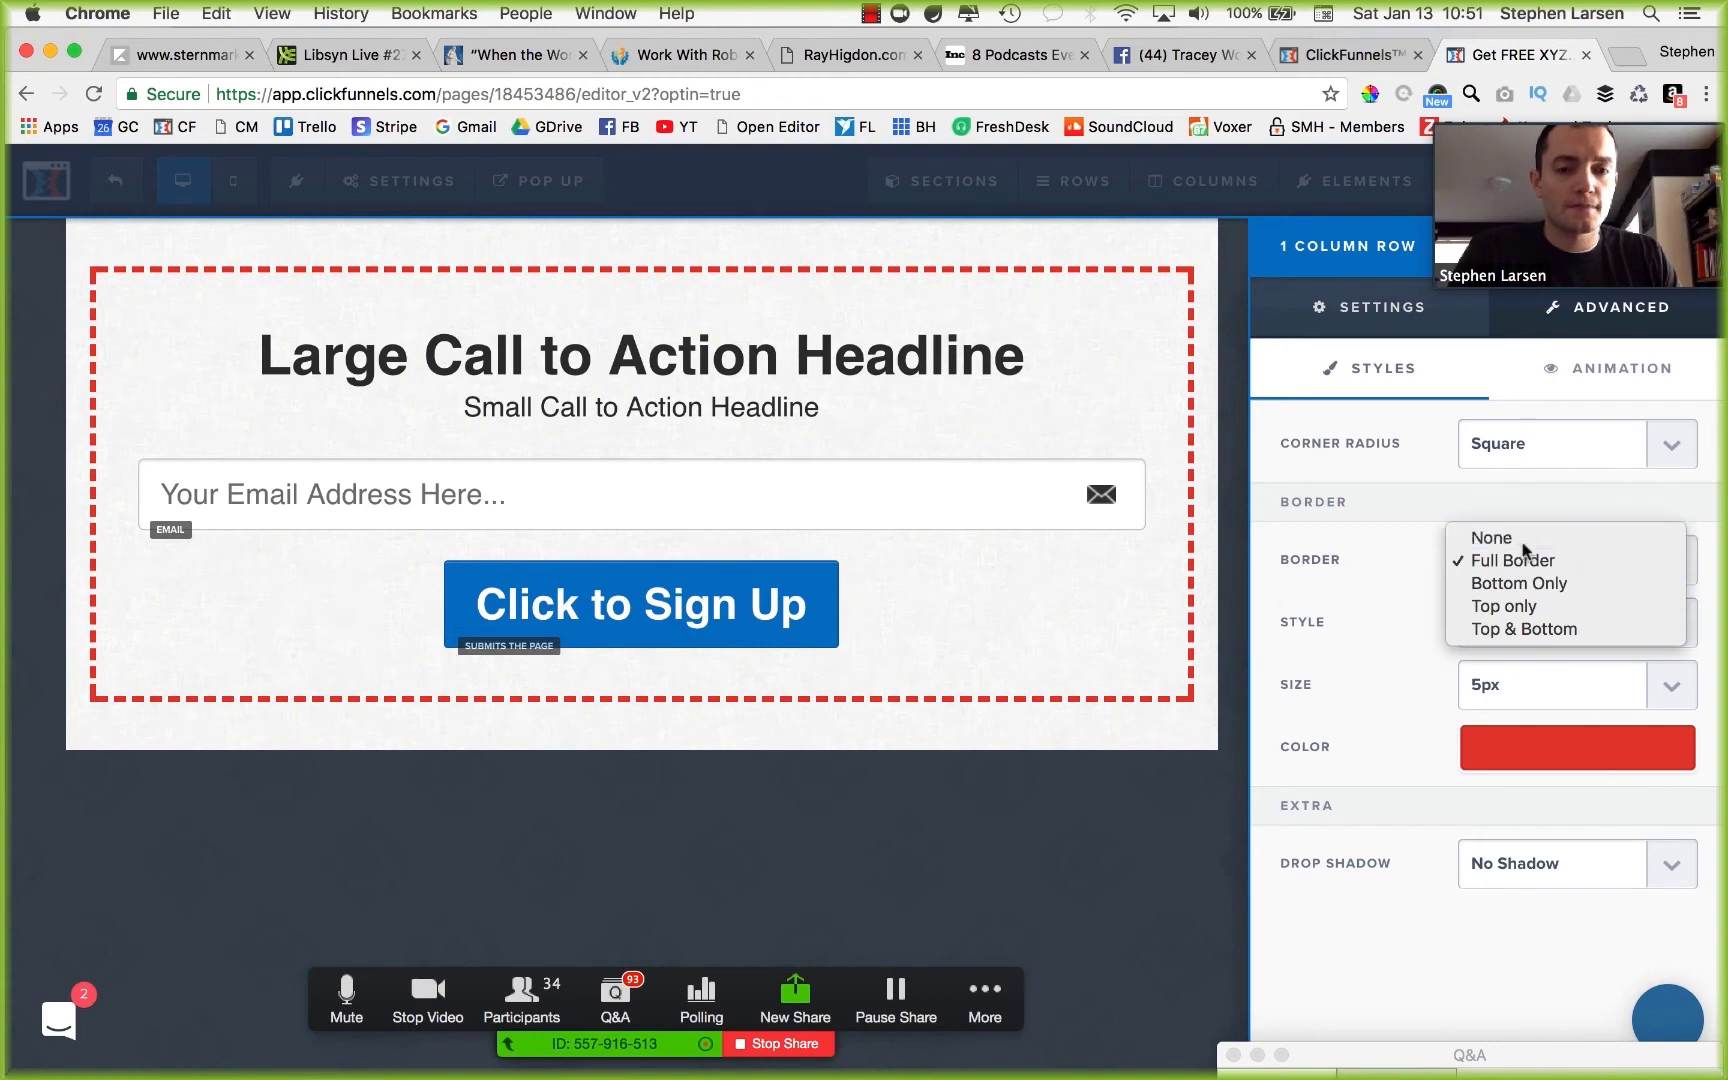
pyautogui.click(1500, 537)
pyautogui.click(1152, 240)
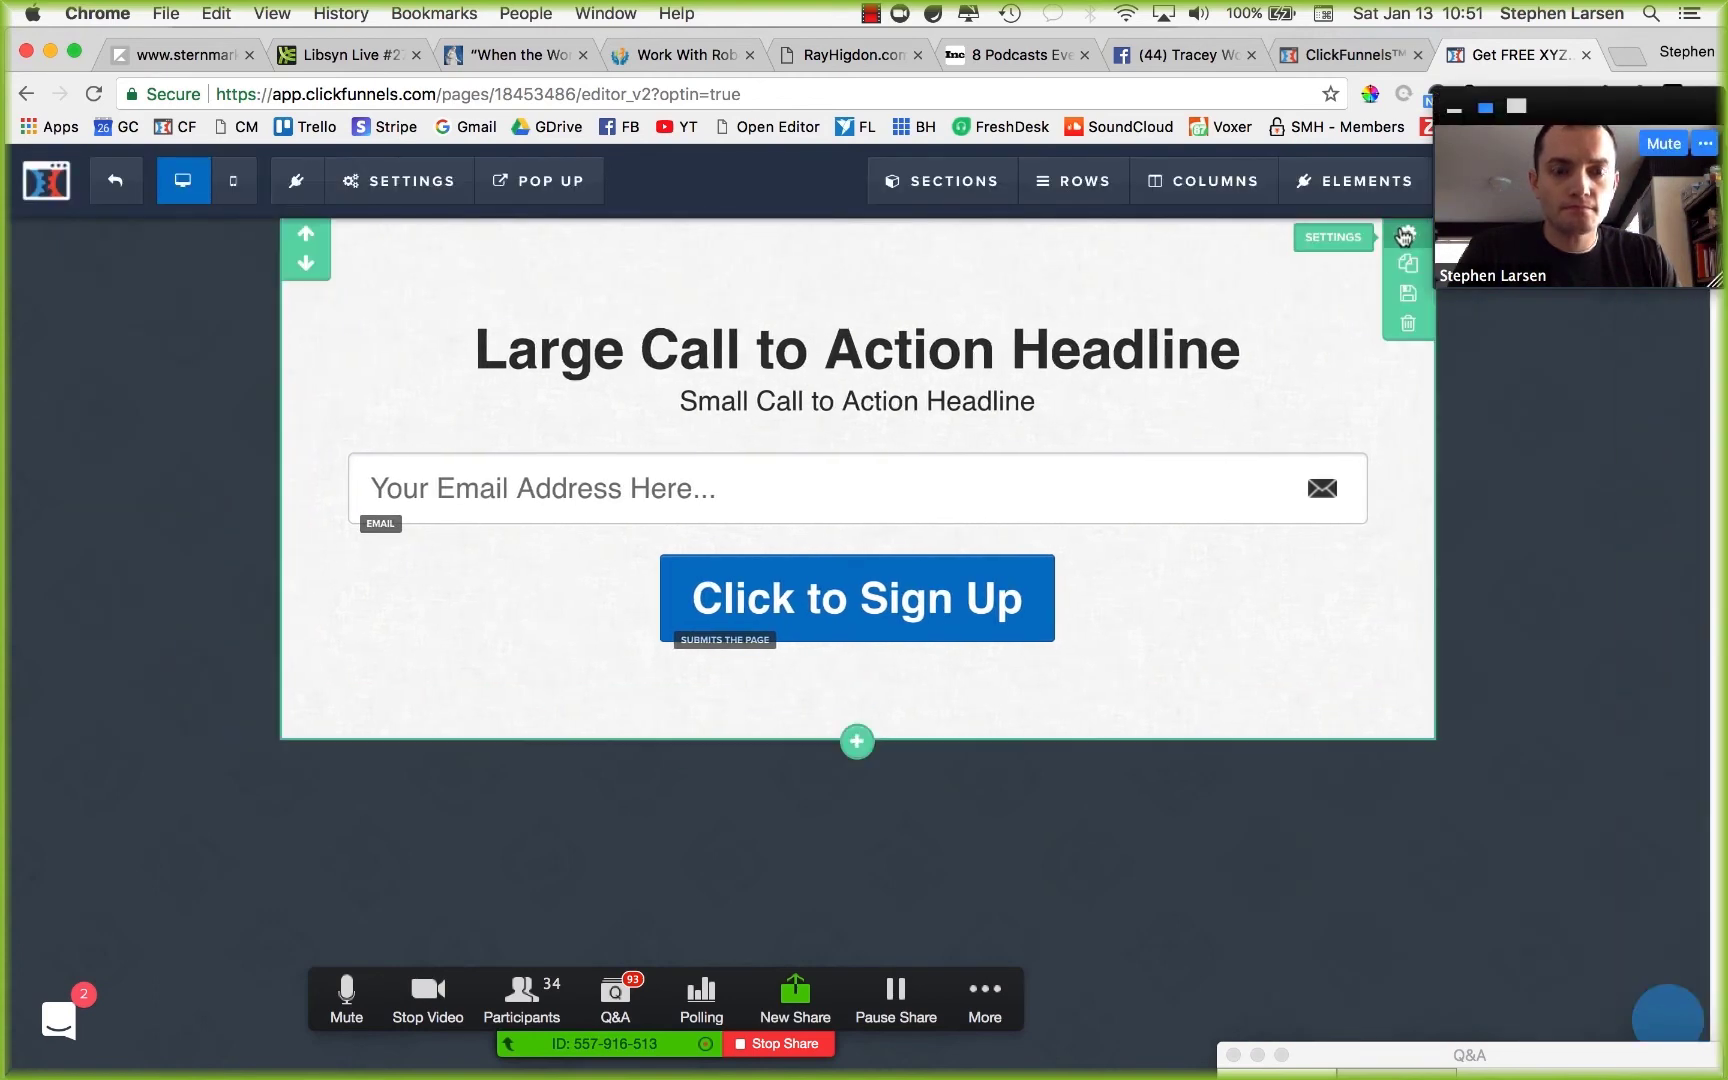
# Set the width of the opt-in form's section to Full Page.
pyautogui.click(1404, 236)
pyautogui.click(1527, 637)
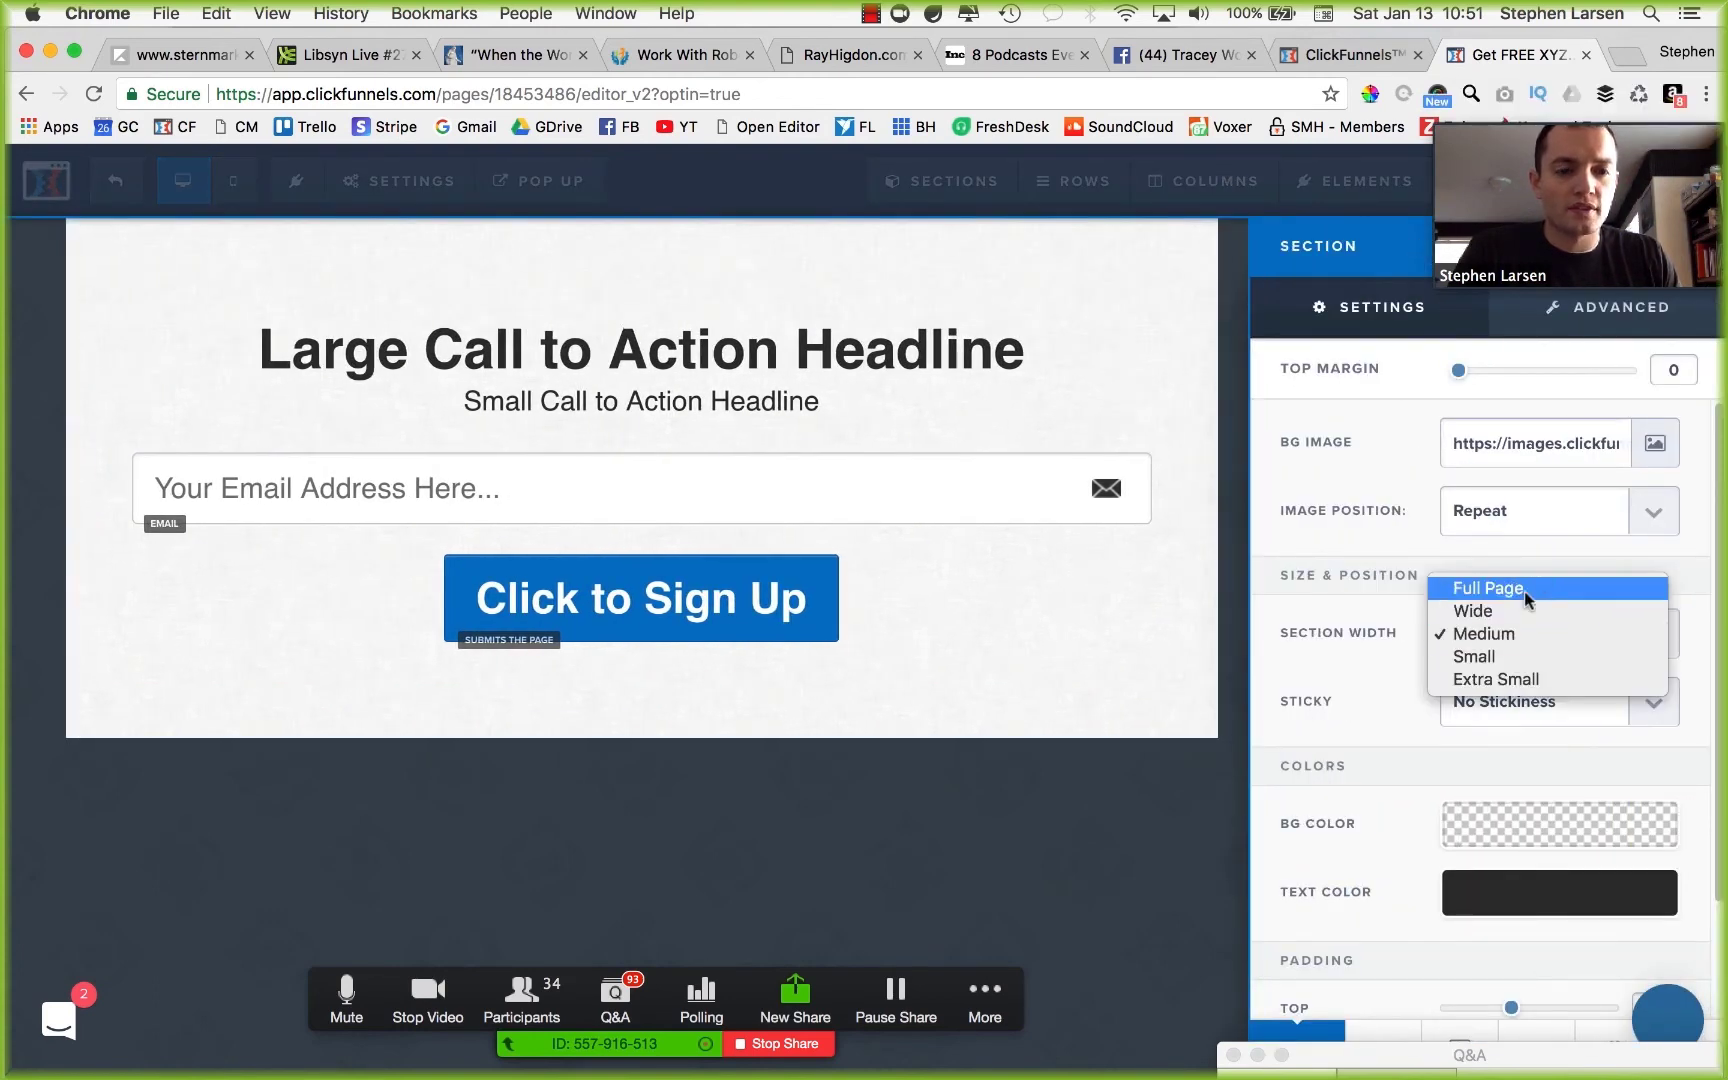
pyautogui.click(1525, 590)
pyautogui.click(1050, 733)
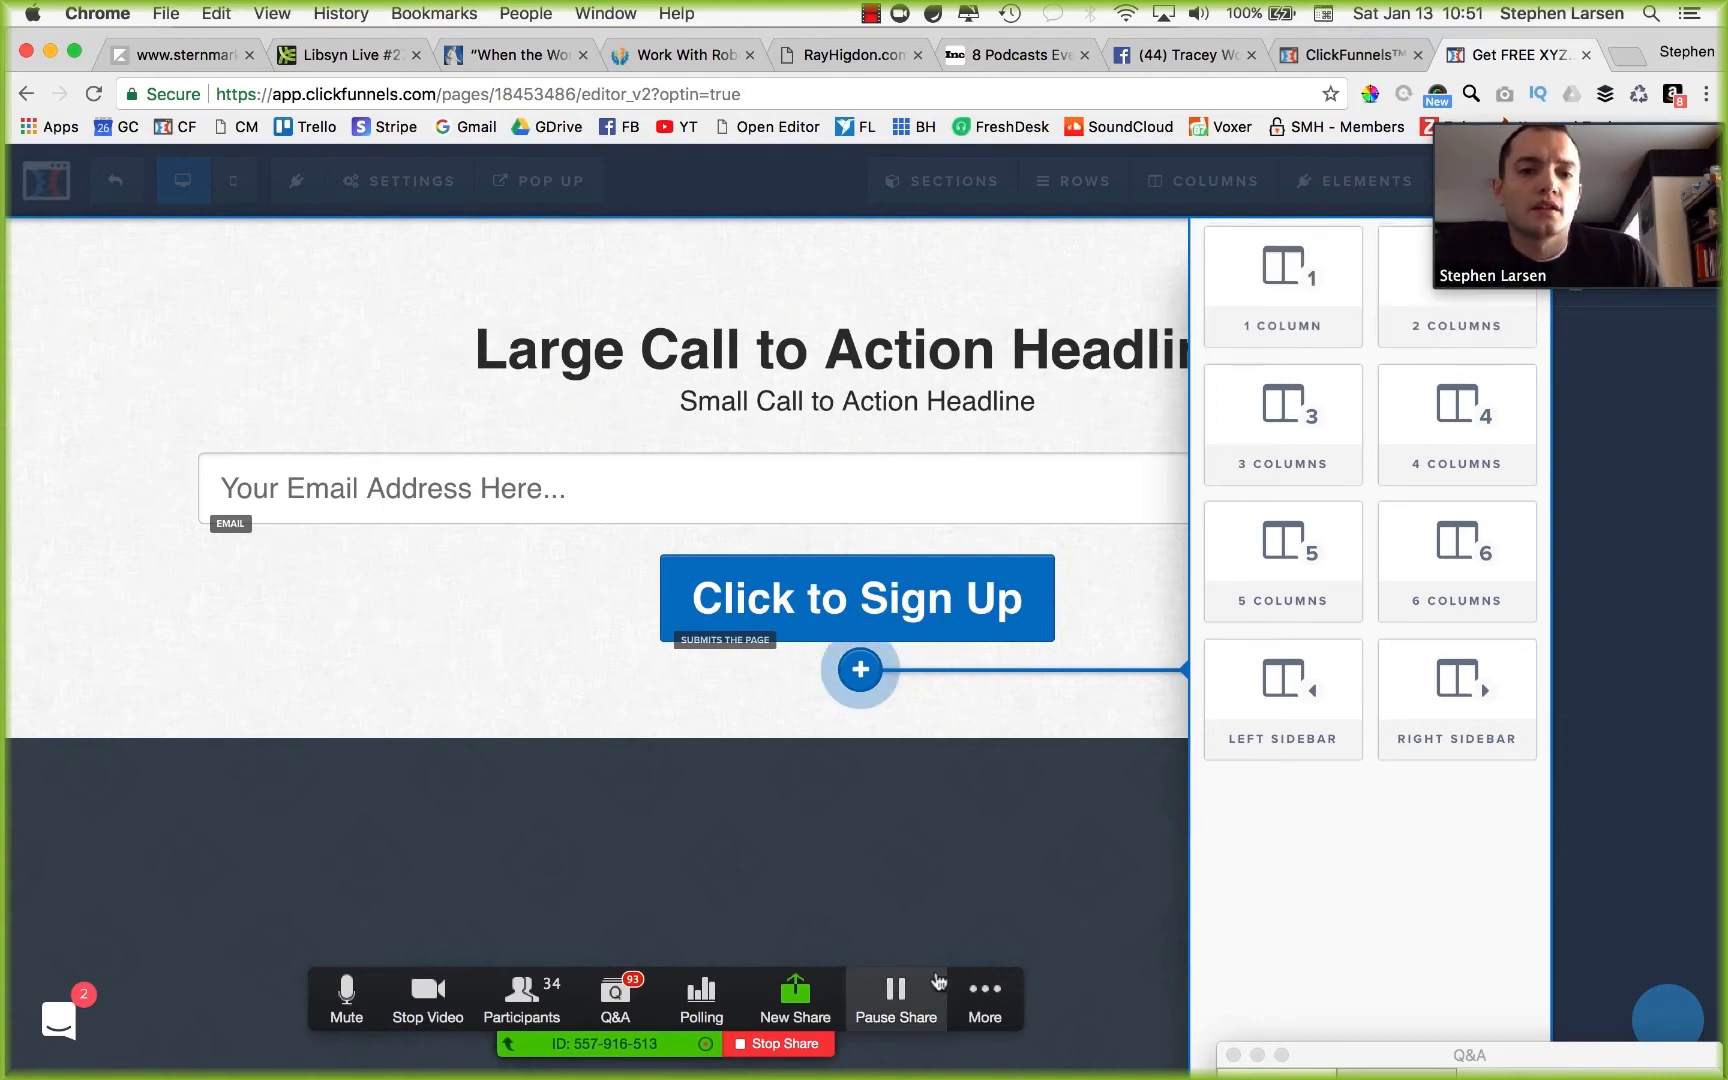
pyautogui.click(941, 852)
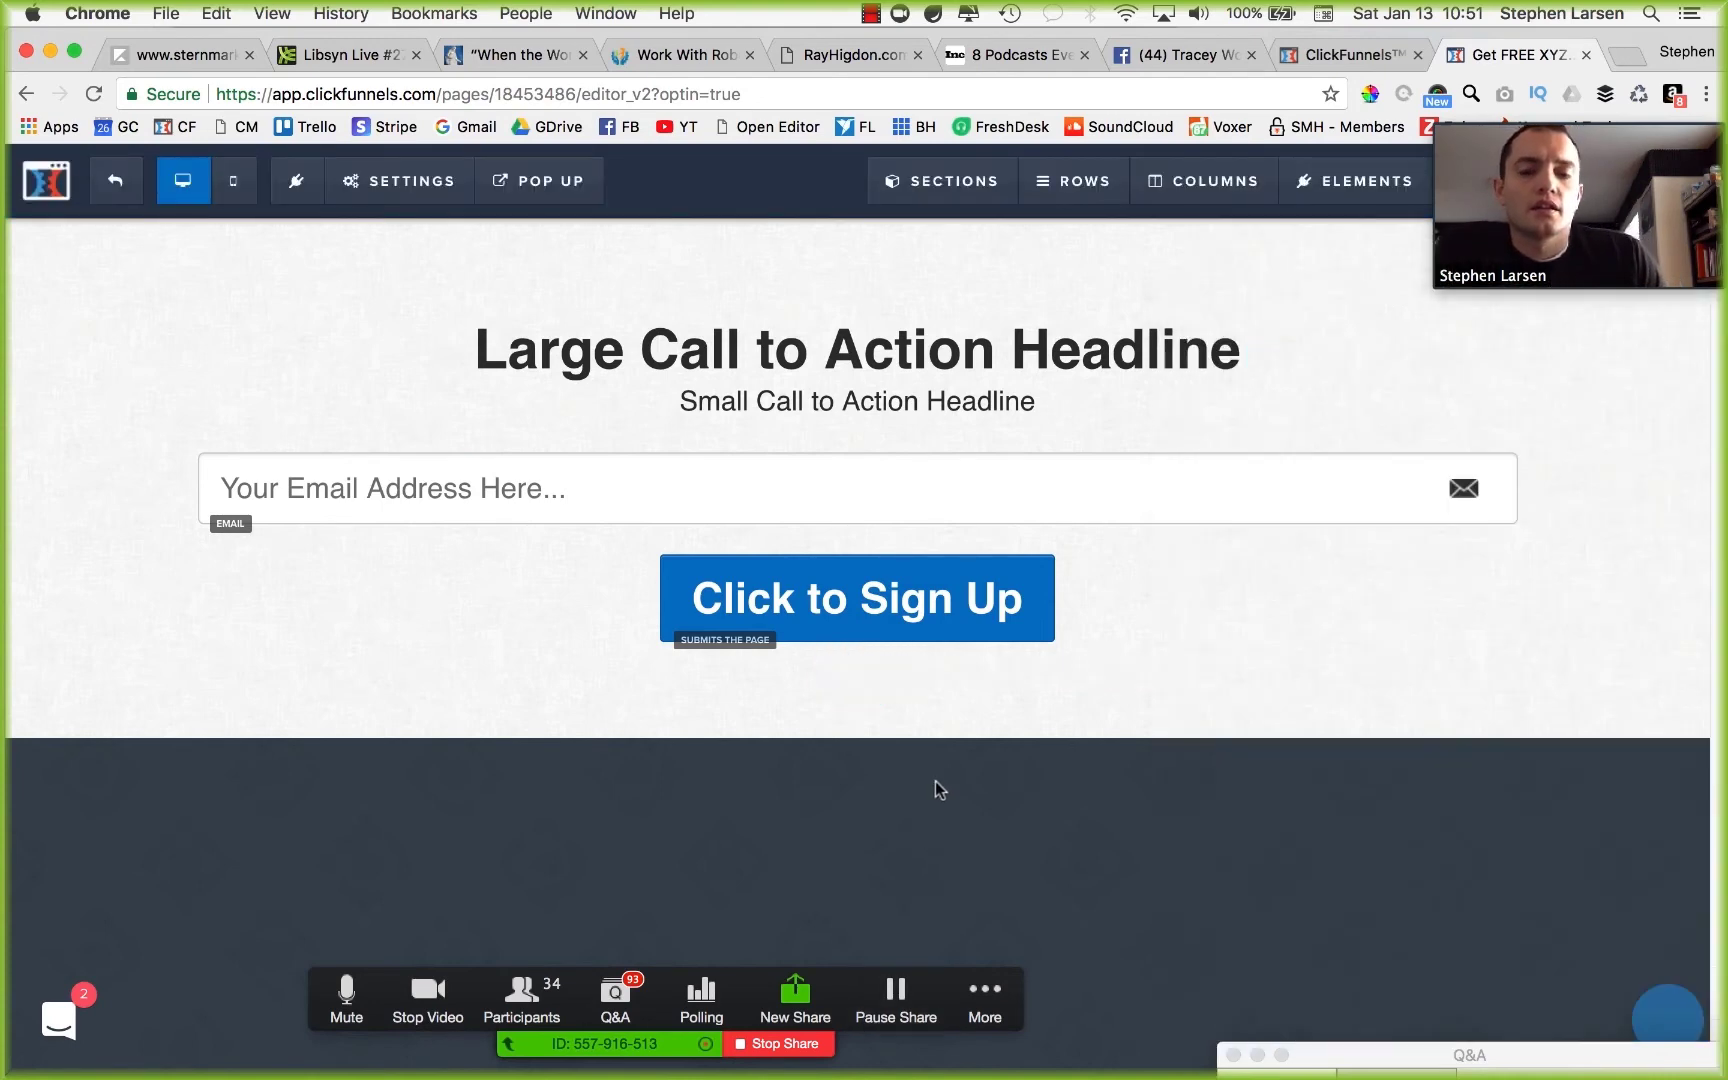
# Add a Full Width section to the page and move it above the opt-in form's section.
pyautogui.click(858, 742)
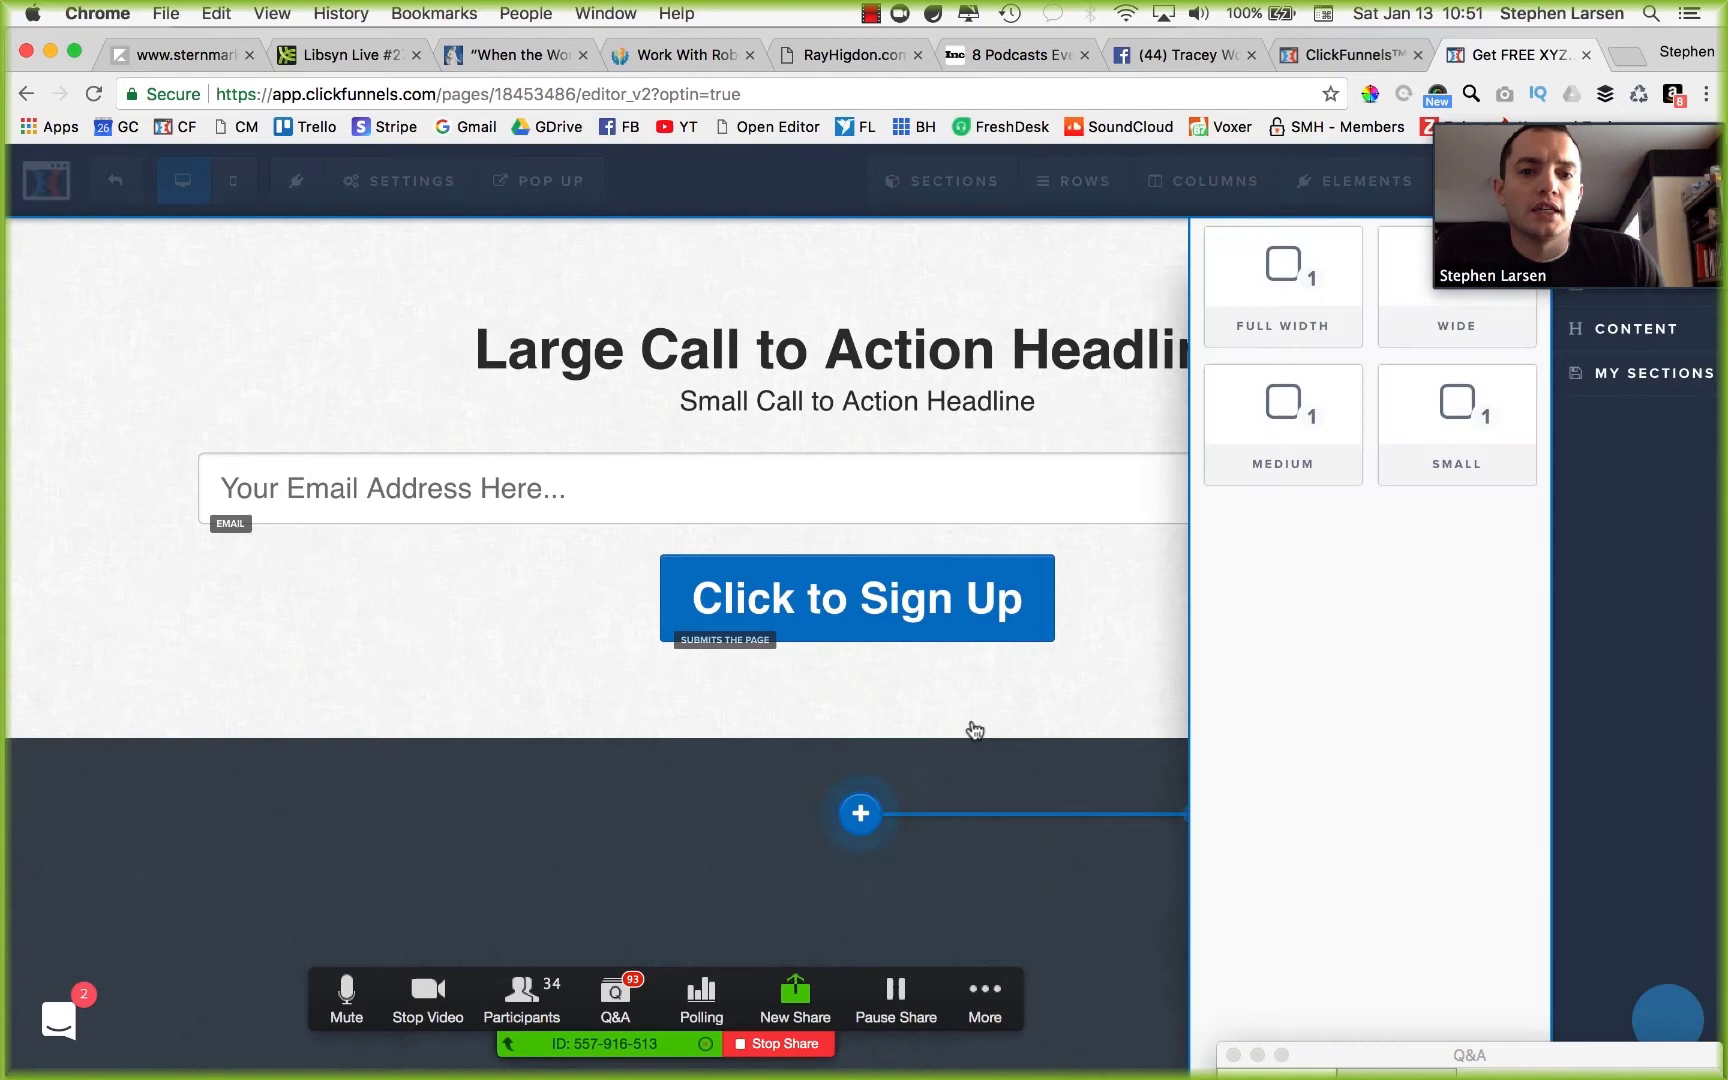
pyautogui.click(1242, 340)
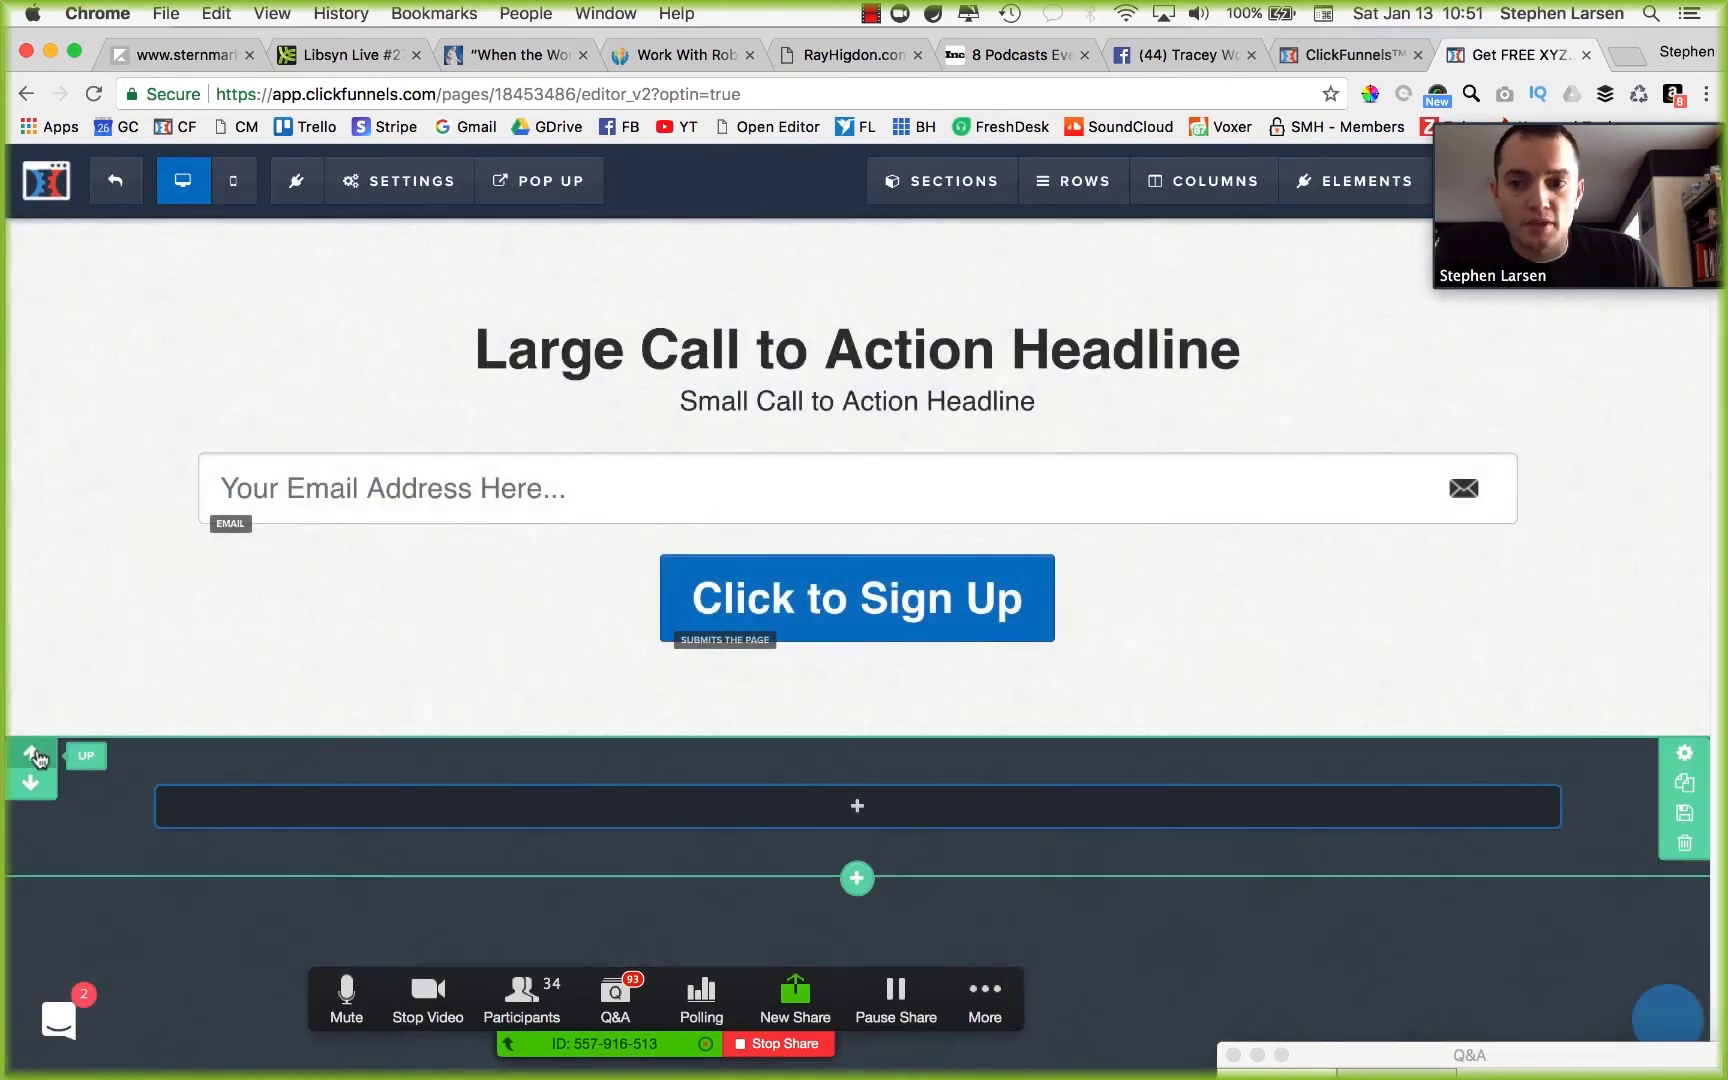
pyautogui.click(33, 754)
# Add a one-column row to the new upper section and insert an Image element into it.
pyautogui.click(852, 290)
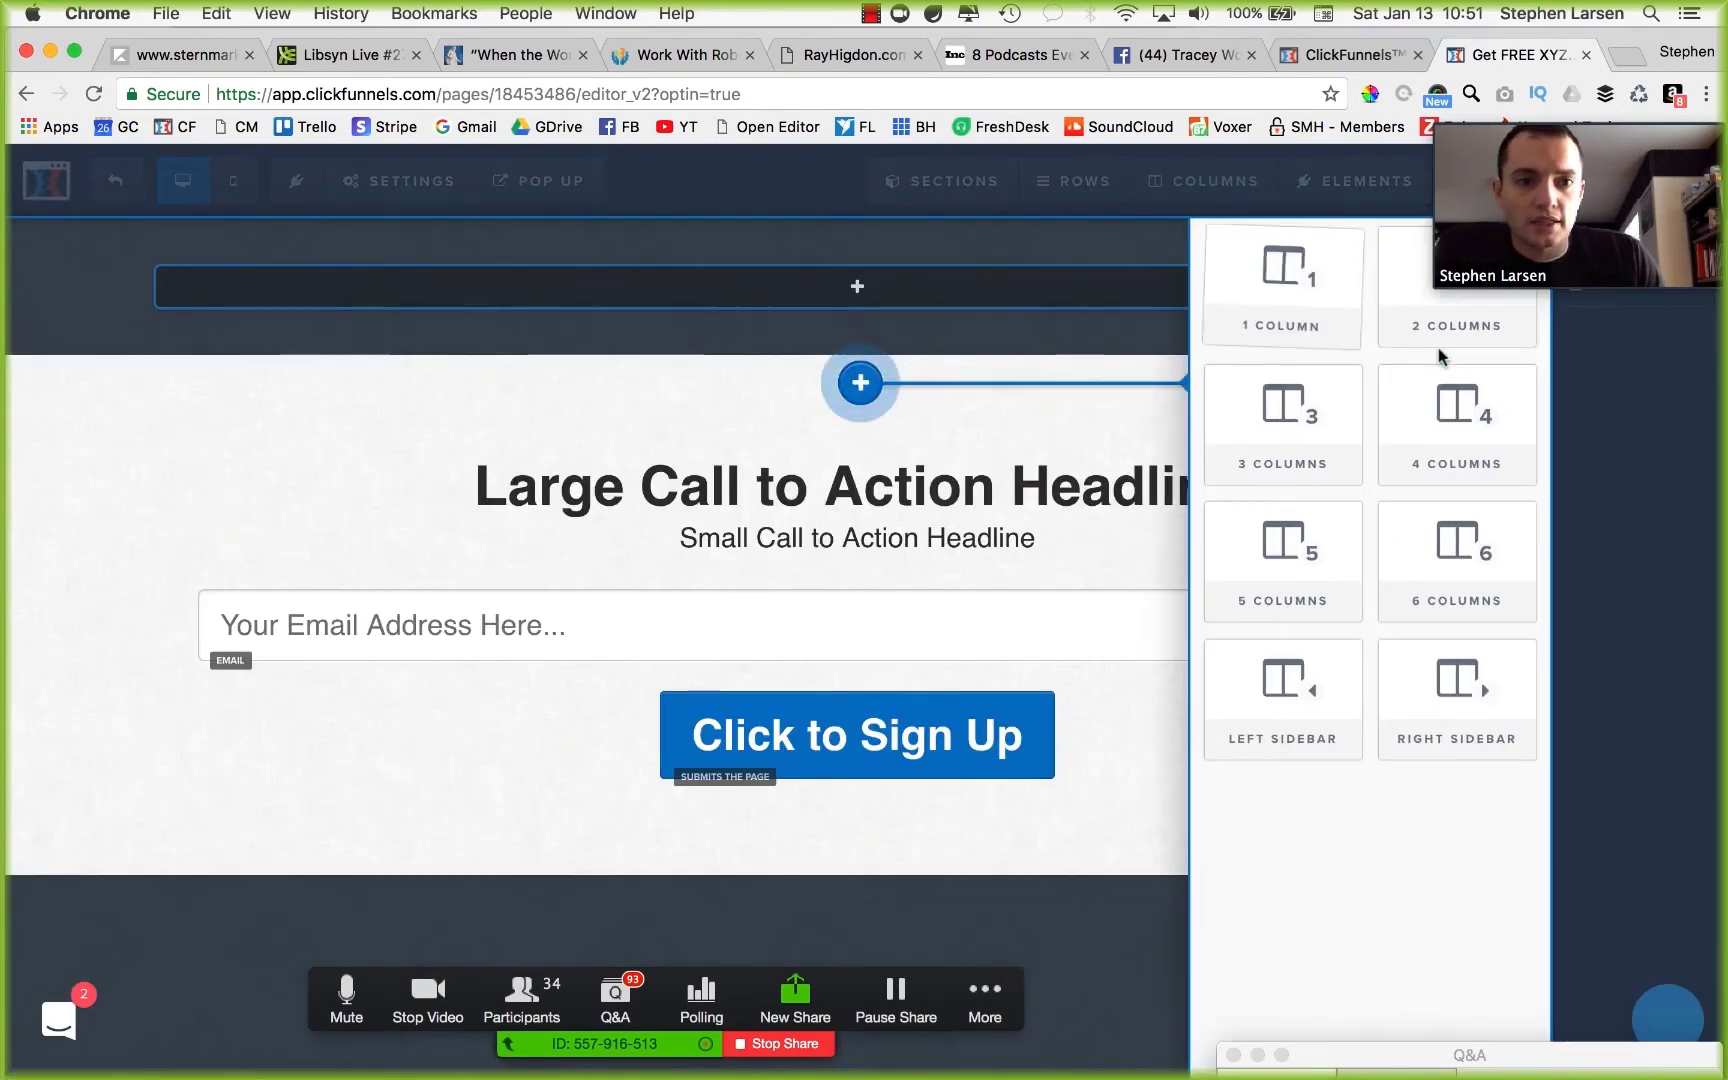
pyautogui.click(1301, 296)
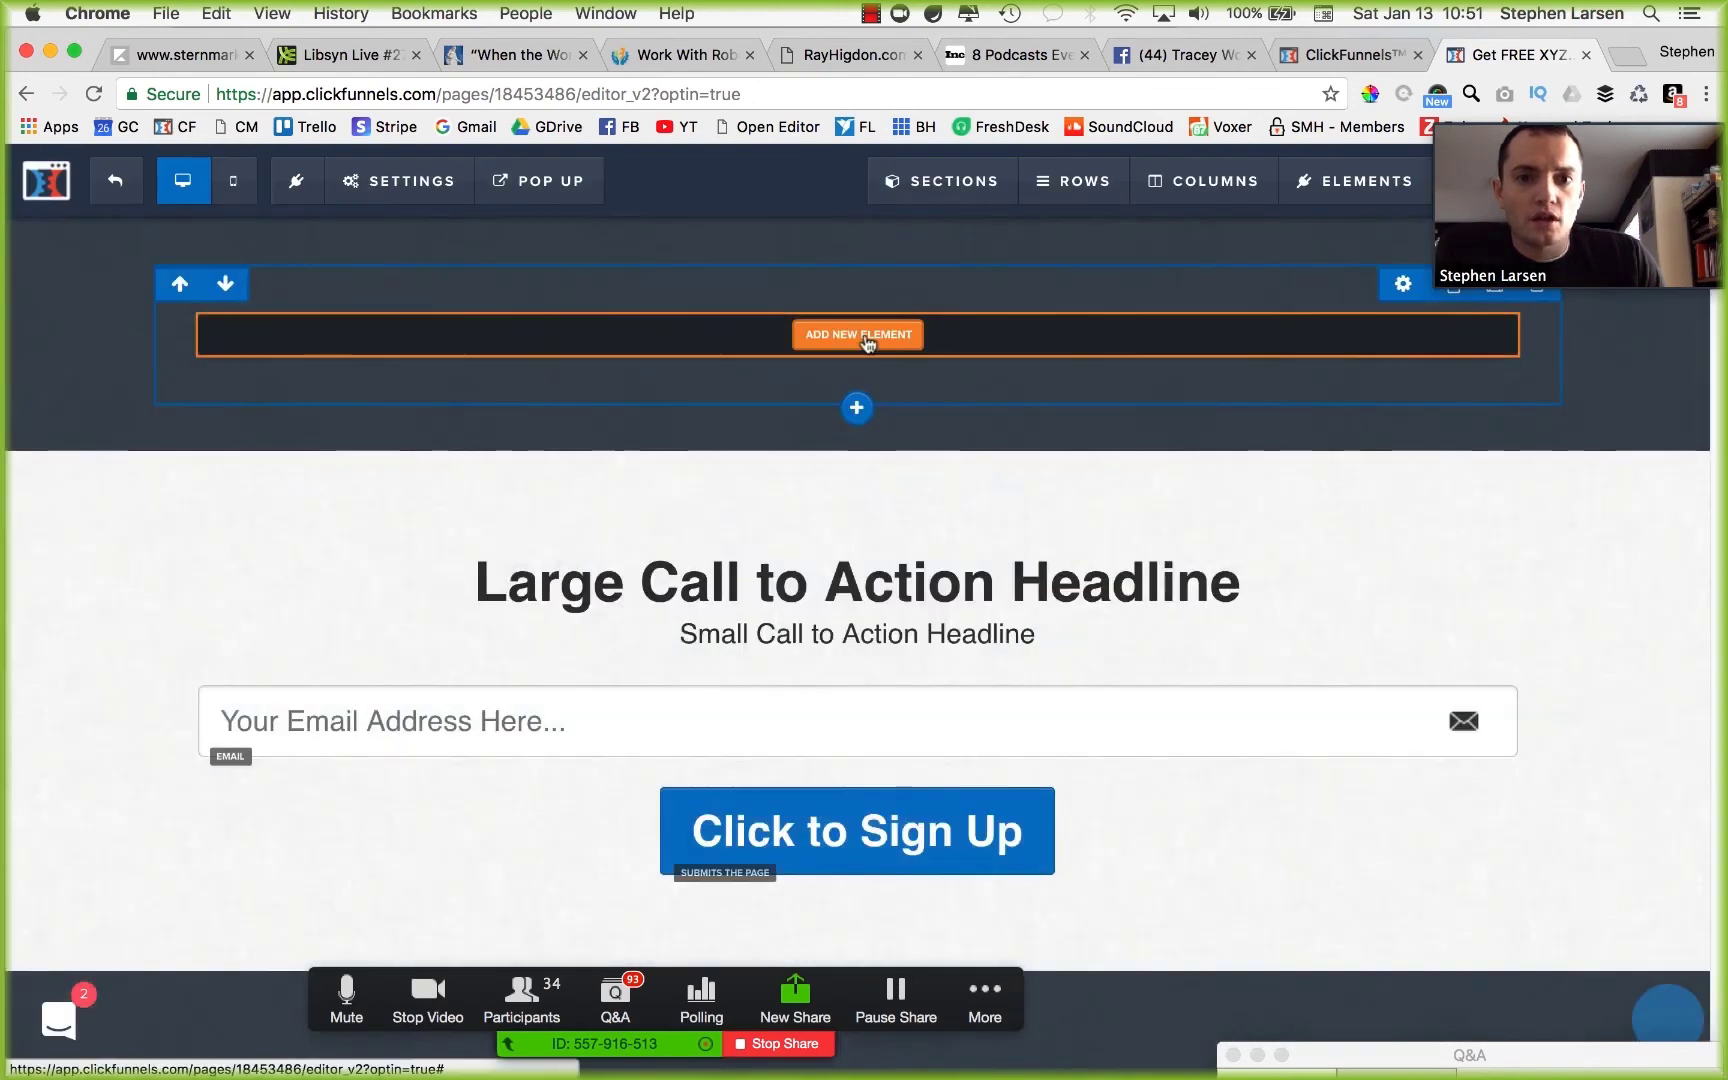
pyautogui.click(1273, 741)
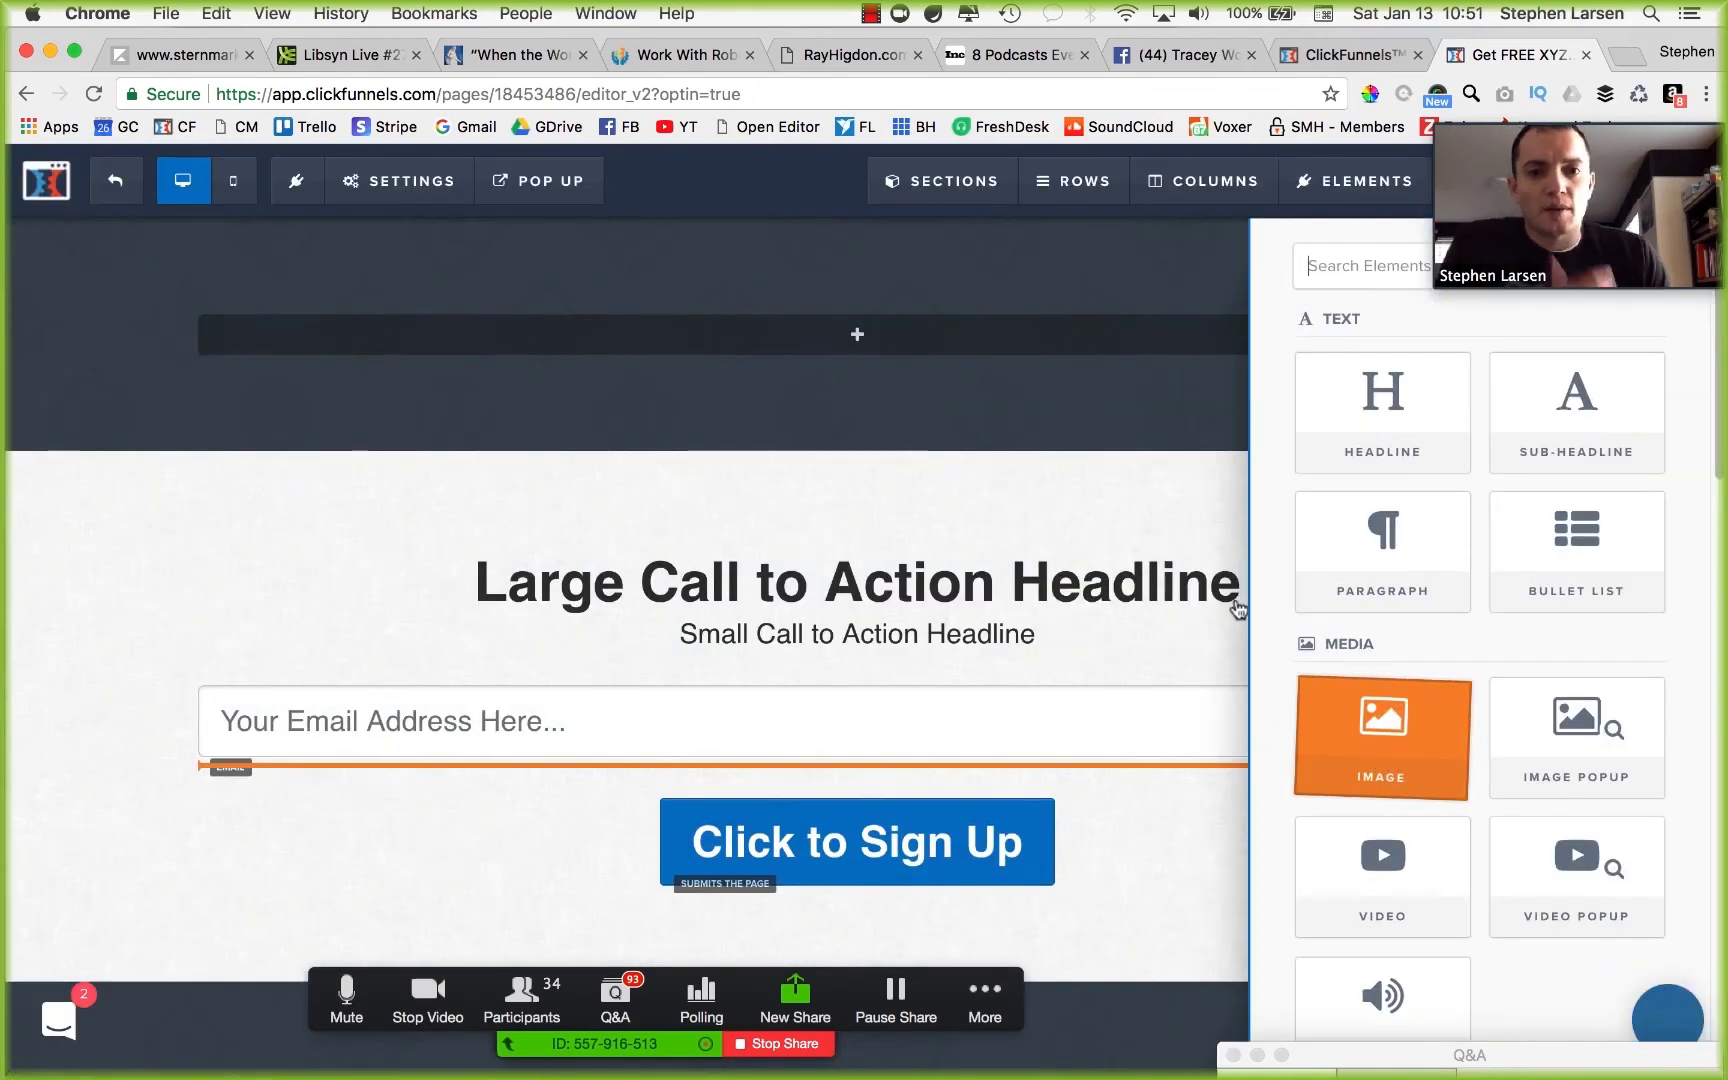
pyautogui.moveTo(856, 290); pyautogui.dragTo(856, 292)
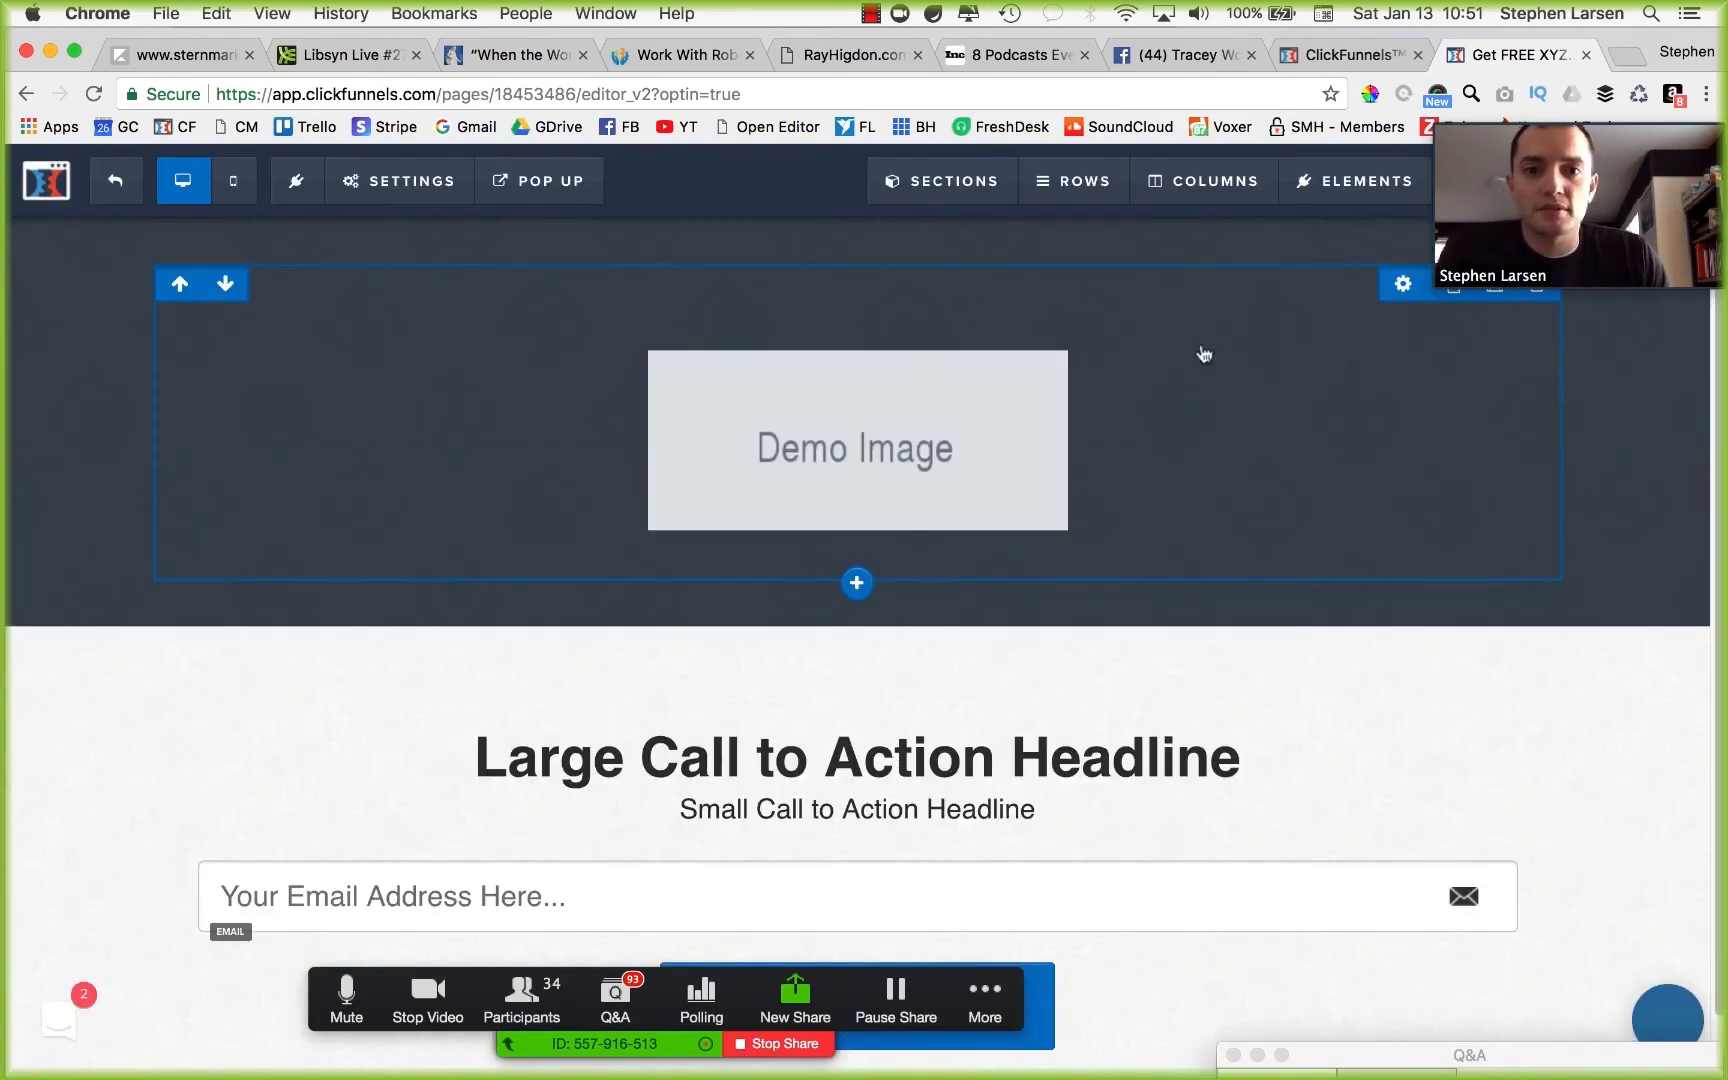
# Set the demo image's top margin to 0 and its image height to 50 px.
pyautogui.click(1180, 417)
pyautogui.moveTo(1511, 371); pyautogui.dragTo(1425, 375)
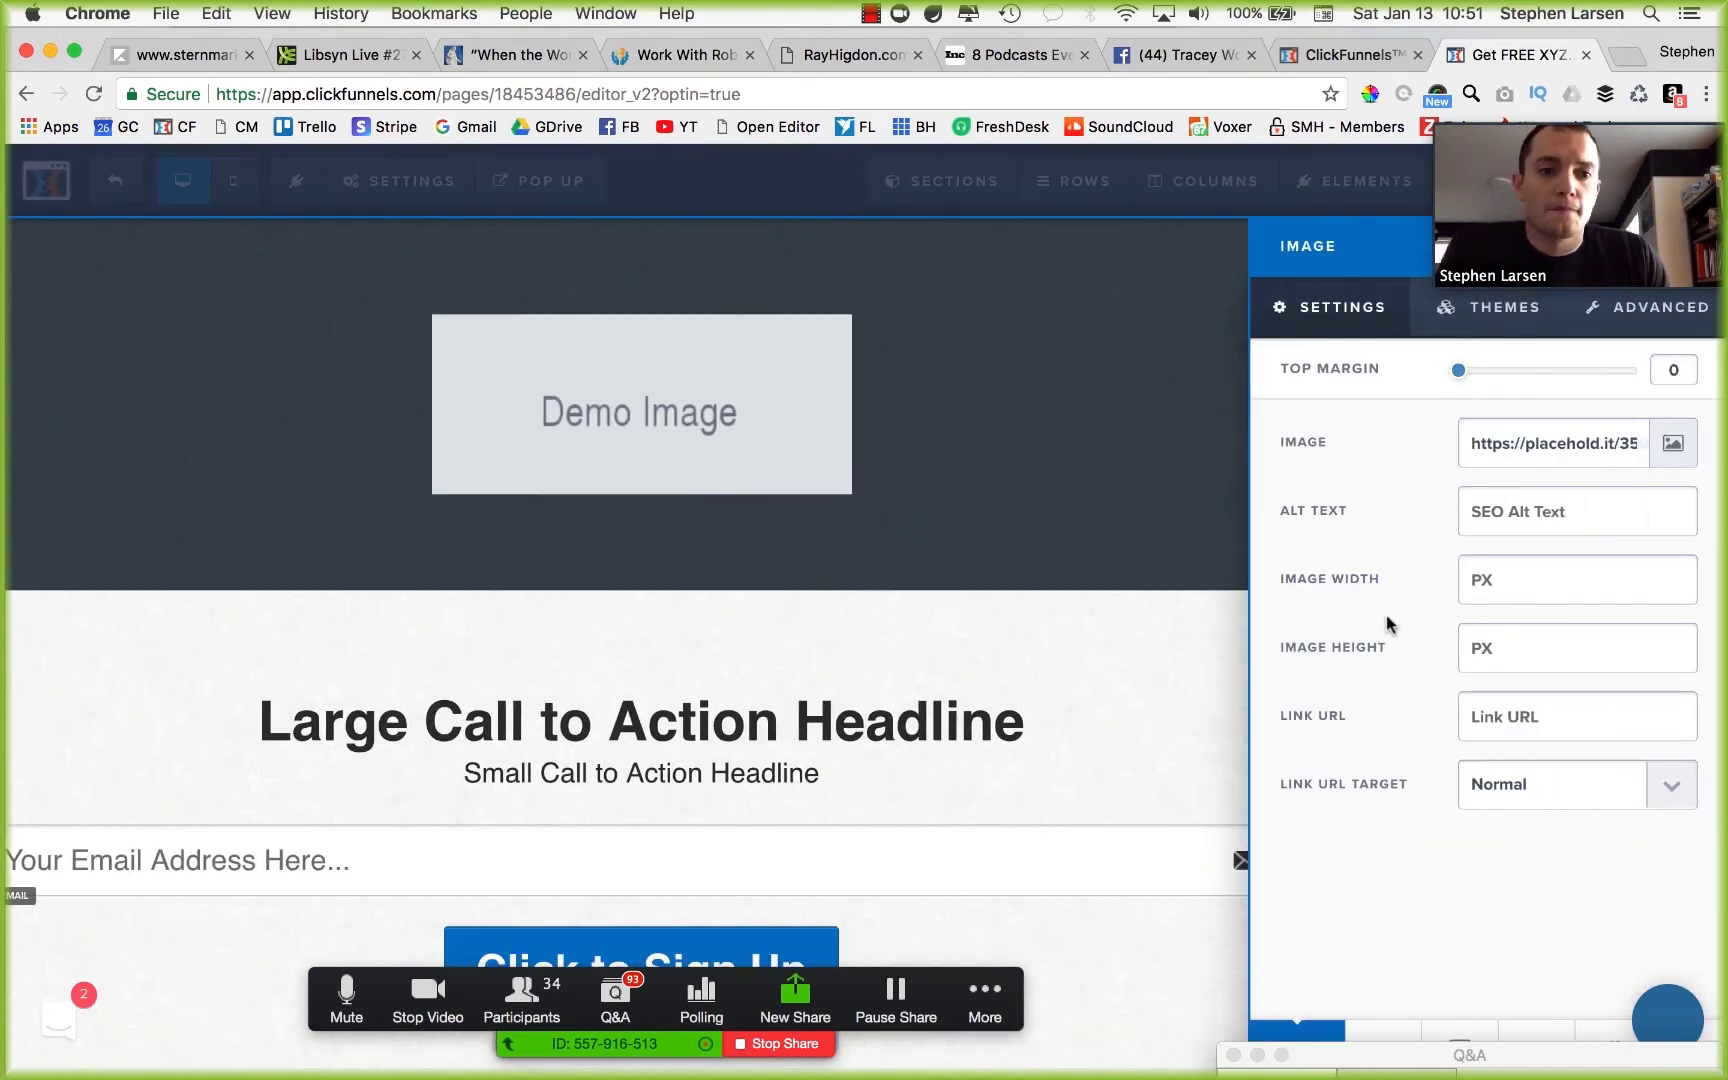
pyautogui.click(1484, 643)
pyautogui.write('50')
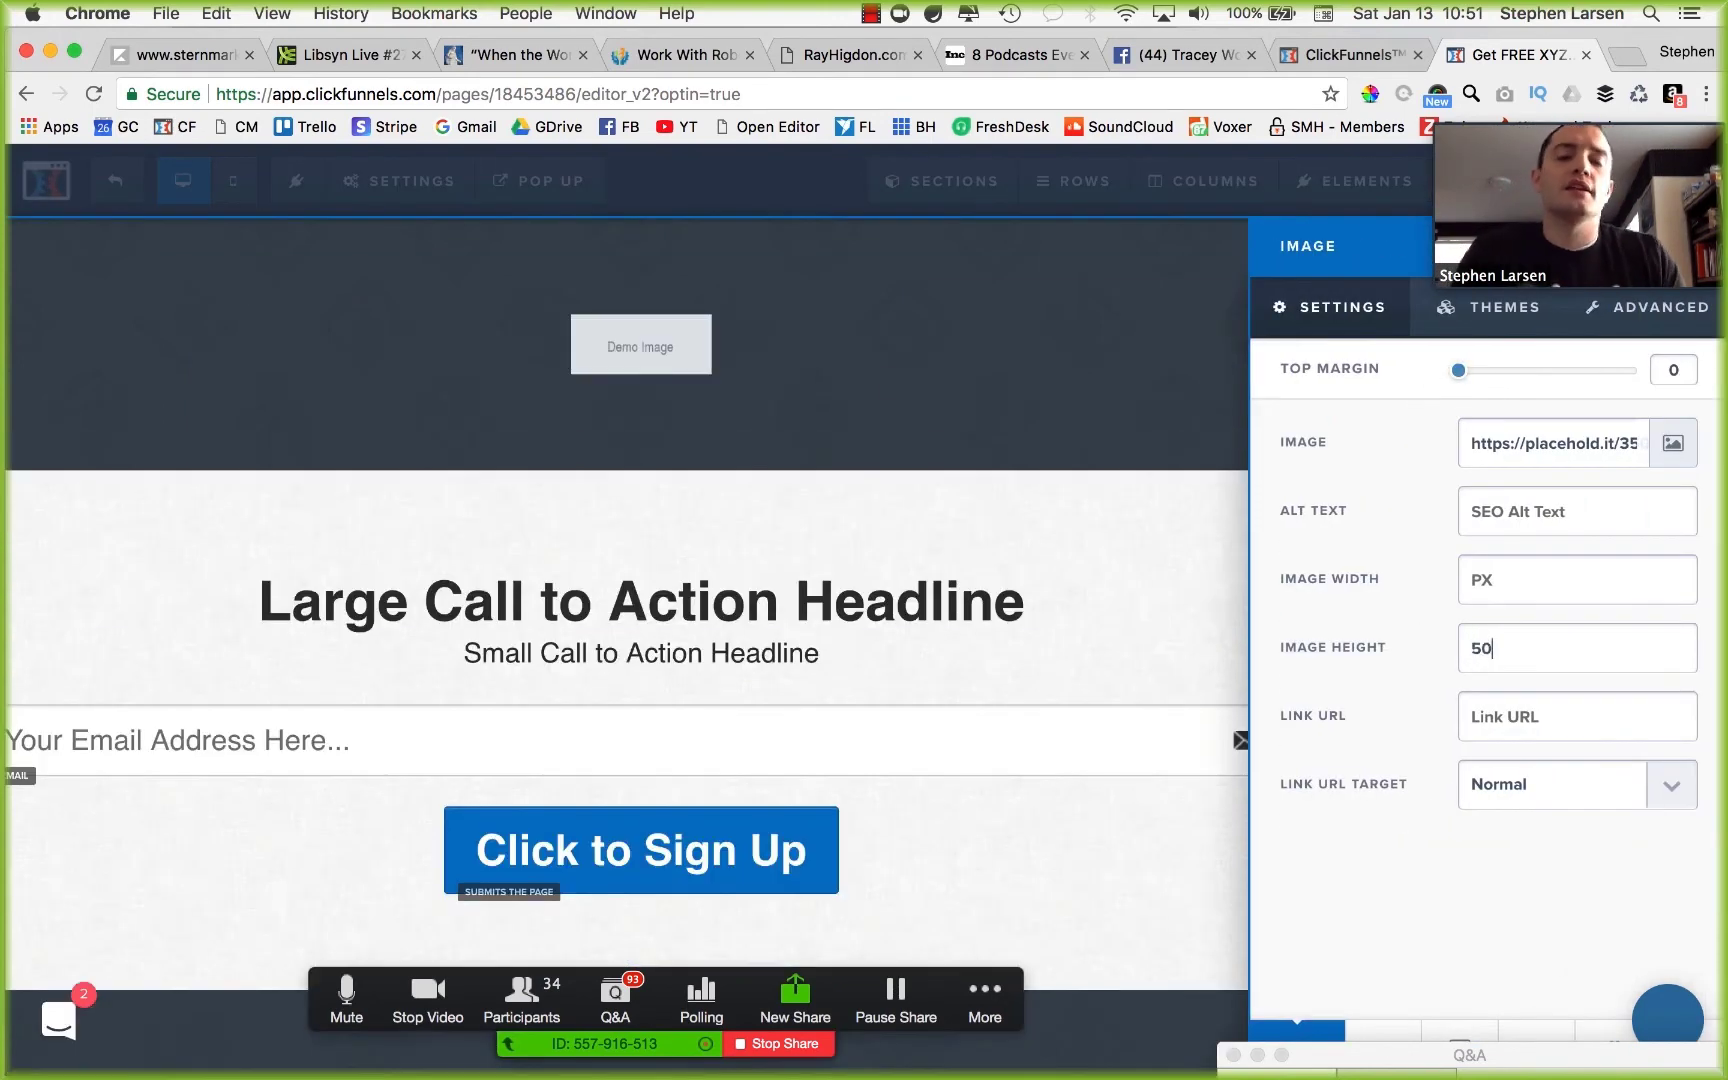
pyautogui.click(856, 370)
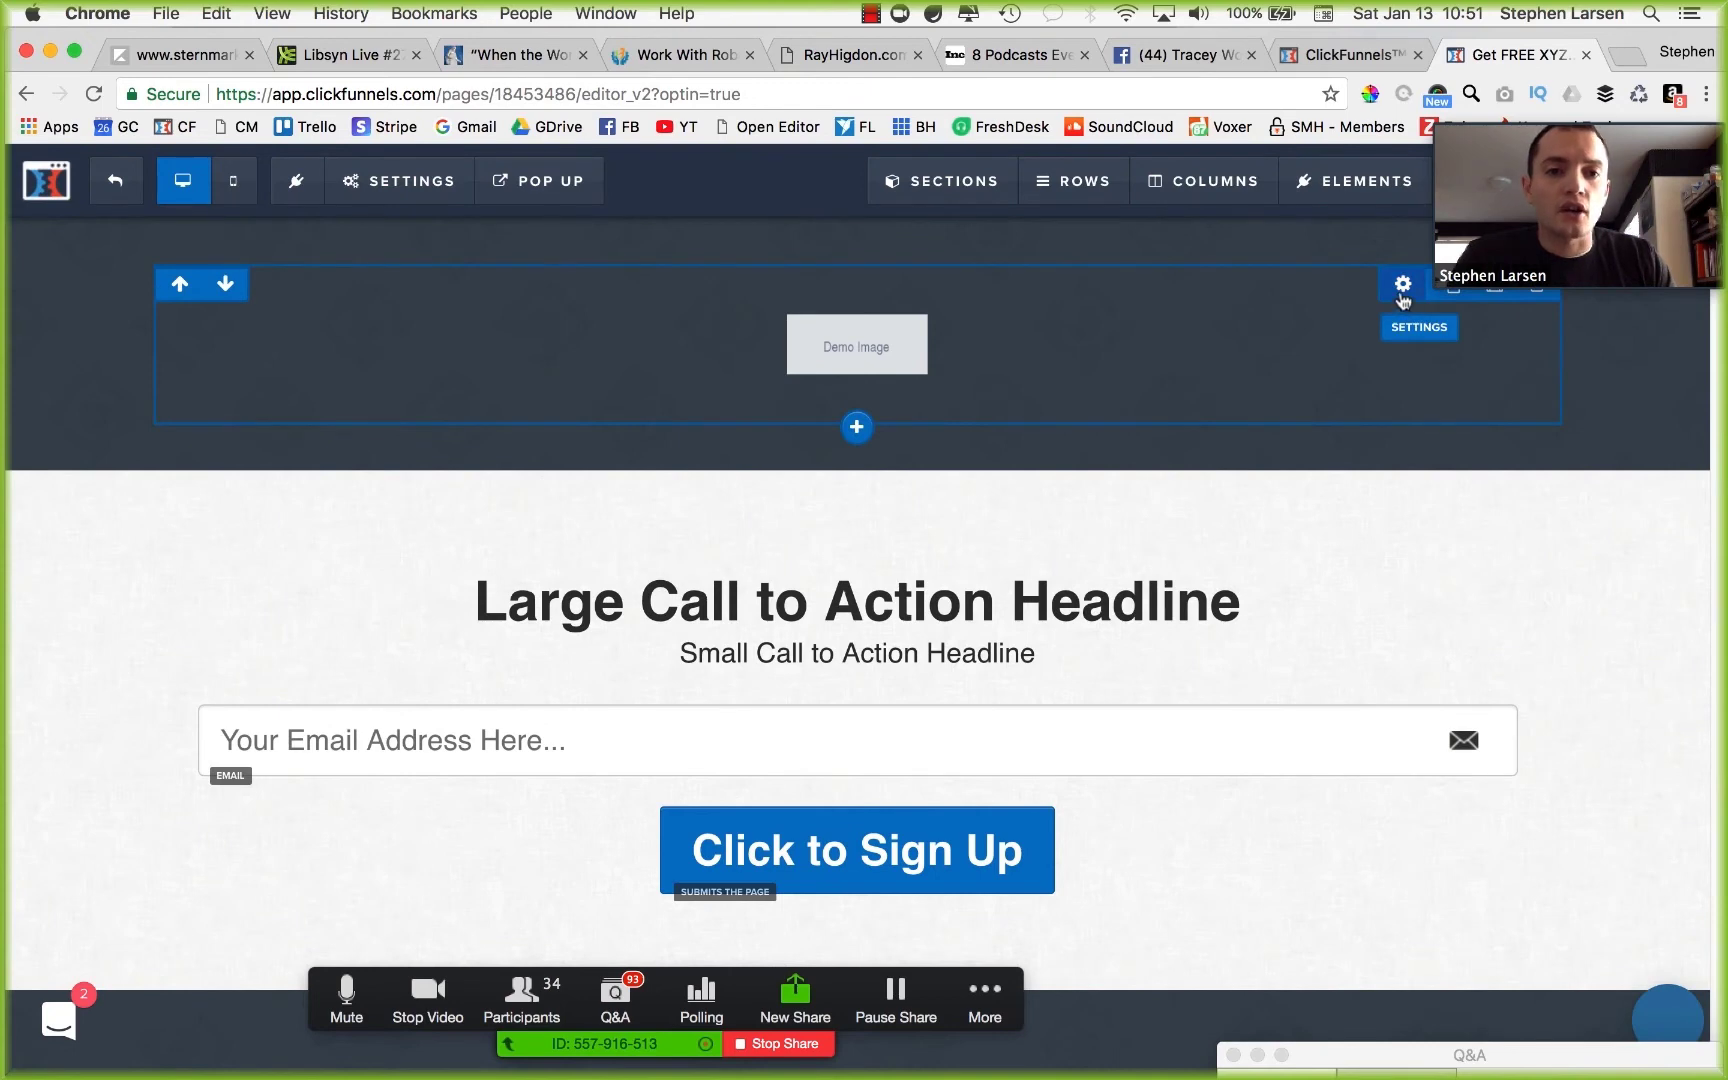
# Set both the top and bottom padding of the demo image's row to 0.
pyautogui.click(1402, 290)
pyautogui.moveTo(1510, 915); pyautogui.dragTo(985, 922)
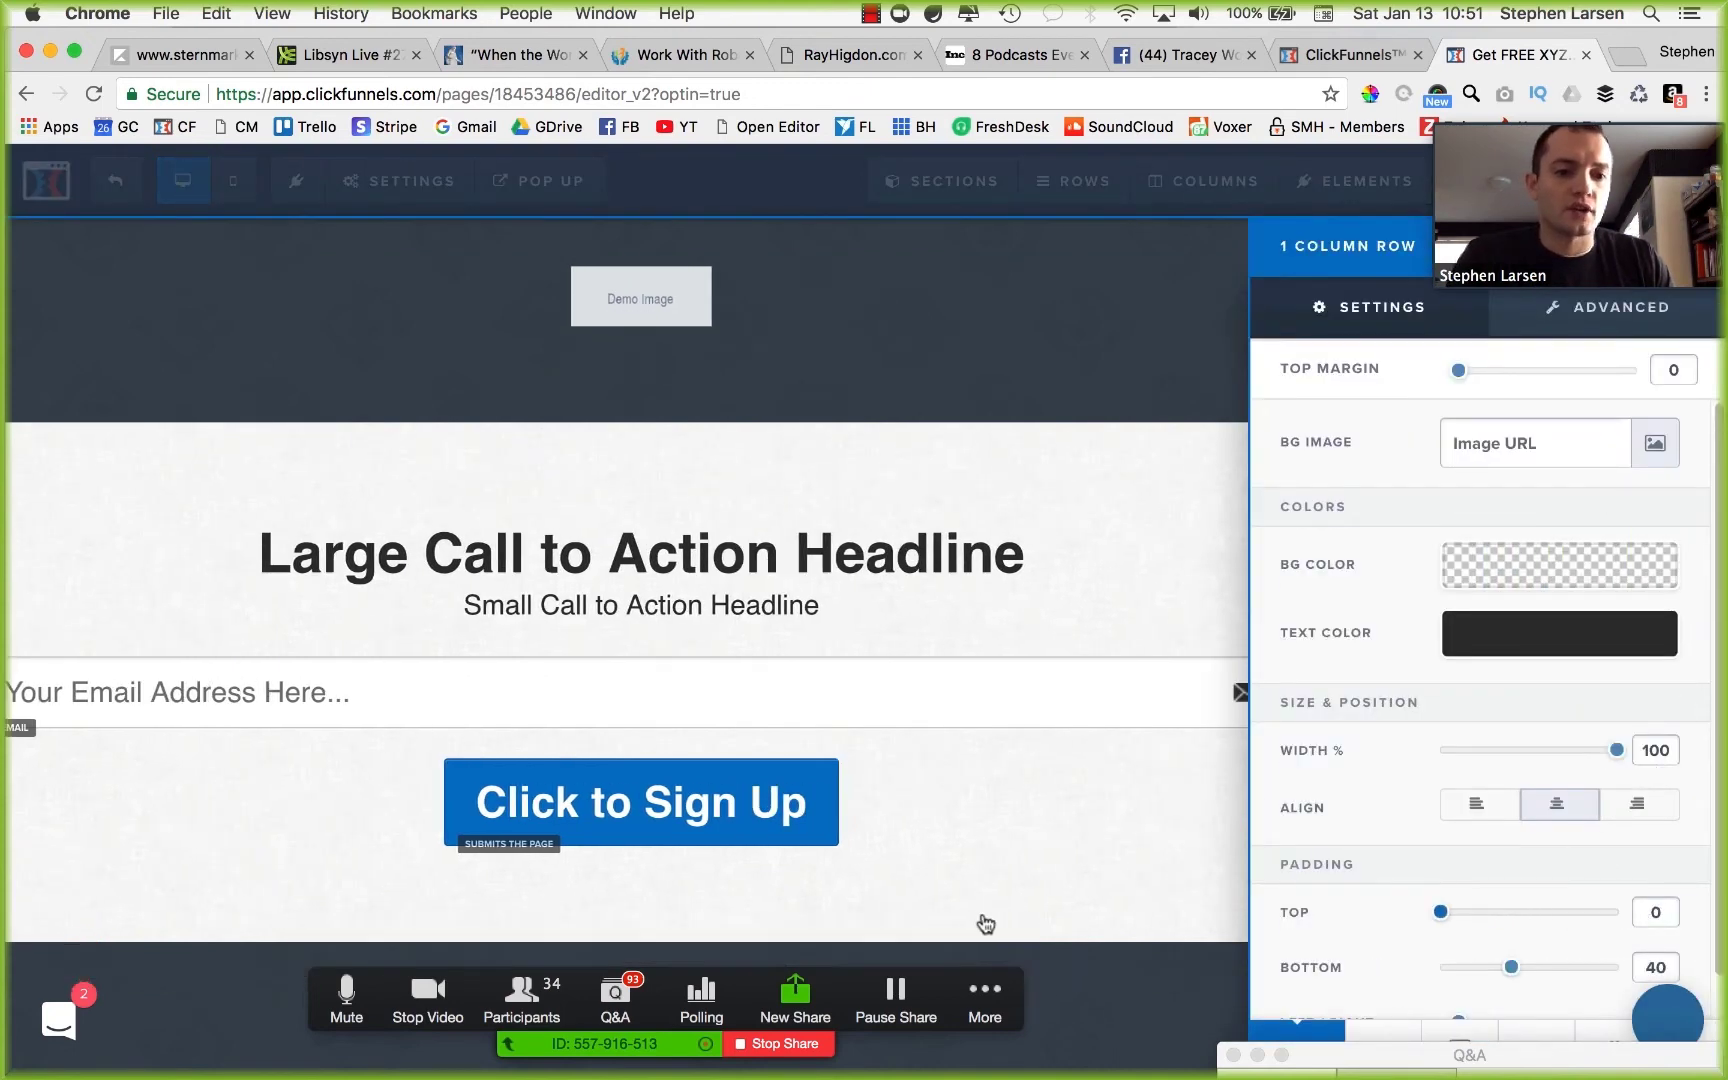
pyautogui.moveTo(1507, 975); pyautogui.dragTo(545, 831)
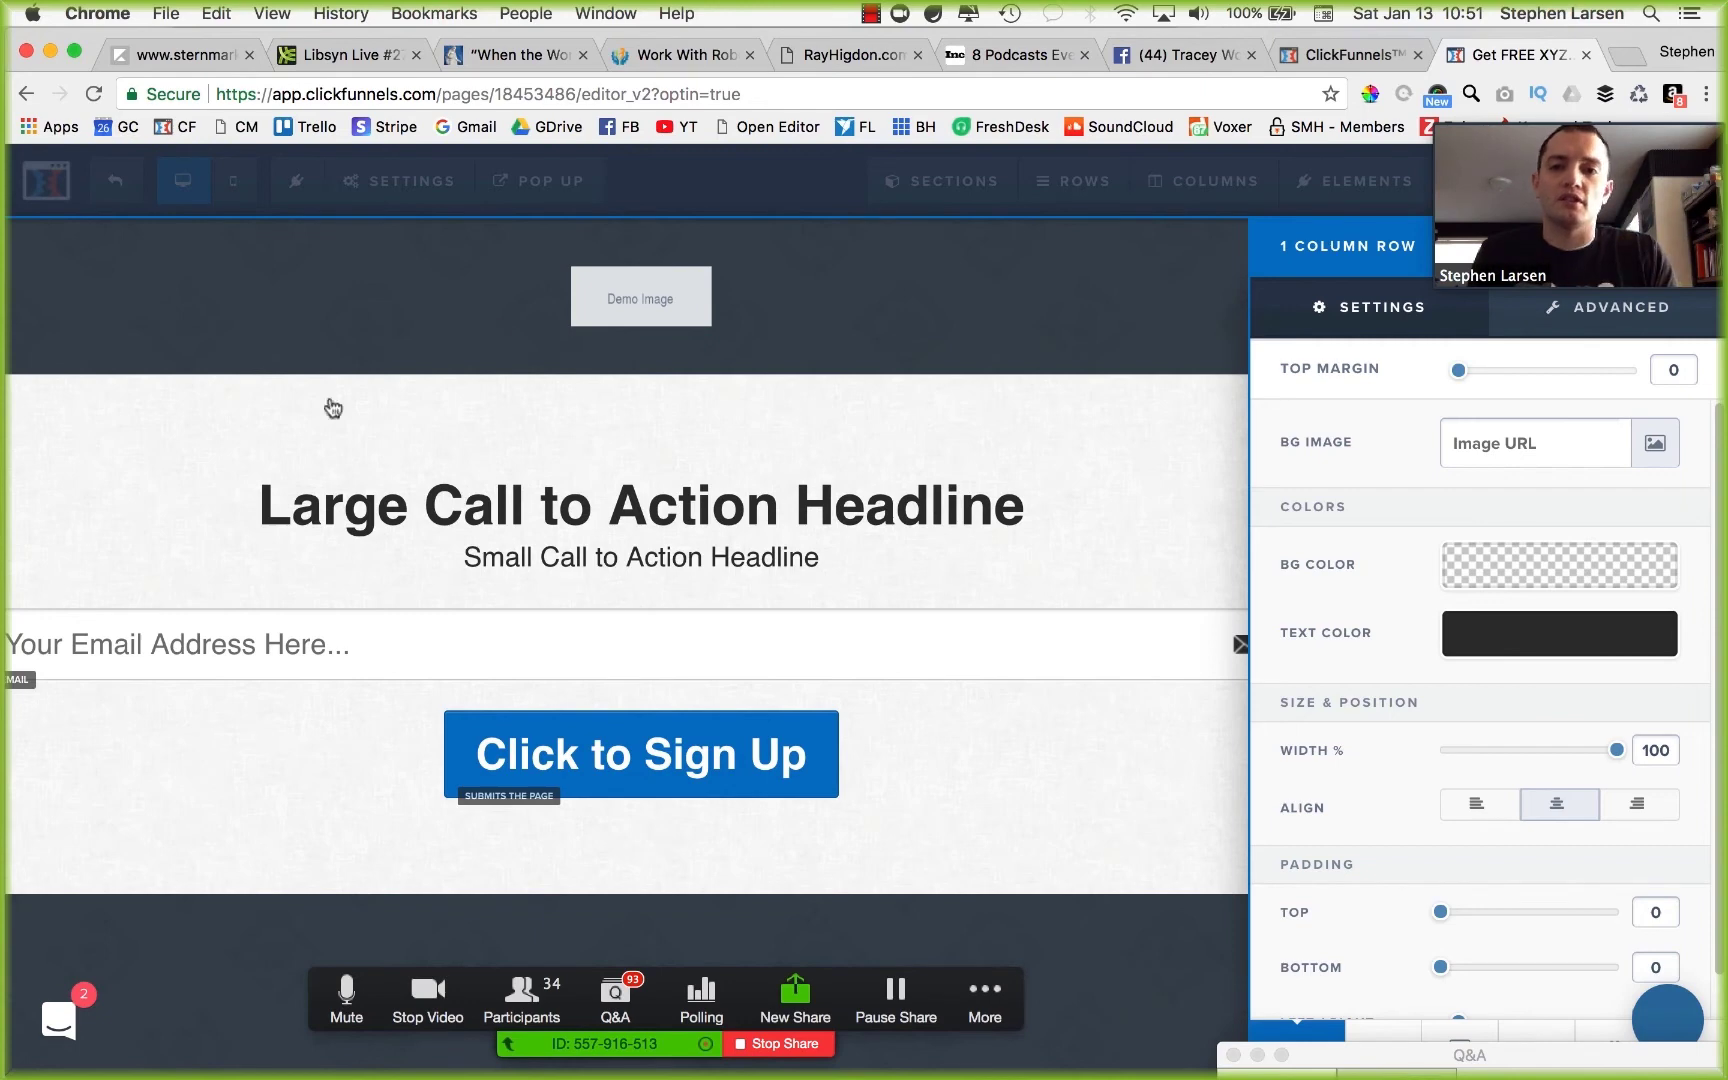
pyautogui.click(862, 311)
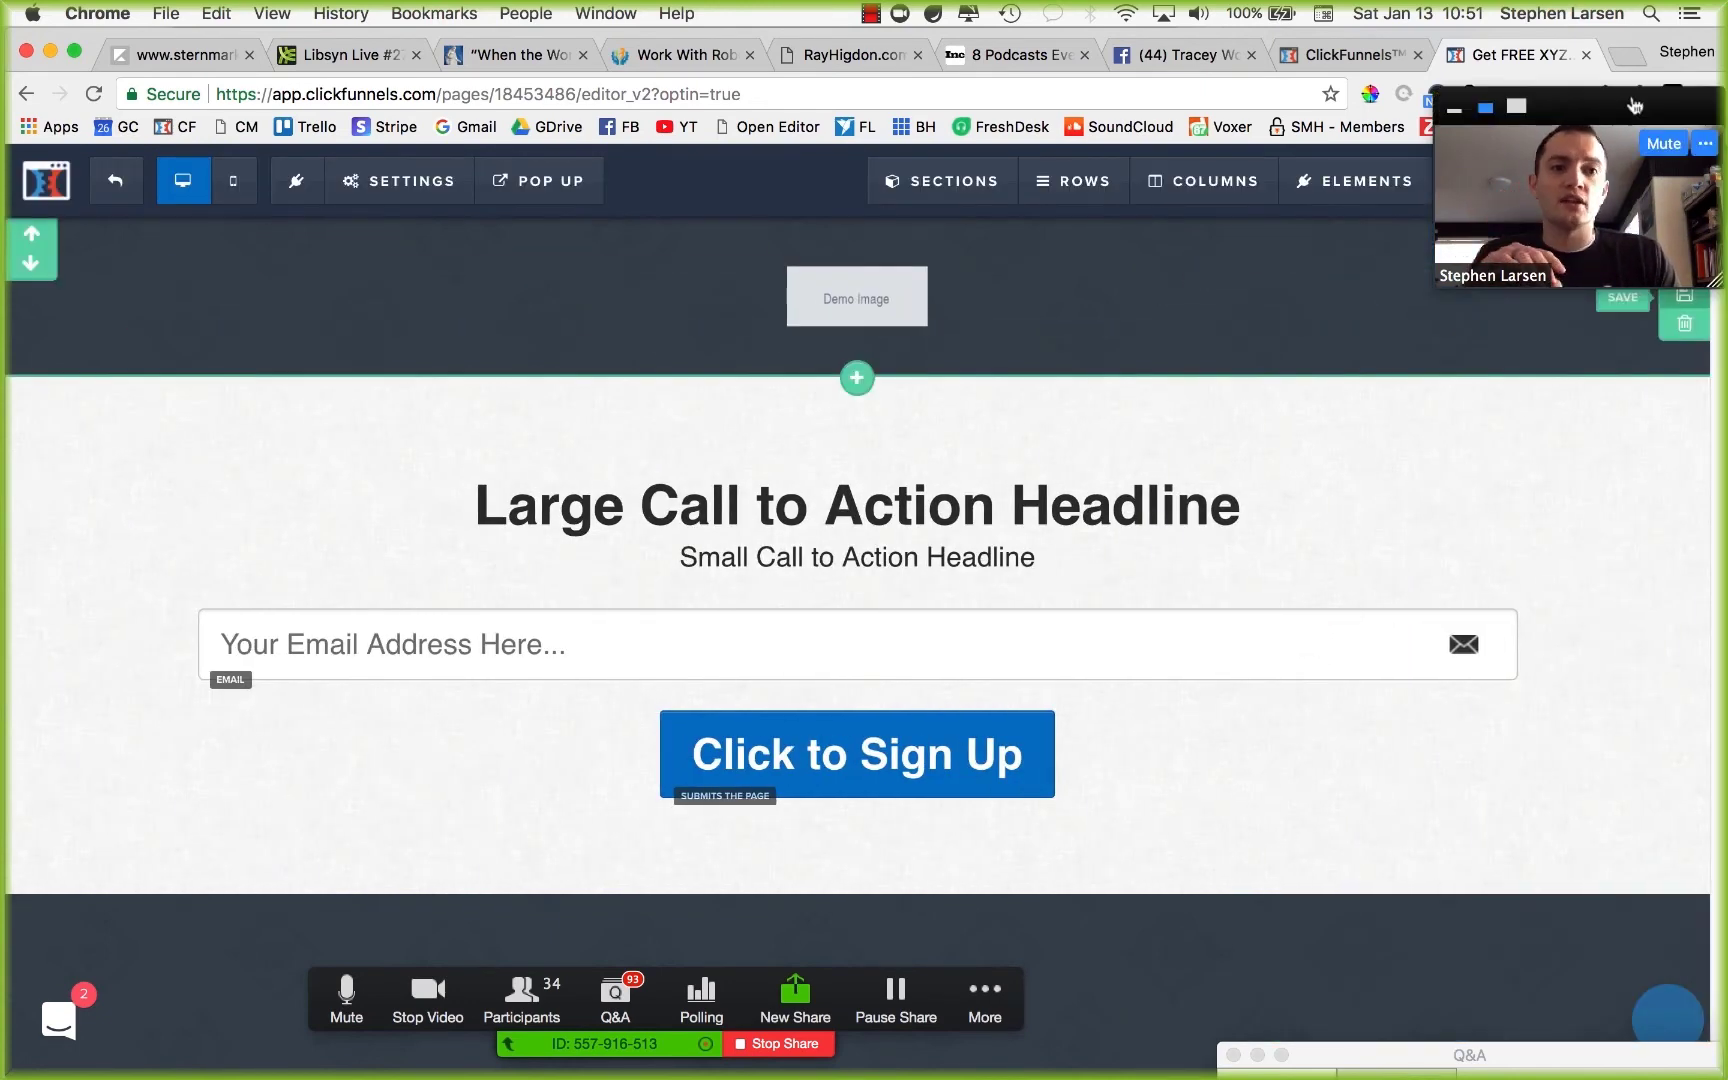
# Delete the one-column row containing the demo image from the upper section.
pyautogui.moveTo(1639, 107); pyautogui.dragTo(1543, 52)
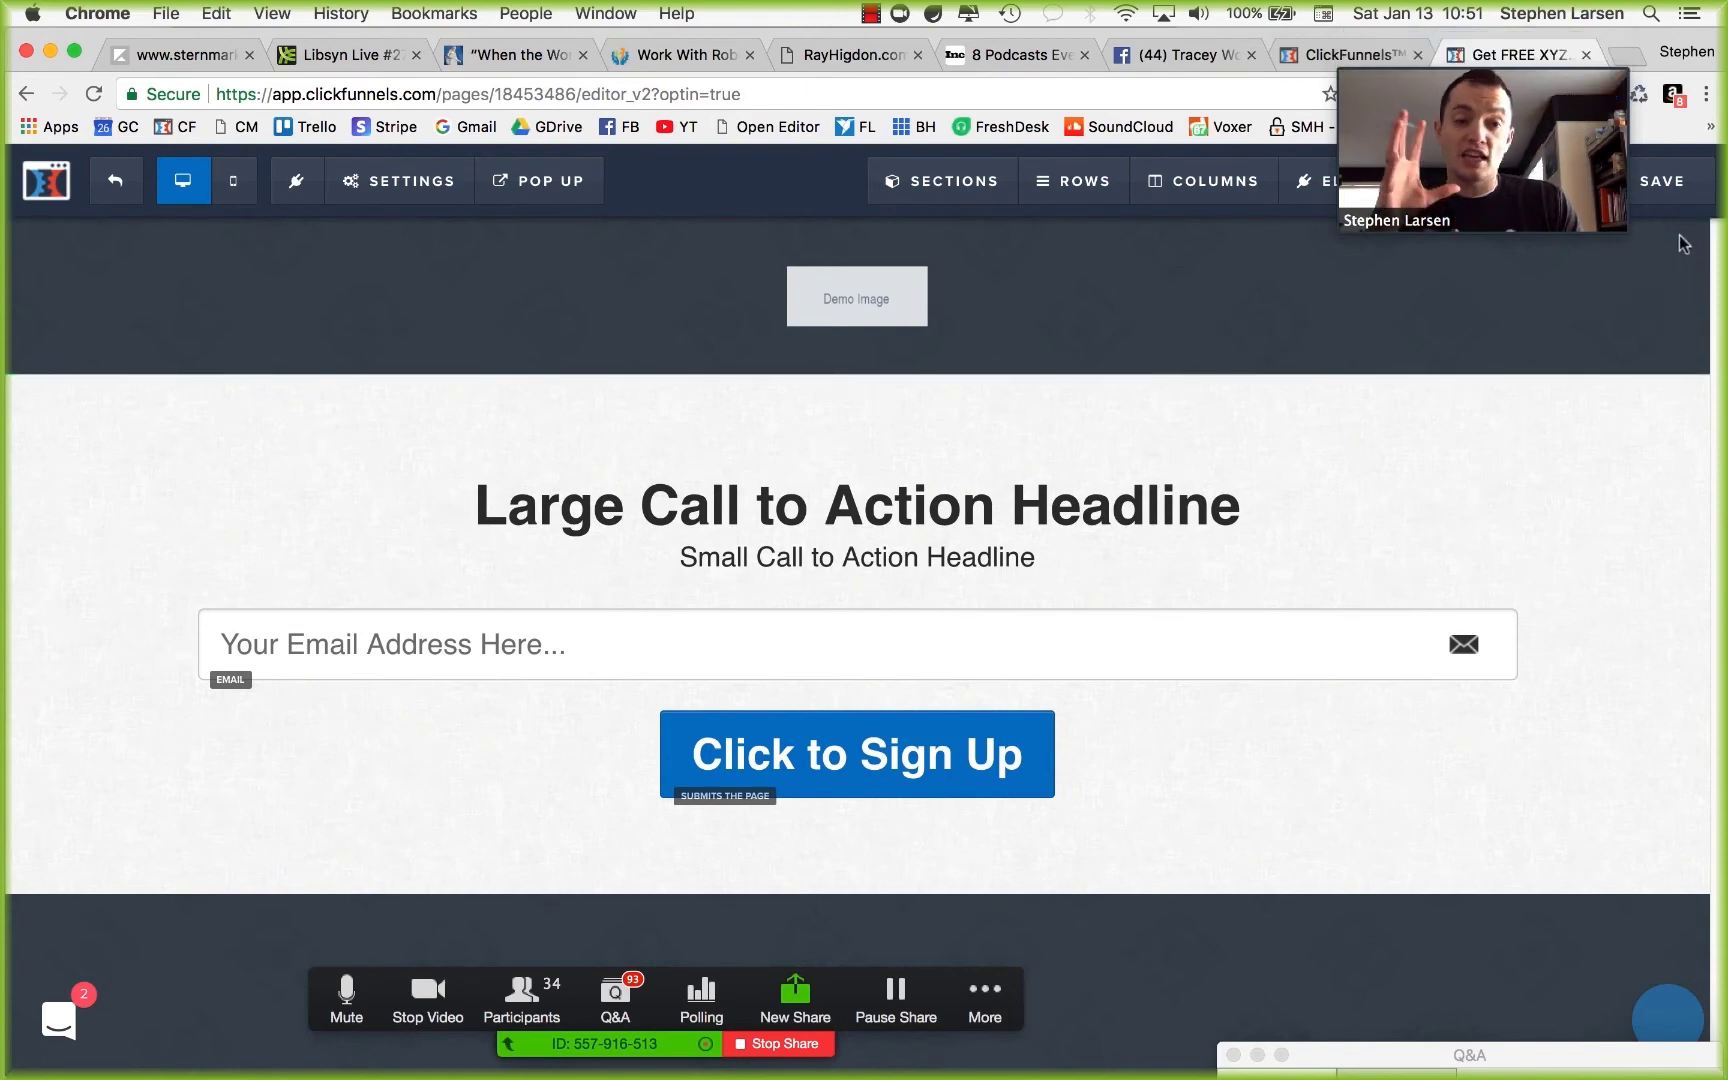
pyautogui.click(1537, 284)
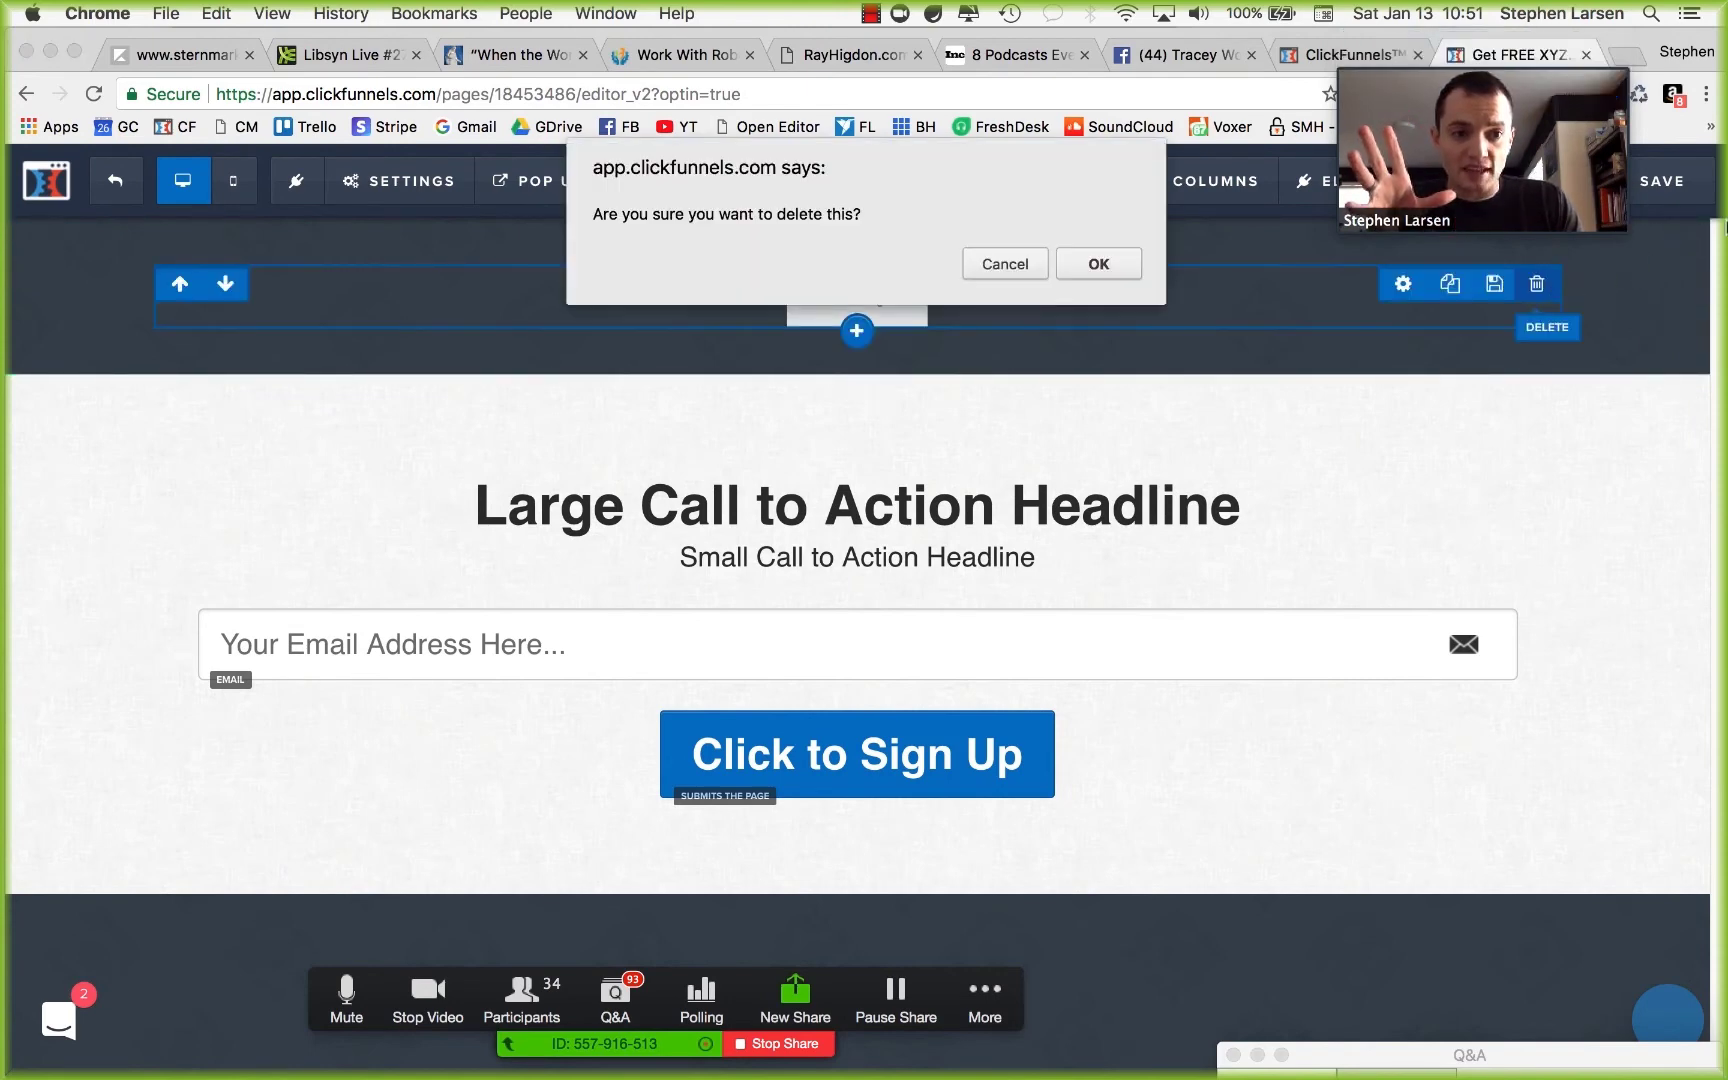
pyautogui.click(1100, 265)
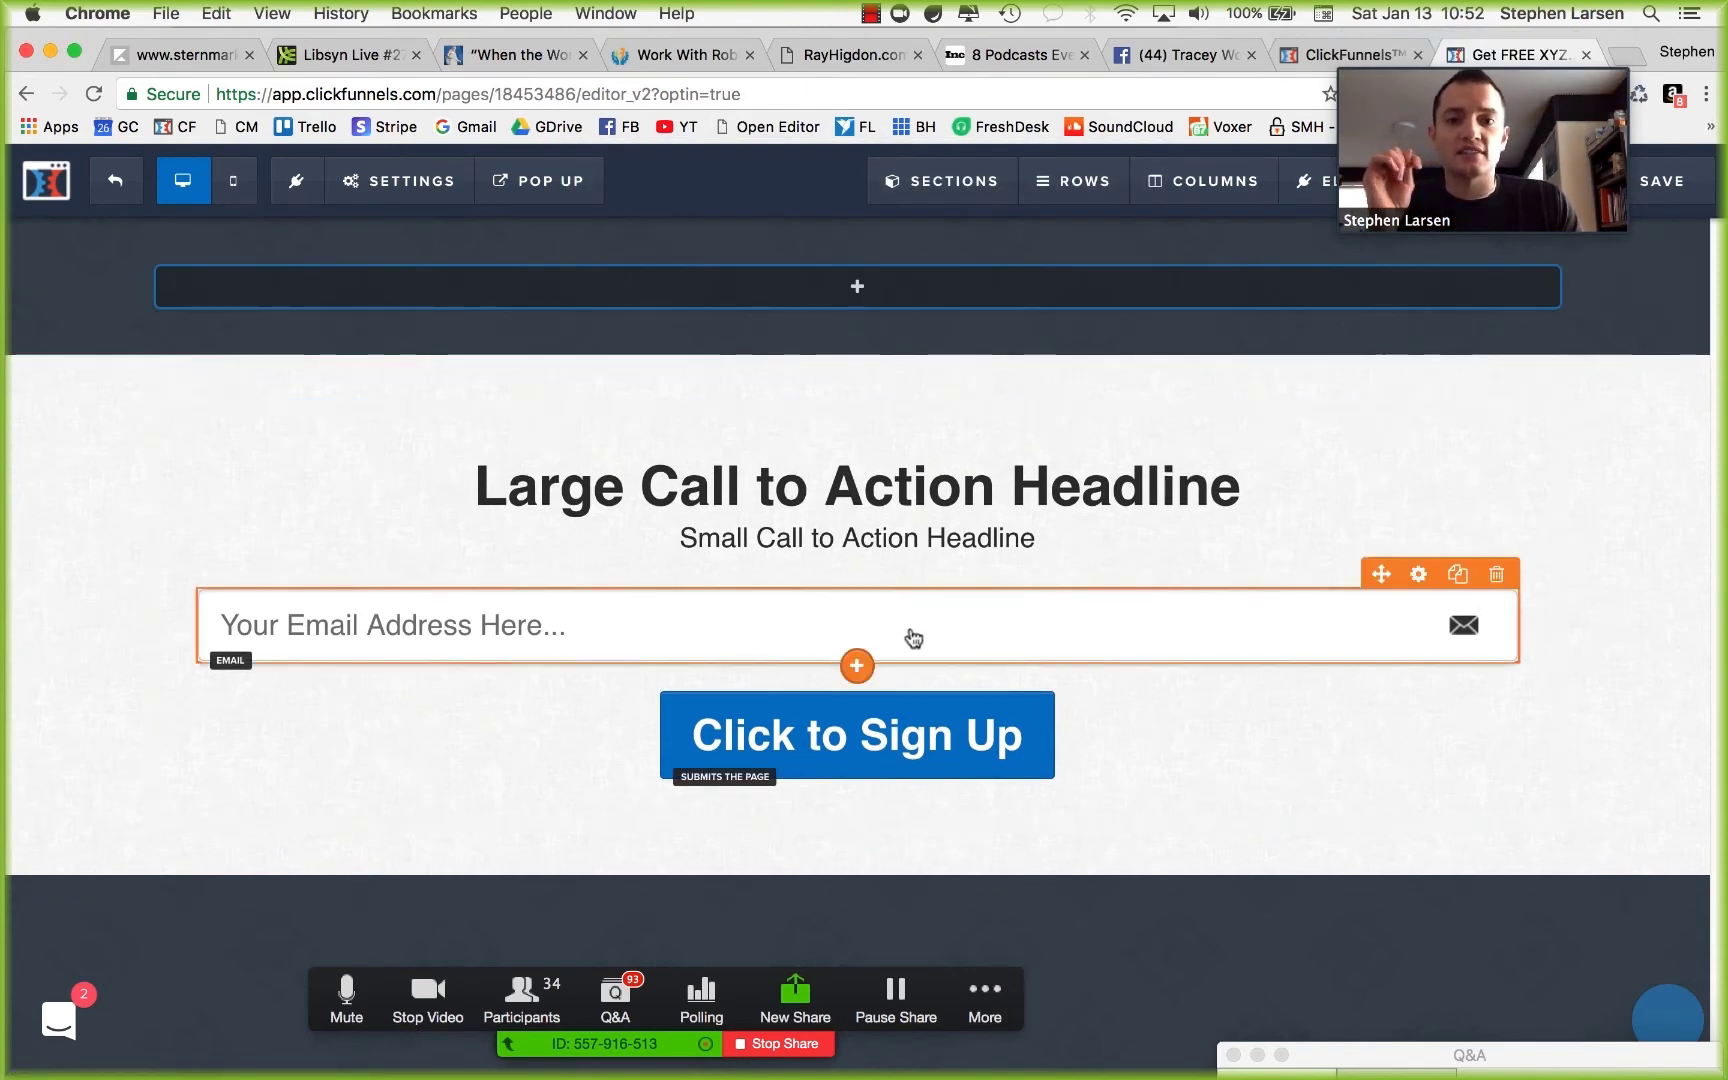
# Reload the browser page holding the squeeze page editor to discard the unsaved section changes.
pyautogui.moveTo(845, 292)
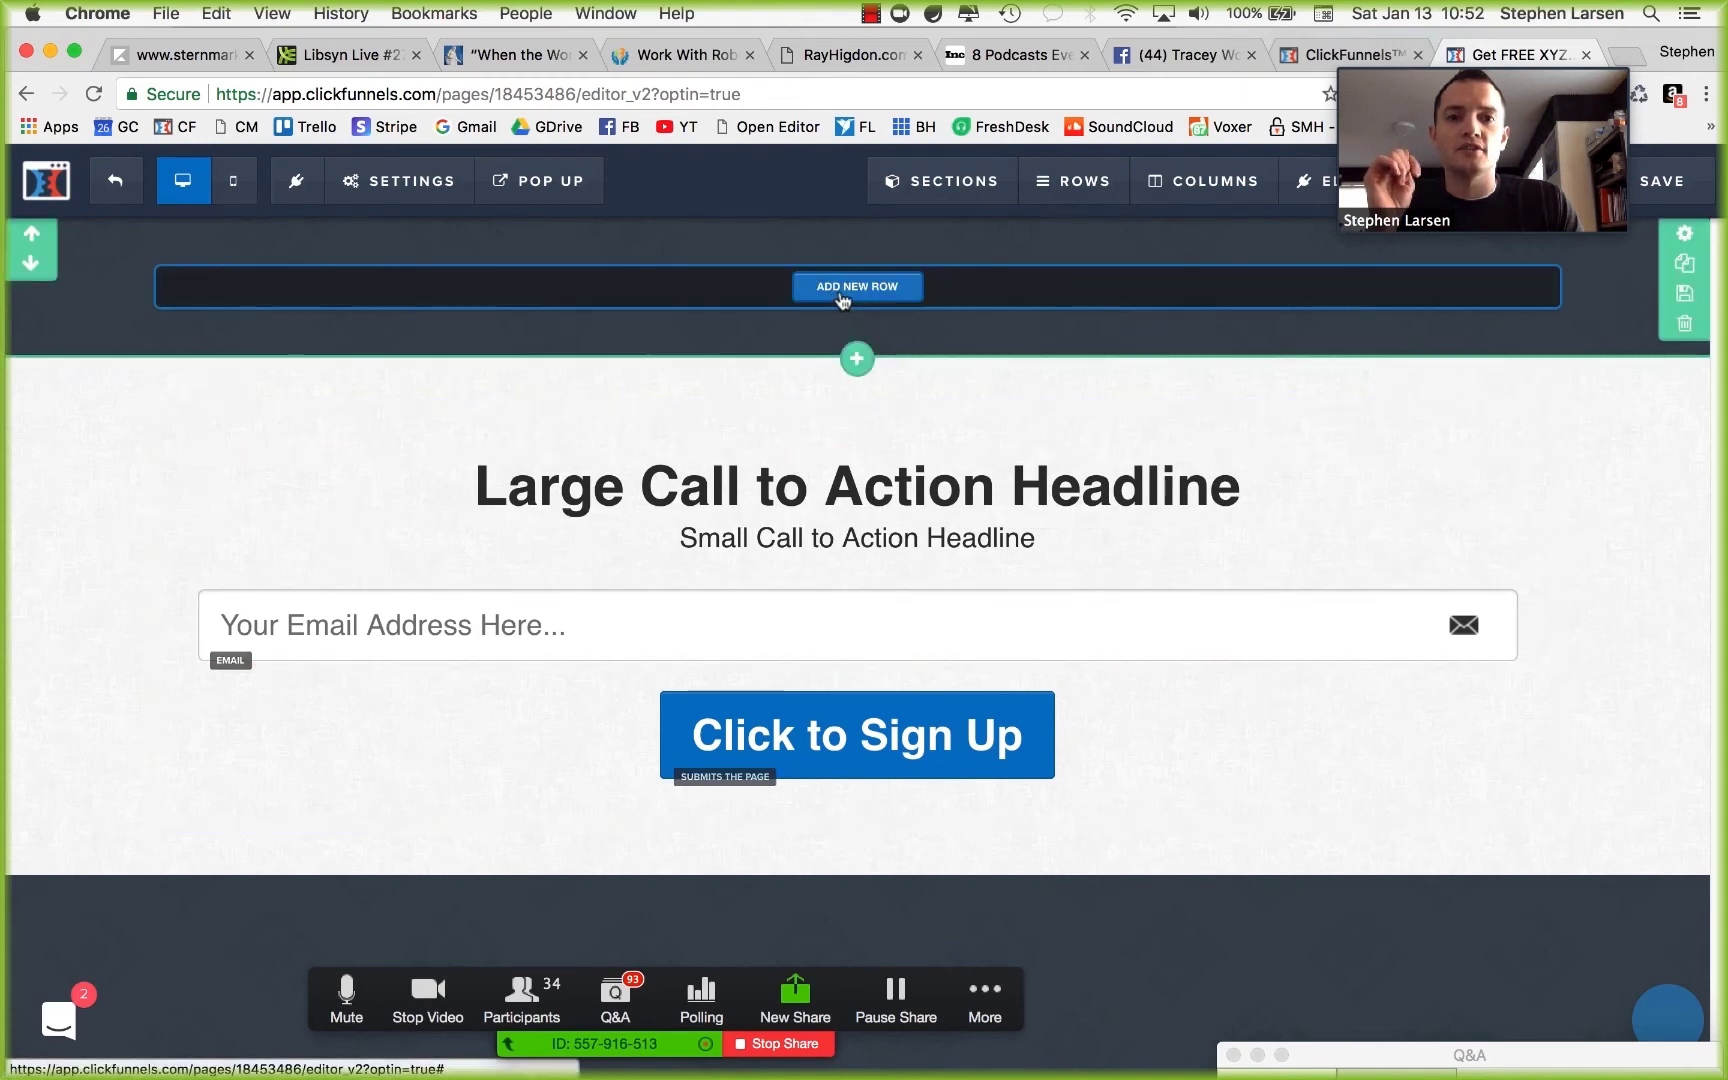
pyautogui.moveTo(1427, 55)
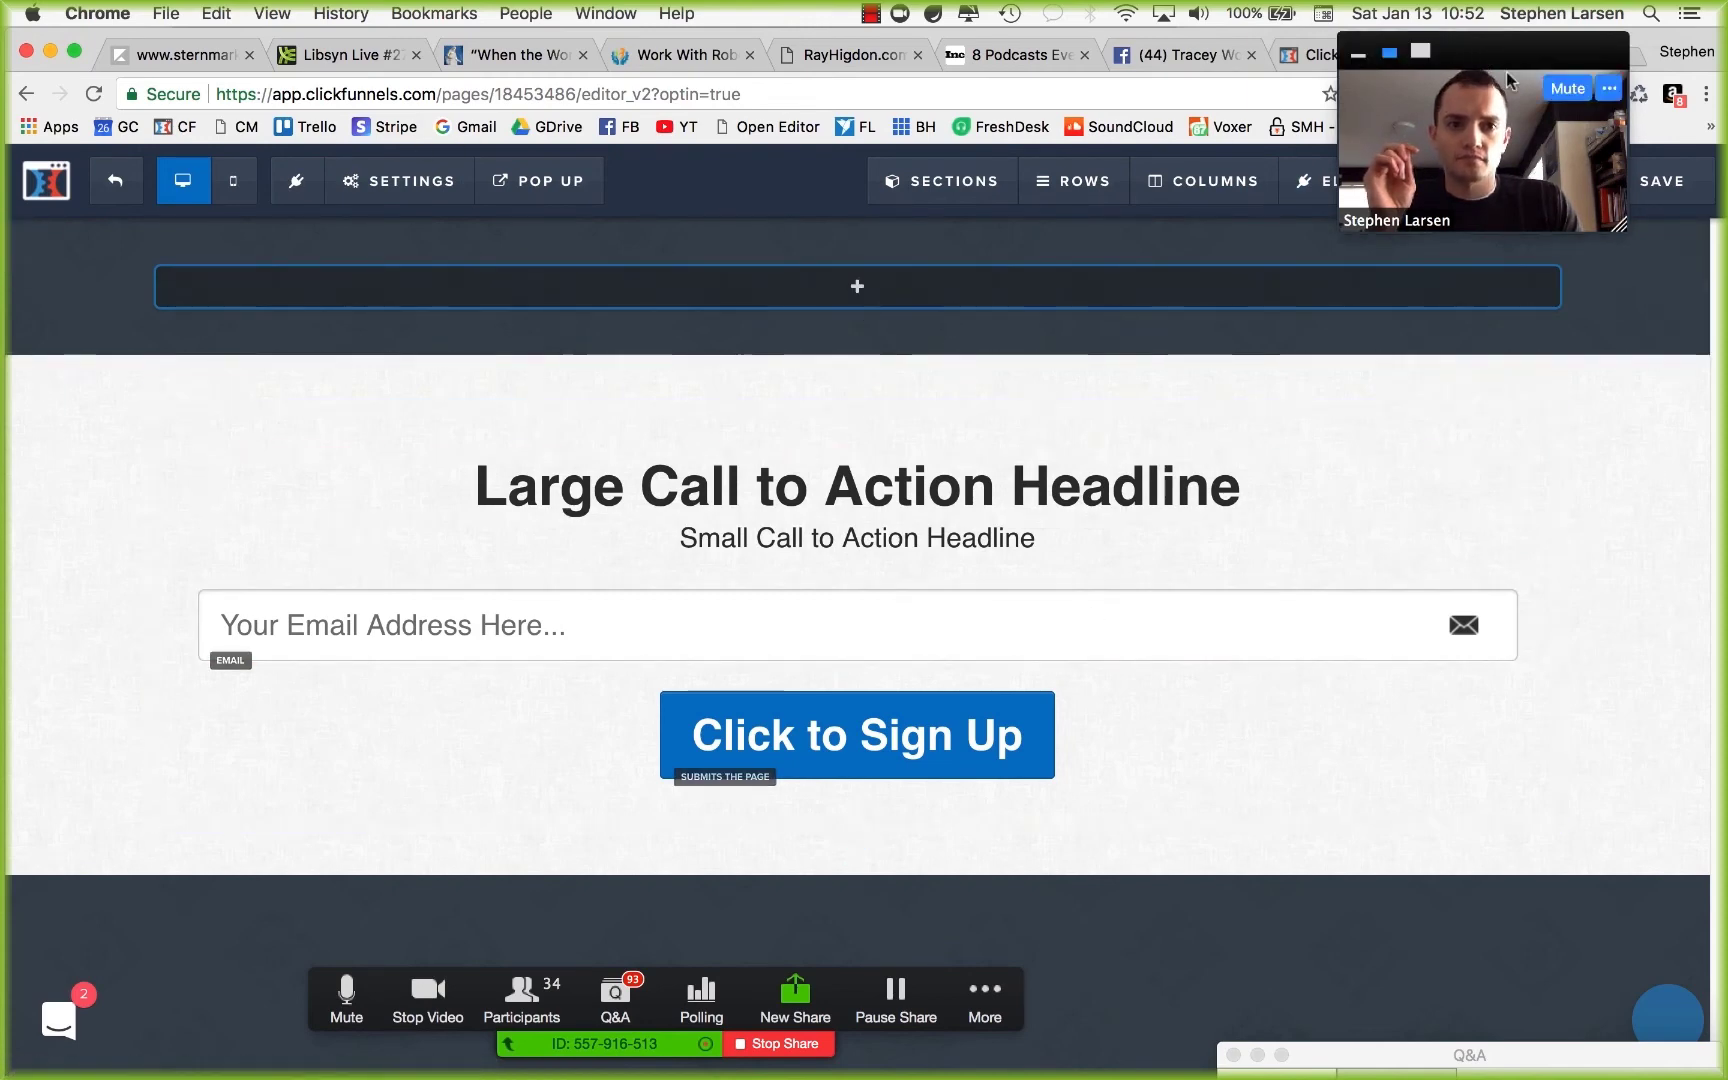
pyautogui.click(1339, 58)
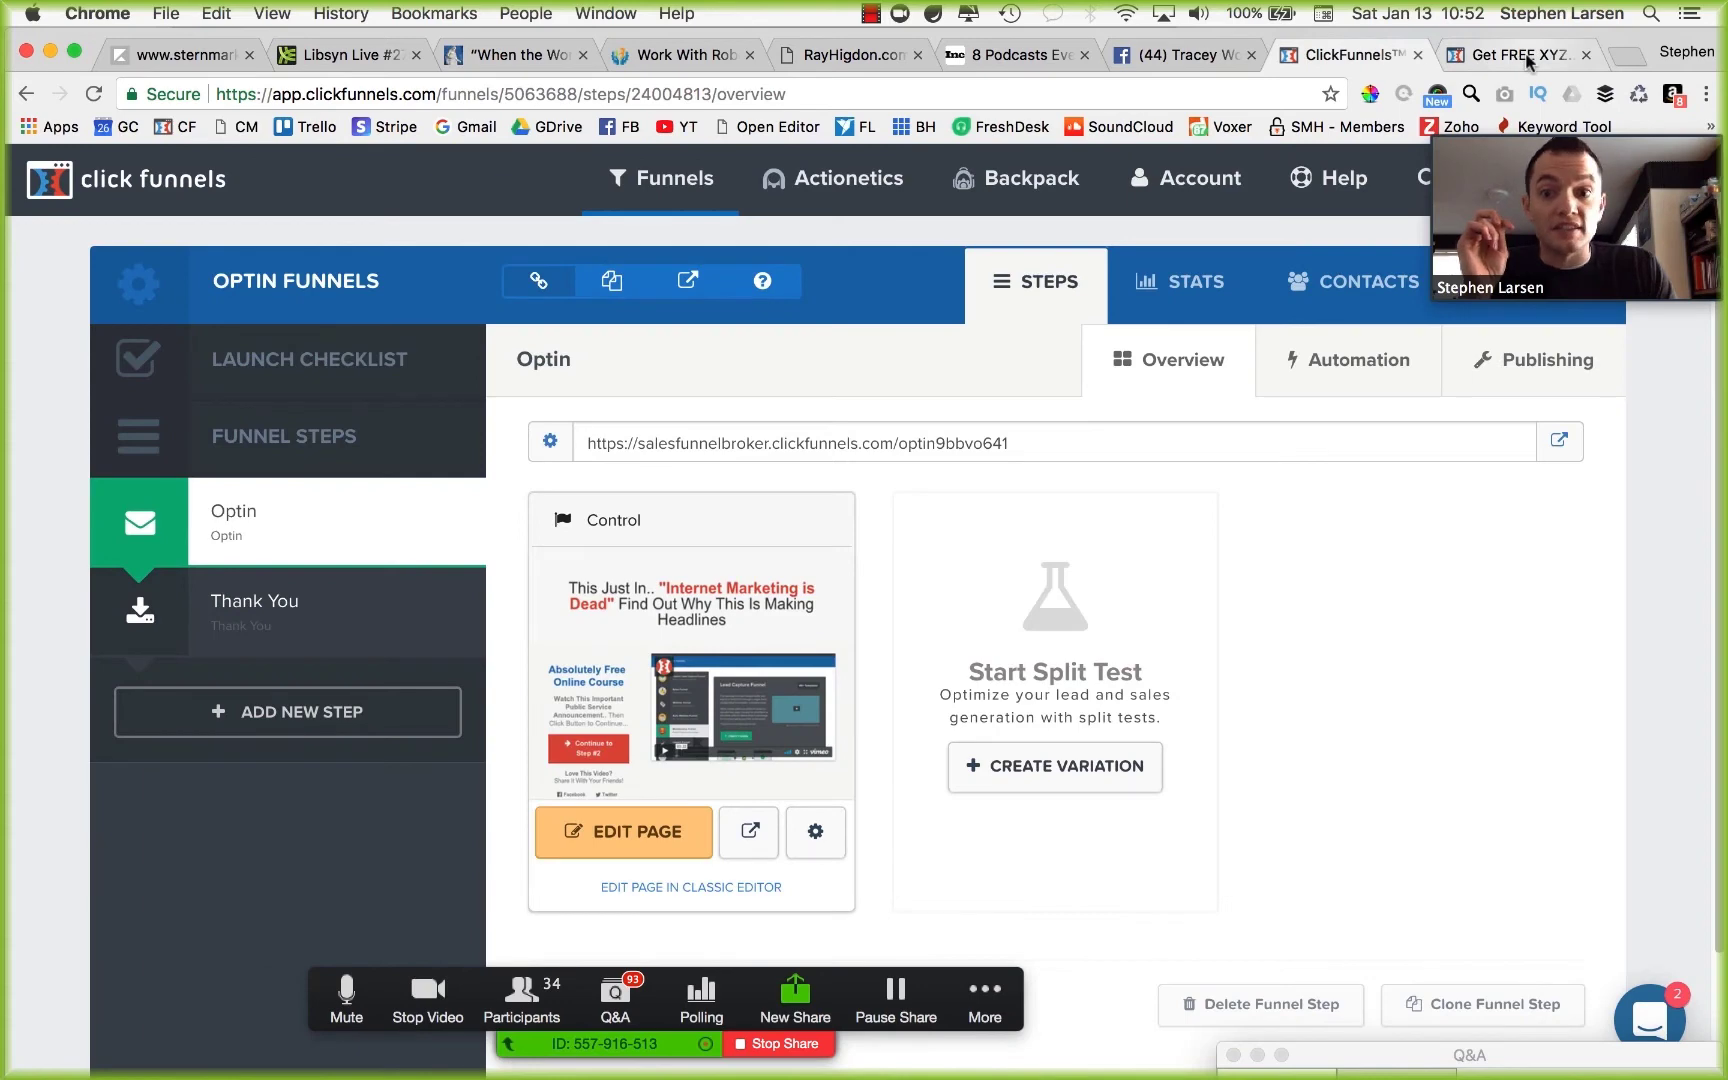
pyautogui.click(1527, 58)
pyautogui.click(1345, 55)
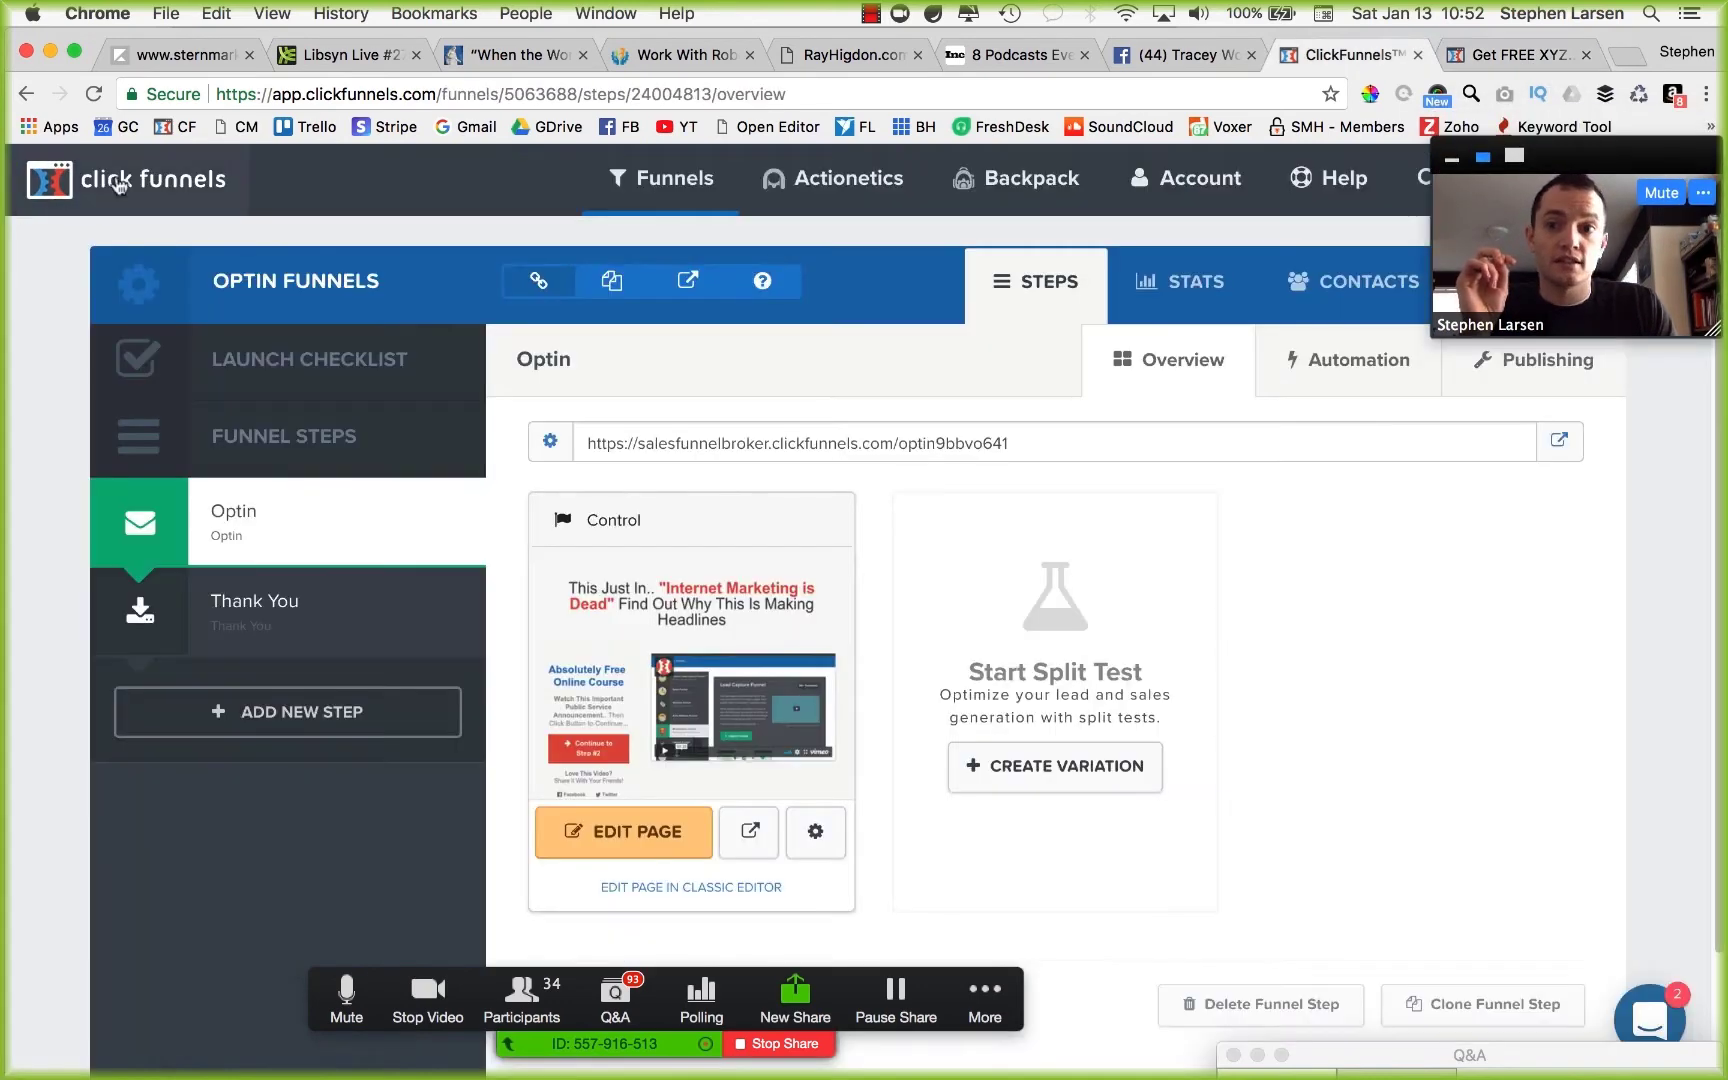
pyautogui.click(94, 94)
pyautogui.click(1523, 57)
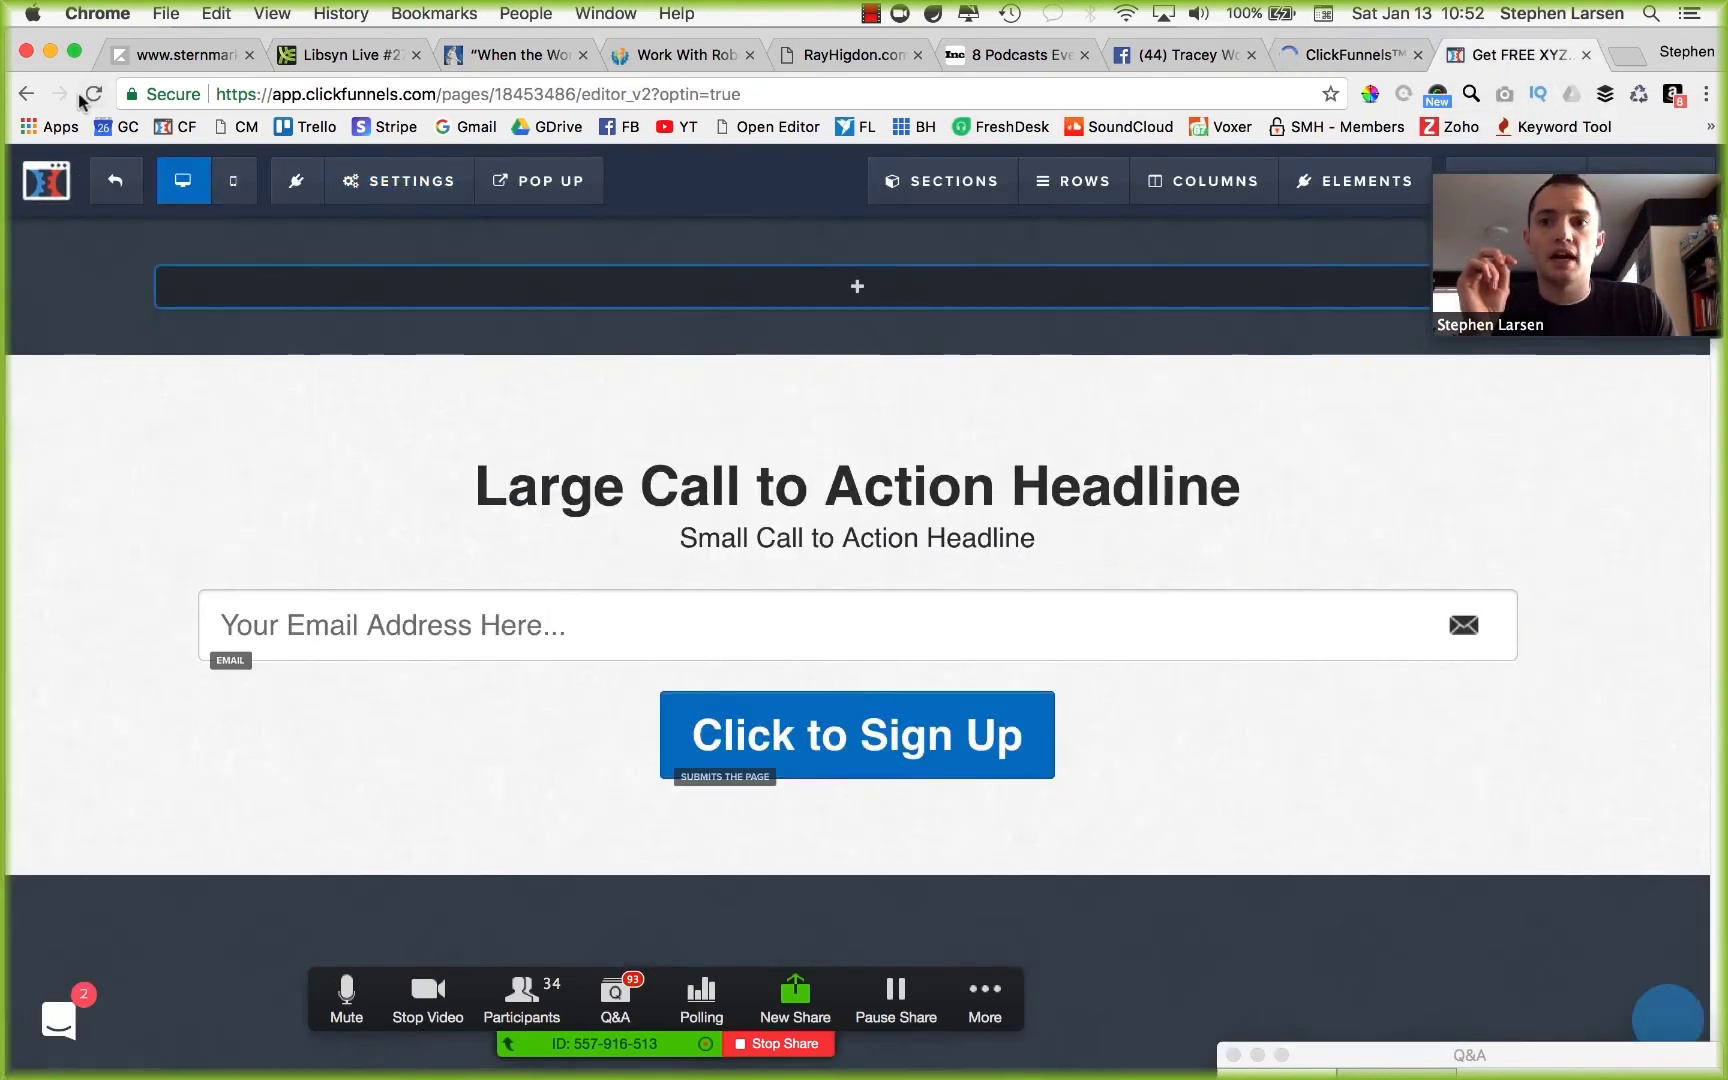
pyautogui.click(92, 94)
# Set the background image position of the call-to-action section to Repeat.
pyautogui.click(1041, 390)
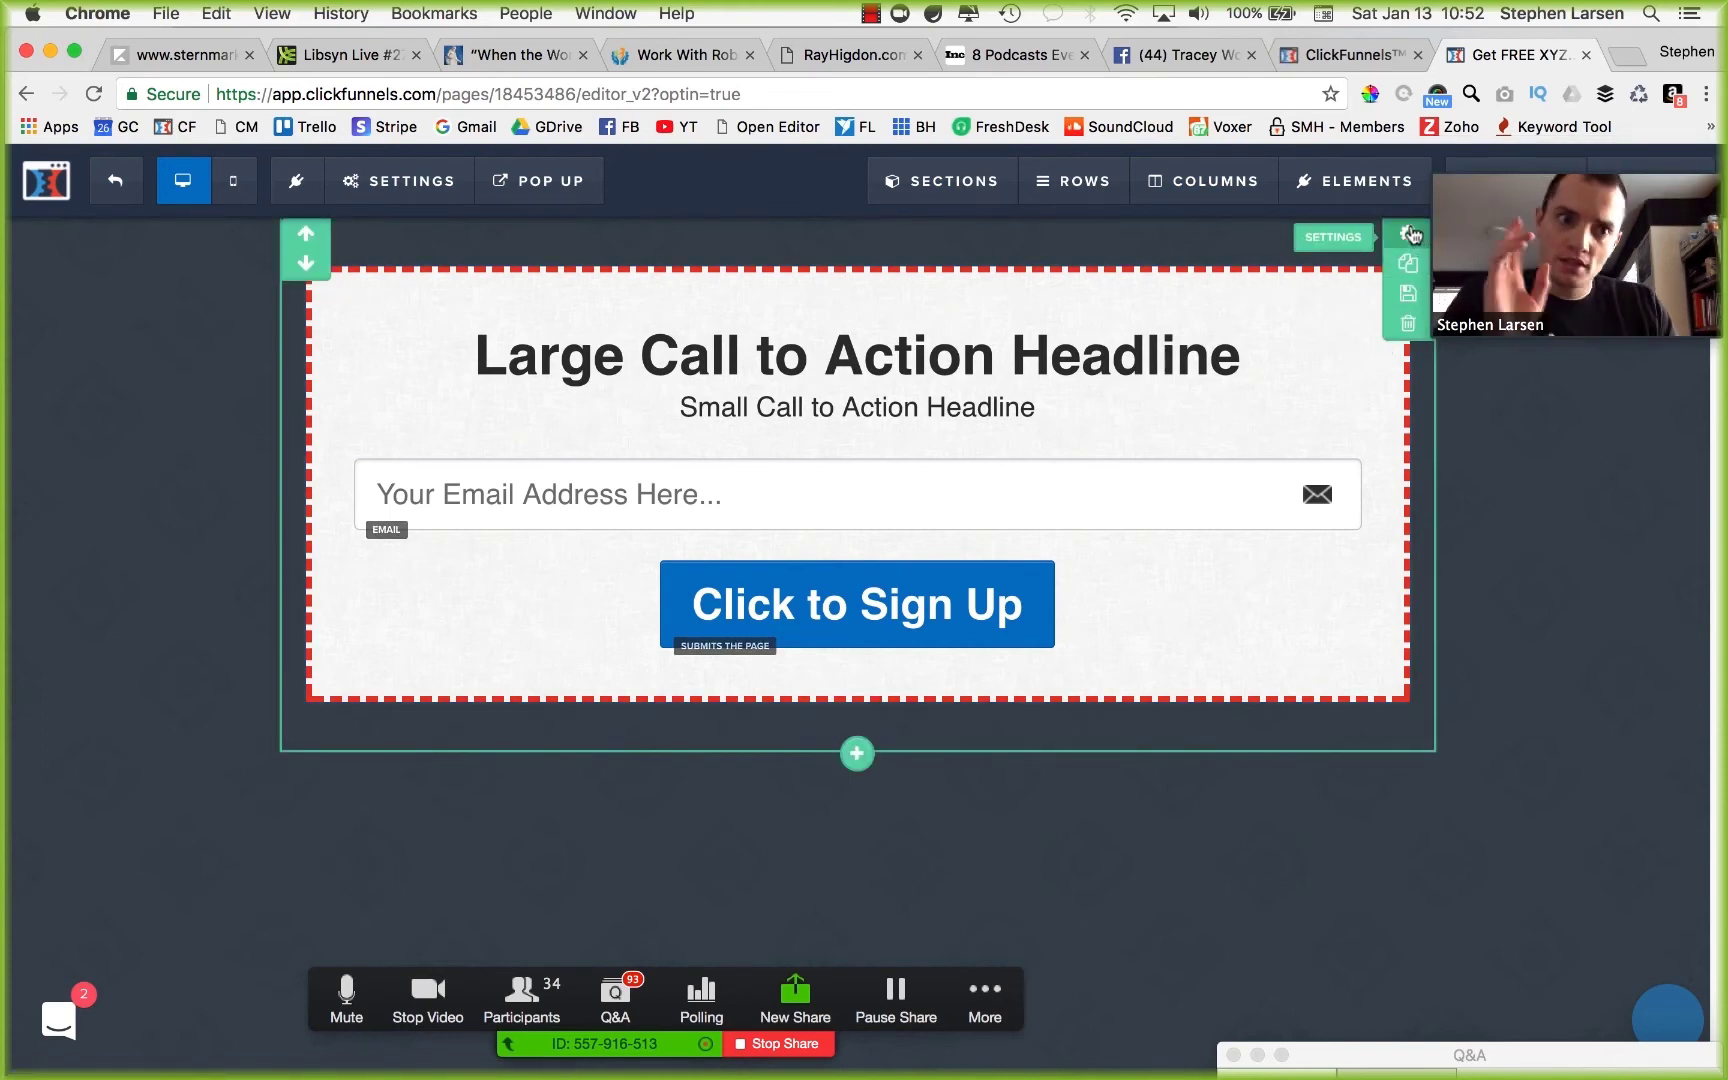
pyautogui.click(1411, 234)
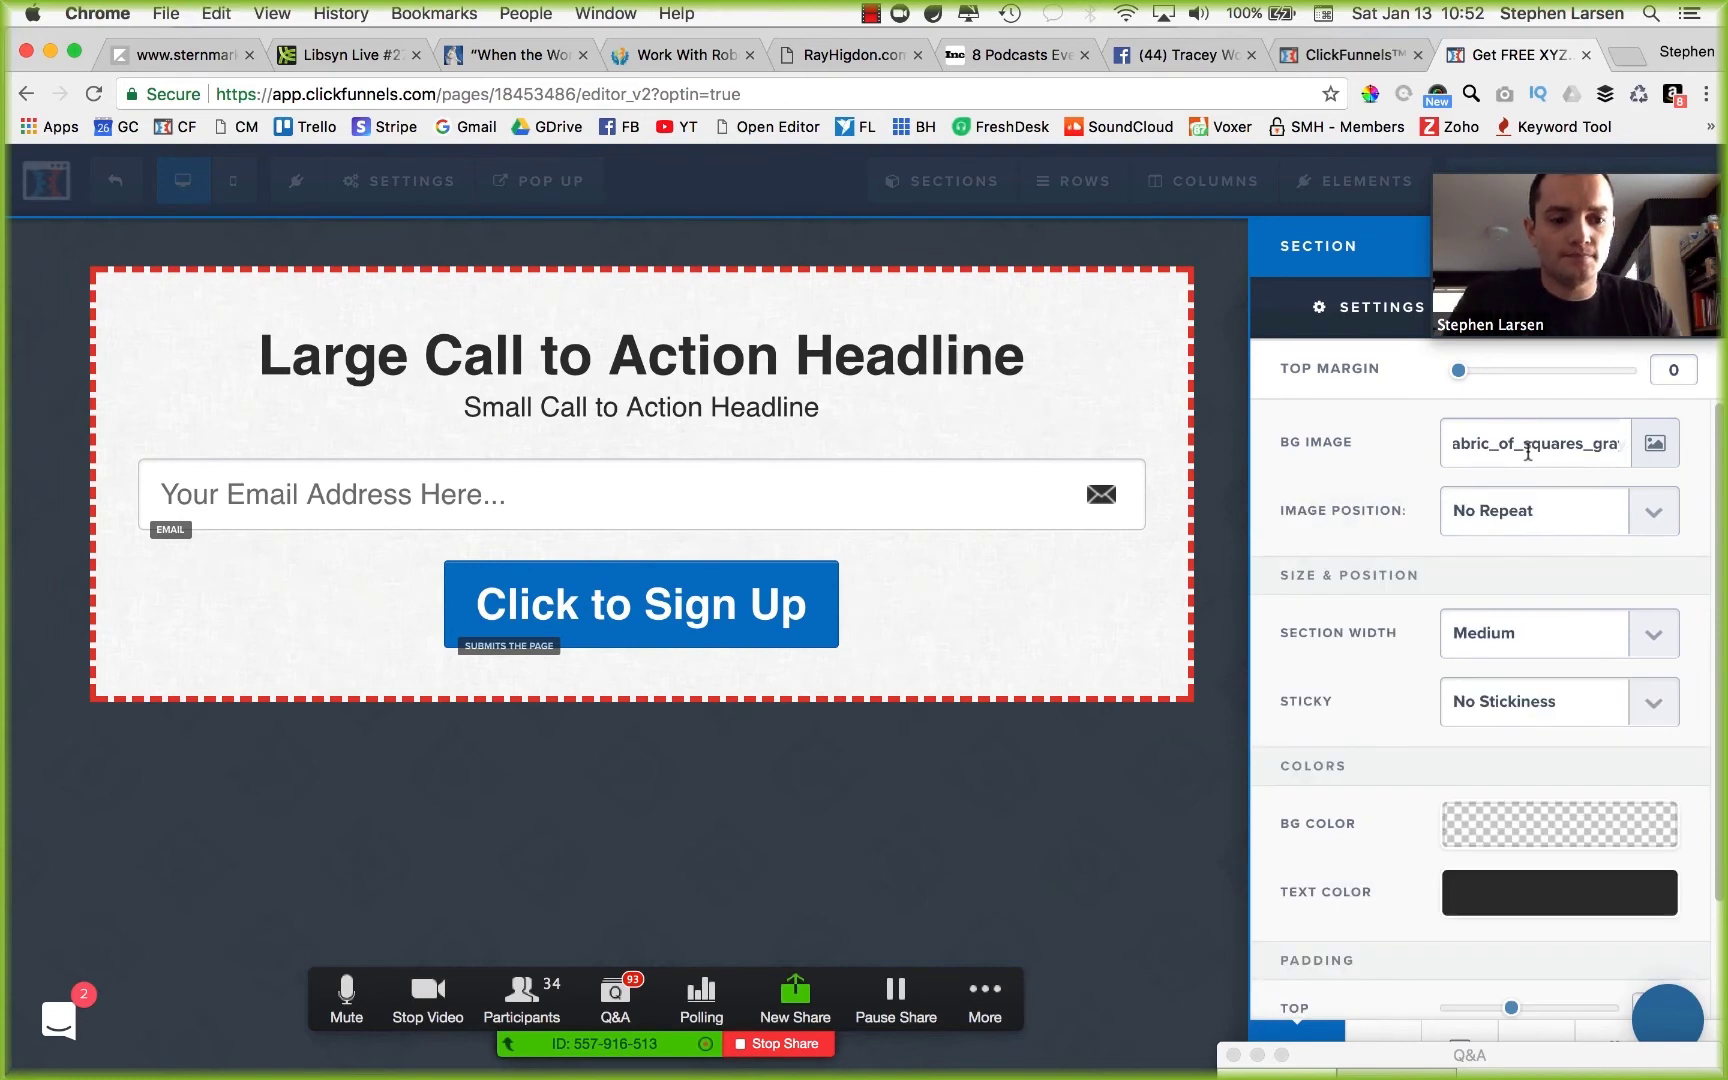
pyautogui.click(1530, 510)
pyautogui.click(1470, 533)
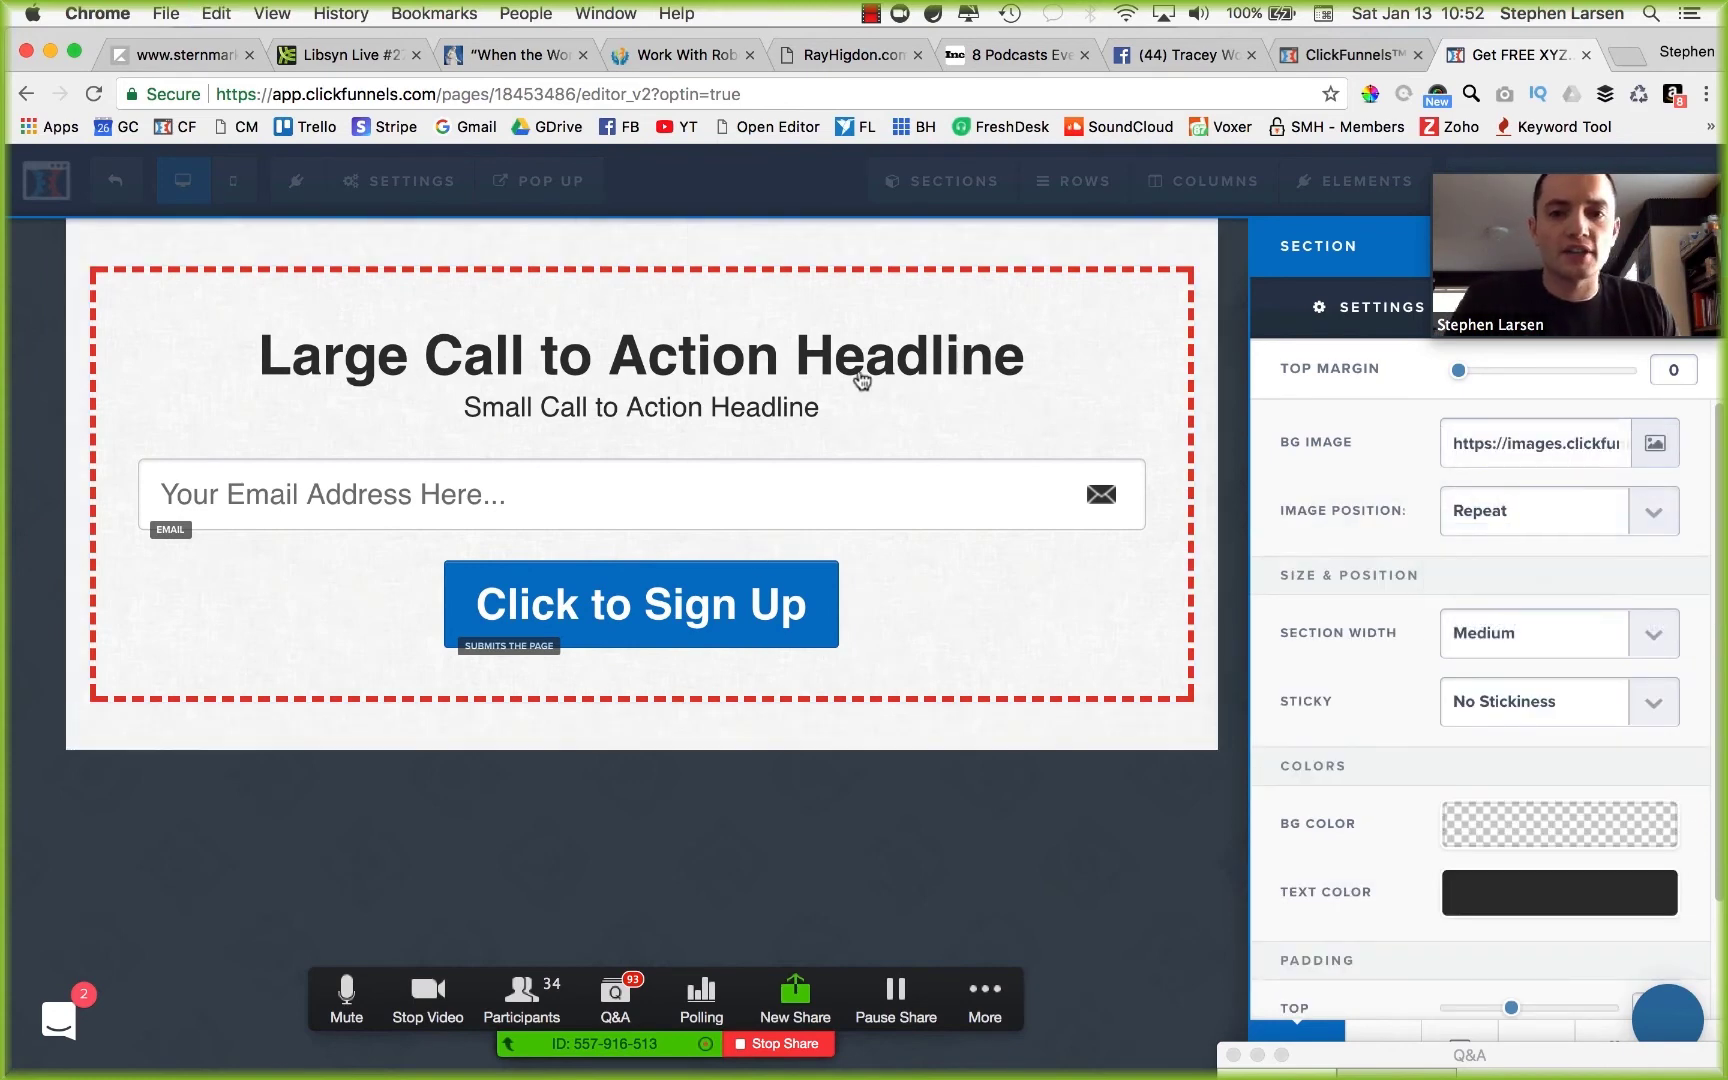
# Remove the dashed red border from the row holding the headline and email form by setting its border to None.
pyautogui.click(1225, 288)
pyautogui.click(1281, 362)
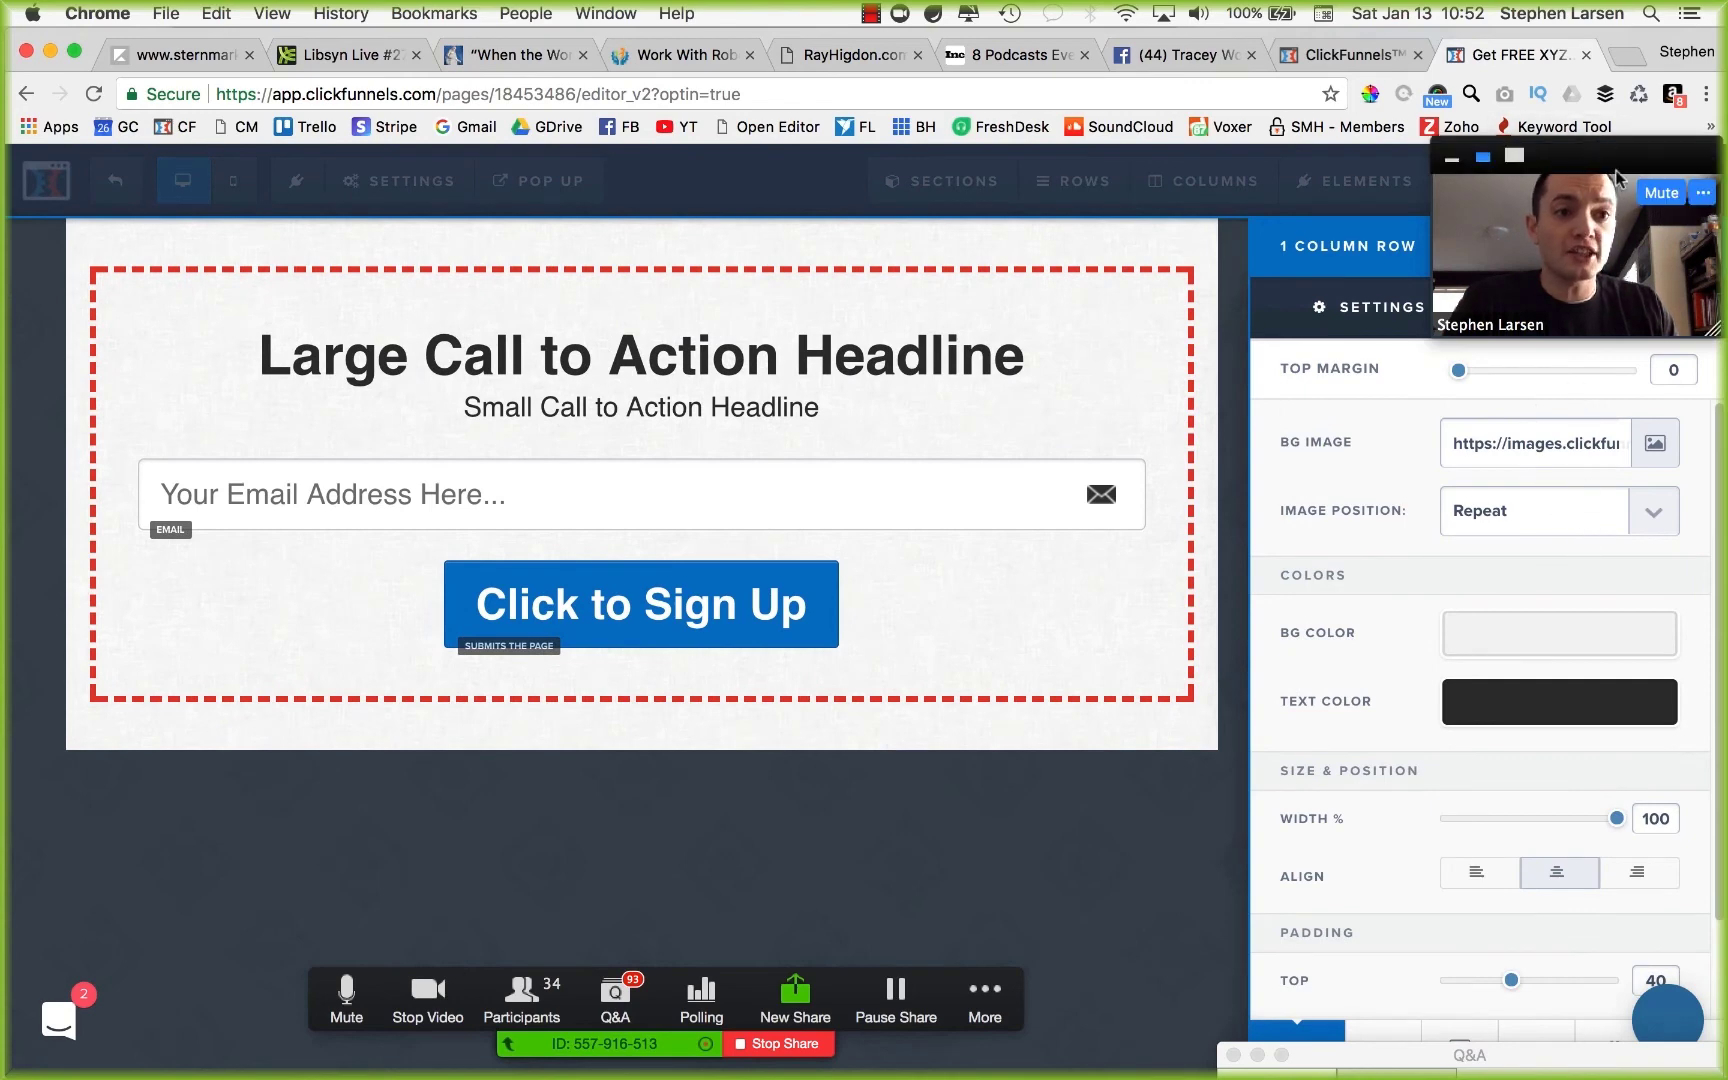
pyautogui.moveTo(1614, 172); pyautogui.dragTo(1600, 64)
pyautogui.click(1636, 320)
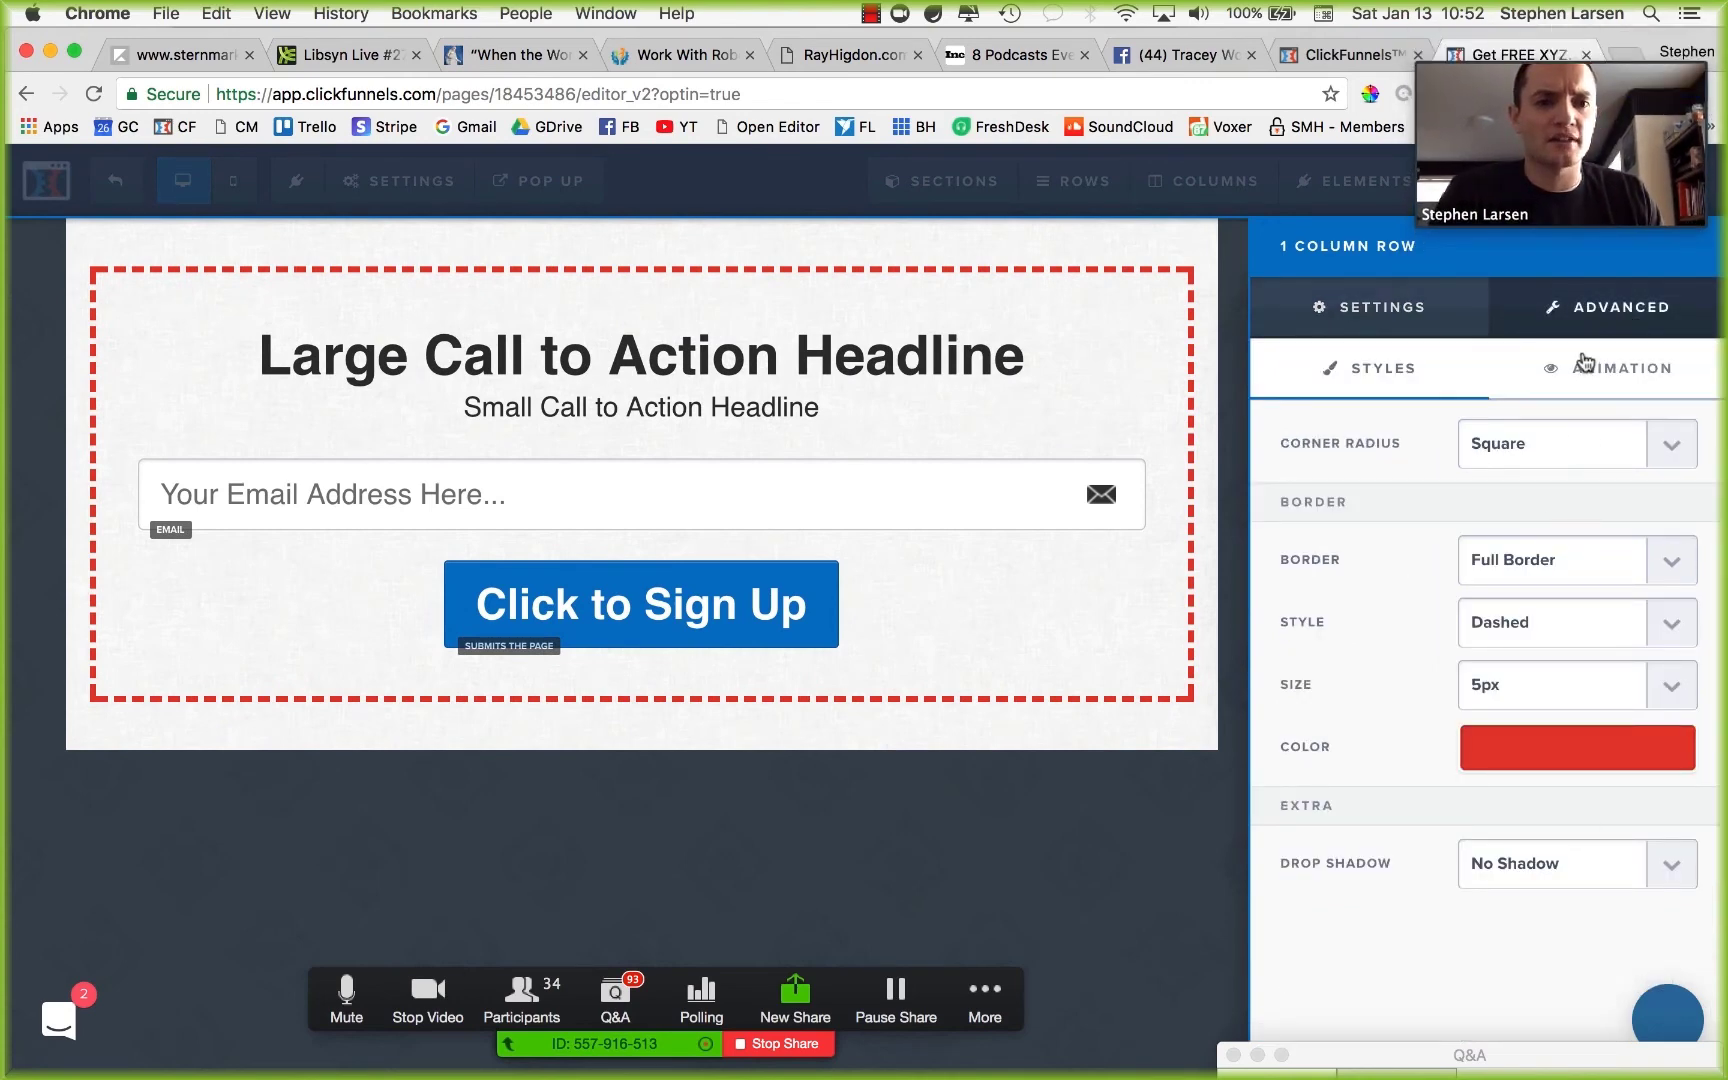
pyautogui.click(1545, 560)
pyautogui.click(1531, 541)
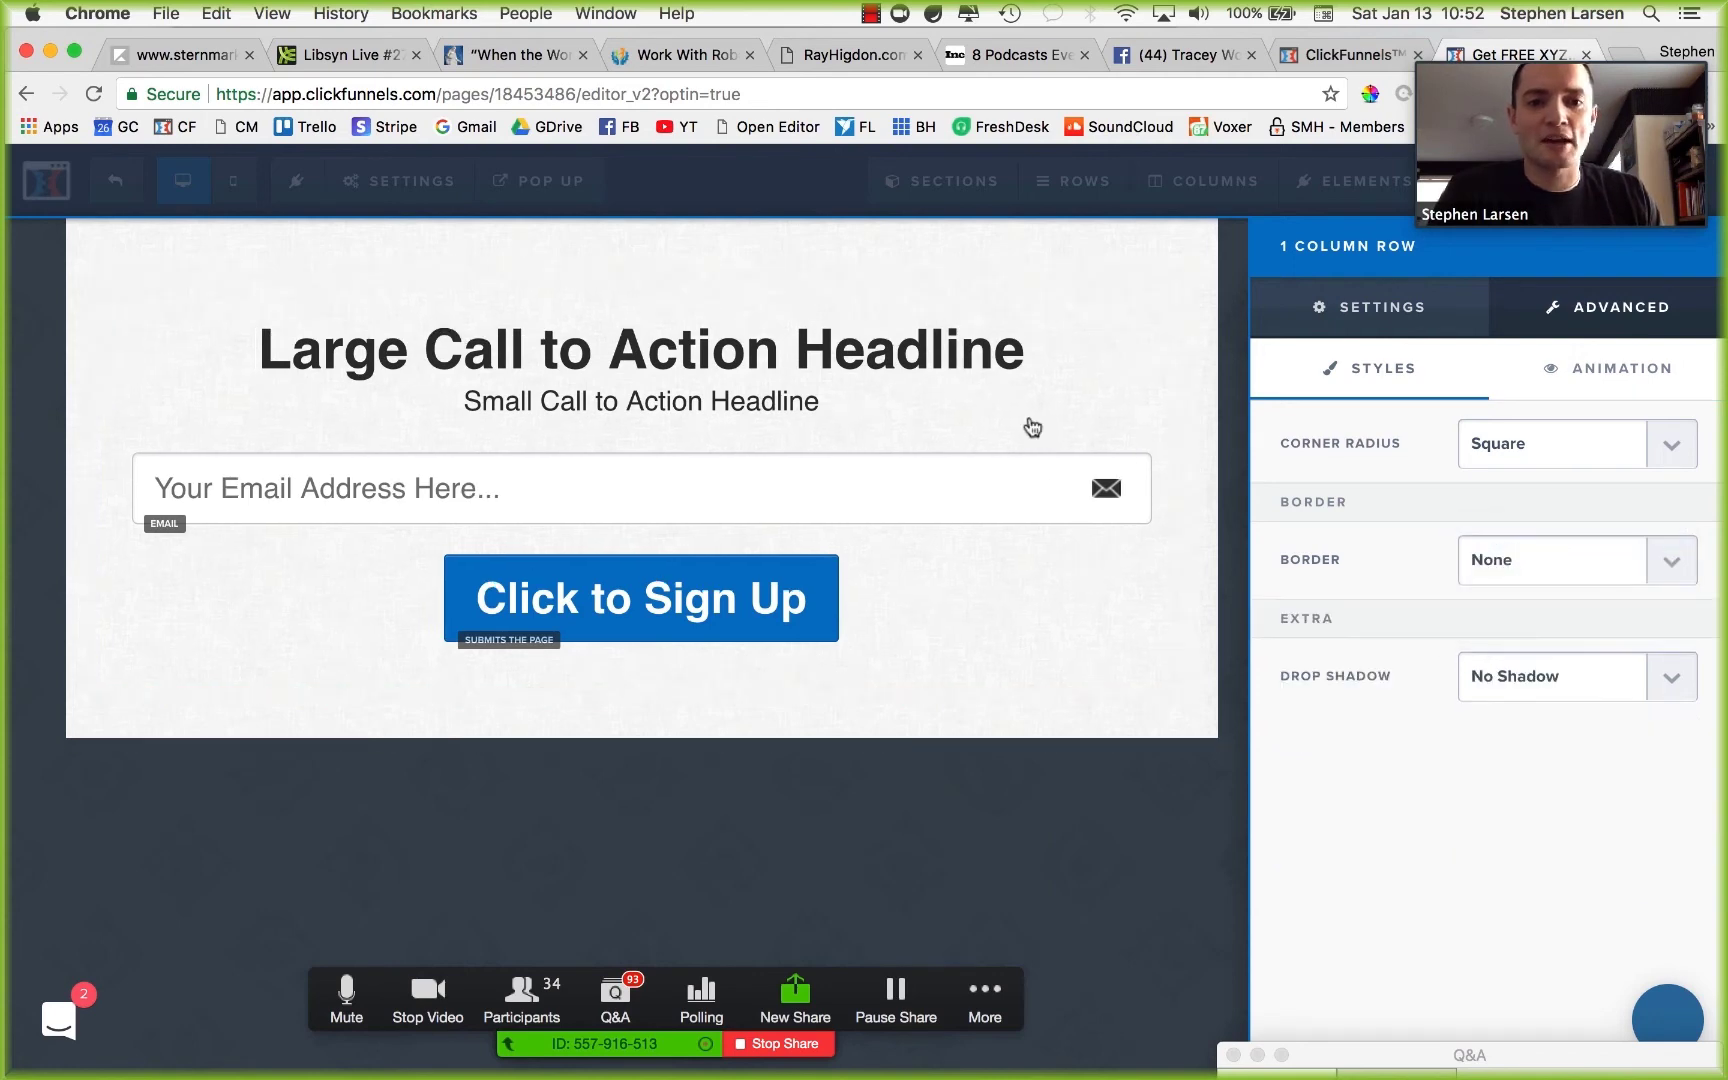
# Set the width of the call-to-action section to Full Page.
pyautogui.click(1020, 365)
pyautogui.click(1395, 240)
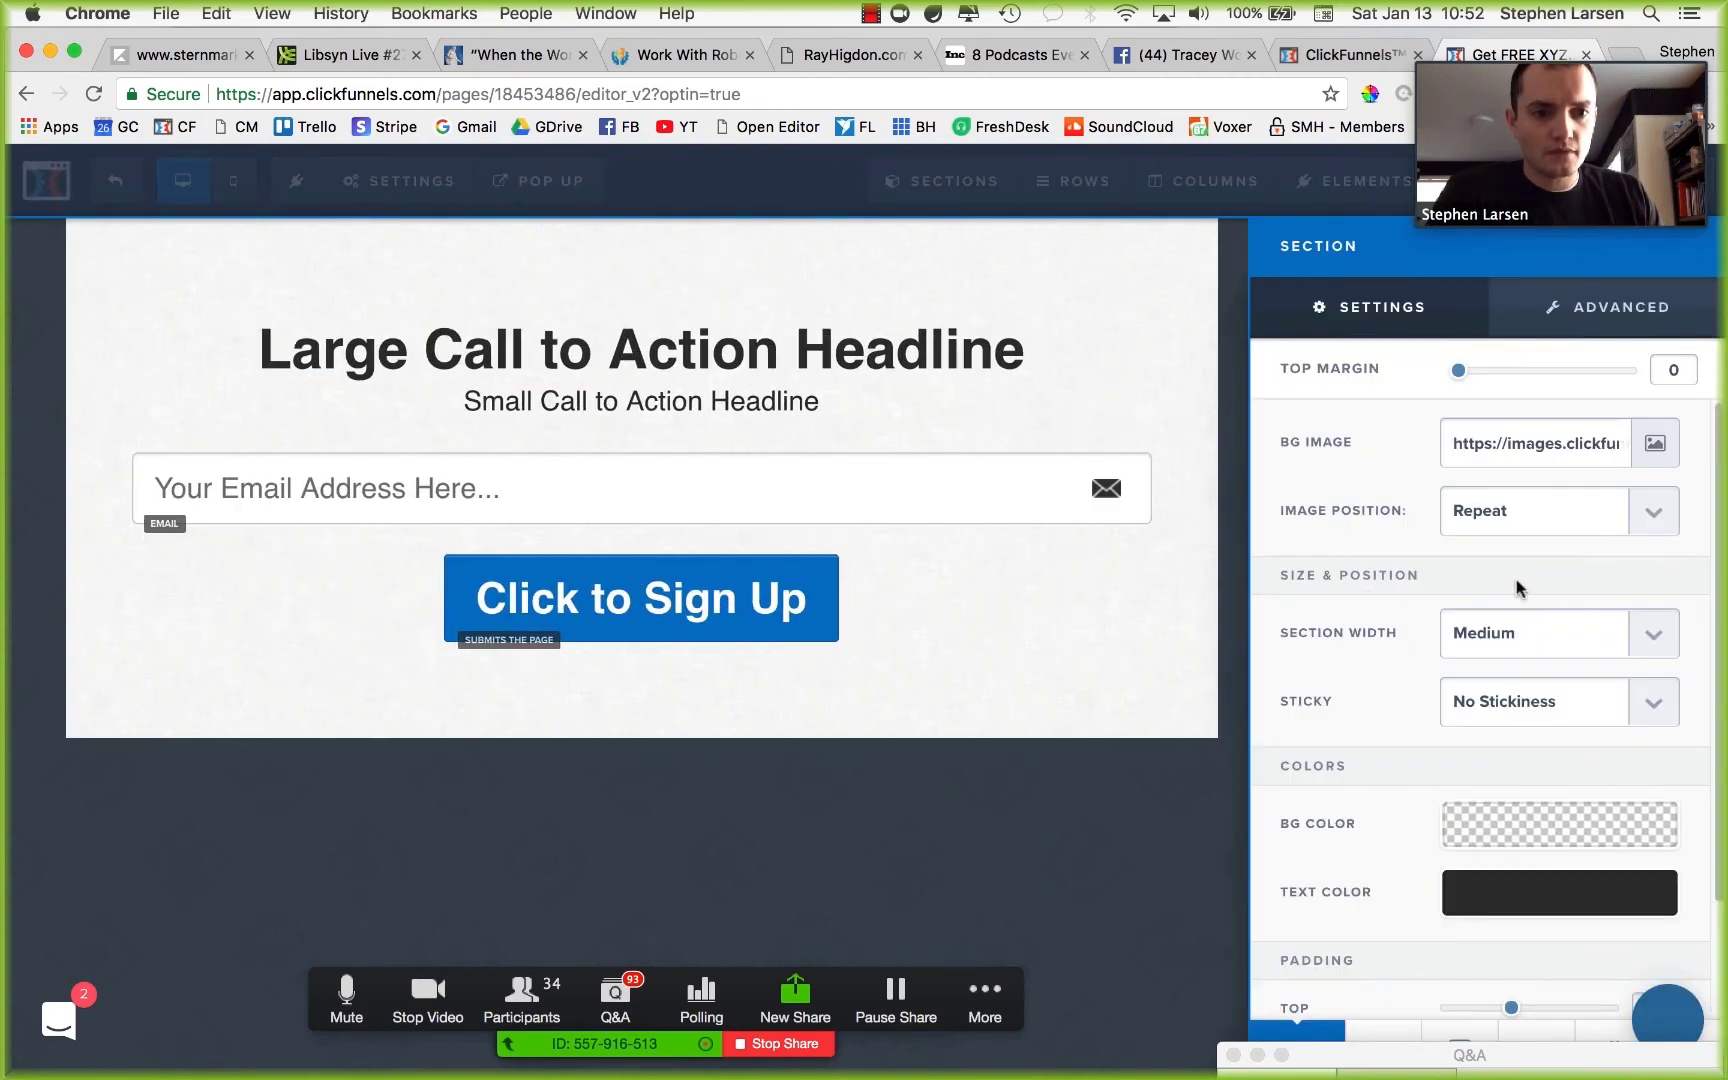
pyautogui.click(1530, 628)
pyautogui.click(1489, 589)
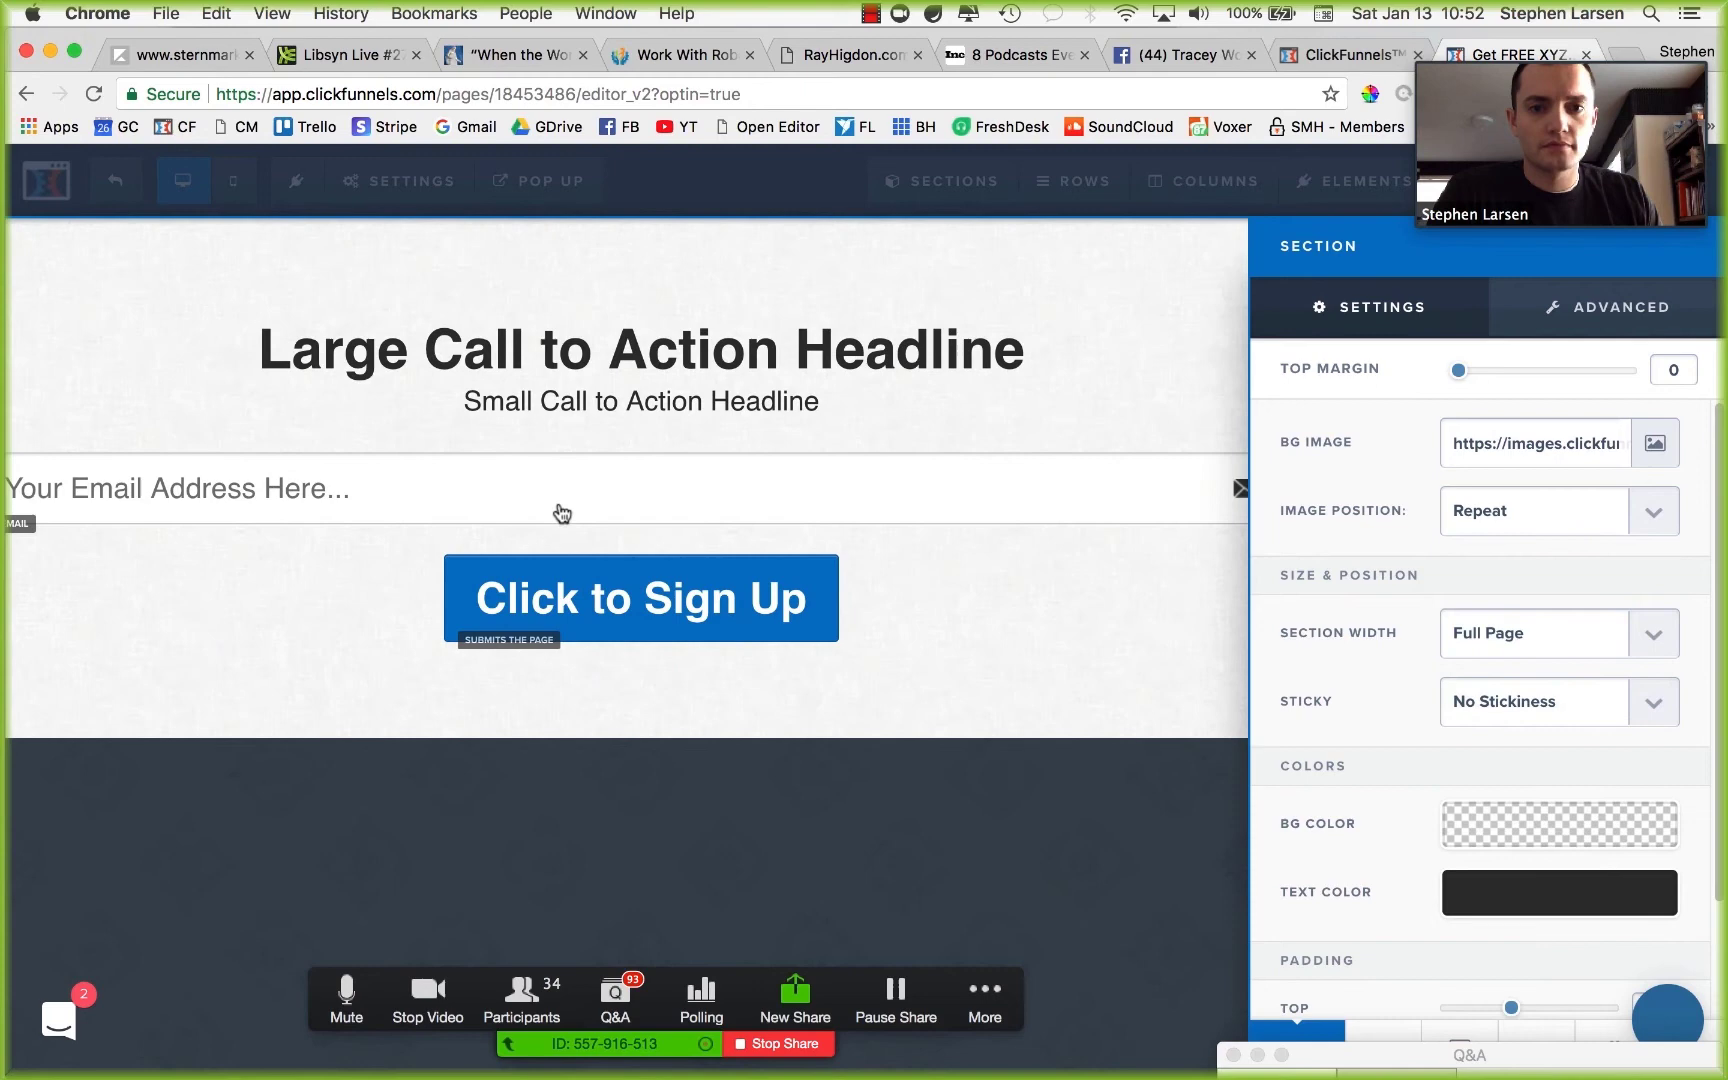
pyautogui.click(717, 697)
# Add a full-width section containing a one-column row with an Image element, and move it above the call-to-action section.
pyautogui.click(856, 740)
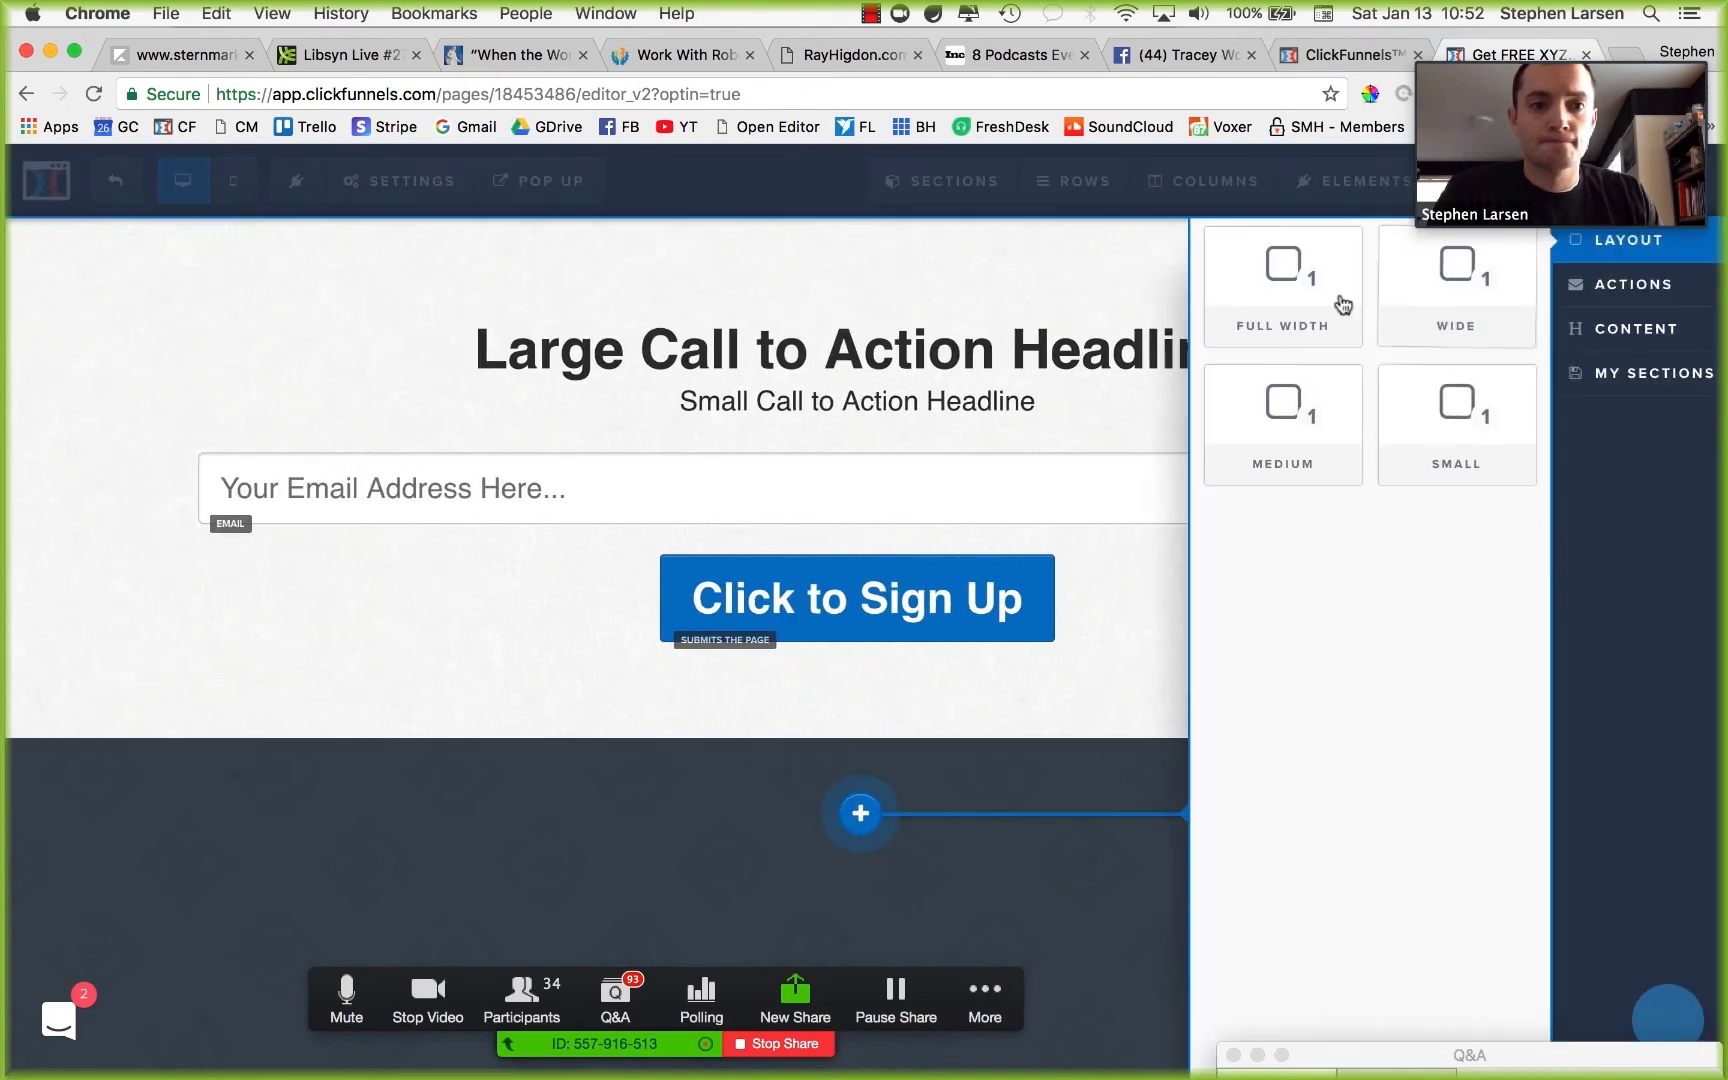
pyautogui.click(1343, 305)
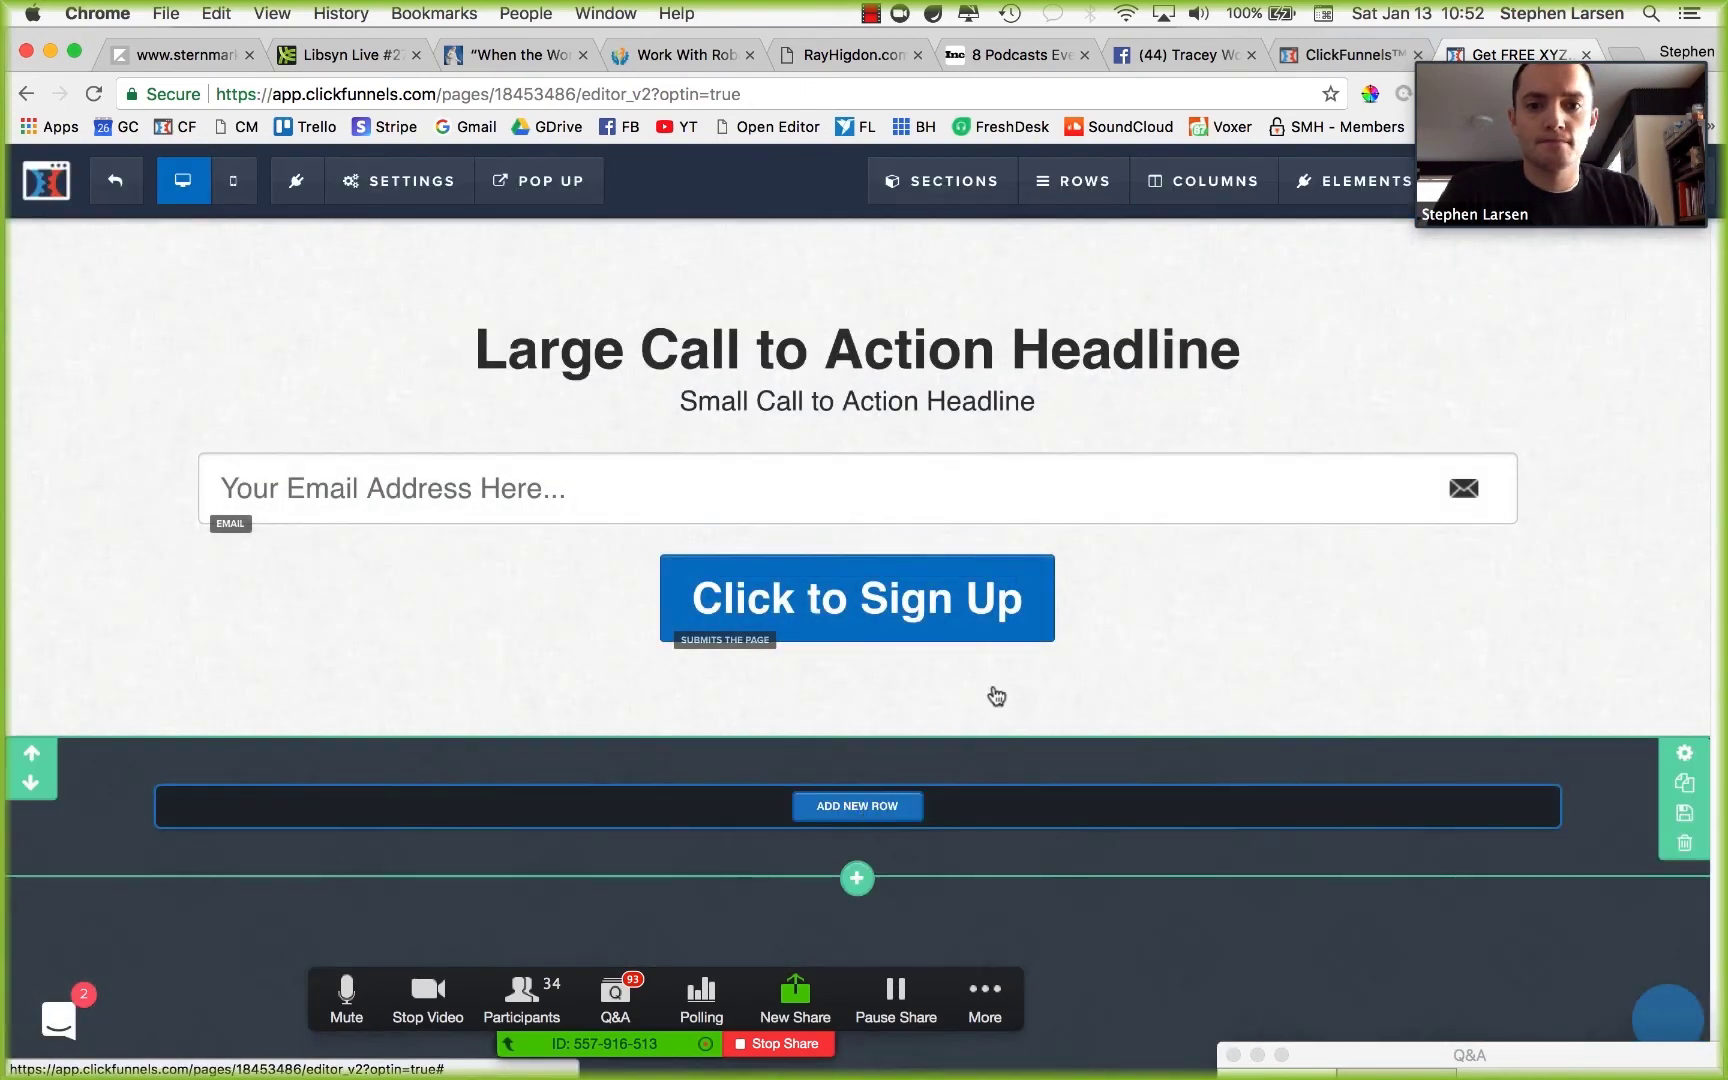
pyautogui.click(857, 806)
pyautogui.click(1312, 290)
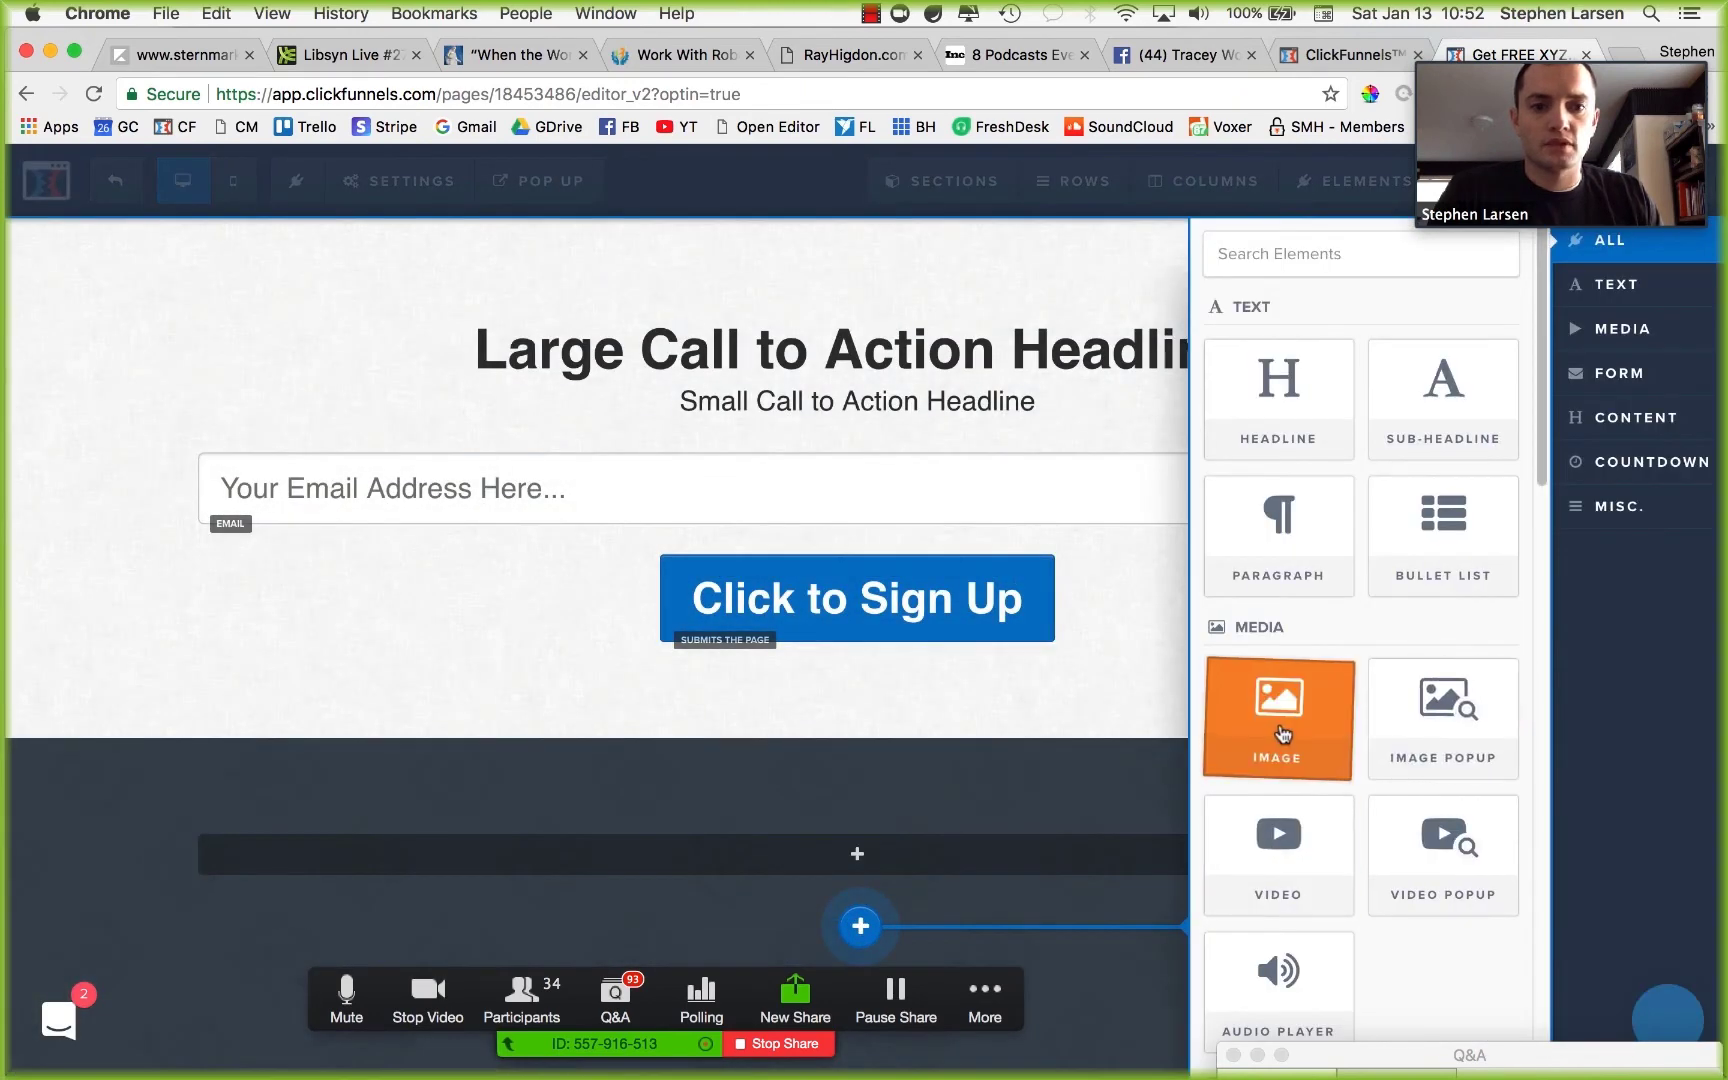
pyautogui.click(1290, 725)
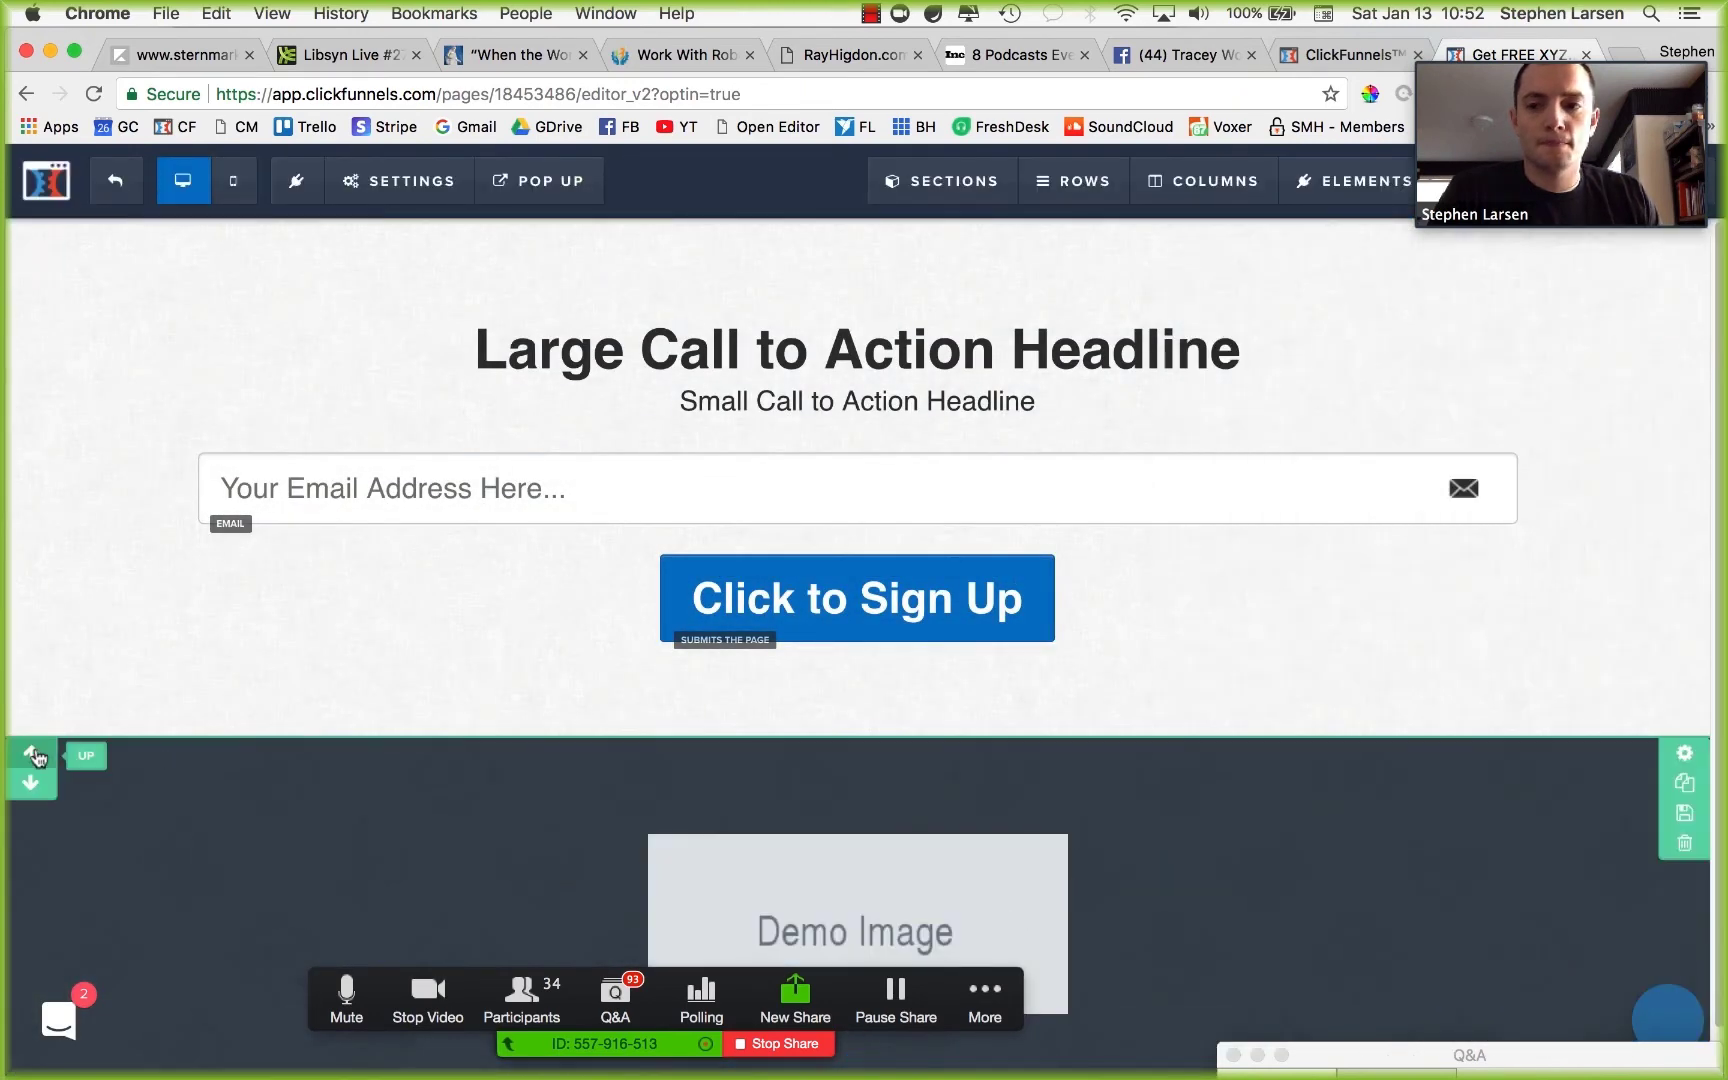
pyautogui.click(30, 757)
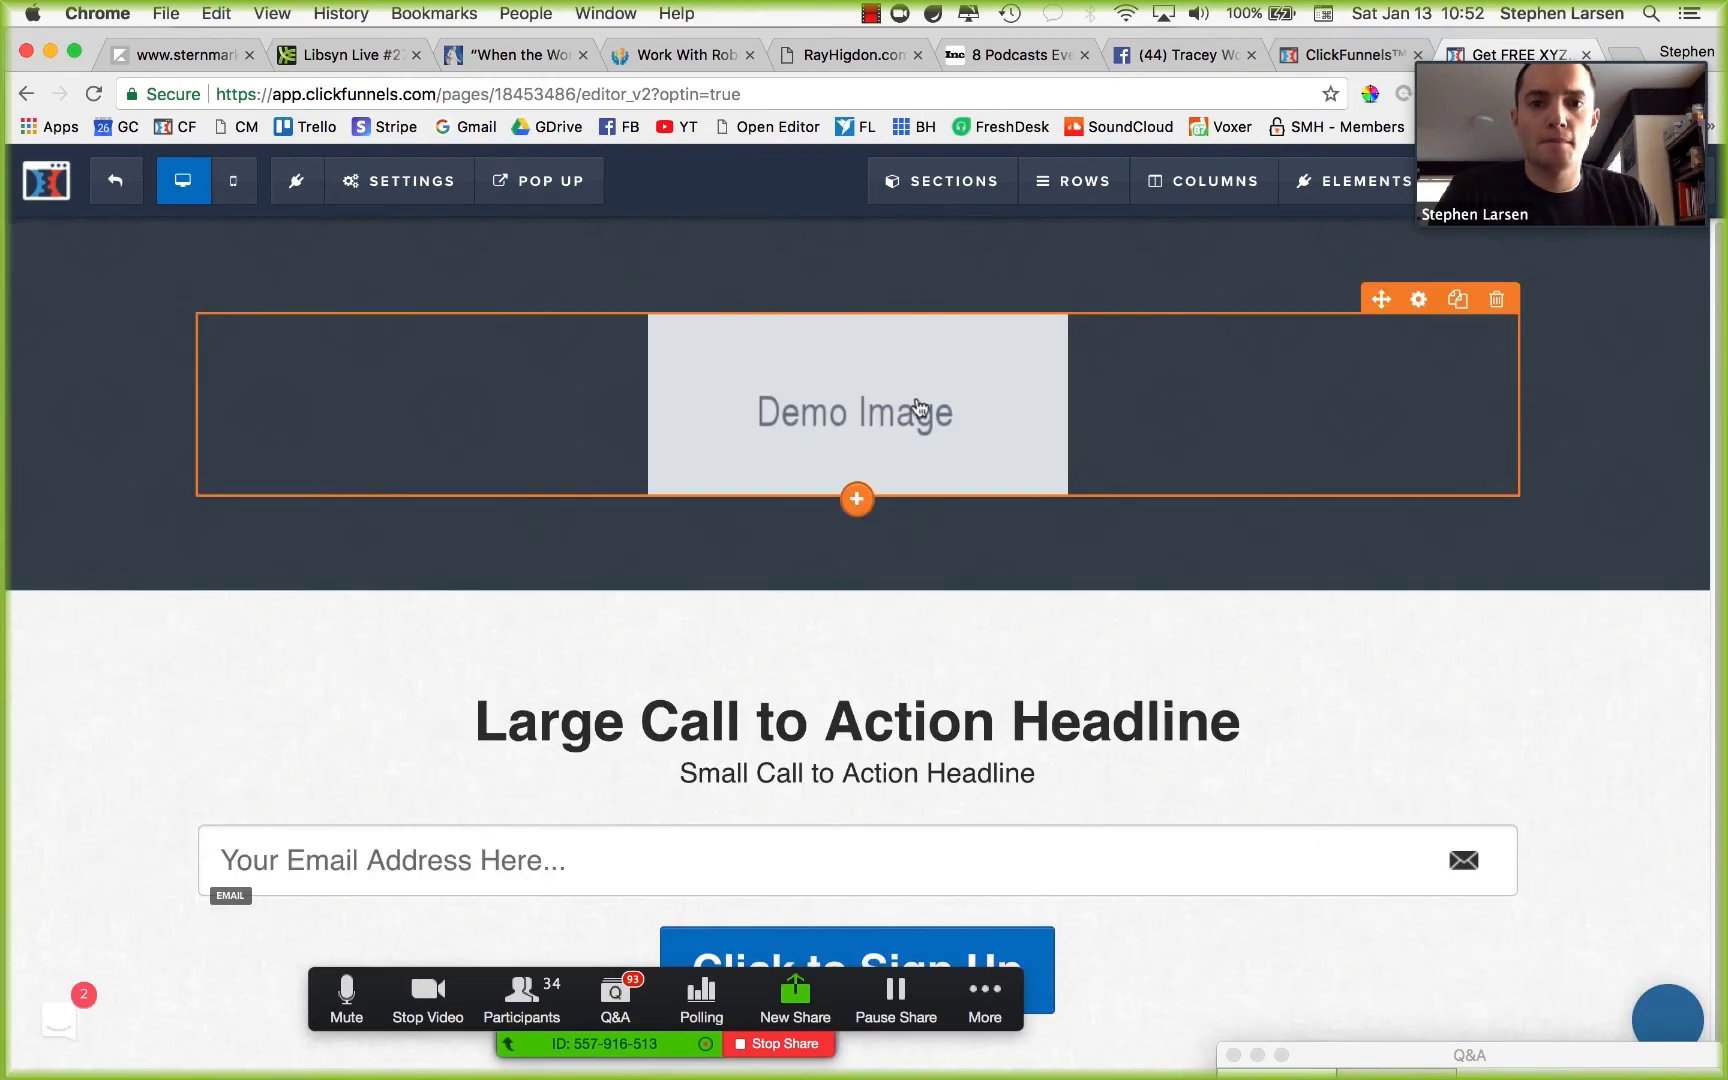
# Set the demo image's height to 50 px.
pyautogui.click(1242, 455)
pyautogui.write('50')
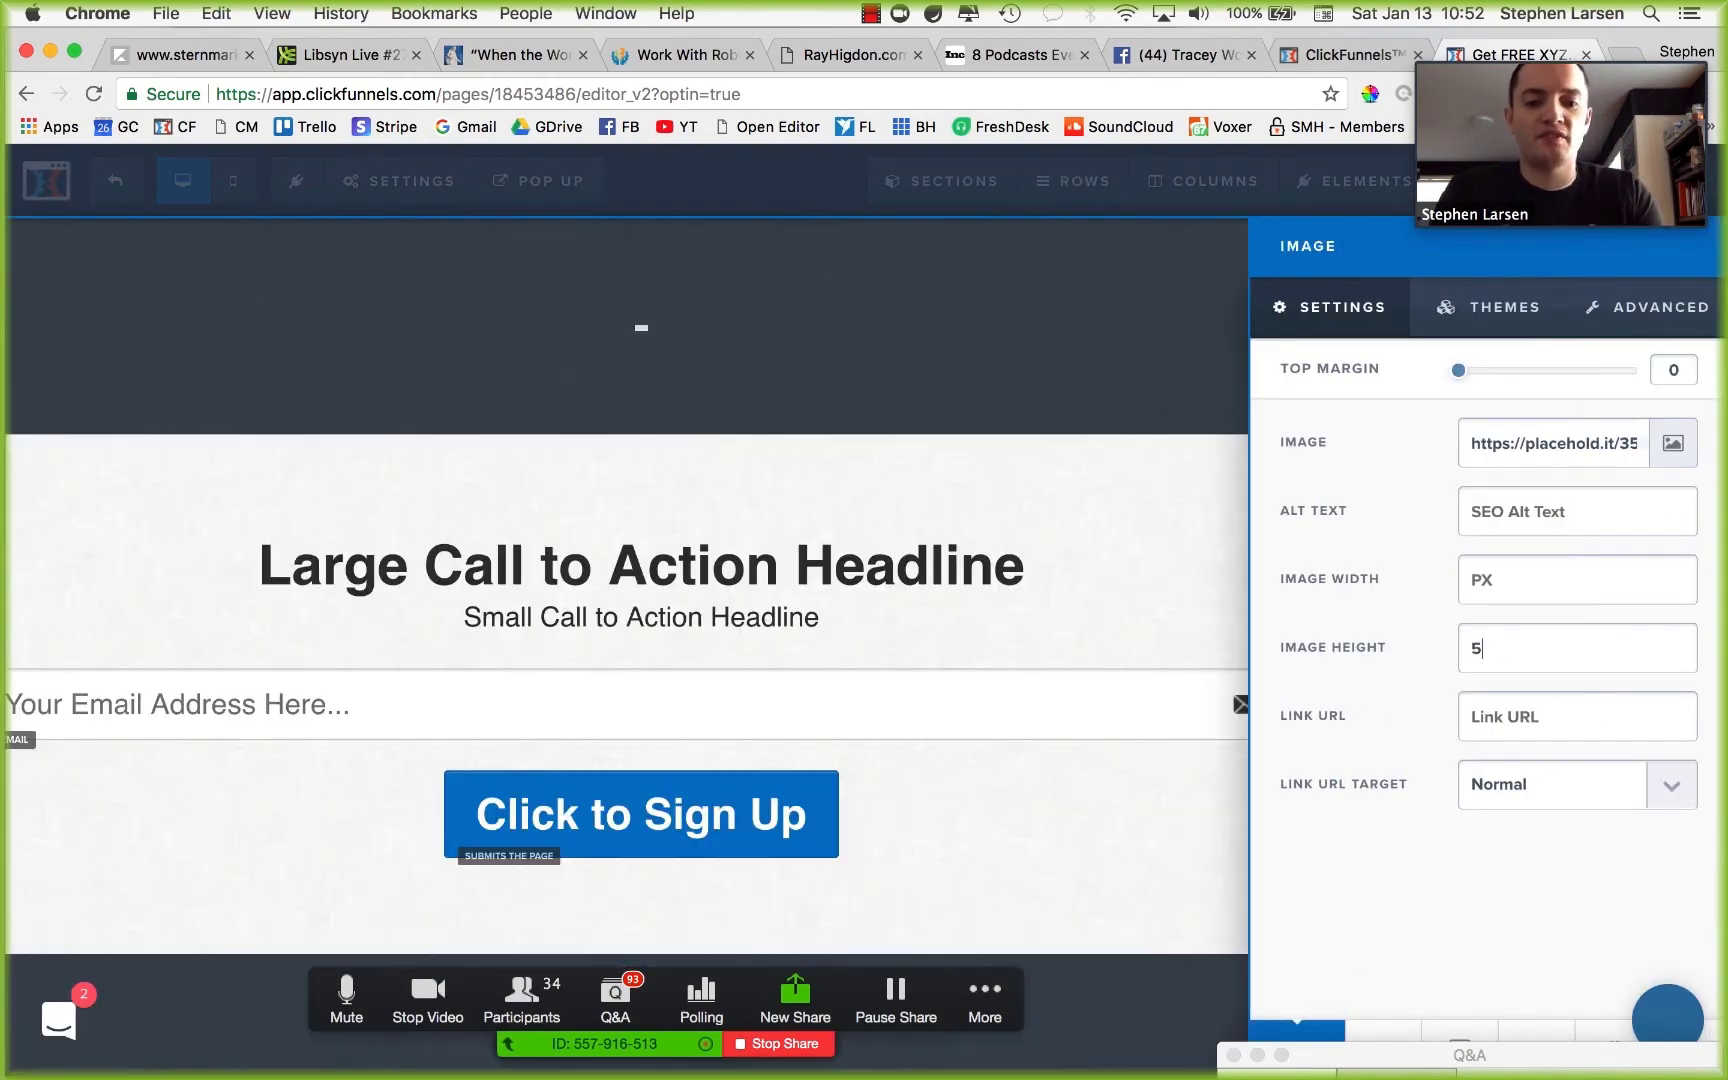
pyautogui.click(1022, 378)
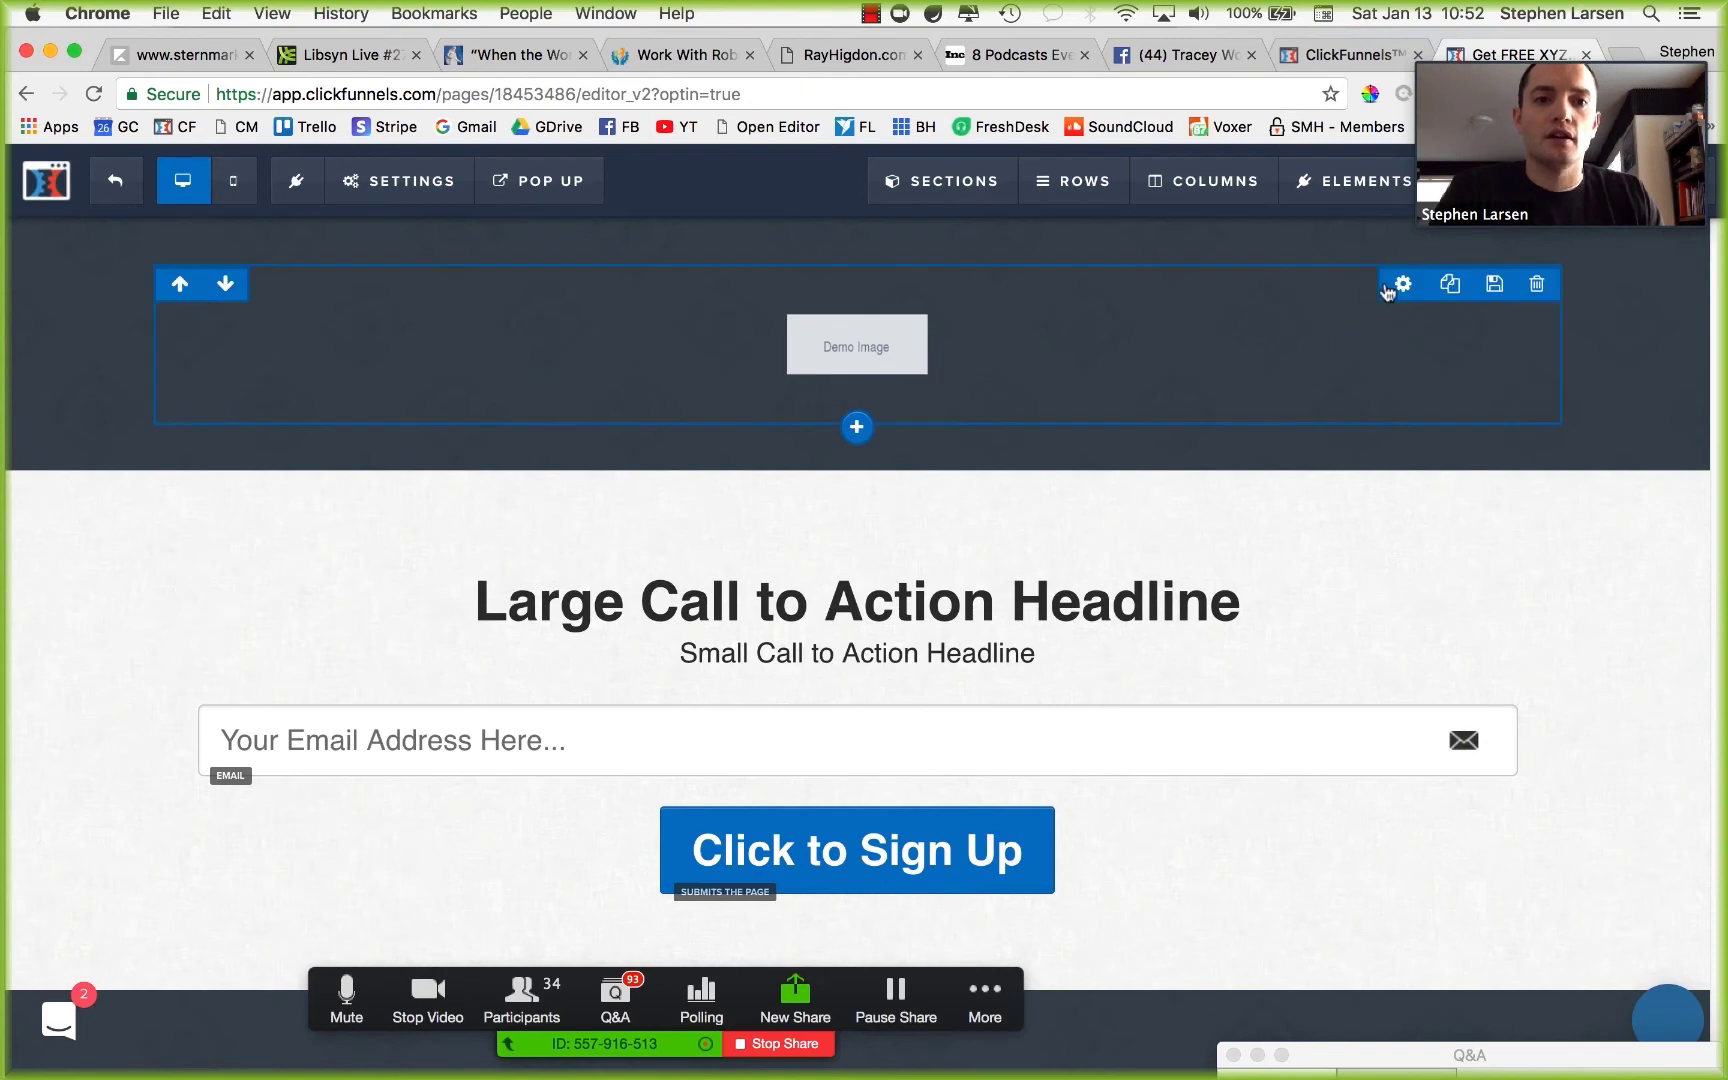
# Reduce the top and bottom padding of the demo image's row to the minimum.
pyautogui.moveTo(1512, 914); pyautogui.dragTo(1419, 914)
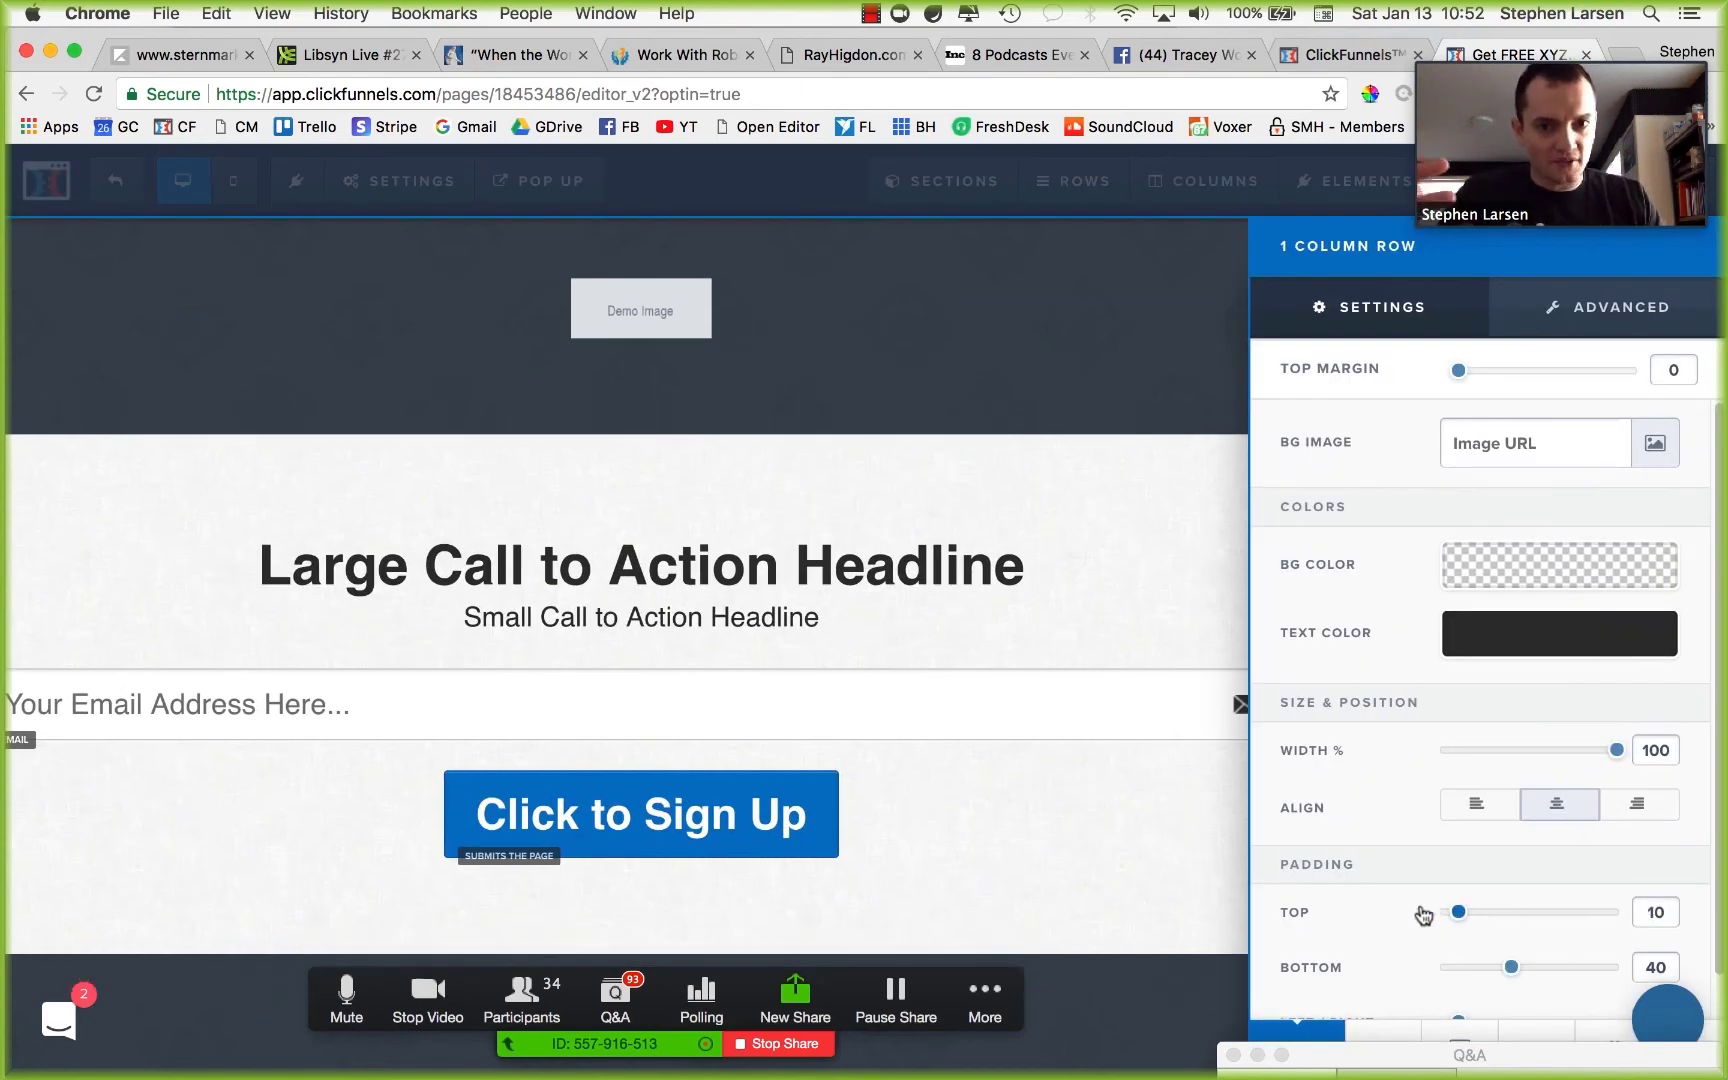
pyautogui.moveTo(1511, 966); pyautogui.dragTo(1290, 948)
pyautogui.click(1080, 528)
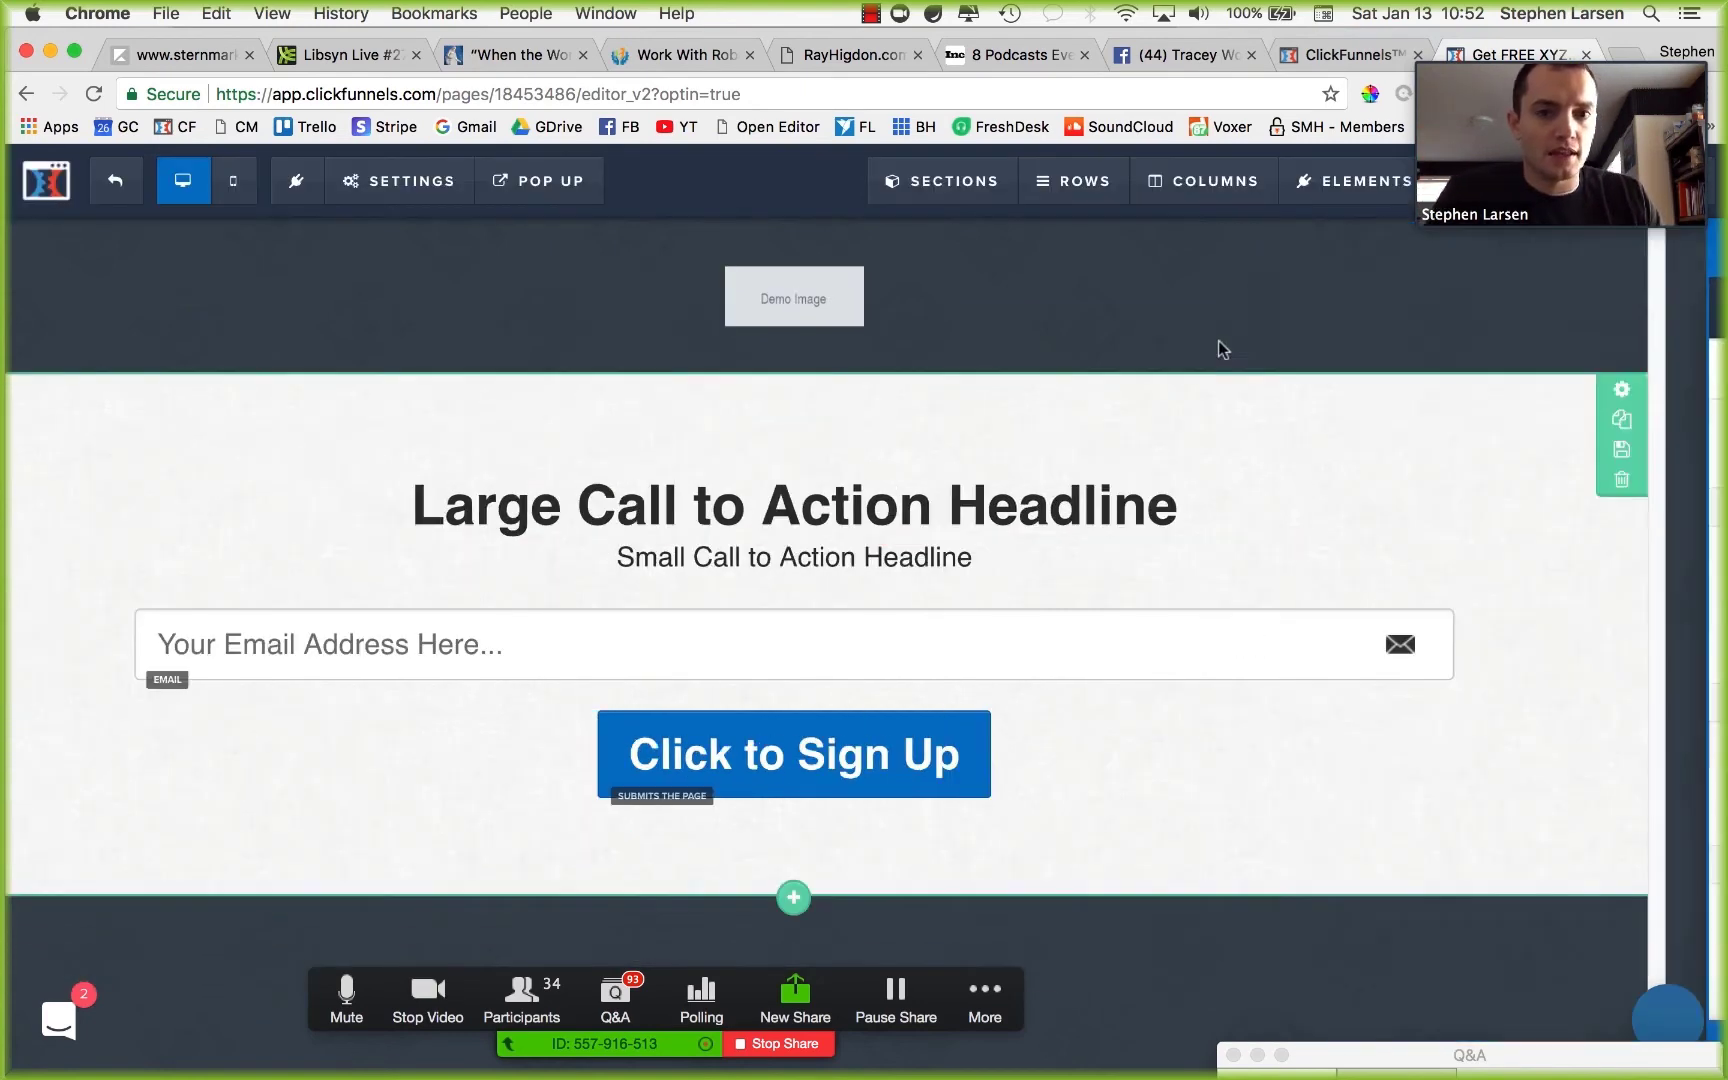
# Set the top and bottom padding of the section around the demo image to 10.
pyautogui.click(1650, 262)
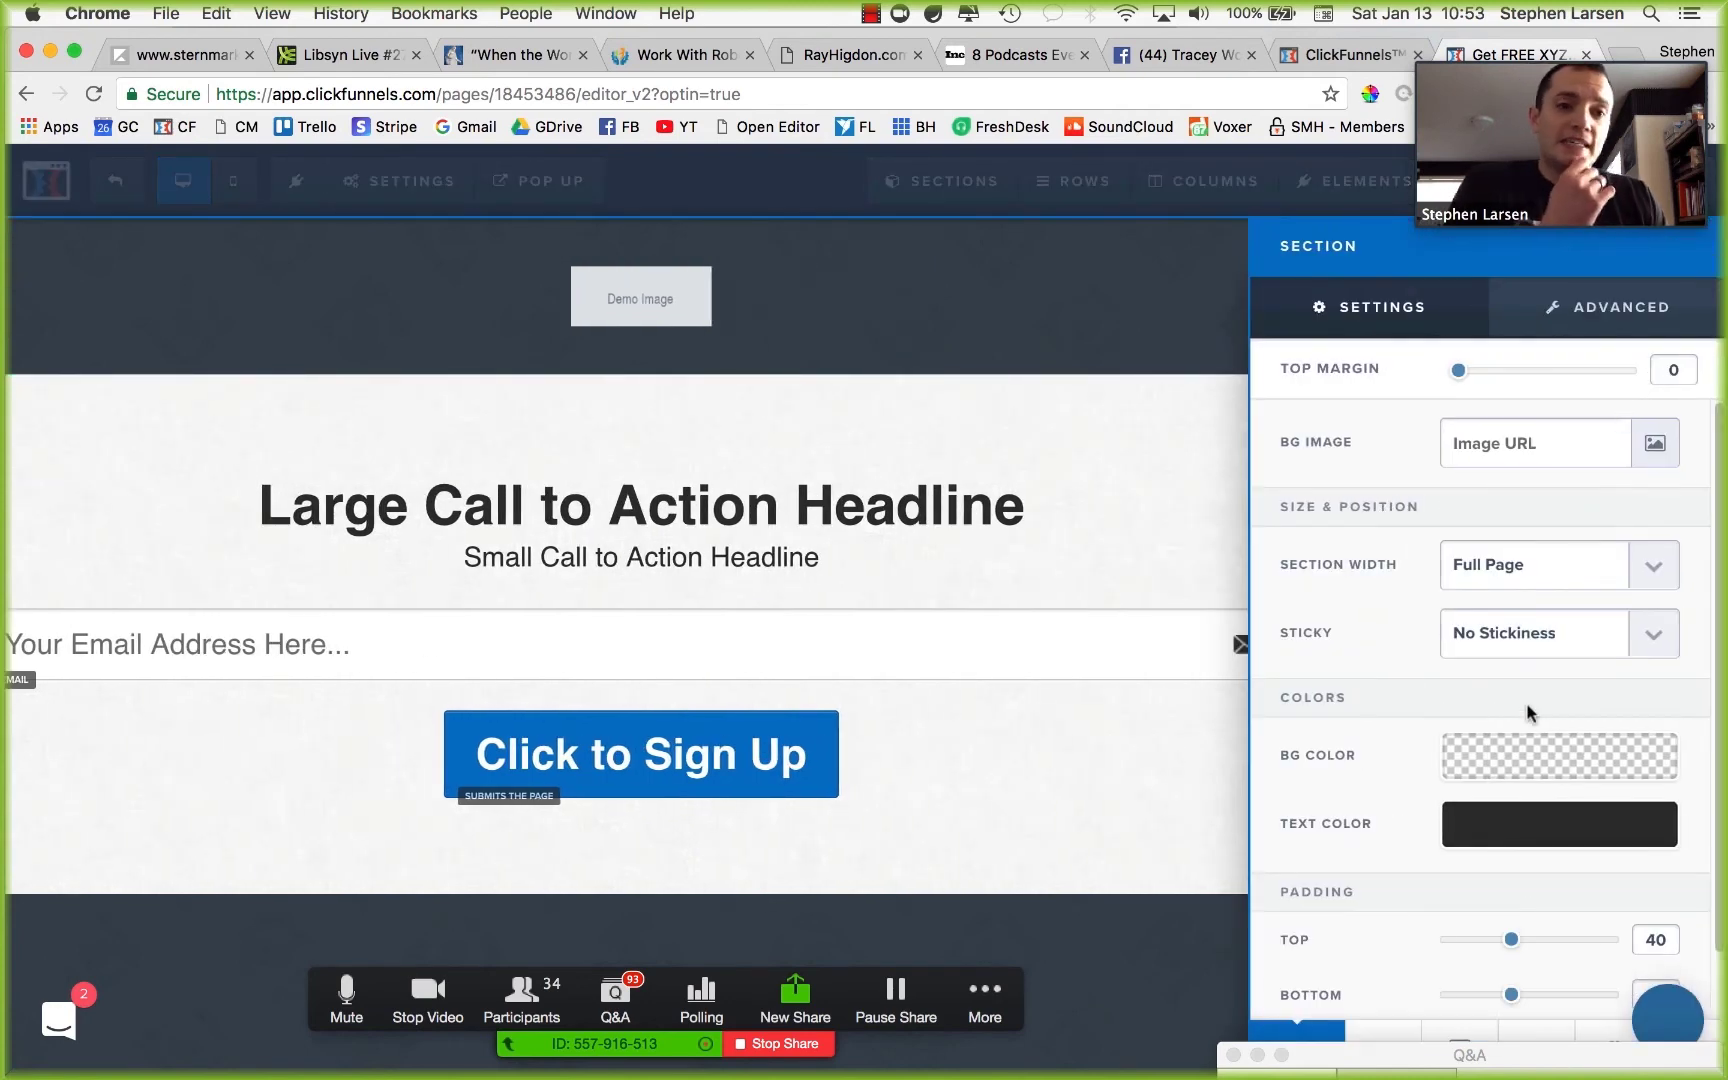
pyautogui.moveTo(1508, 938); pyautogui.dragTo(1459, 948)
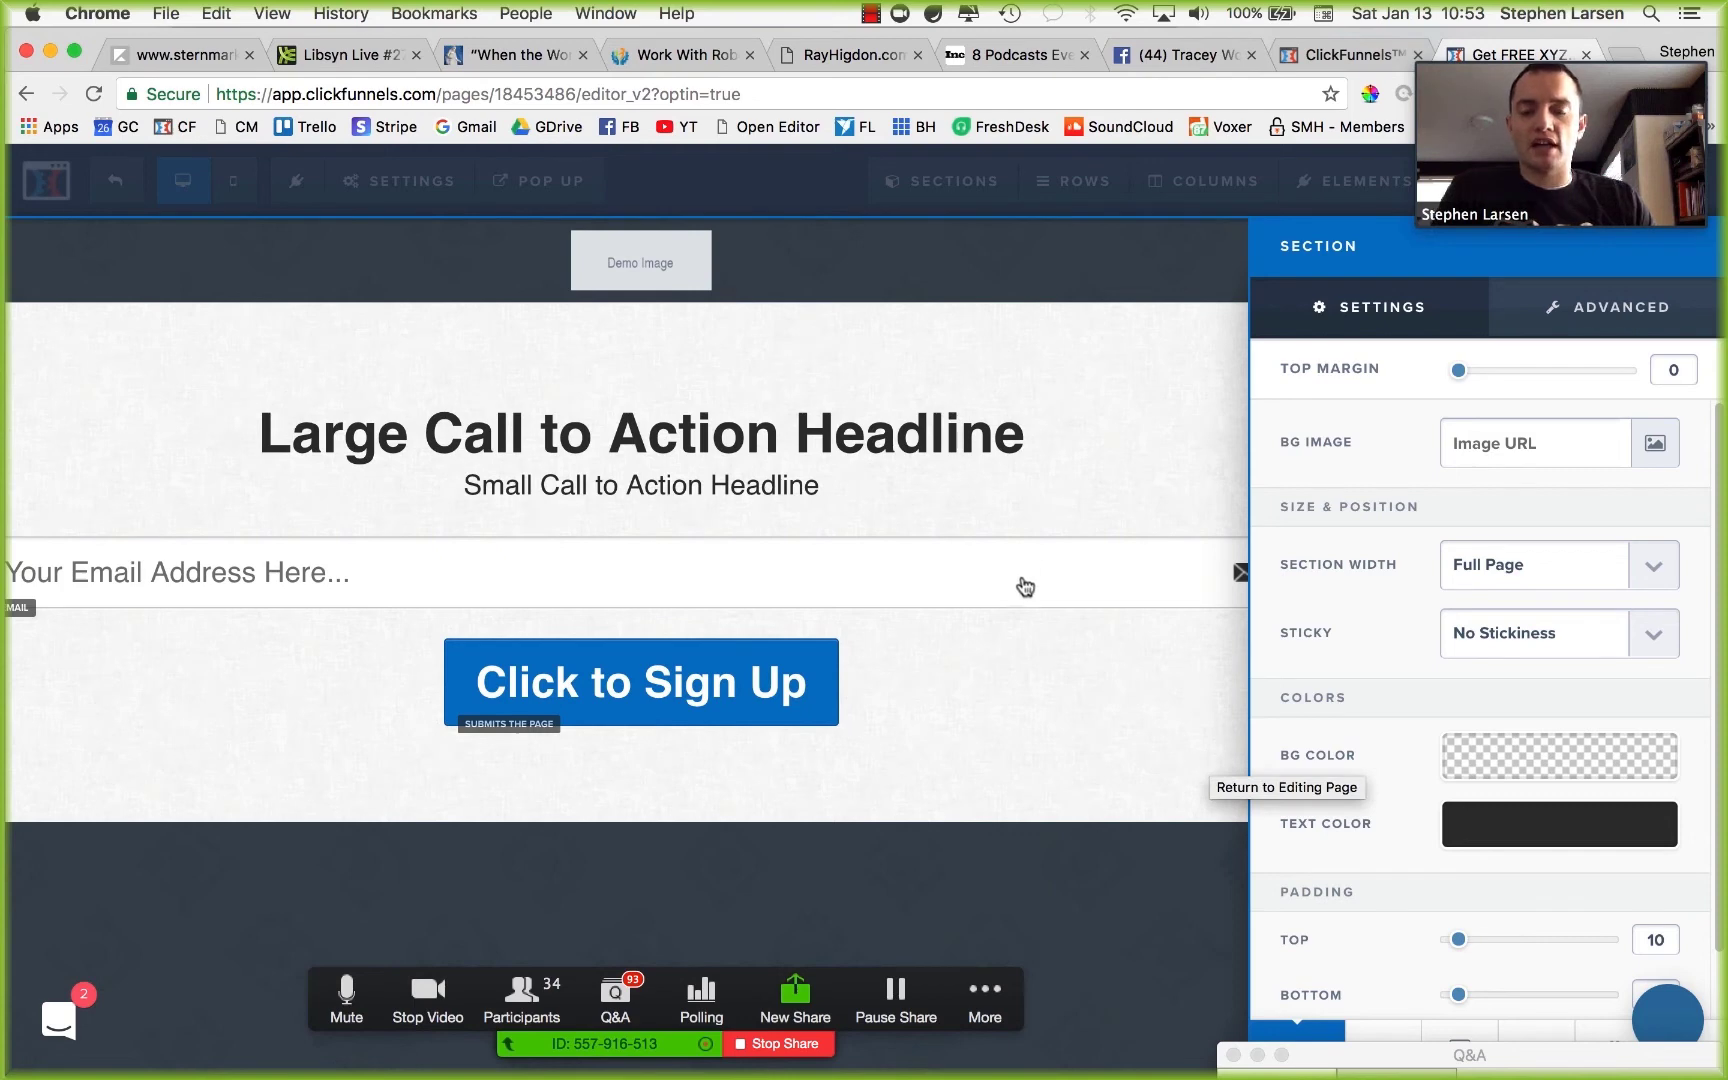
pyautogui.click(1025, 587)
# Align the demo image in the upper section to the left.
pyautogui.click(1057, 270)
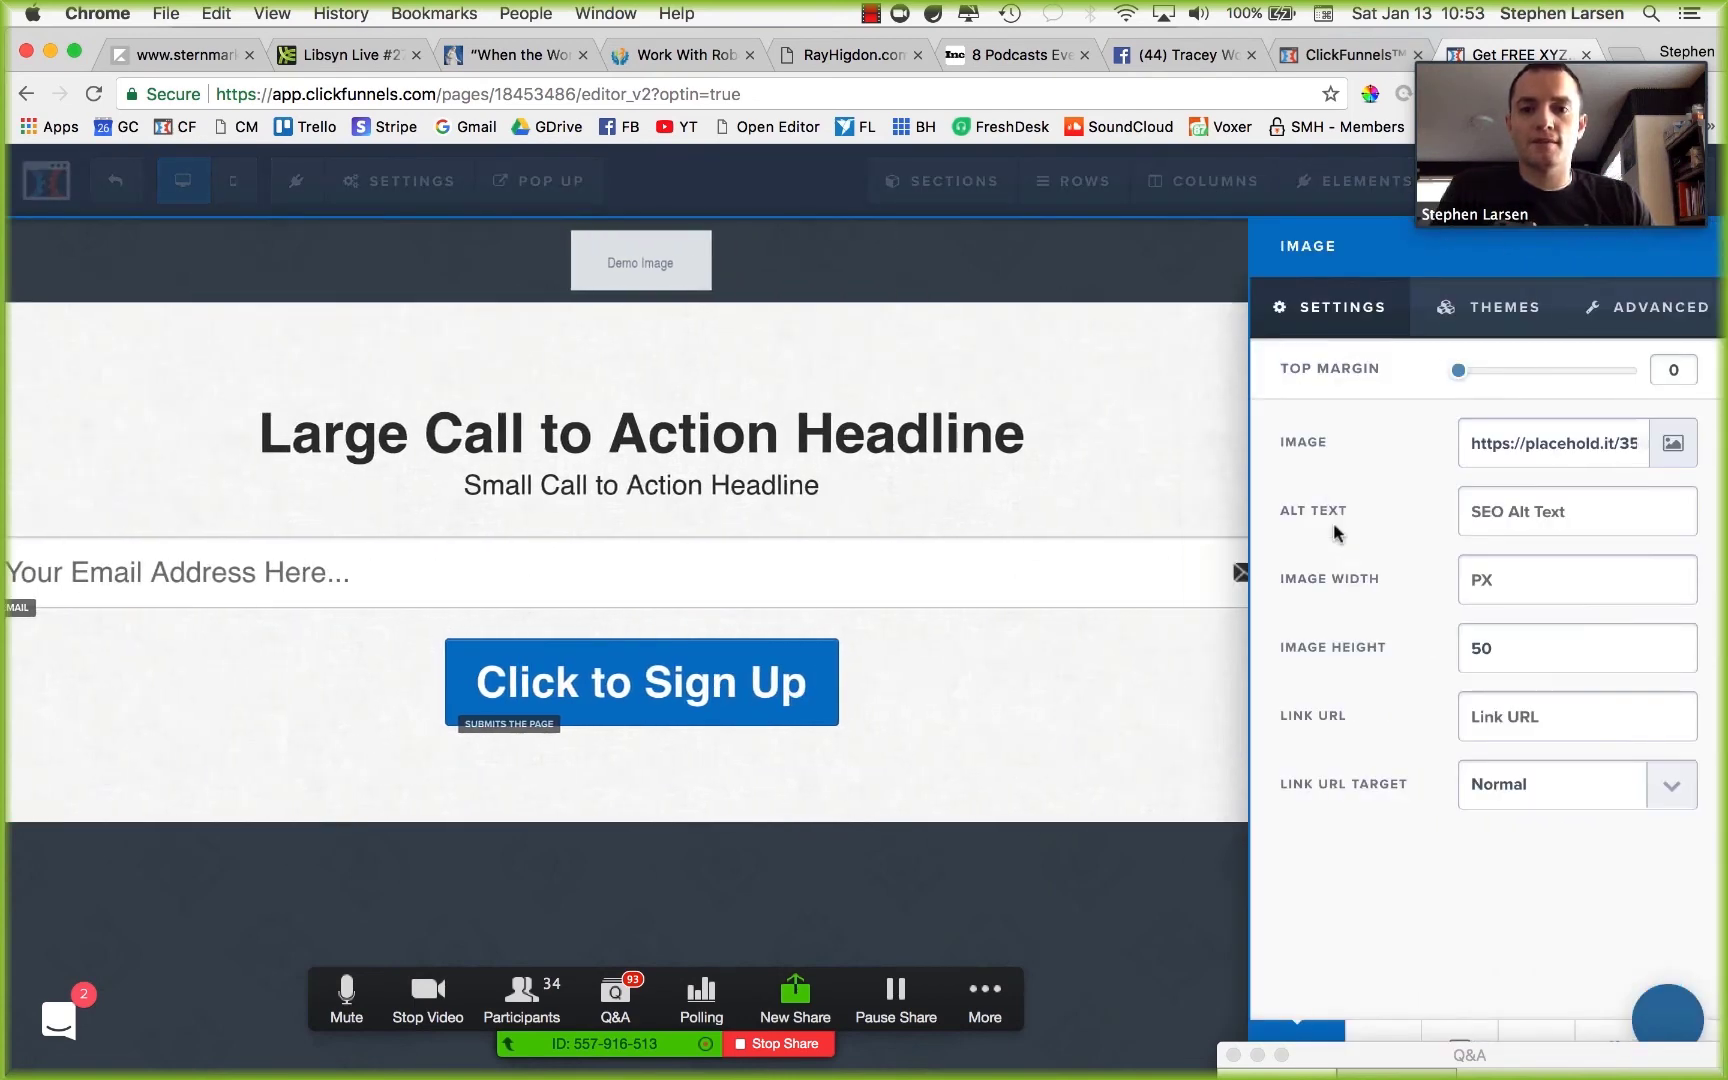
pyautogui.click(1632, 316)
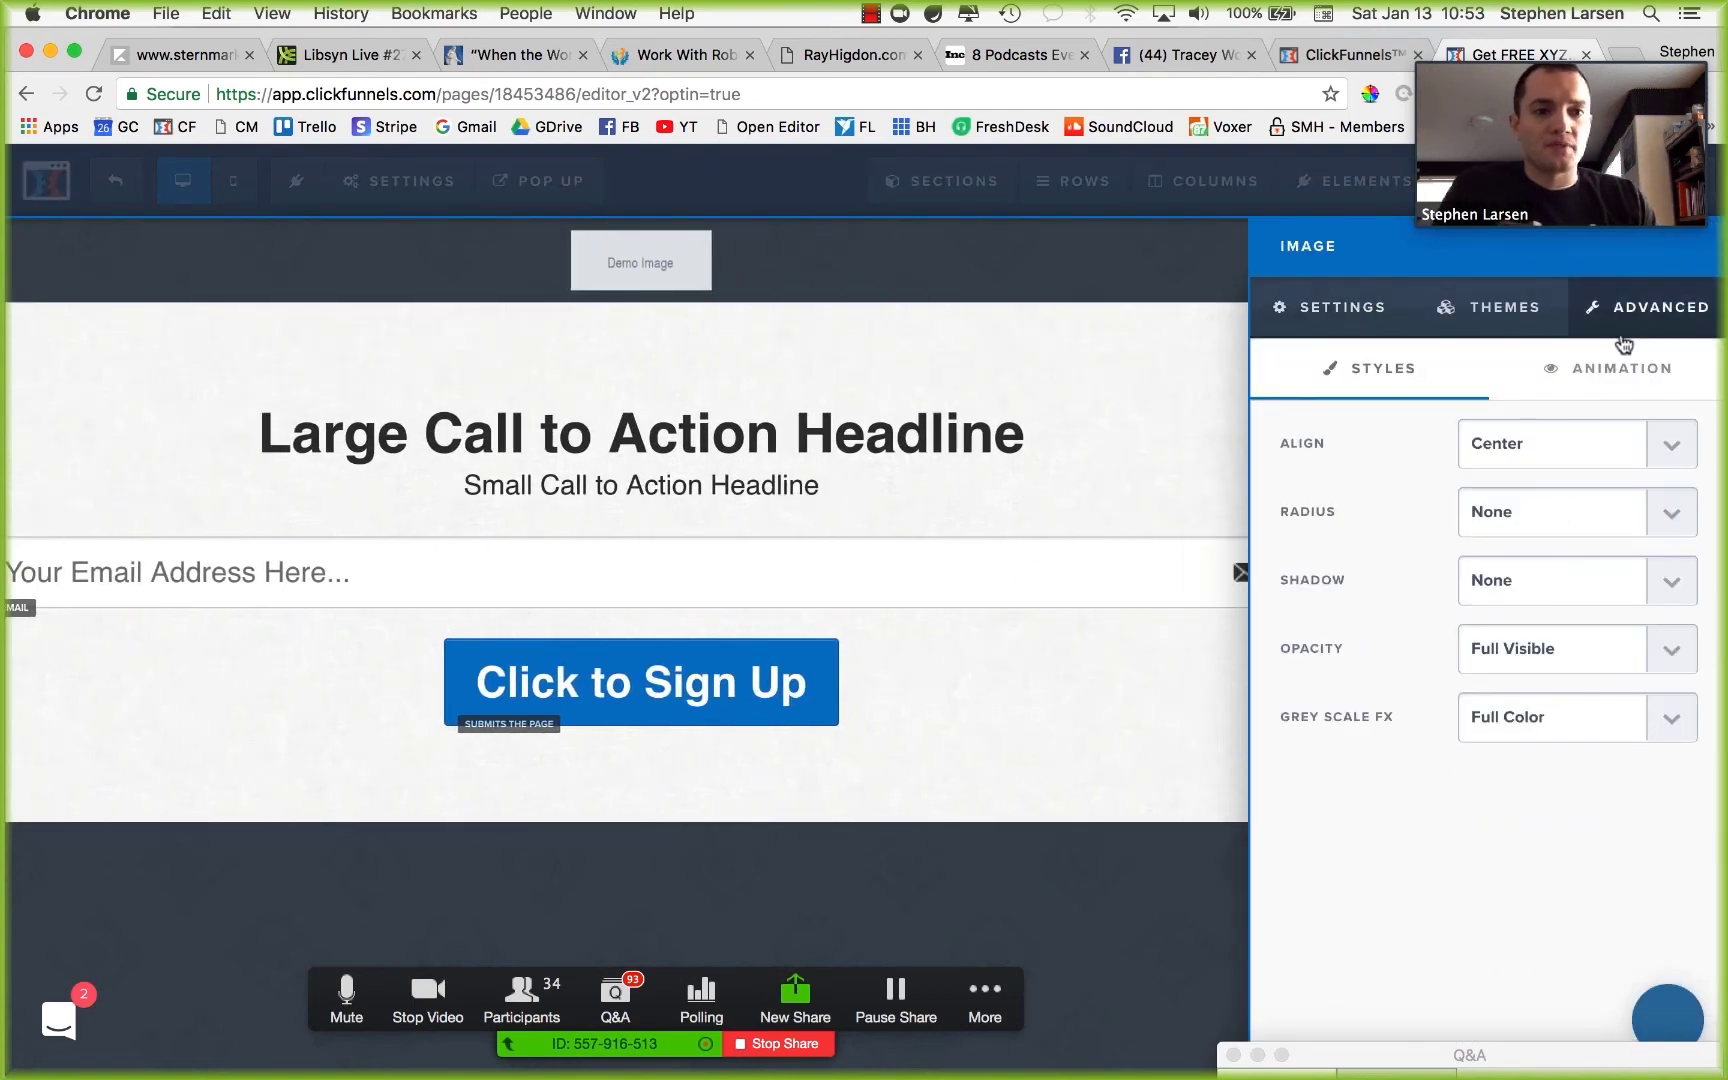
pyautogui.click(1508, 460)
pyautogui.click(1480, 418)
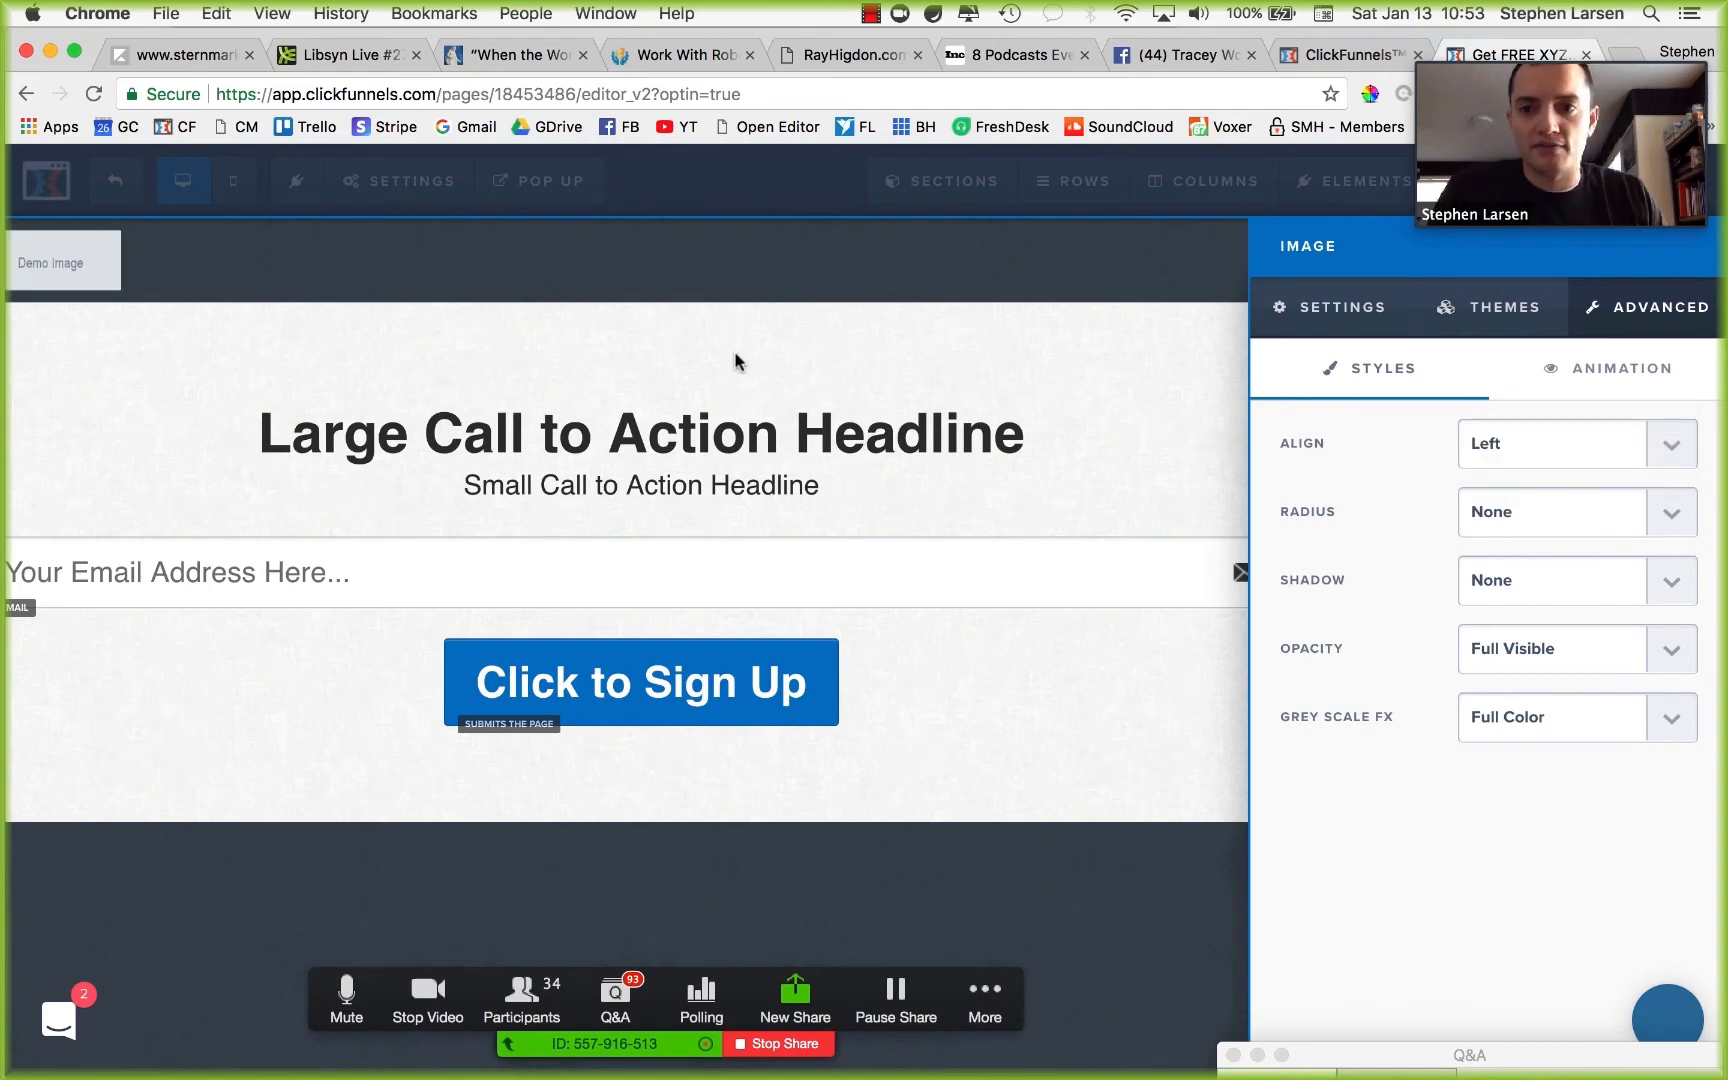
pyautogui.click(735, 360)
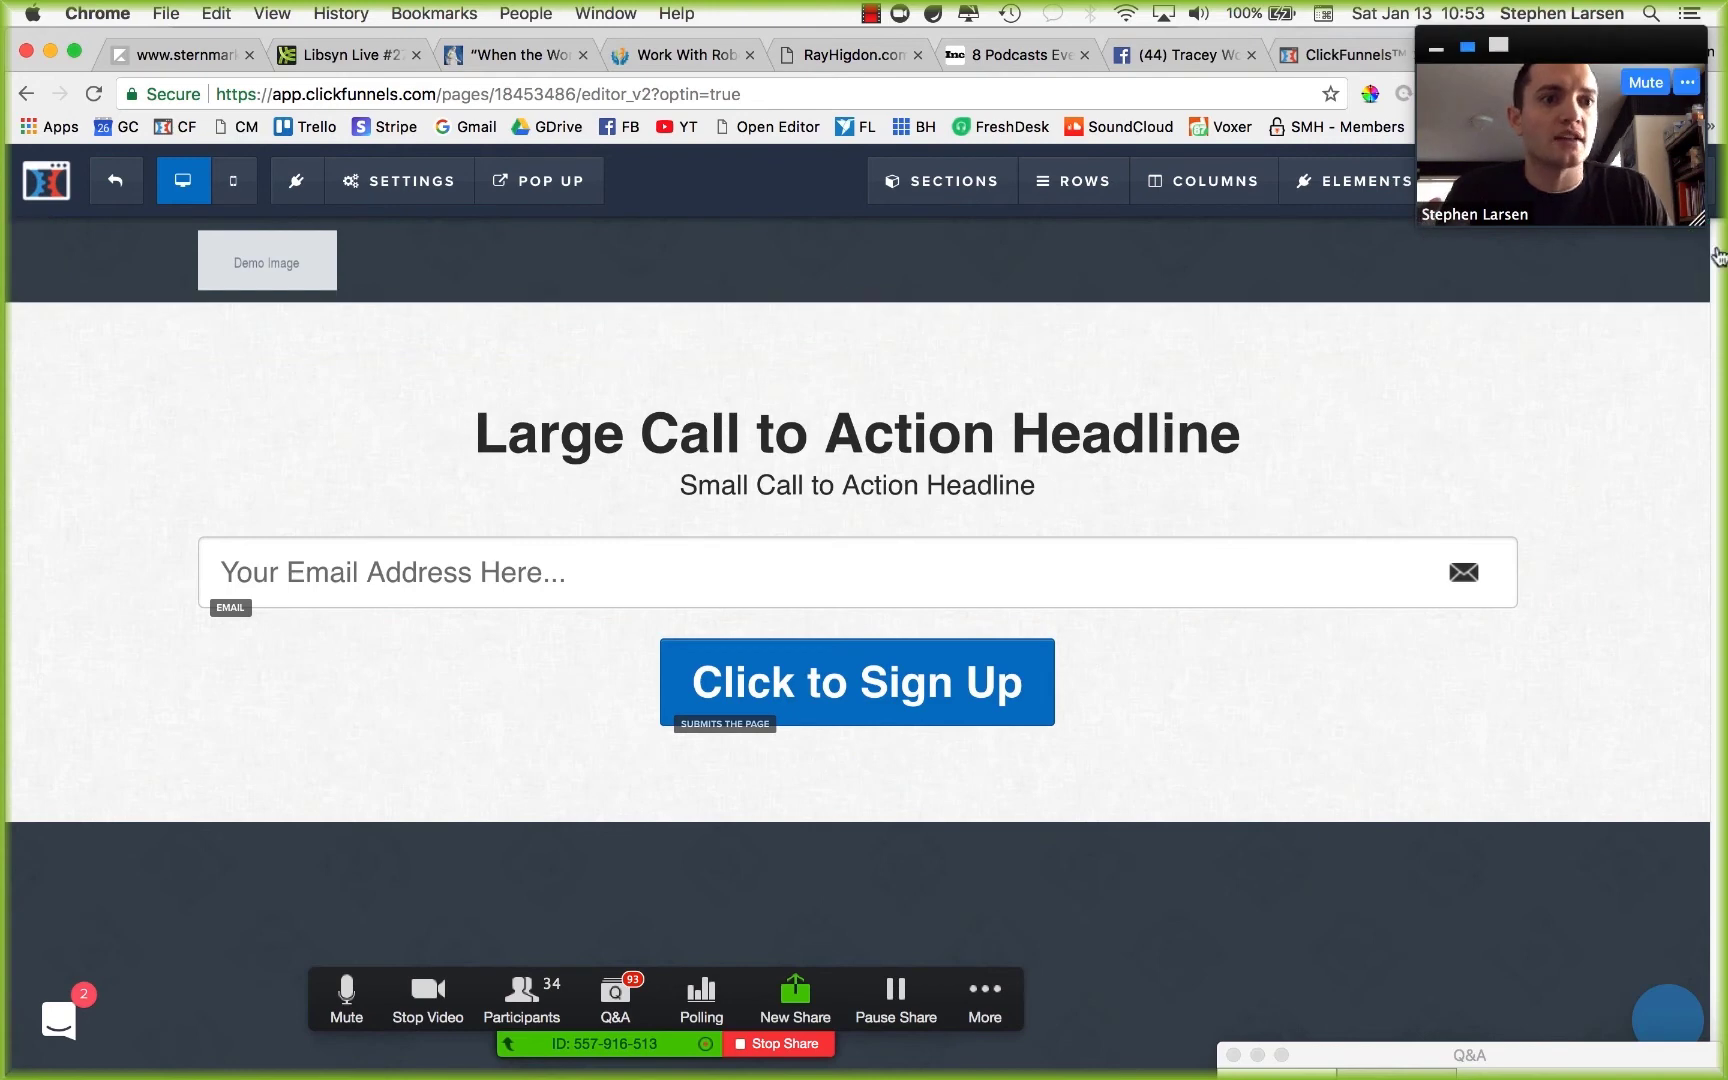
# Set the background color of the demo image's section to the third preset, a dark gray.
pyautogui.click(1673, 371)
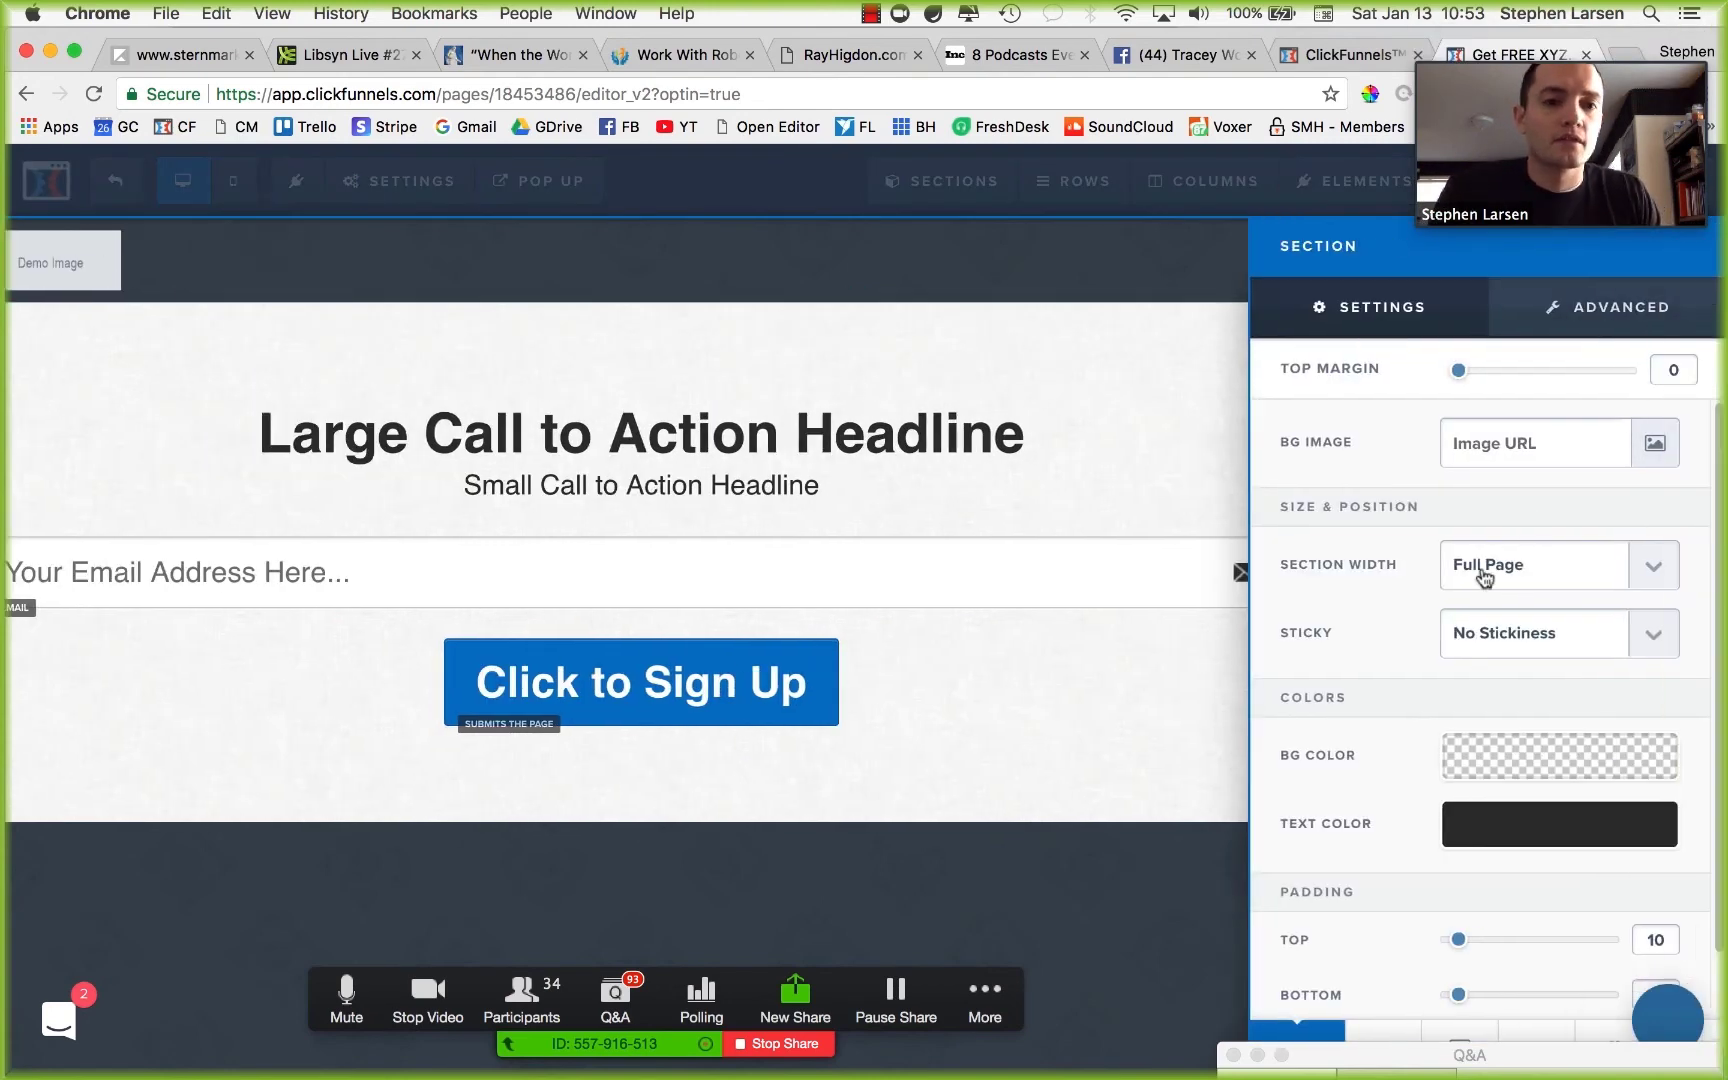
pyautogui.click(1557, 768)
pyautogui.click(1348, 842)
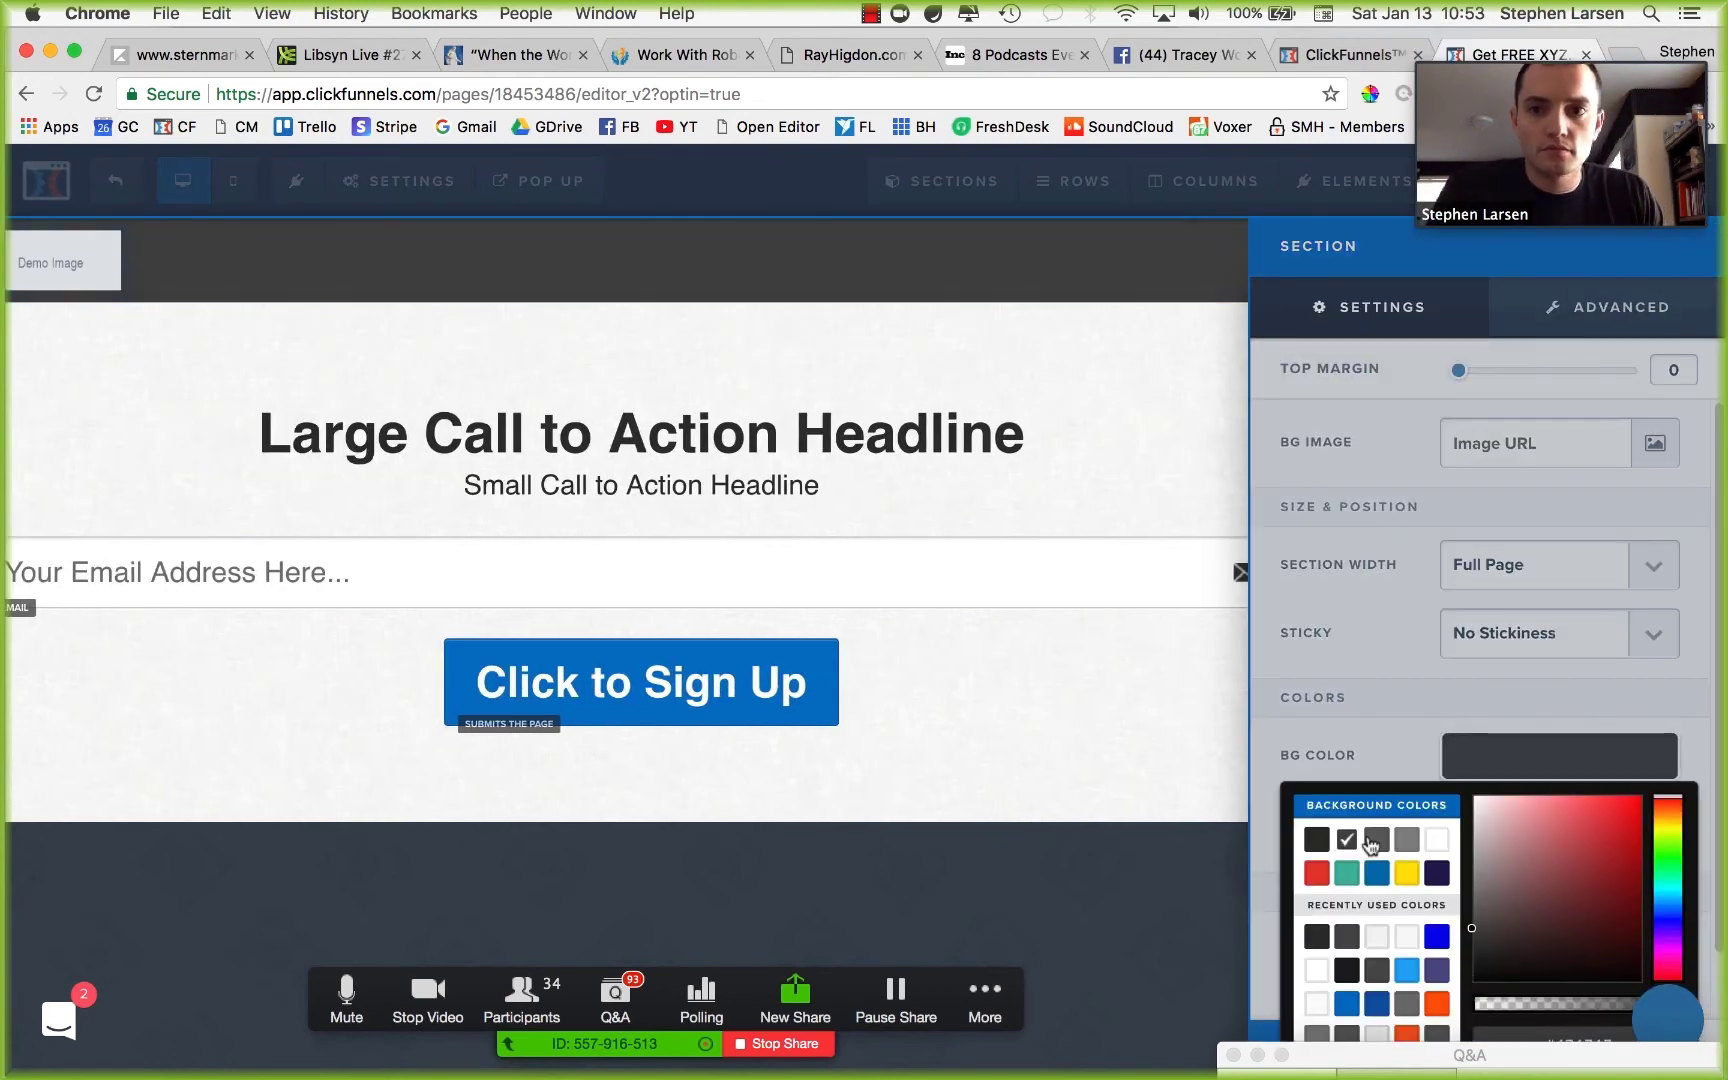
pyautogui.click(1377, 842)
pyautogui.click(1010, 692)
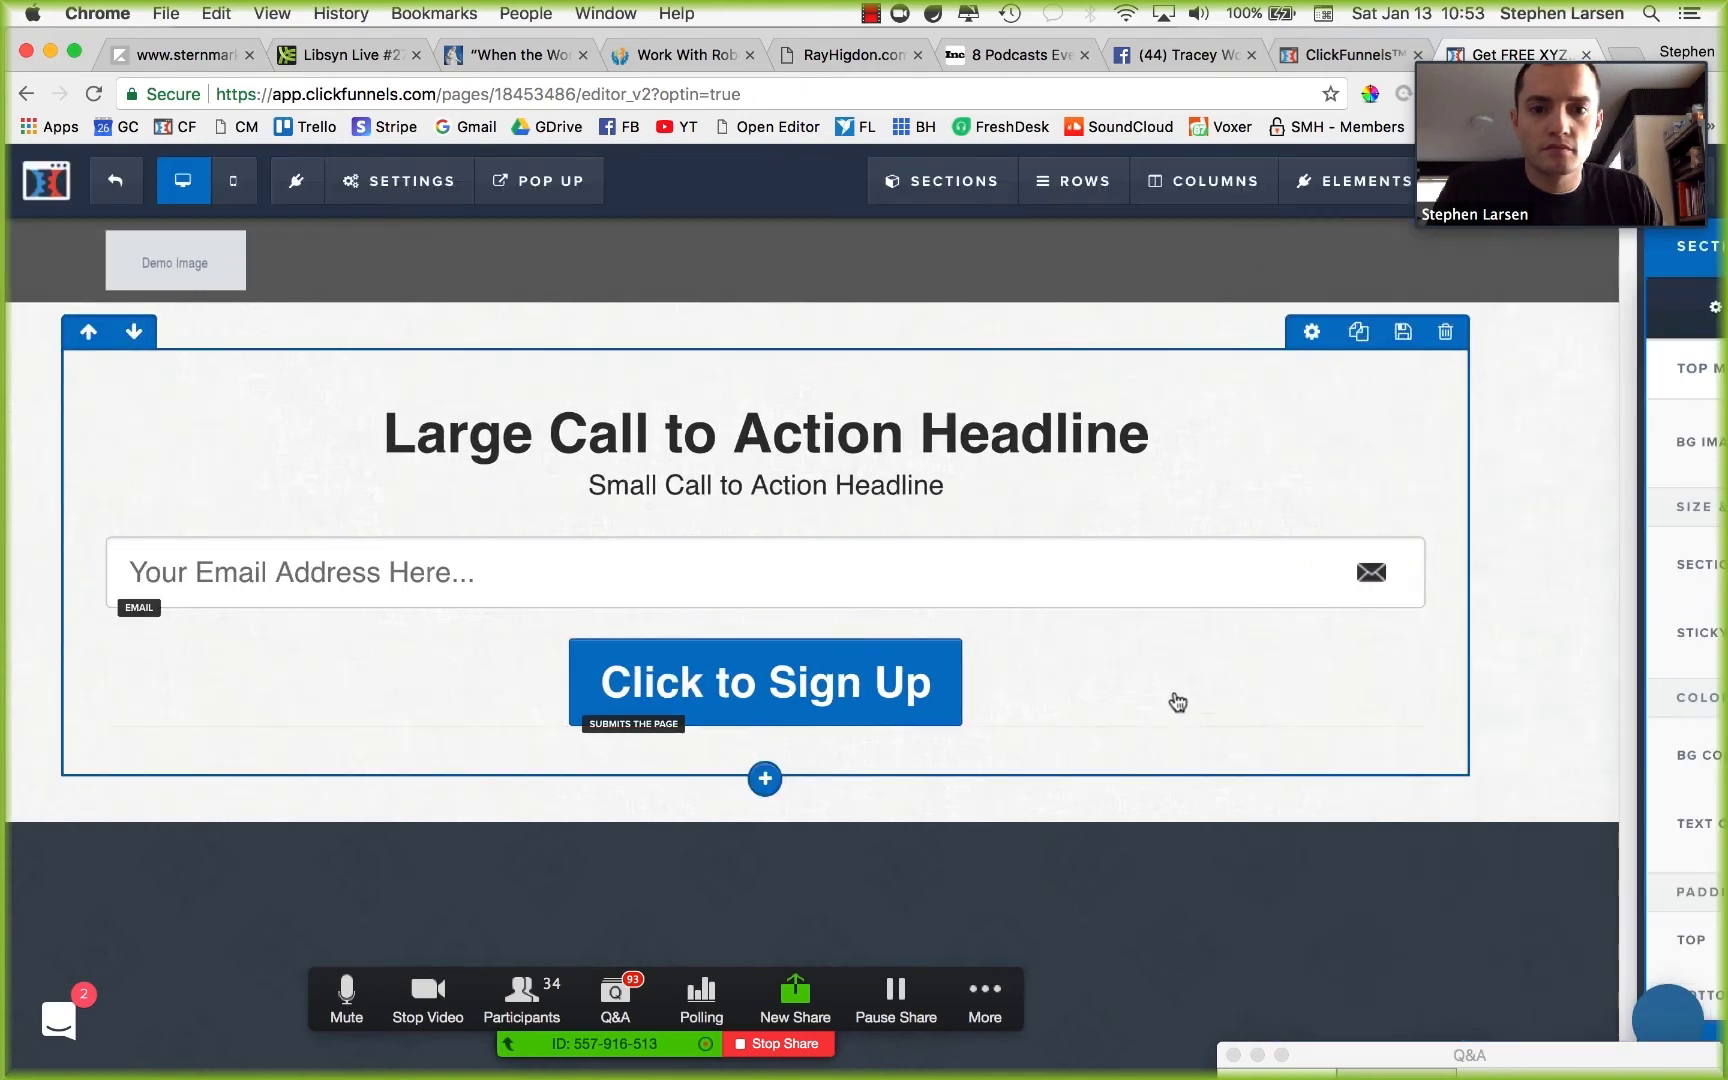
# Copy the Click to Sign Up button's background color code and open paletton.com in a new browser tab.
pyautogui.click(1215, 721)
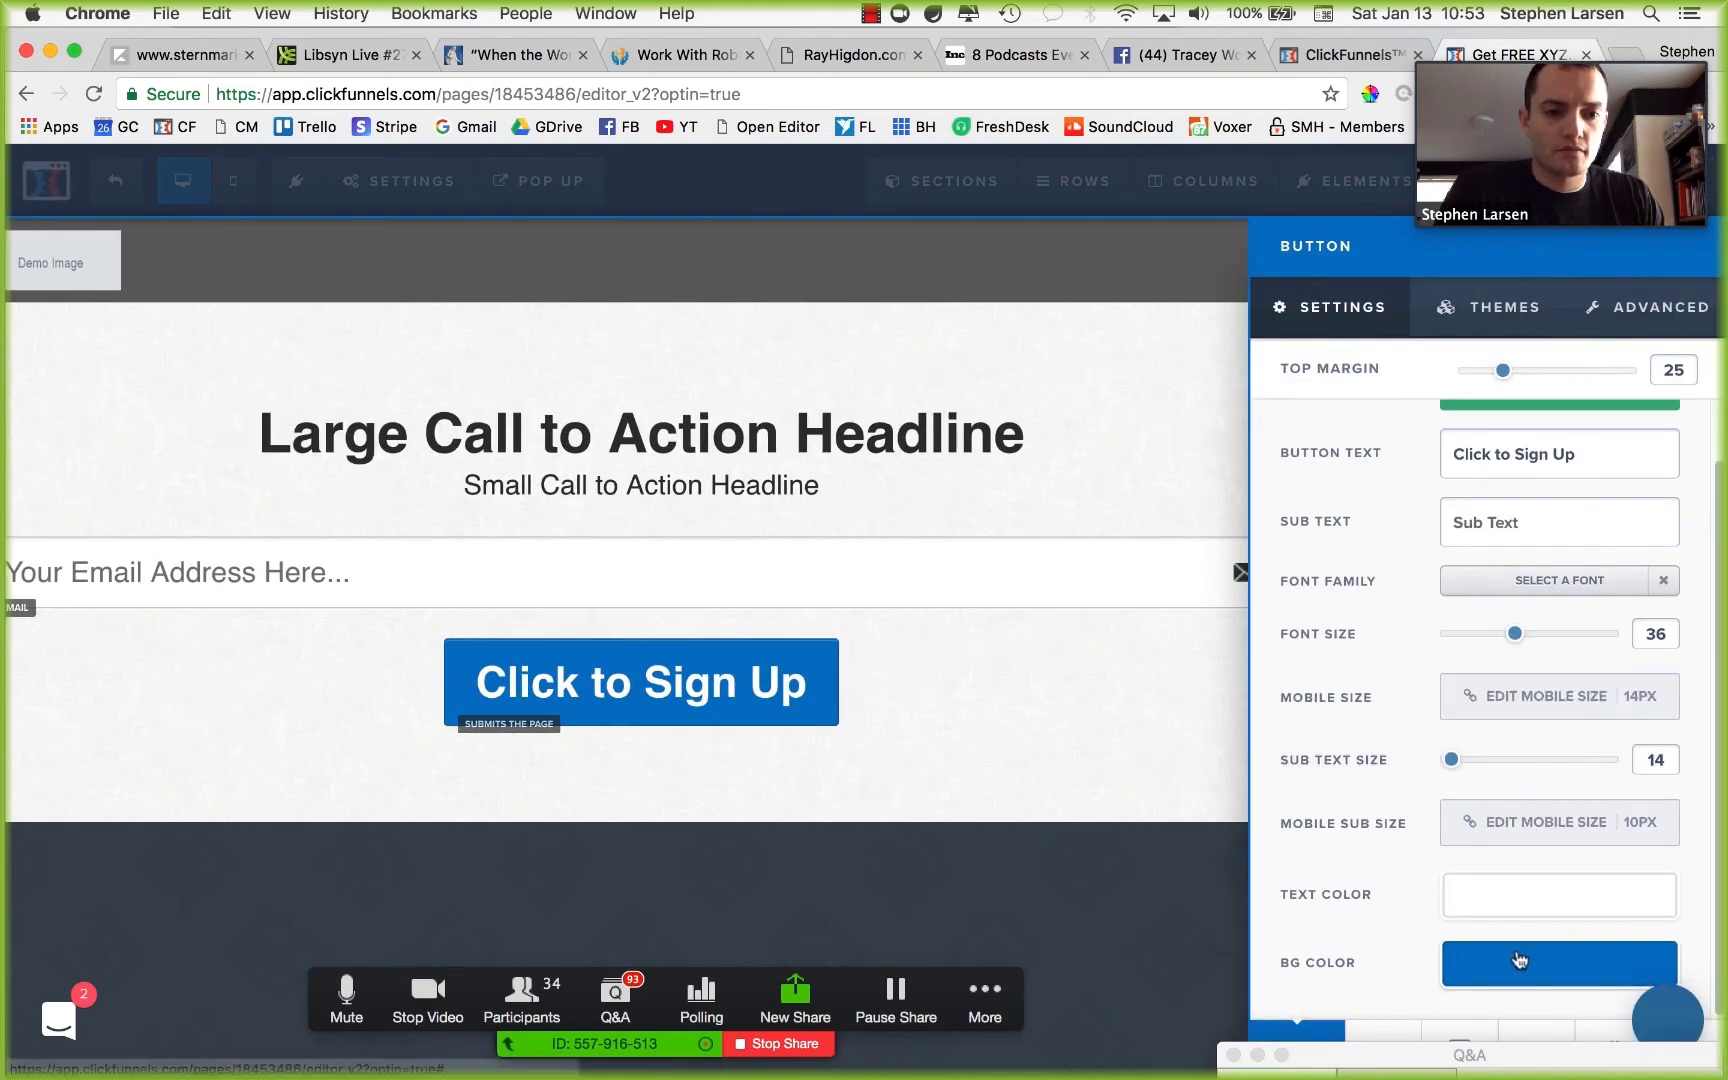
pyautogui.click(1517, 962)
pyautogui.press('super+t')
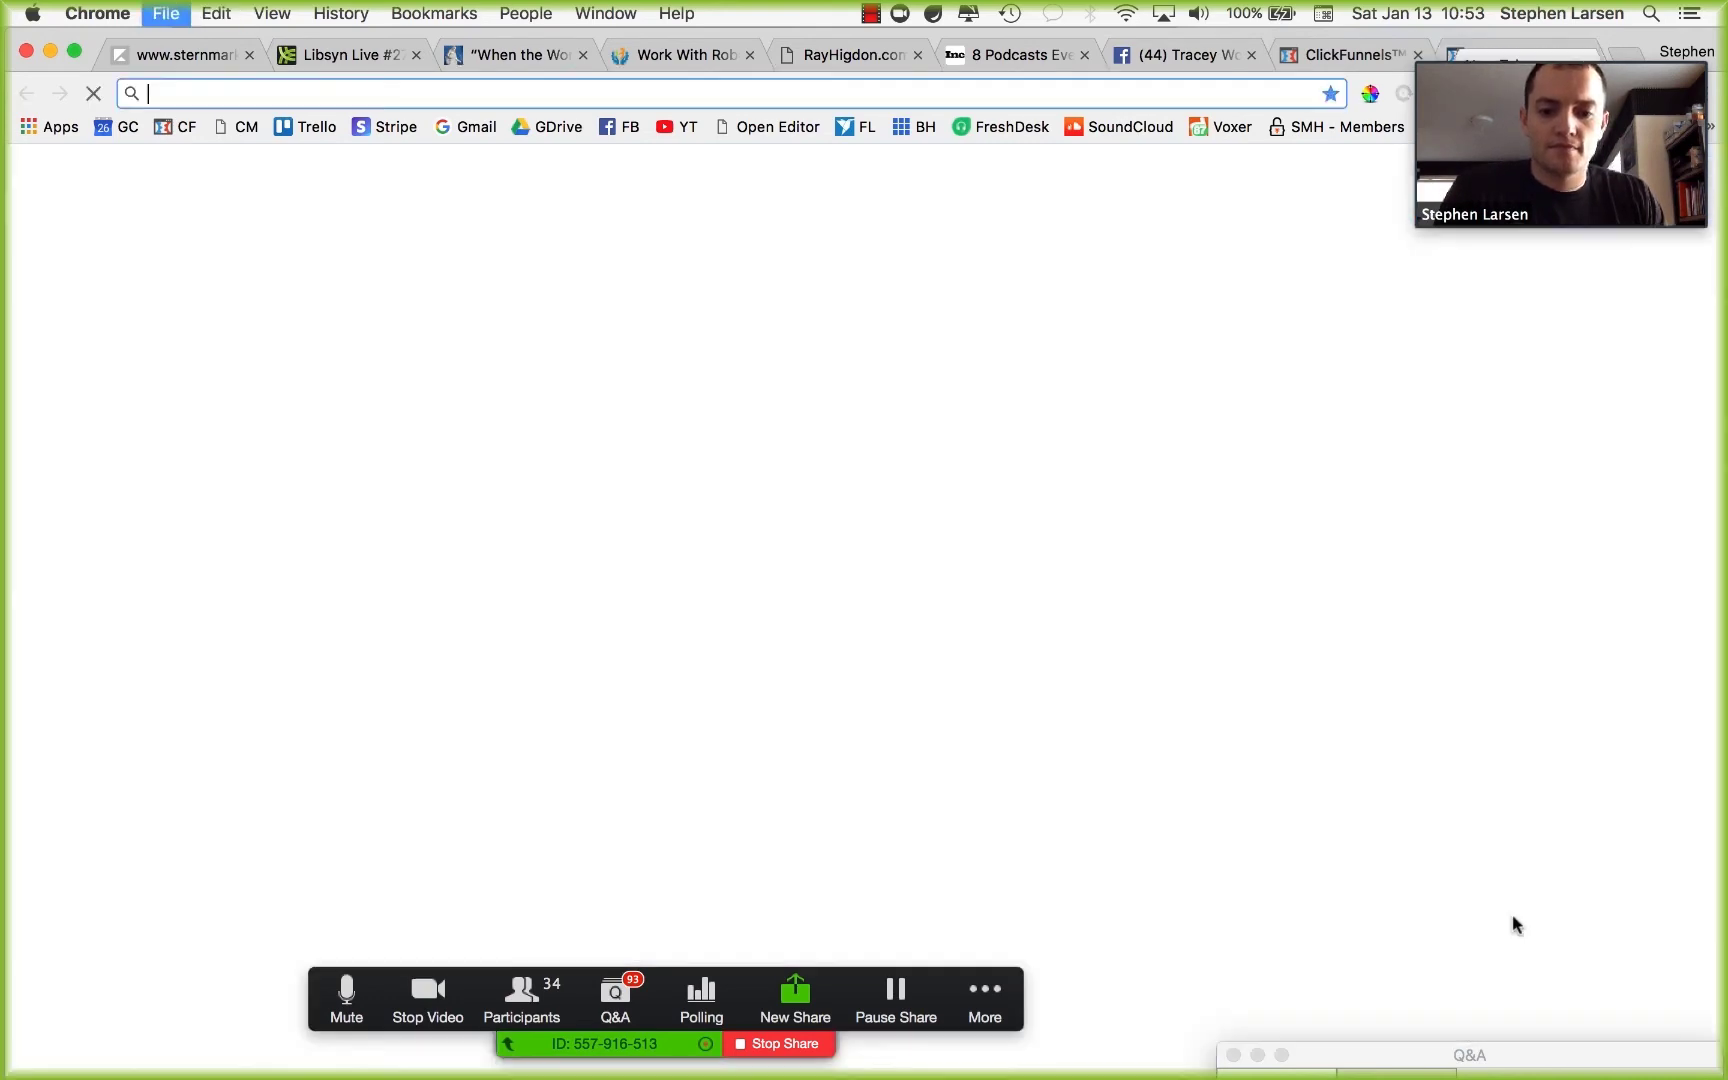
pyautogui.write('#0174c7')
pyautogui.press('BackSpace')
pyautogui.press('BackSpace')
pyautogui.press('BackSpace')
pyautogui.press('BackSpace')
pyautogui.press('BackSpace')
pyautogui.press('BackSpace')
pyautogui.press('BackSpace')
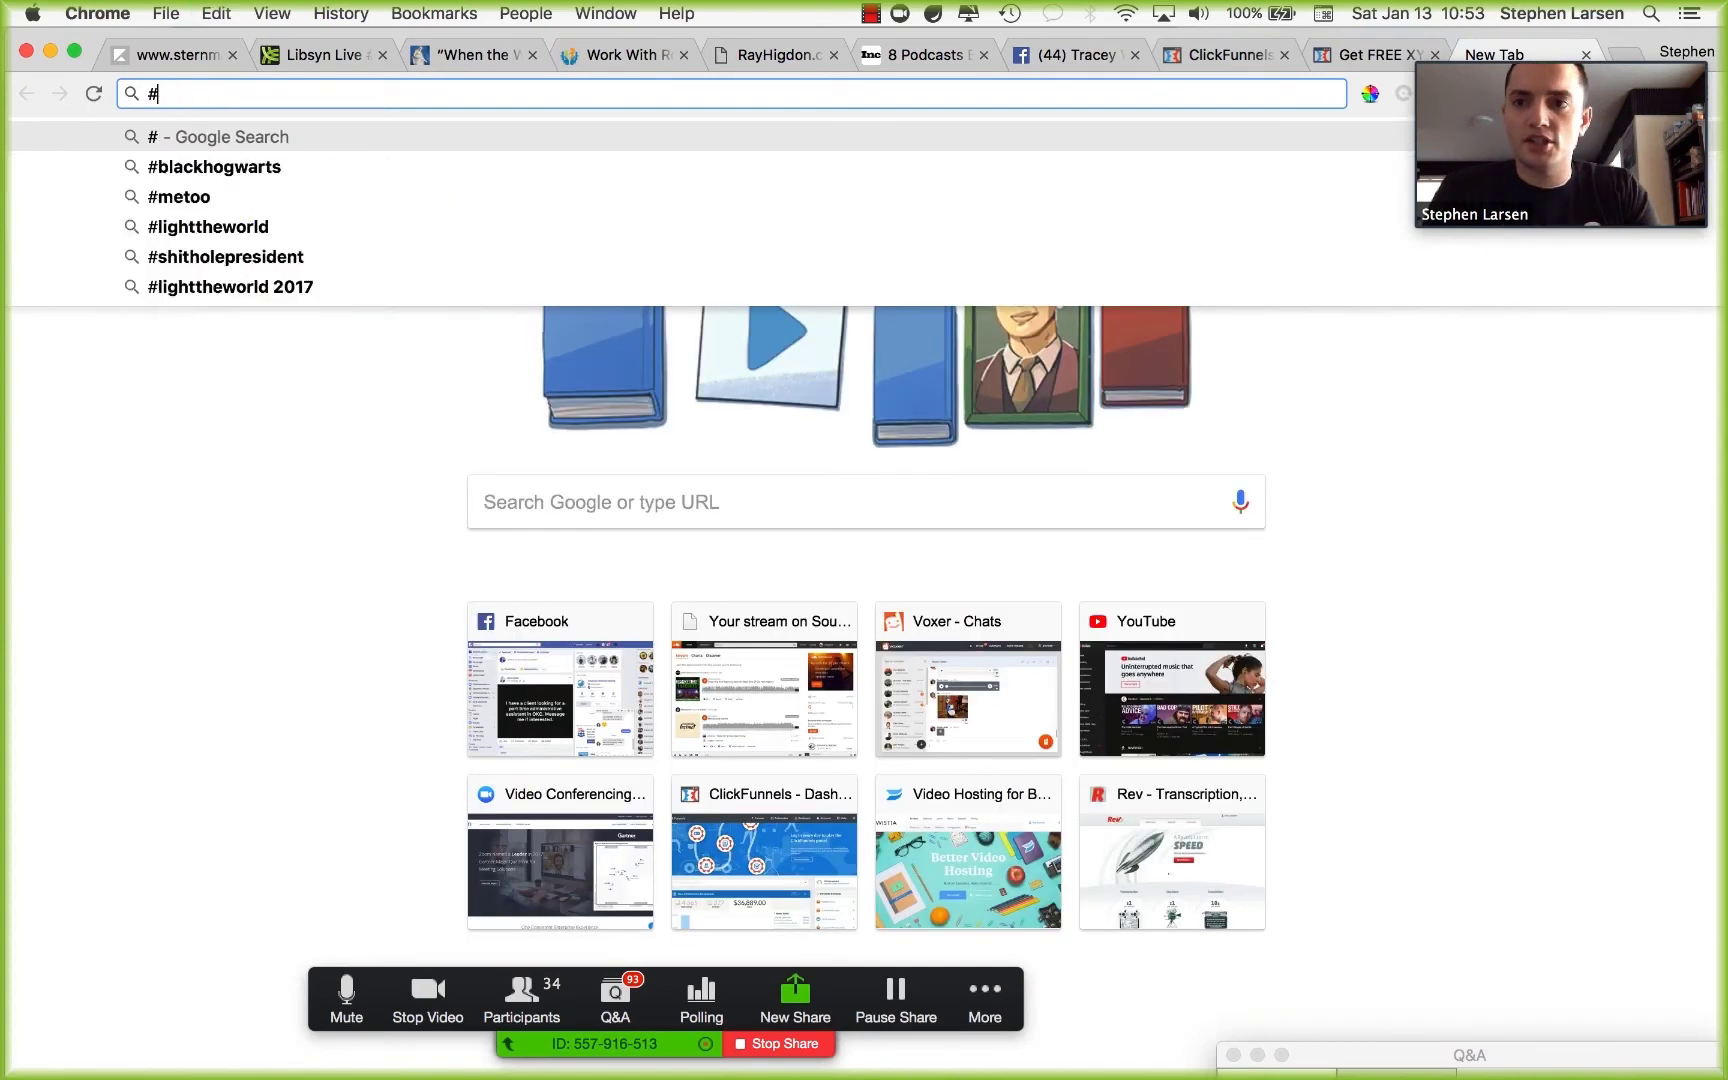
pyautogui.write('pal')
pyautogui.press('Return')
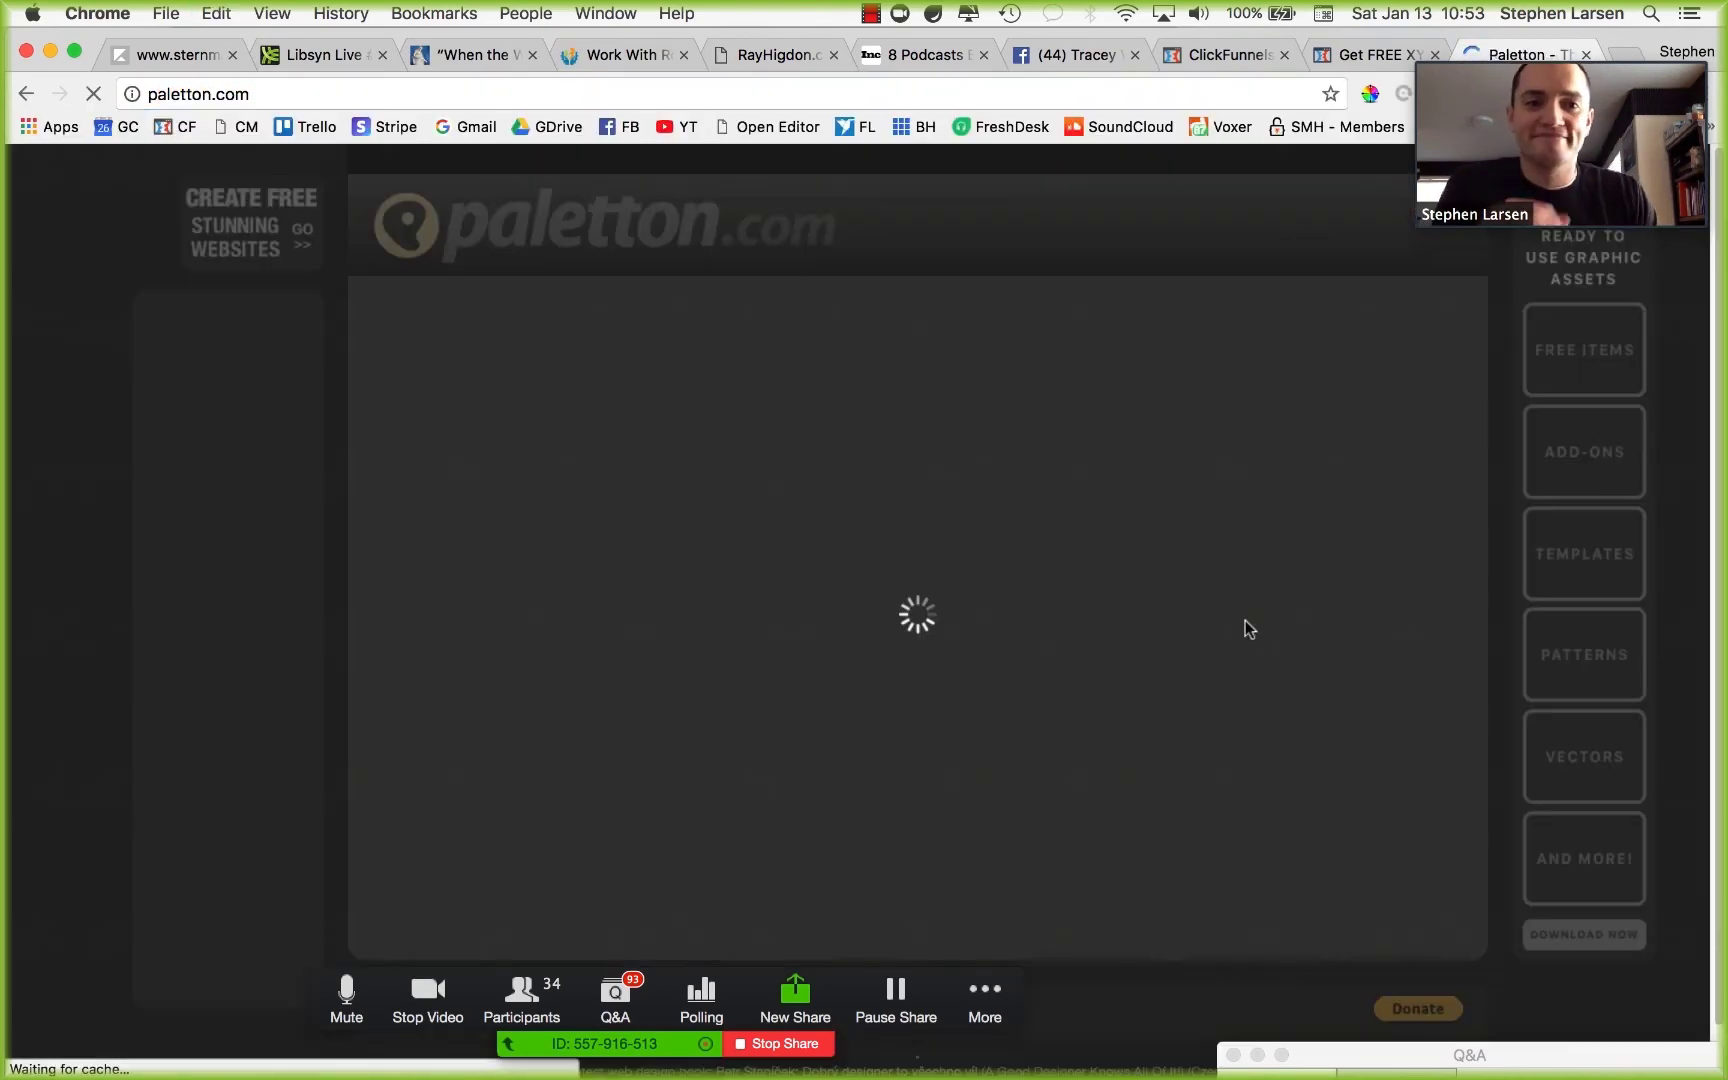
# Generate a palette from base color #0174c7, inspect its darker shades and copy the darkest one's hex code.
pyautogui.click(425, 873)
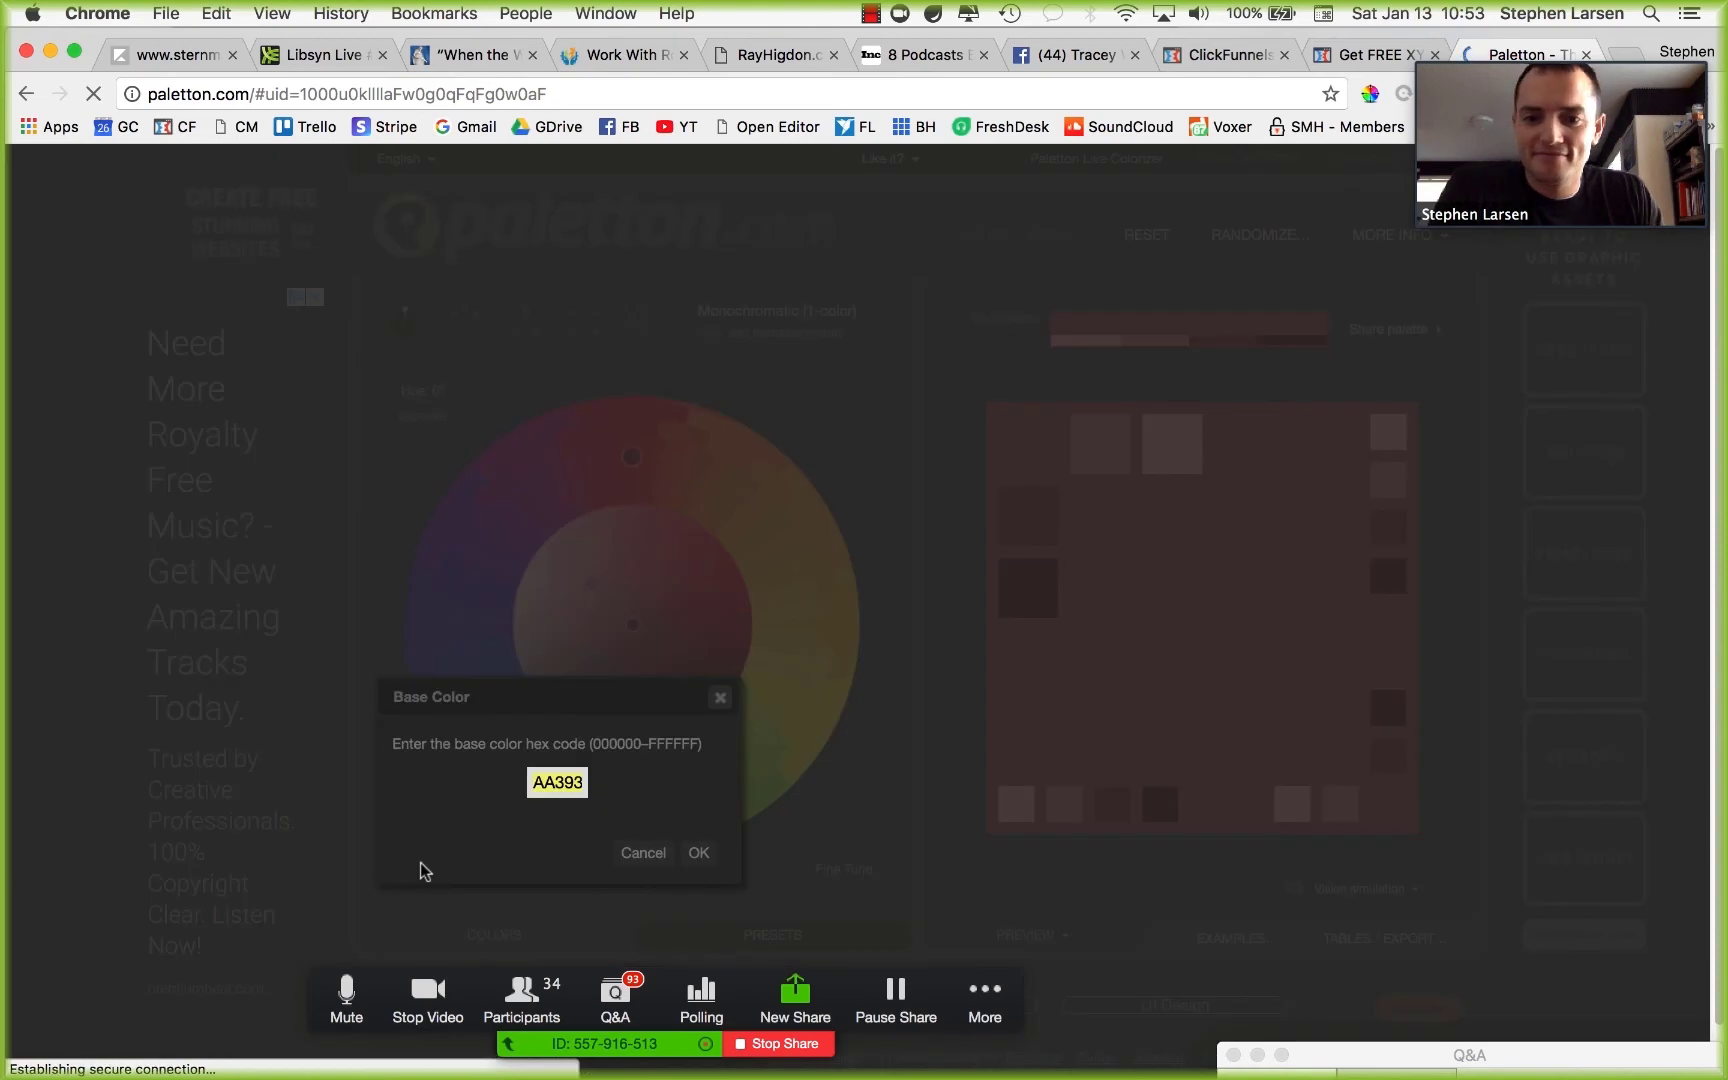
pyautogui.write('#0174c7')
pyautogui.press('Return')
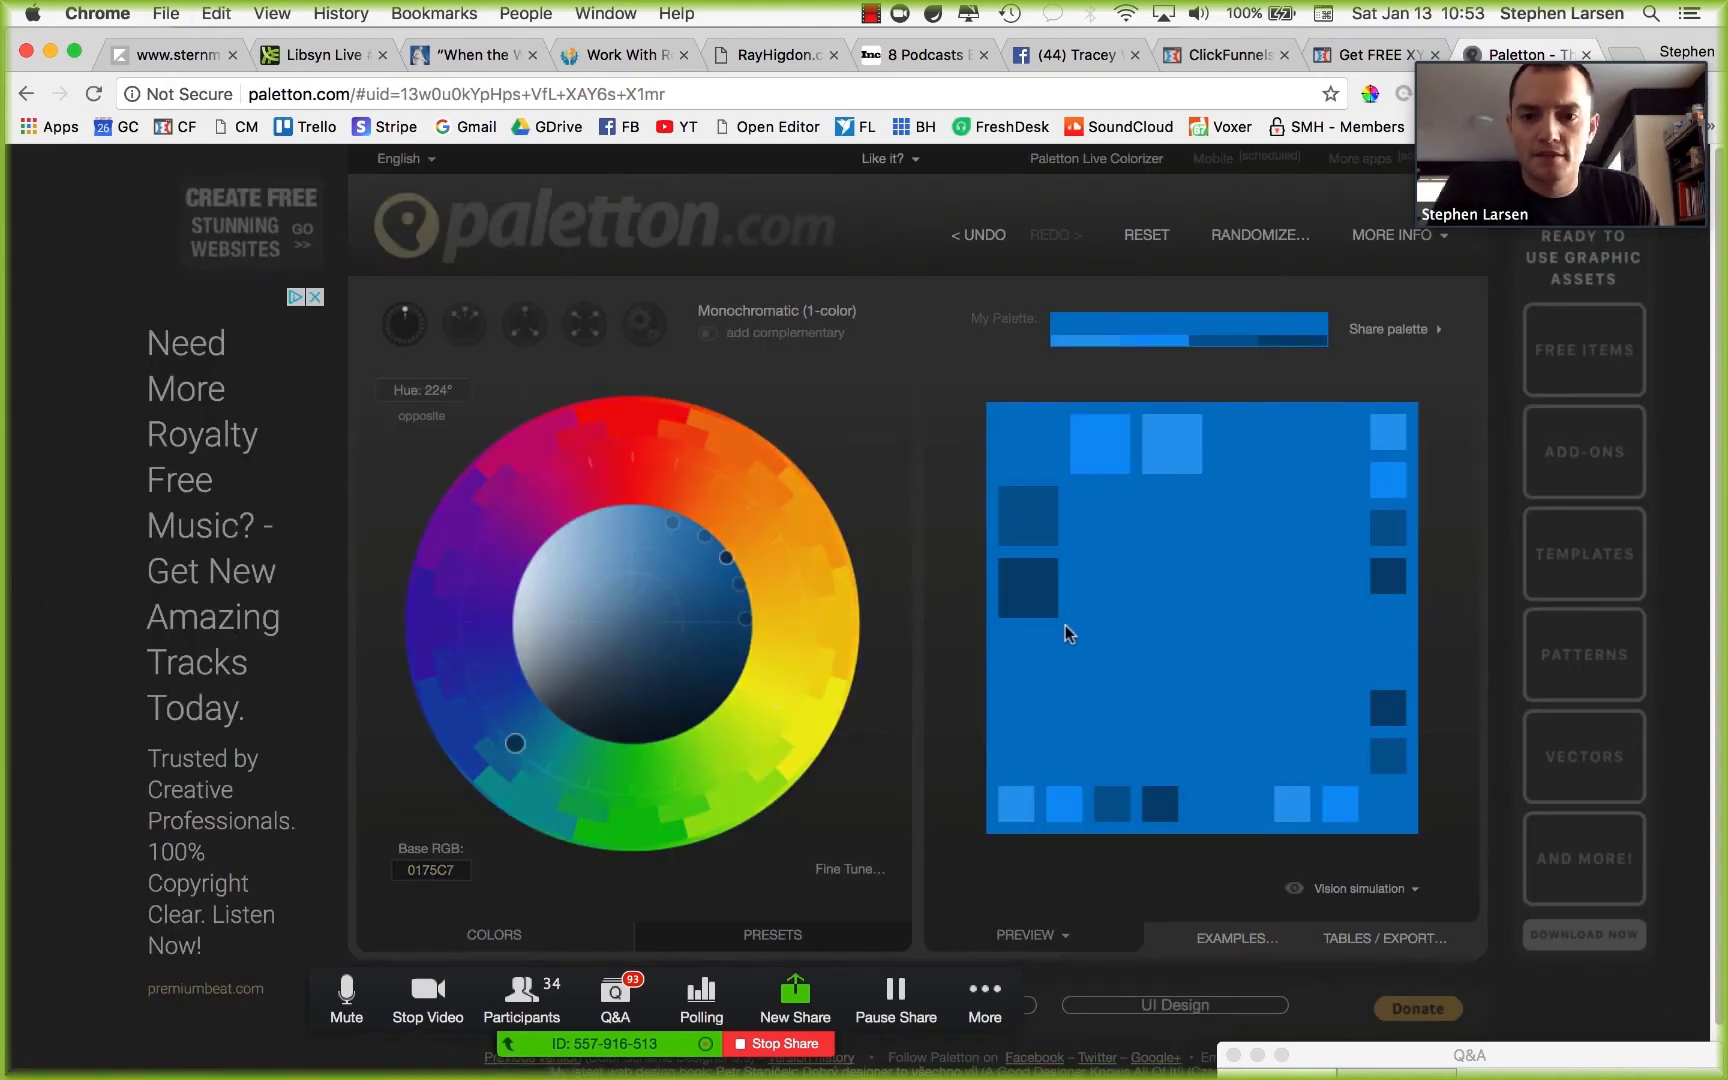
pyautogui.click(1040, 522)
pyautogui.click(1496, 588)
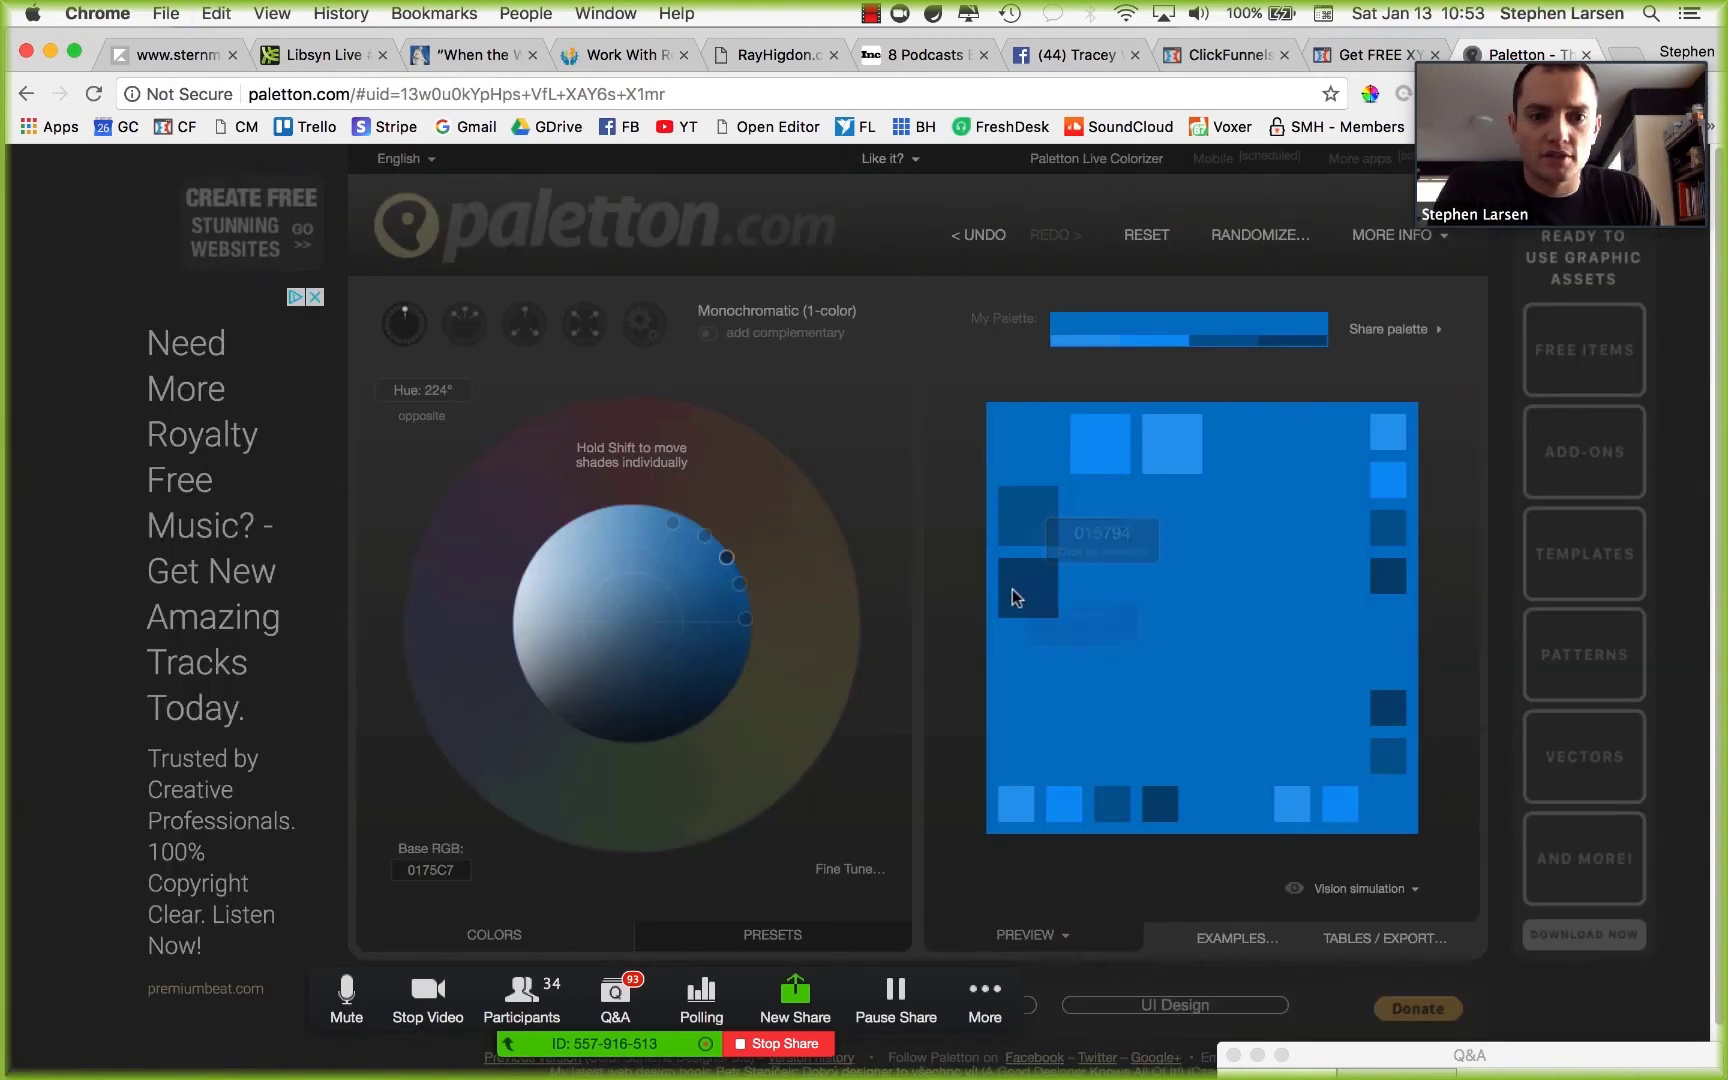
pyautogui.click(1014, 596)
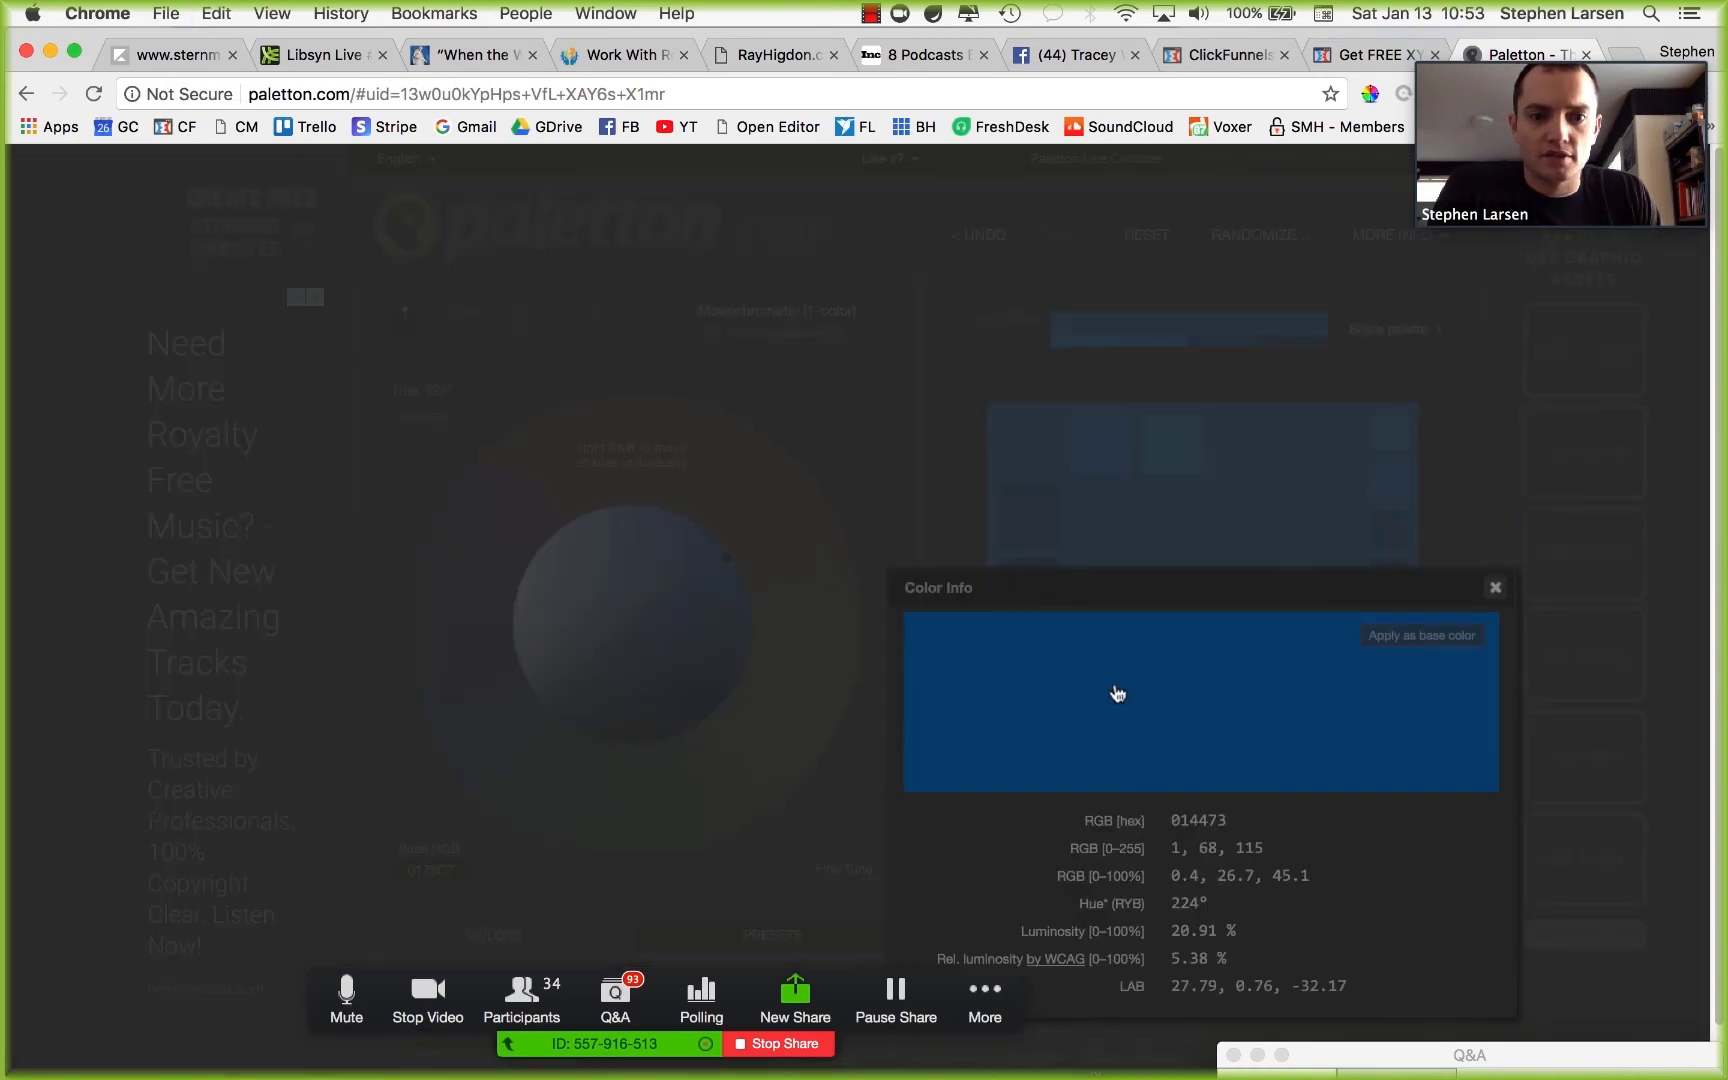
pyautogui.click(1496, 590)
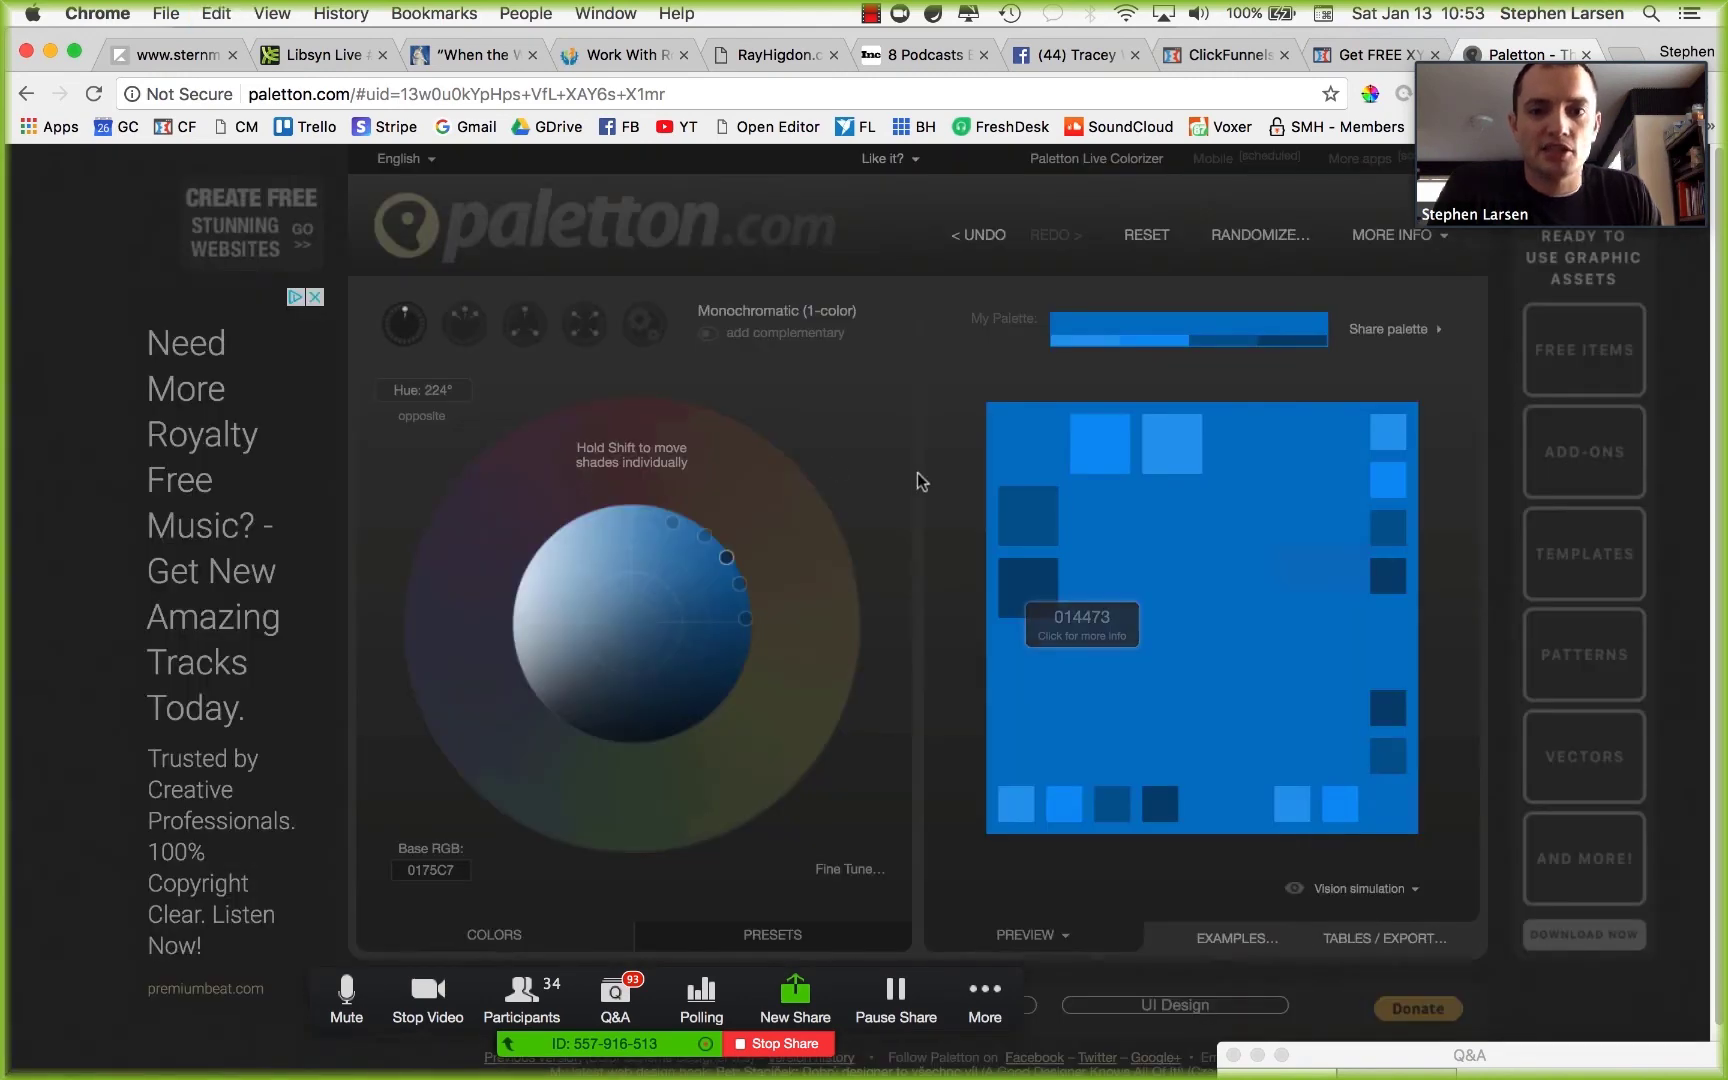
# Set the palette's base color to 014473 and copy the hex code of its darkest shade.
pyautogui.click(426, 869)
pyautogui.write('014473')
pyautogui.press('Return')
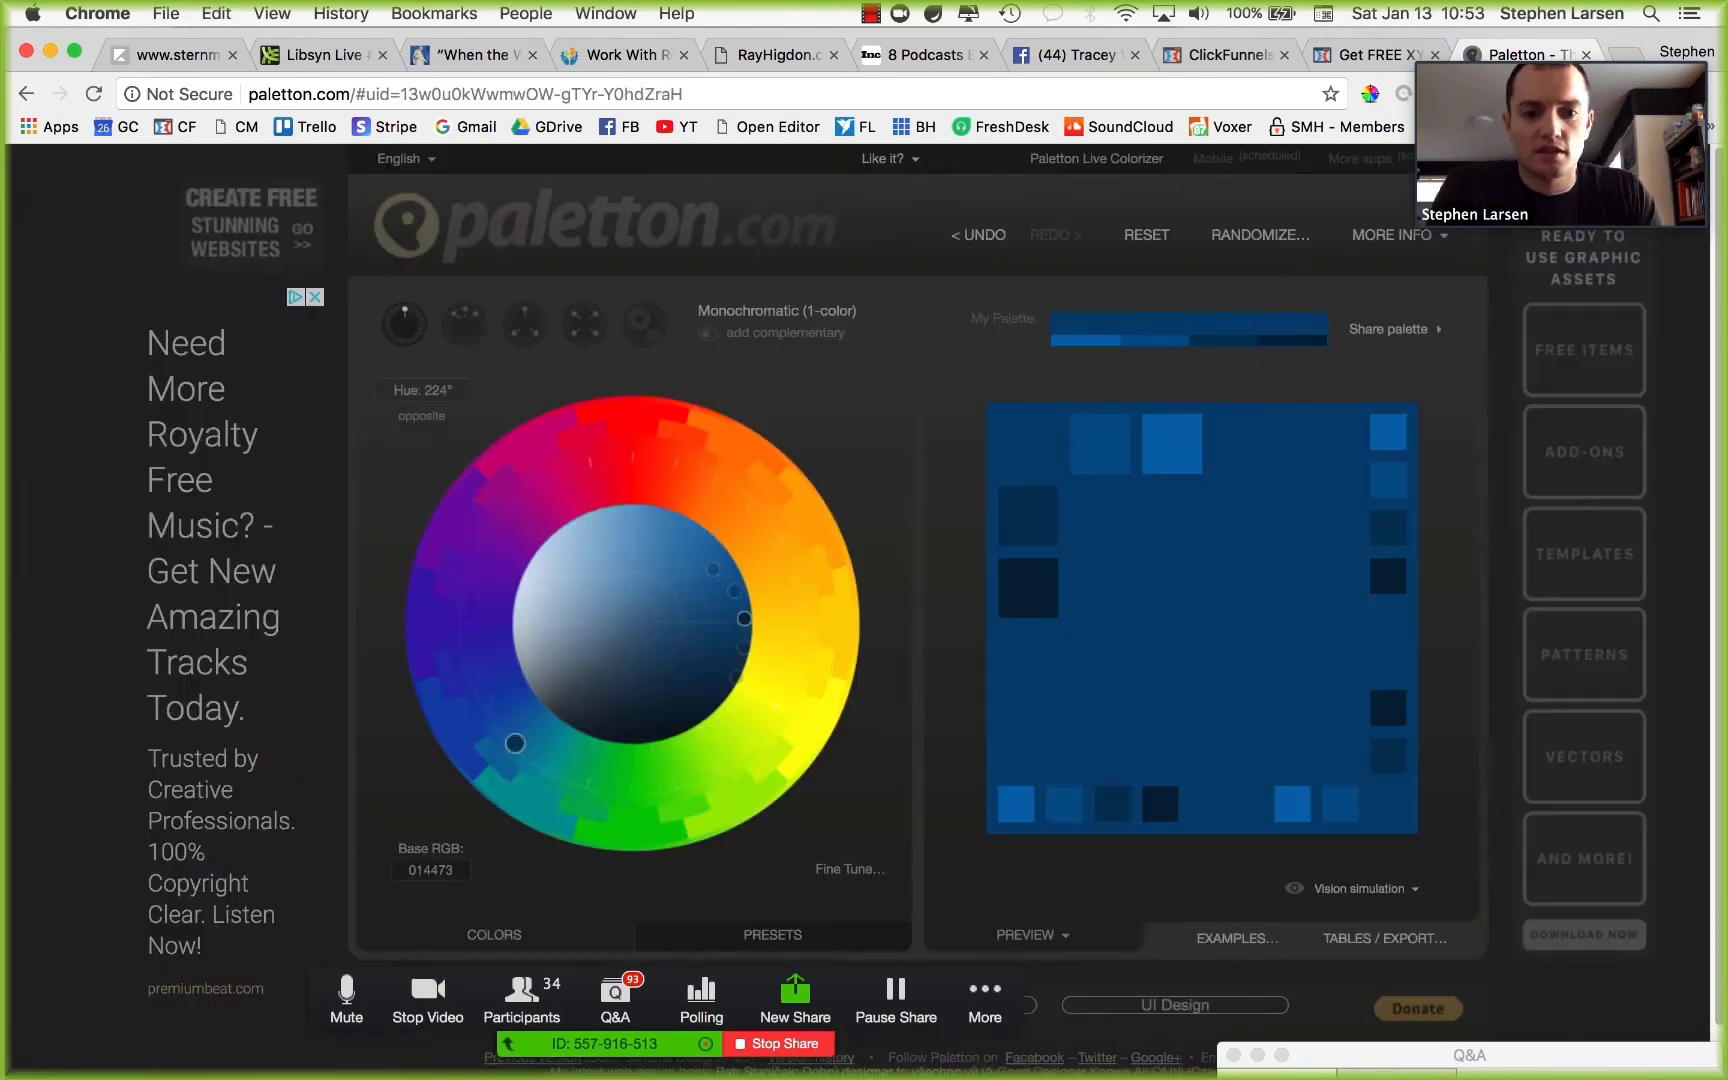
pyautogui.click(1036, 601)
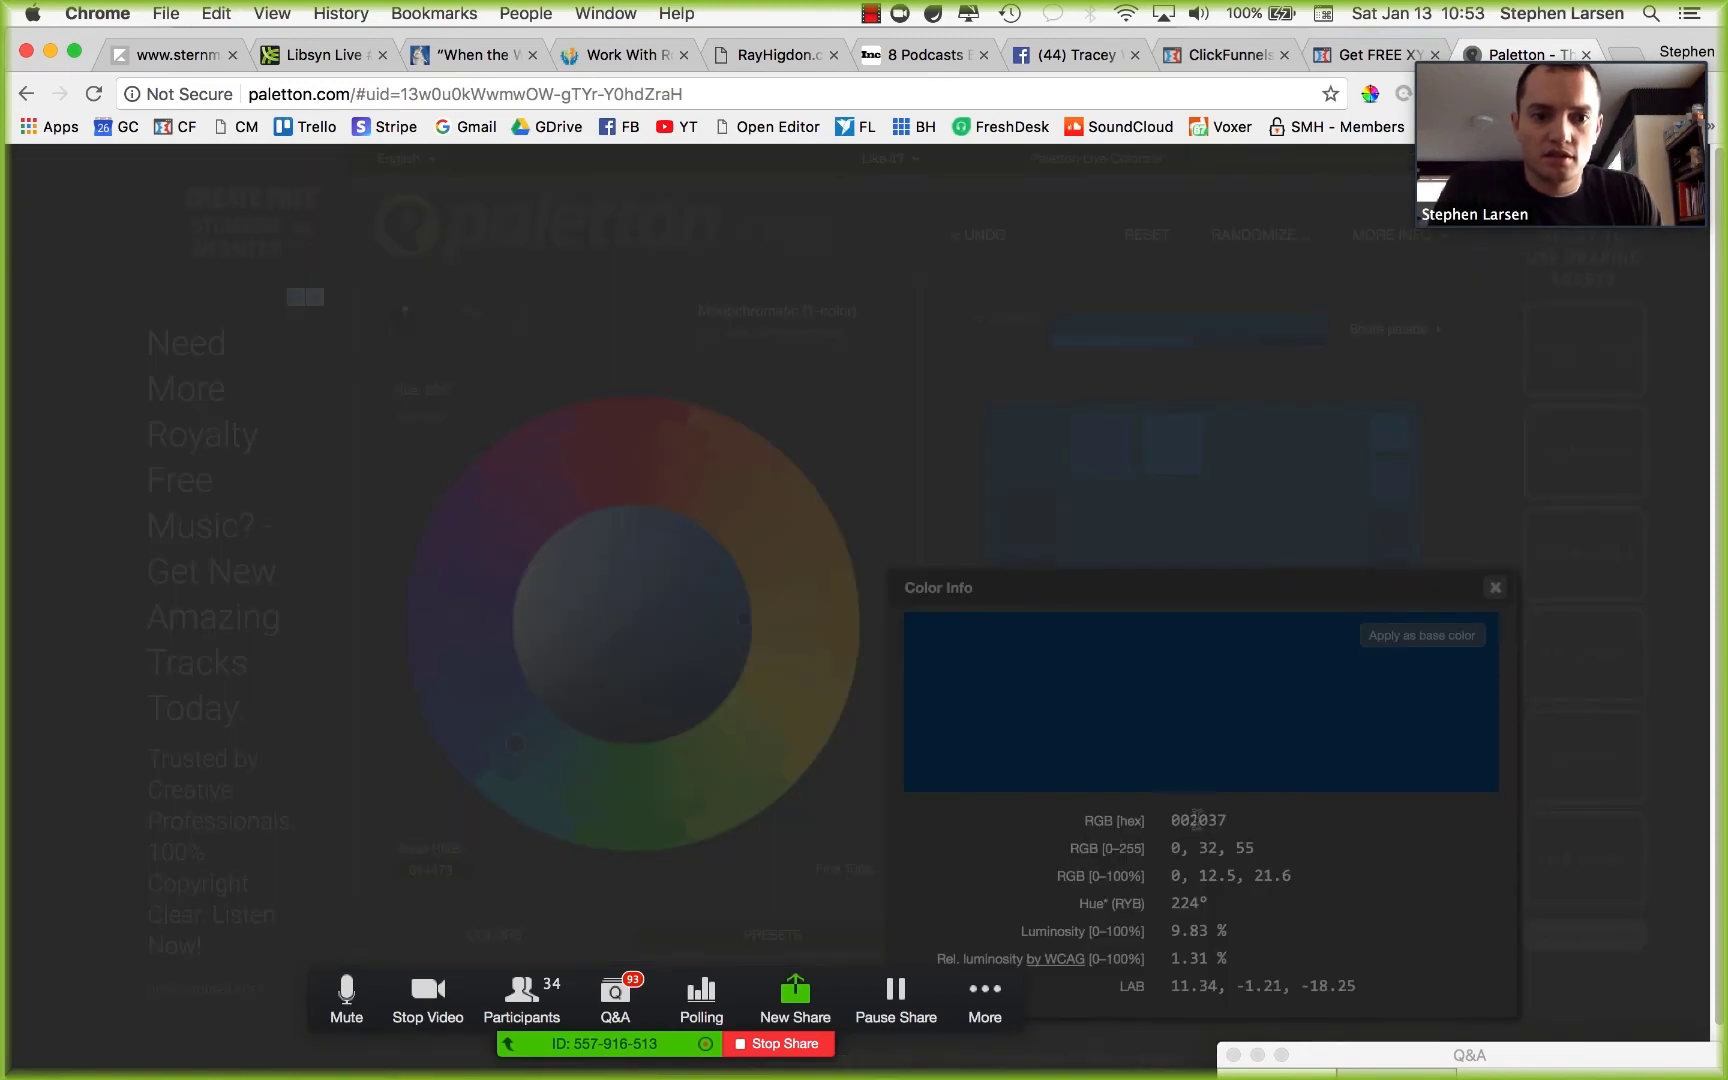
pyautogui.click(1496, 590)
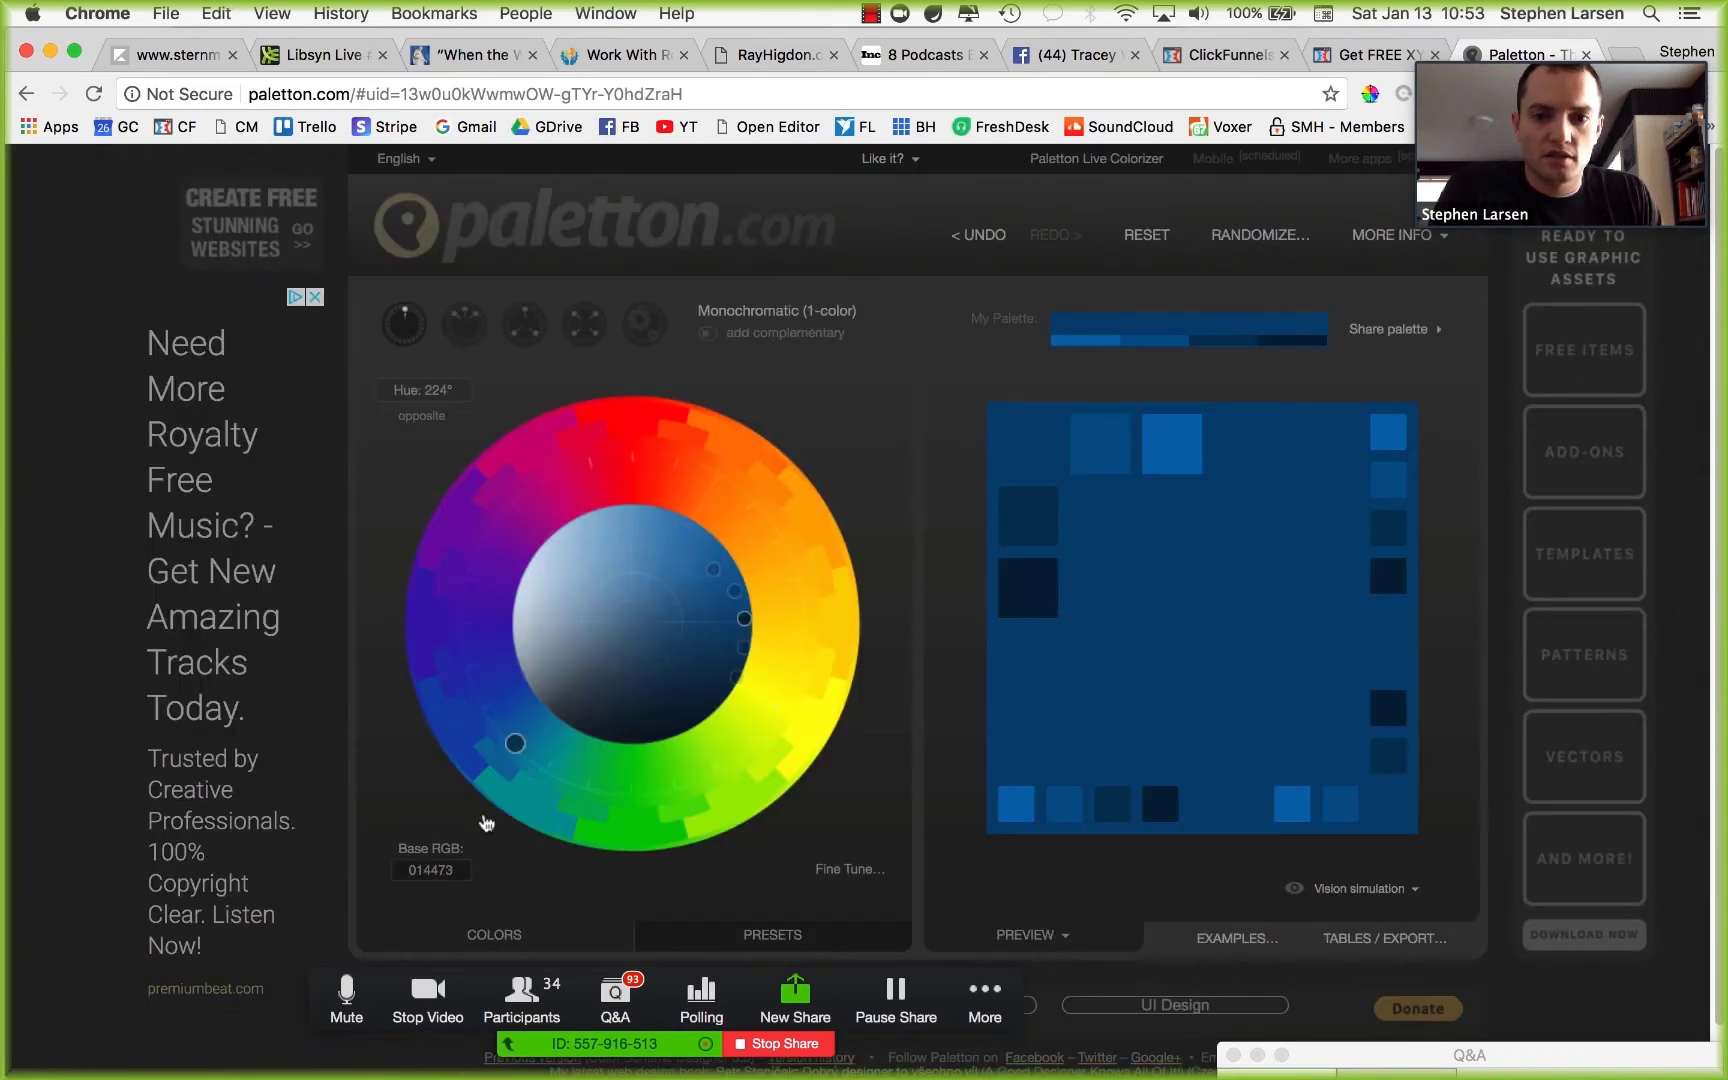
# Rebase the palette on 002037 and inspect the color info of its two darkest shades.
pyautogui.click(420, 869)
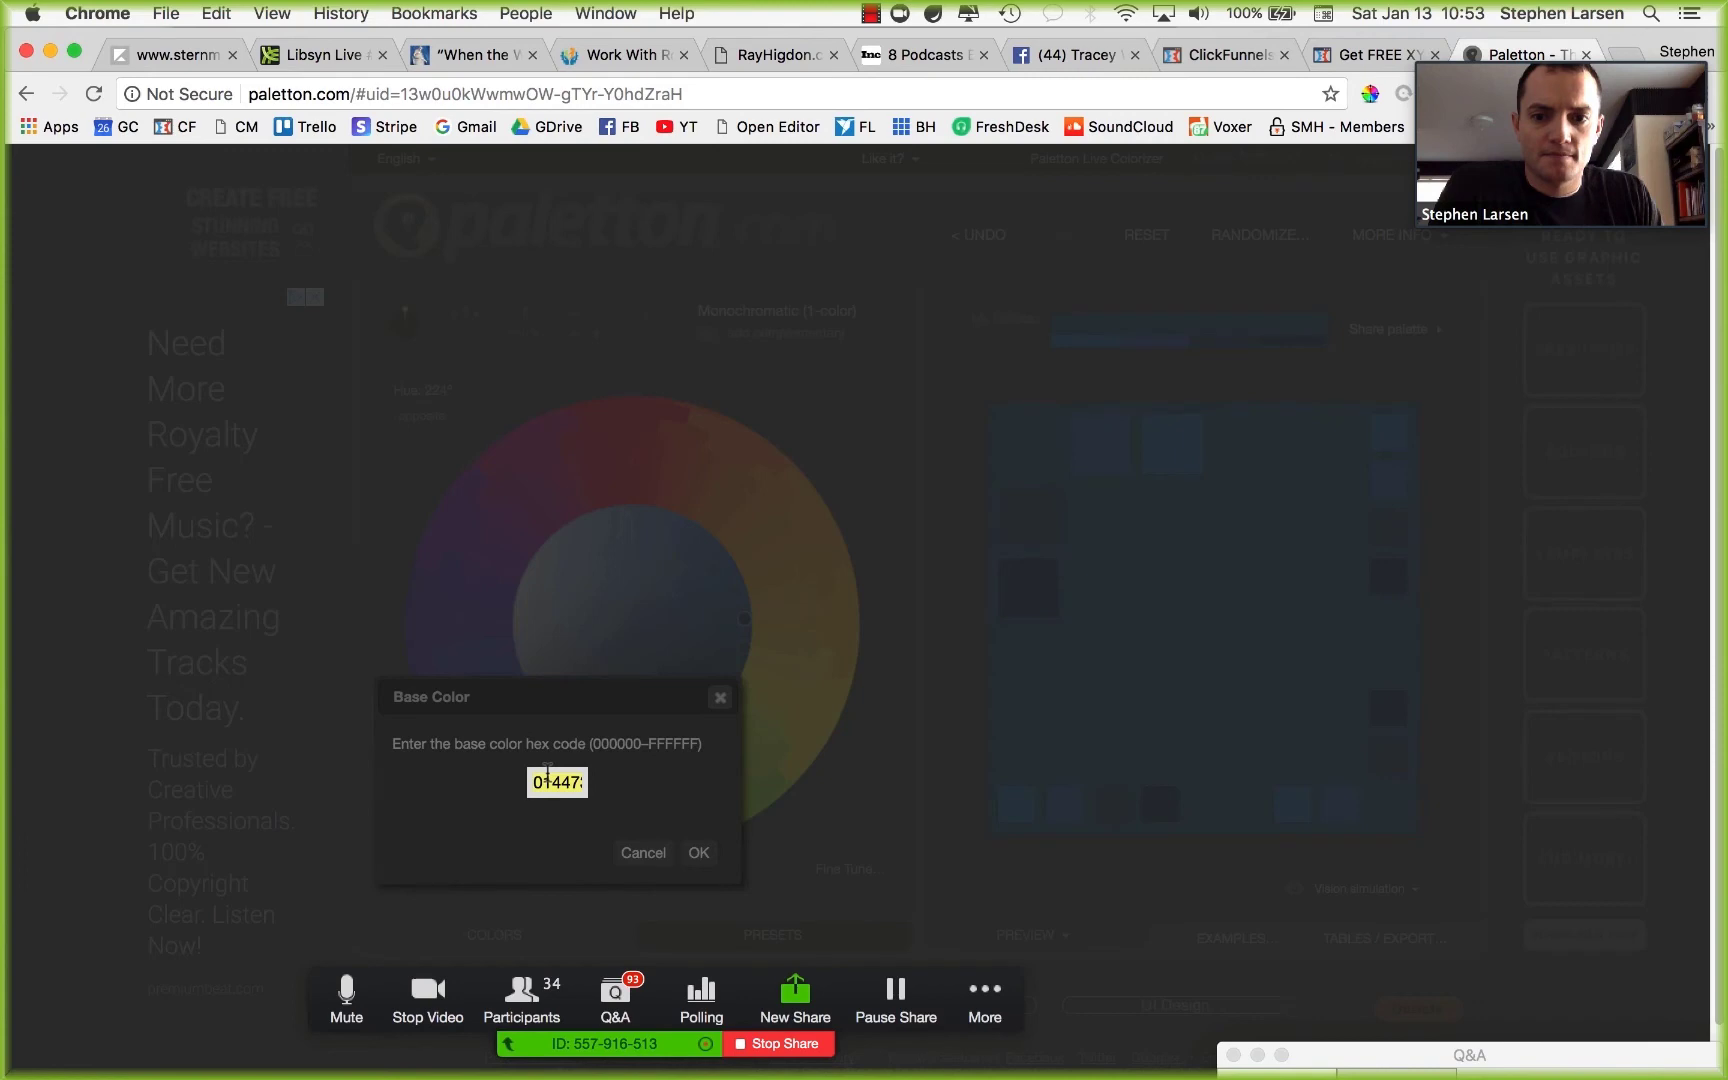
pyautogui.click(700, 853)
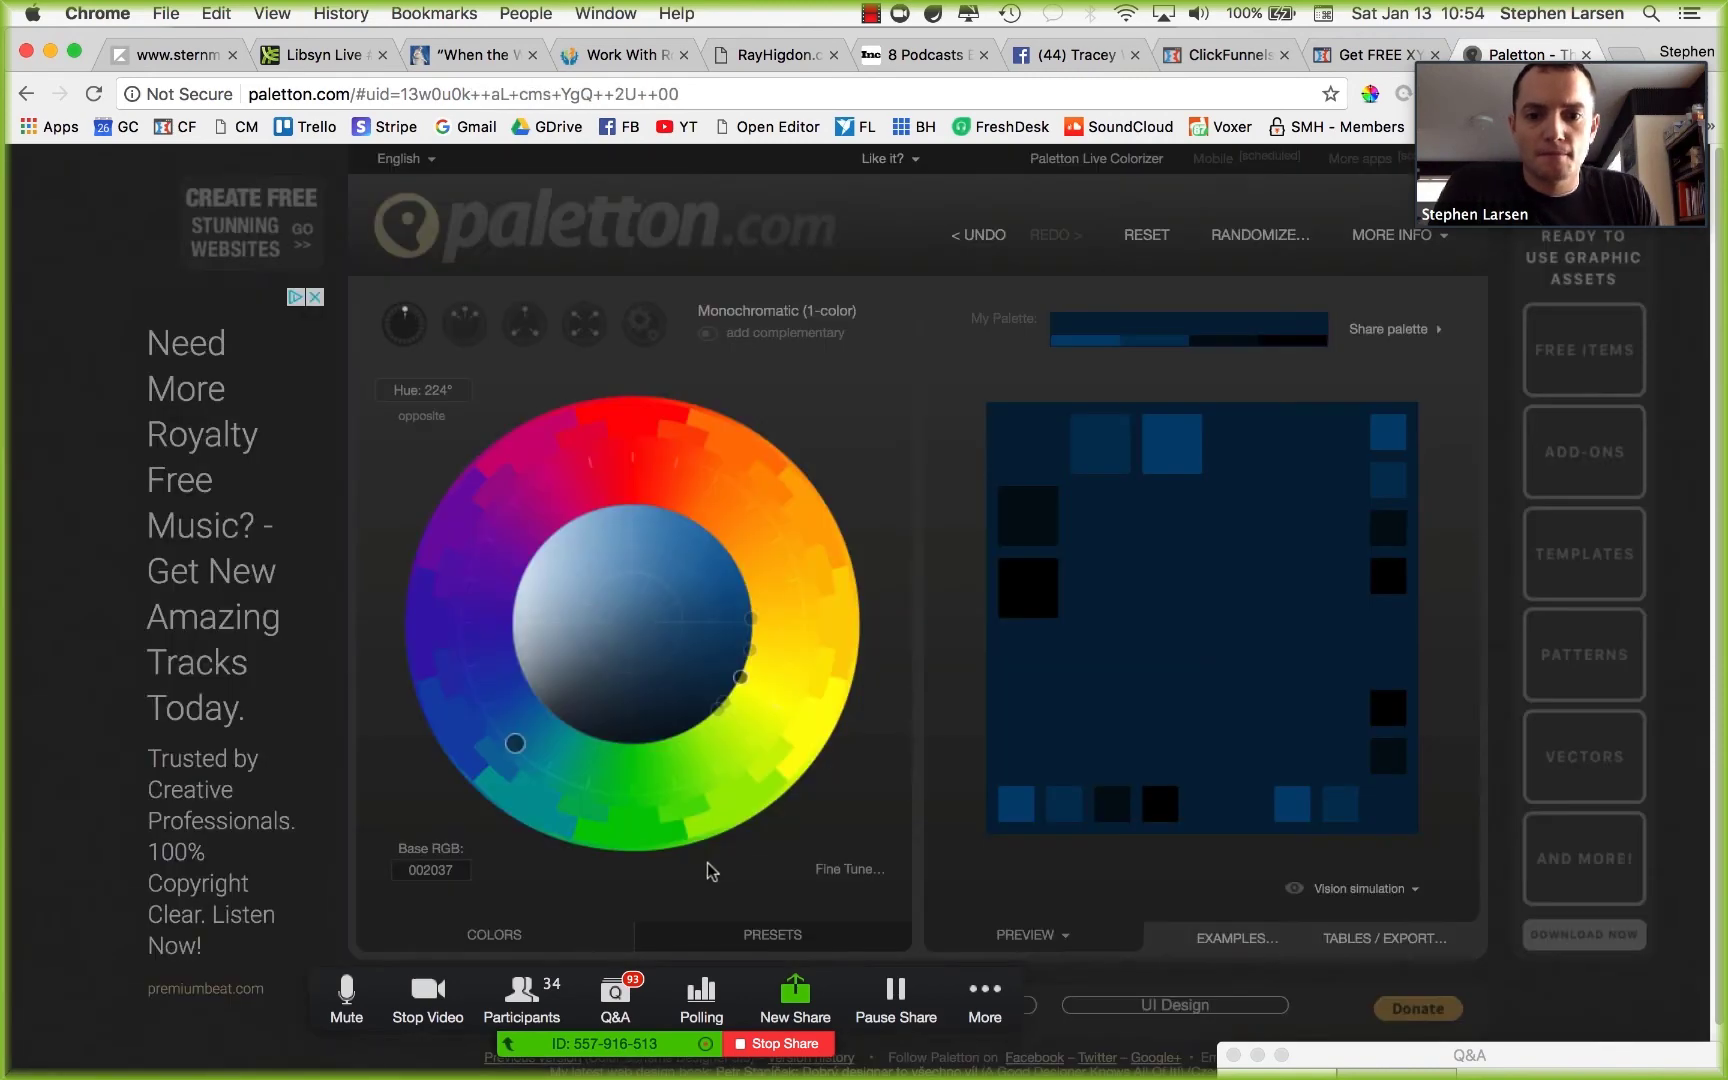
pyautogui.click(1052, 584)
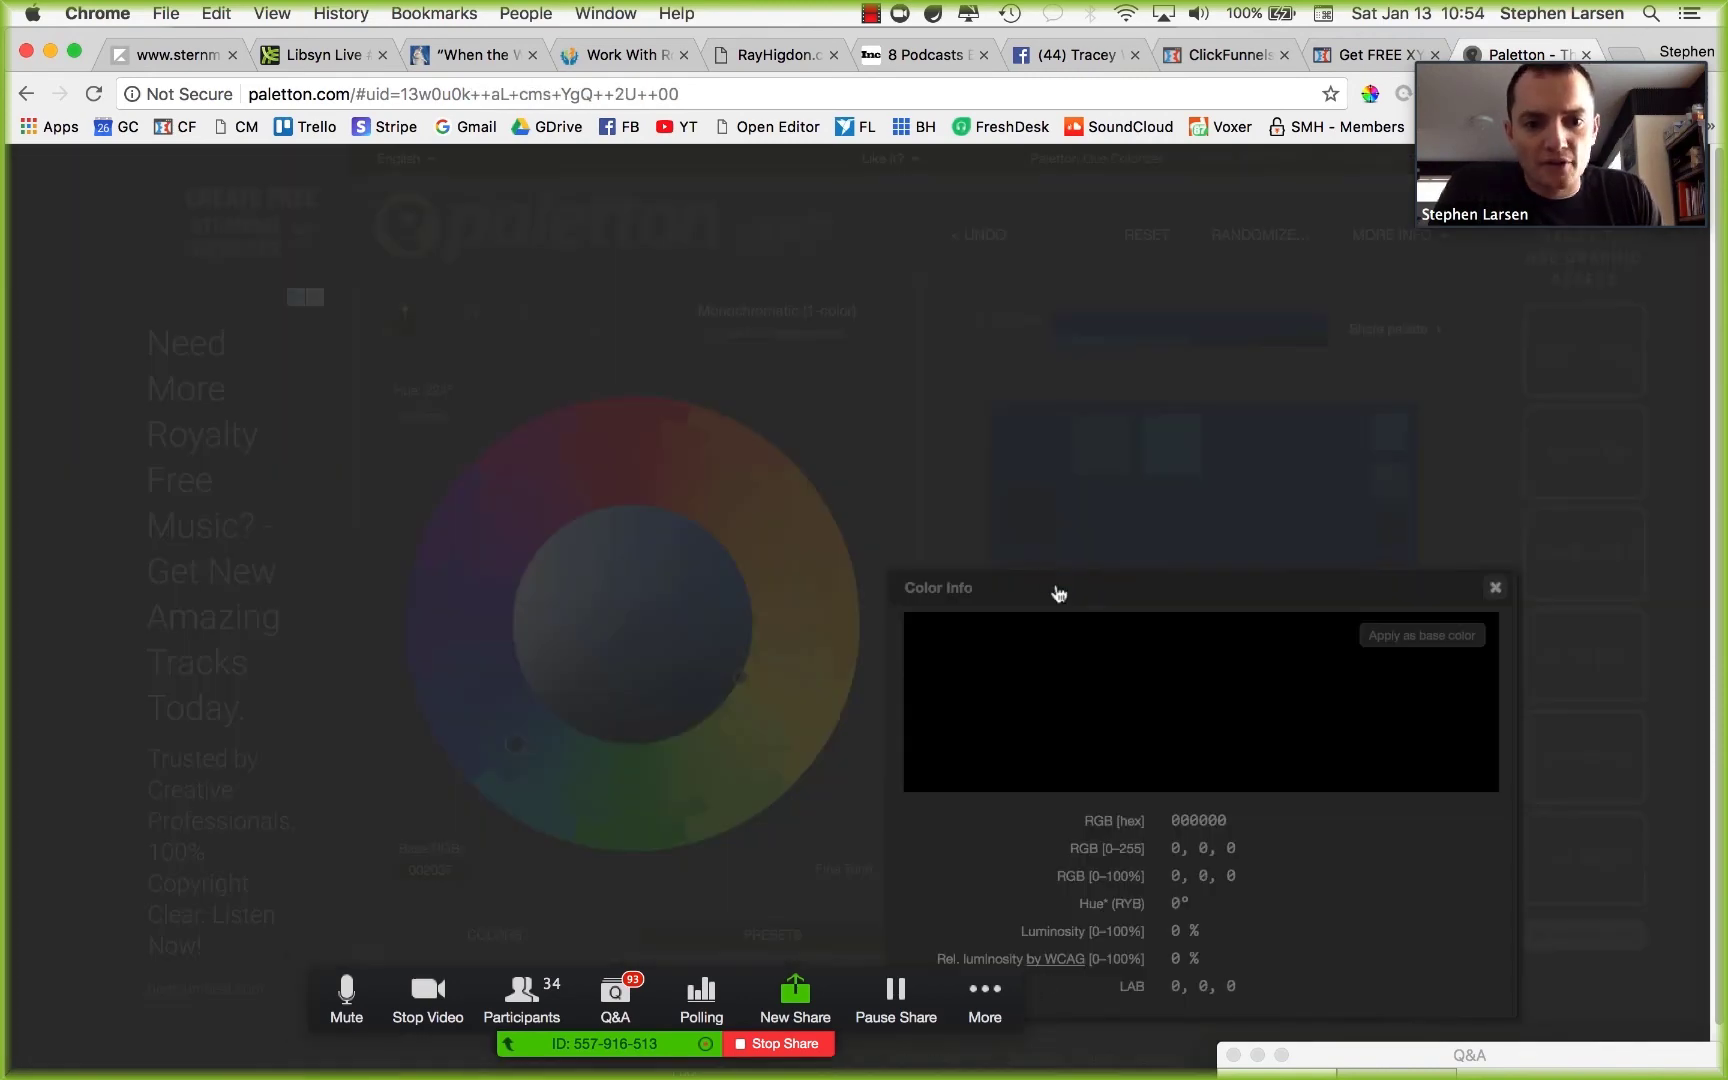
pyautogui.click(1496, 590)
pyautogui.click(1118, 528)
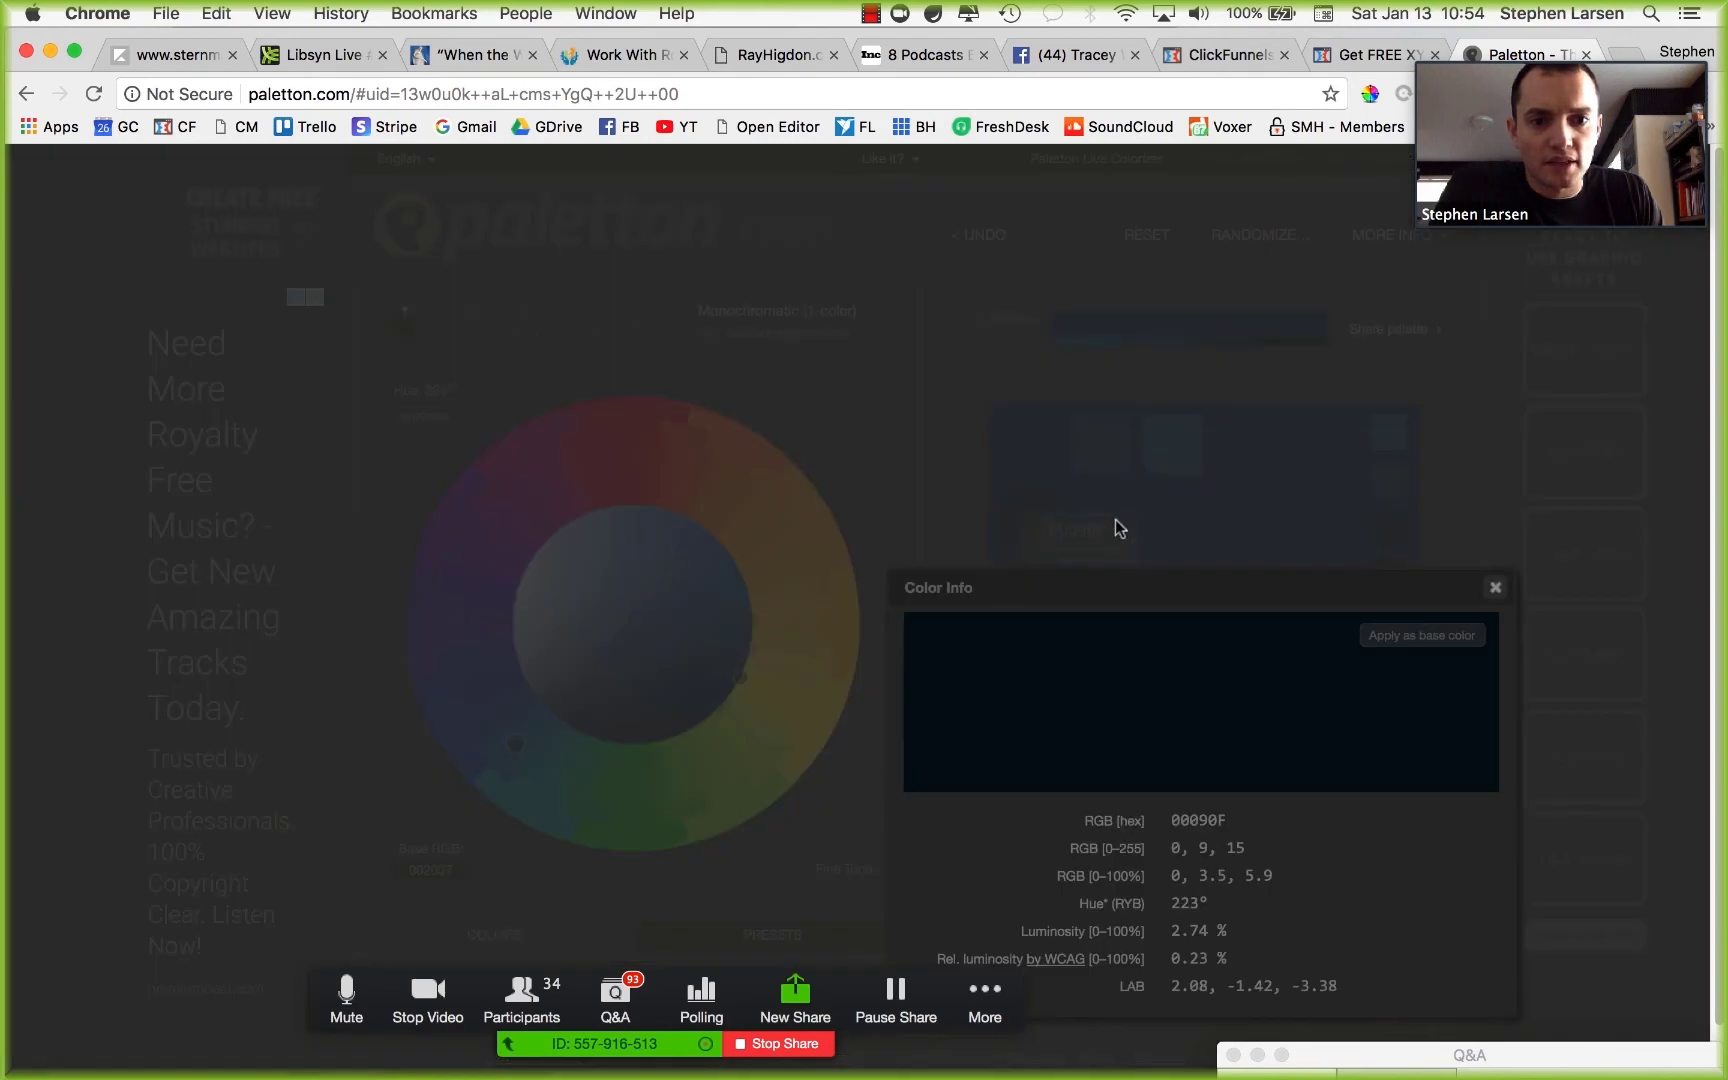
pyautogui.click(1496, 589)
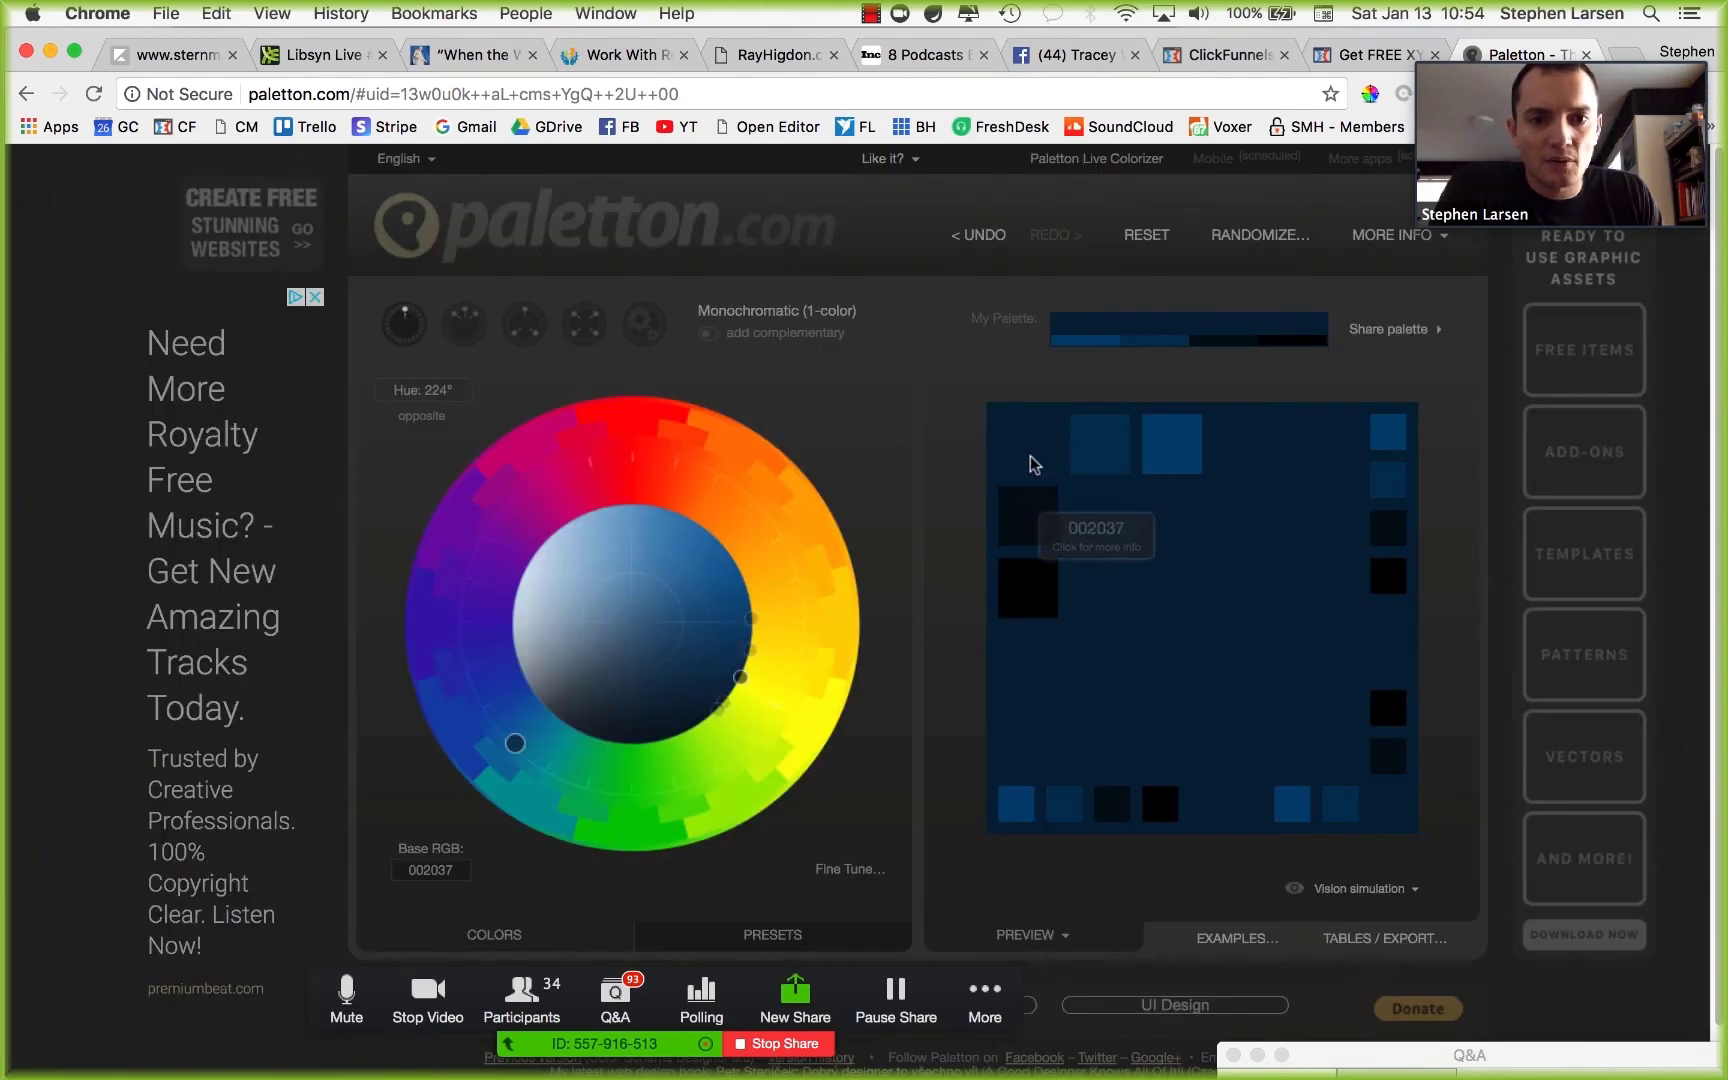
# Switch back to the ClickFunnels editor and try #002037 as the Click to Sign Up button's background before restoring #0174c7.
pyautogui.click(1350, 50)
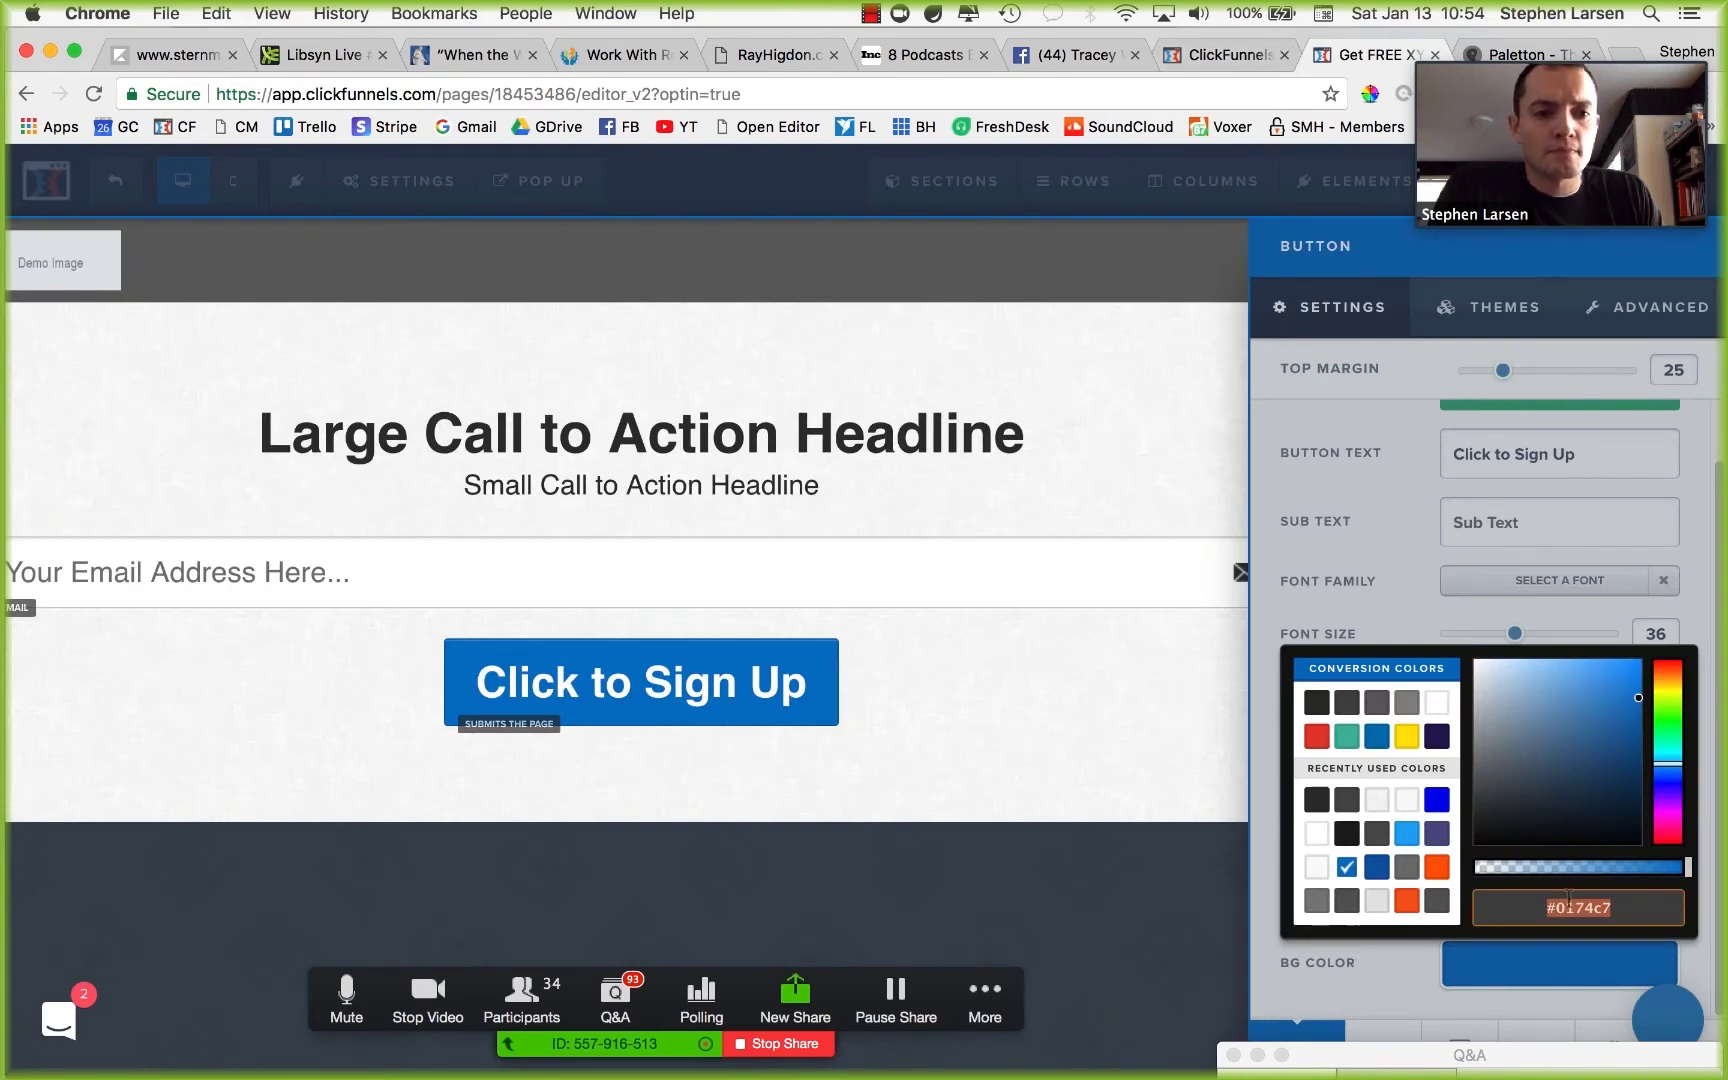
pyautogui.write('#002037')
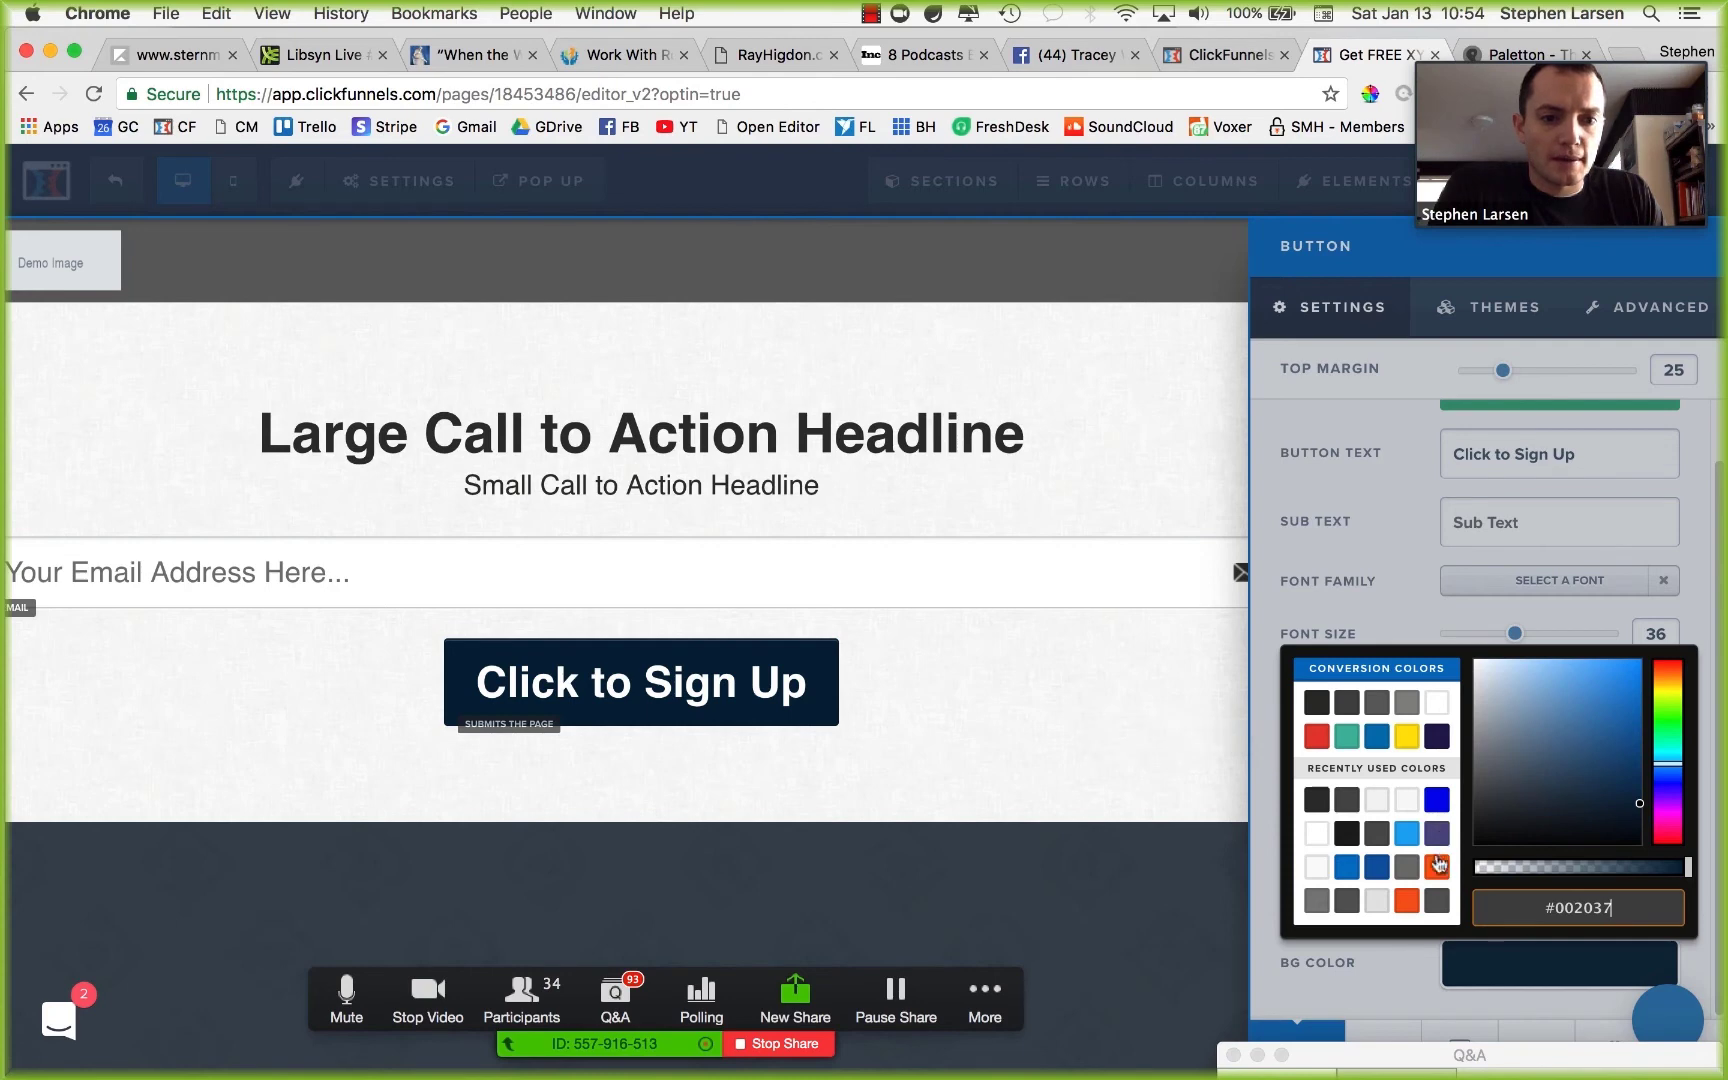
pyautogui.click(1379, 874)
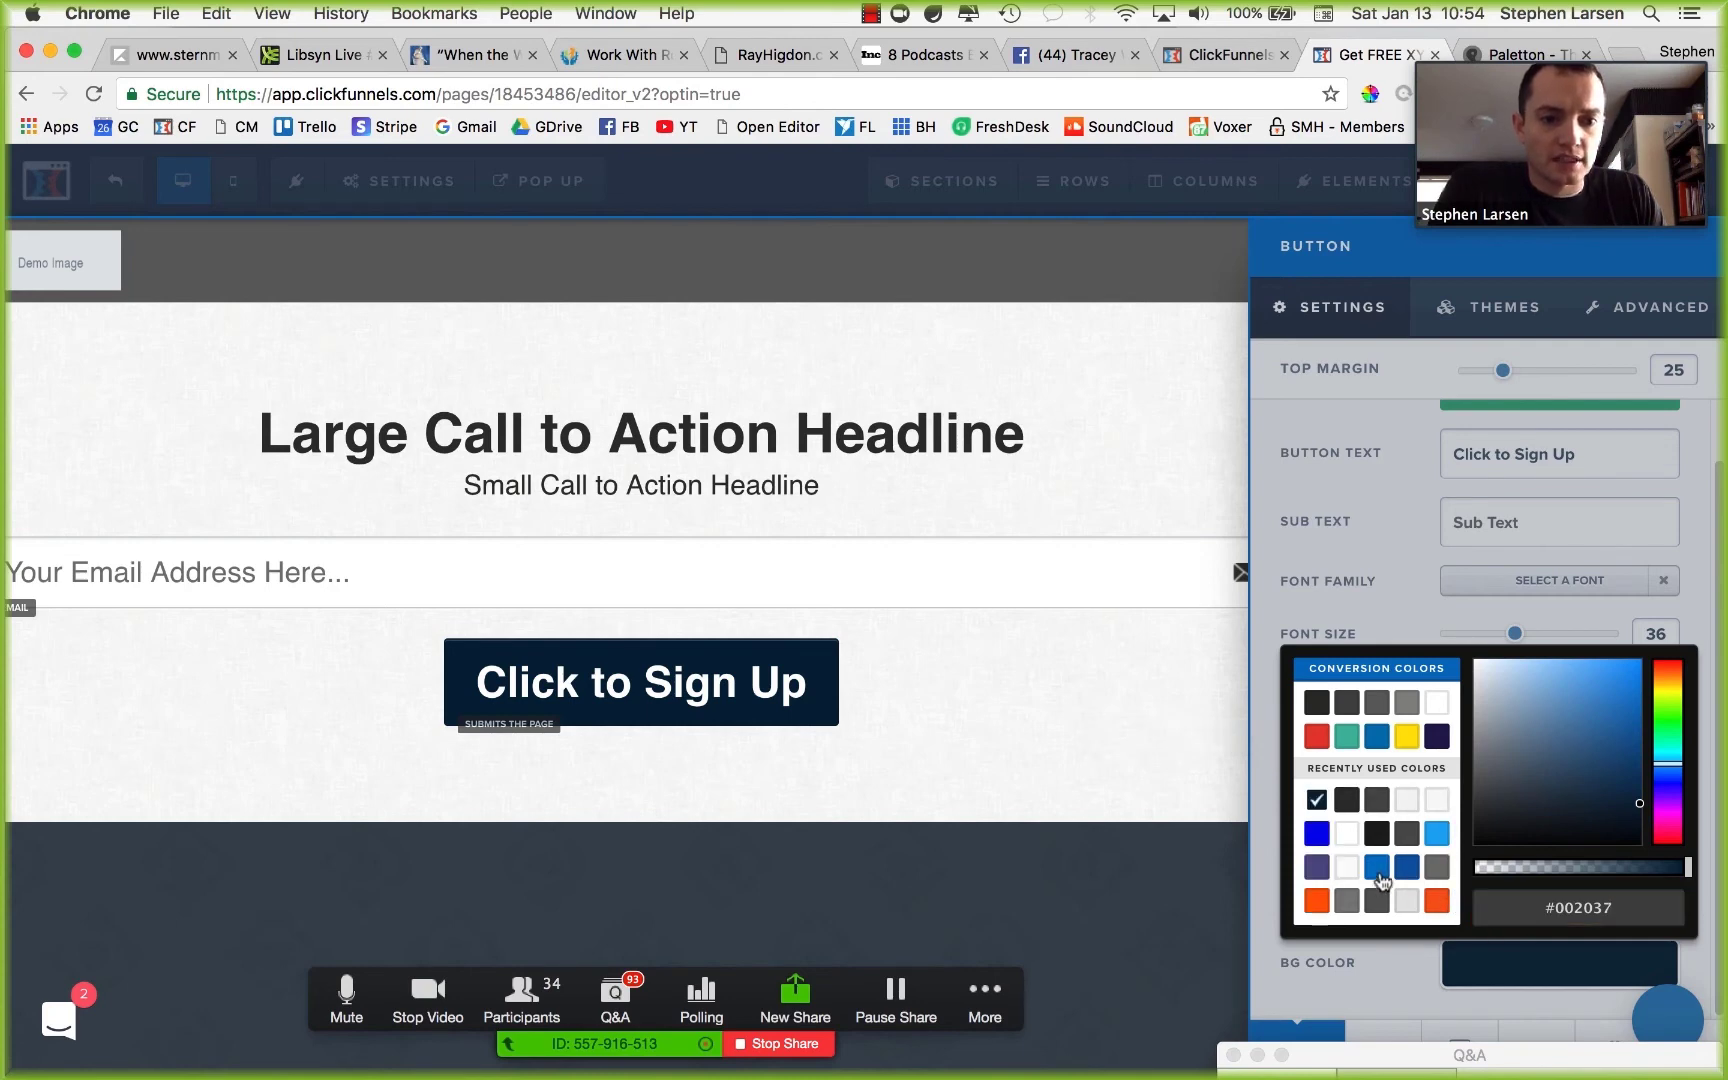
pyautogui.click(1378, 868)
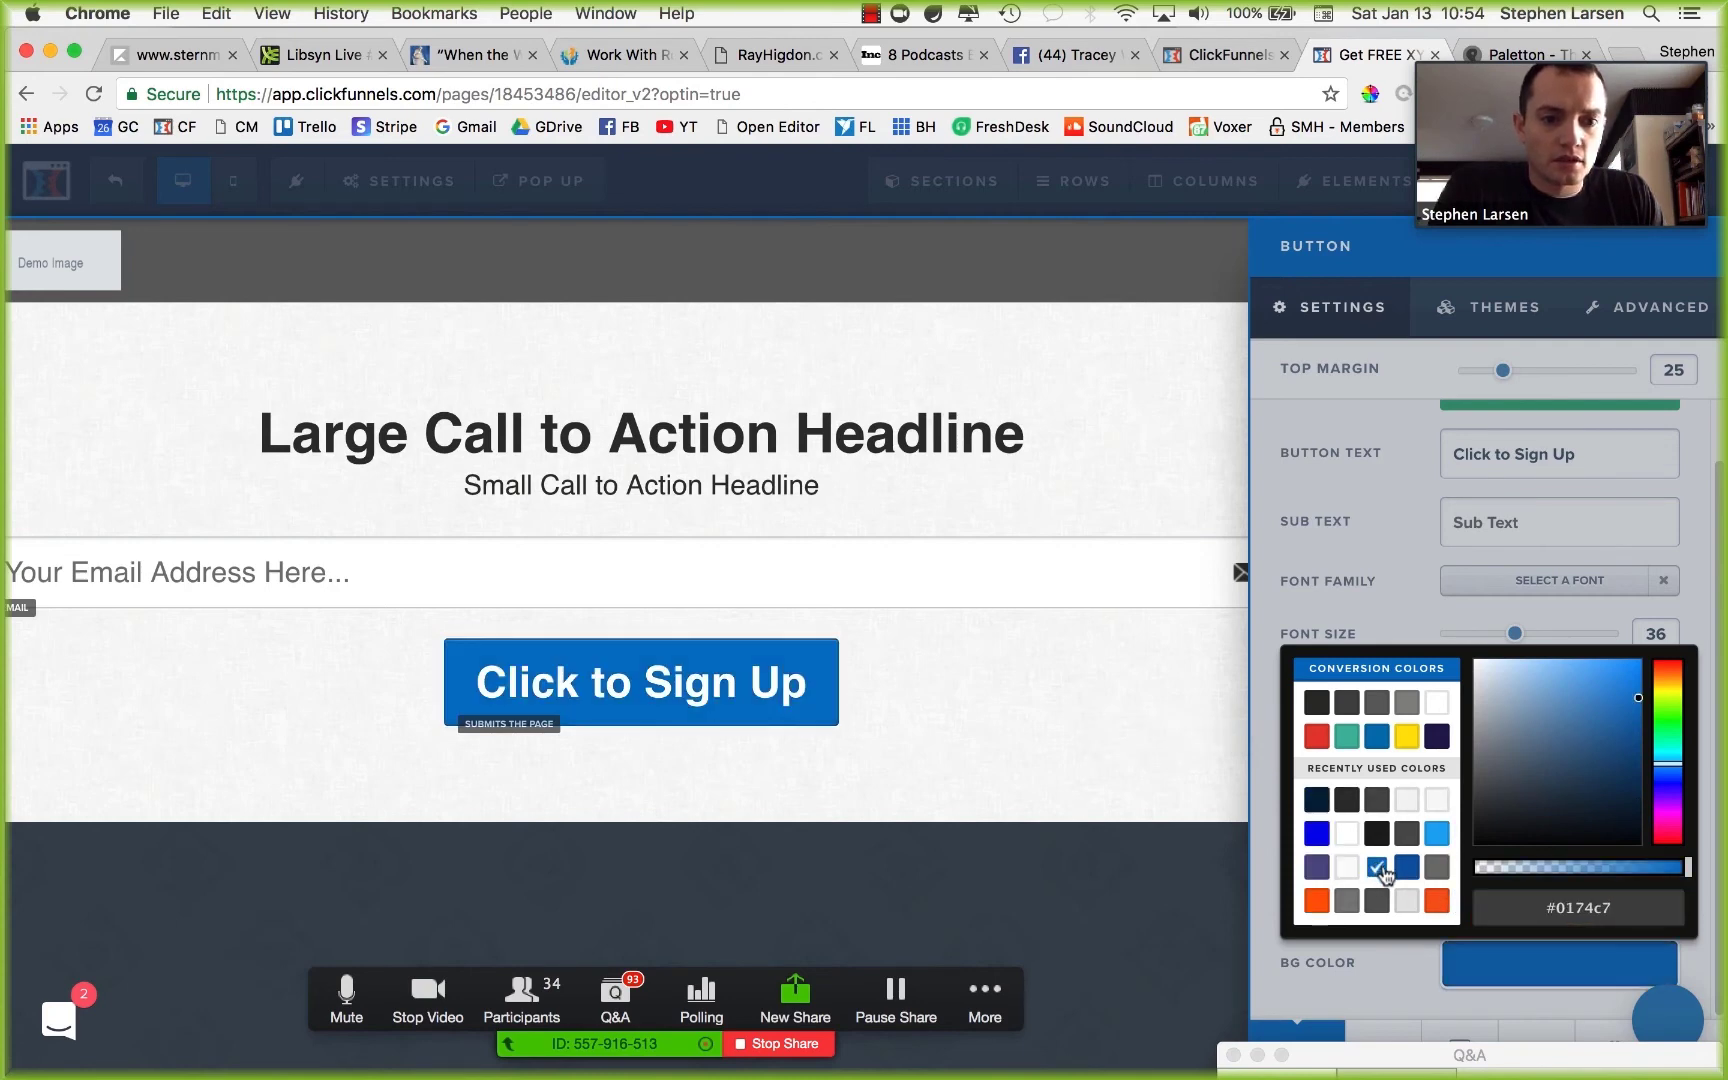
pyautogui.click(802, 668)
# Set the background color of the demo image's section to #002037.
pyautogui.click(1682, 244)
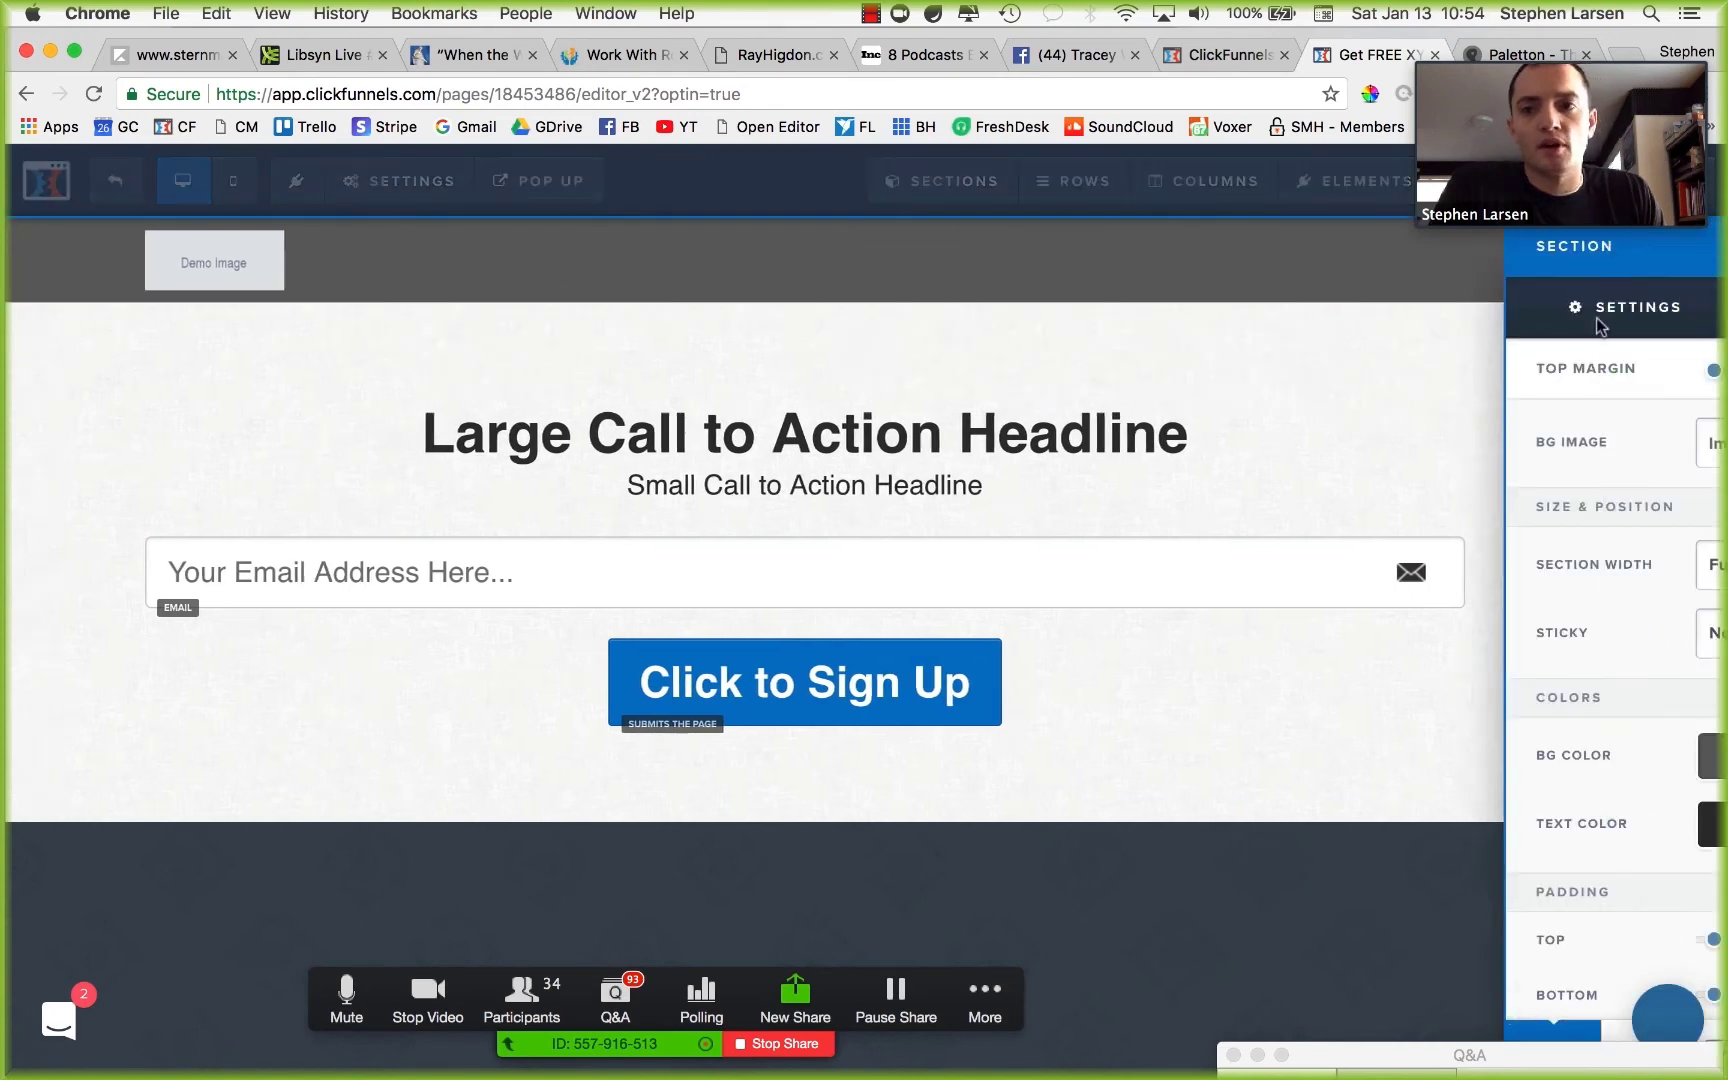
pyautogui.click(1565, 778)
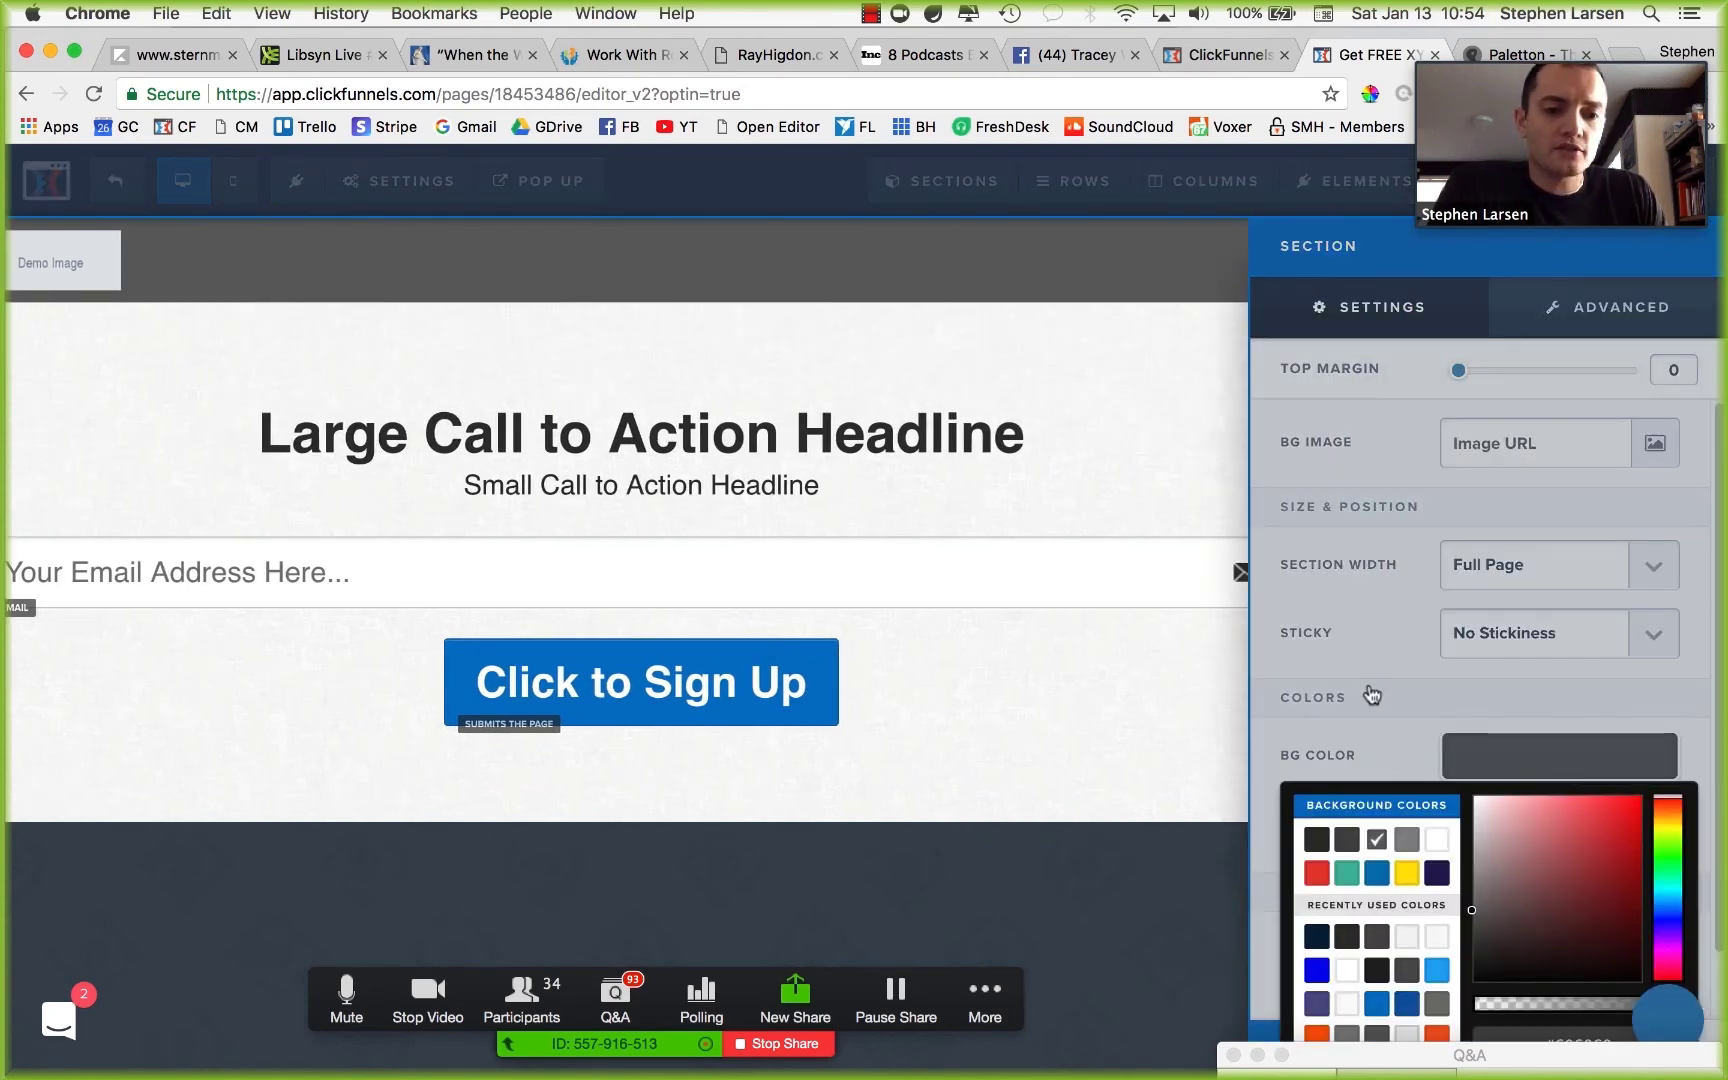
pyautogui.click(1552, 1042)
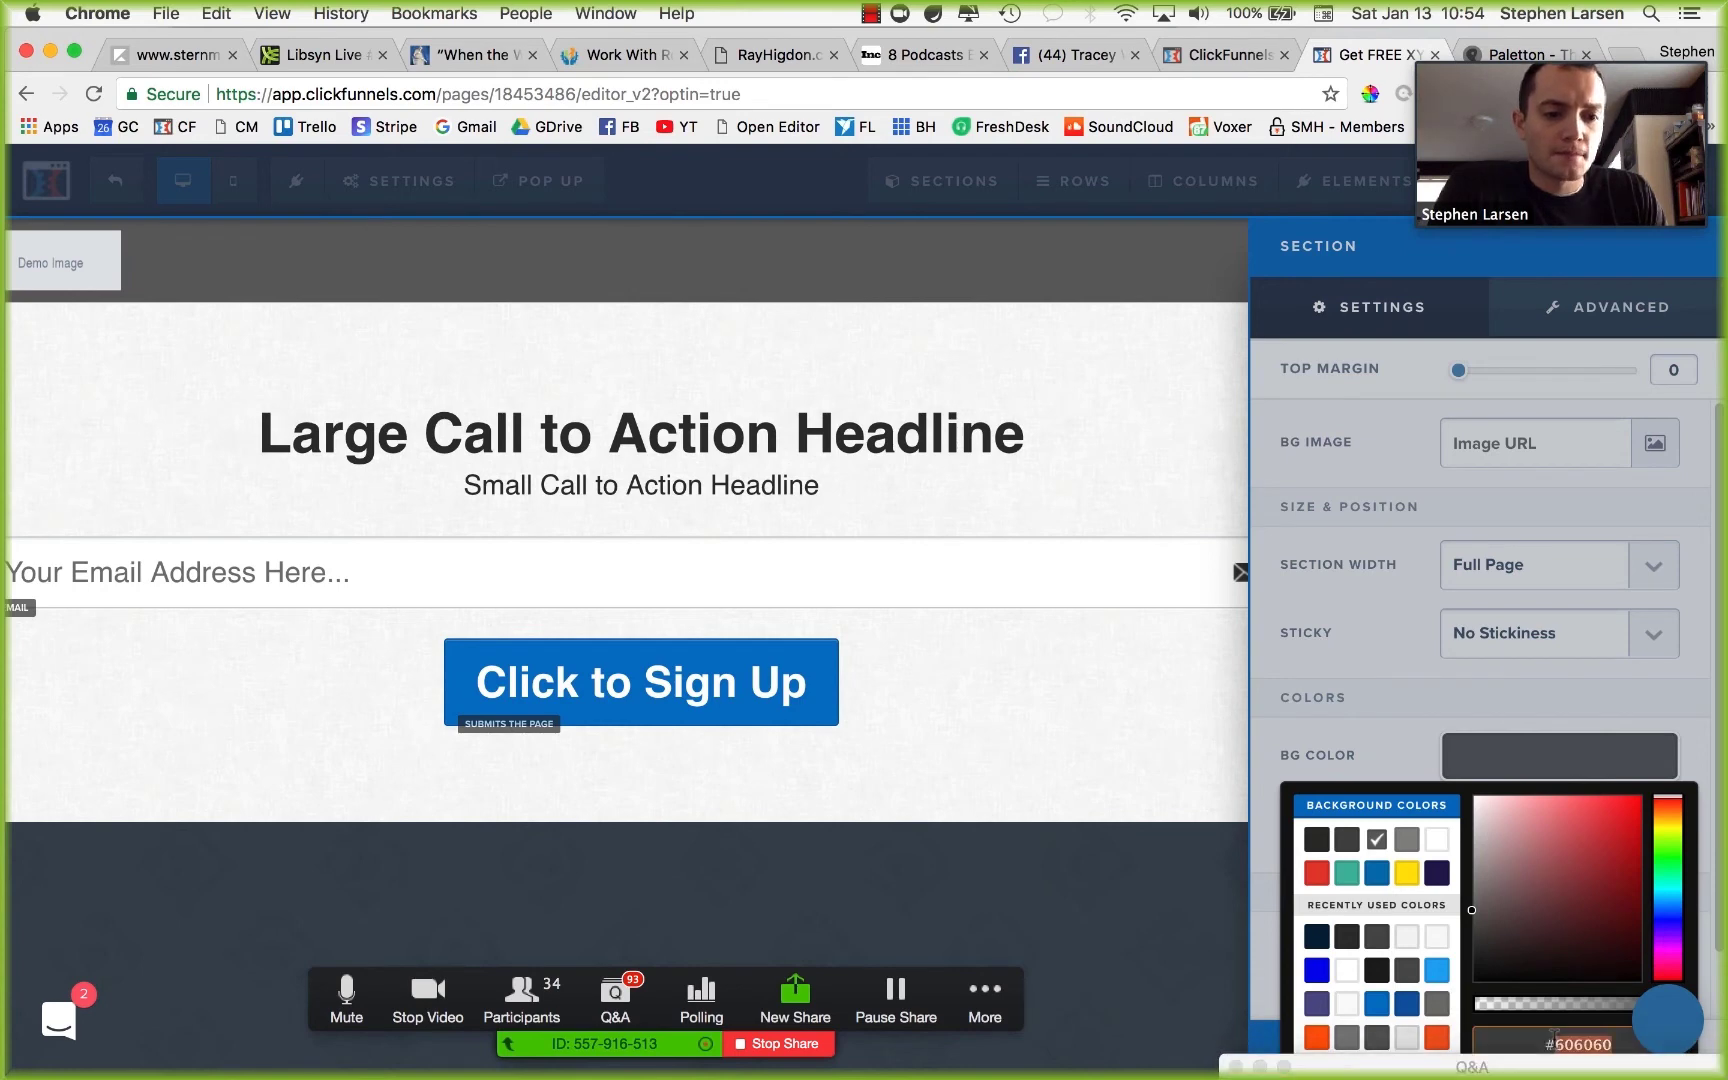
pyautogui.write('#002037')
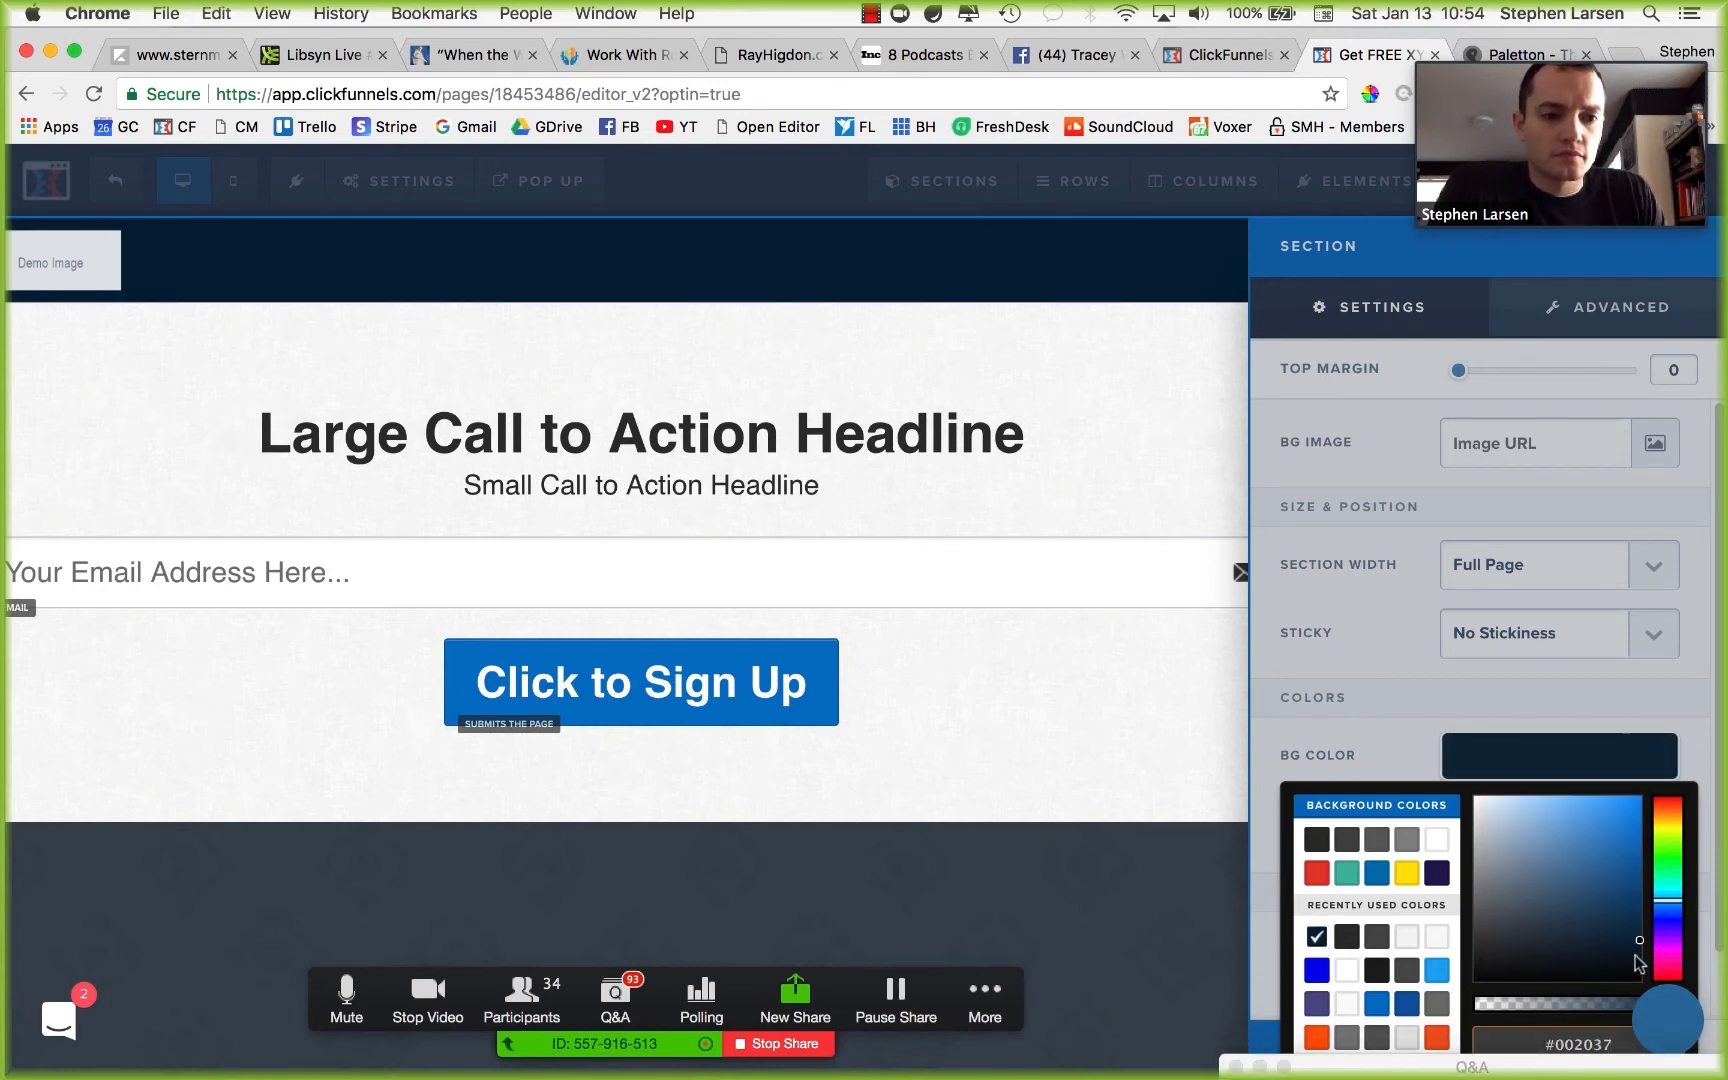
# Desaturate the demo image section's background color to a dark charcoal, #212629.
pyautogui.moveTo(1645, 946)
pyautogui.mouseDown()
pyautogui.moveTo(1451, 964)
pyautogui.moveTo(1500, 960)
pyautogui.mouseUp()
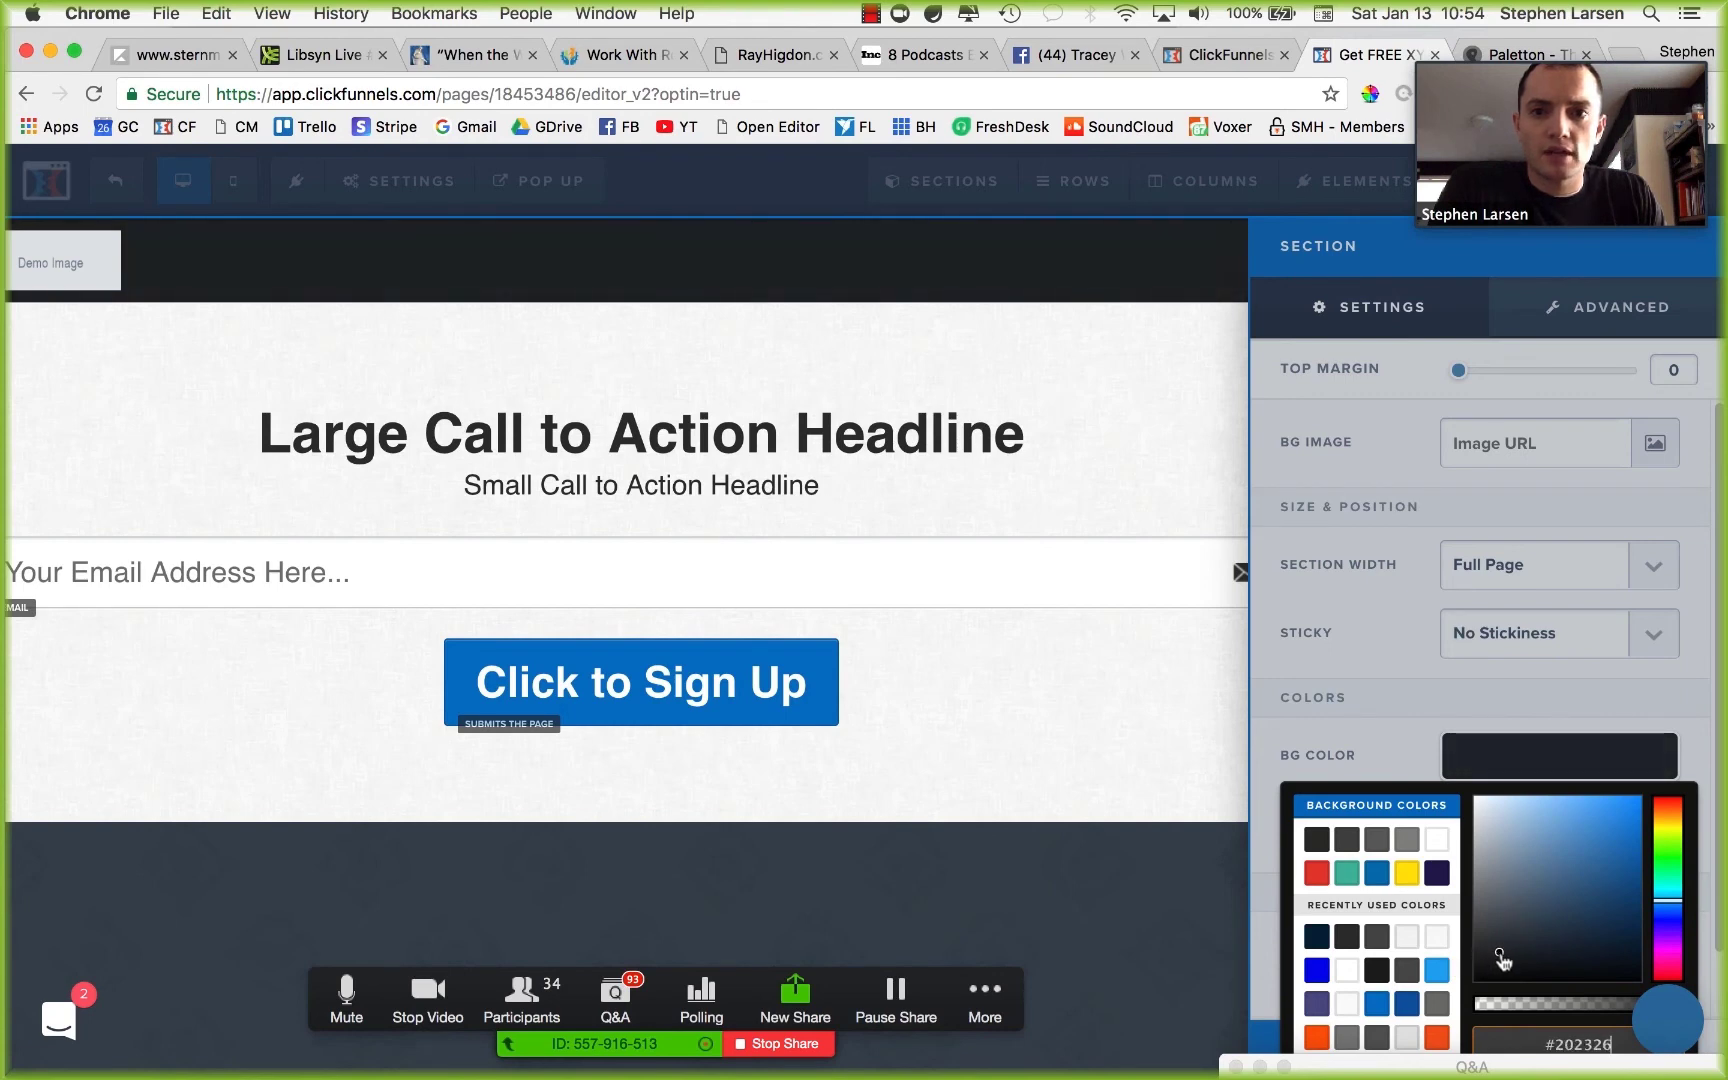
pyautogui.moveTo(1503, 961); pyautogui.dragTo(1507, 958)
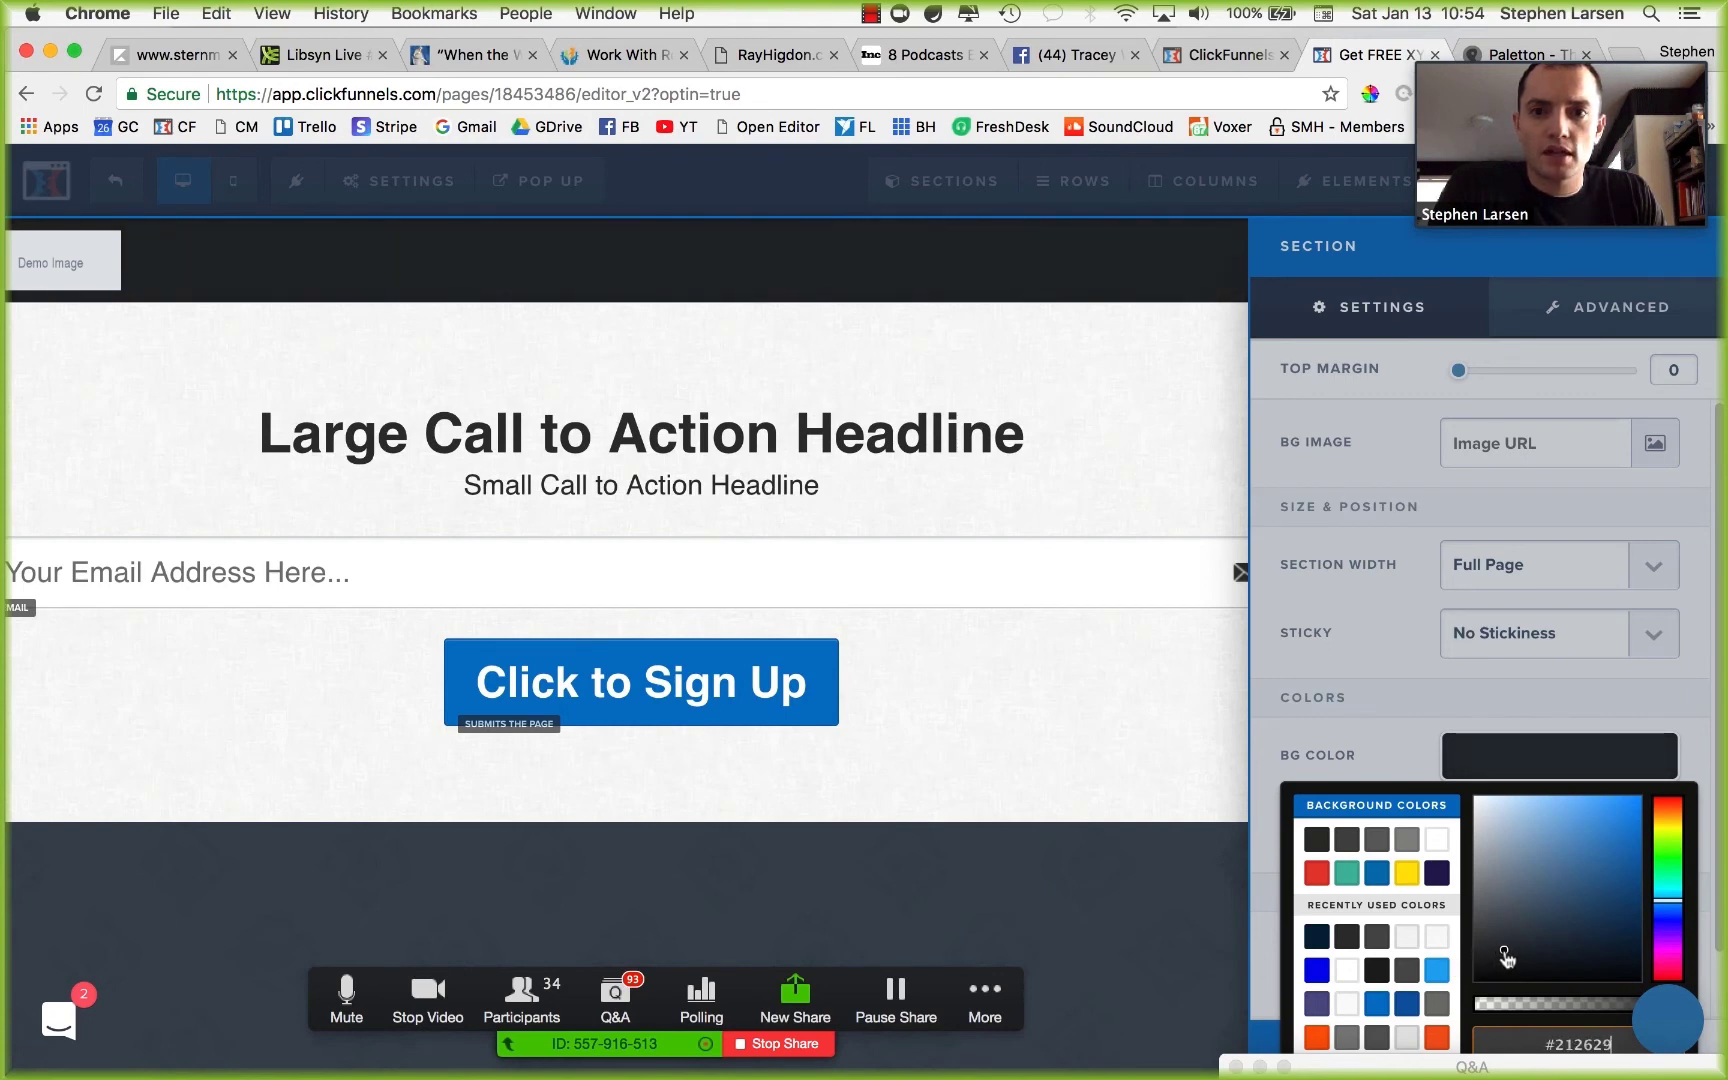
pyautogui.click(1056, 494)
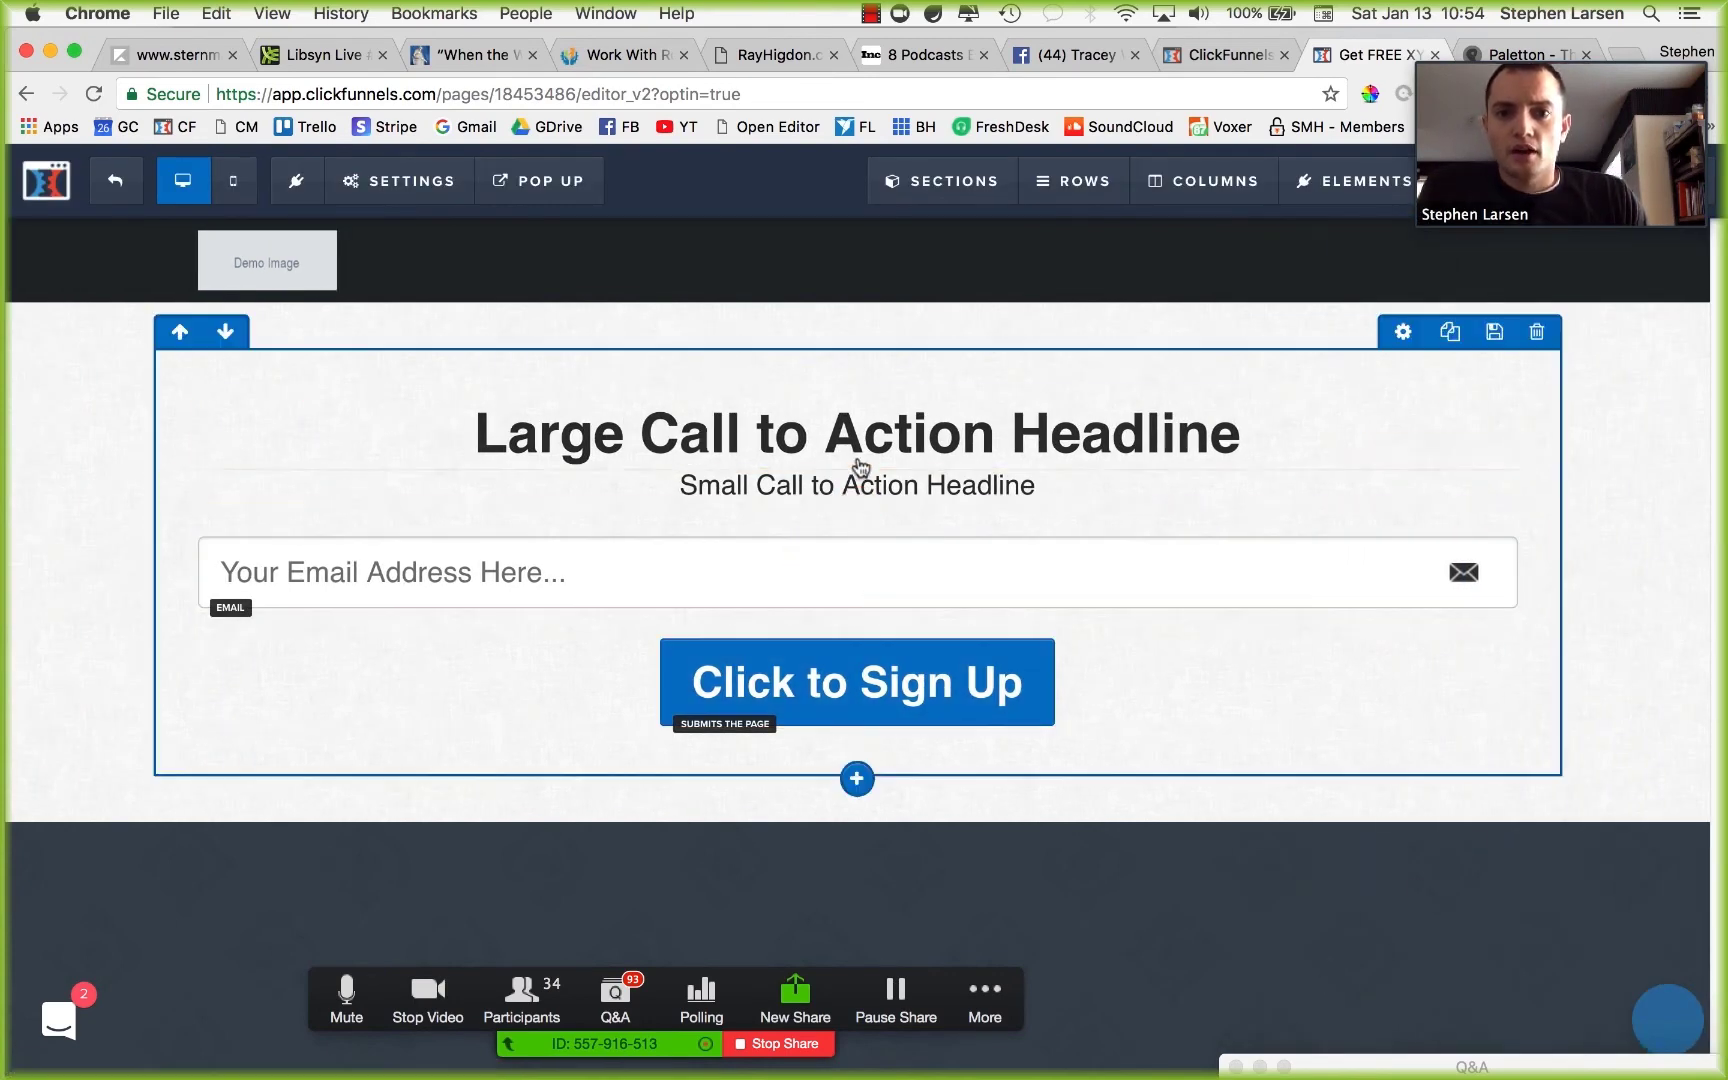
# Add a video element directly below the small headline and reduce the empty space above the large headline.
pyautogui.click(858, 507)
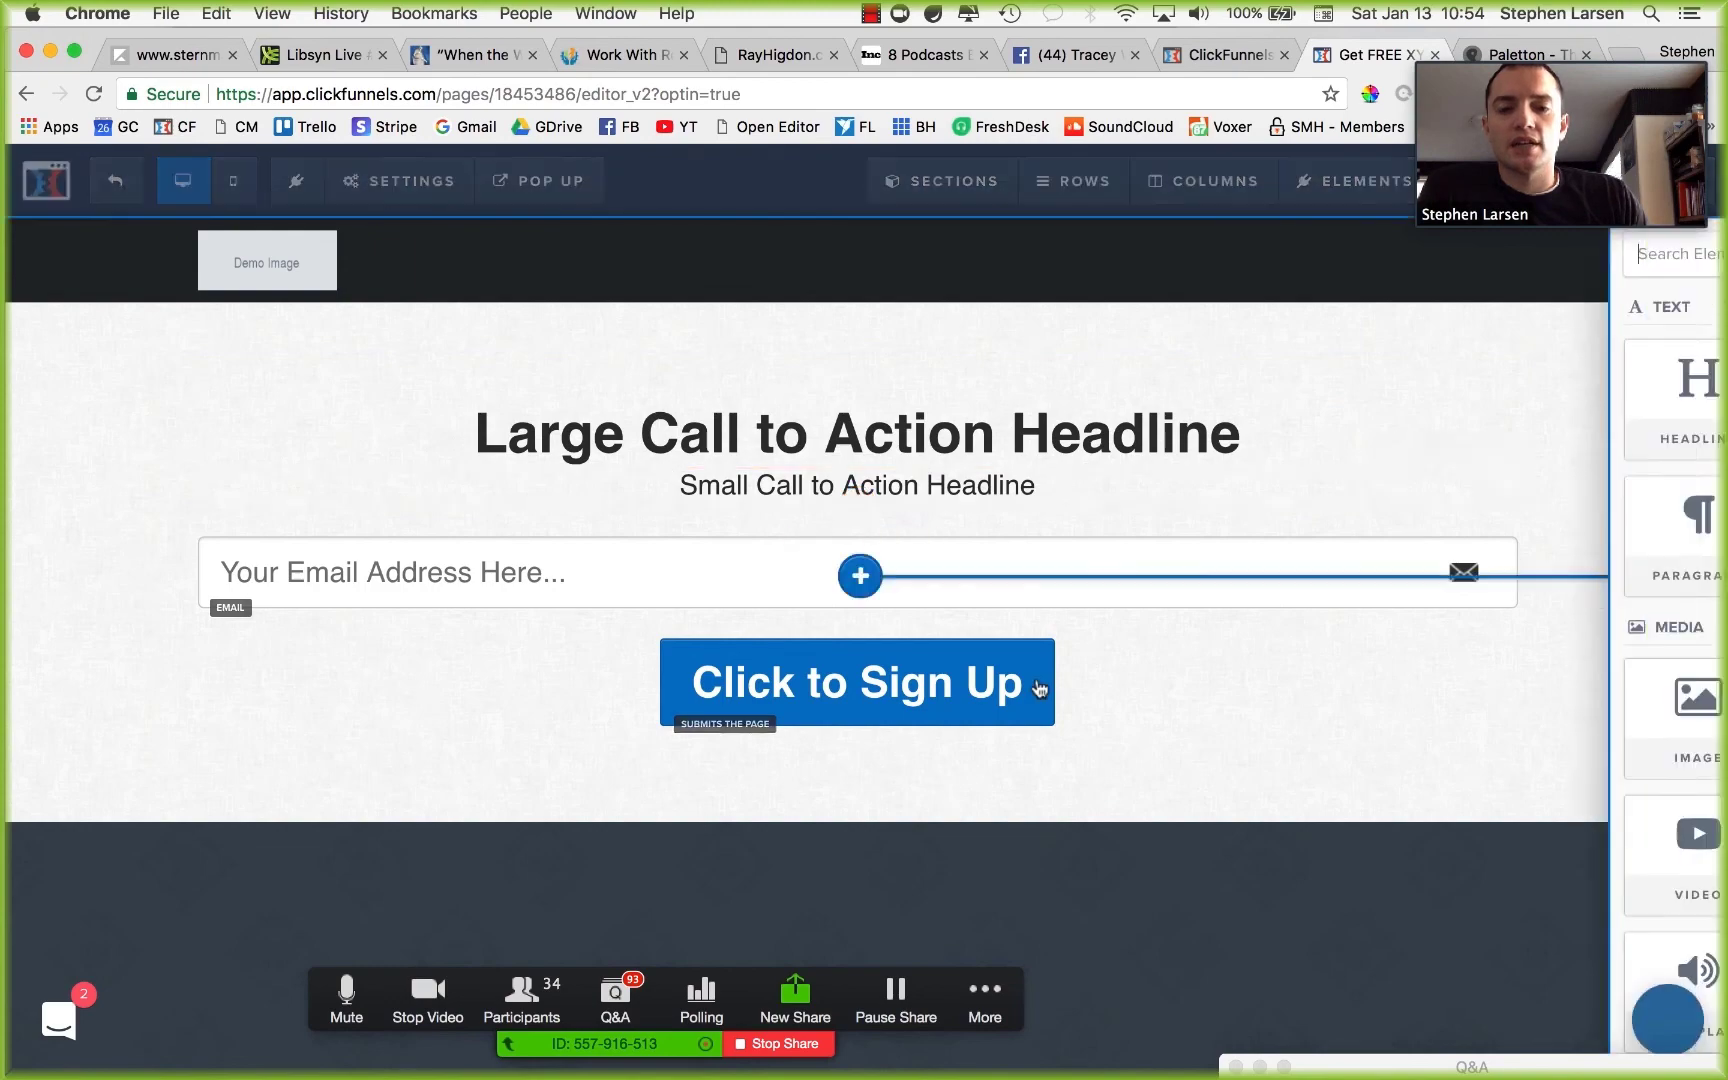
pyautogui.click(1326, 874)
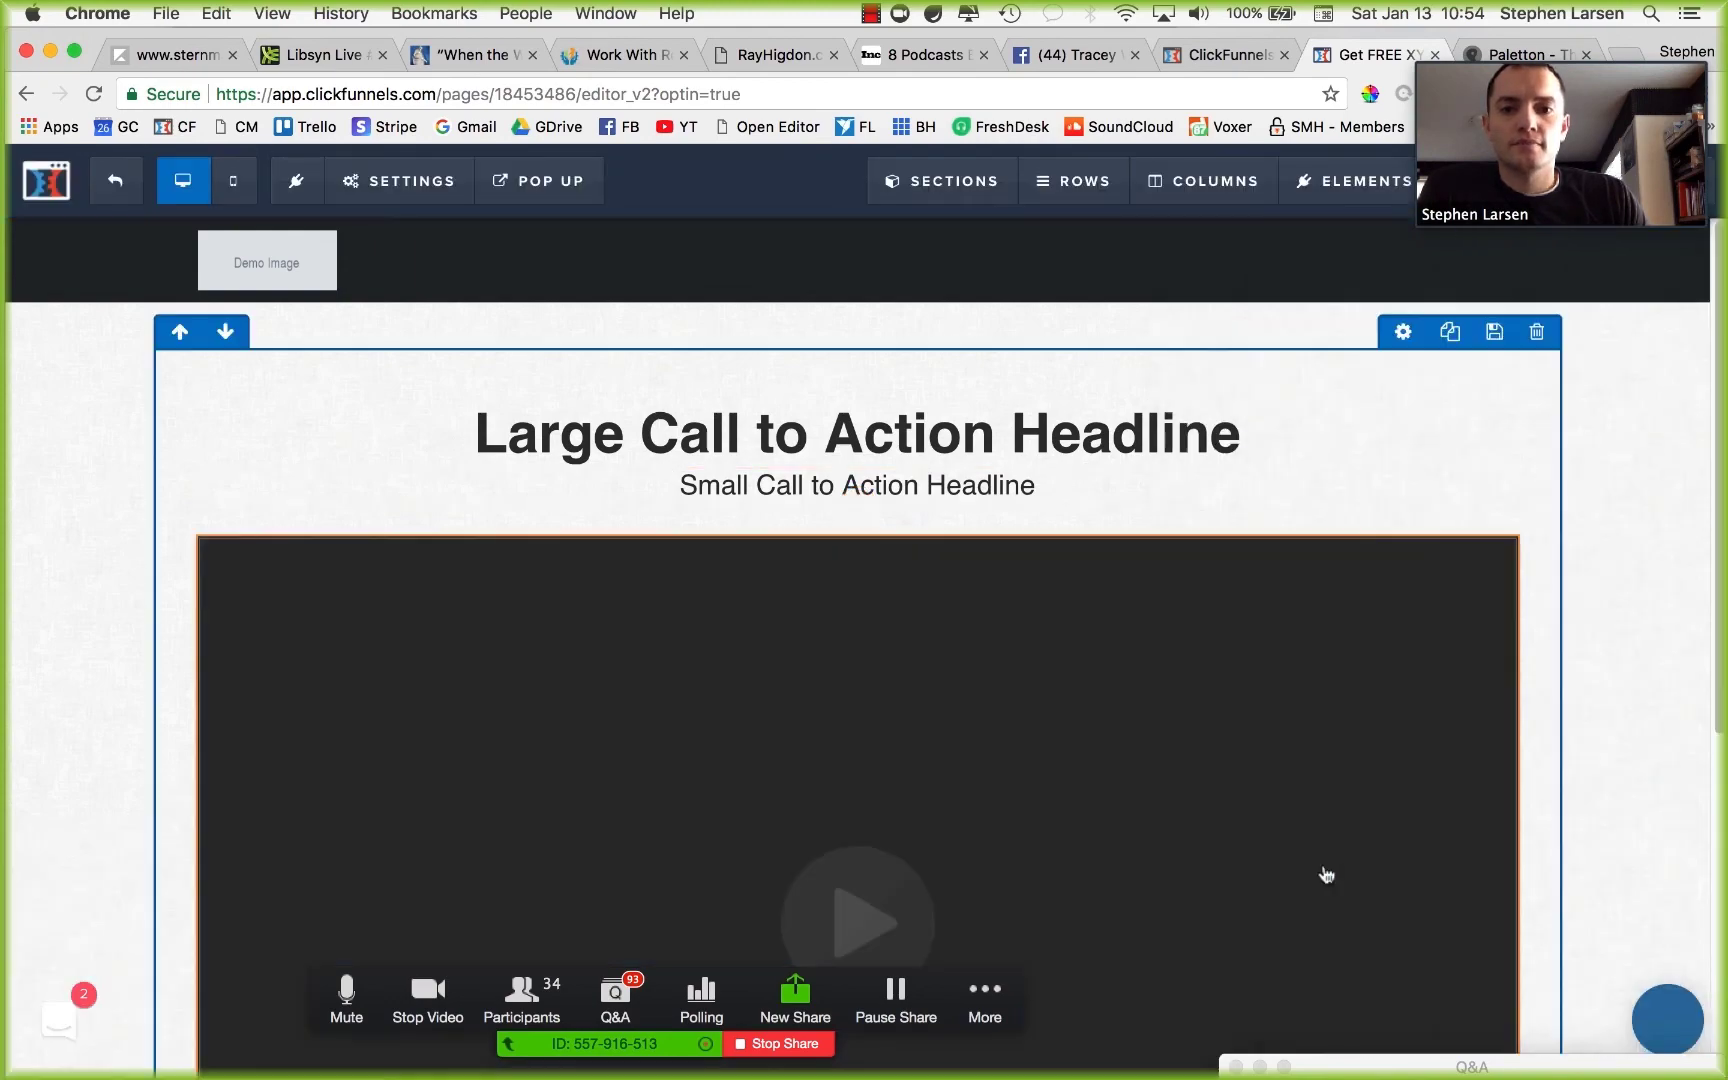
pyautogui.click(1685, 320)
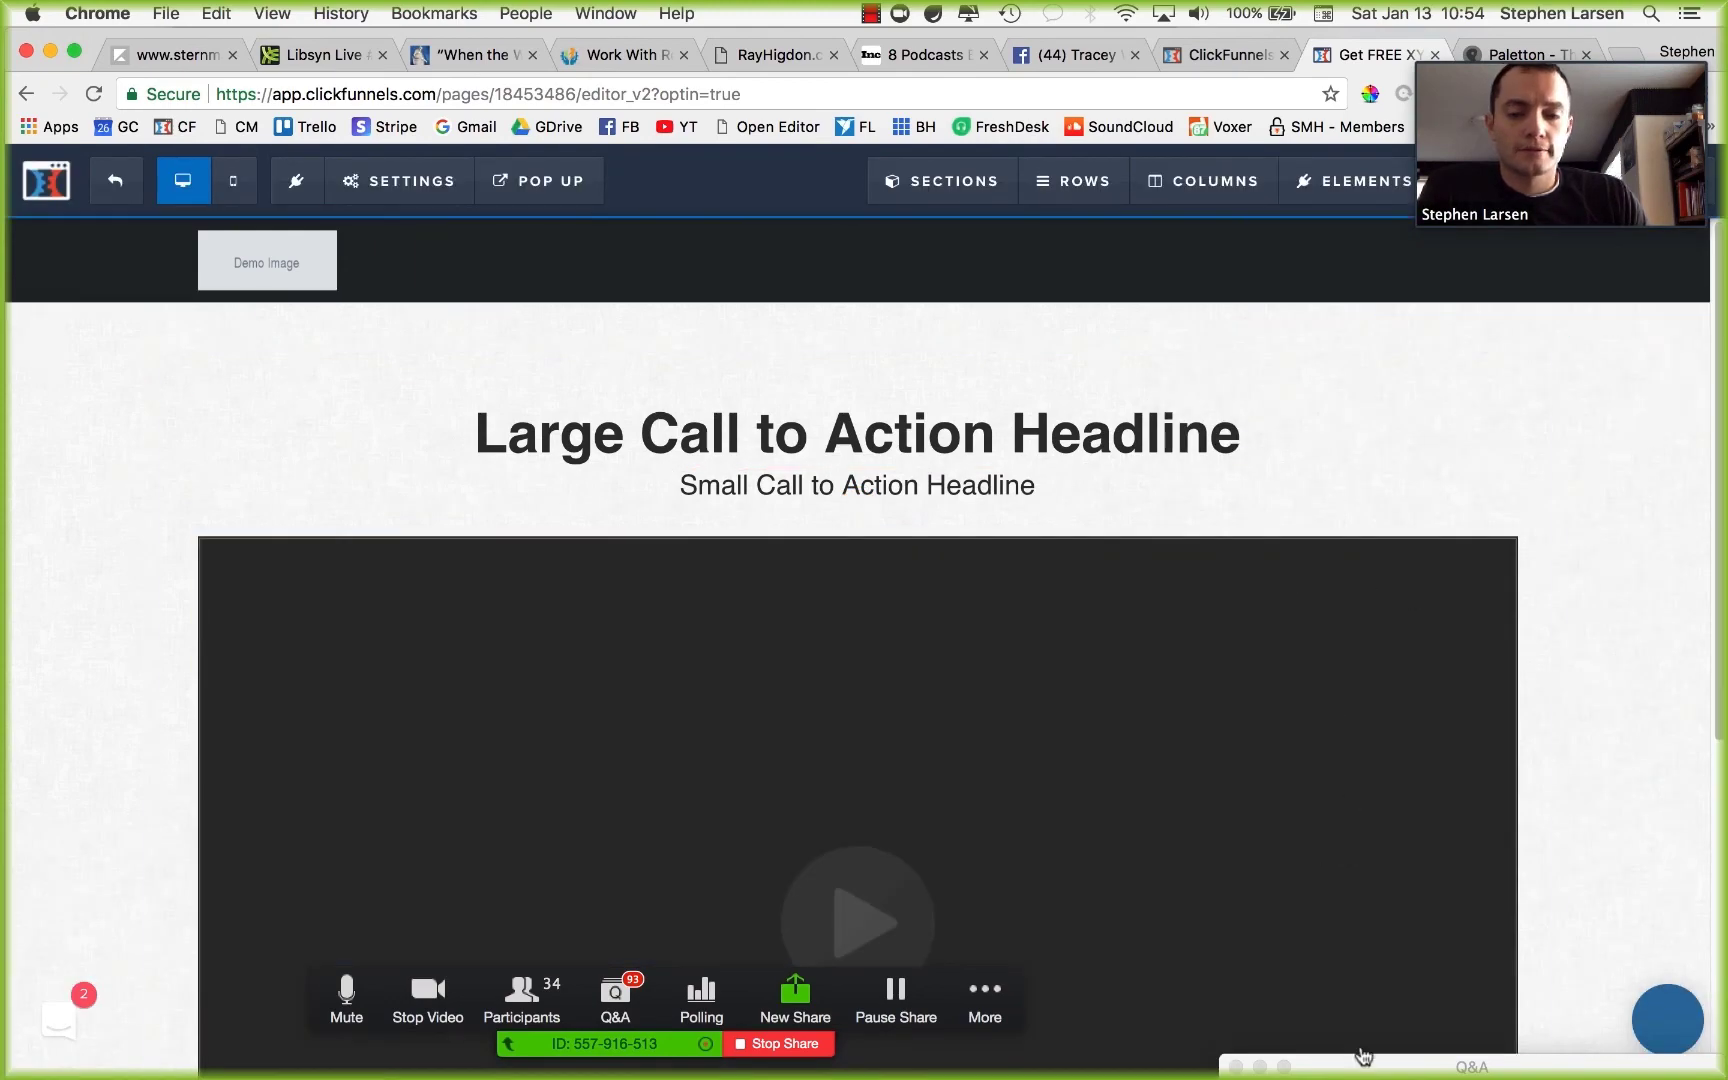
# Enlarge the large headline's font until it nearly fills the column width, and set its line height to 1em.
pyautogui.click(684, 561)
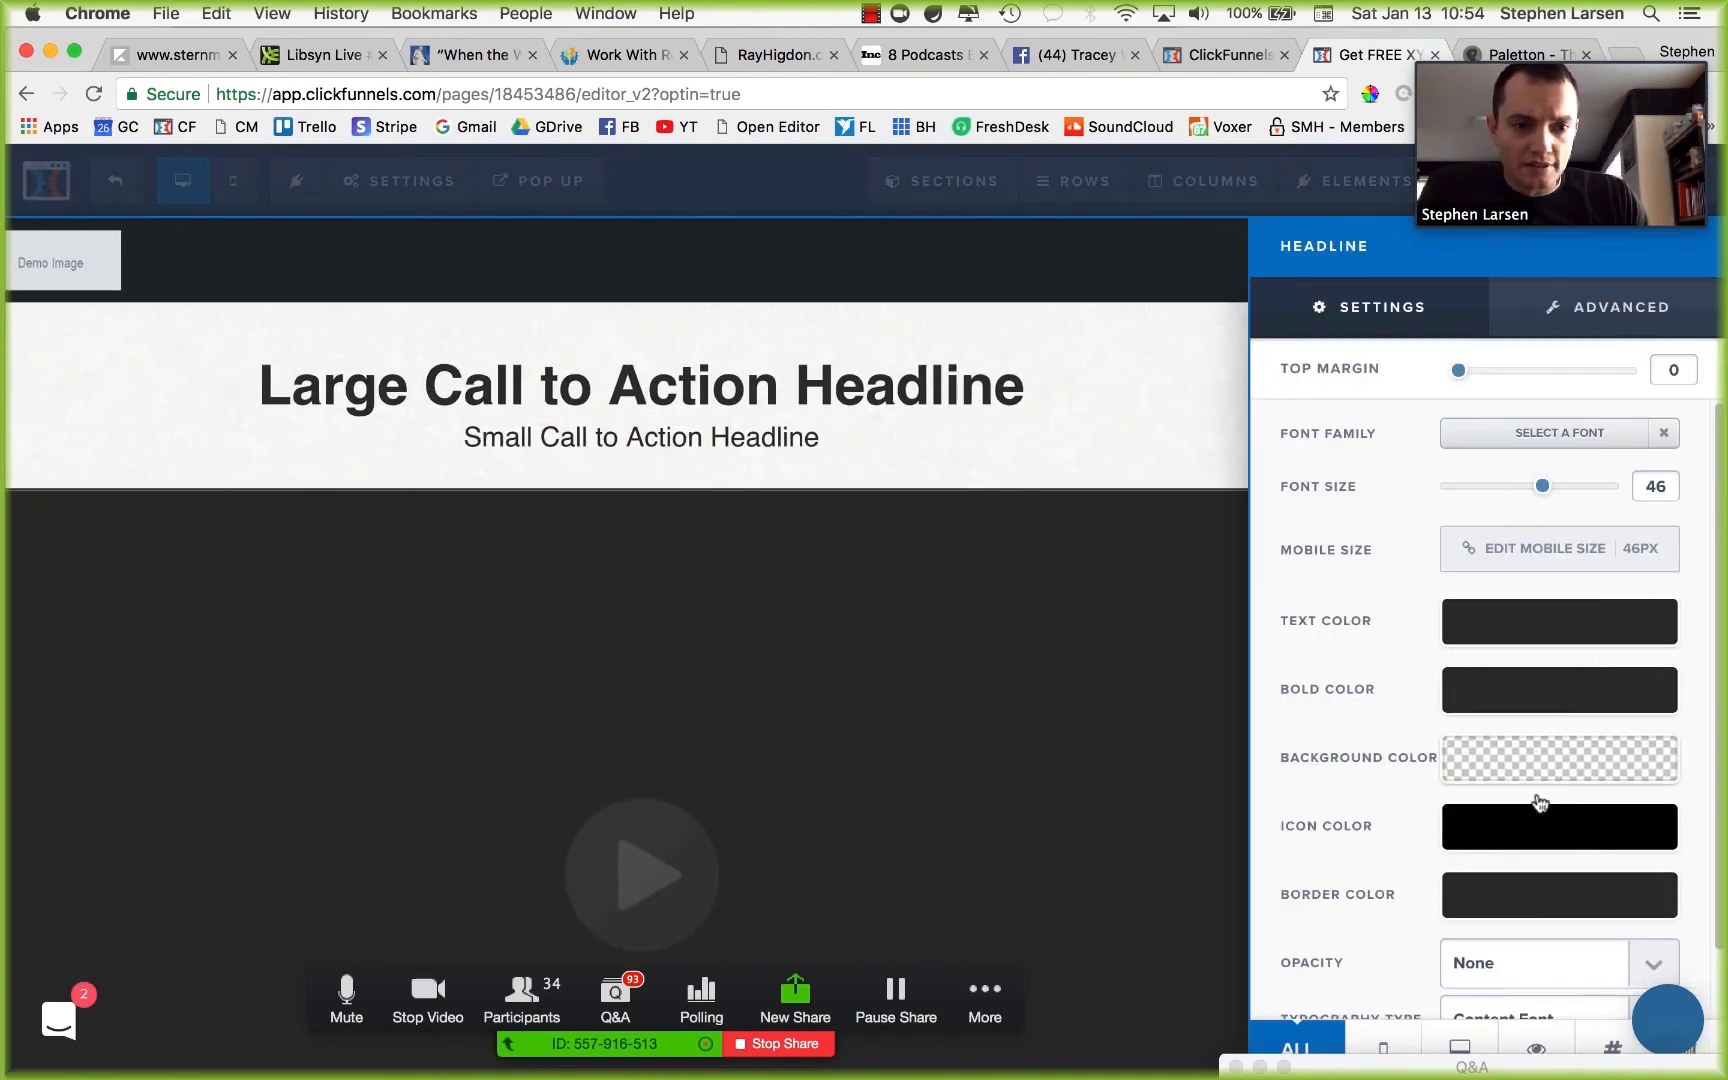
pyautogui.moveTo(1547, 490); pyautogui.dragTo(1647, 486)
pyautogui.click(1600, 328)
pyautogui.click(1495, 447)
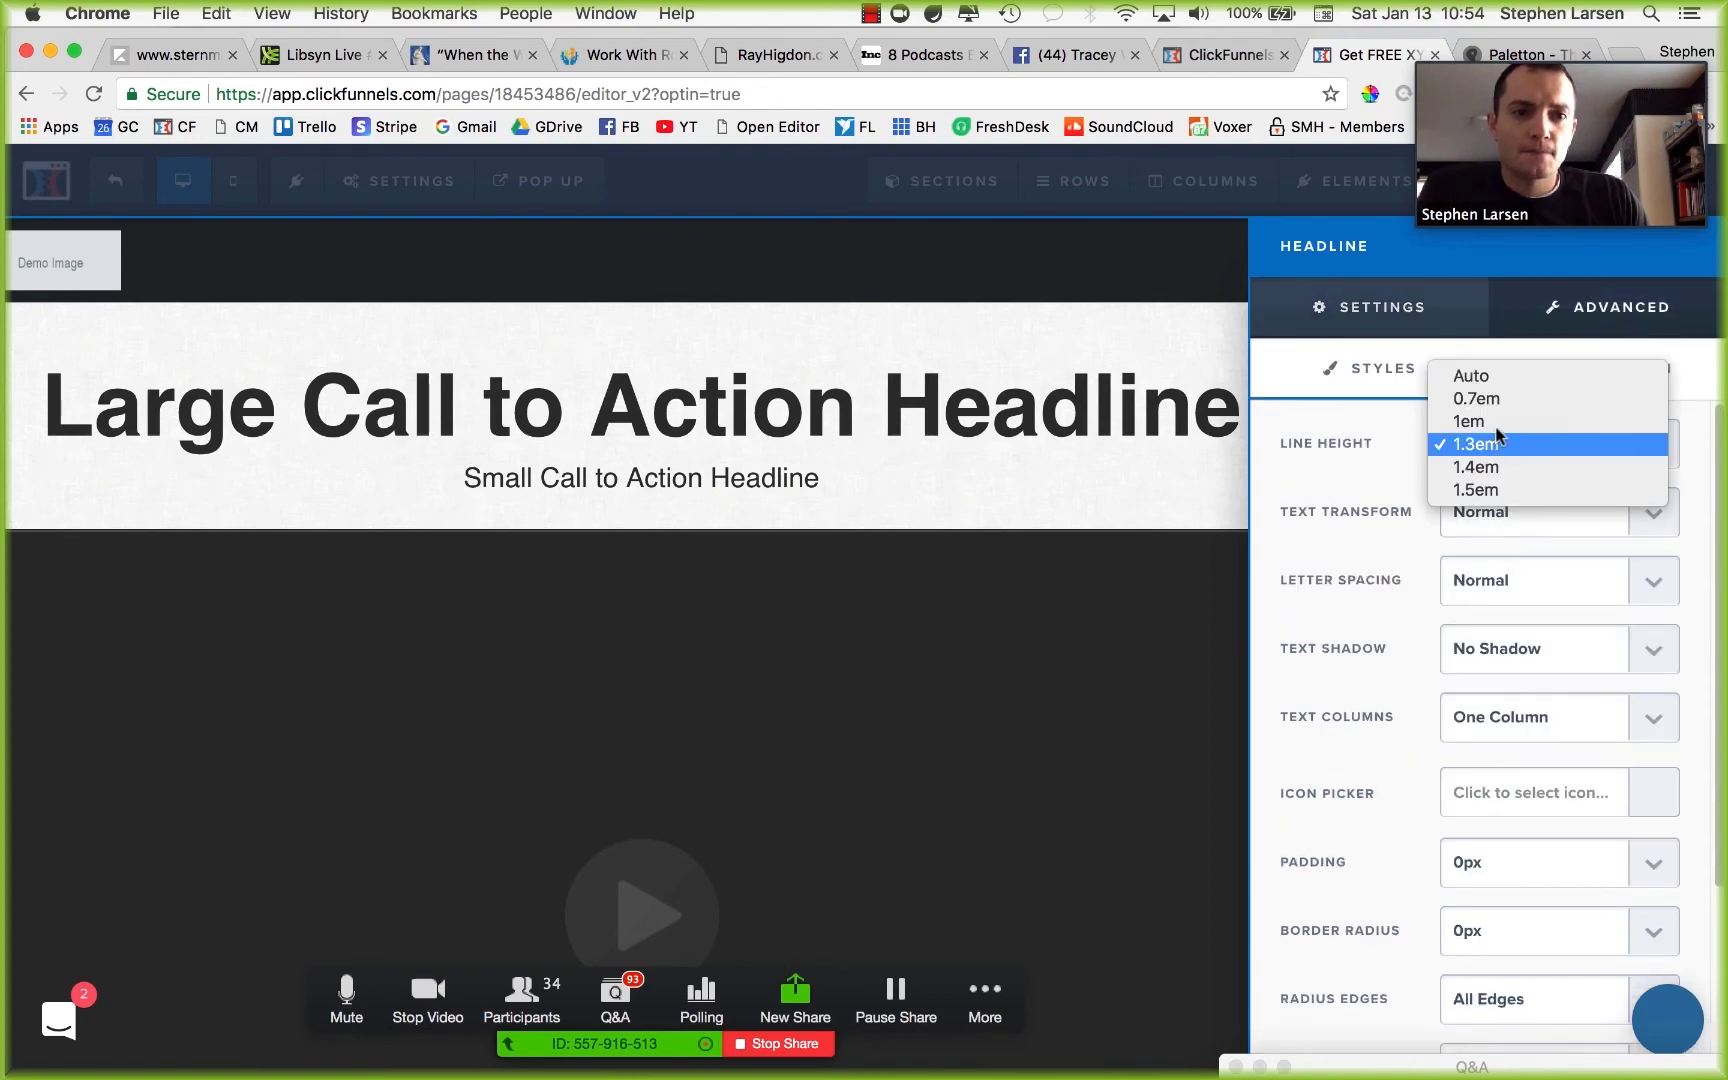
pyautogui.click(1496, 419)
pyautogui.click(521, 422)
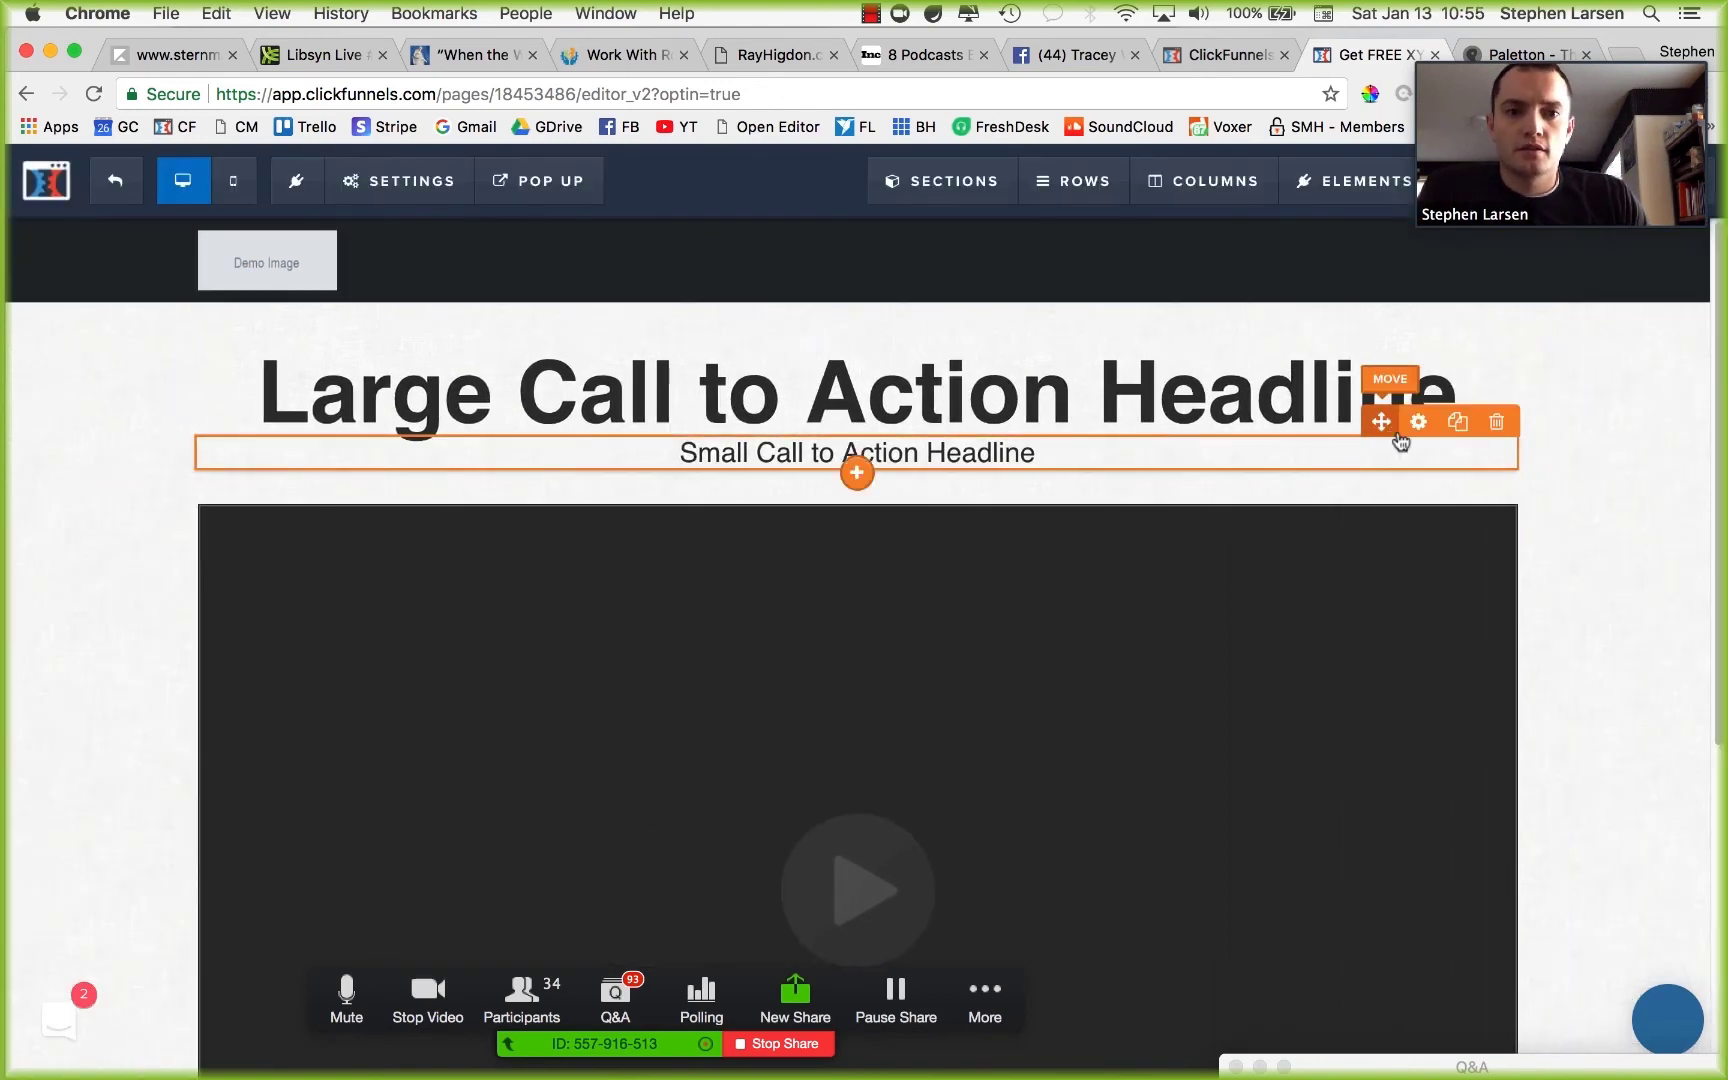
# Set the small headline's text color to the dark gray preset #474747.
pyautogui.click(1419, 463)
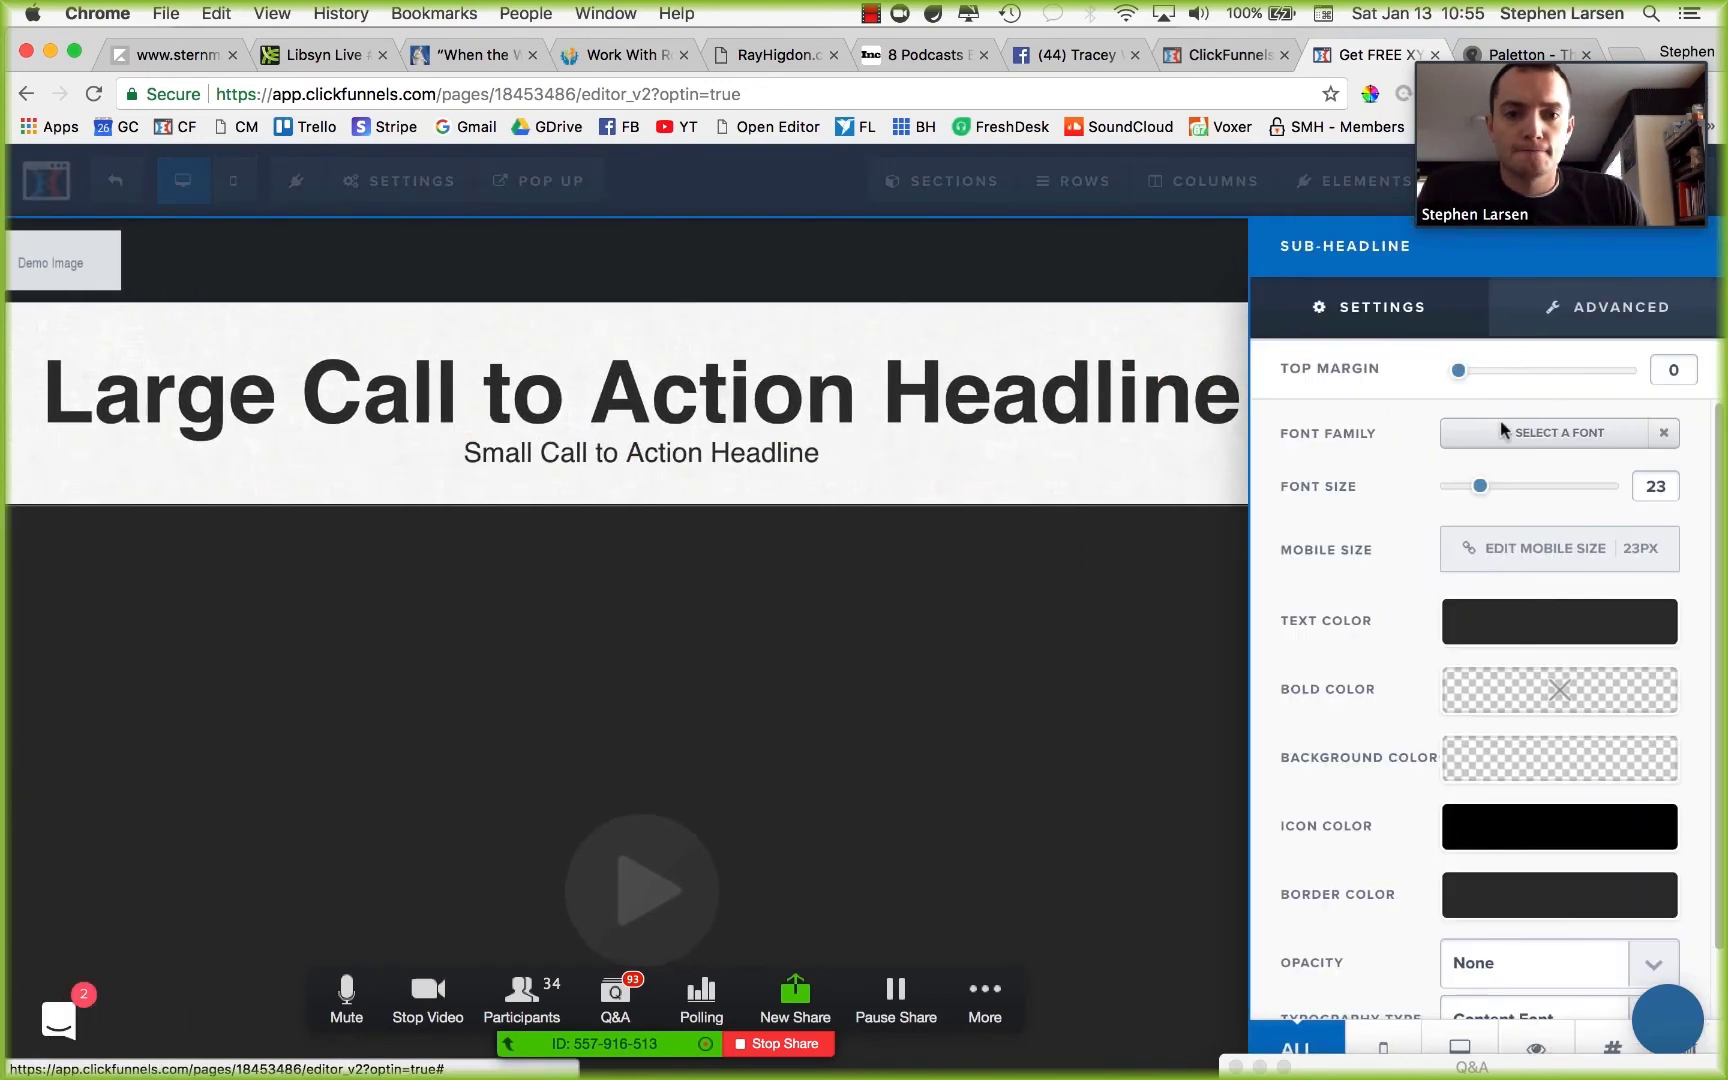
pyautogui.click(1620, 312)
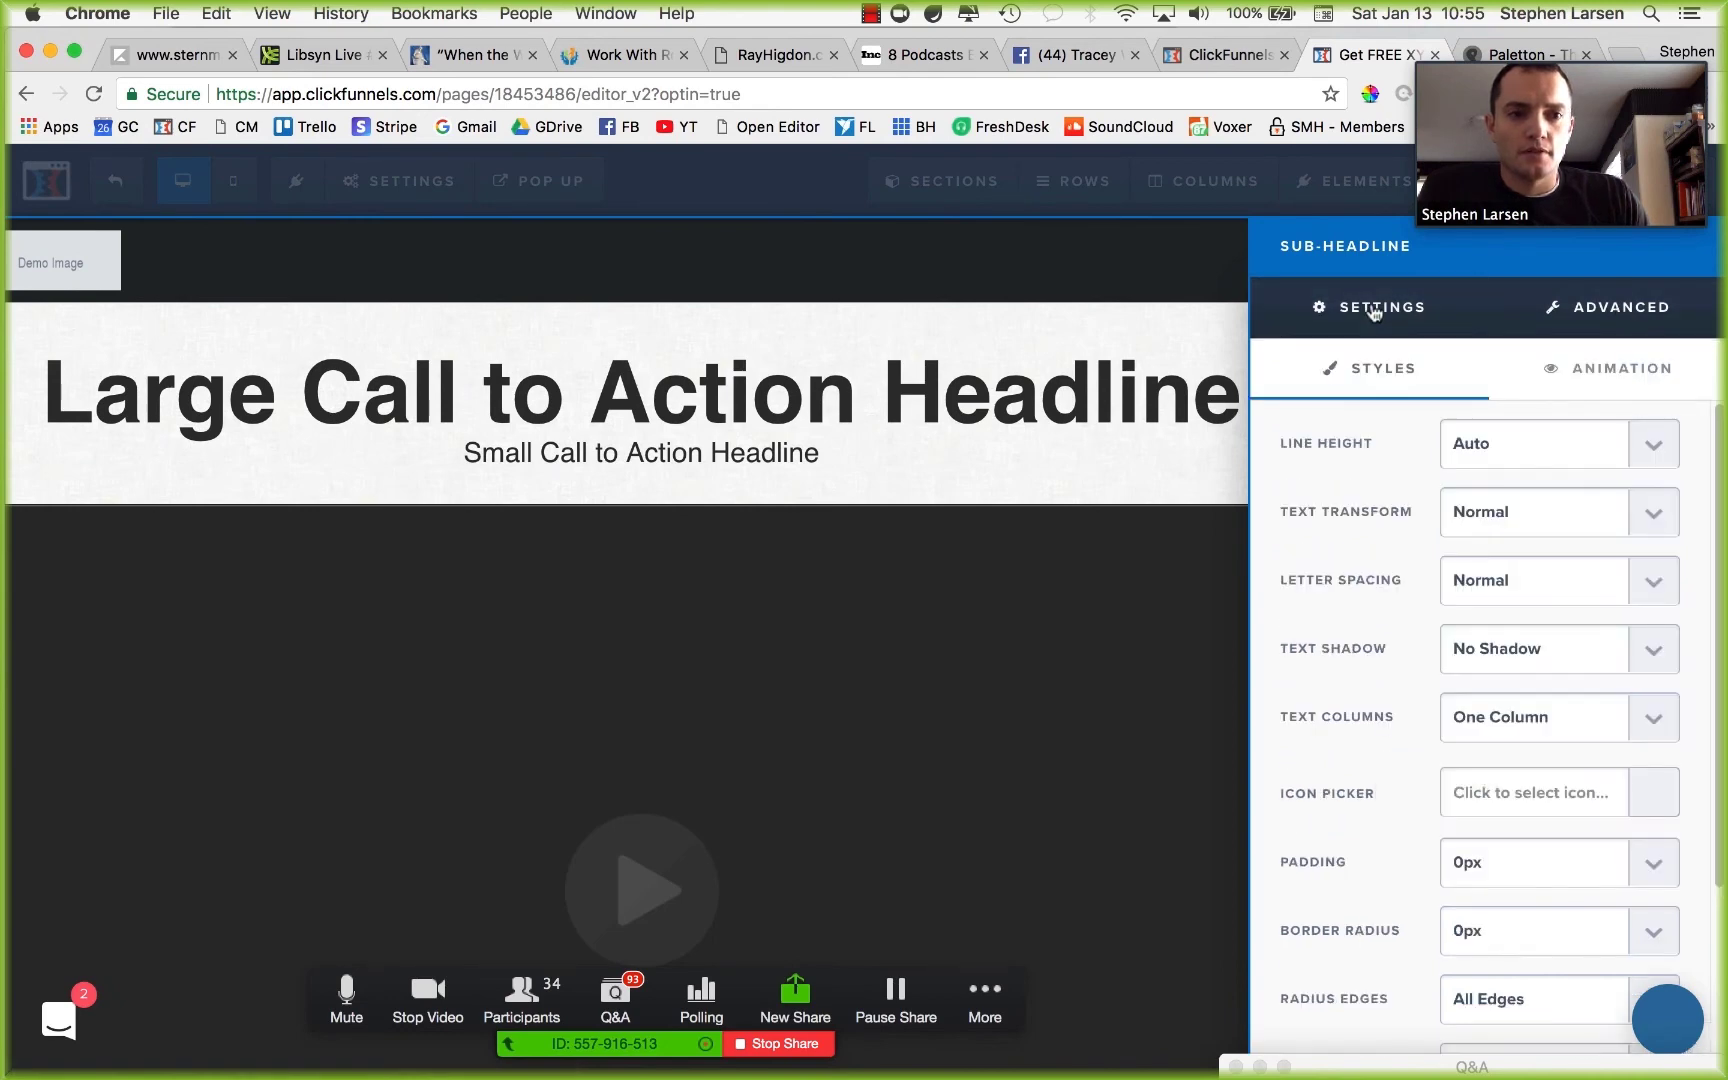
pyautogui.click(1378, 307)
pyautogui.click(1512, 622)
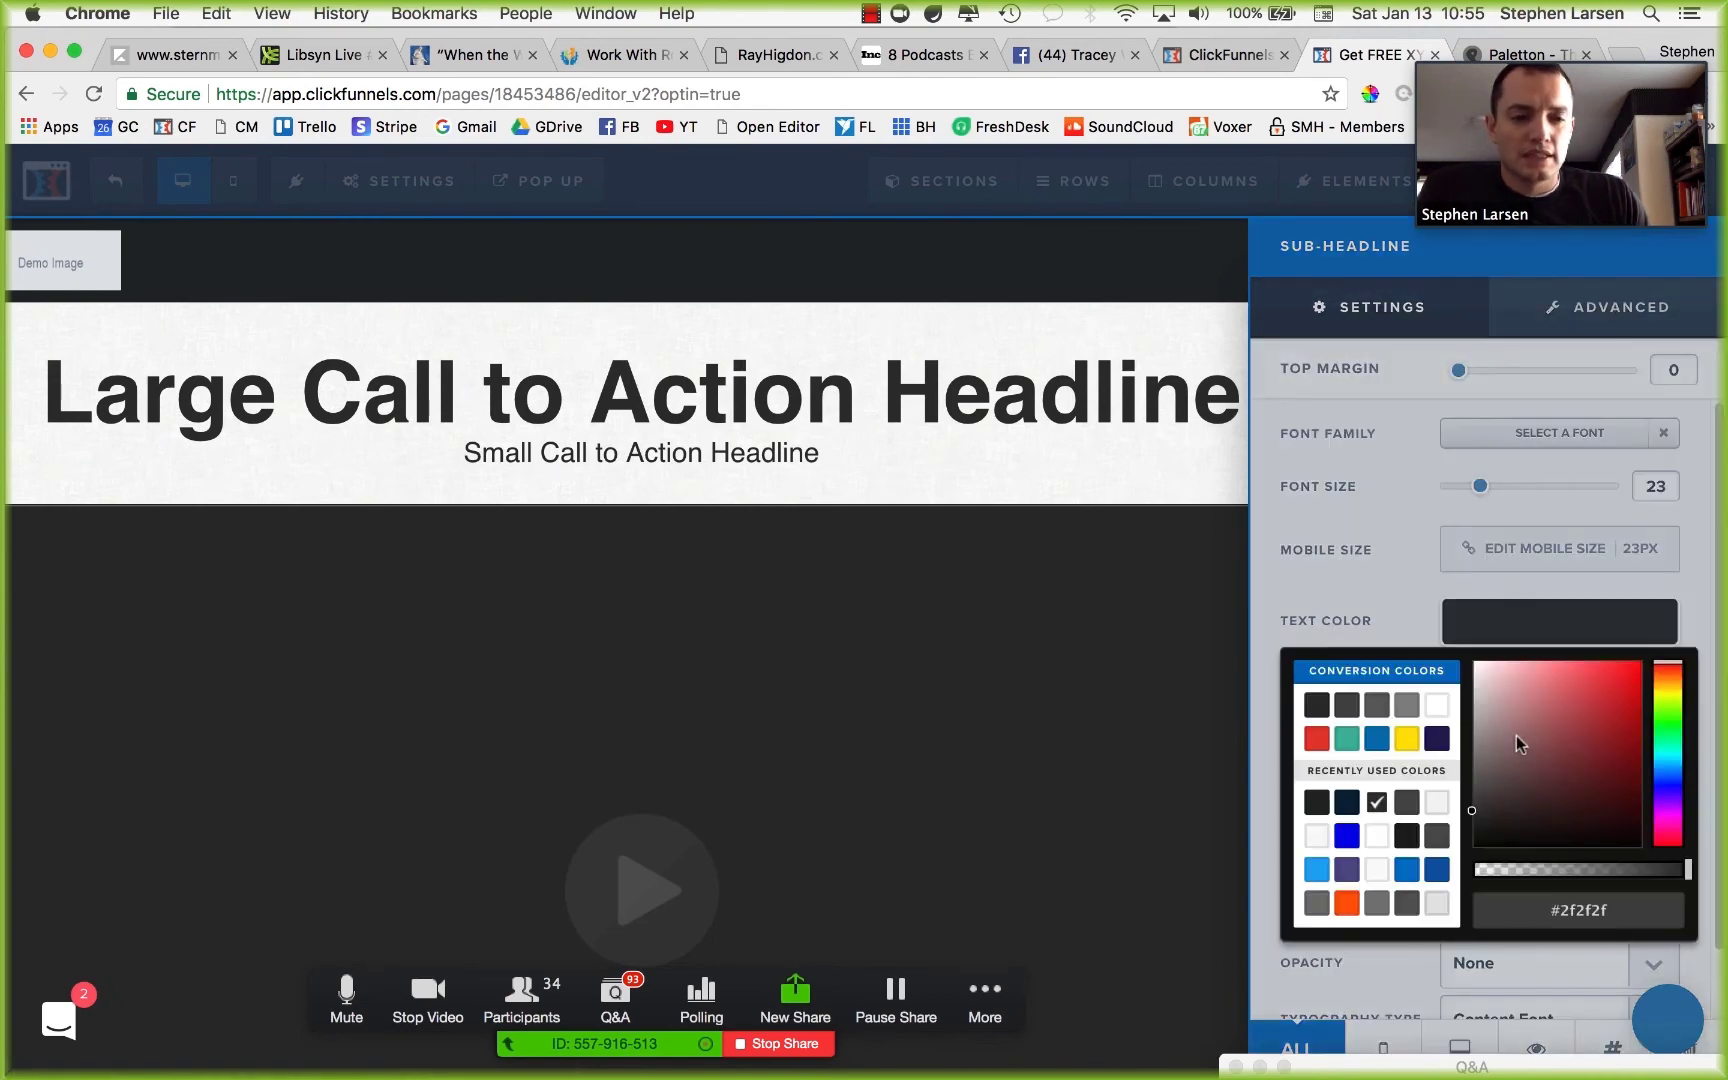
pyautogui.click(1356, 708)
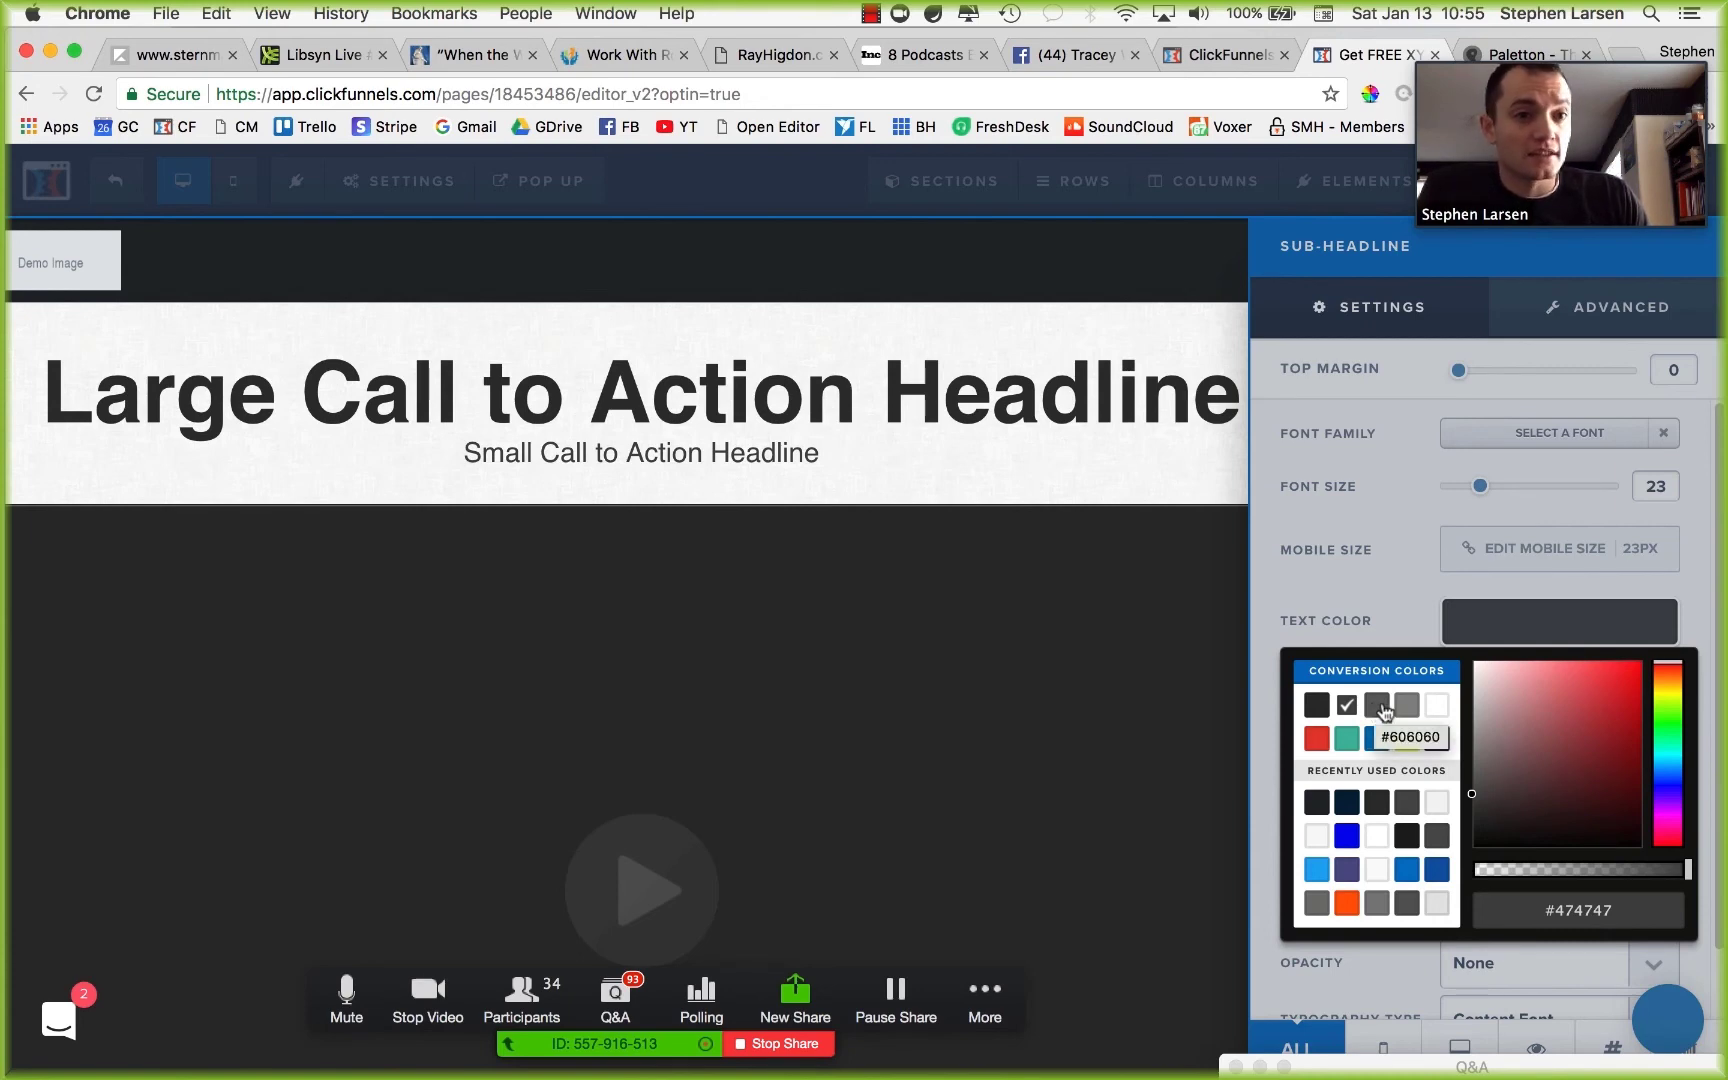
pyautogui.click(1090, 685)
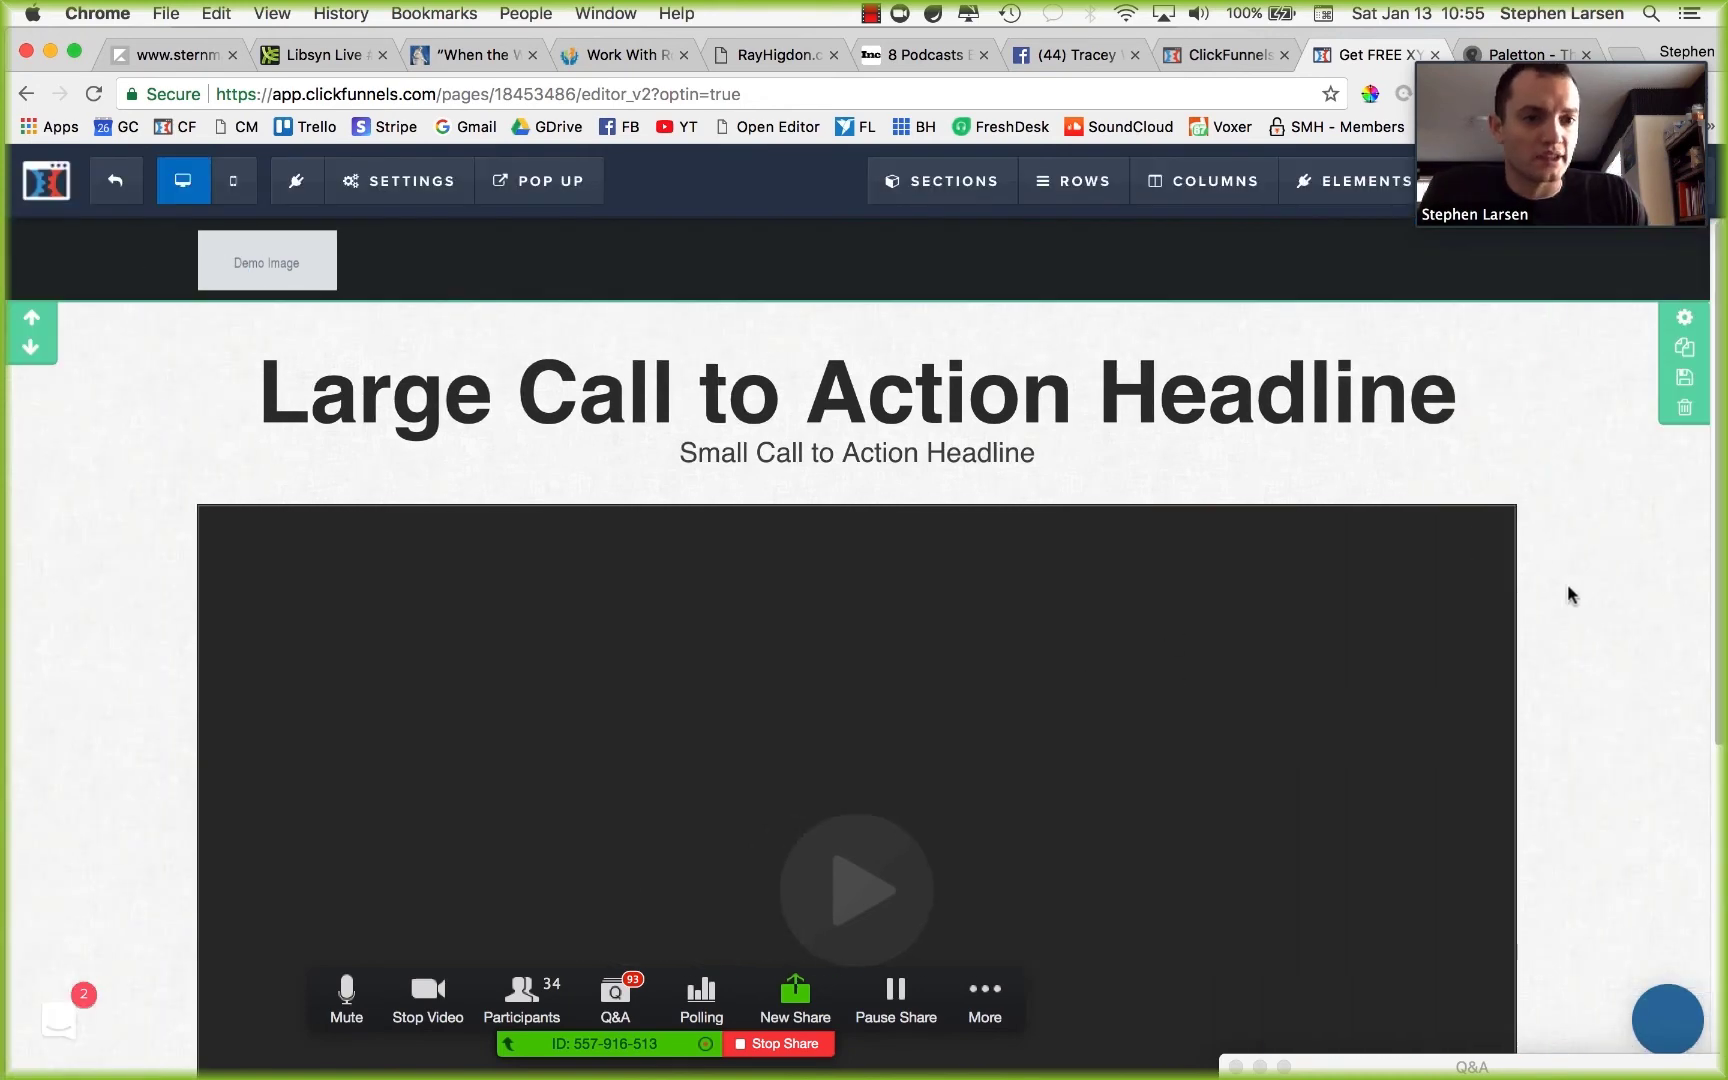
# Add a one-column row beneath the row that holds the video and the sign-up form.
pyautogui.scroll(-5, 1319, 551)
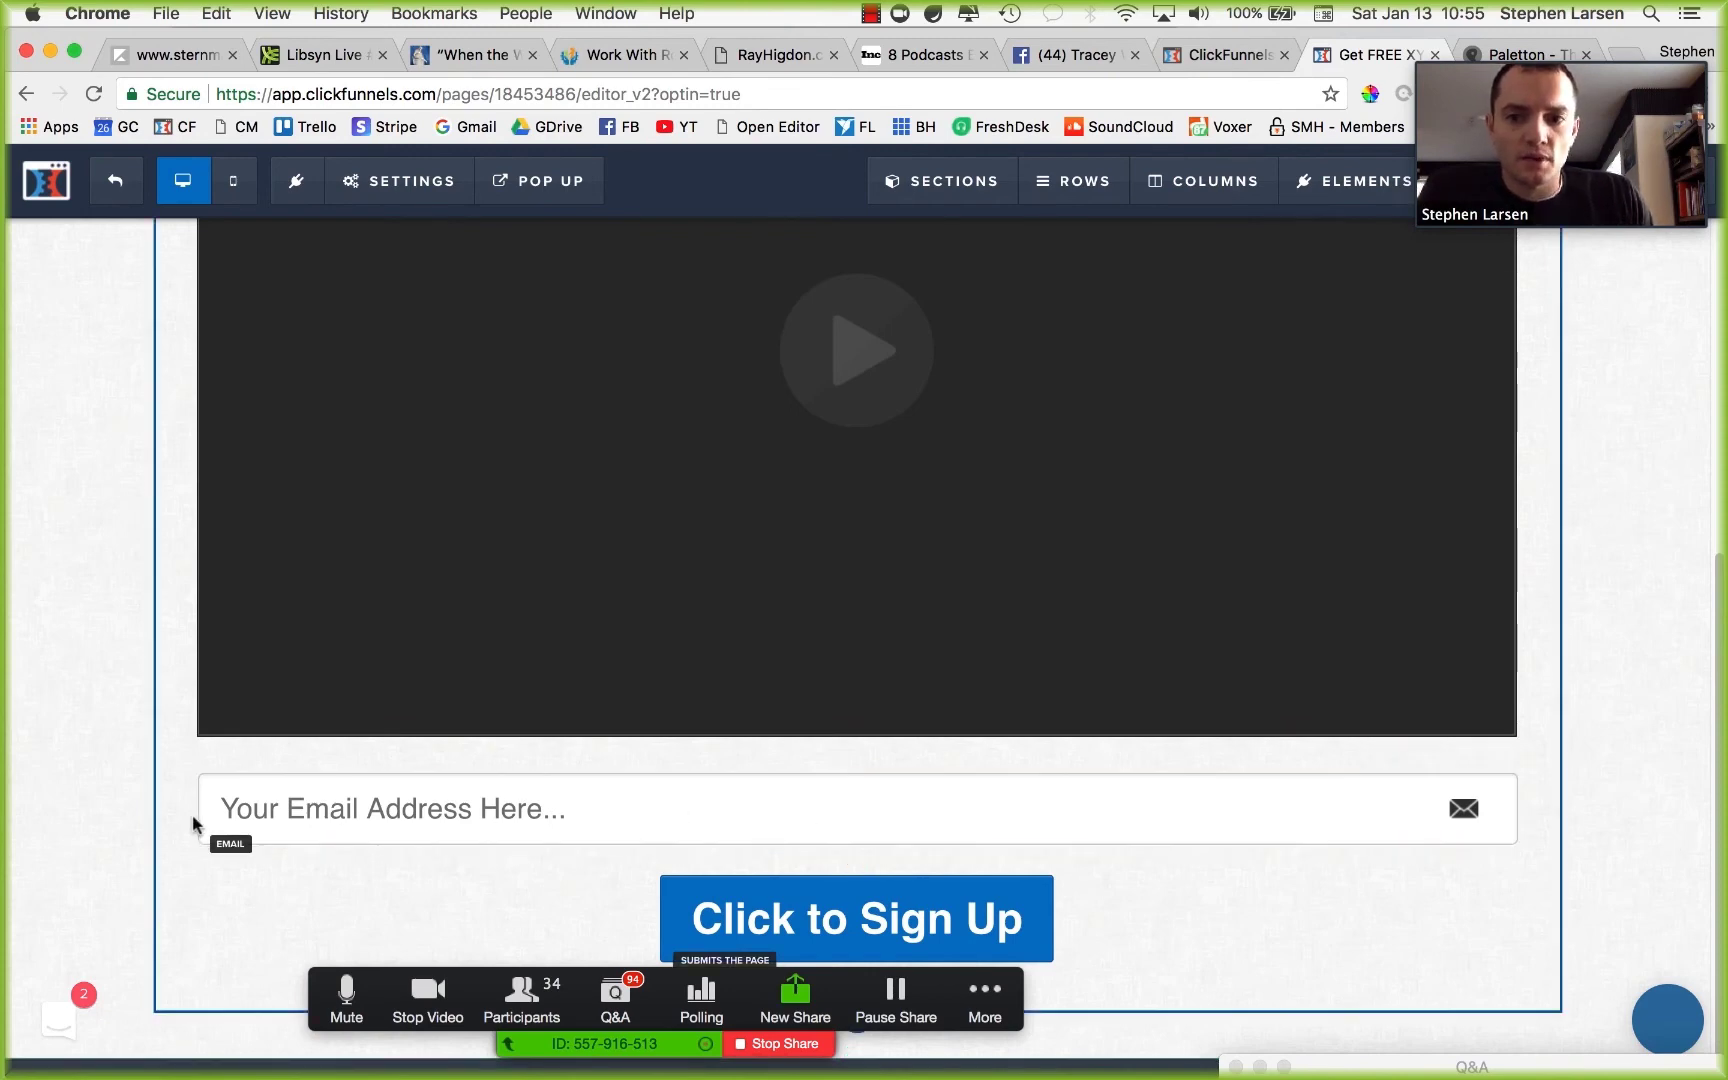
pyautogui.scroll(1, 1549, 771)
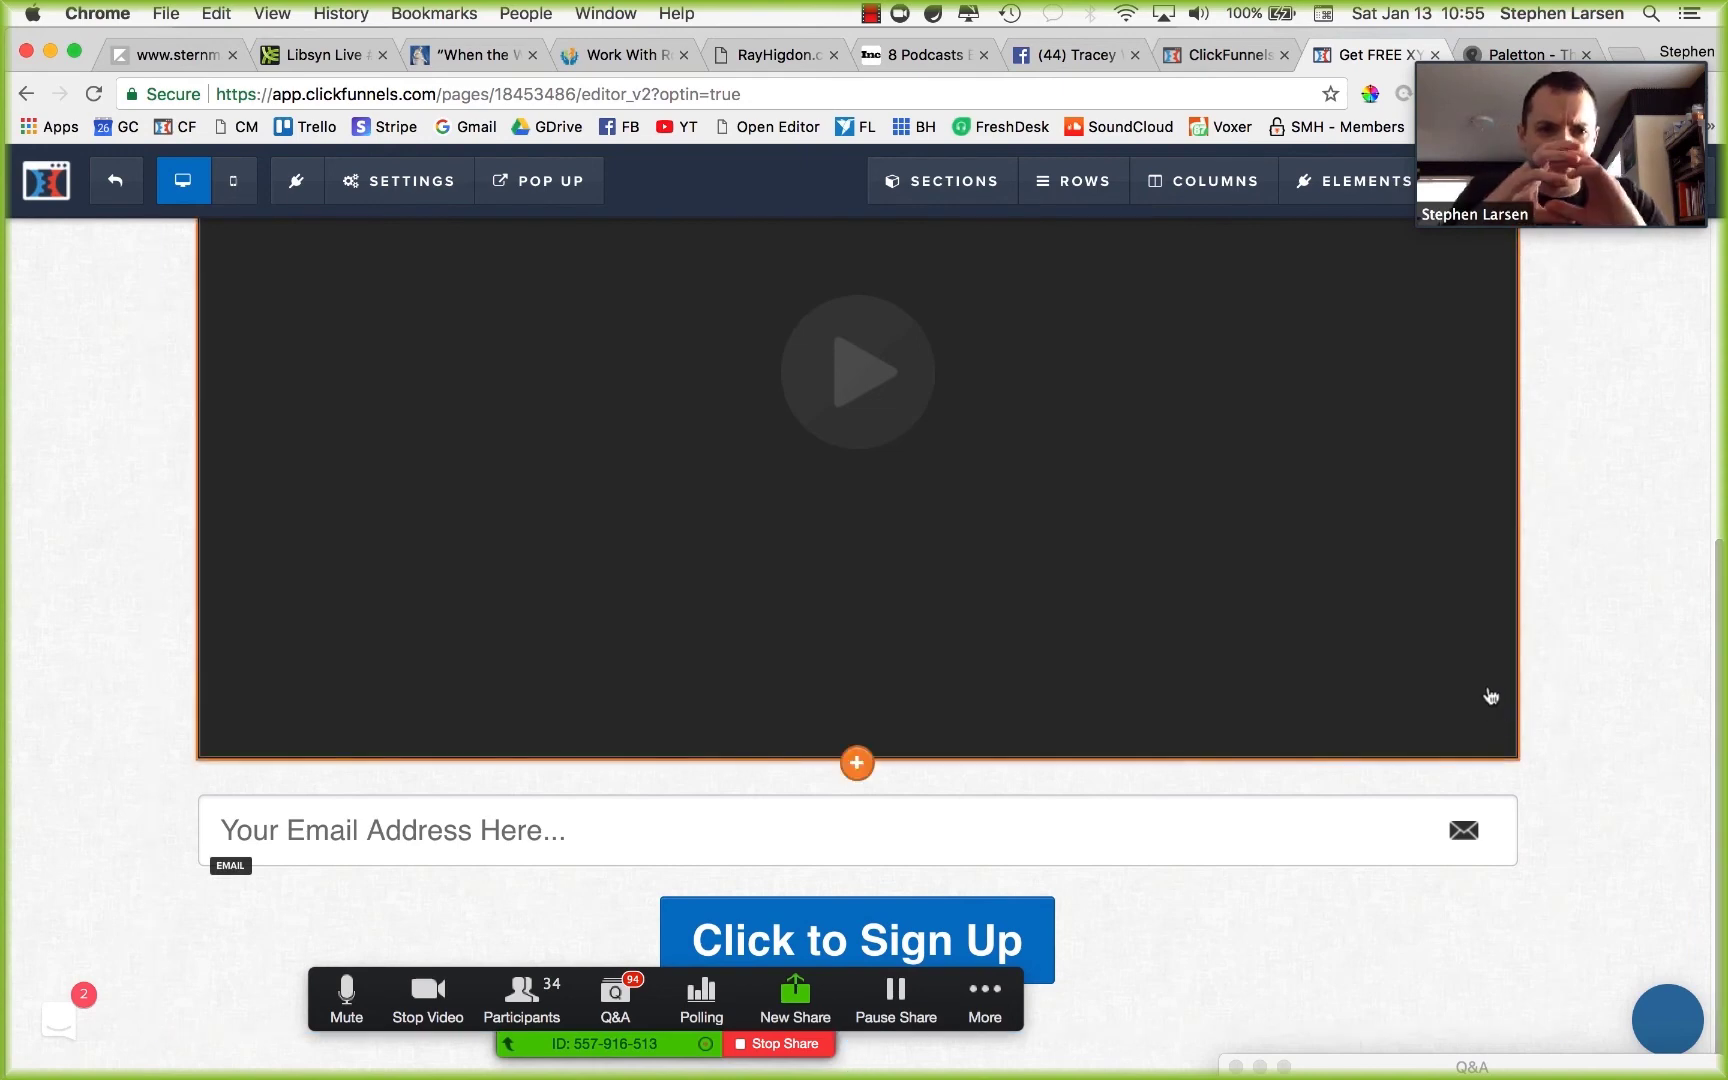
pyautogui.click(858, 763)
pyautogui.click(872, 690)
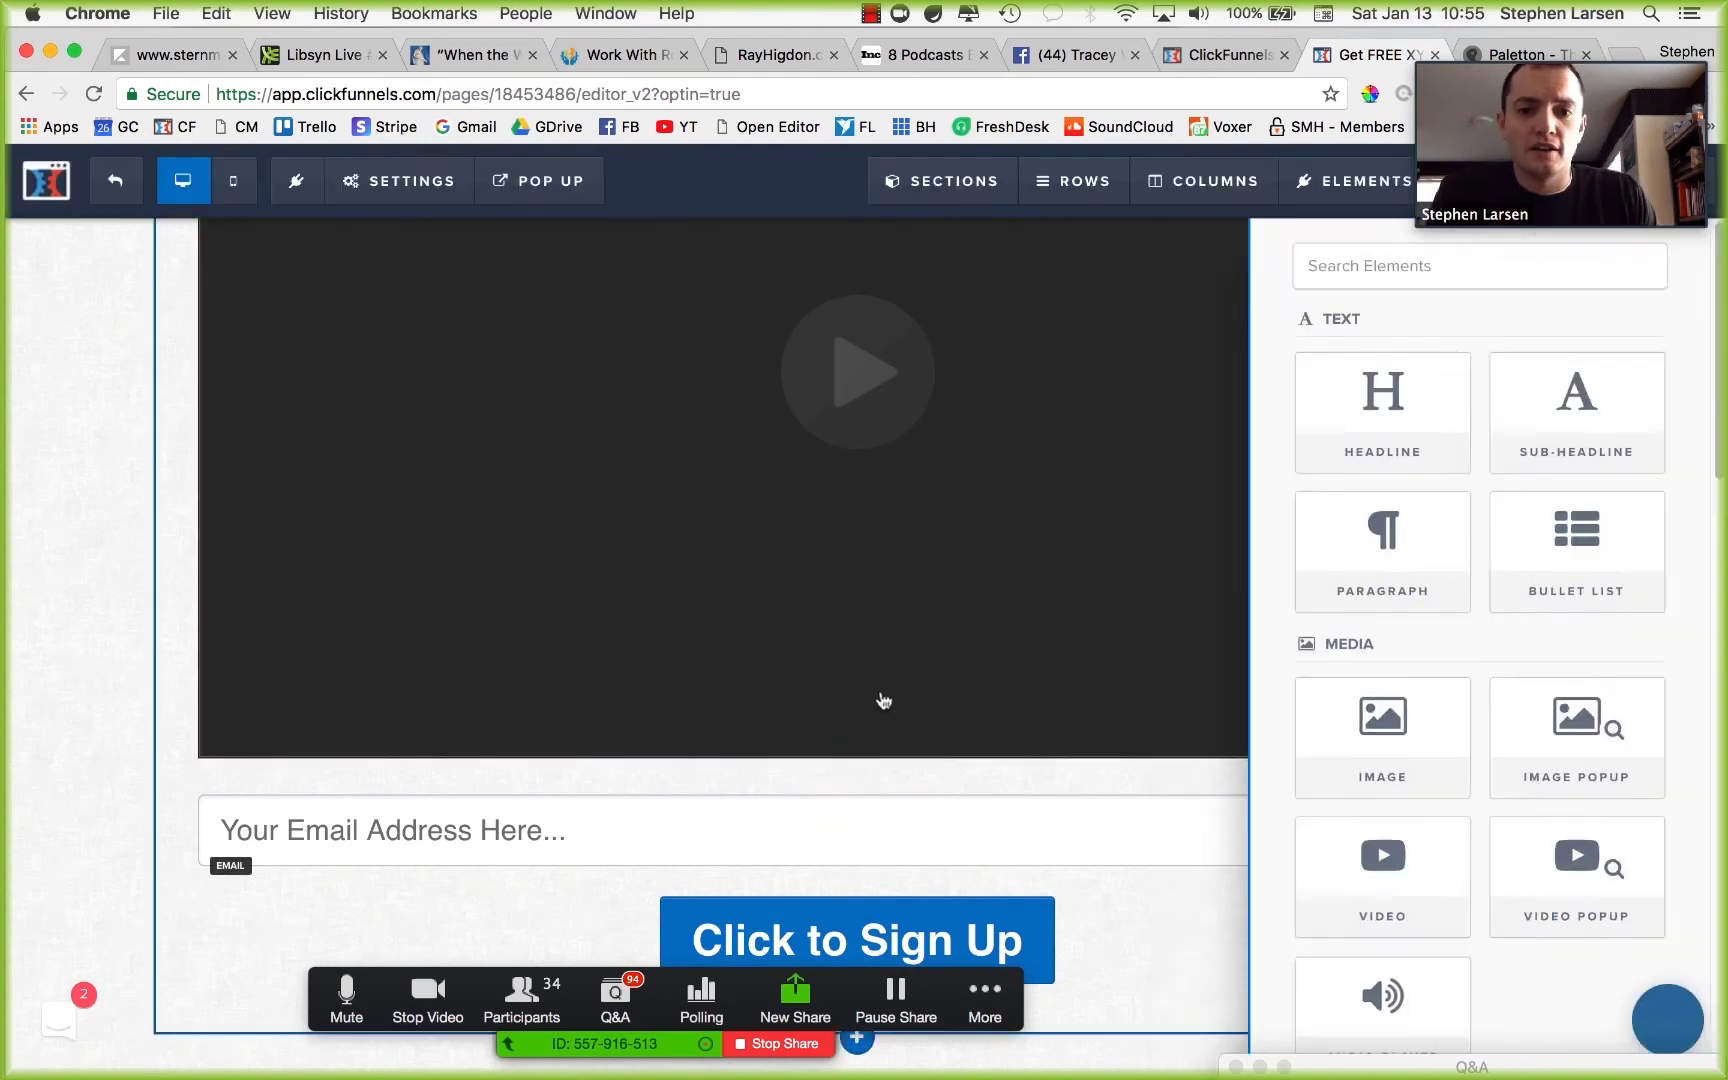
pyautogui.scroll(-1, 1018, 834)
pyautogui.moveTo(865, 996); pyautogui.dragTo(884, 813)
pyautogui.click(858, 1032)
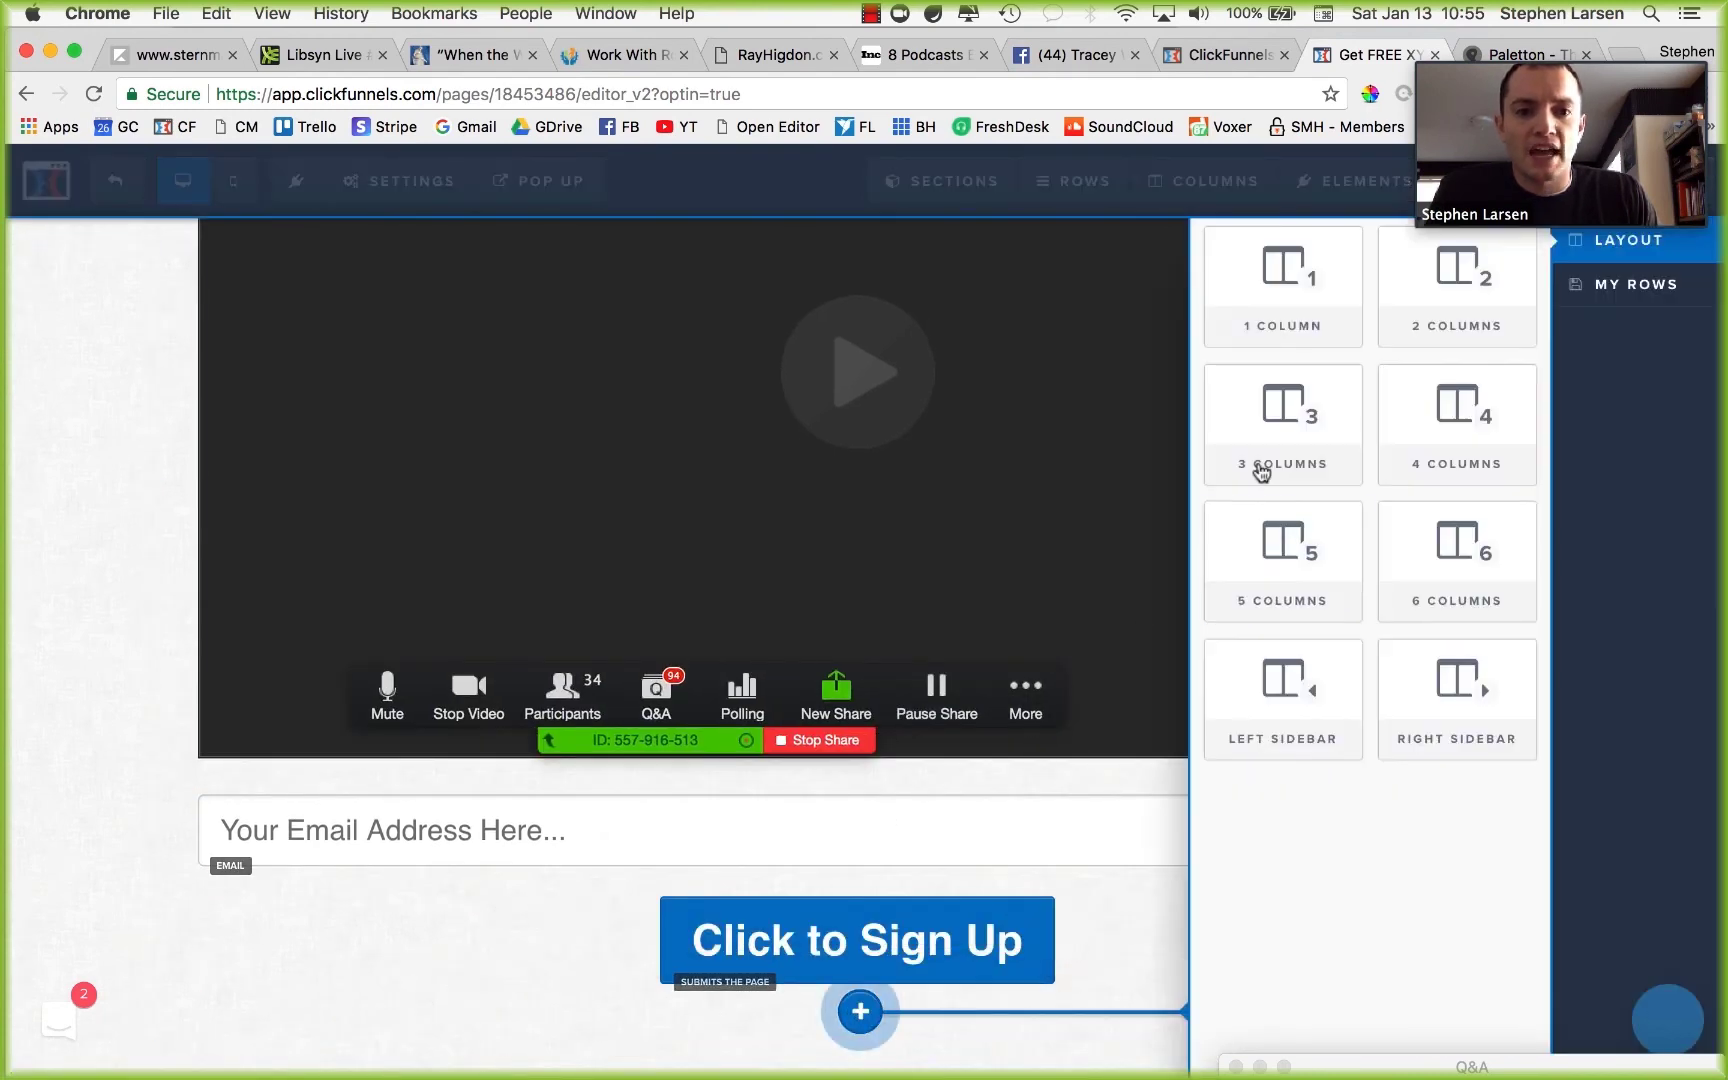
pyautogui.click(1269, 285)
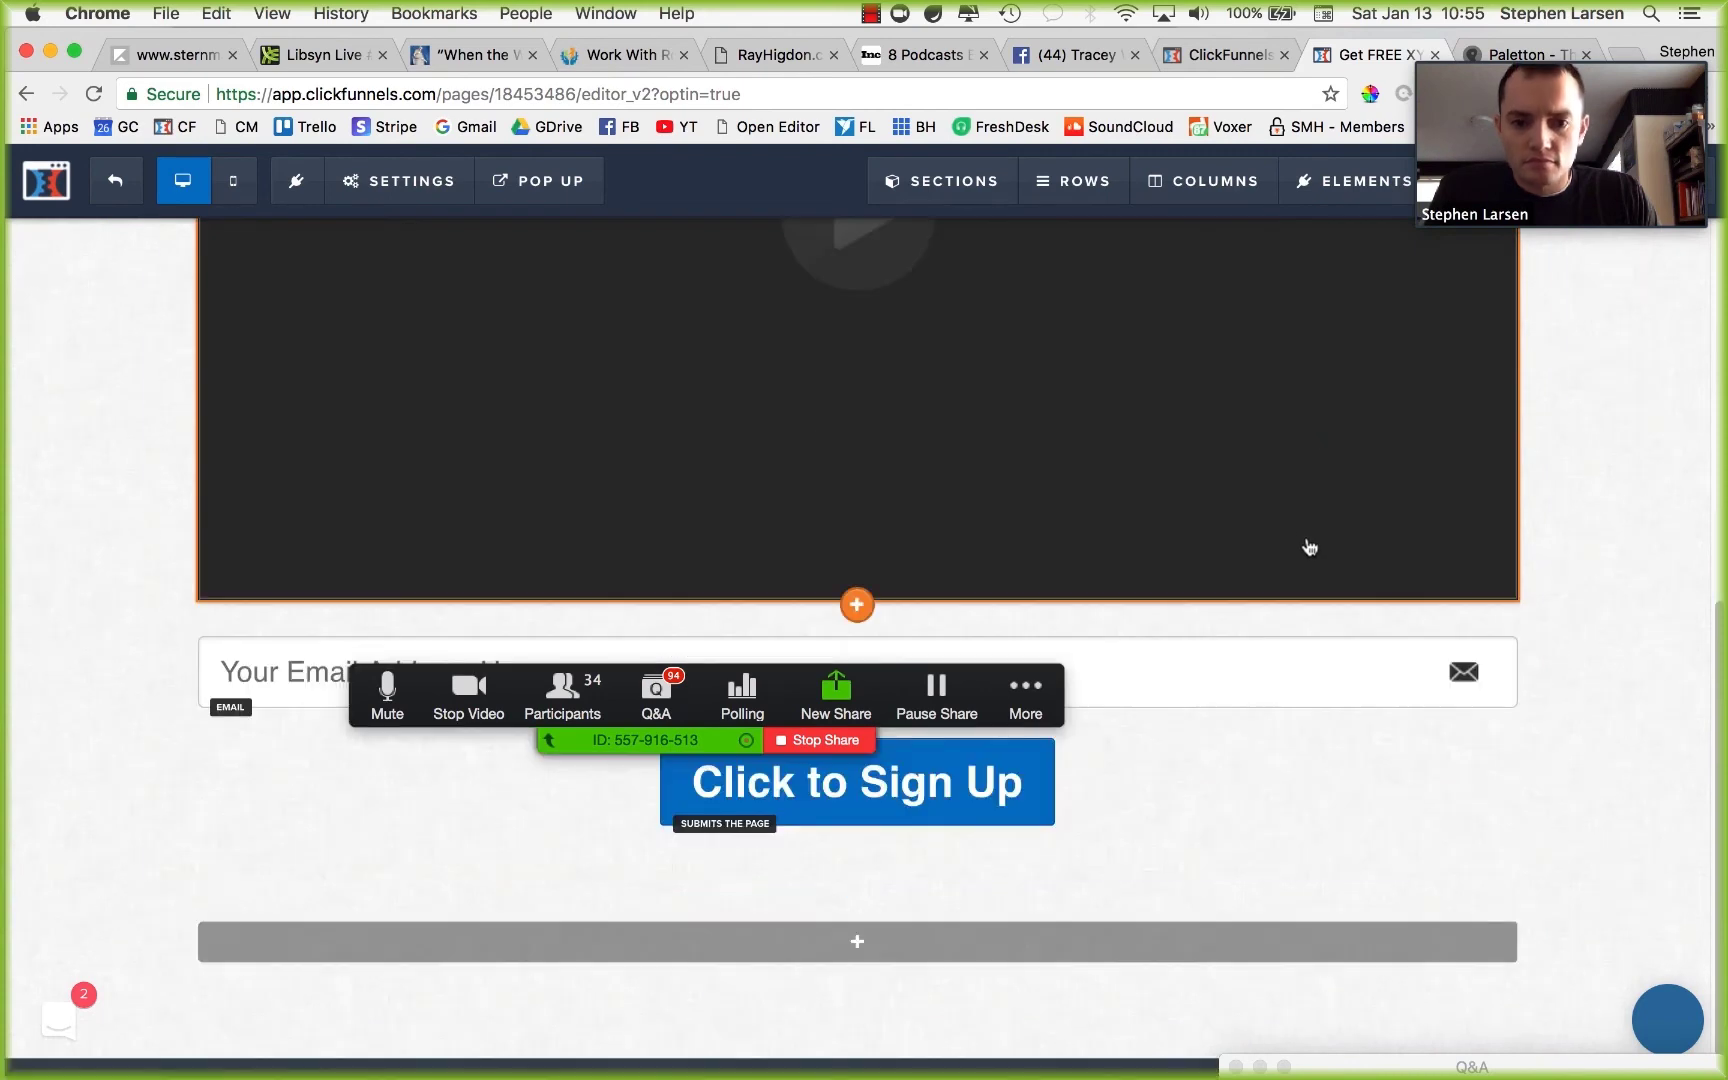
pyautogui.moveTo(975, 668); pyautogui.dragTo(722, 946)
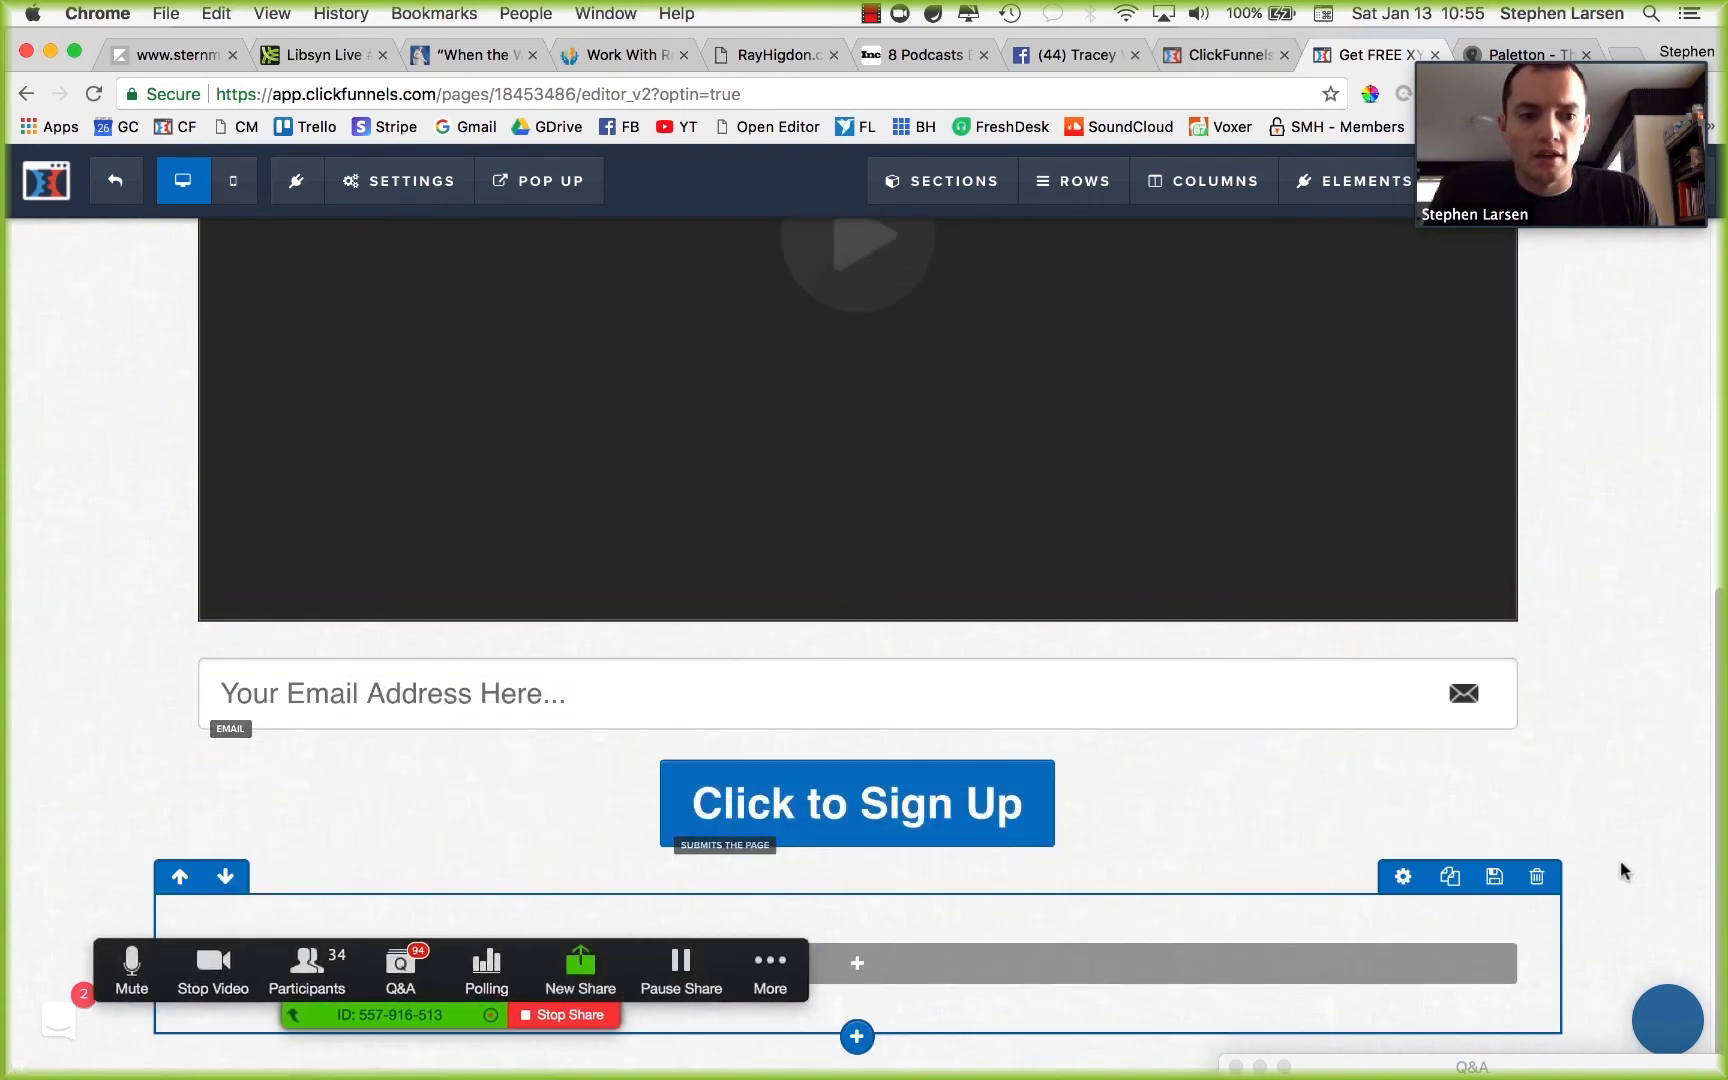
# Move the email field and the sign-up button into the new one-column row.
pyautogui.moveTo(1157, 818); pyautogui.dragTo(1201, 863)
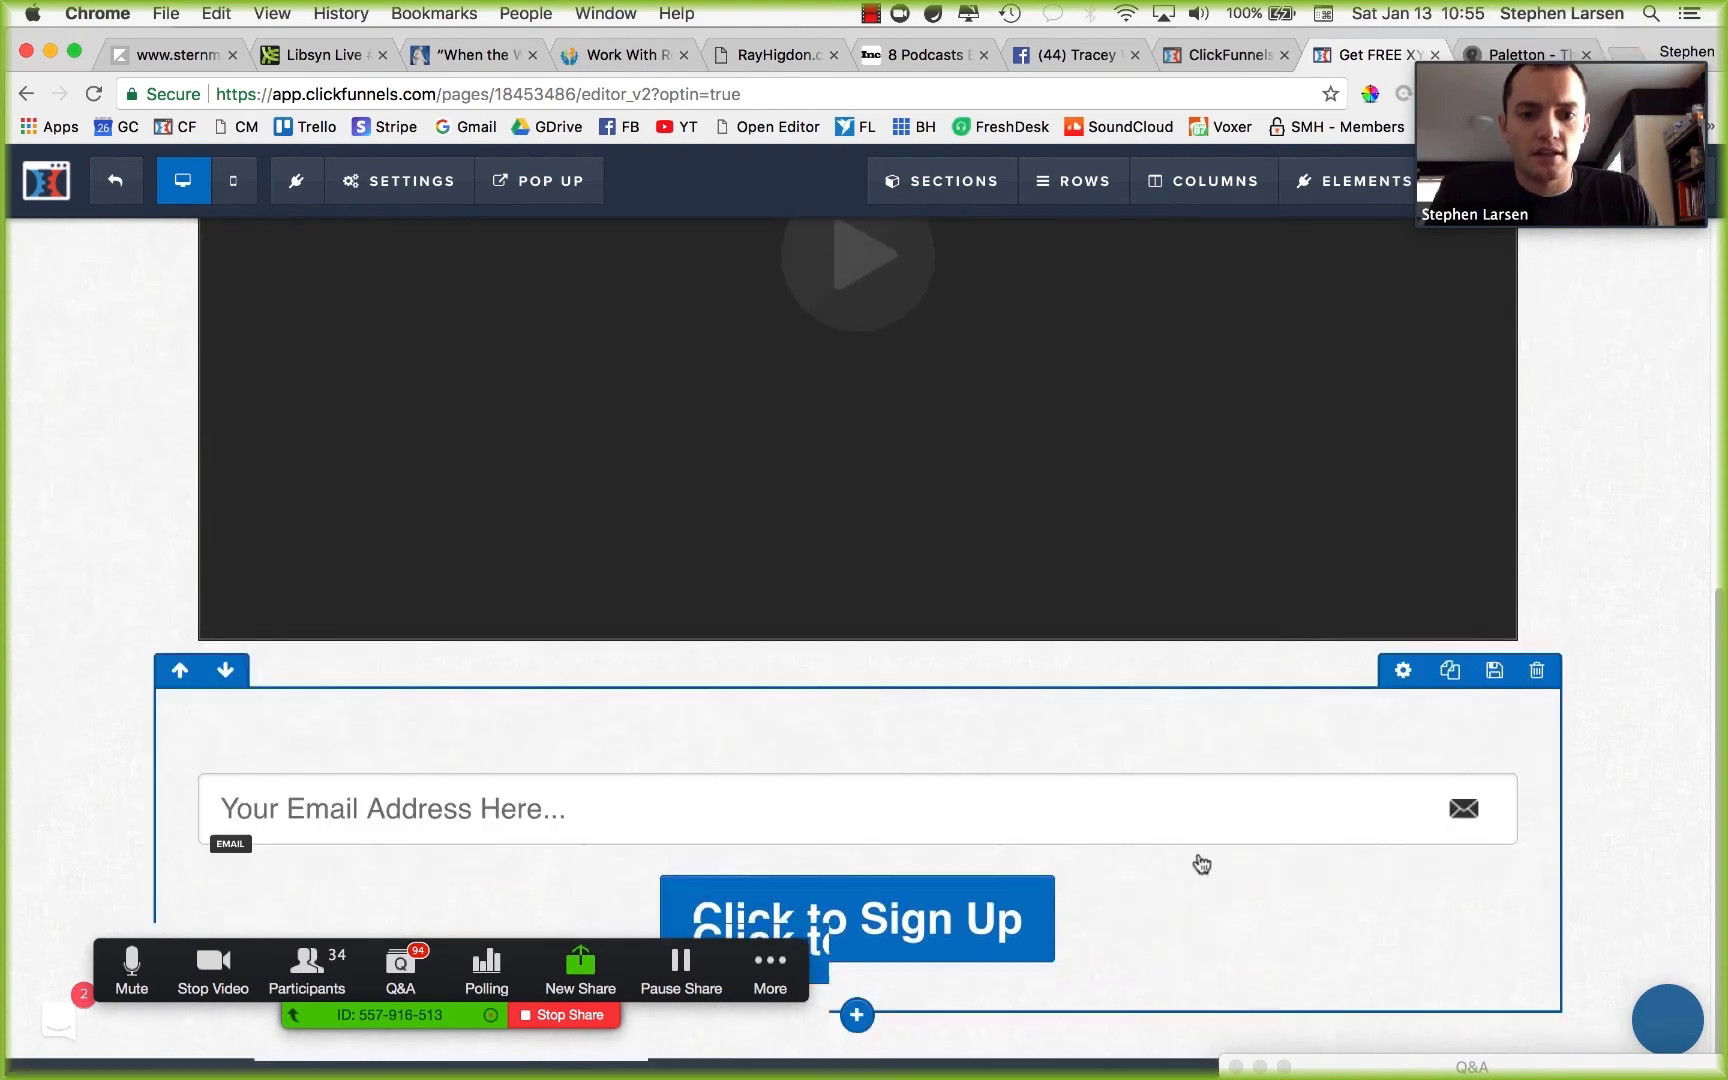
pyautogui.click(1416, 757)
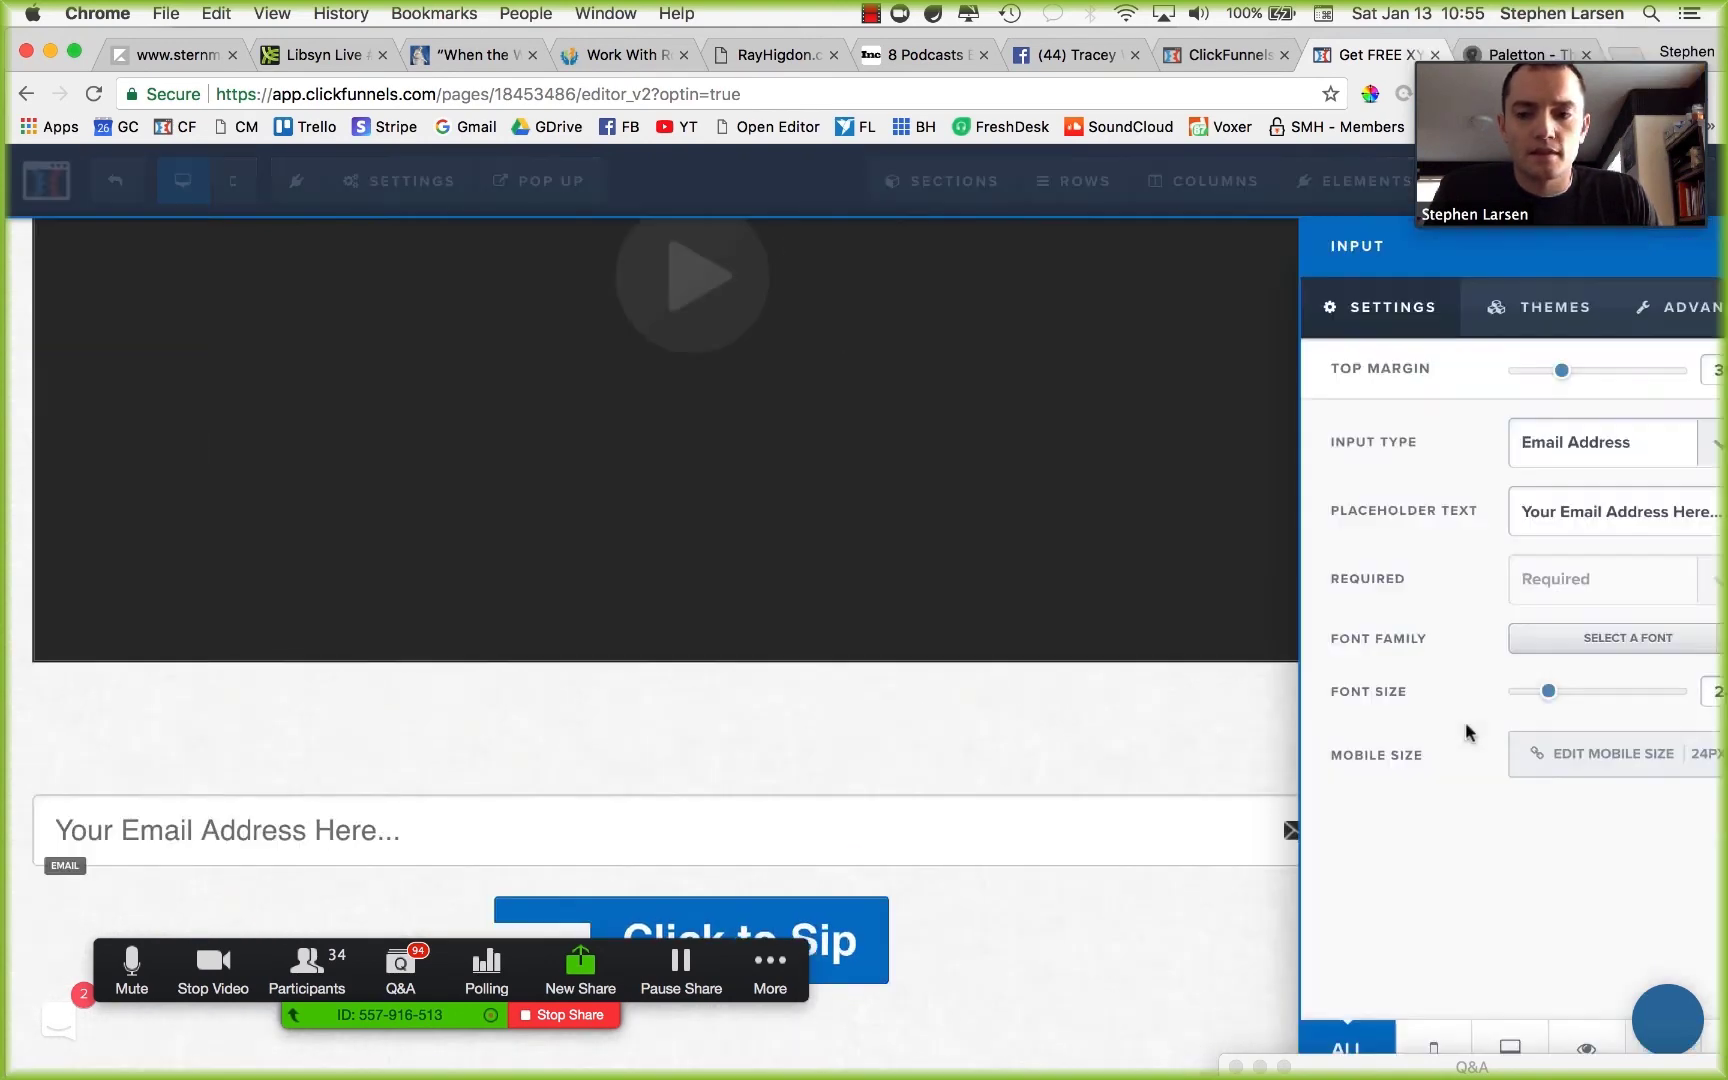
pyautogui.click(938, 758)
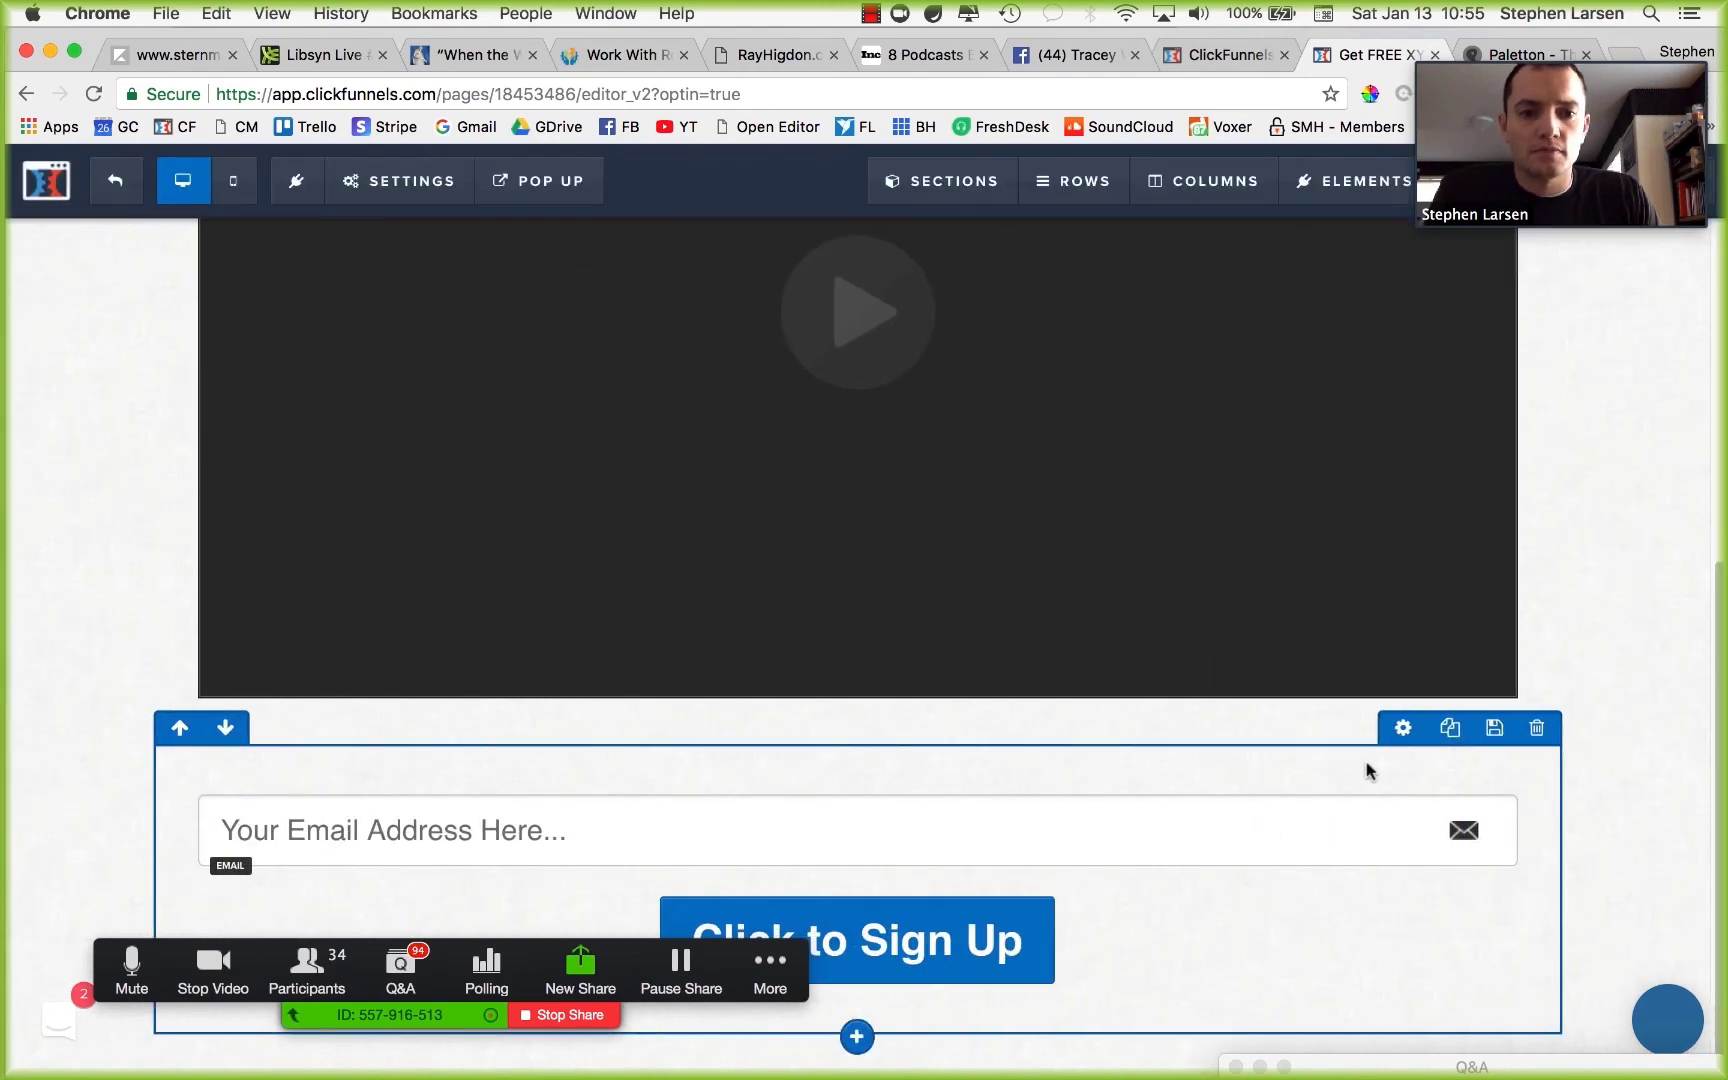
# Set the width of the email form's row to 70%.
pyautogui.click(1402, 728)
pyautogui.moveTo(1612, 757); pyautogui.dragTo(1529, 772)
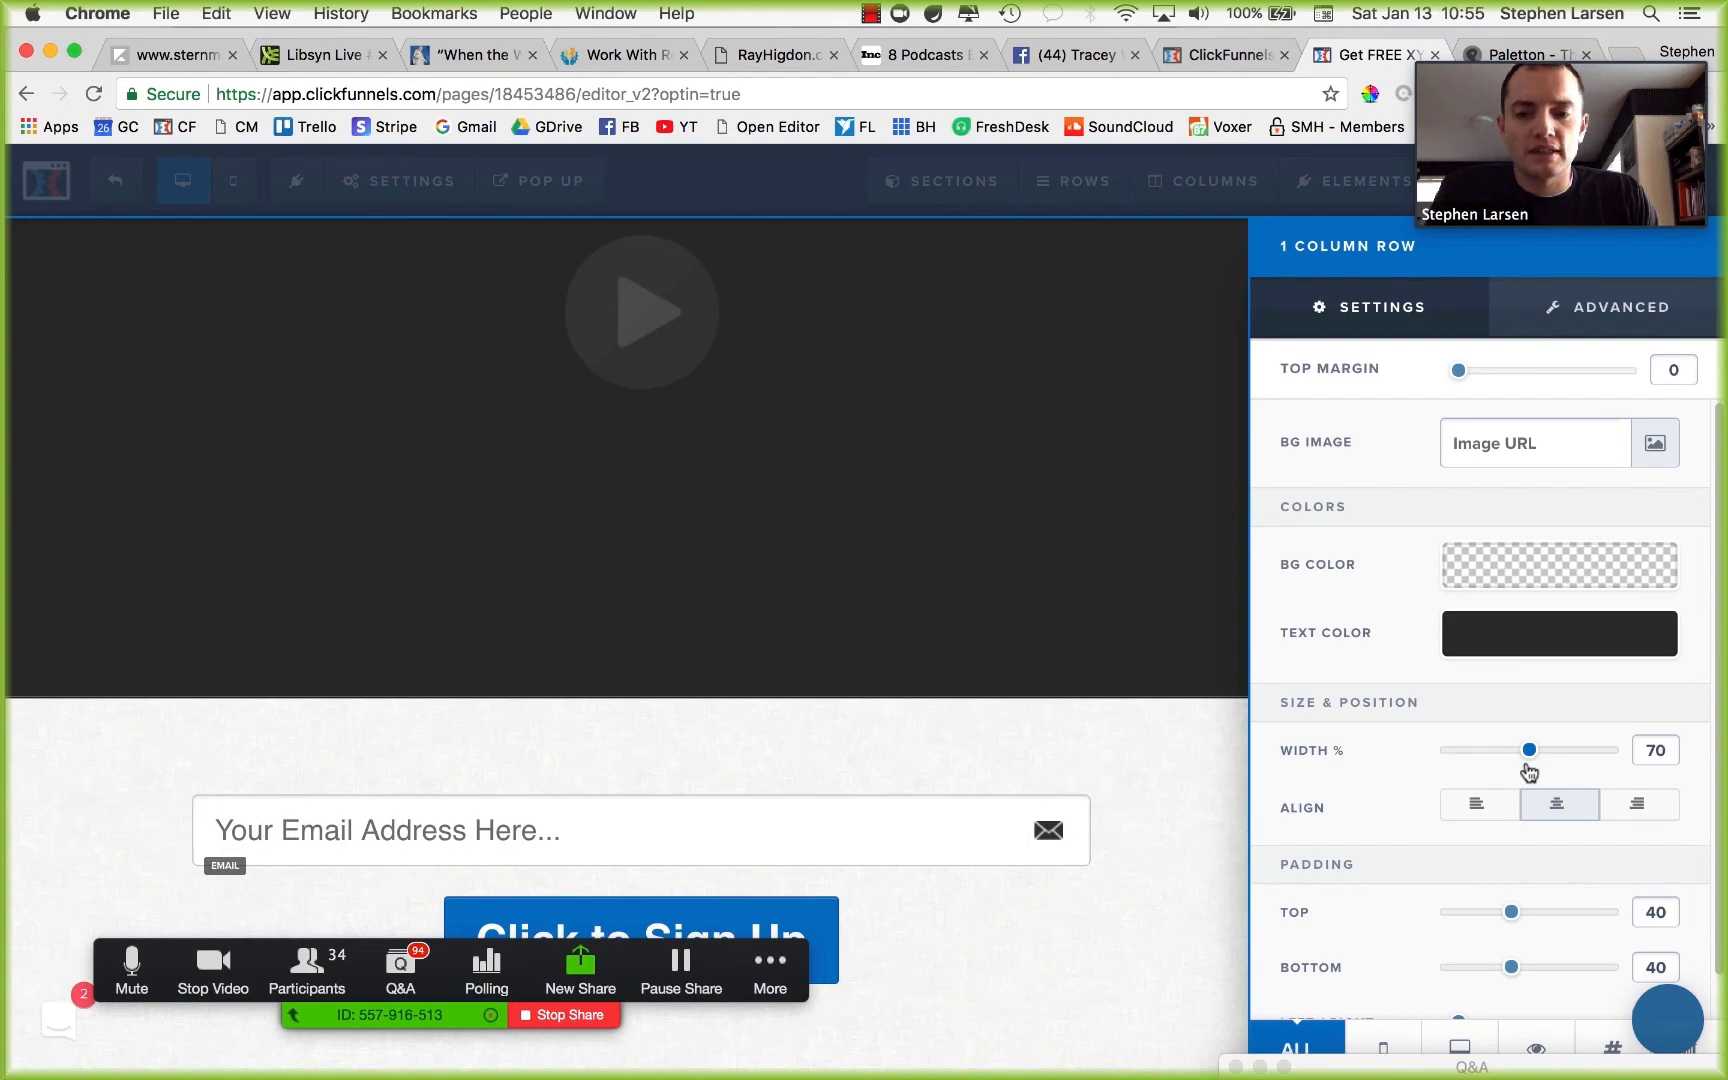
pyautogui.click(951, 768)
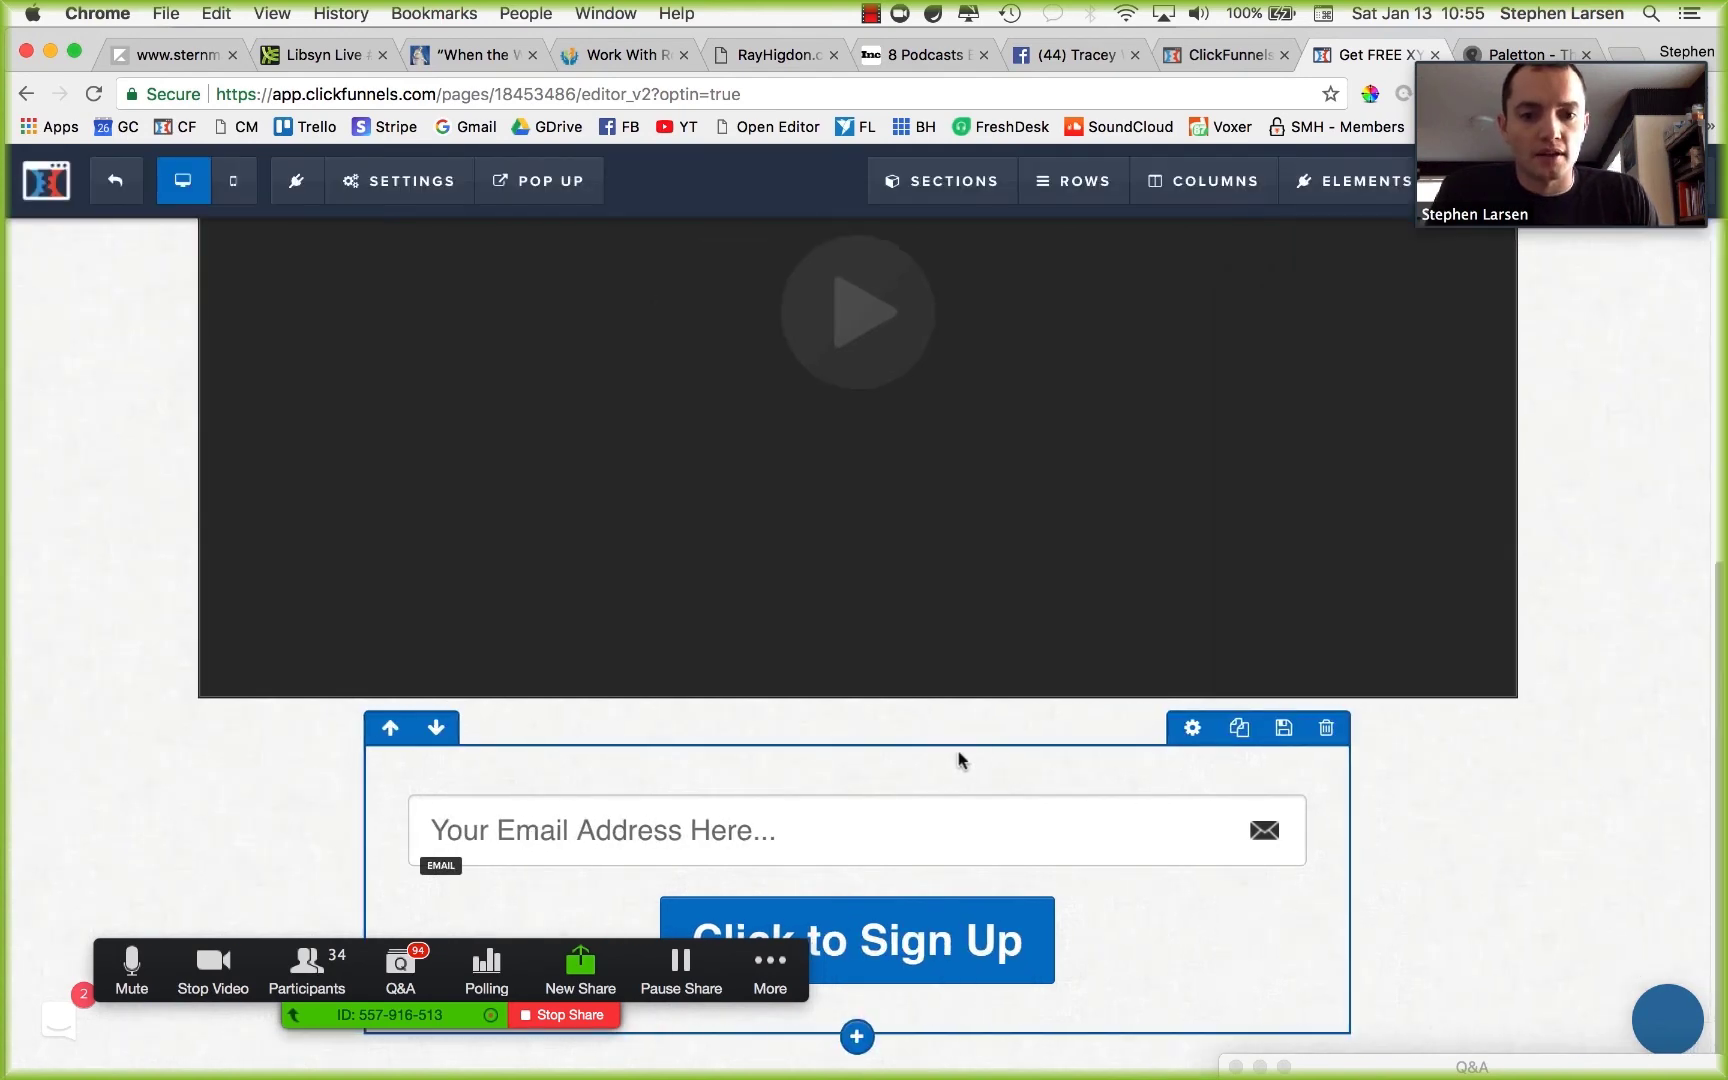
# Add a headline element directly below the video and set its top margin to 0.
pyautogui.click(858, 702)
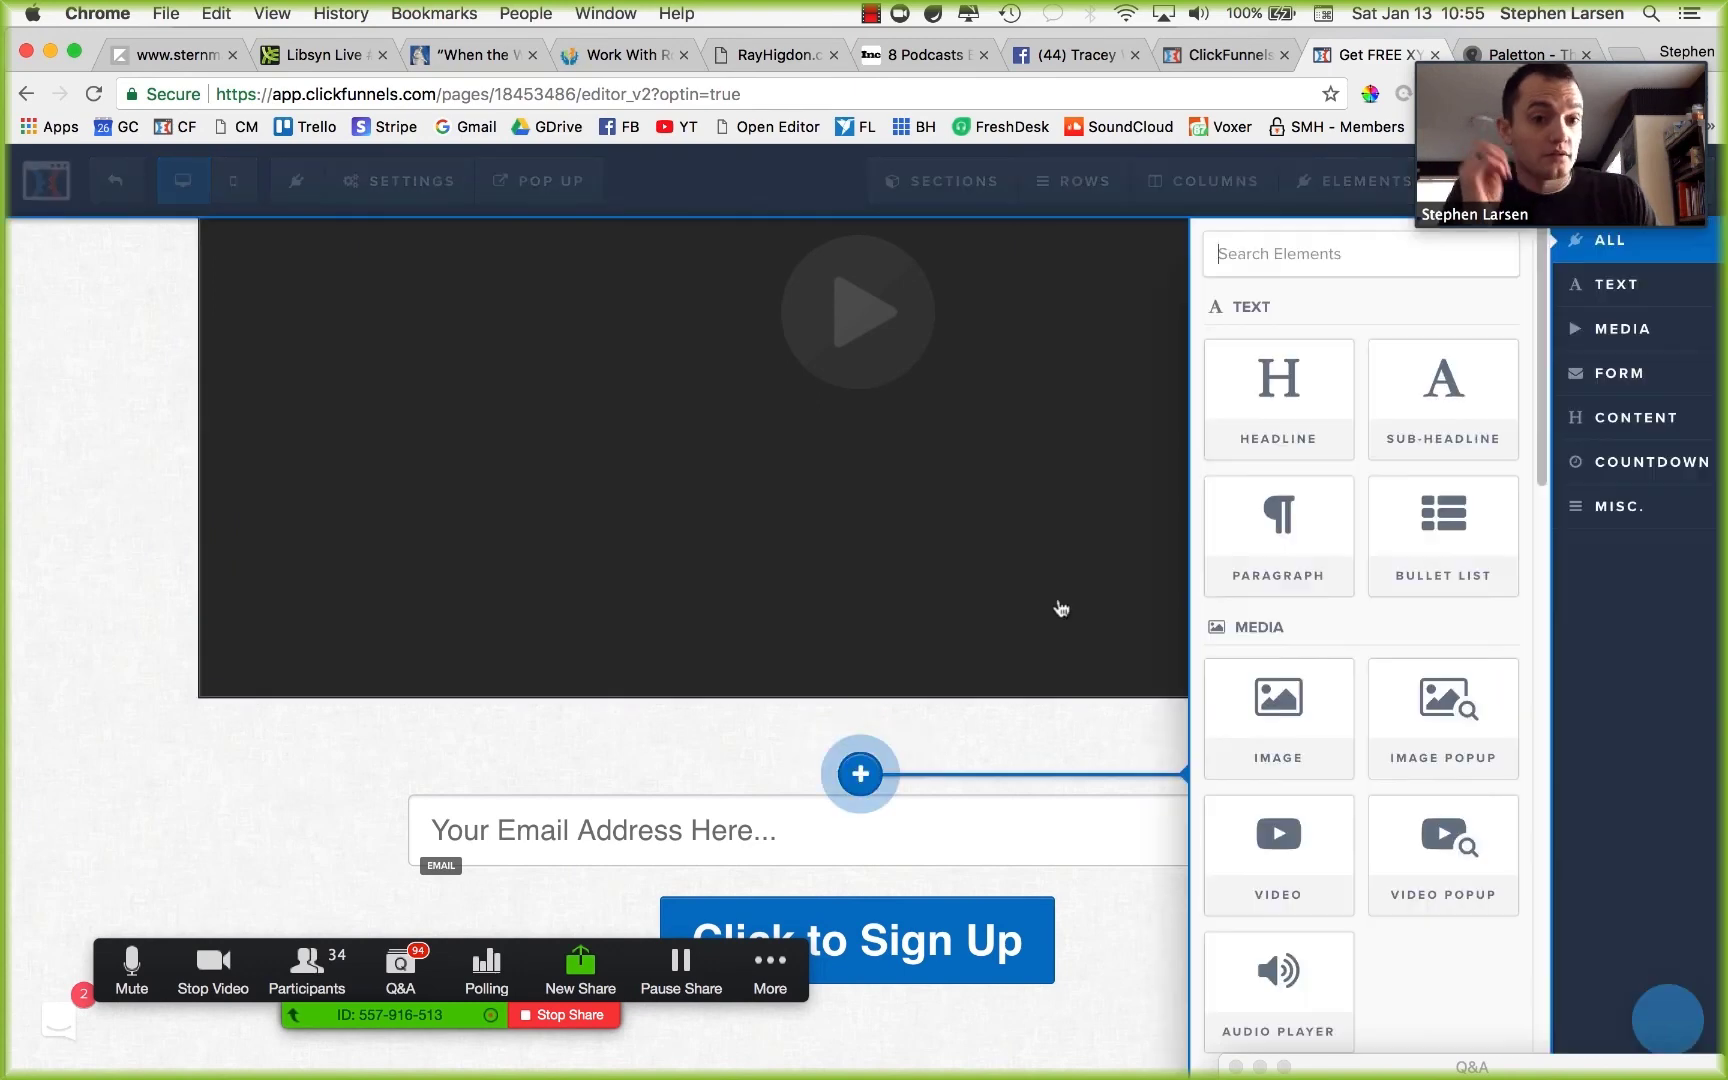
pyautogui.click(1288, 410)
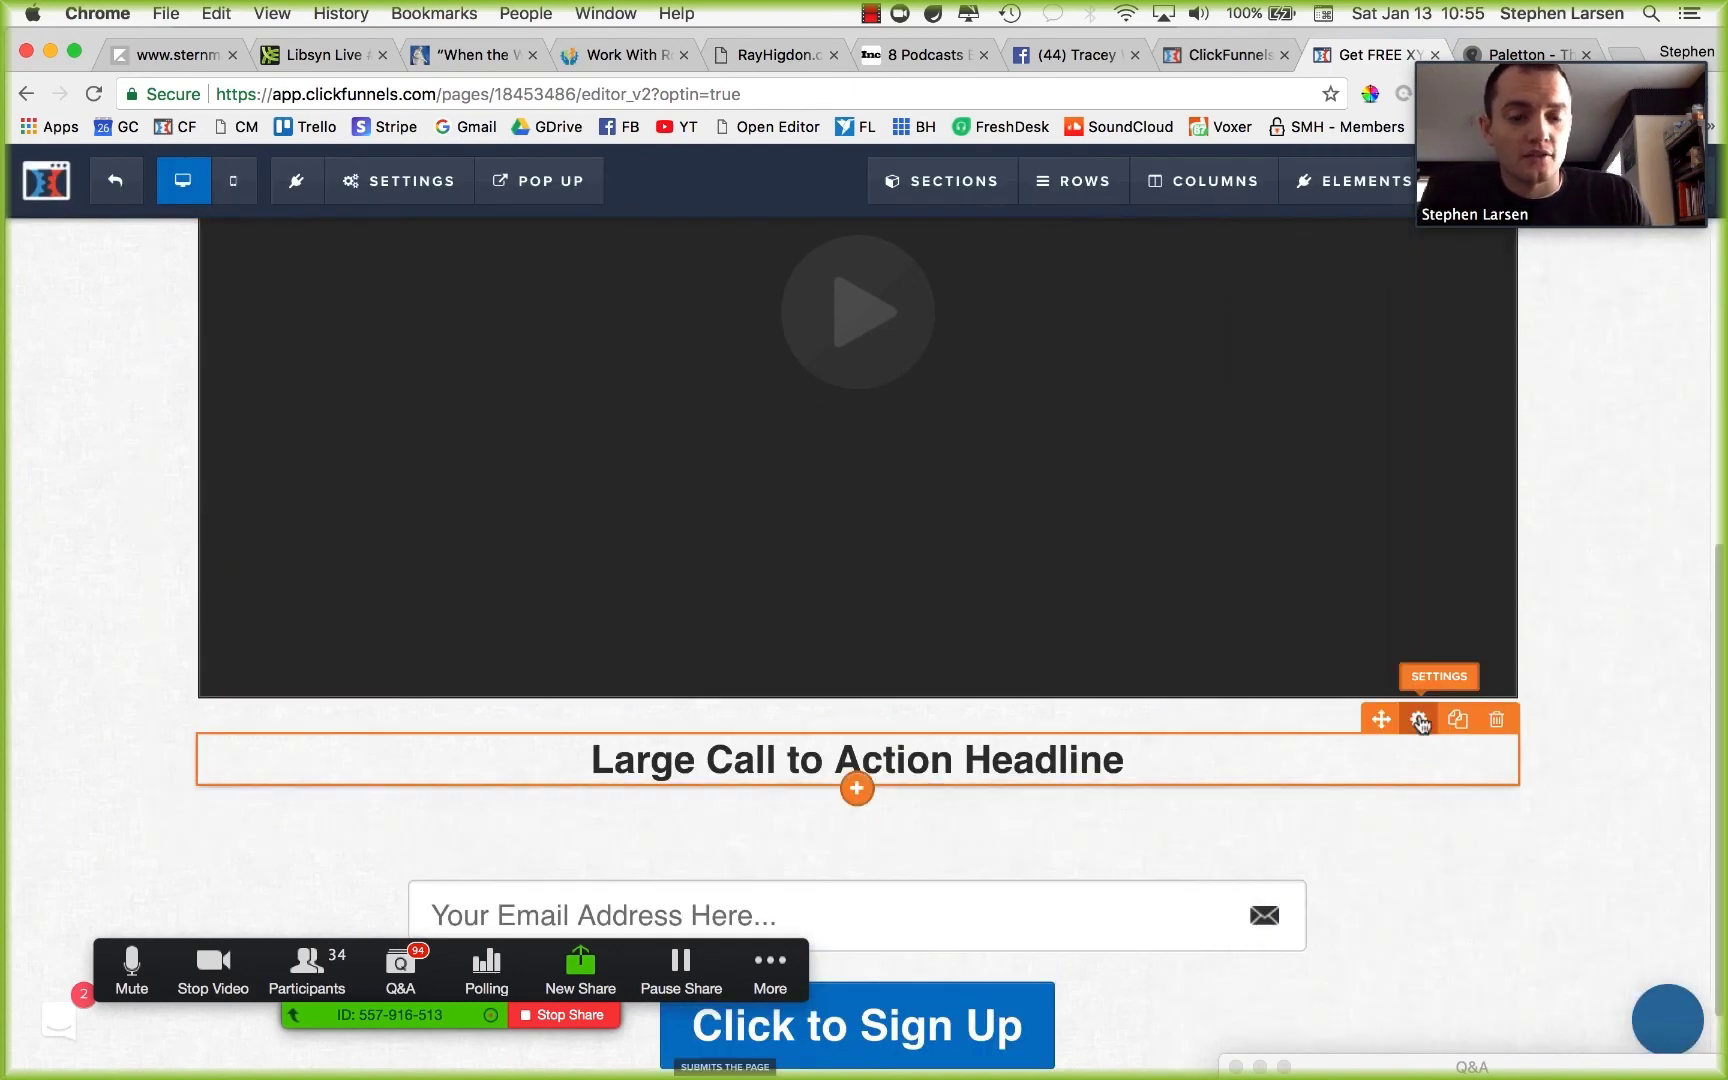
pyautogui.click(1416, 717)
pyautogui.moveTo(1512, 370); pyautogui.dragTo(968, 372)
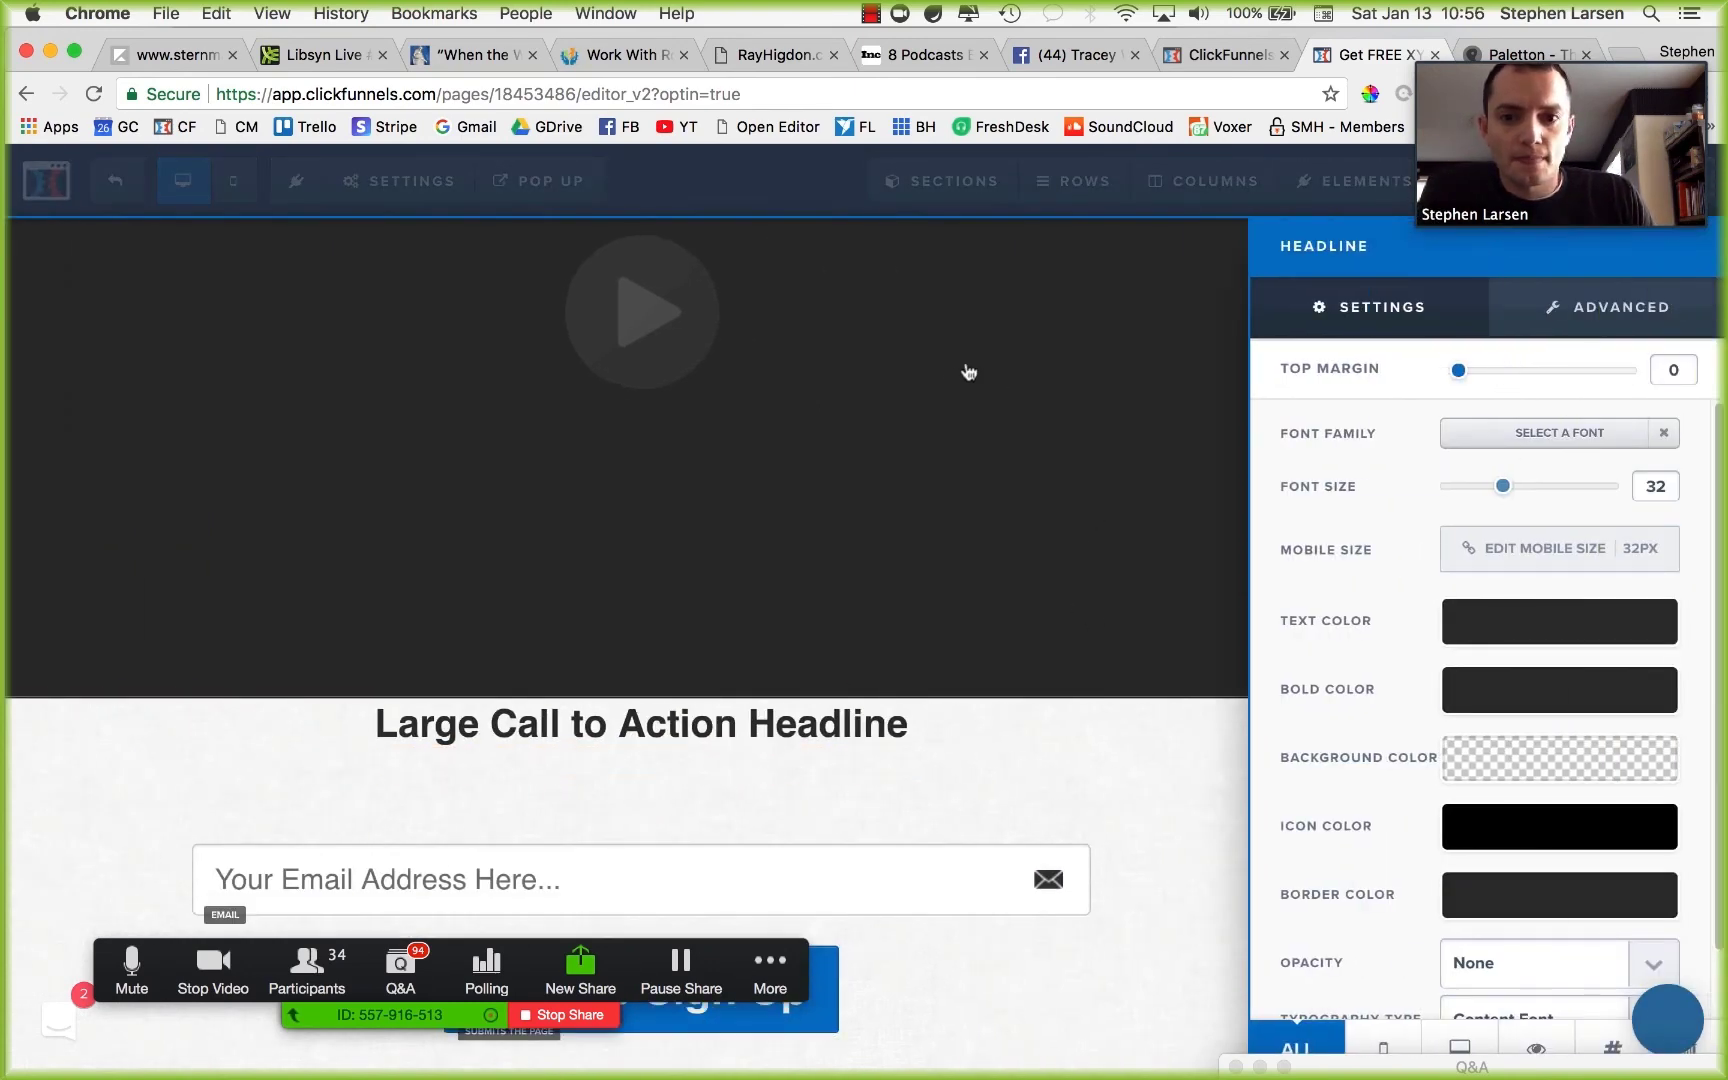
# Set the padding of the headline beneath the video to 5px.
pyautogui.click(1610, 310)
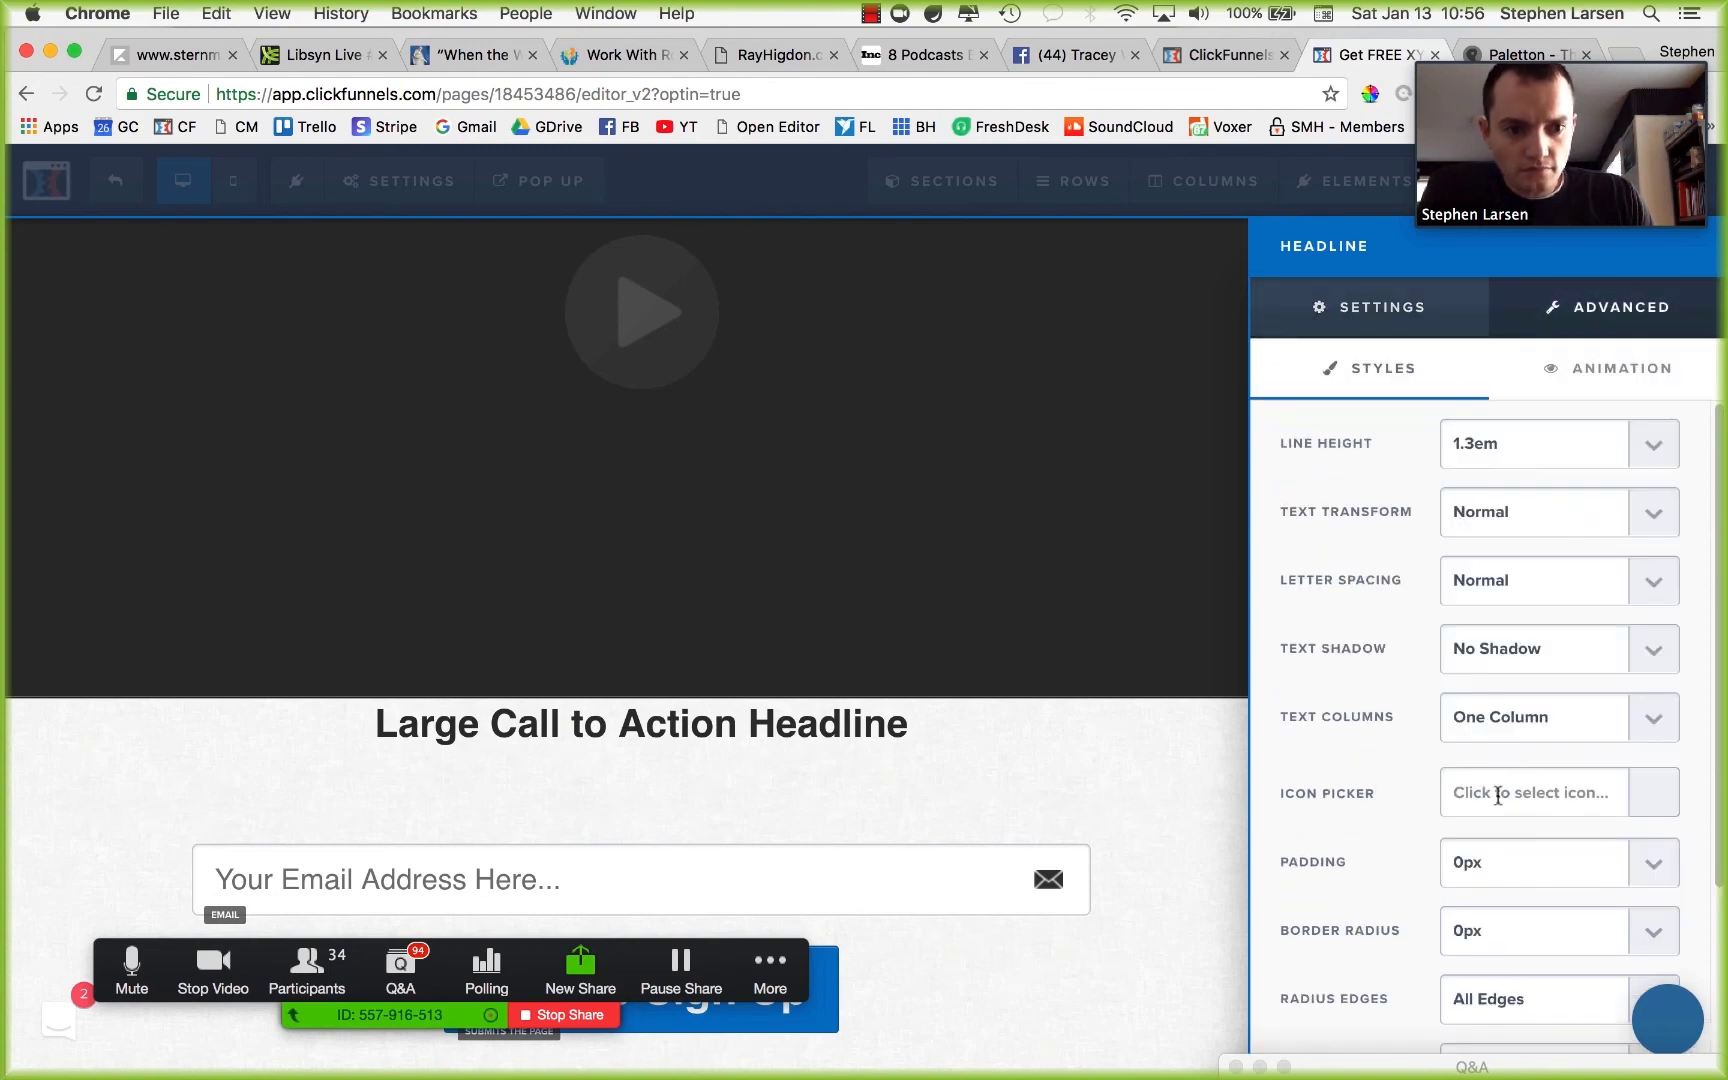
pyautogui.click(1477, 866)
pyautogui.click(1497, 883)
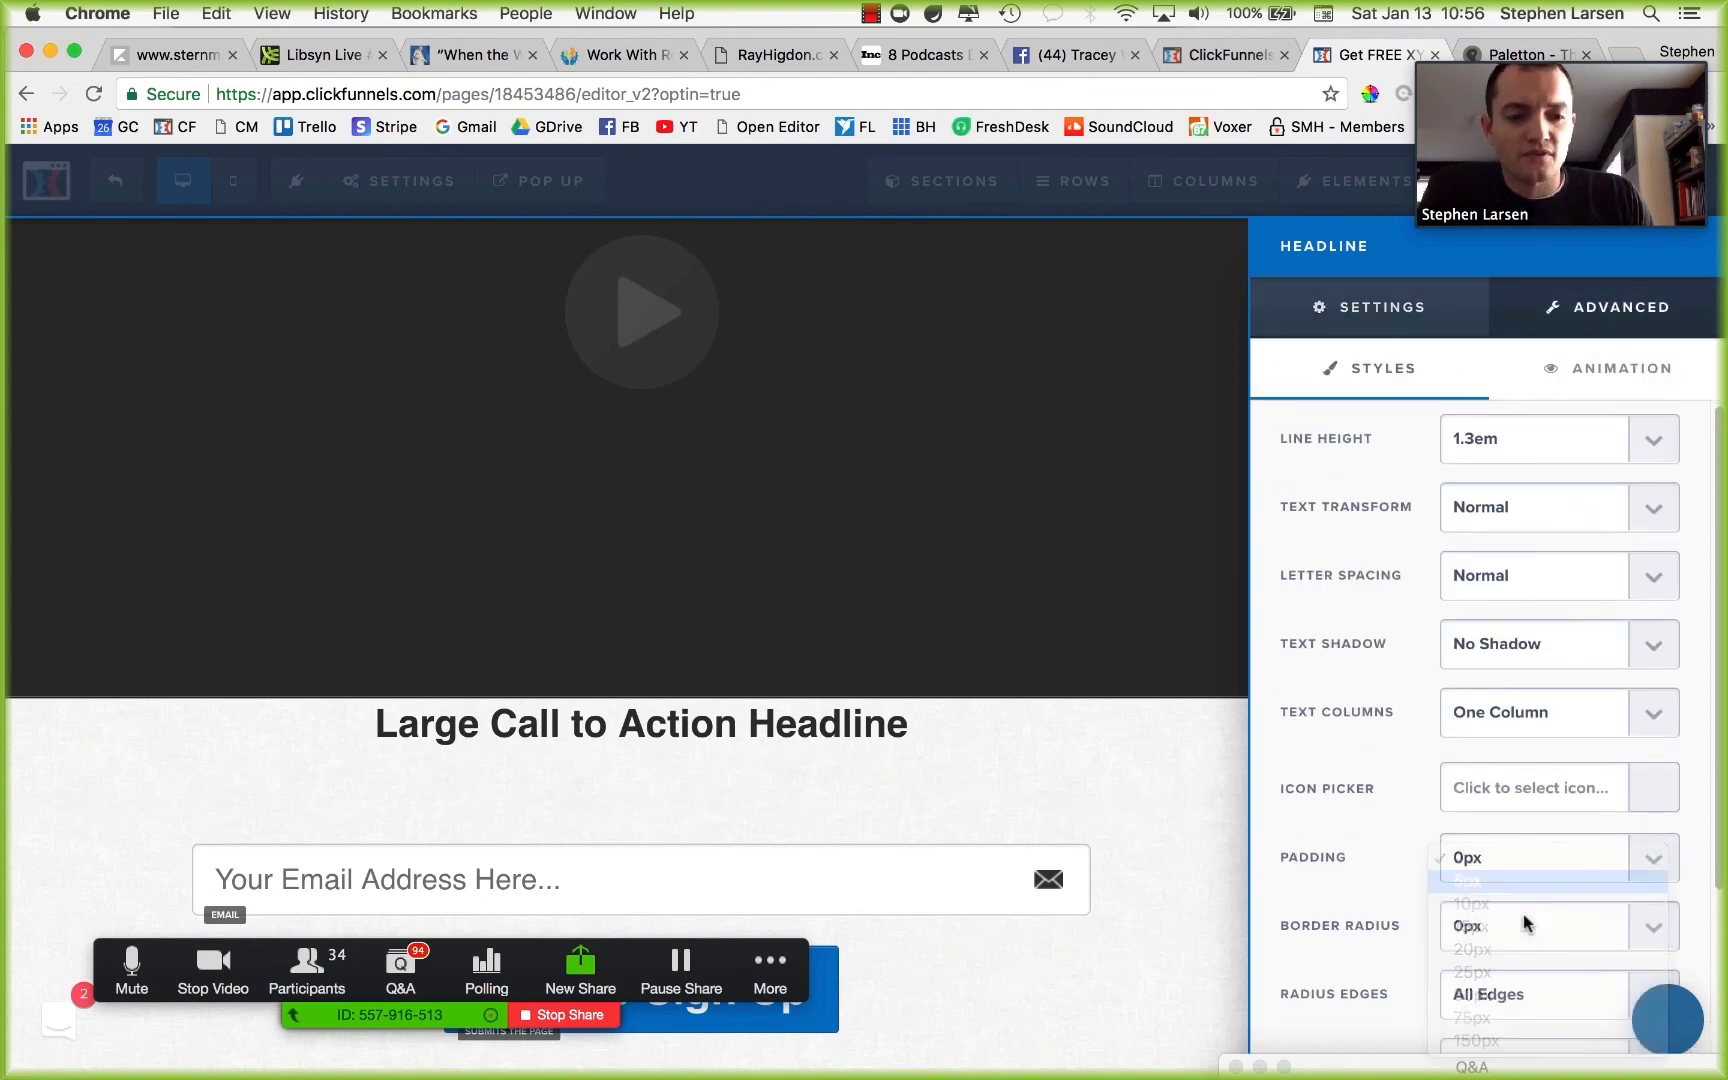
pyautogui.click(1333, 298)
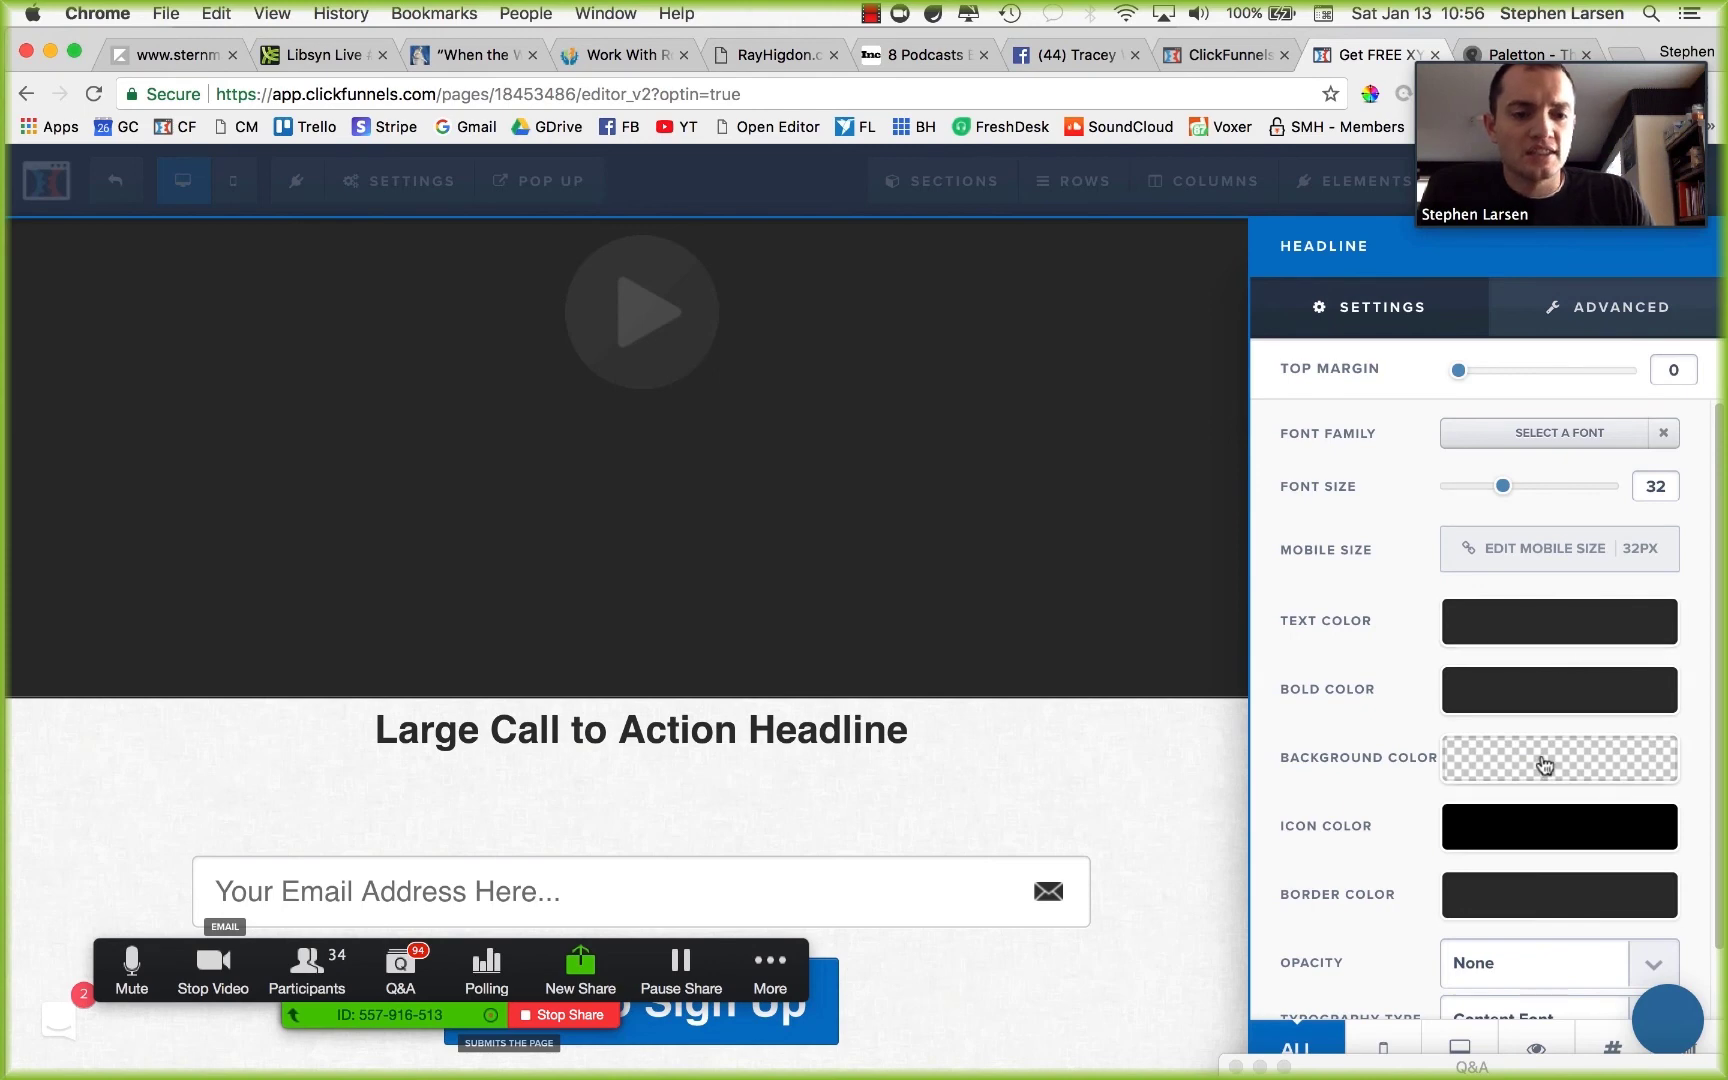
# Give the headline beneath the video an orange background, #ff5700, from the recently used colors.
pyautogui.click(1575, 782)
pyautogui.click(1347, 1040)
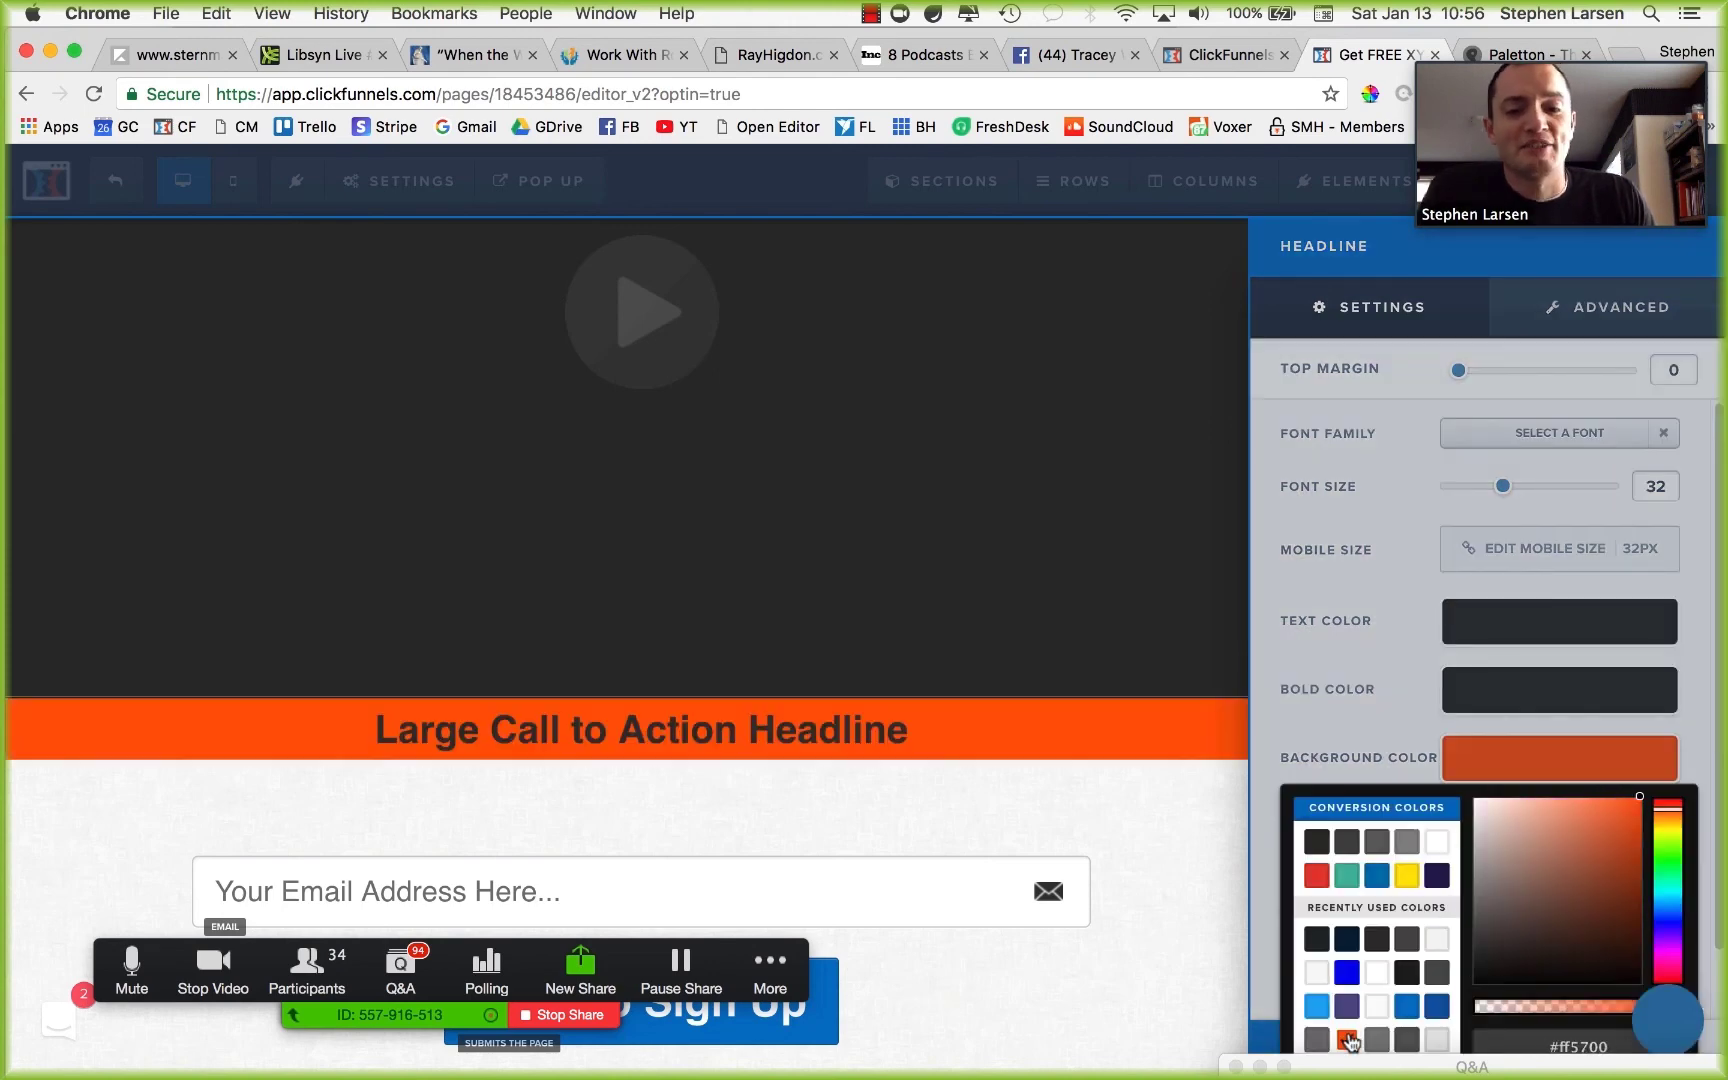
pyautogui.click(1354, 662)
# Set the text color of the headline beneath the video to white, #ffffff.
pyautogui.click(1513, 697)
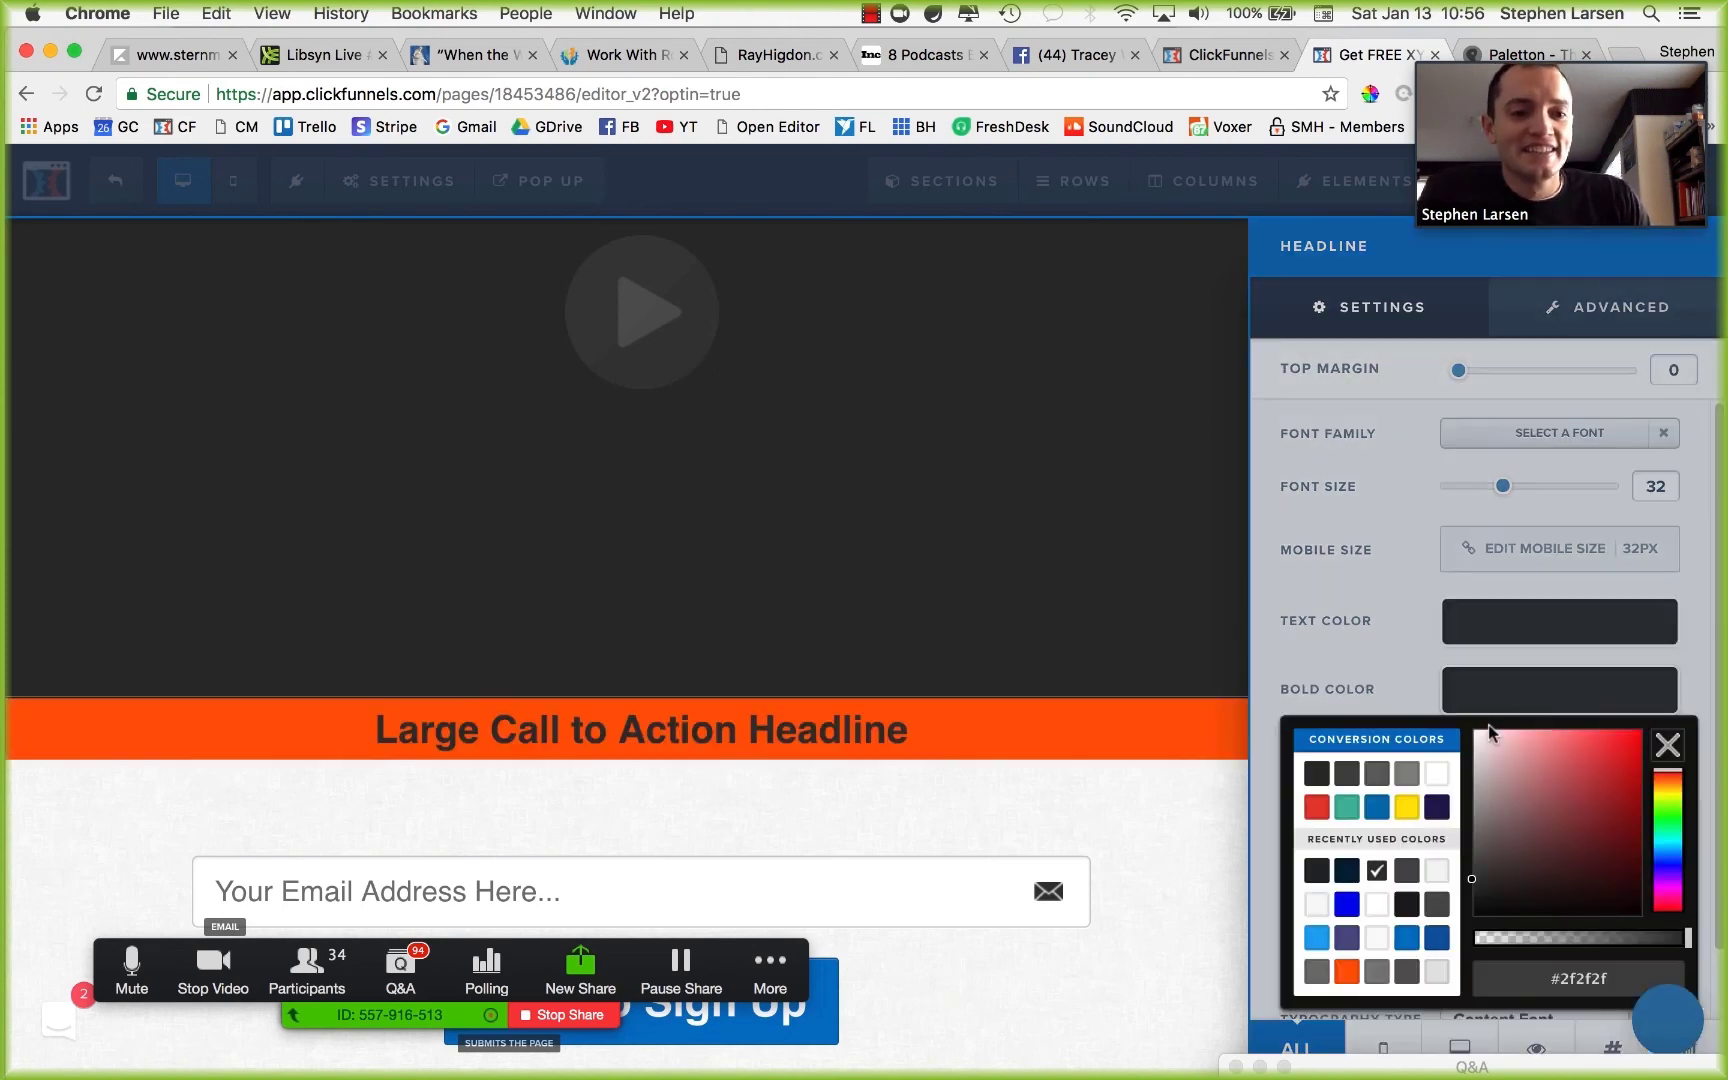
pyautogui.click(1441, 787)
pyautogui.click(1448, 622)
pyautogui.click(1434, 708)
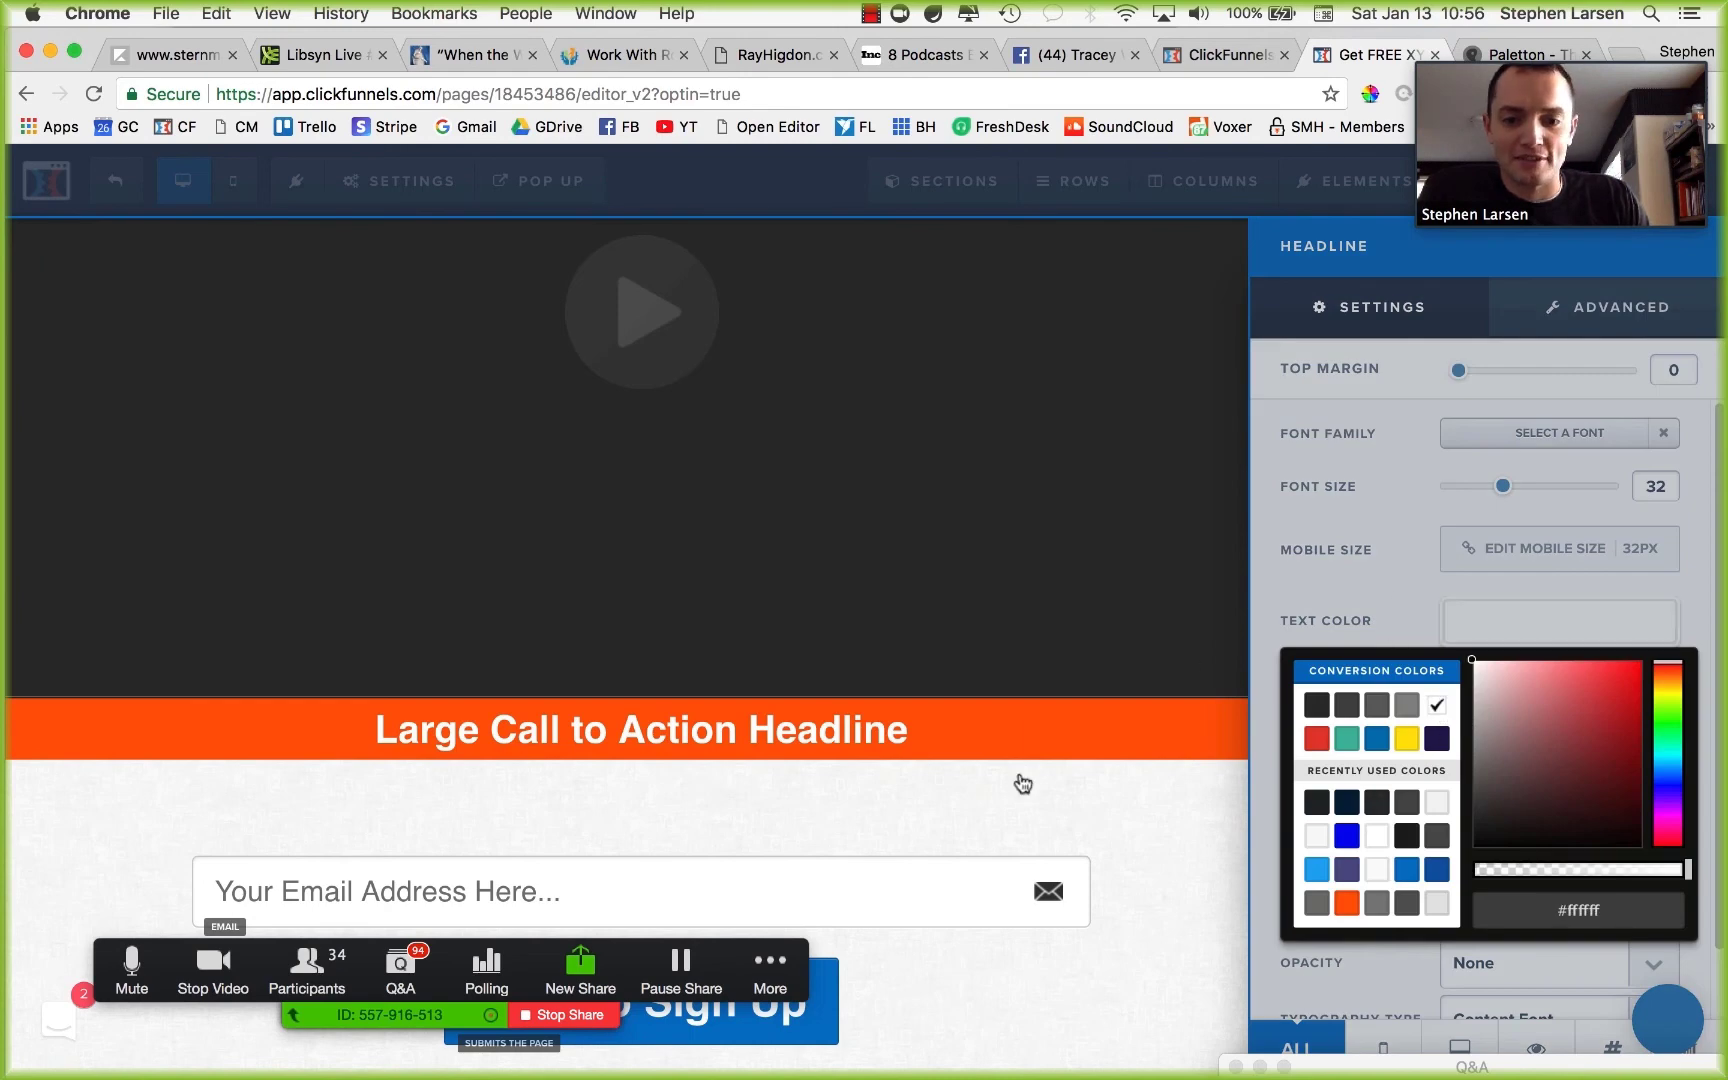
pyautogui.click(1022, 783)
pyautogui.click(1425, 690)
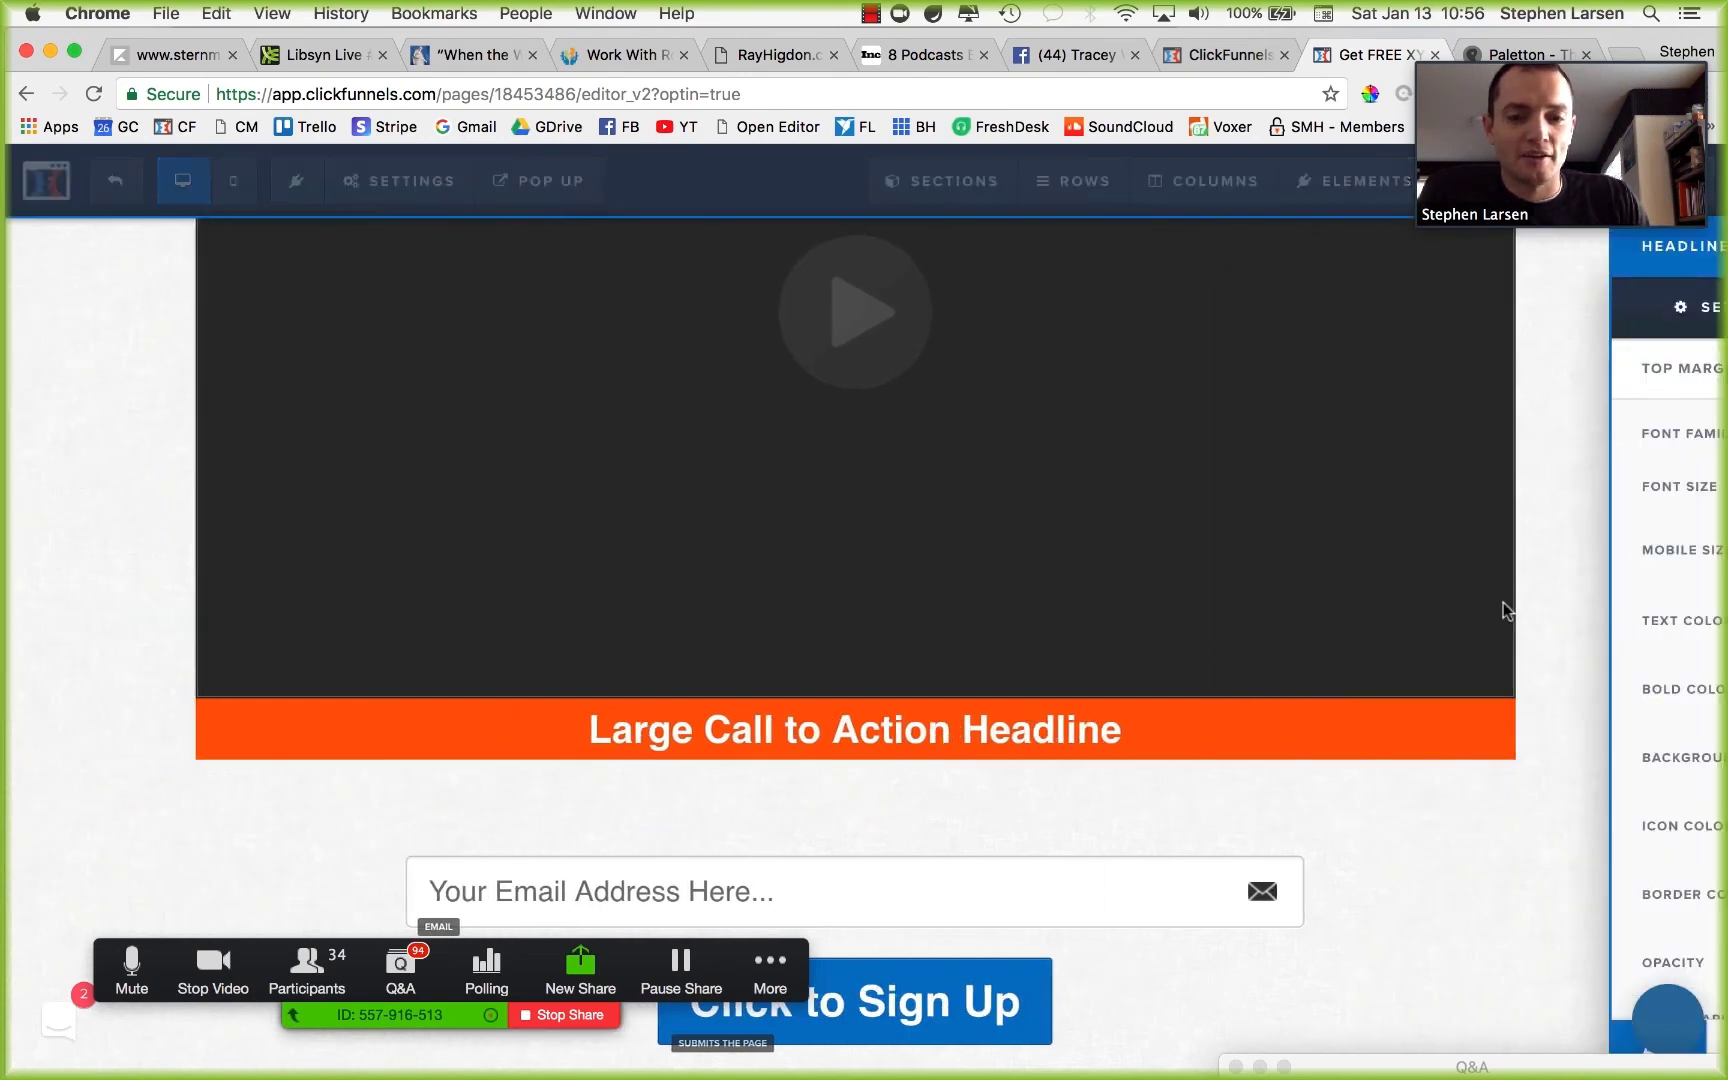
pyautogui.click(1137, 800)
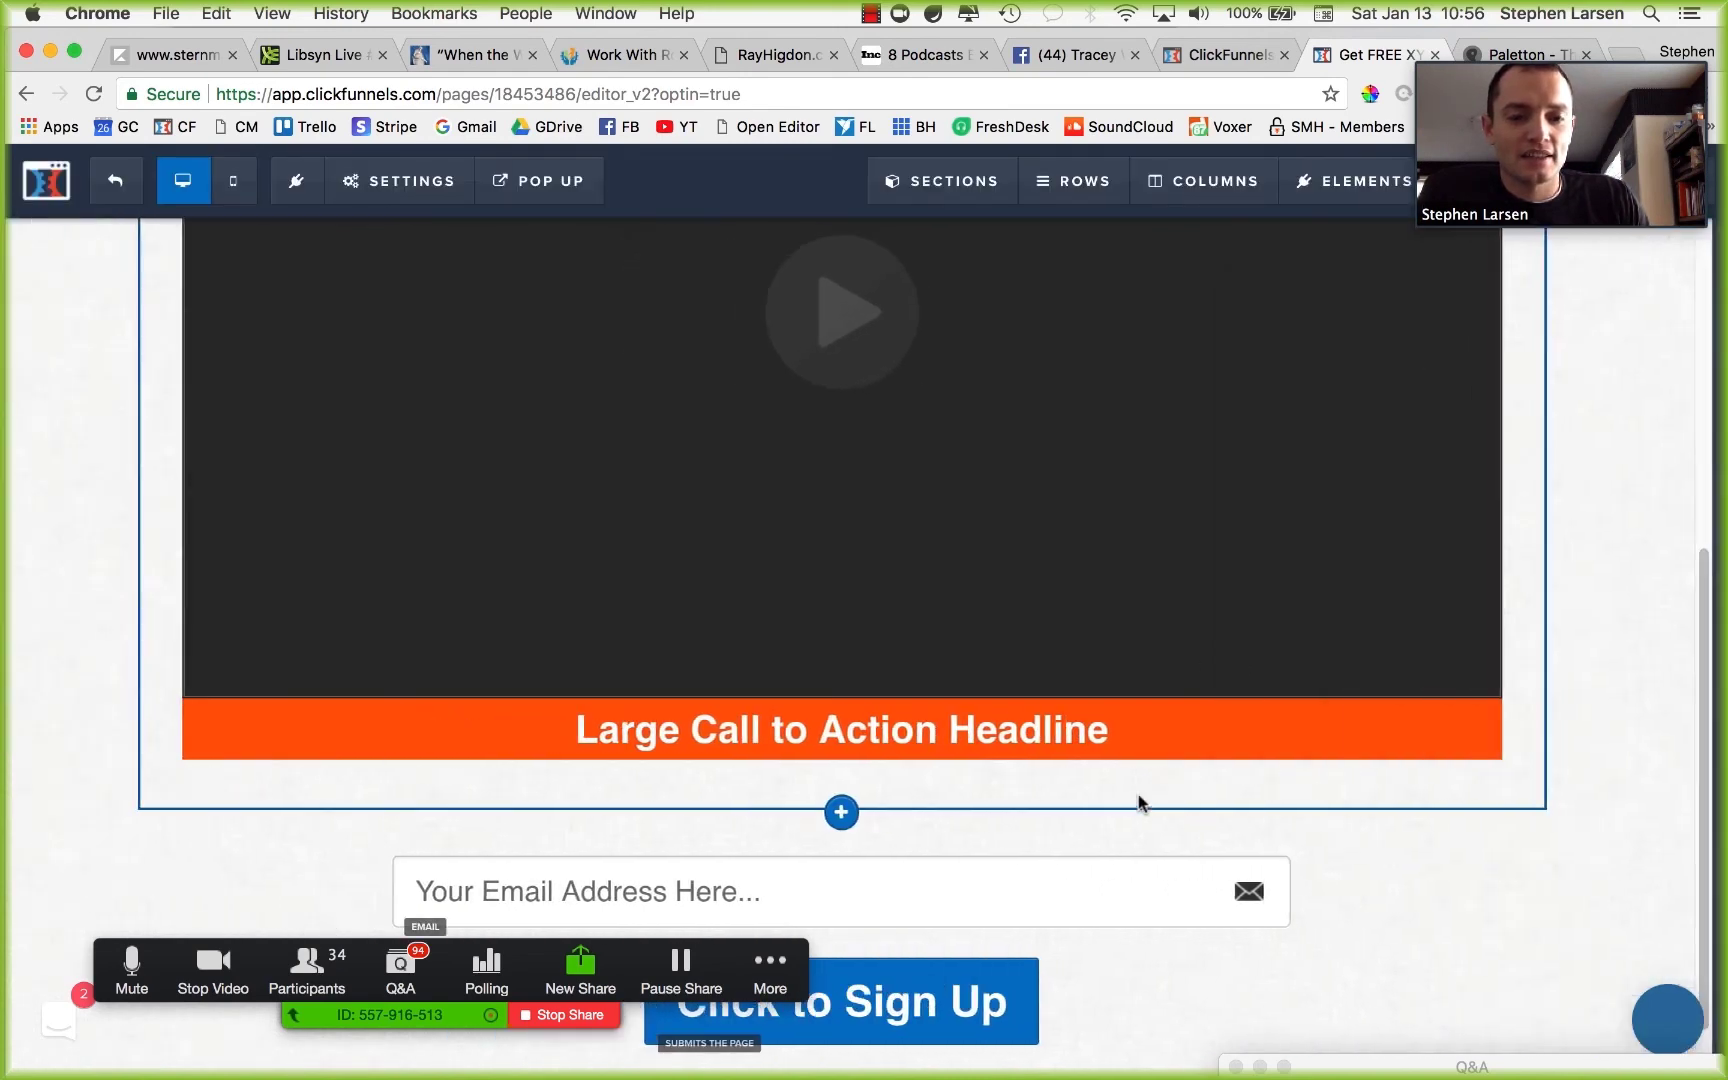
pyautogui.click(1175, 940)
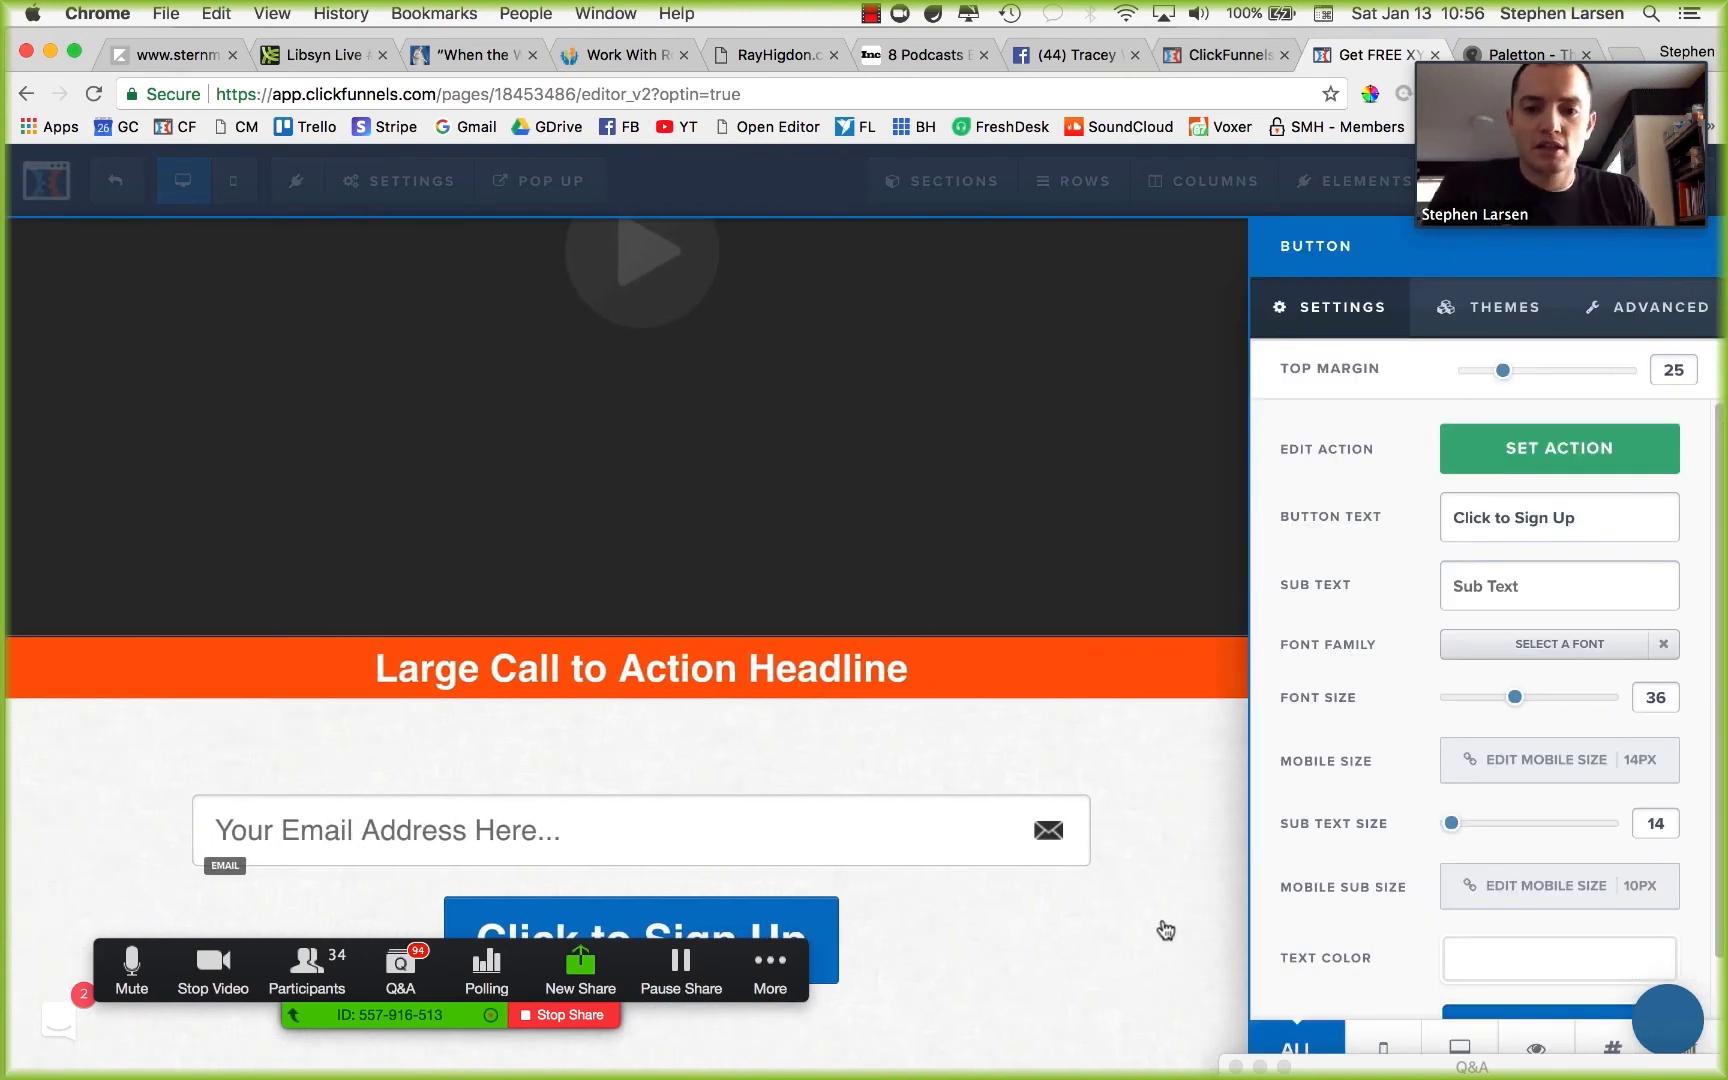
pyautogui.click(1115, 783)
pyautogui.click(1137, 945)
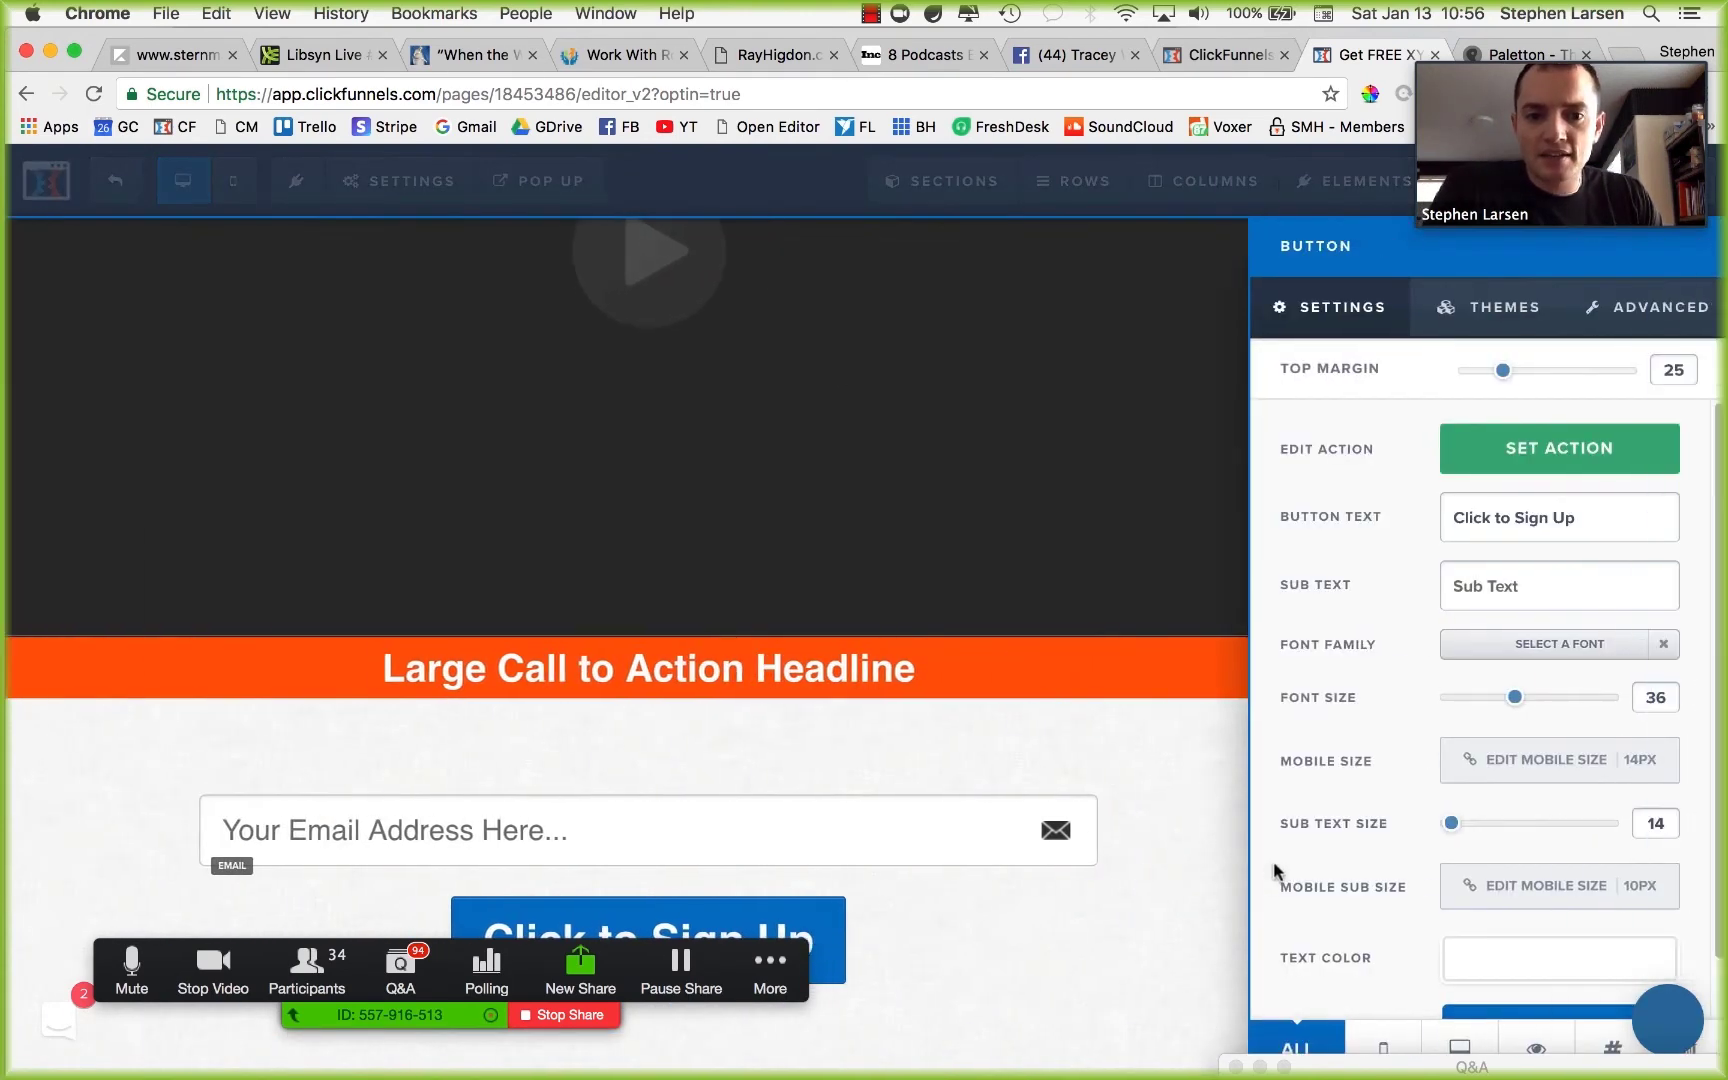
pyautogui.click(1200, 793)
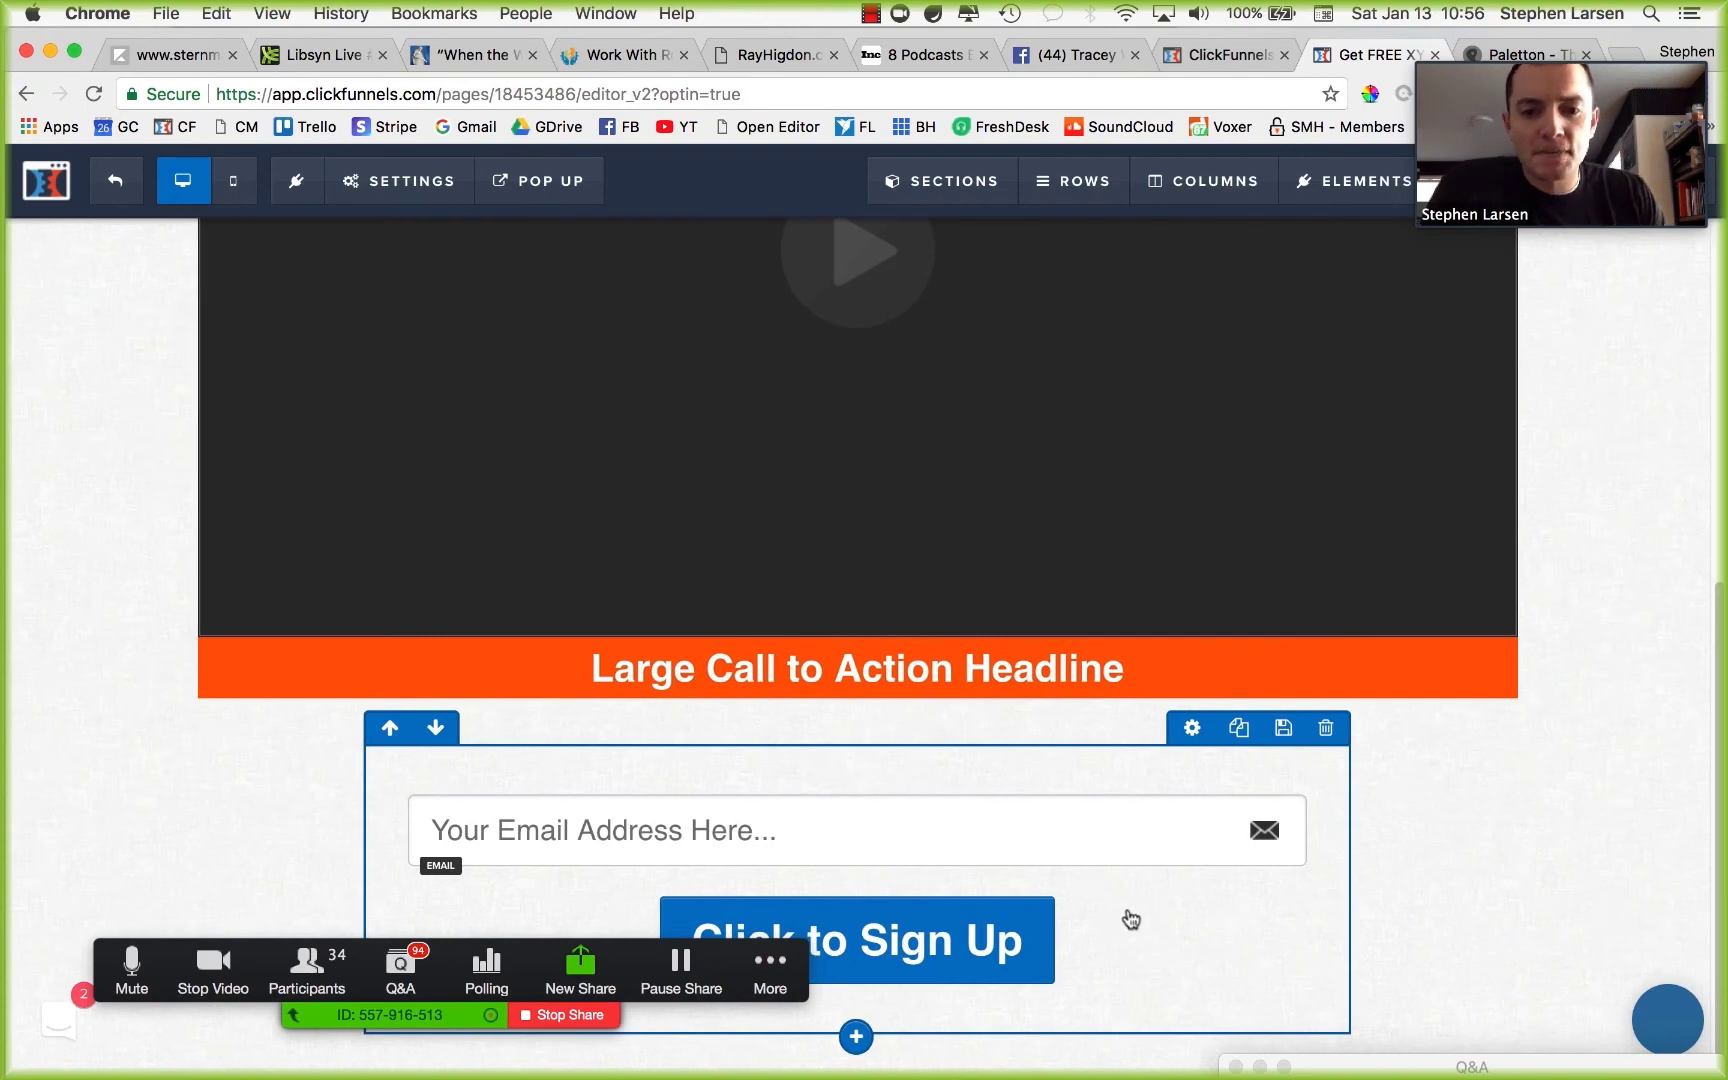
pyautogui.click(1142, 945)
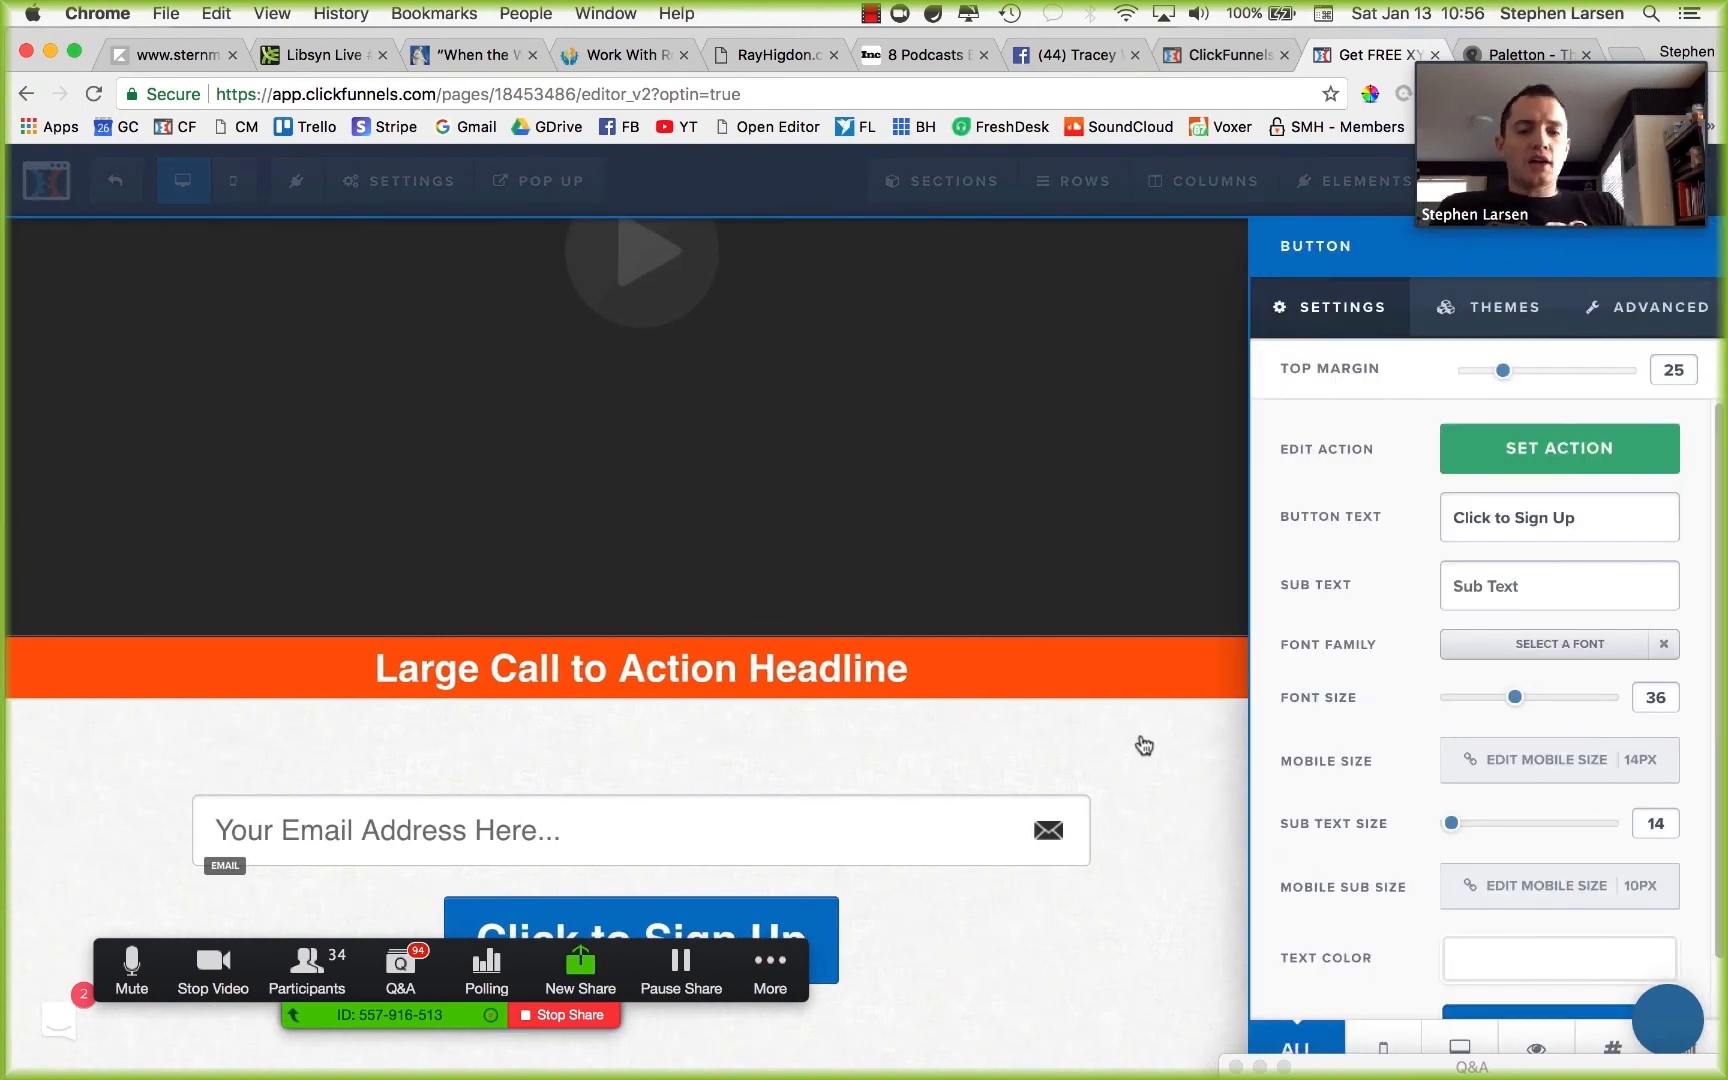
pyautogui.click(1138, 745)
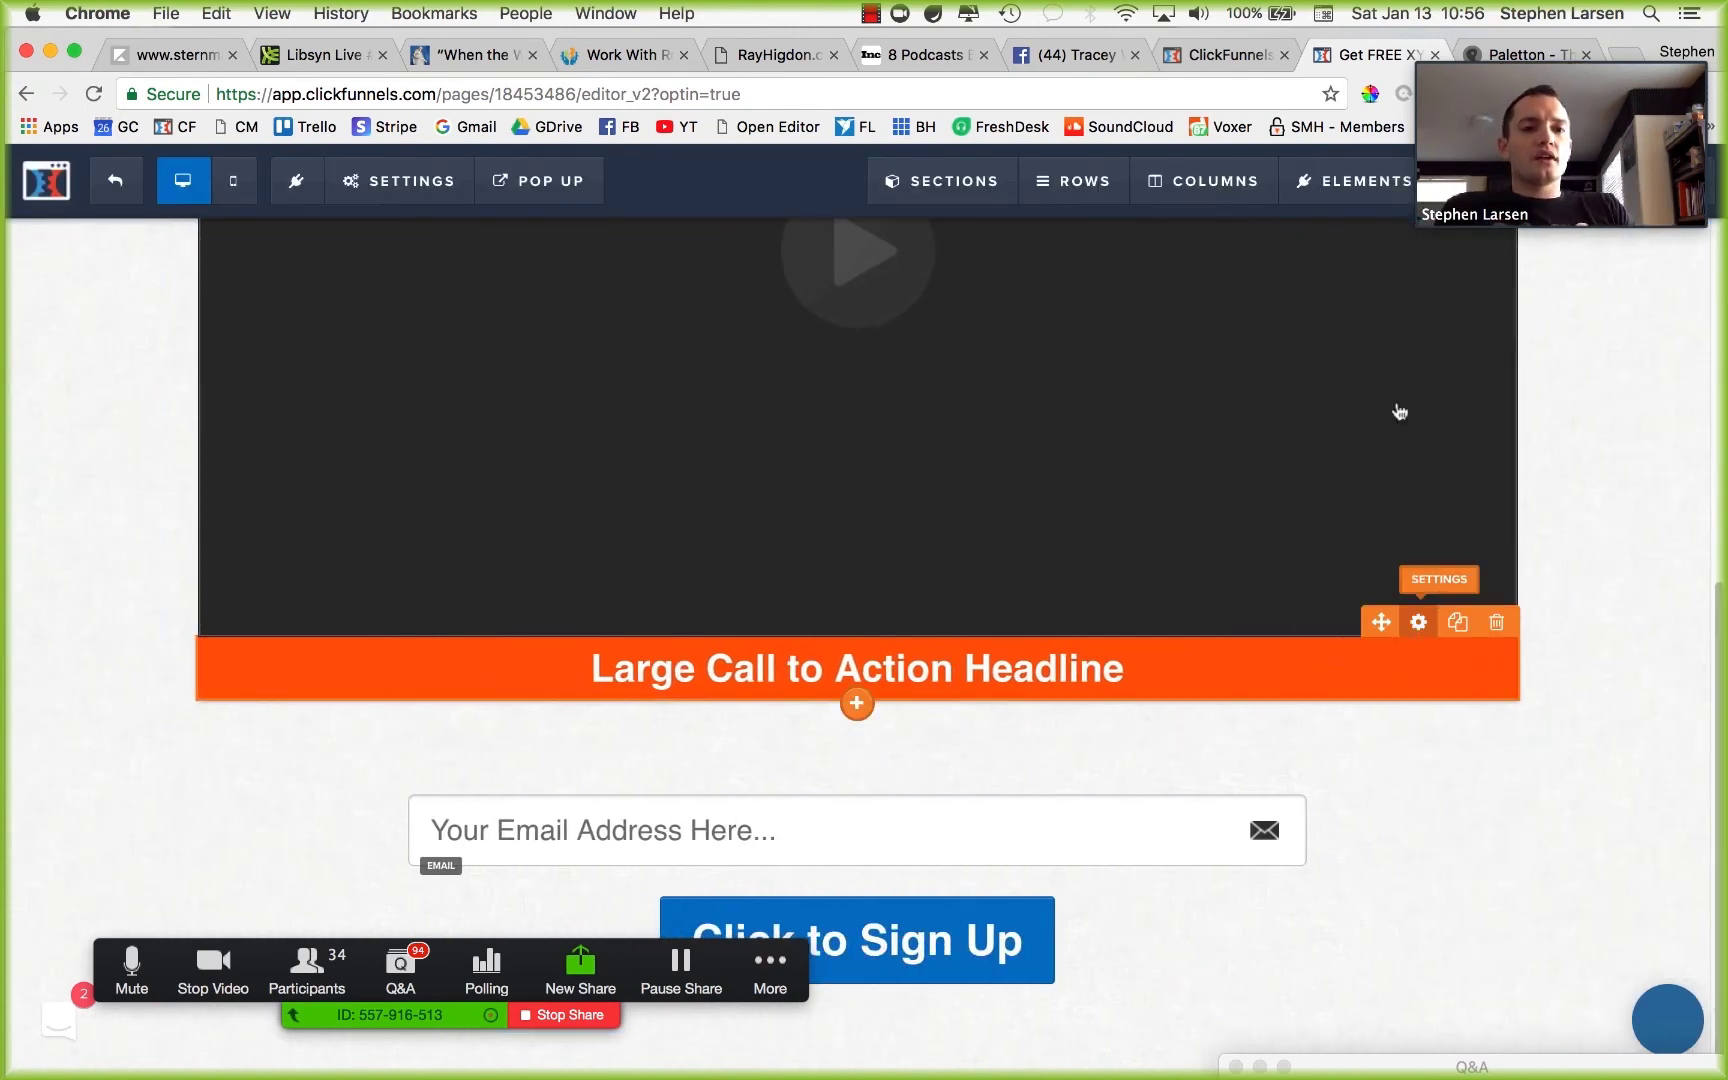
# Switch to Paletton and adjust the monochromatic palette's hue and shade to a bright orange base color, F28200.
pyautogui.moveTo(1522, 46); pyautogui.dragTo(1508, 150)
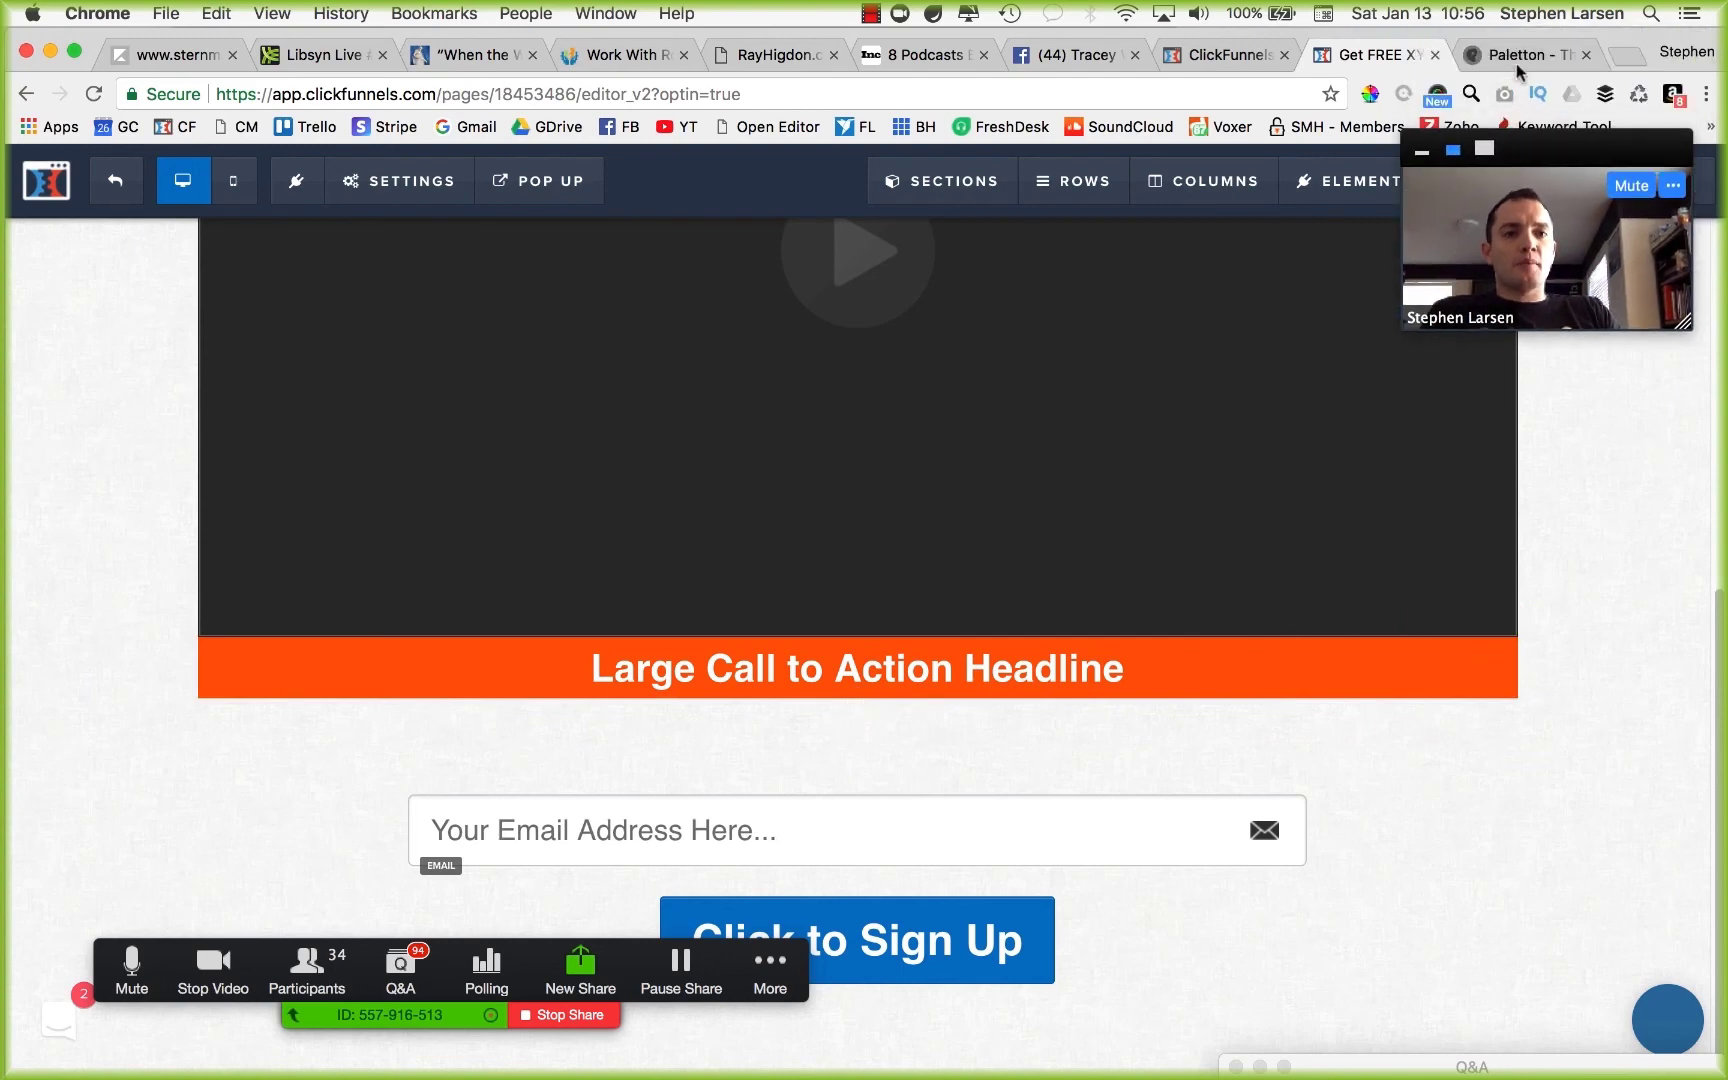
pyautogui.click(1517, 58)
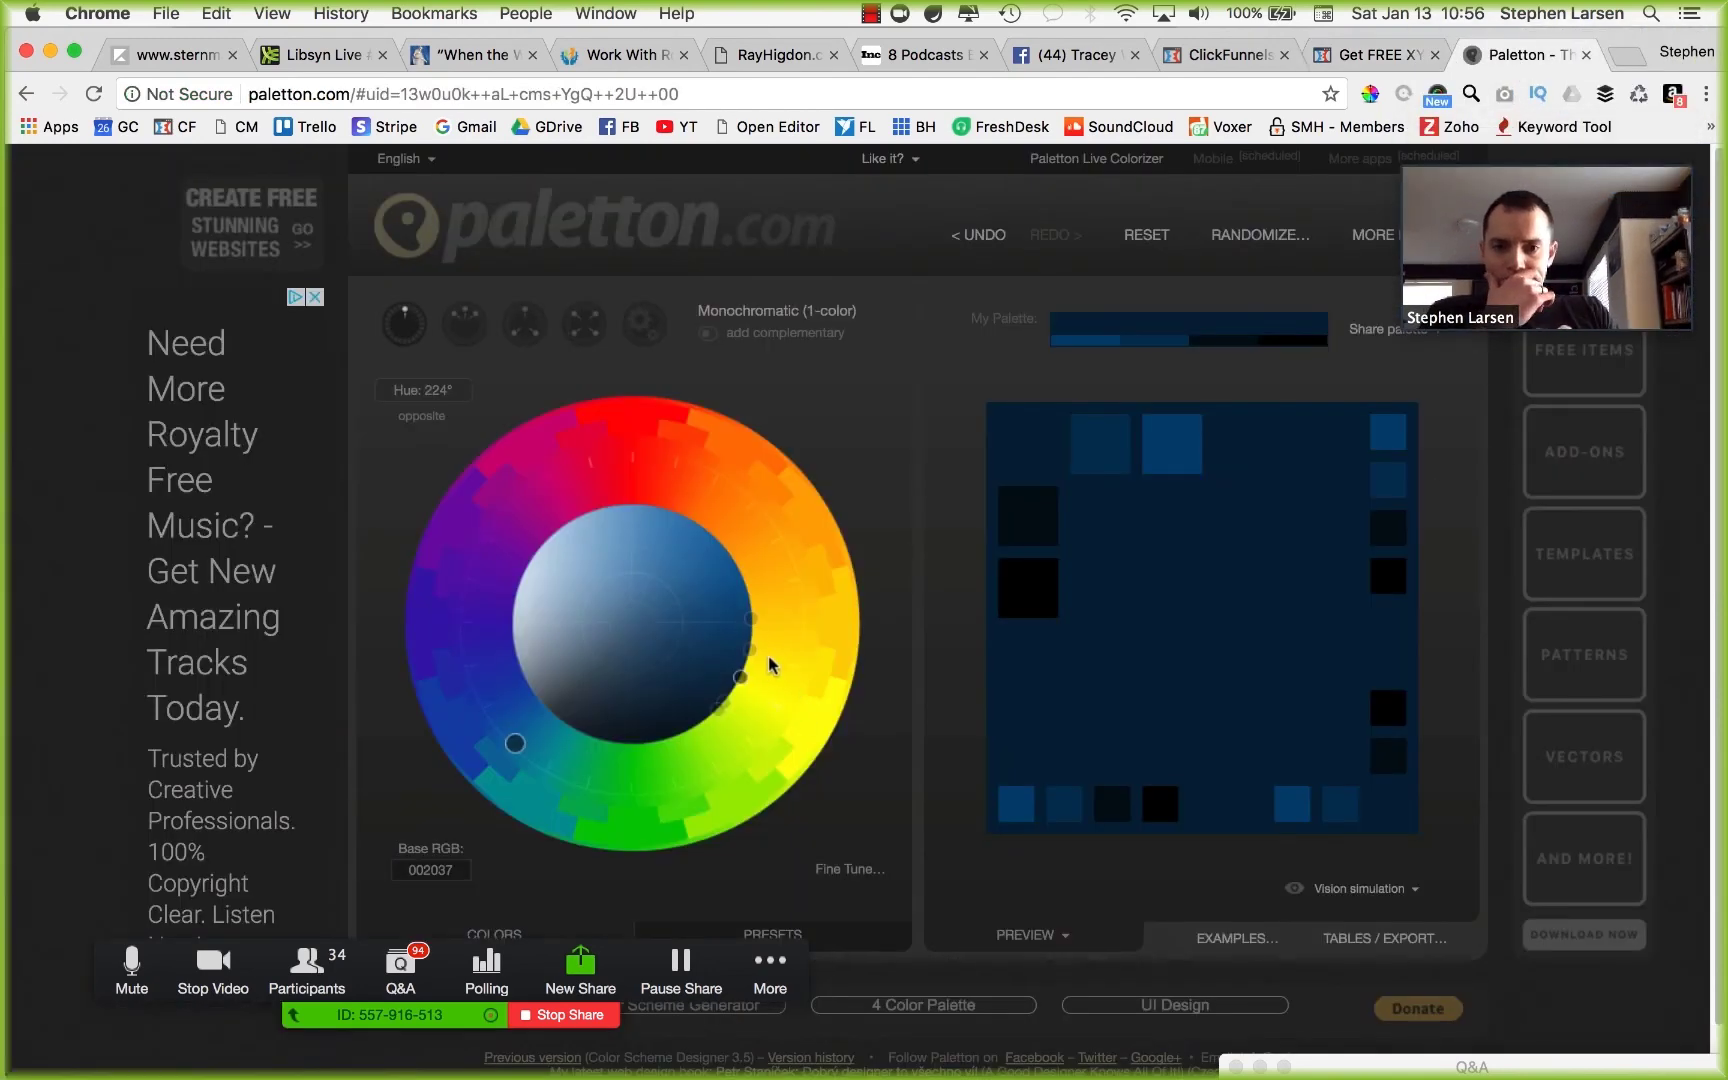
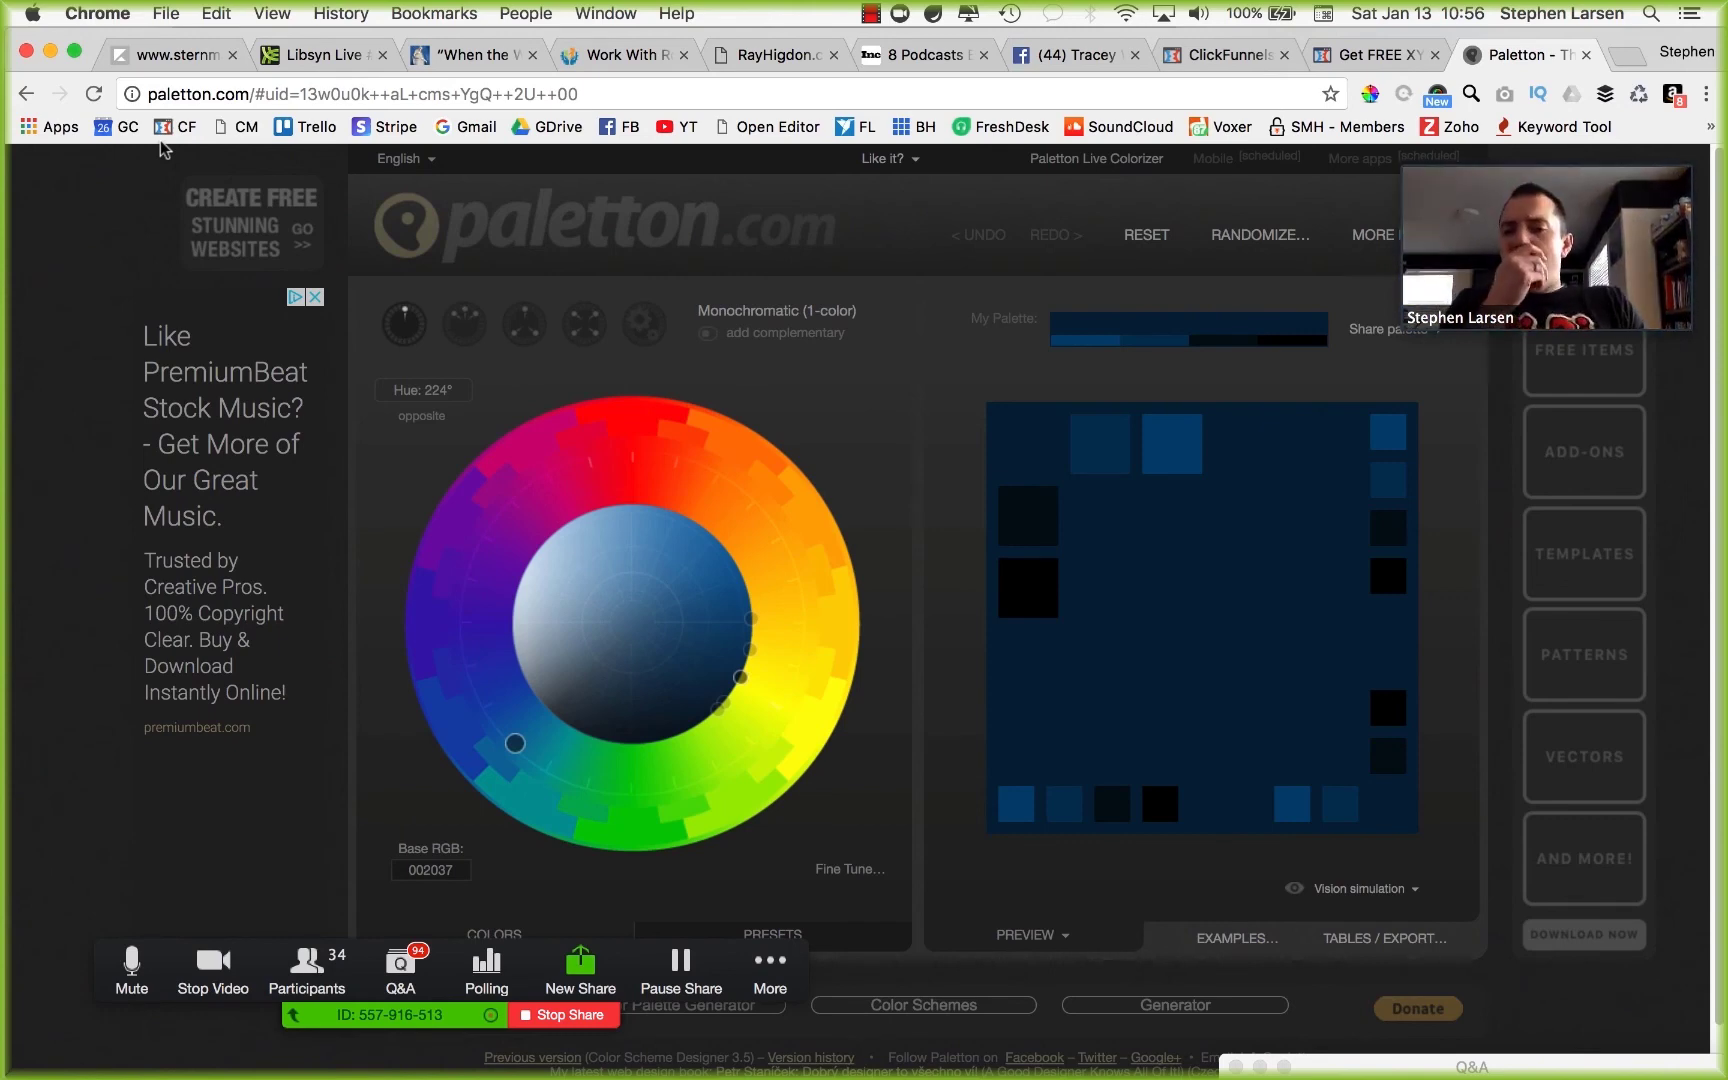
pyautogui.moveTo(605, 465); pyautogui.dragTo(761, 519)
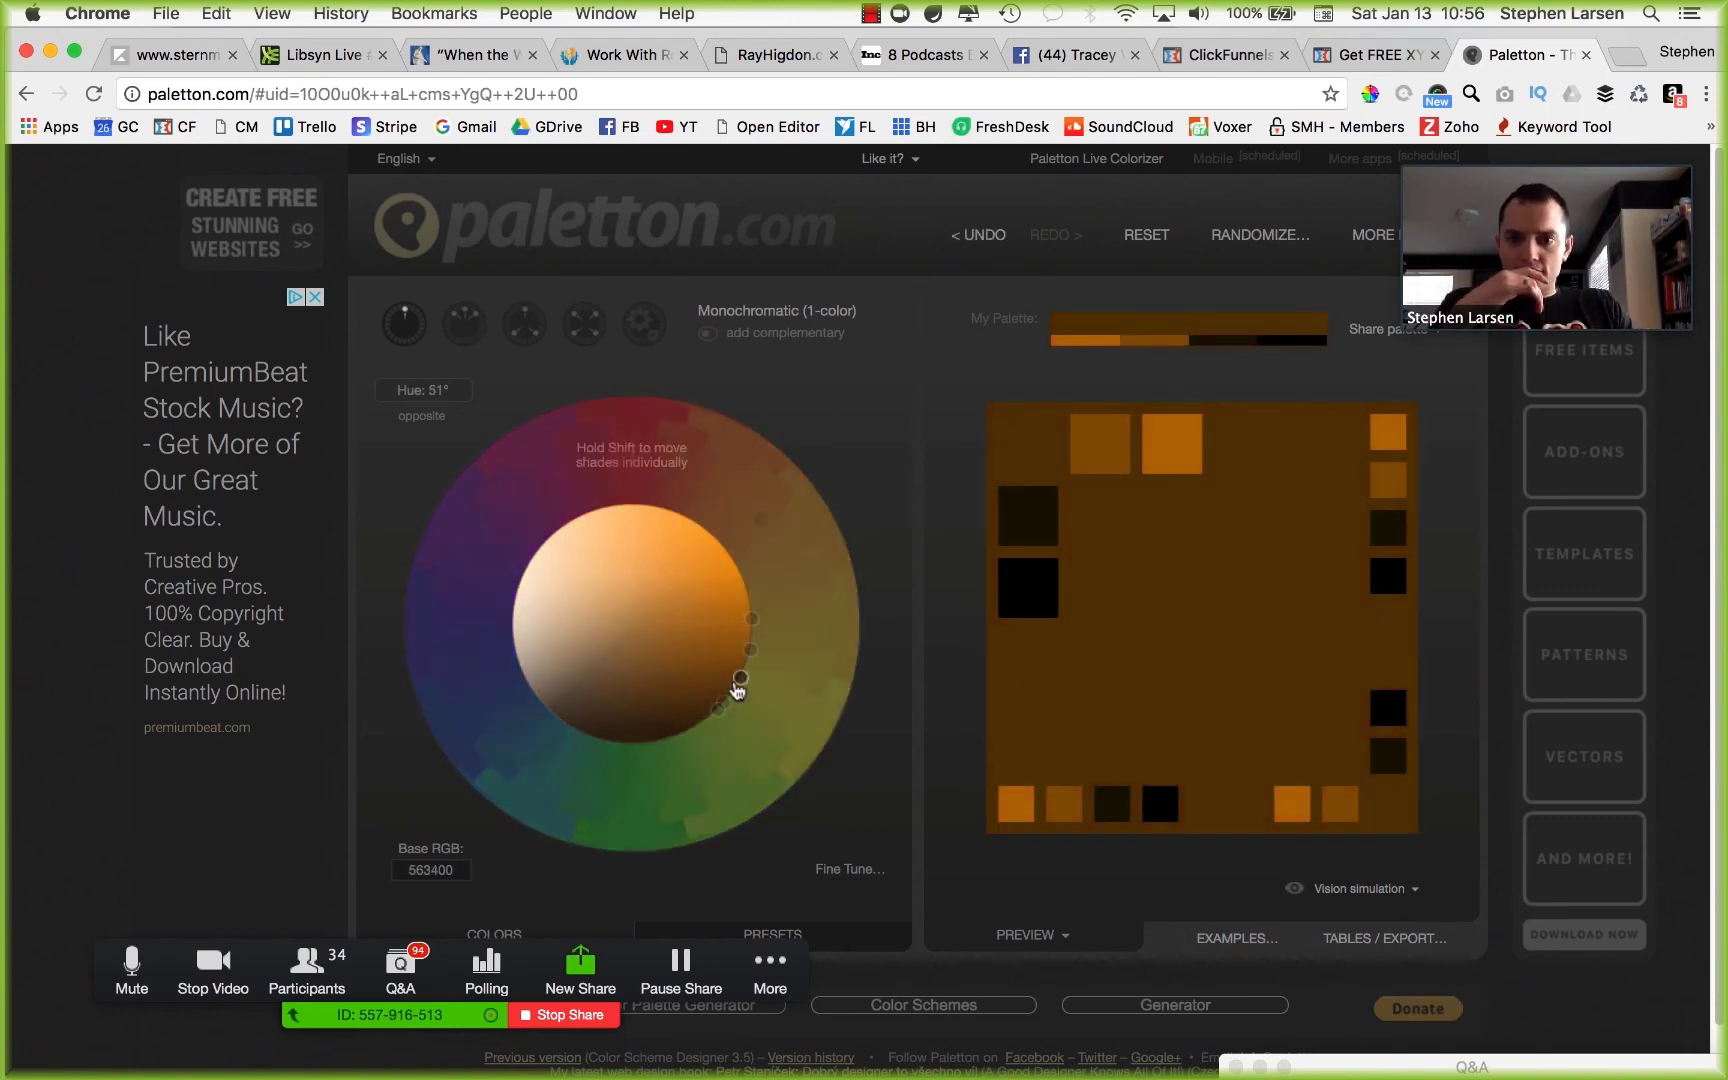
pyautogui.moveTo(733, 687); pyautogui.dragTo(707, 600)
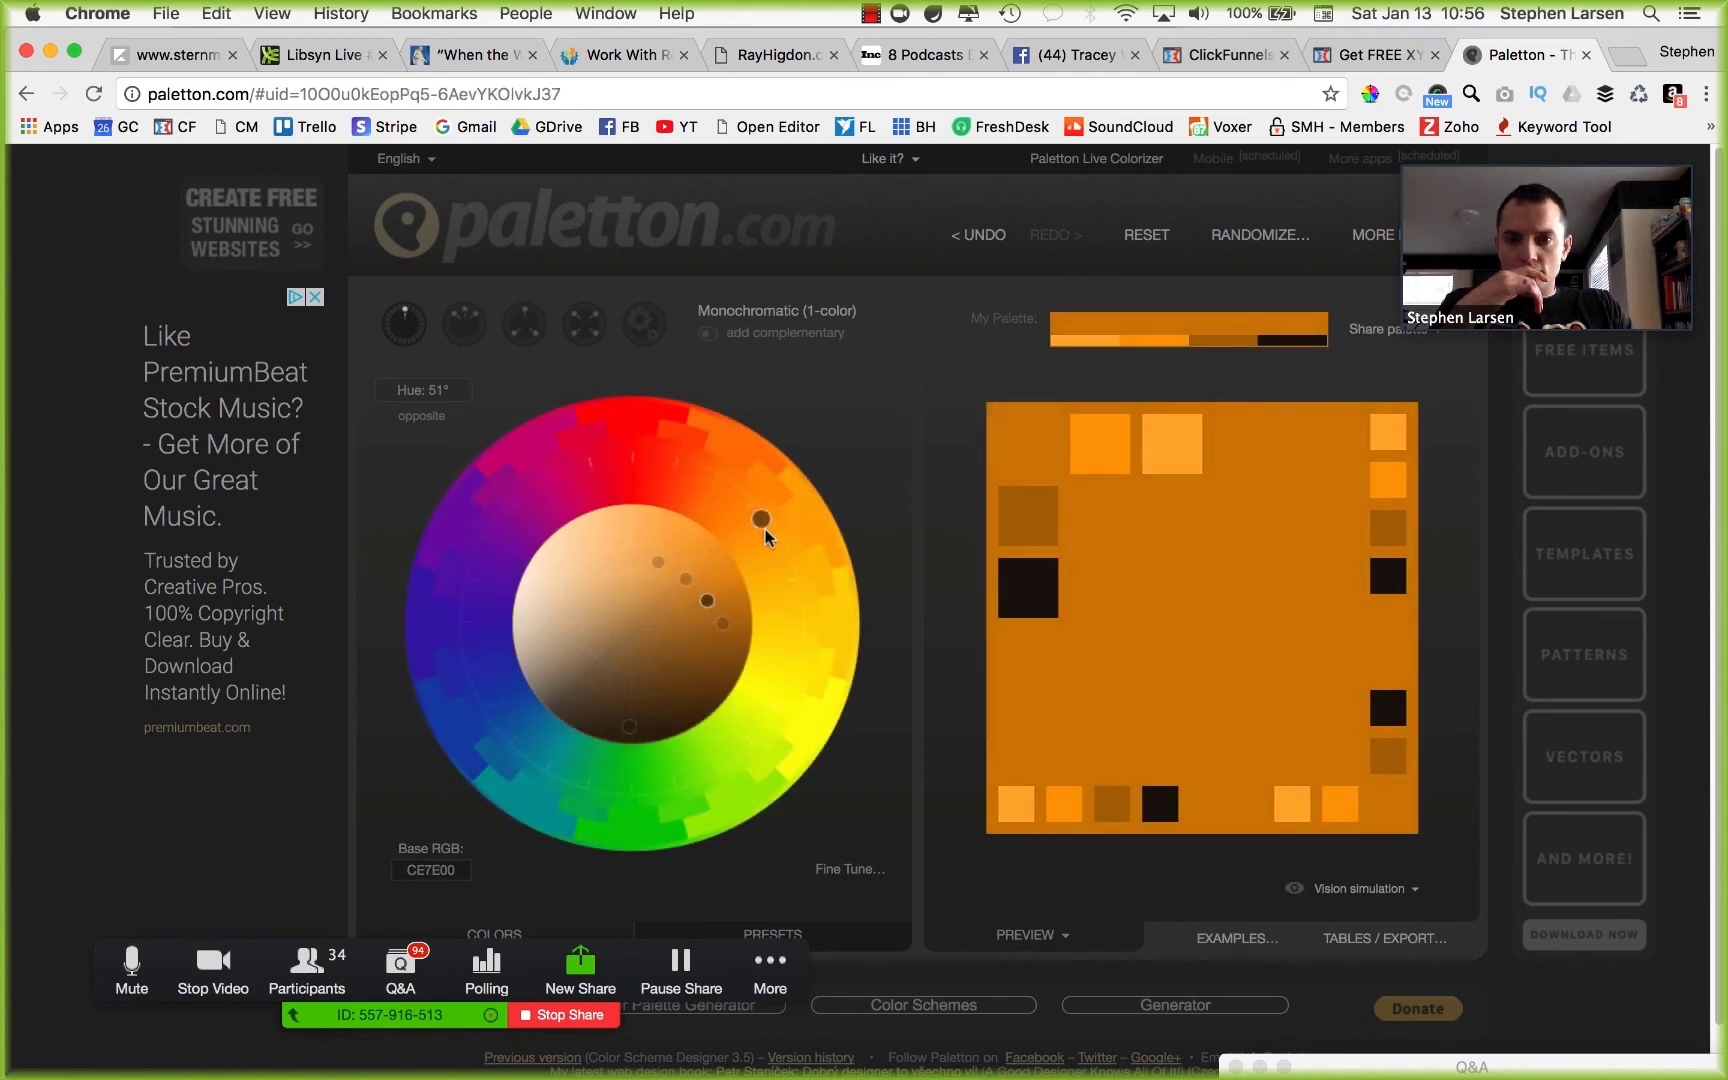
pyautogui.moveTo(762, 521)
pyautogui.mouseDown()
pyautogui.moveTo(609, 463)
pyautogui.moveTo(508, 507)
pyautogui.moveTo(478, 572)
pyautogui.moveTo(518, 714)
pyautogui.moveTo(648, 740)
pyautogui.moveTo(718, 729)
pyautogui.moveTo(770, 662)
pyautogui.moveTo(763, 553)
pyautogui.mouseUp()
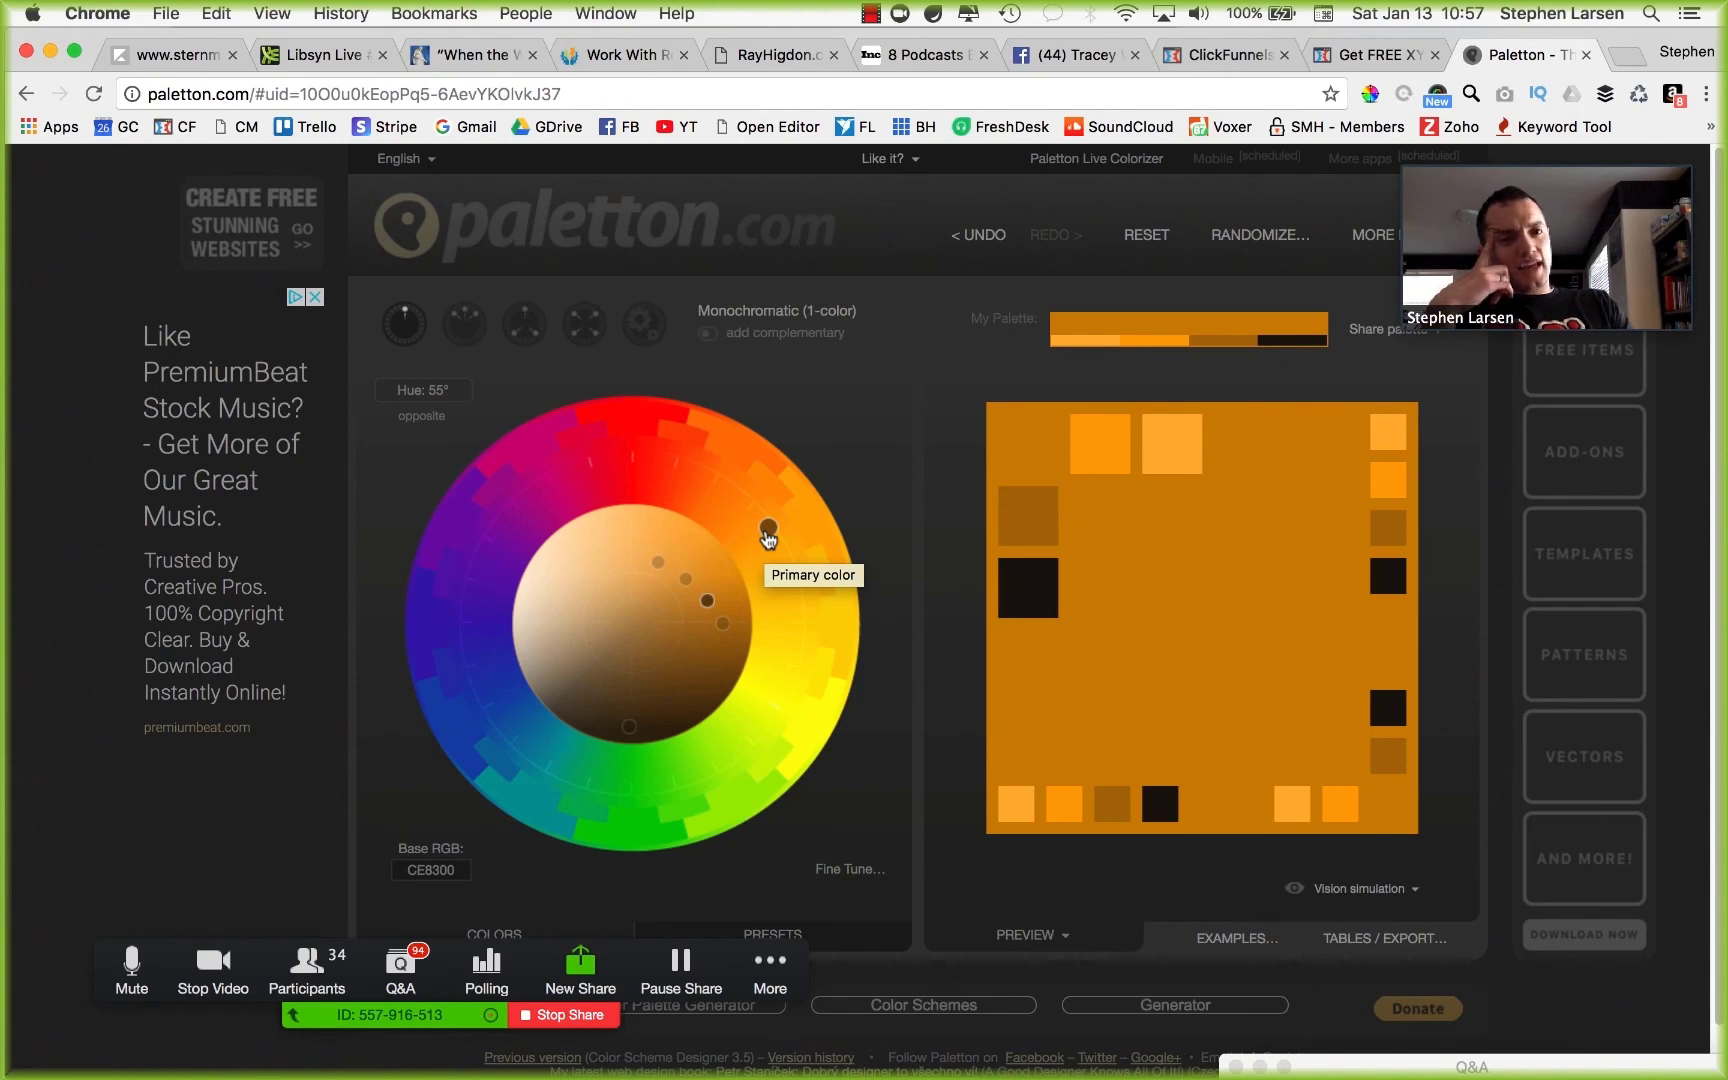
pyautogui.moveTo(757, 520)
pyautogui.mouseDown()
pyautogui.moveTo(699, 483)
pyautogui.moveTo(758, 507)
pyautogui.mouseUp()
pyautogui.moveTo(712, 600); pyautogui.dragTo(738, 497)
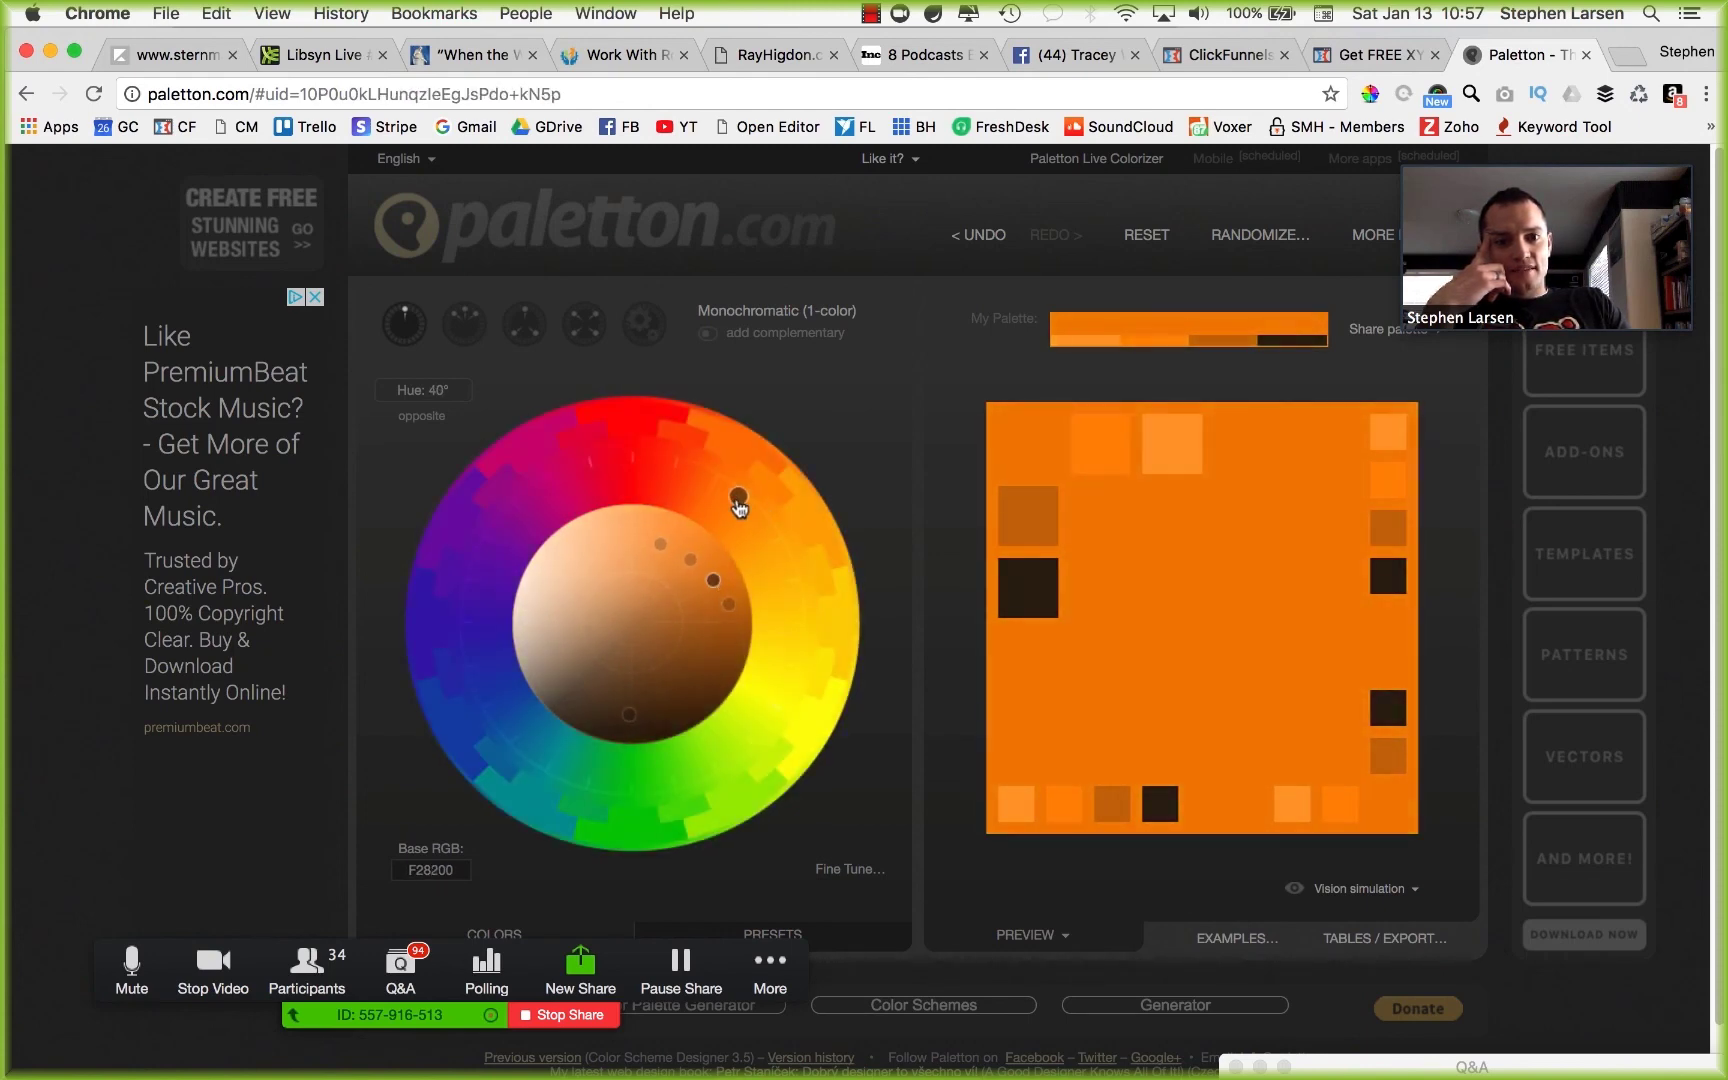
# Open the color details of the main orange swatch and copy its hex code, F28200.
pyautogui.click(1150, 592)
pyautogui.doubleClick(1215, 821)
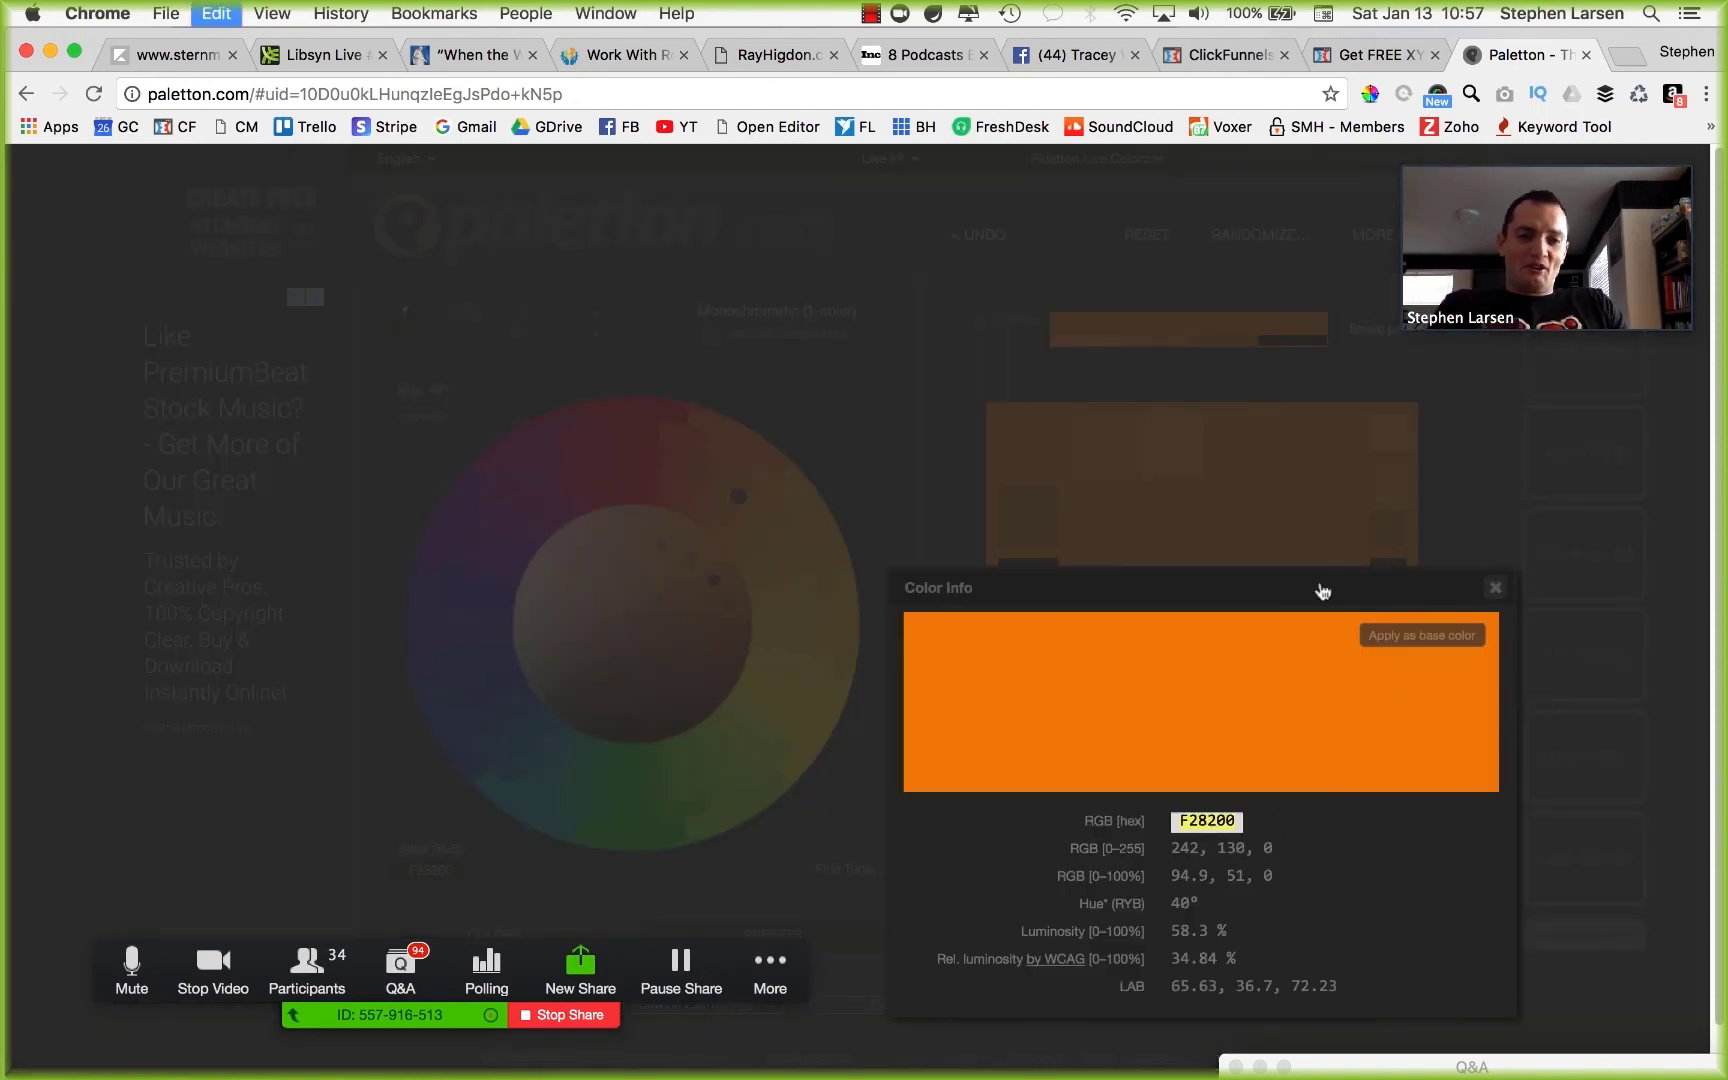
# Switch to the ClickFunnels editor, set the sign-up button's background color to #f28200 and shift its hue to #f2ab00.
pyautogui.click(1375, 54)
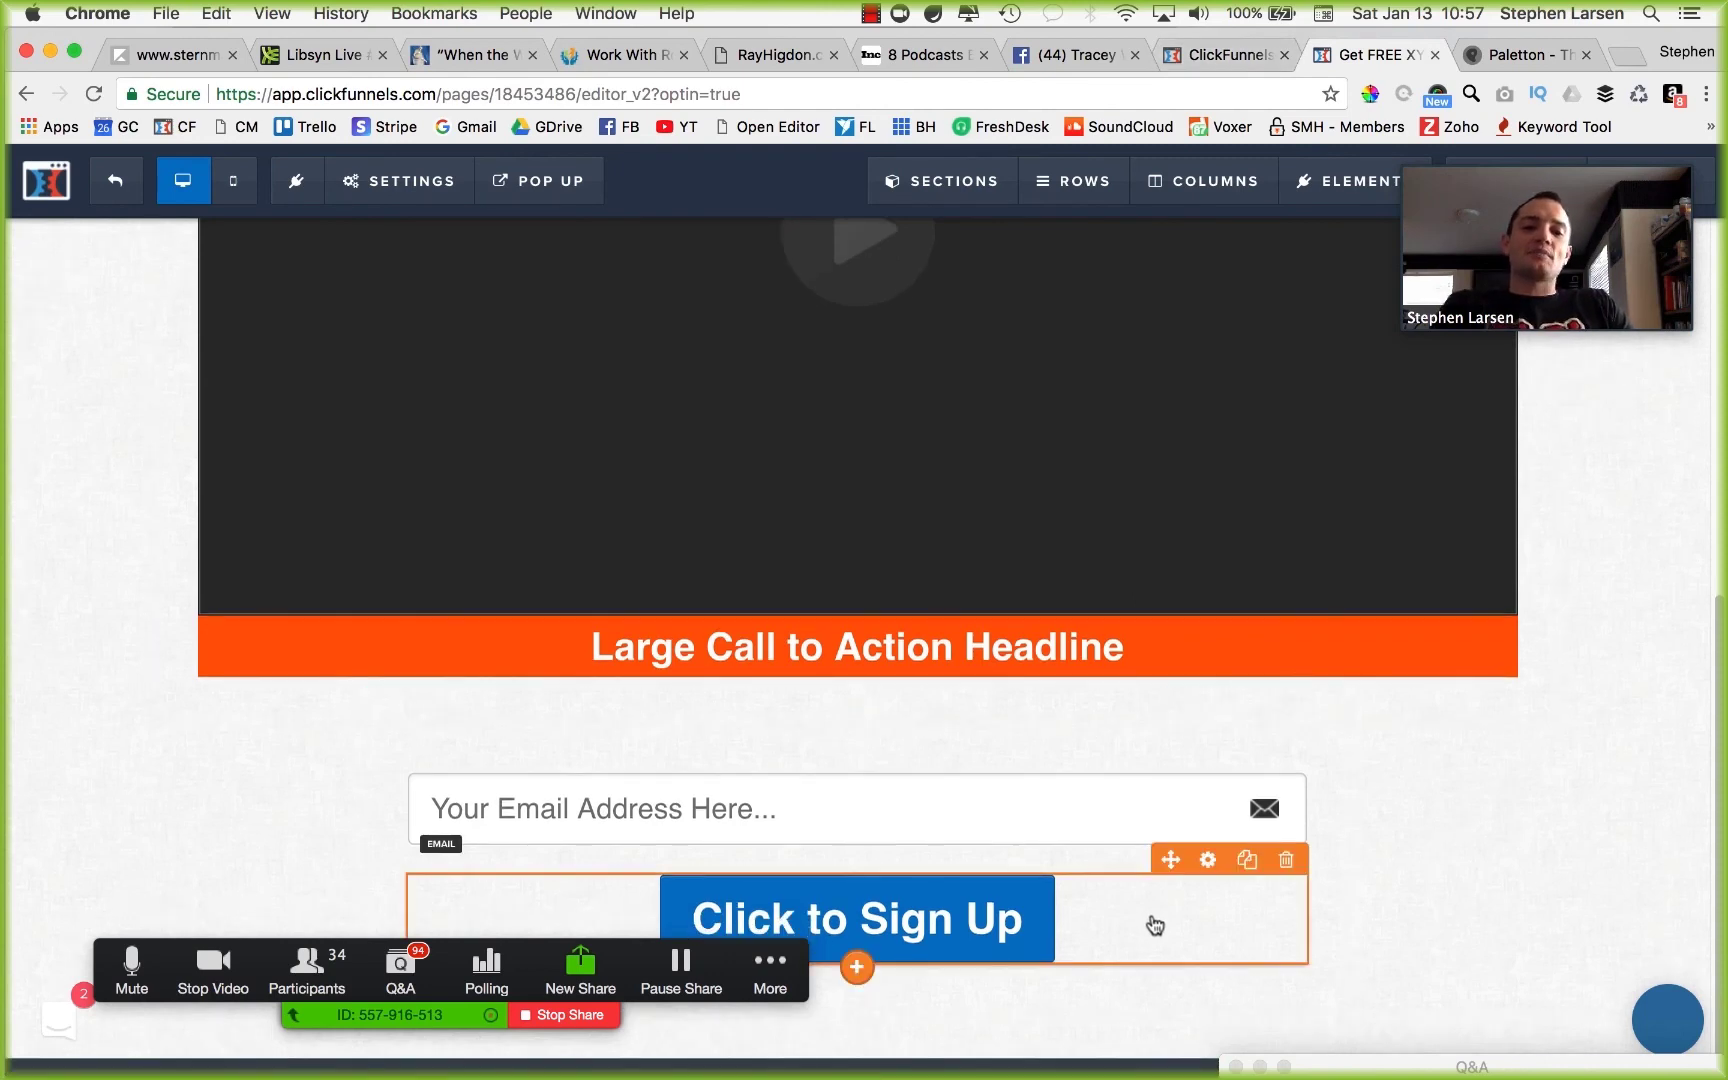
pyautogui.click(1150, 926)
pyautogui.scroll(-1, 1462, 998)
pyautogui.click(1500, 968)
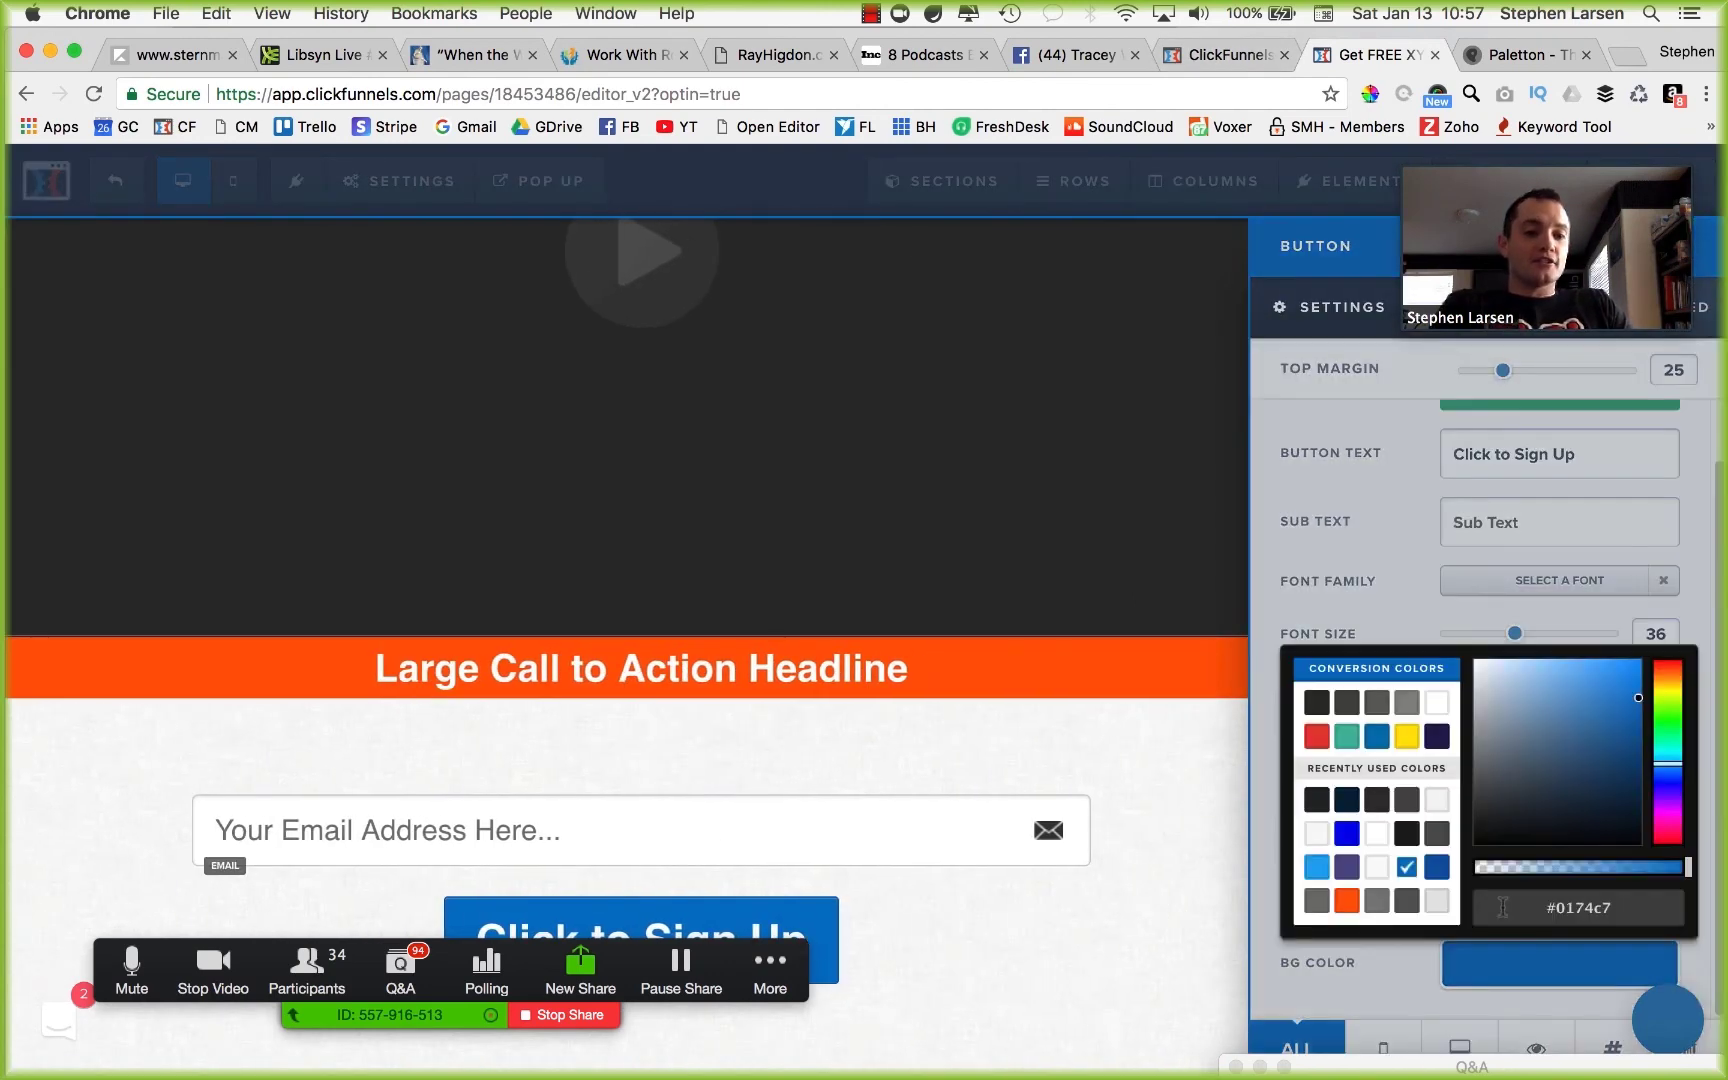
pyautogui.click(1478, 907)
pyautogui.write('#f28200')
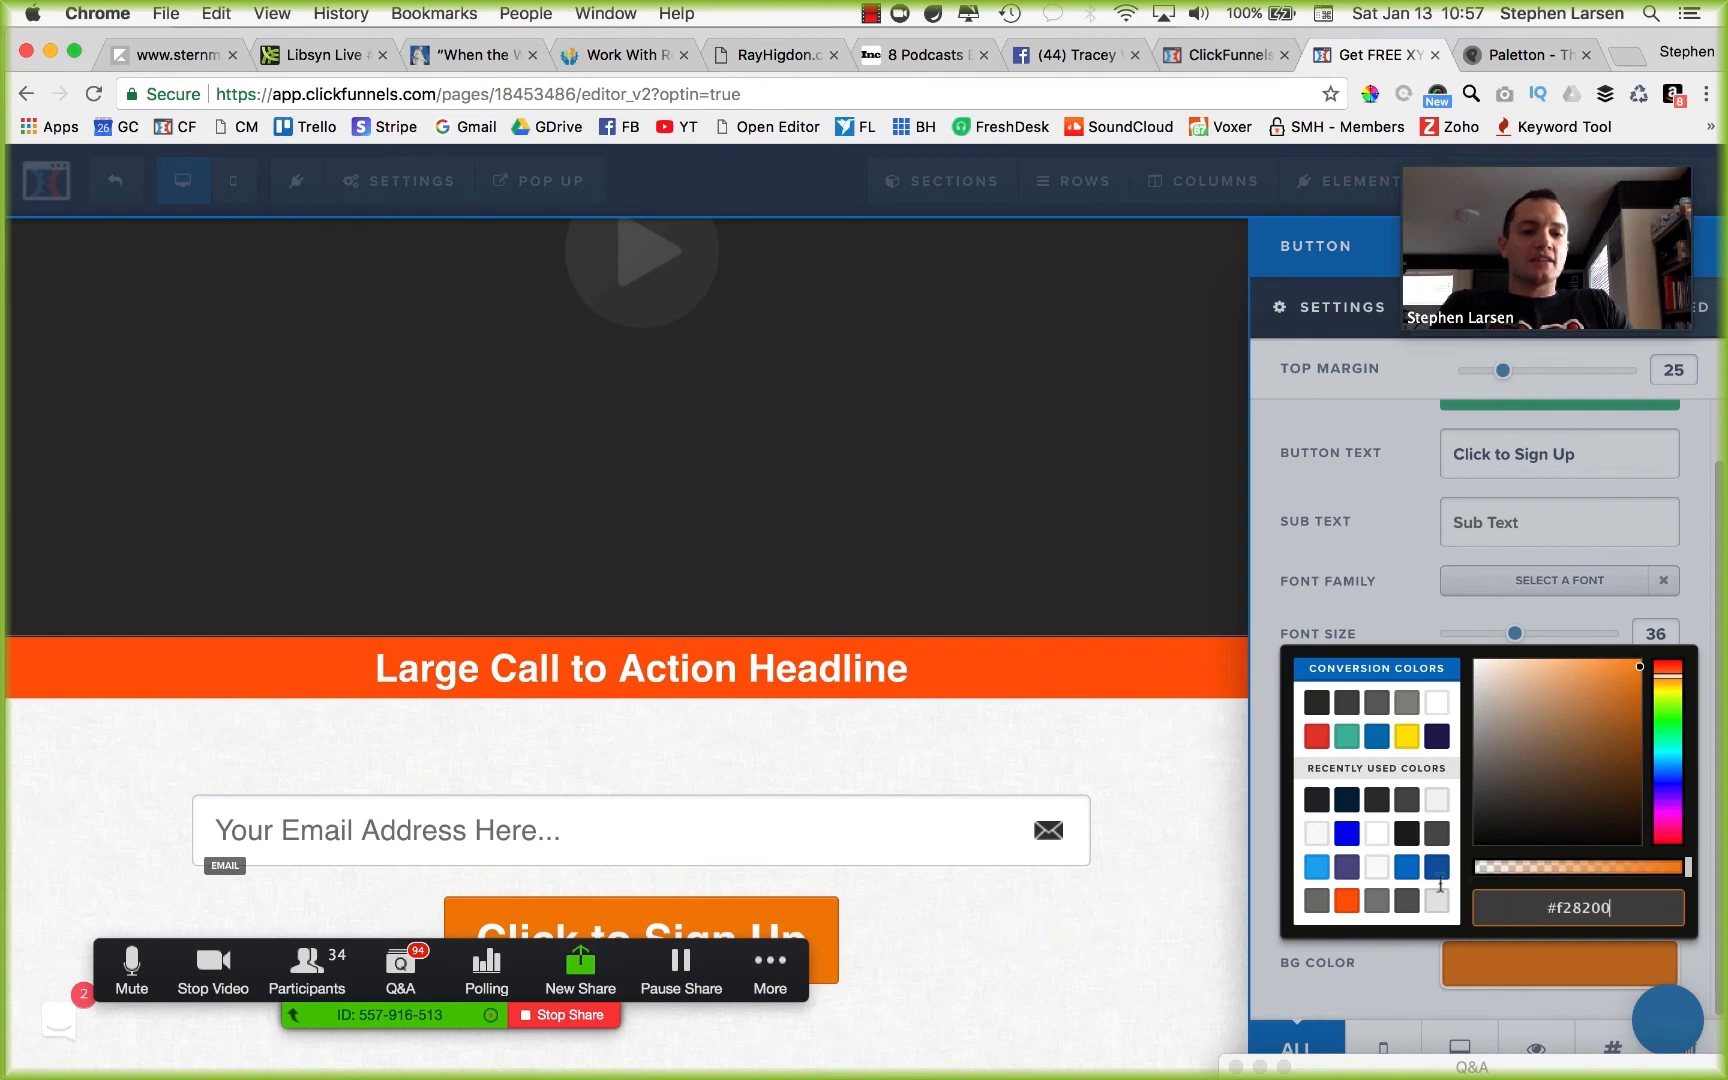
pyautogui.moveTo(1666, 683); pyautogui.dragTo(1667, 686)
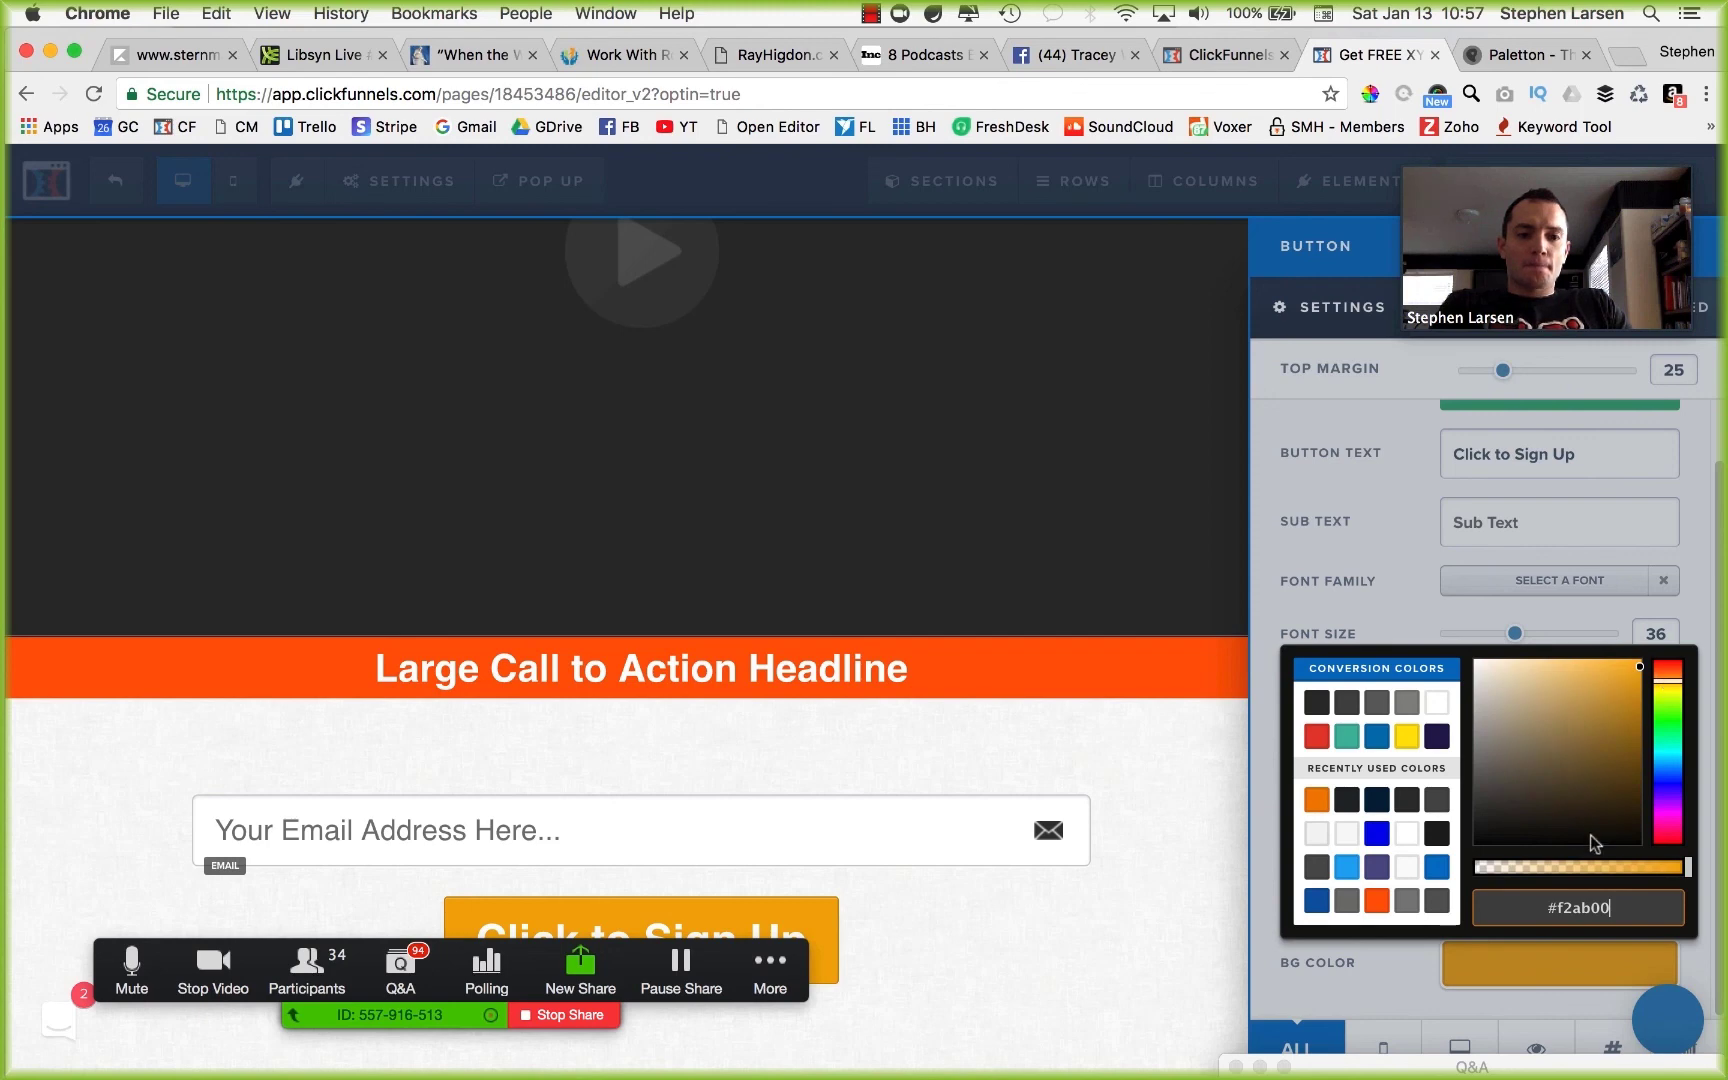
# Copy the button's hex code, switch to Paletton and enter F2AB00 as the palette's base RGB color.
pyautogui.tripleClick(1608, 903)
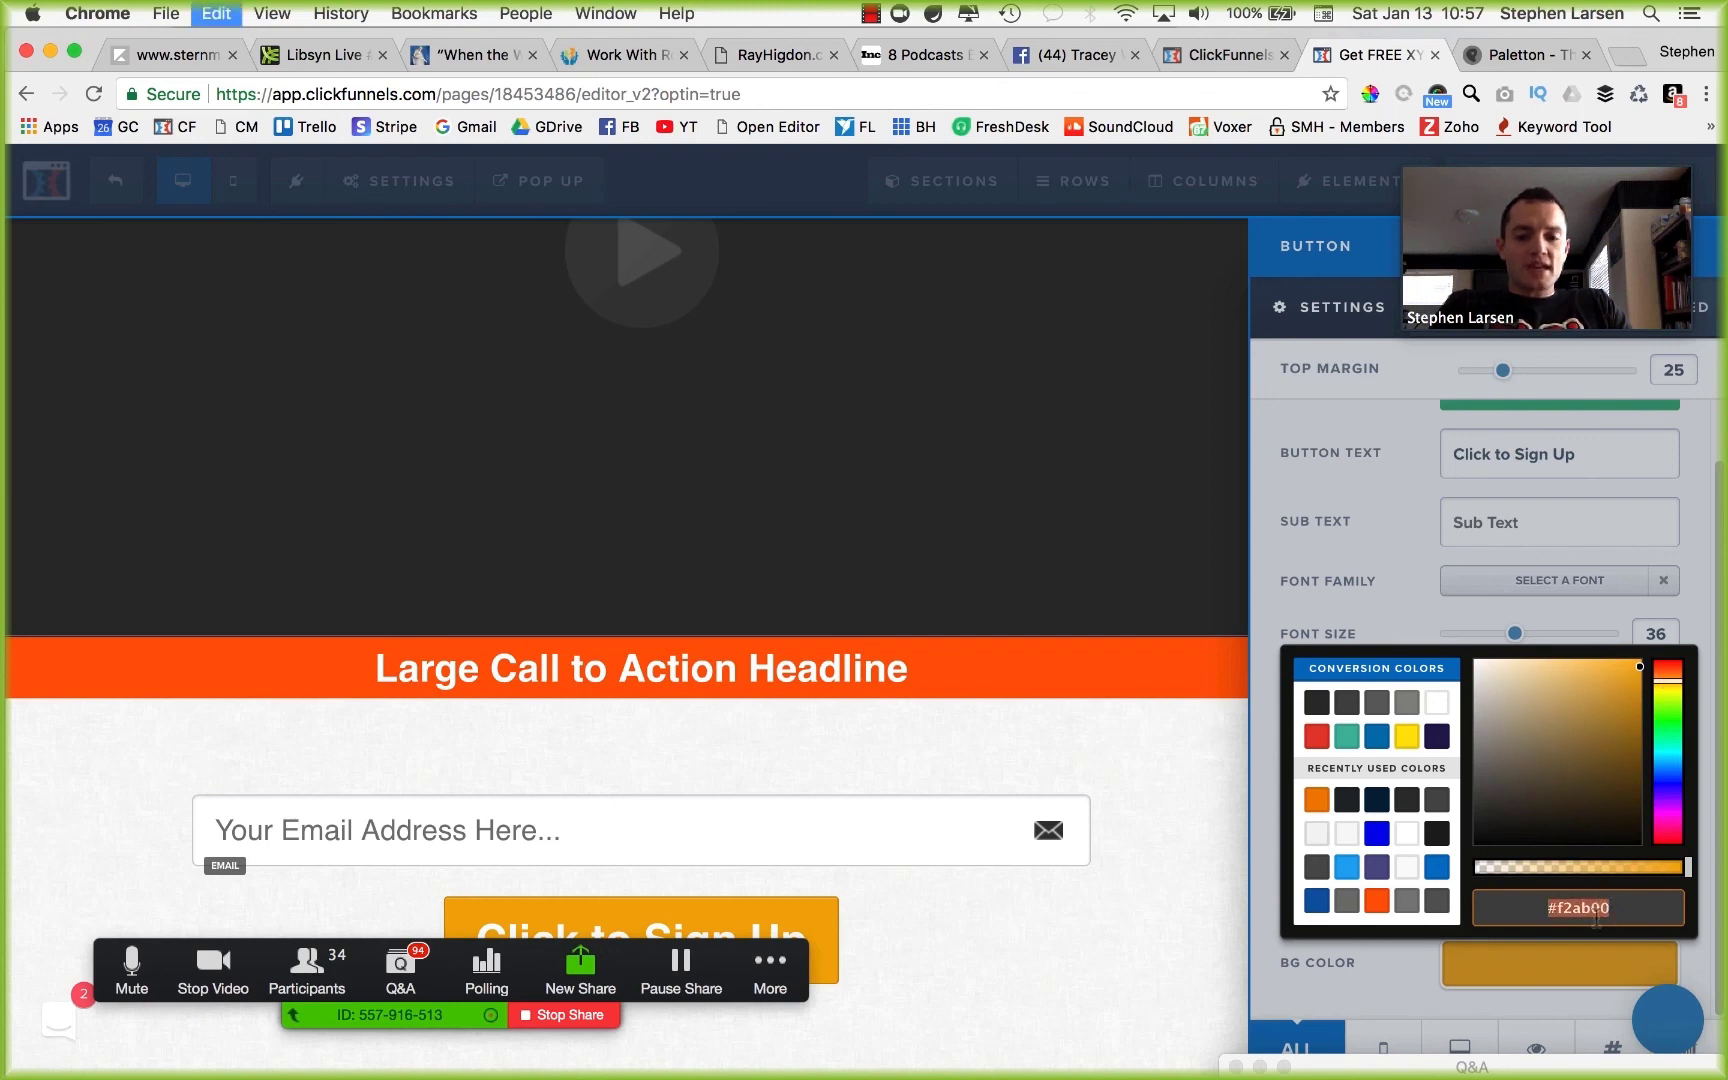
pyautogui.click(1528, 62)
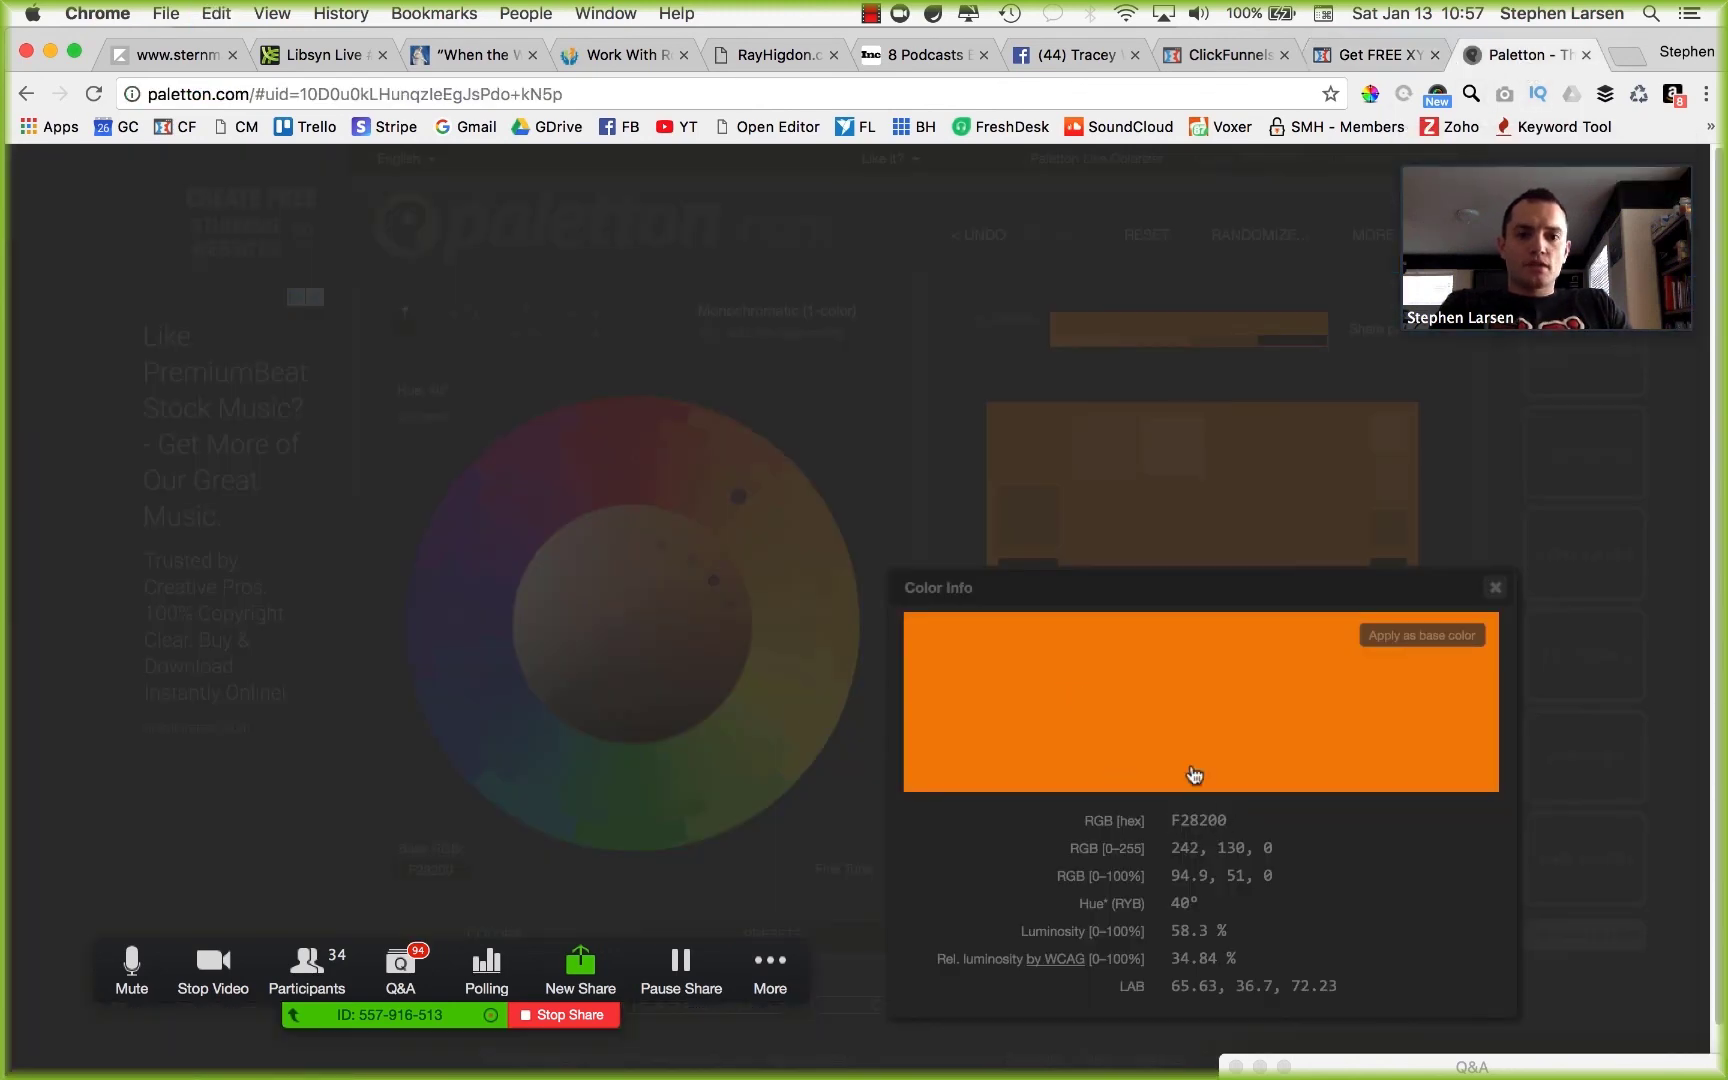
pyautogui.click(1495, 587)
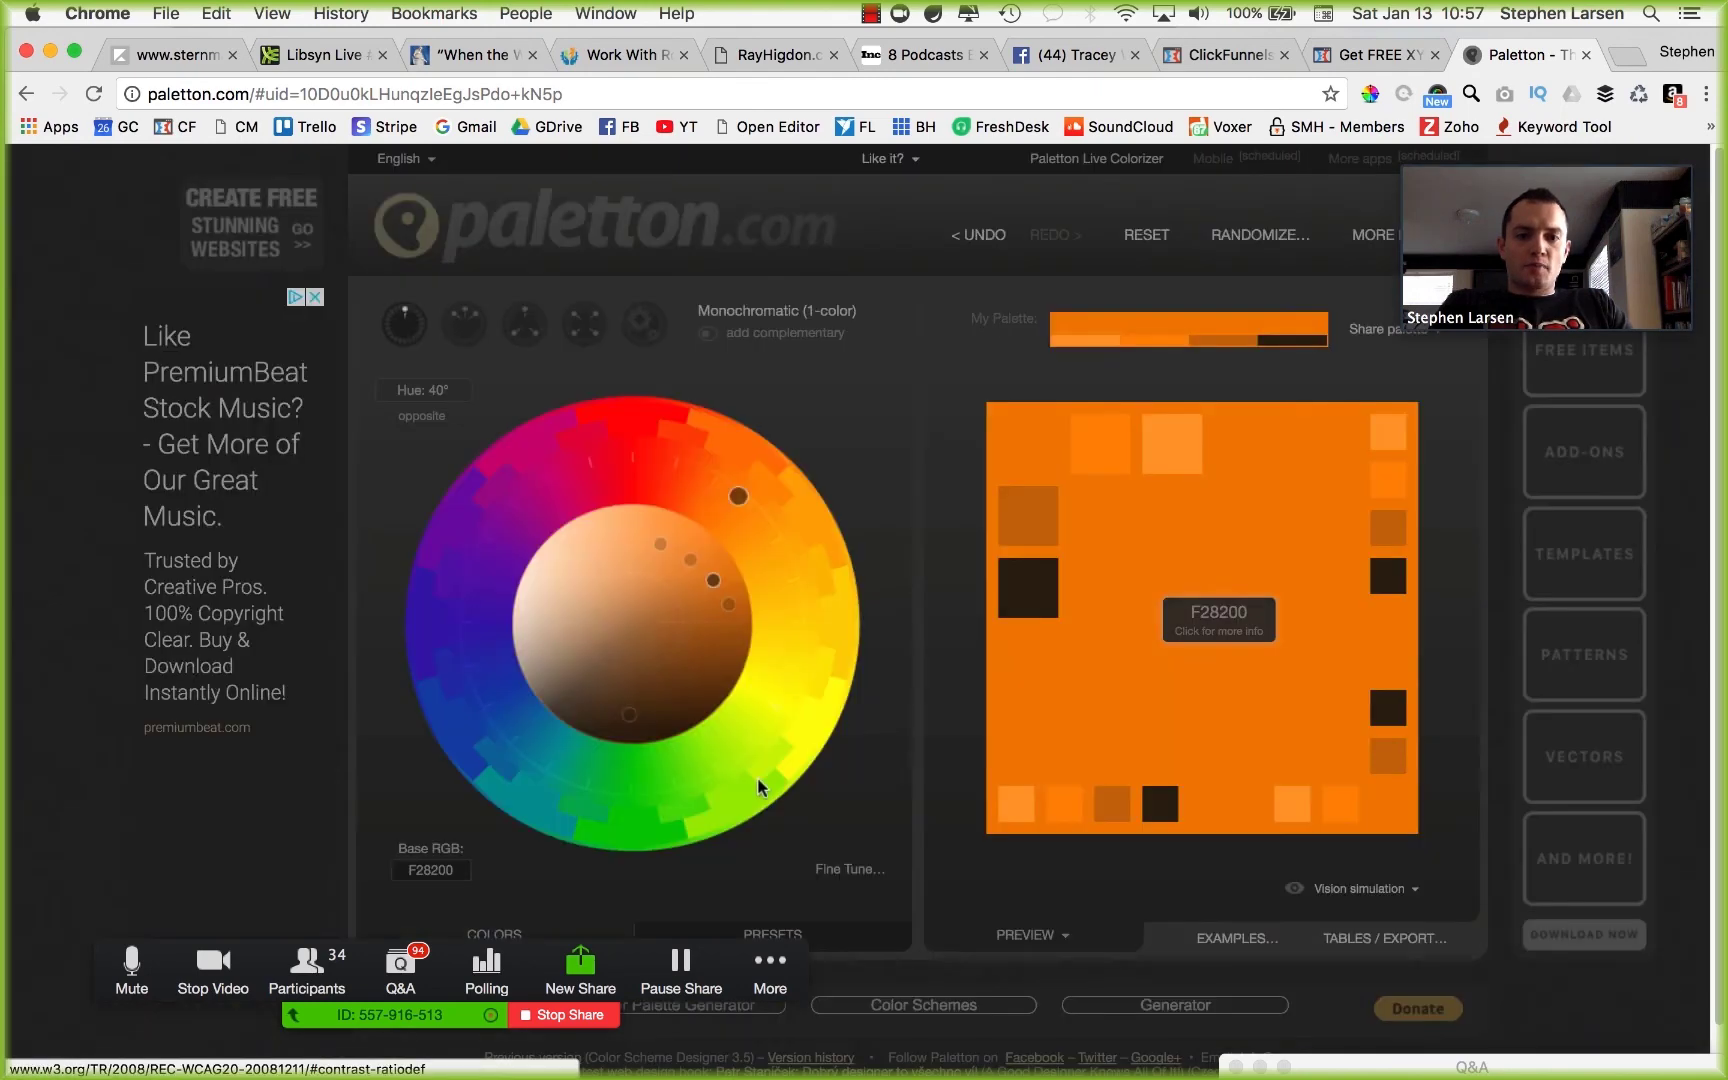
pyautogui.click(431, 870)
pyautogui.write('f2ab00')
pyautogui.click(698, 853)
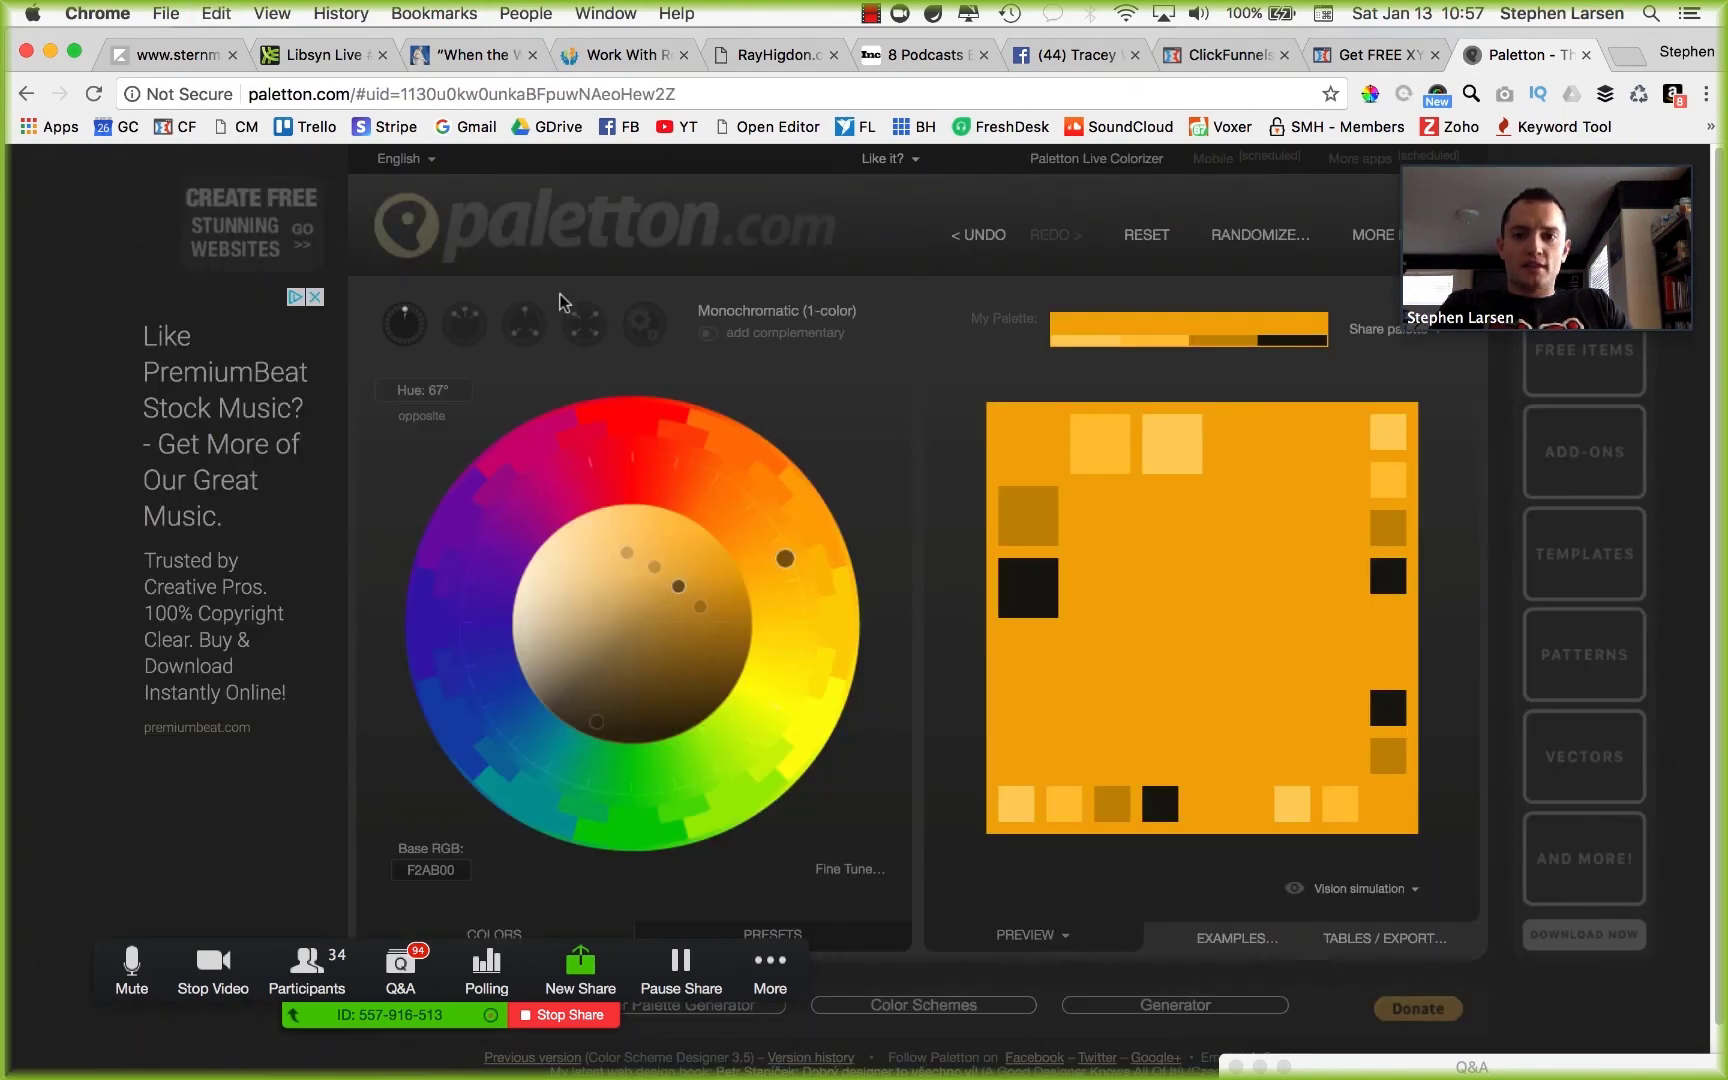
# Try the Tetrad (4-colors) scheme and settle on the Triad (3-colors) scheme for the palette.
pyautogui.click(524, 322)
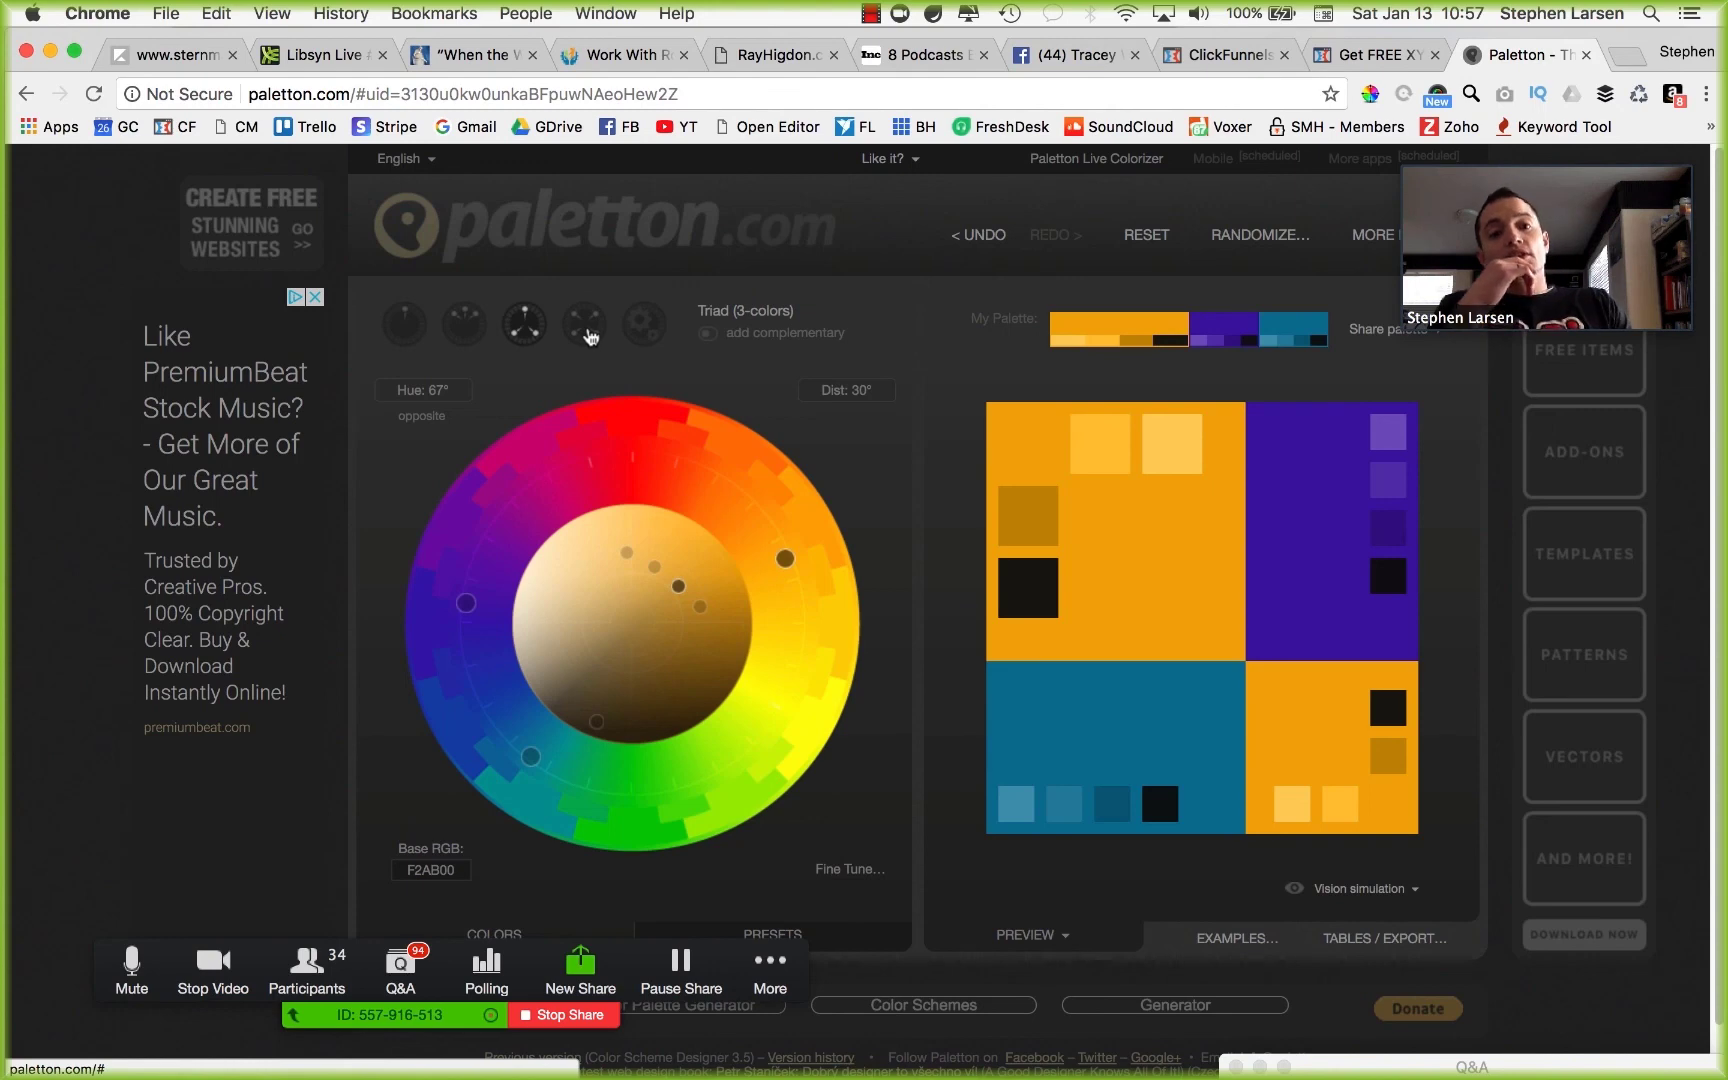
pyautogui.click(587, 324)
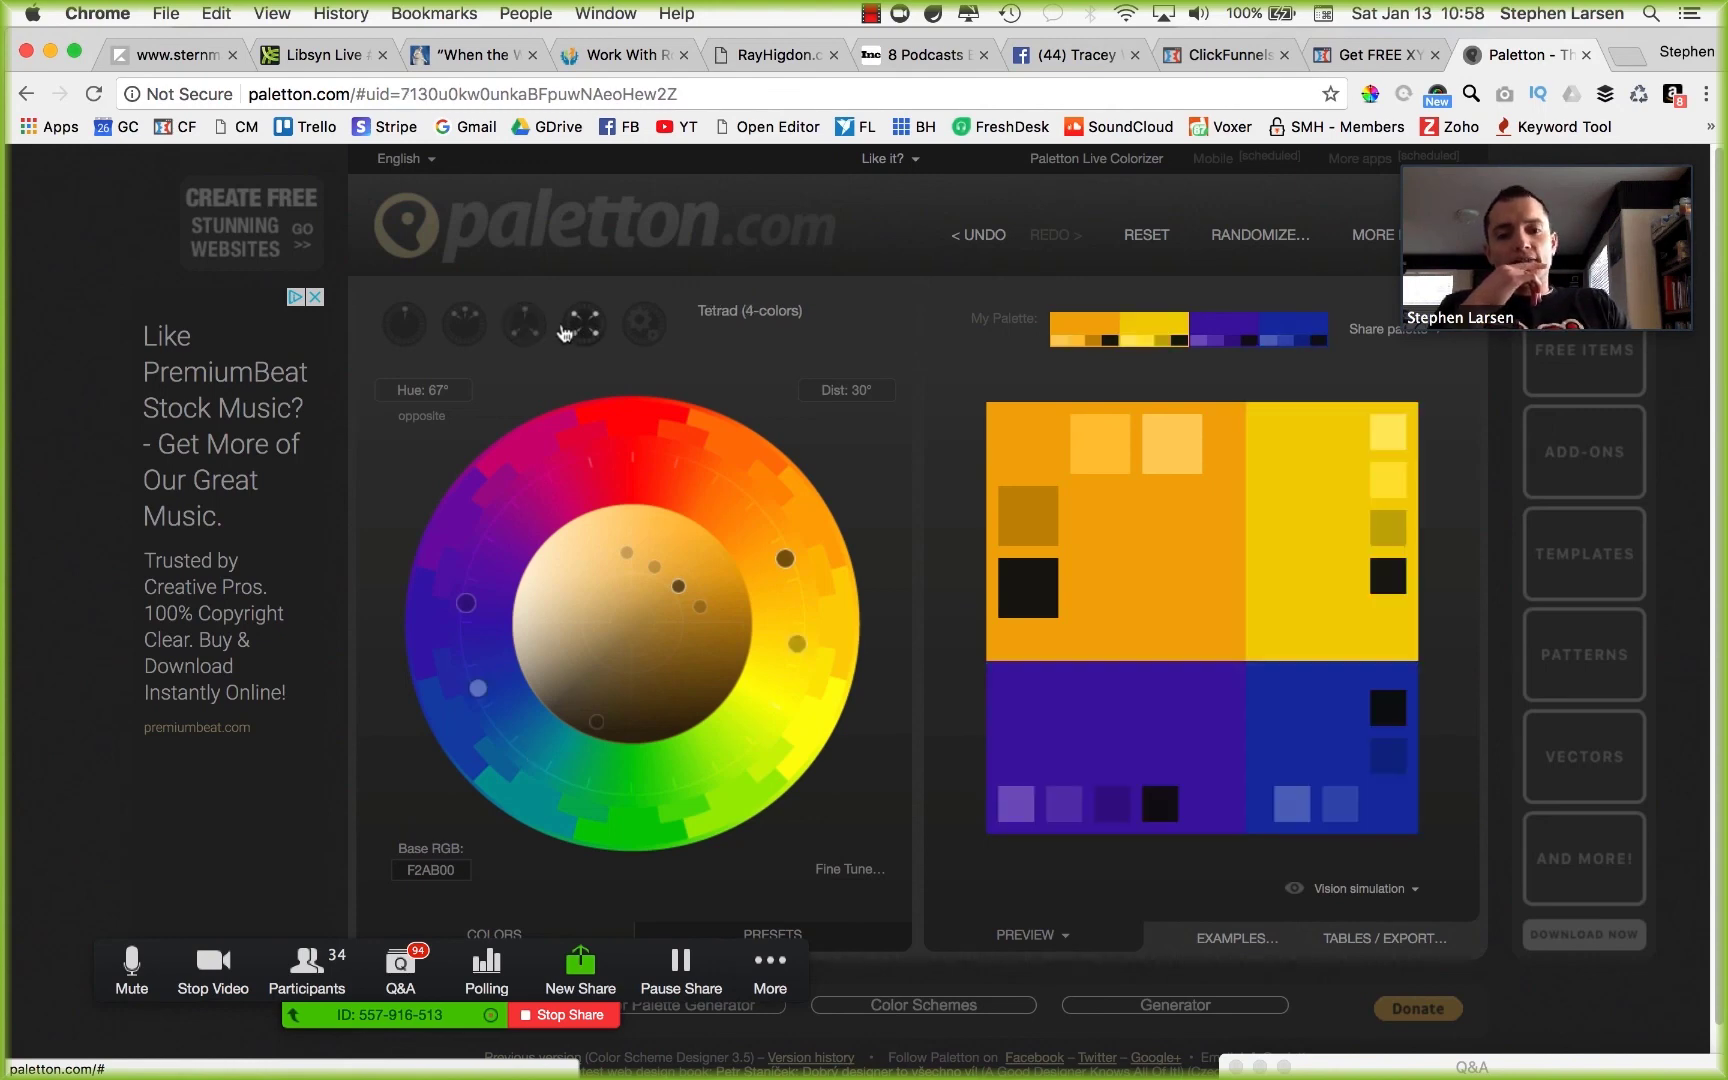
pyautogui.click(517, 328)
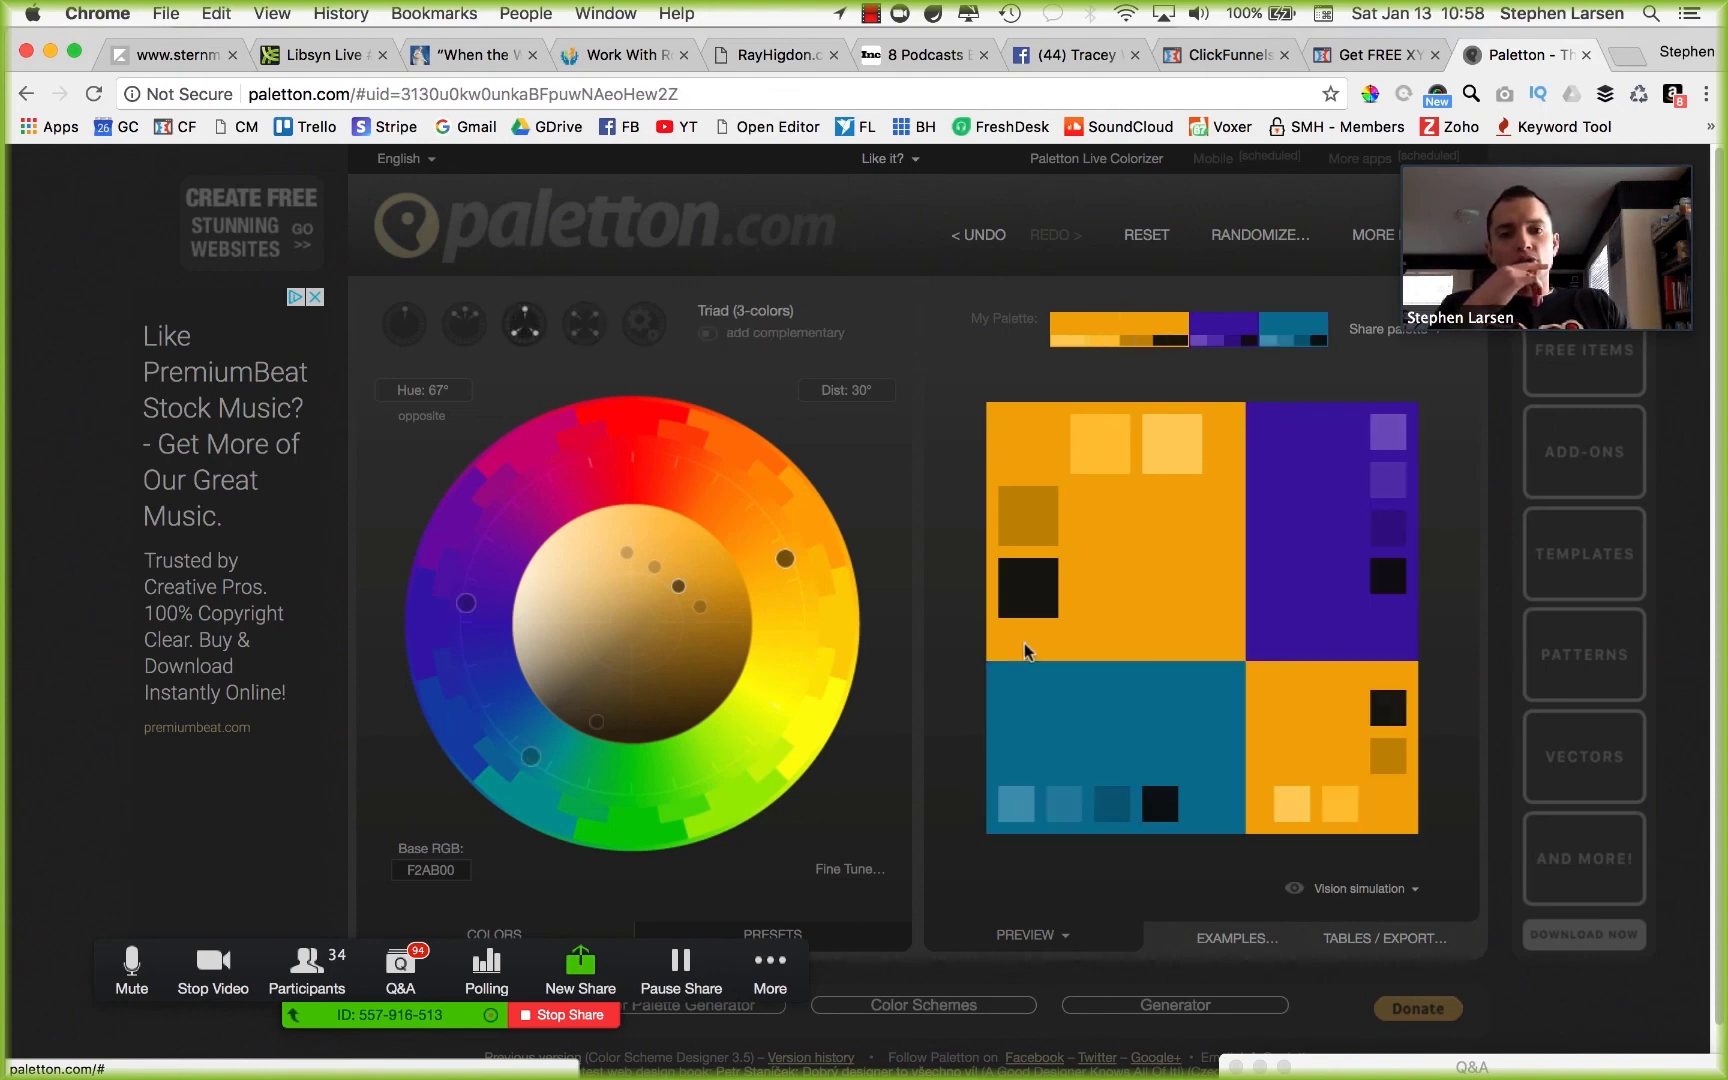
# Check the color details of the palette's blue swatches and copy the dark blue hex code, 045D7B.
pyautogui.click(1190, 750)
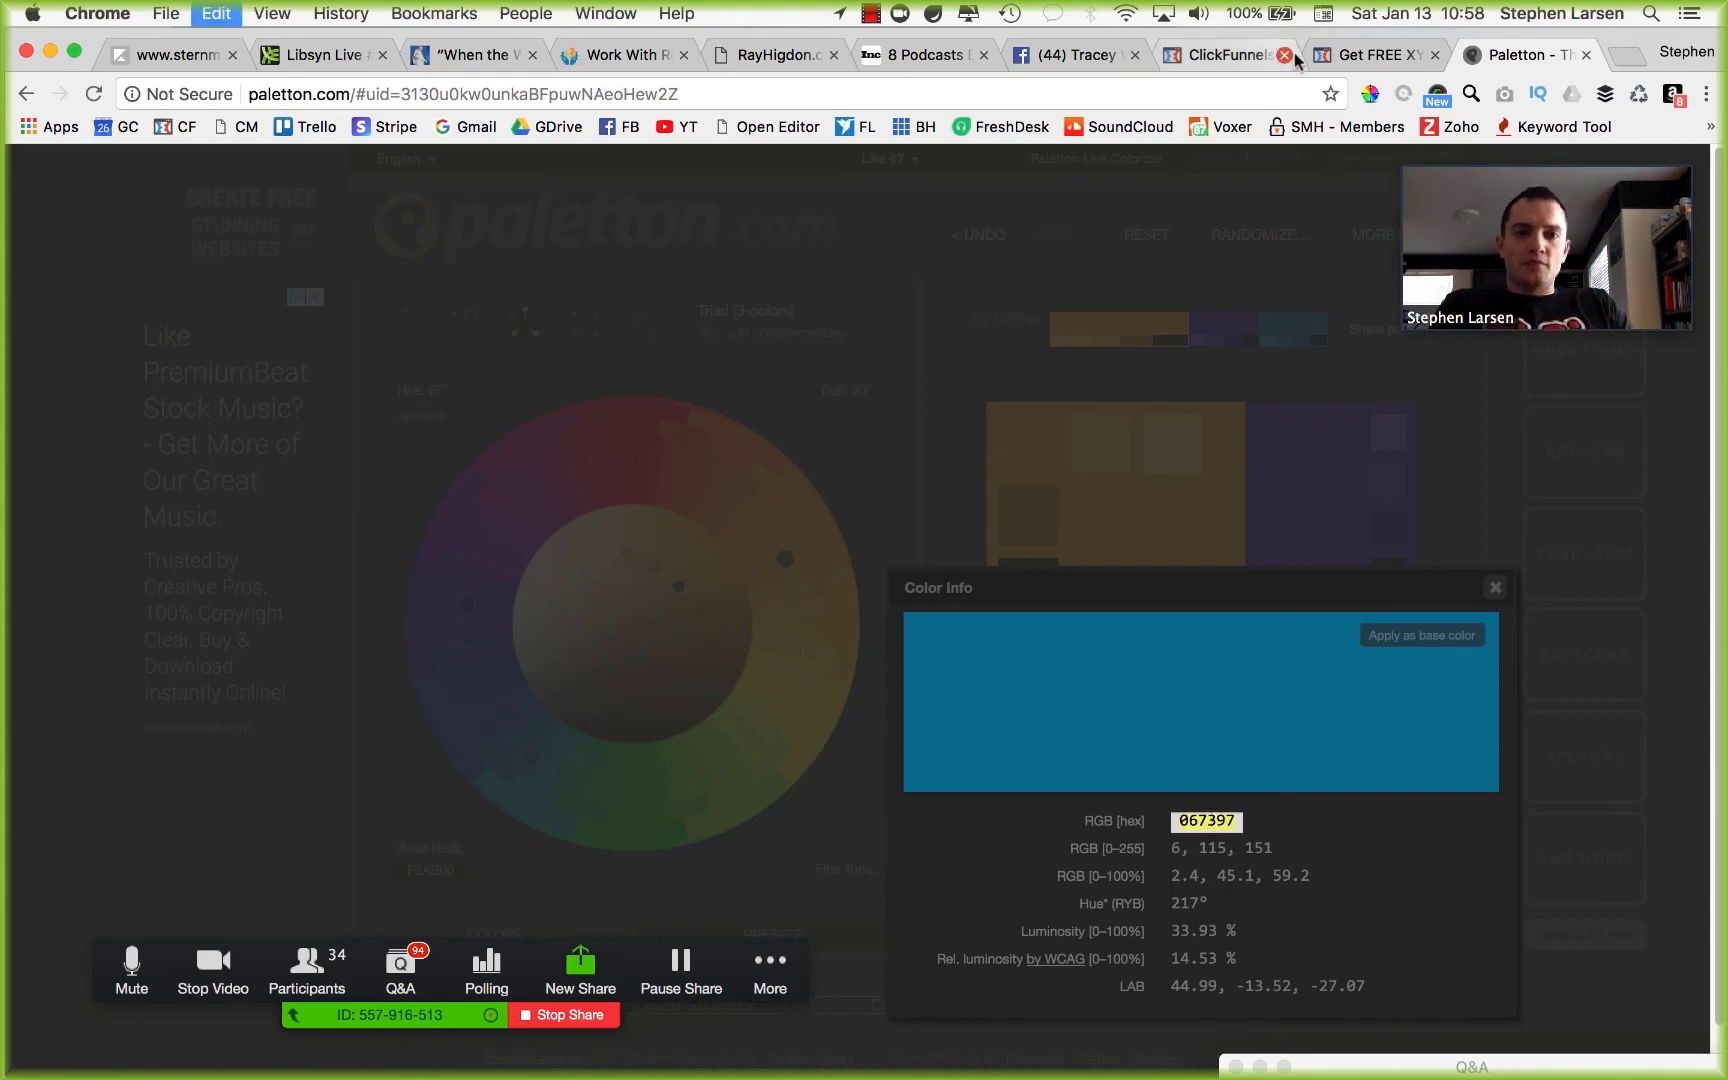
pyautogui.click(1494, 590)
pyautogui.click(1075, 816)
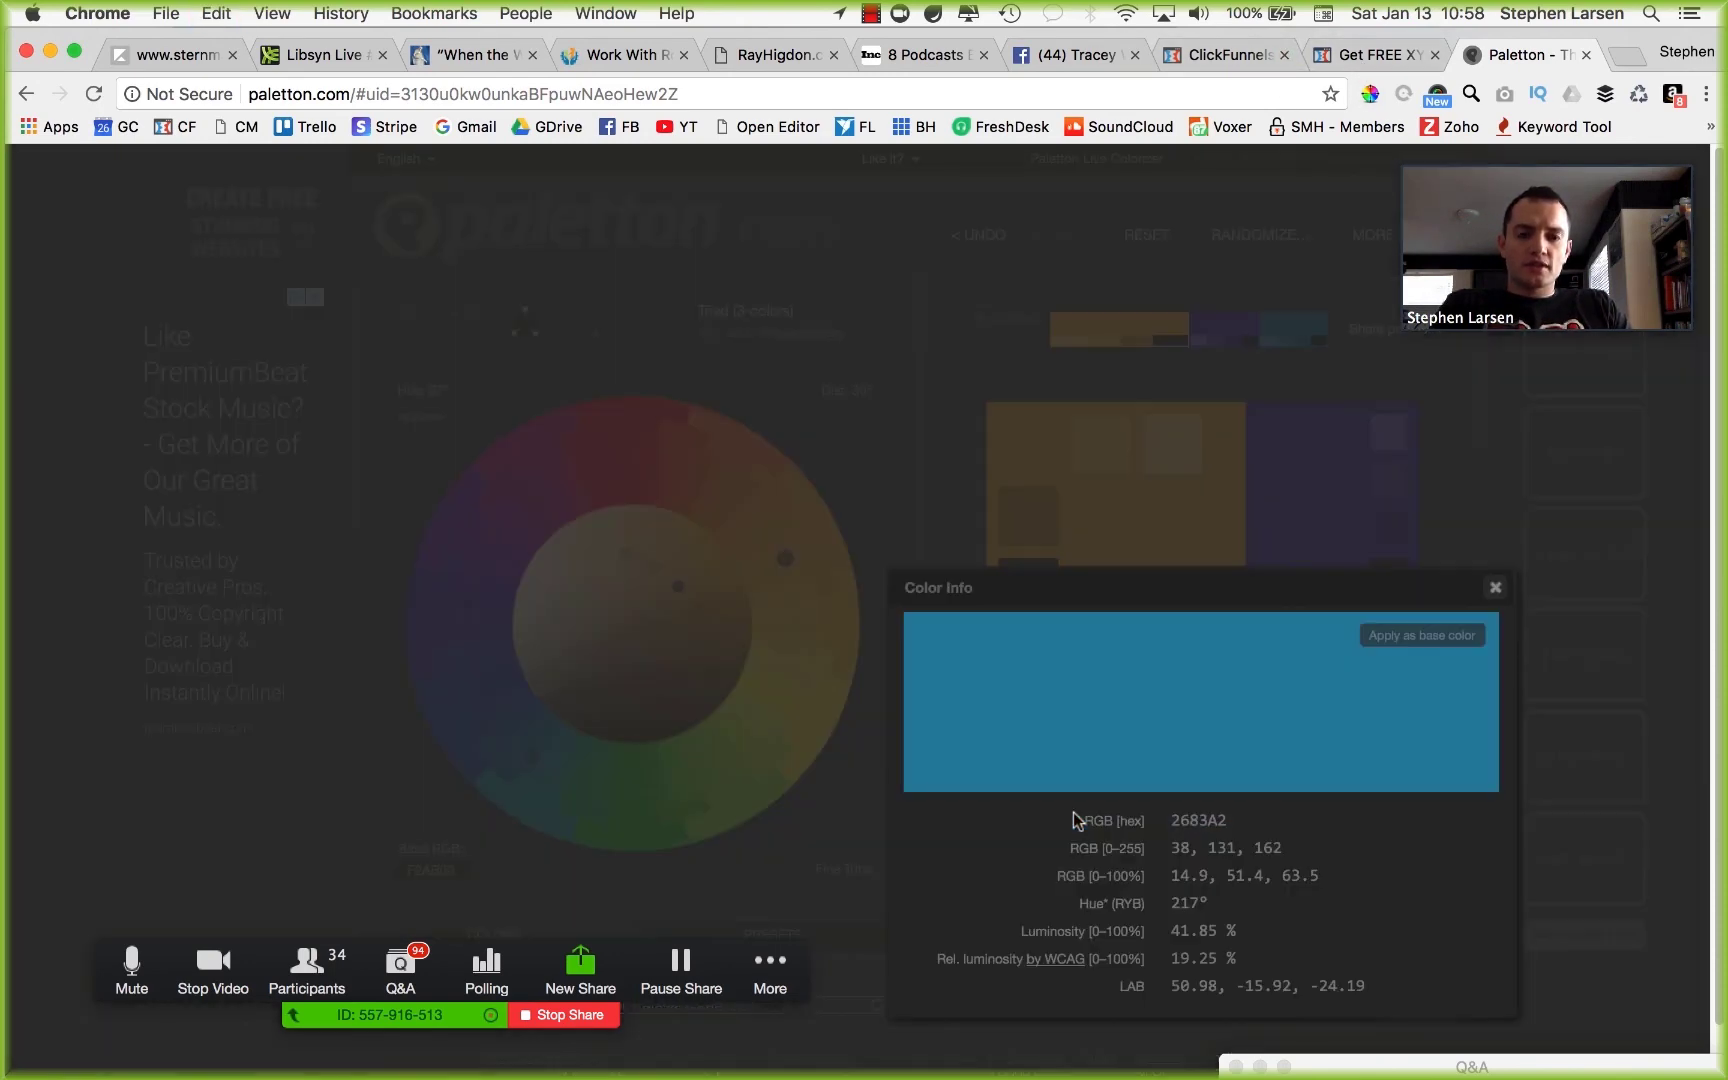
pyautogui.click(1495, 589)
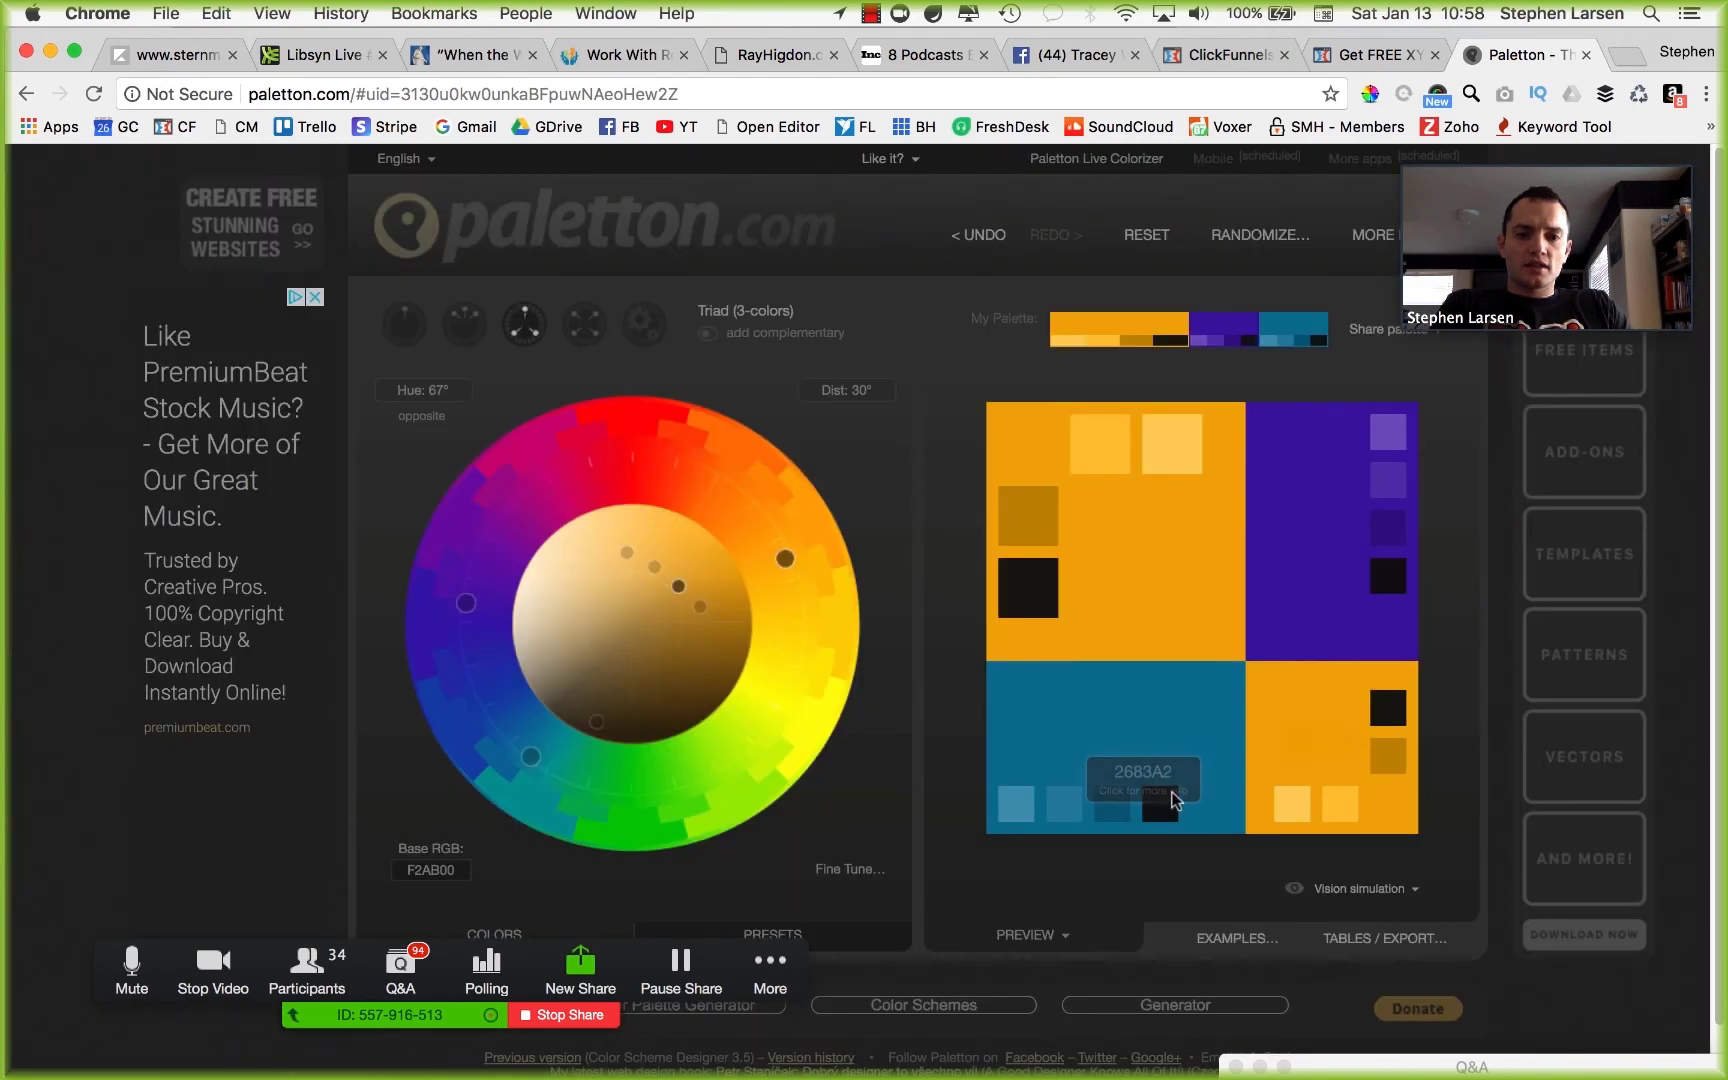
pyautogui.click(1124, 812)
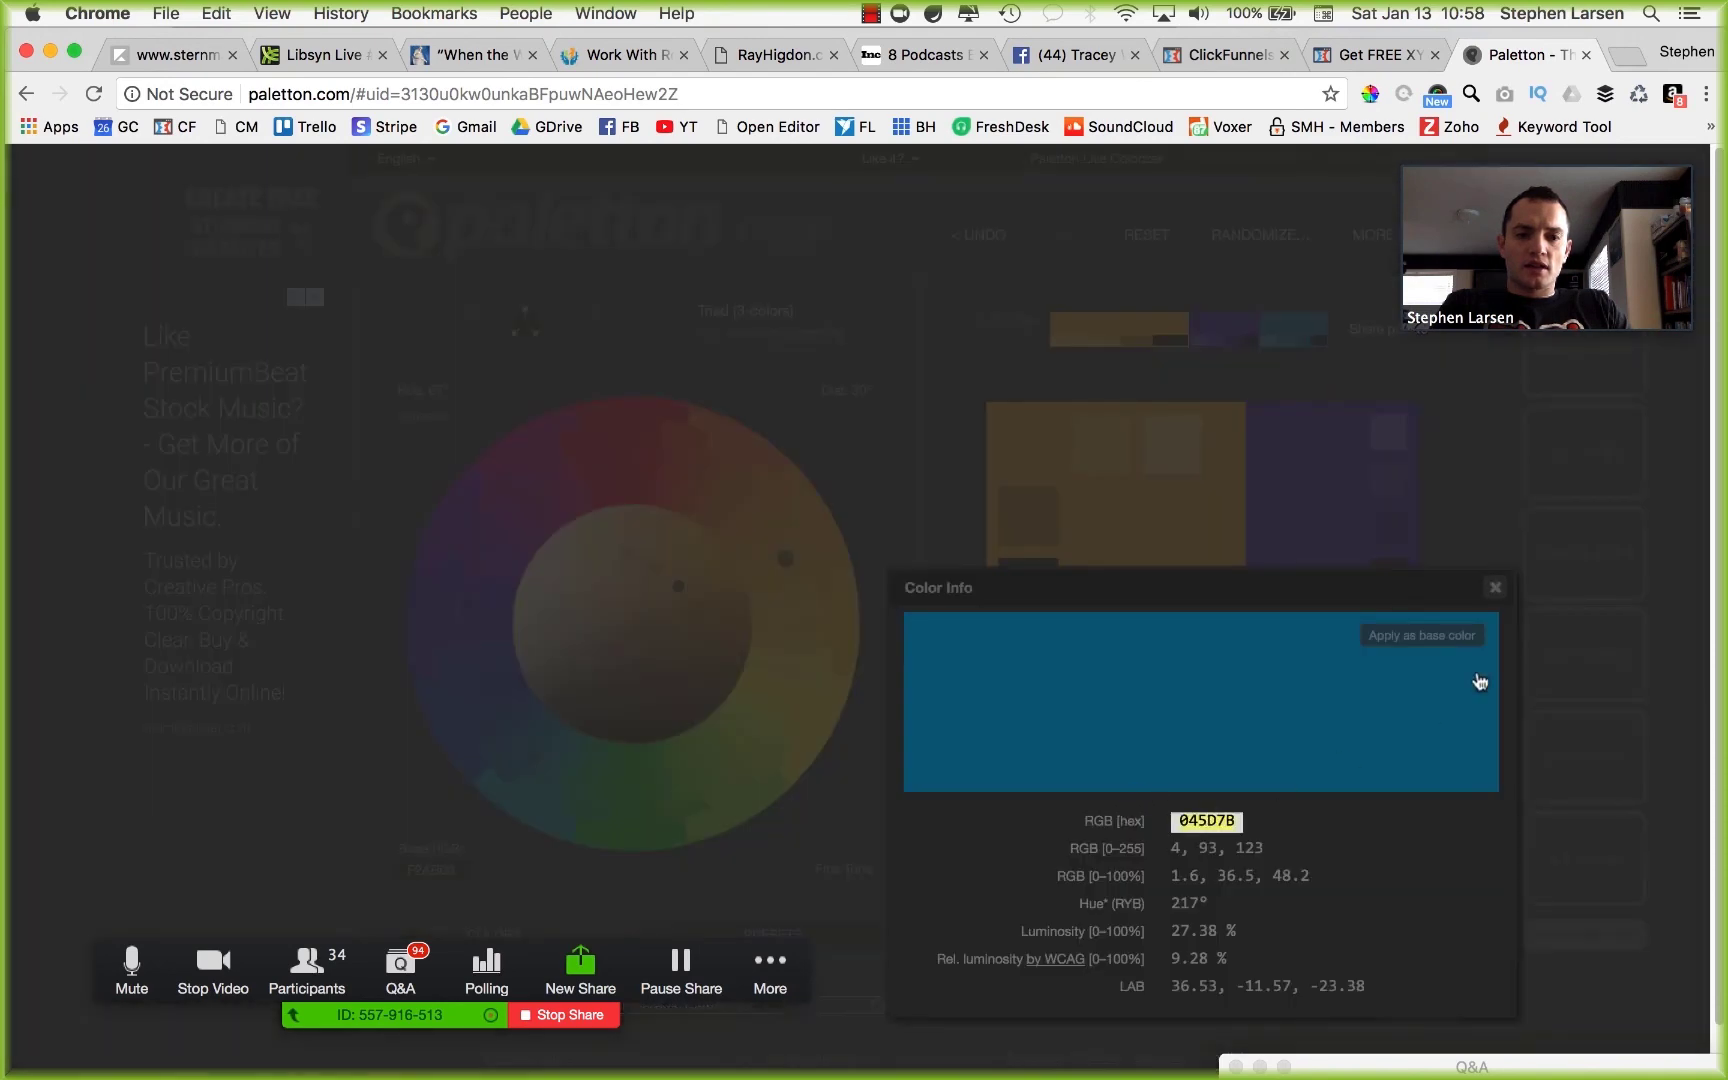
pyautogui.click(1495, 590)
# Switch to the ClickFunnels editor and set the background color of the headline beneath the video to #045d7b.
pyautogui.click(1368, 54)
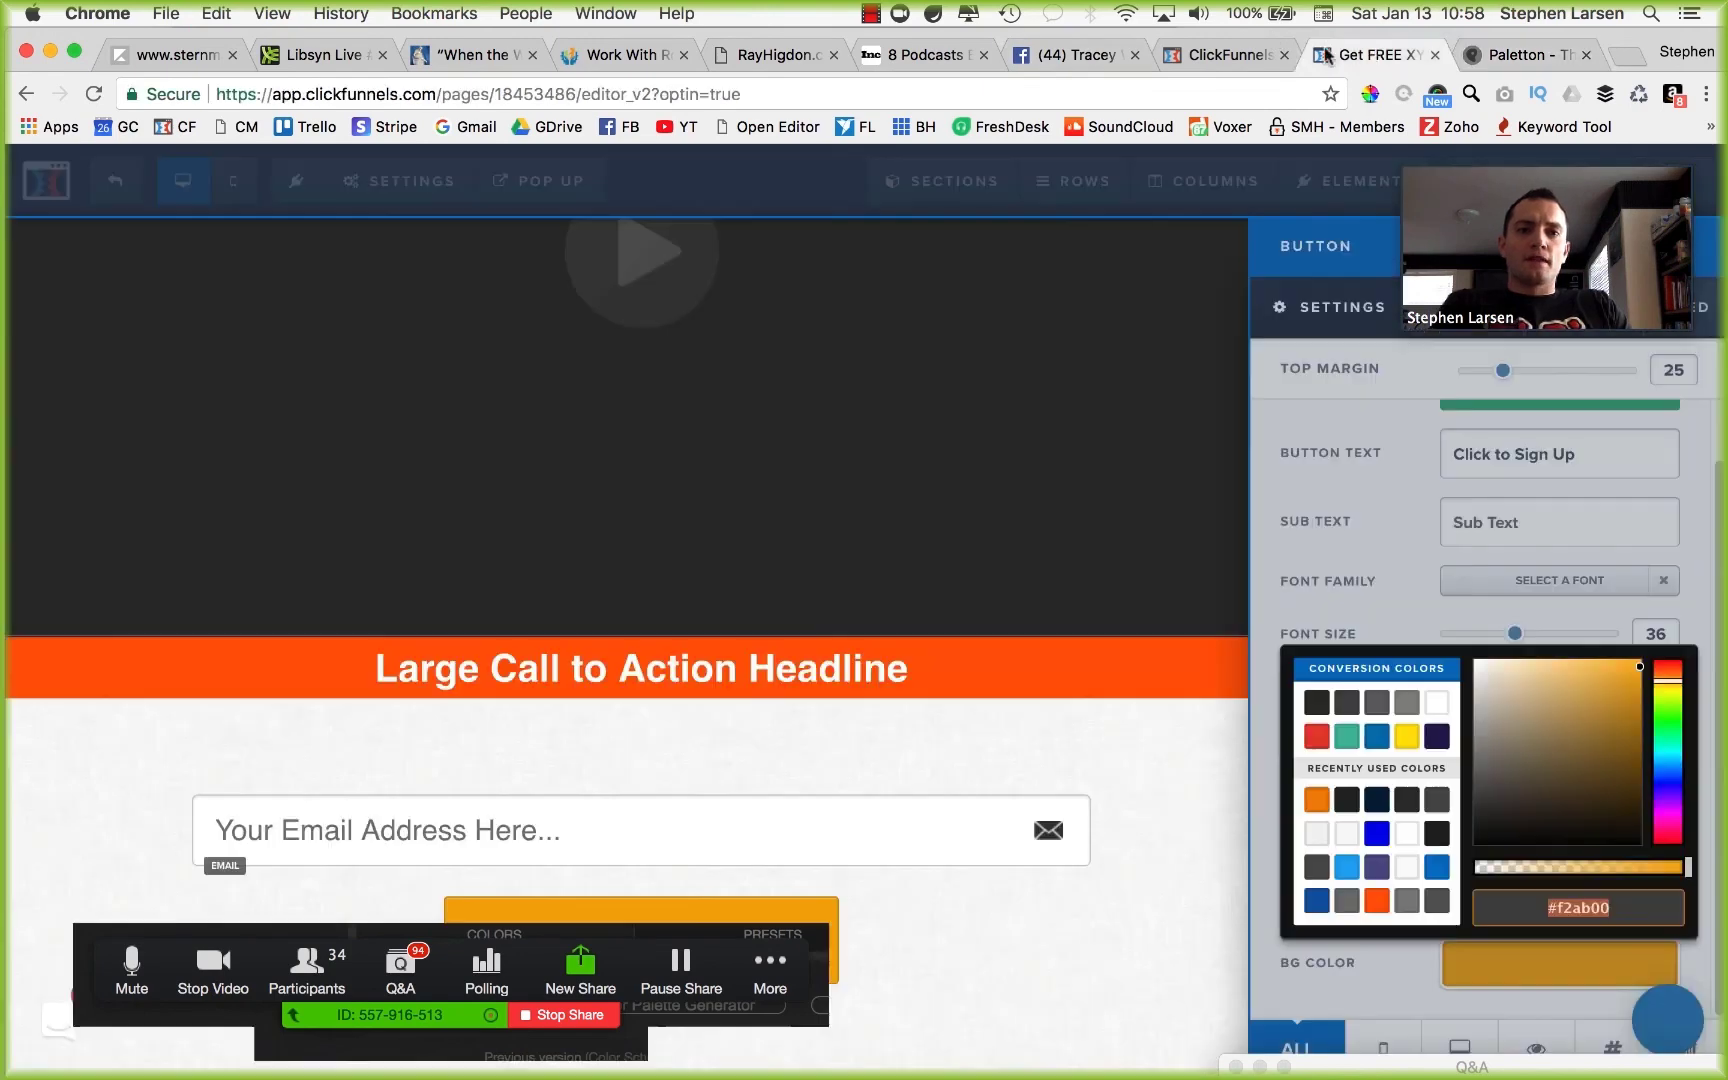
pyautogui.click(977, 751)
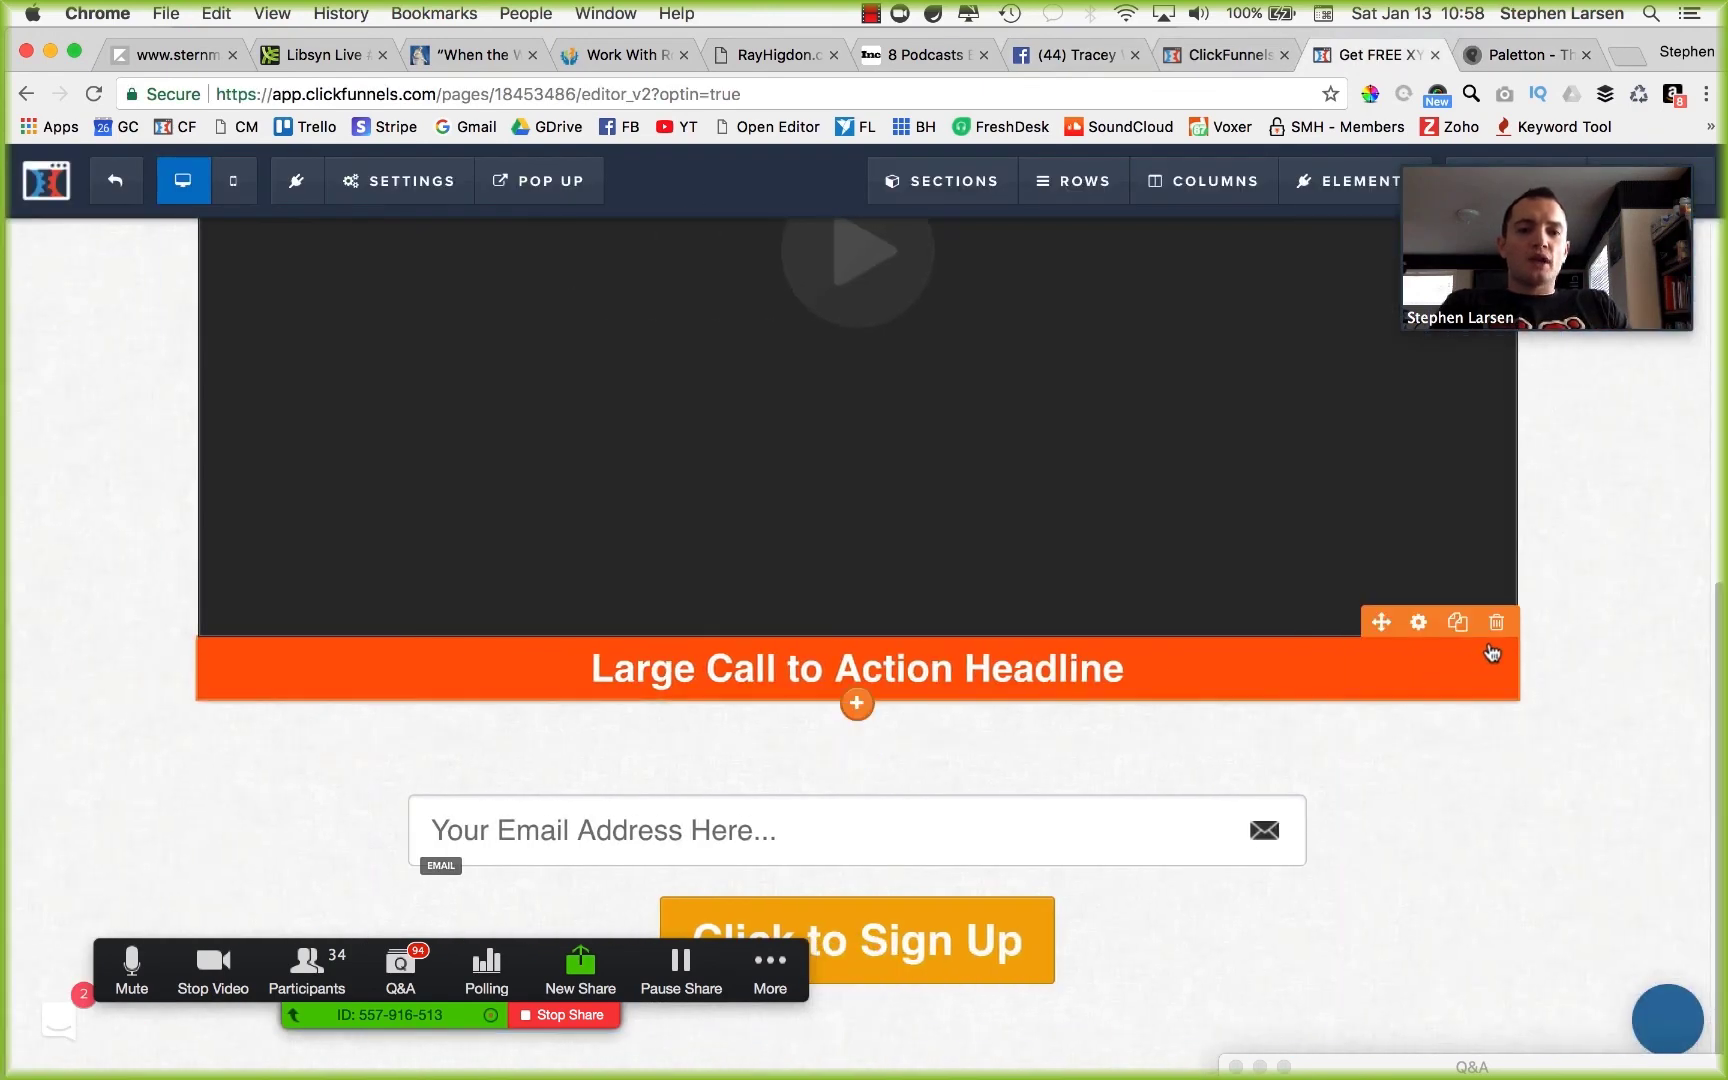
pyautogui.click(1425, 633)
pyautogui.click(1562, 768)
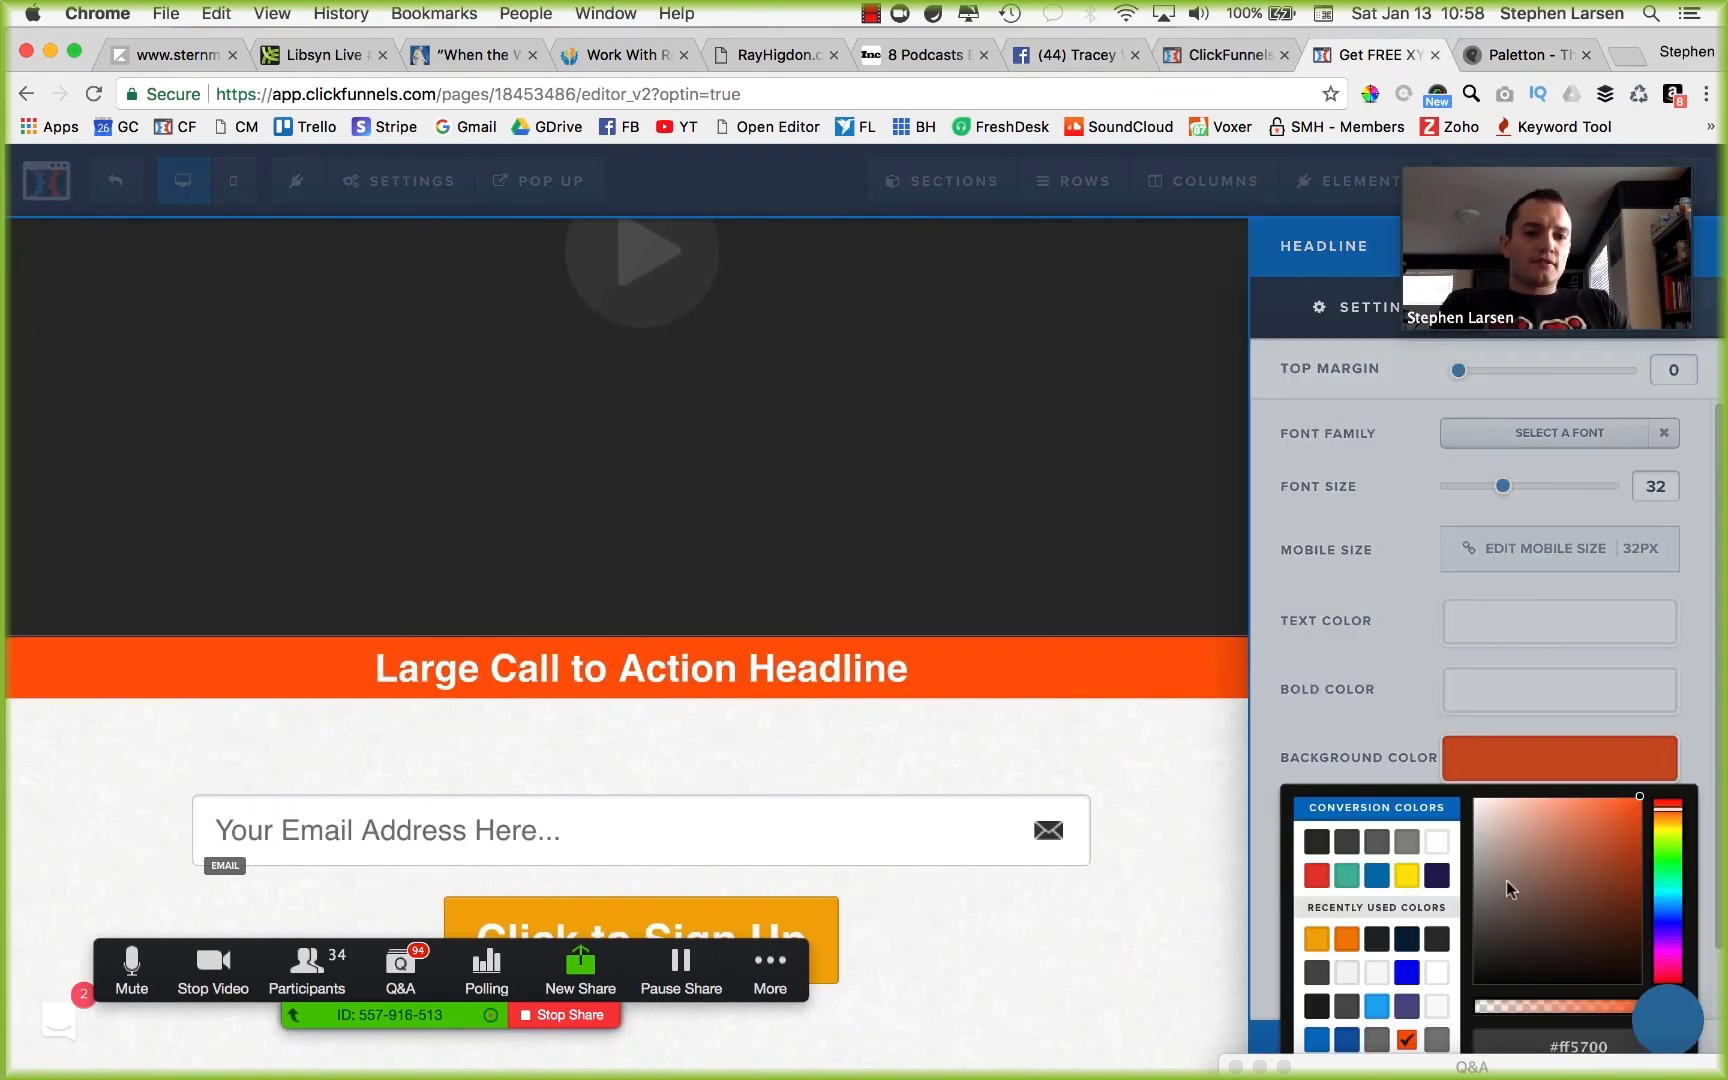
pyautogui.write('#045d7b')
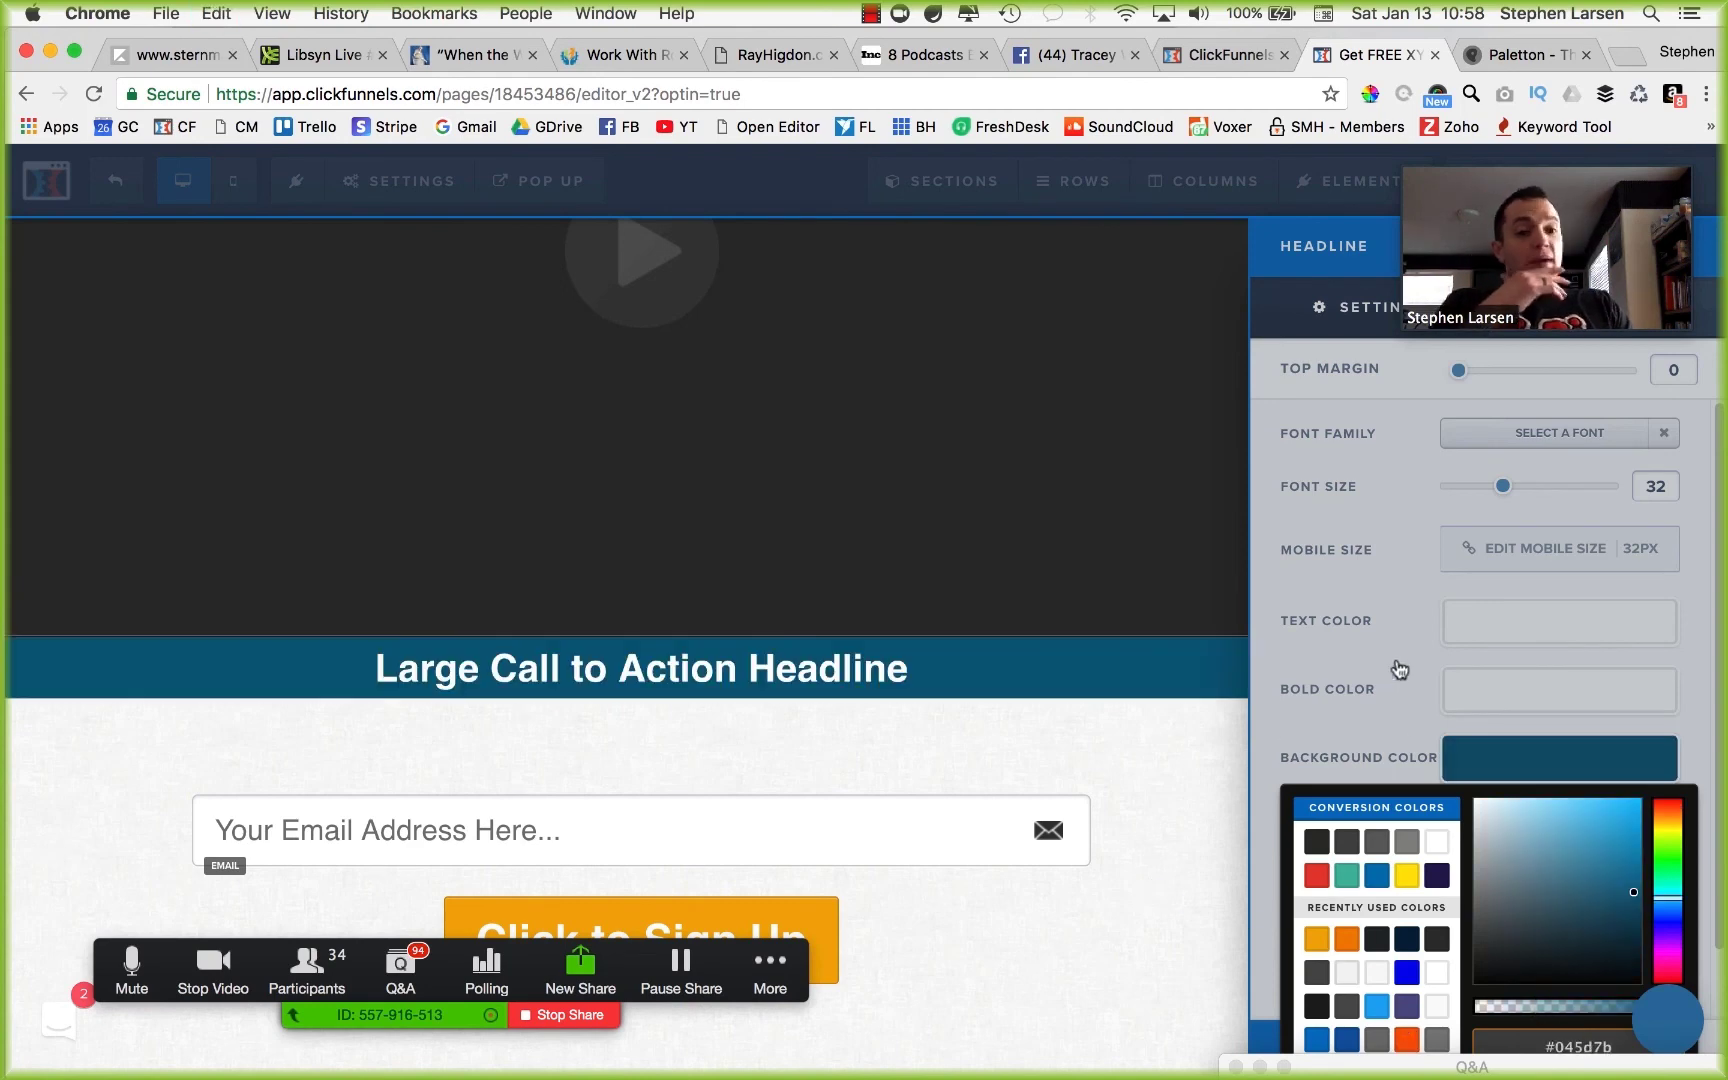
# Remove the bold formatting from the headline text beneath the video.
pyautogui.click(987, 663)
pyautogui.tripleClick(1033, 662)
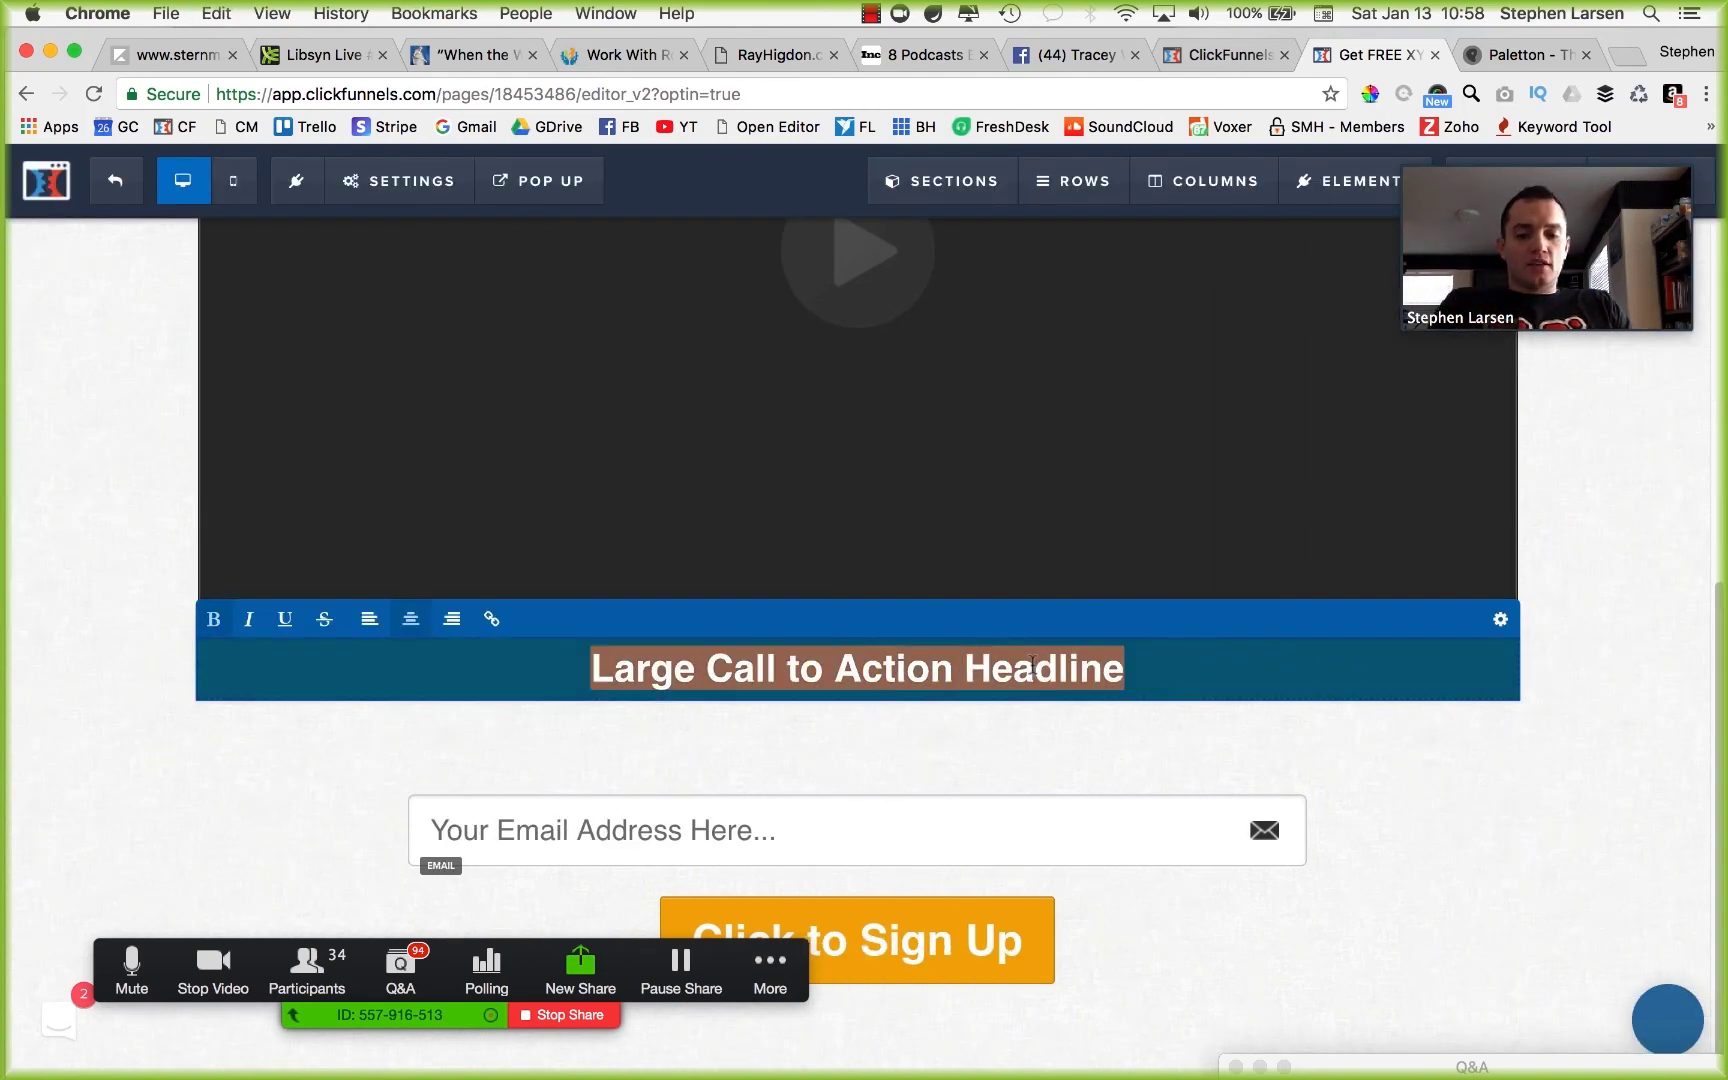
pyautogui.press('super+b')
pyautogui.click(1335, 734)
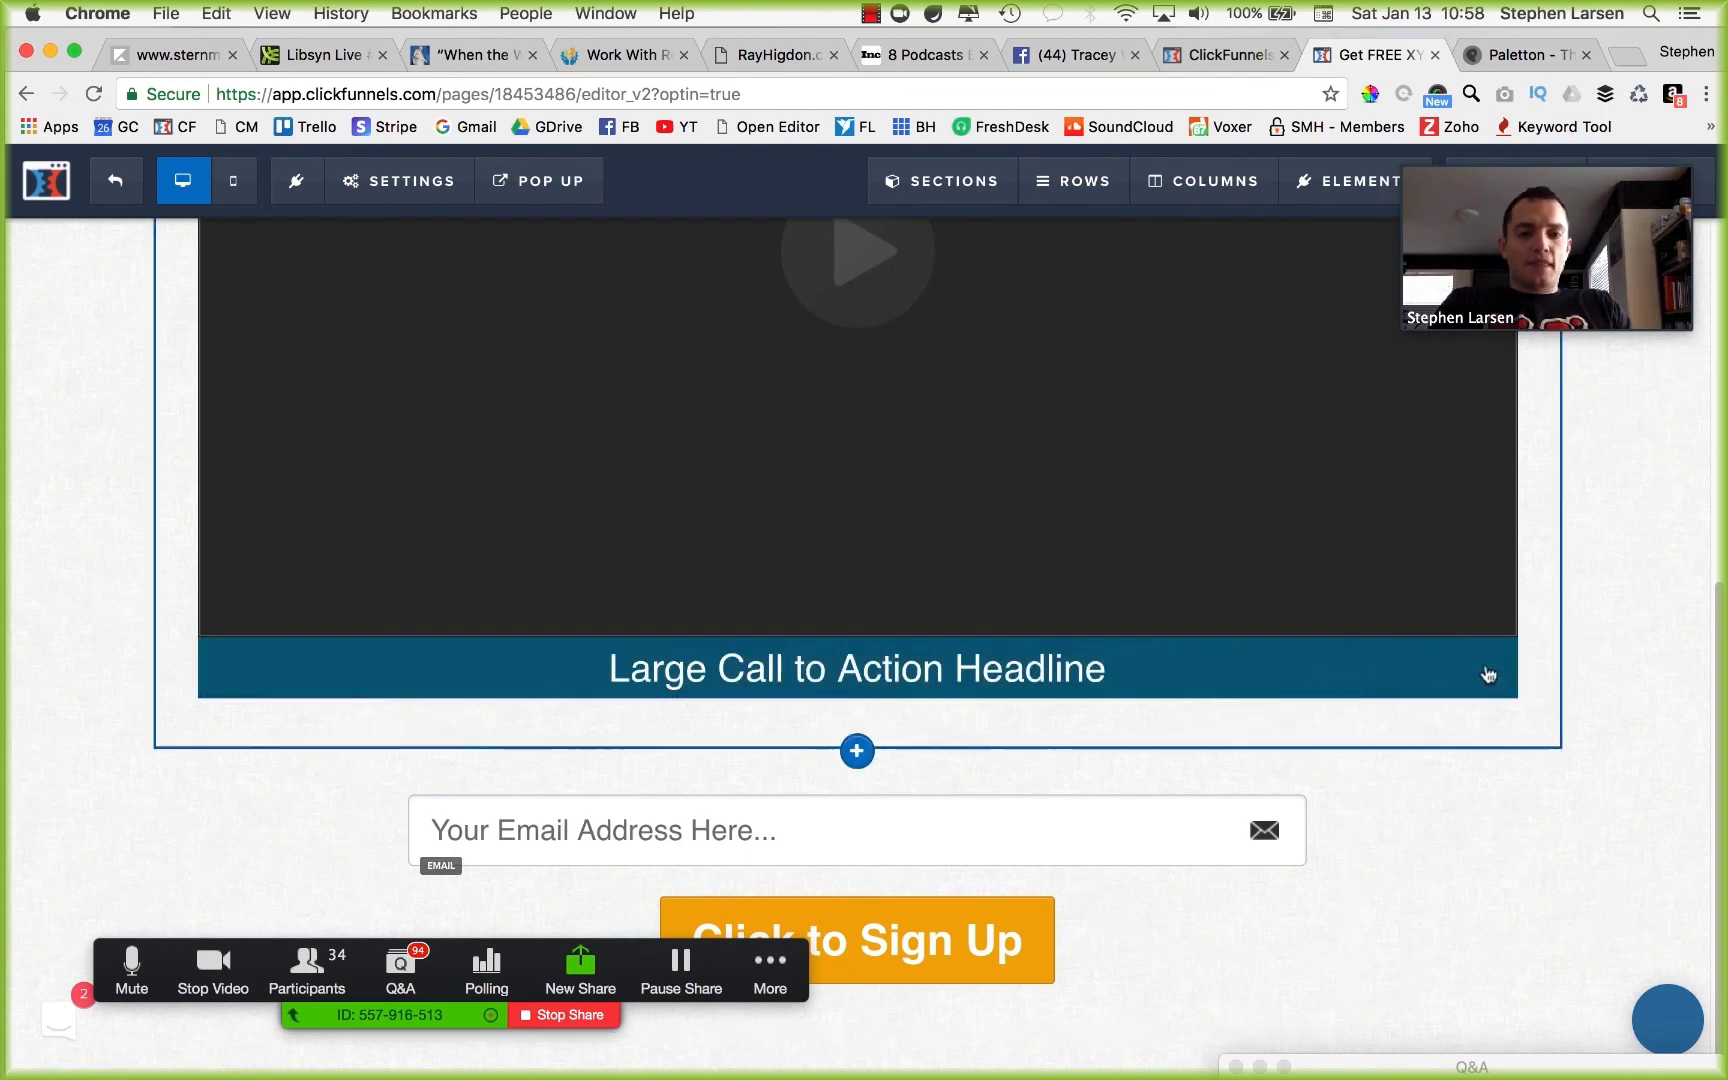
pyautogui.click(1393, 674)
pyautogui.click(1064, 754)
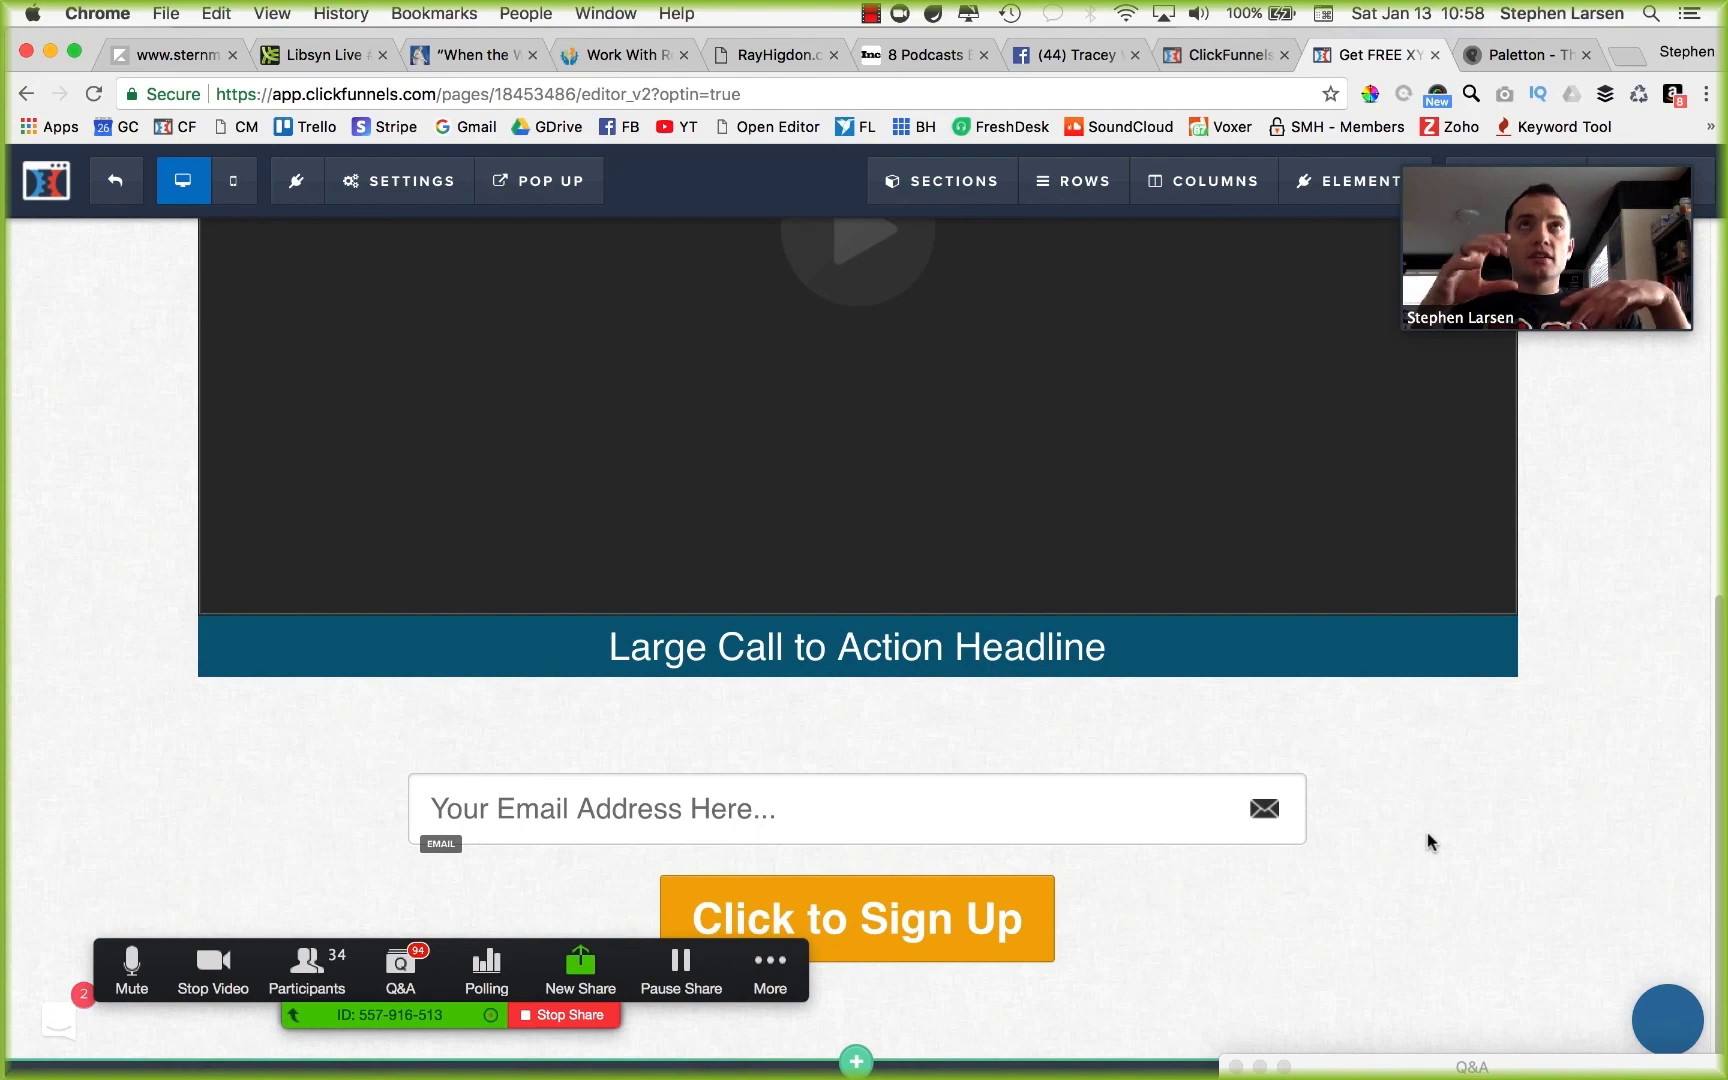
pyautogui.scroll(6, 1362, 806)
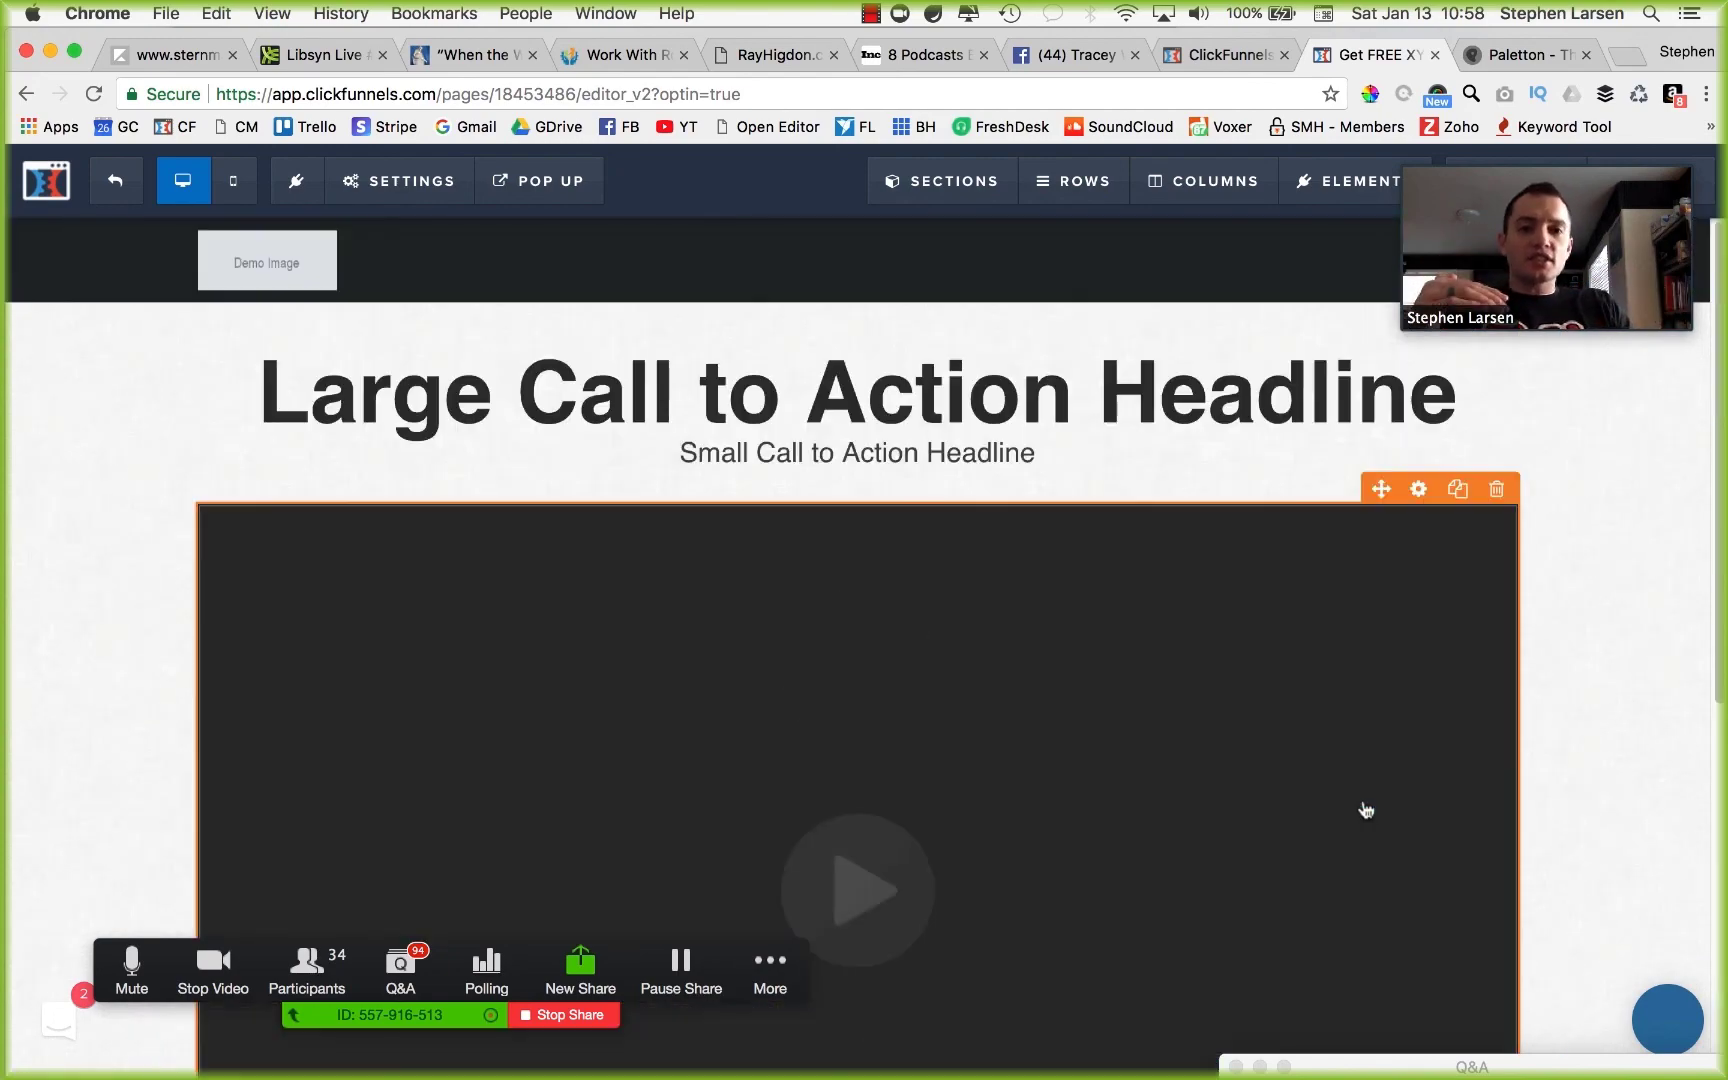
pyautogui.scroll(-6, 1362, 808)
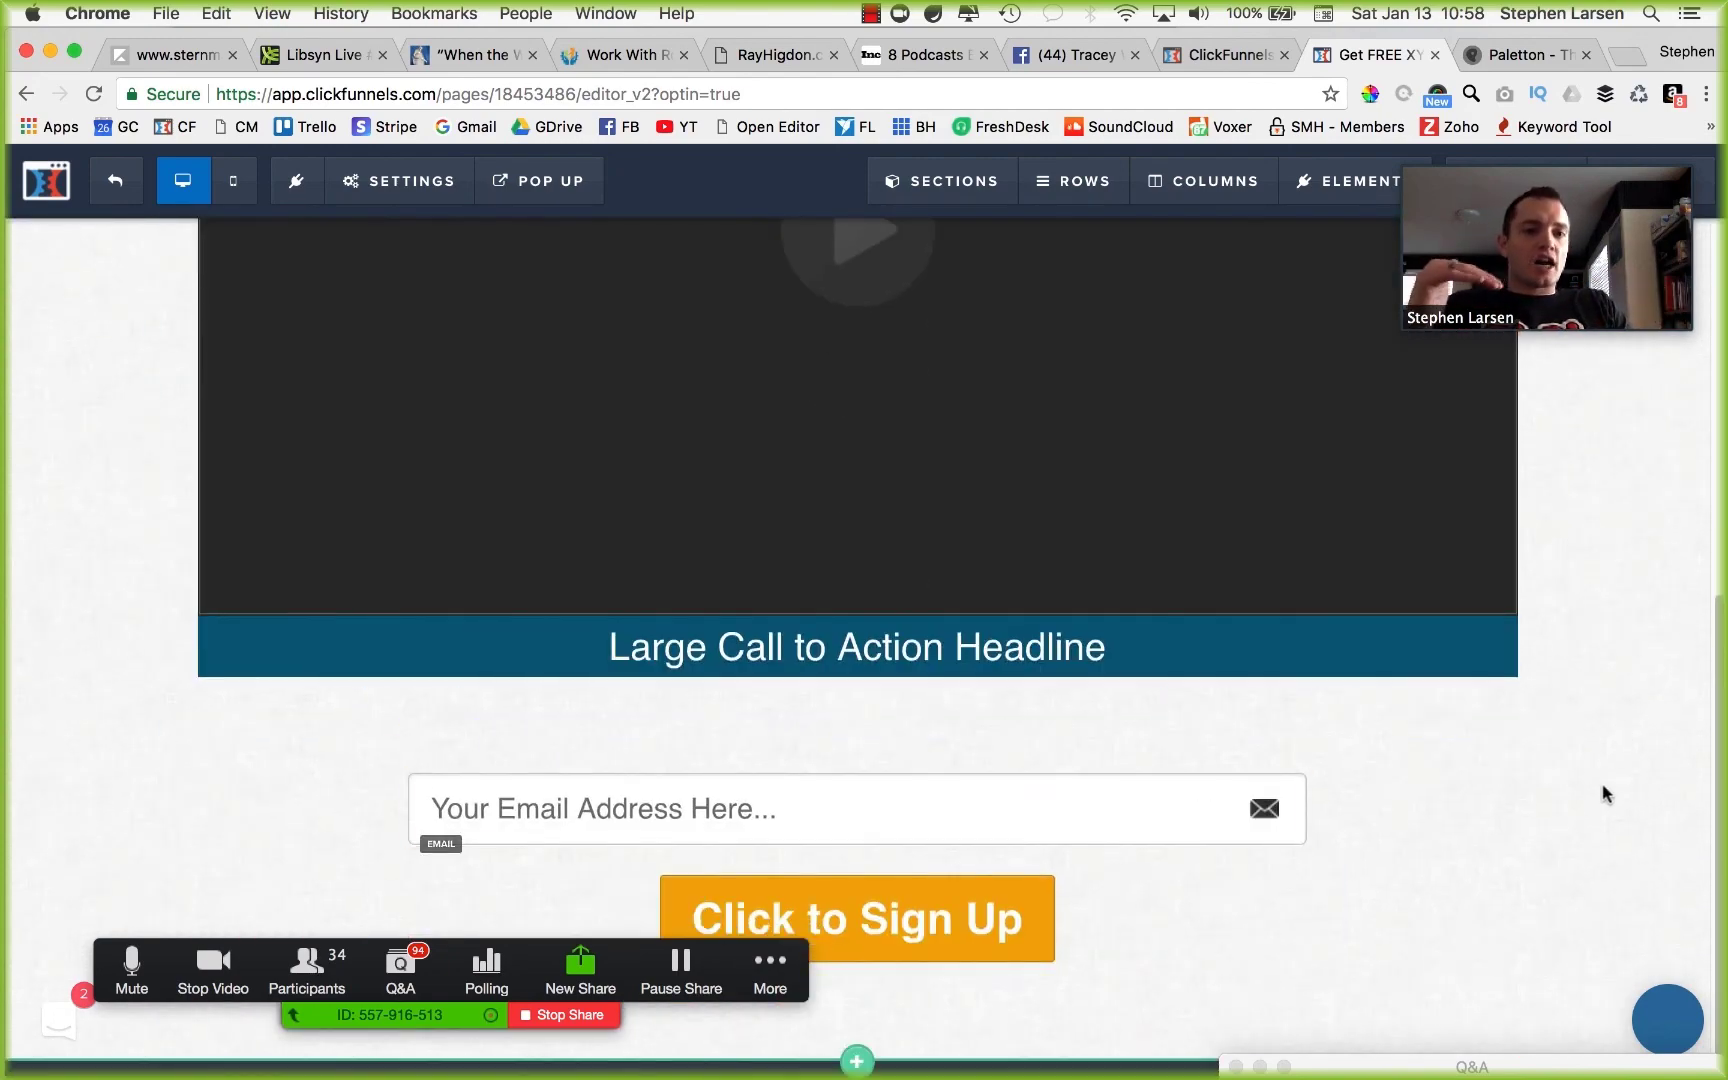
pyautogui.scroll(6, 1578, 797)
pyautogui.scroll(-7, 1570, 795)
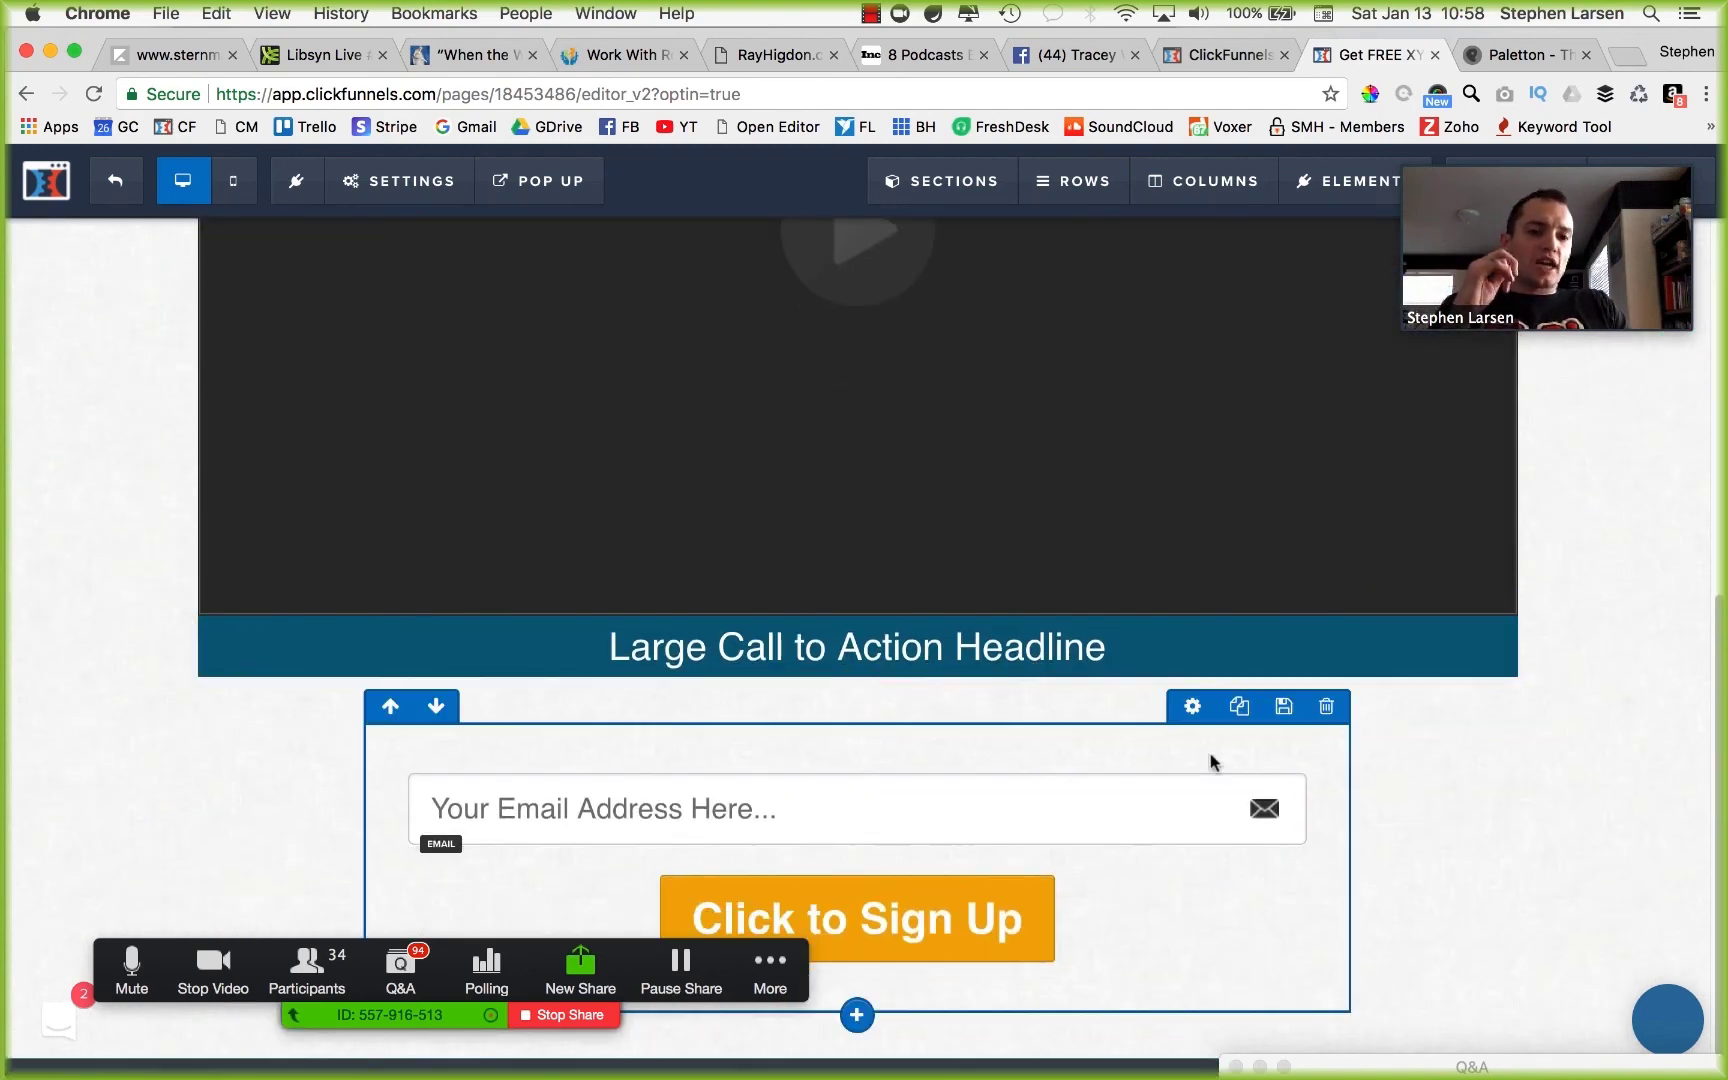
pyautogui.scroll(6, 900, 500)
pyautogui.scroll(-6, 1100, 775)
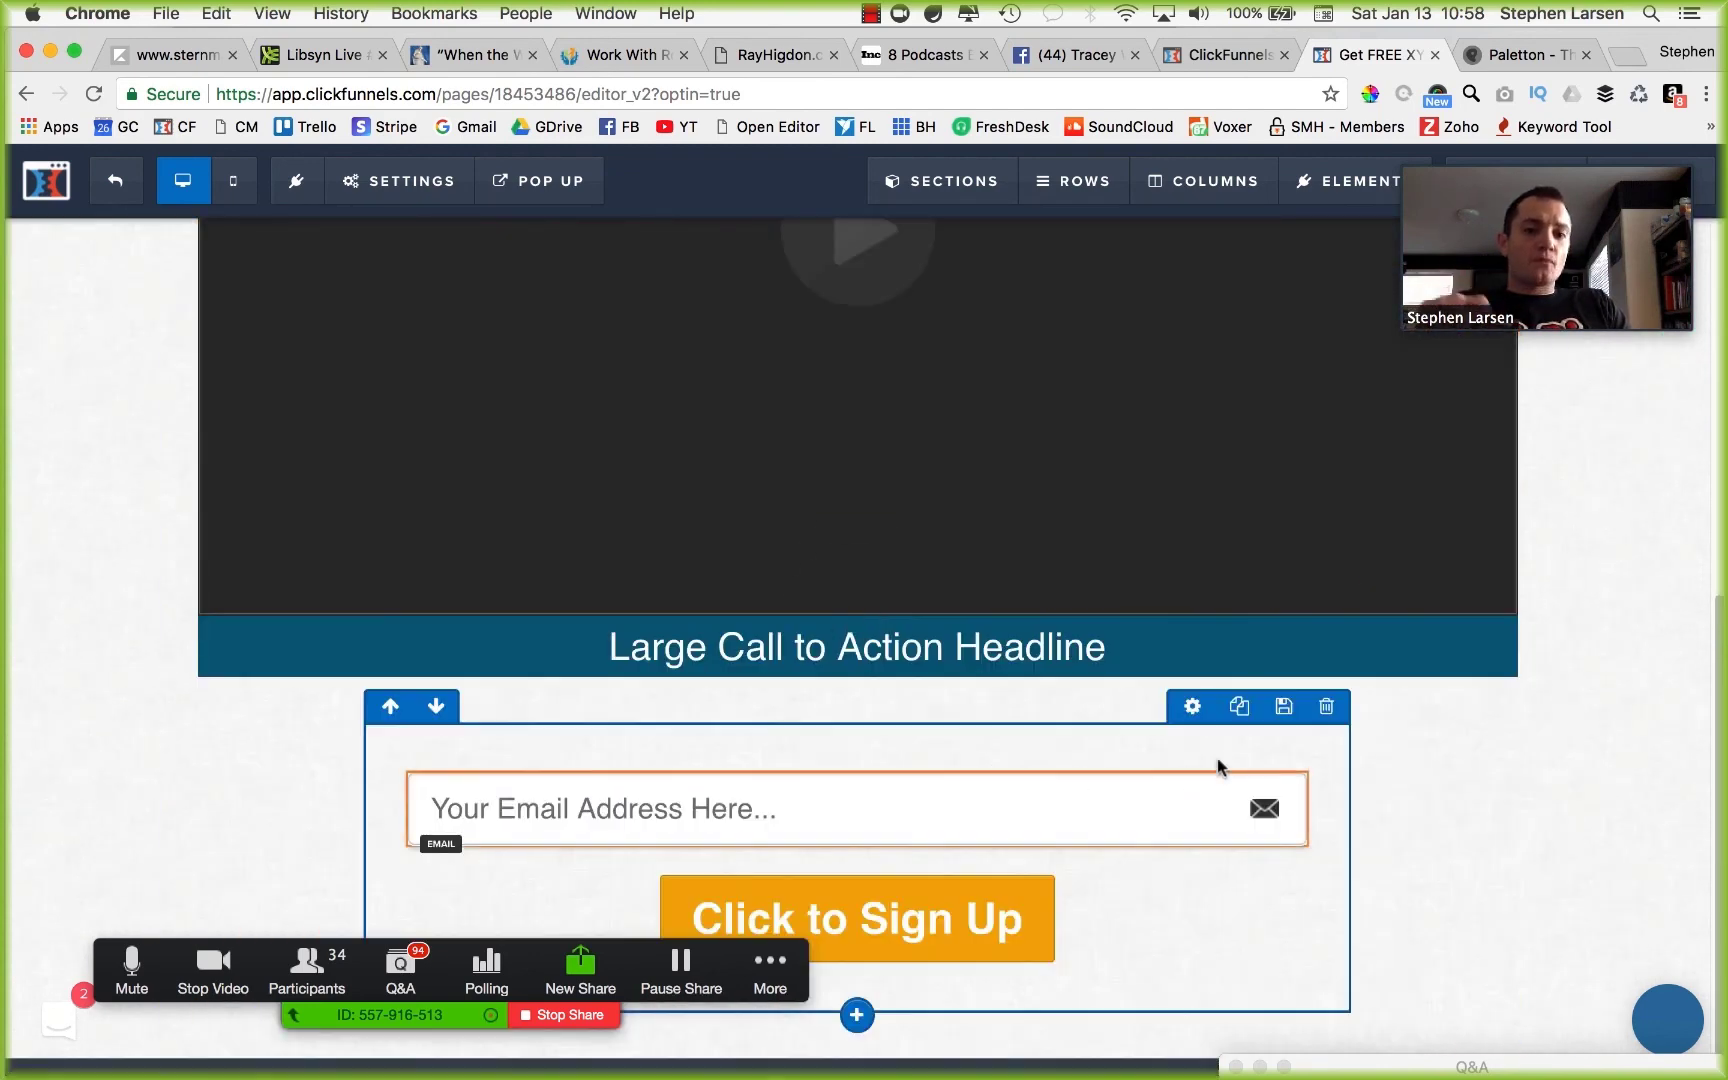
# Add the fa-arrow-down icon to the headline beneath the video in its advanced style settings.
pyautogui.click(609, 647)
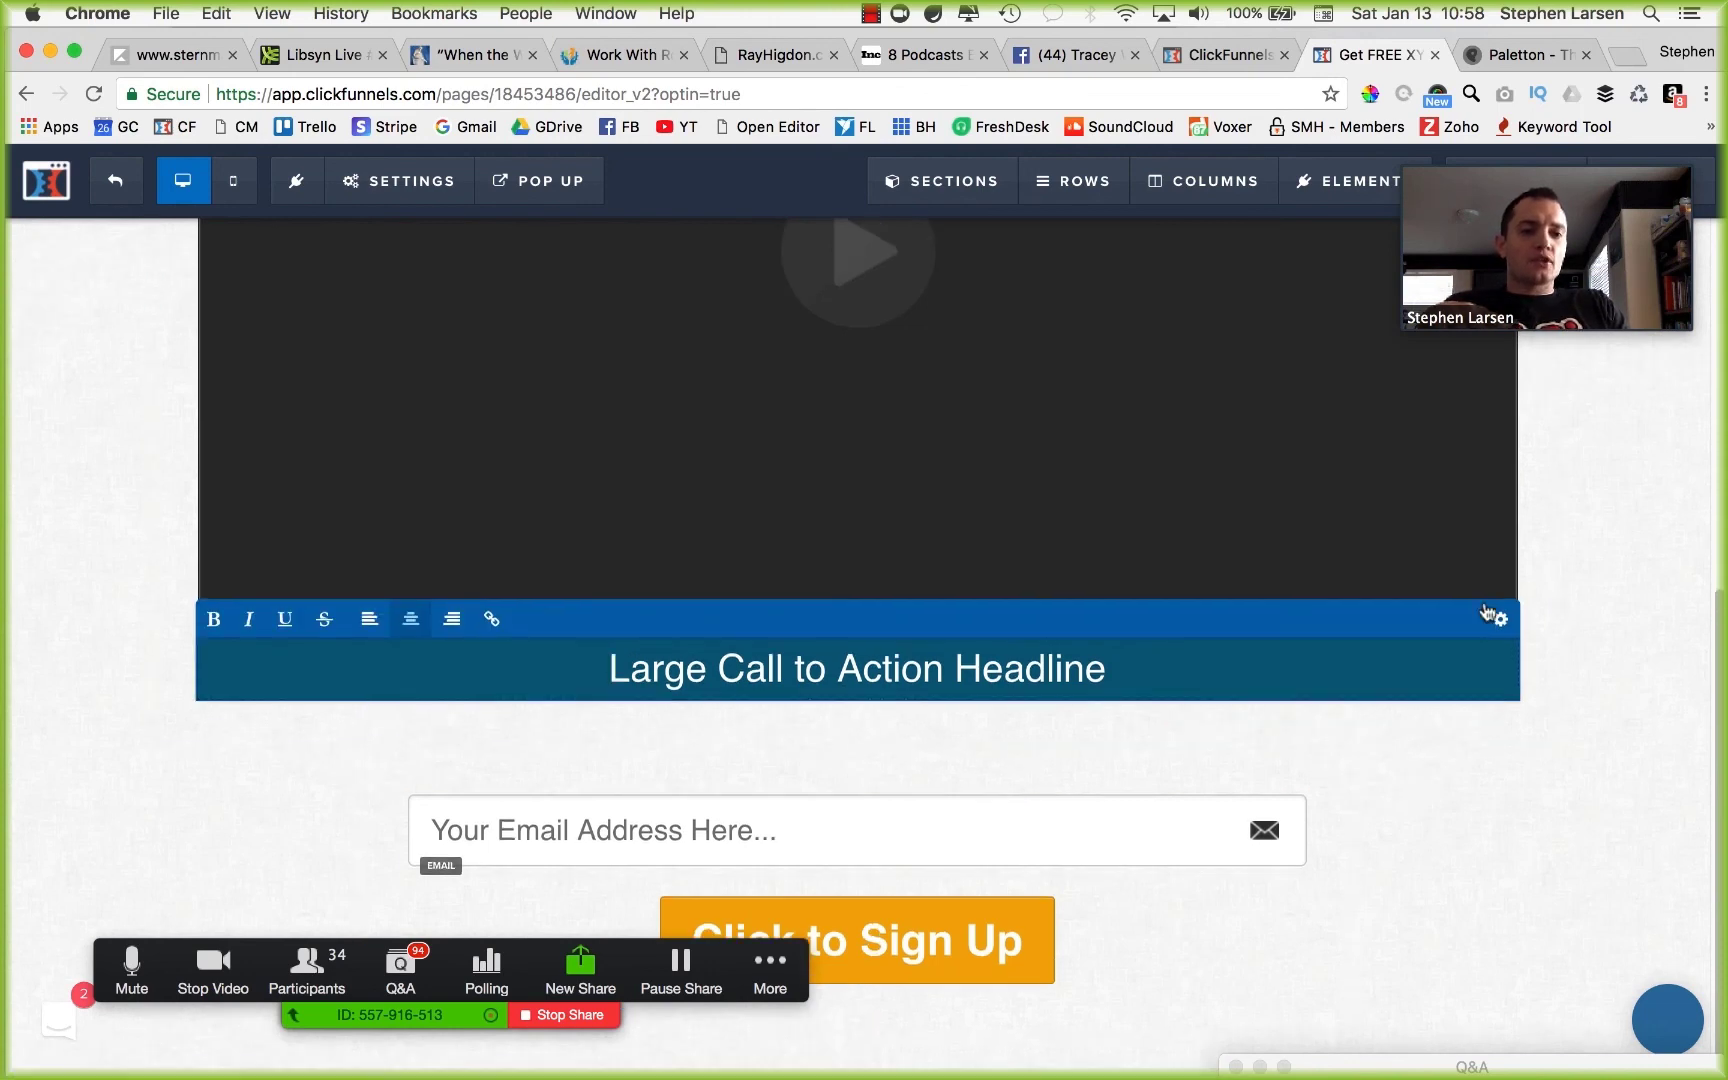
pyautogui.click(1501, 622)
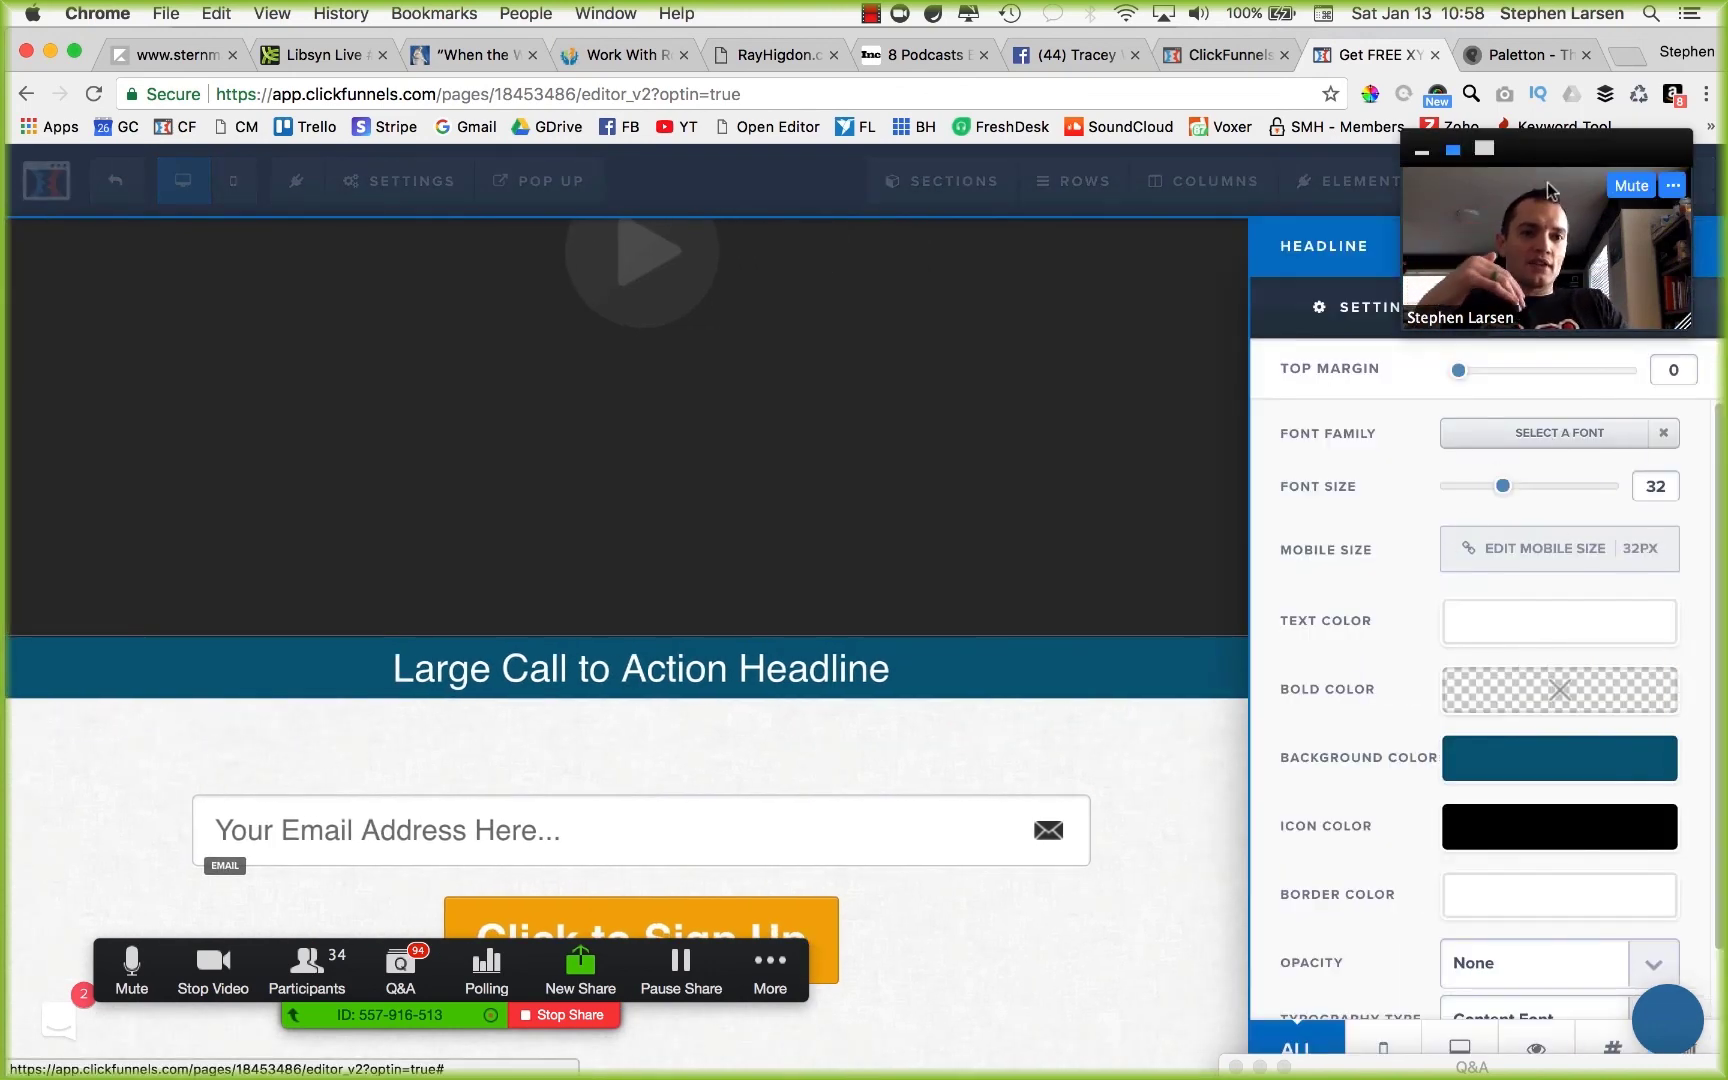
pyautogui.moveTo(1547, 182); pyautogui.dragTo(1520, 75)
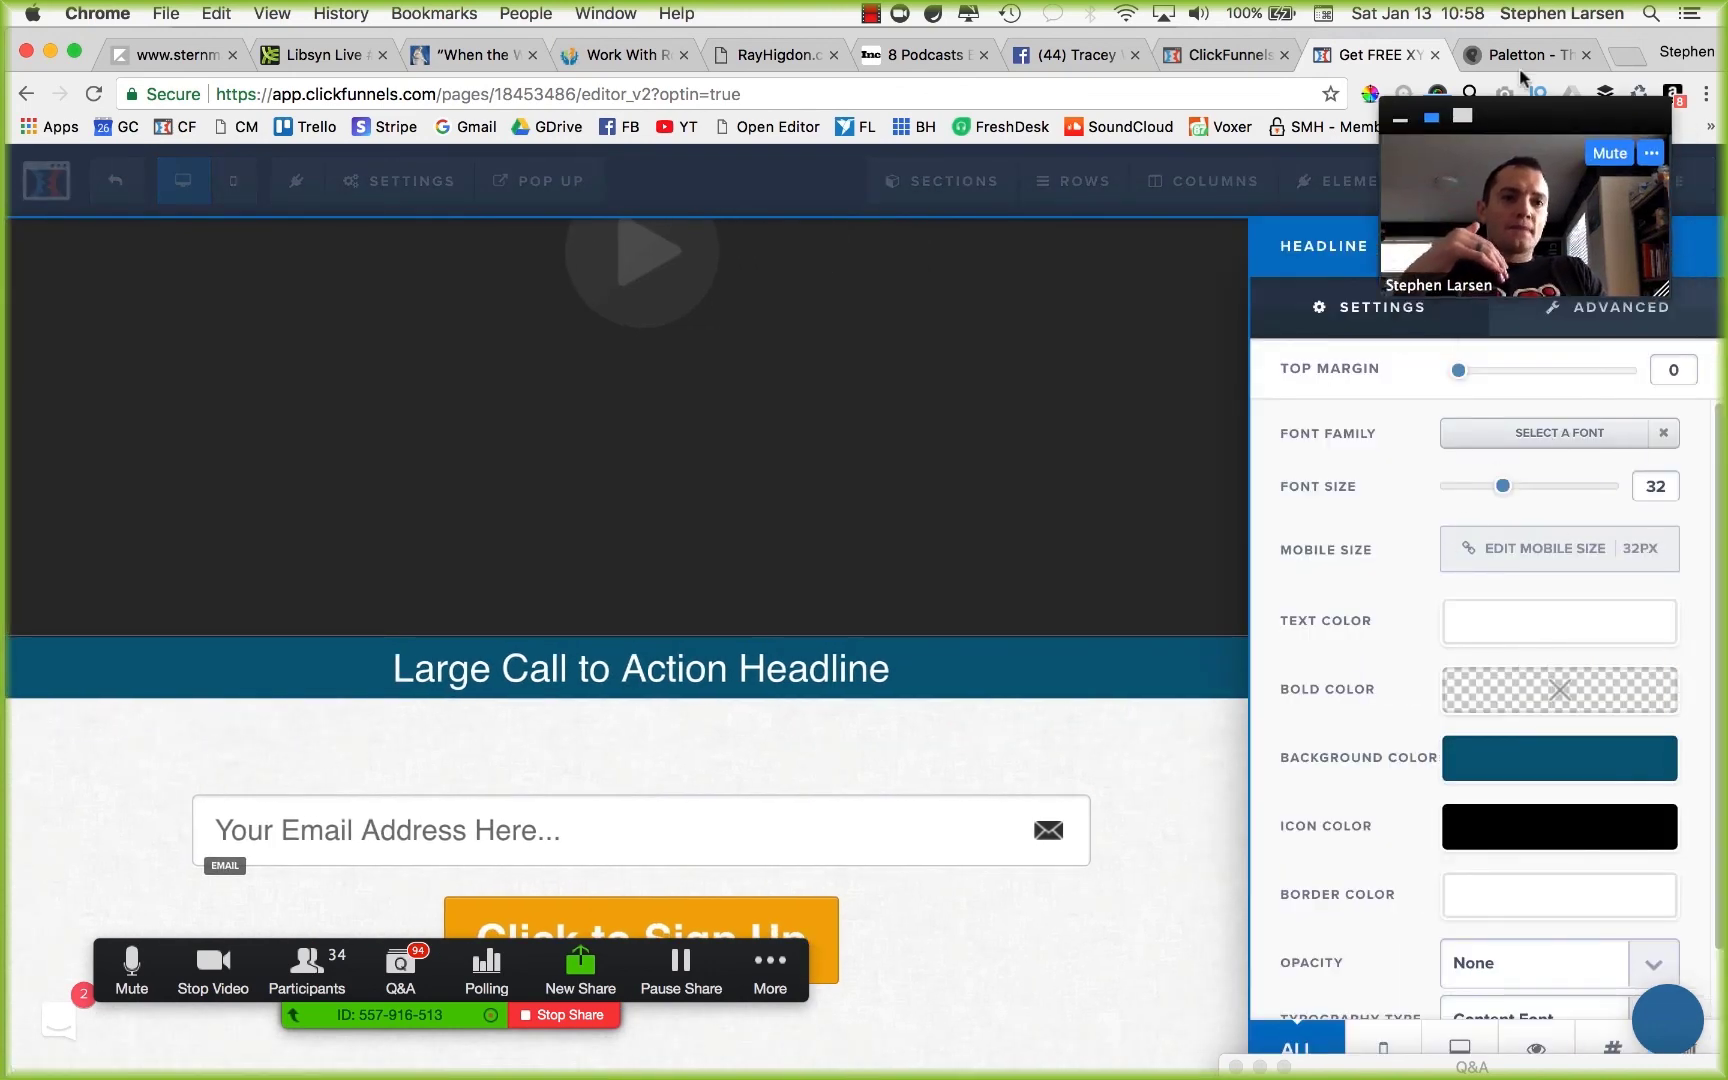
pyautogui.click(1595, 322)
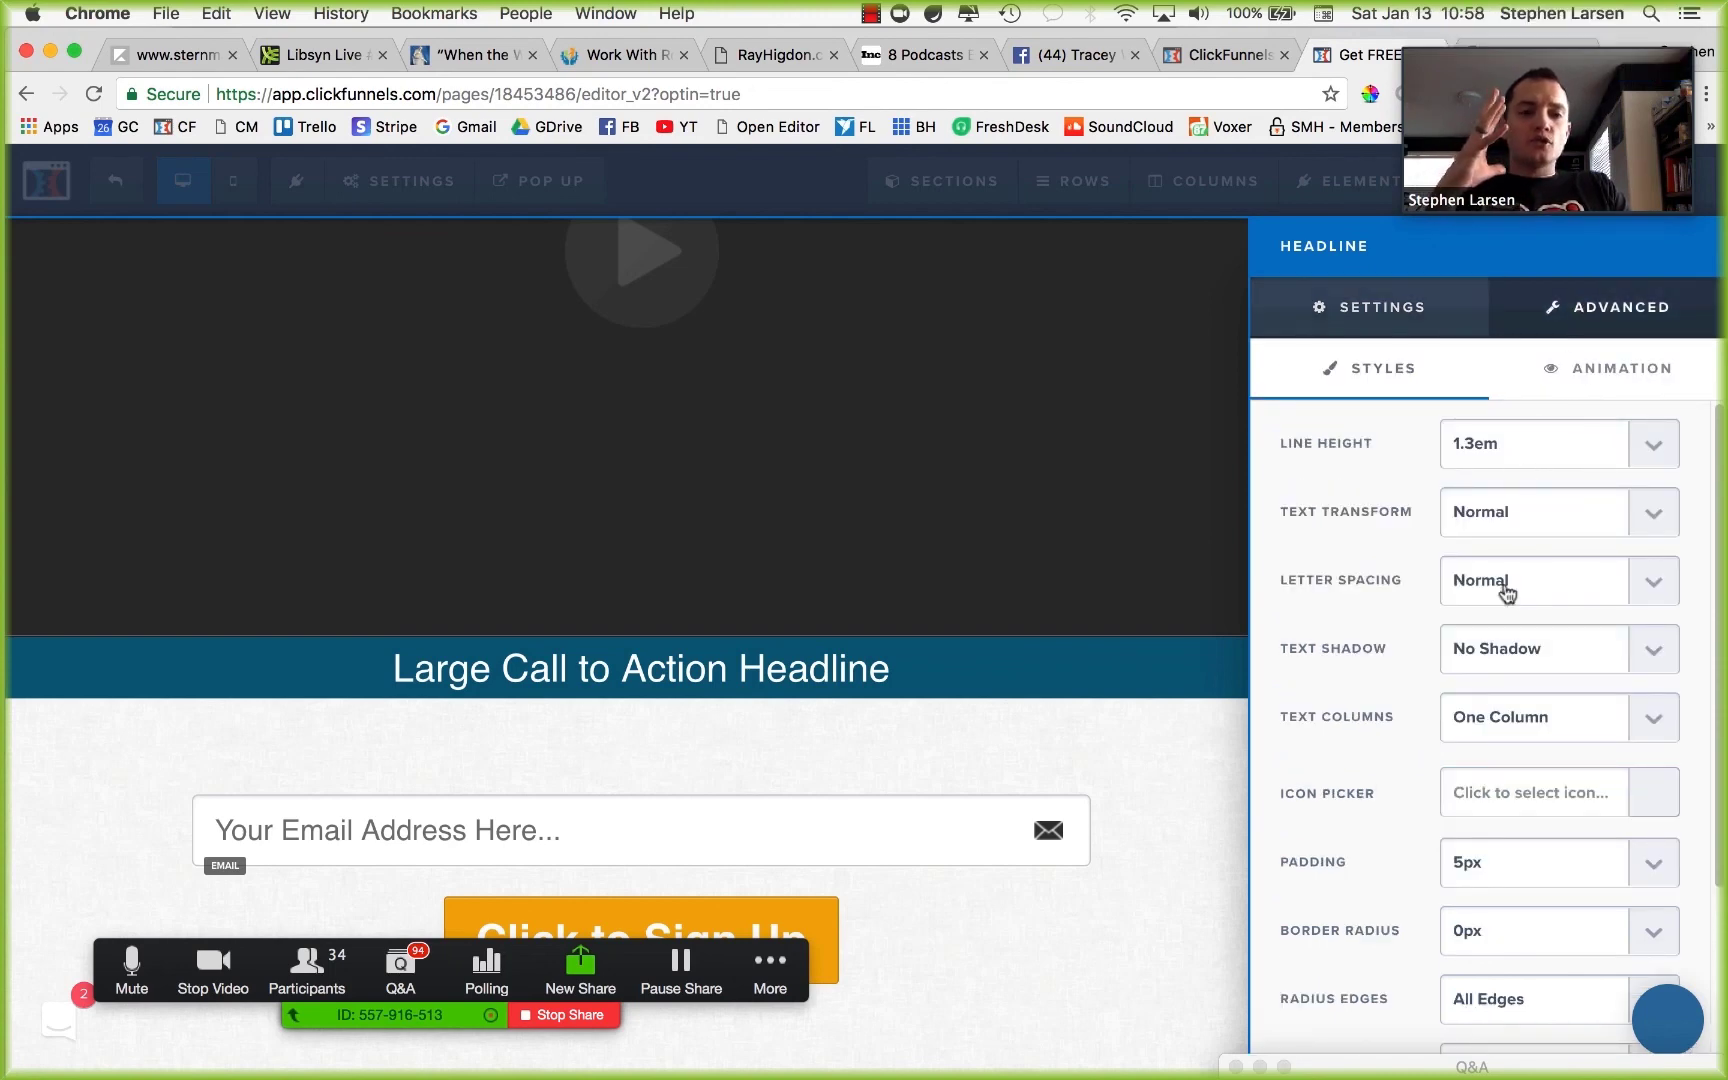
pyautogui.scroll(-3, 1480, 710)
pyautogui.click(1492, 641)
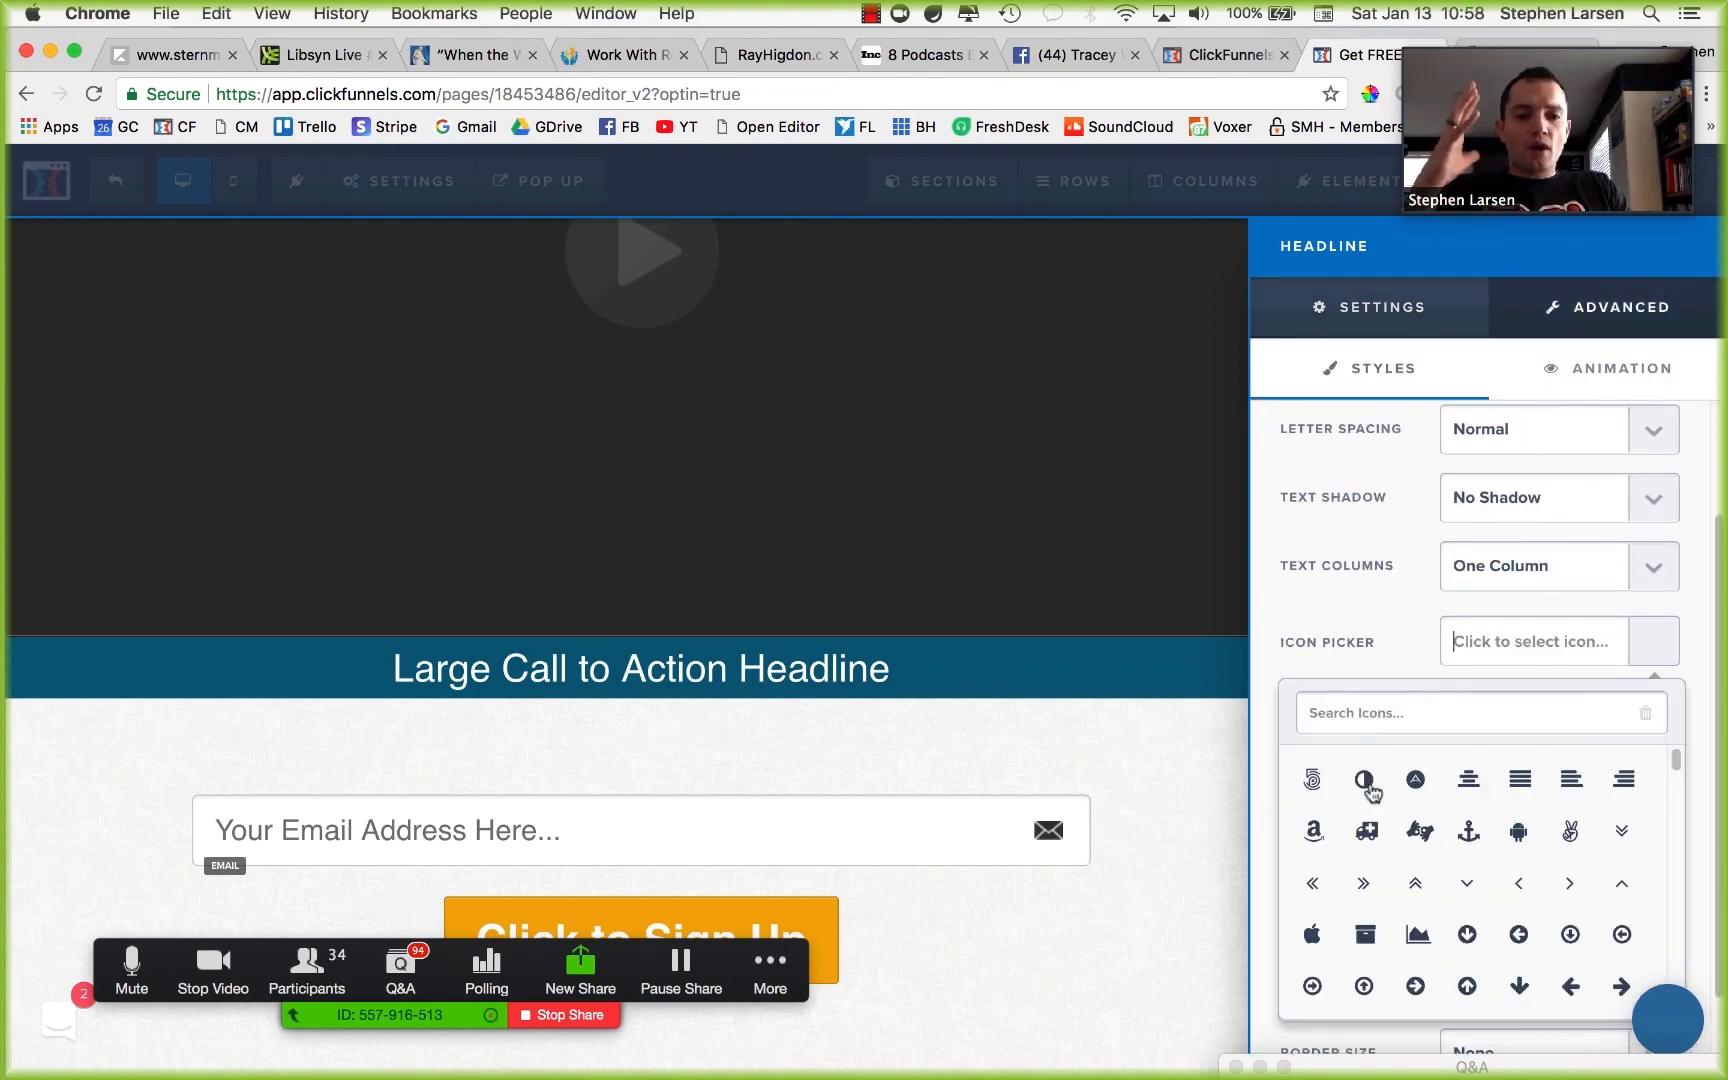
pyautogui.click(1519, 984)
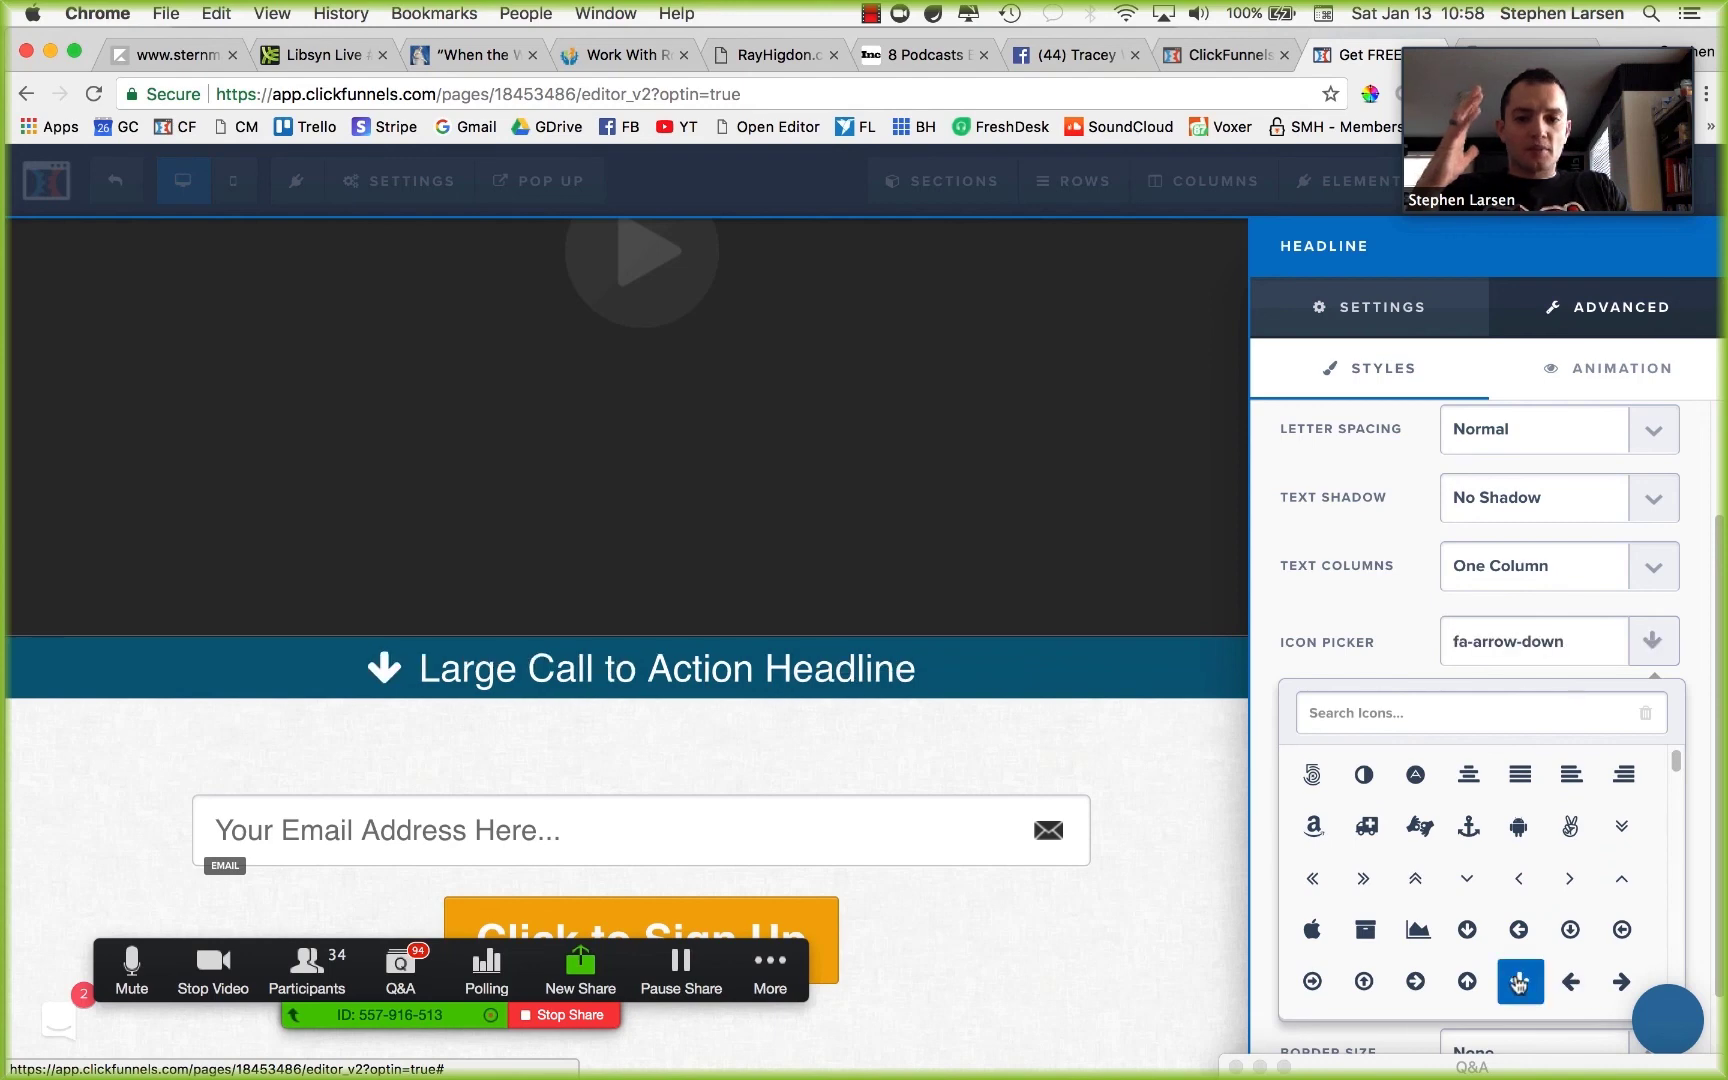
pyautogui.click(932, 716)
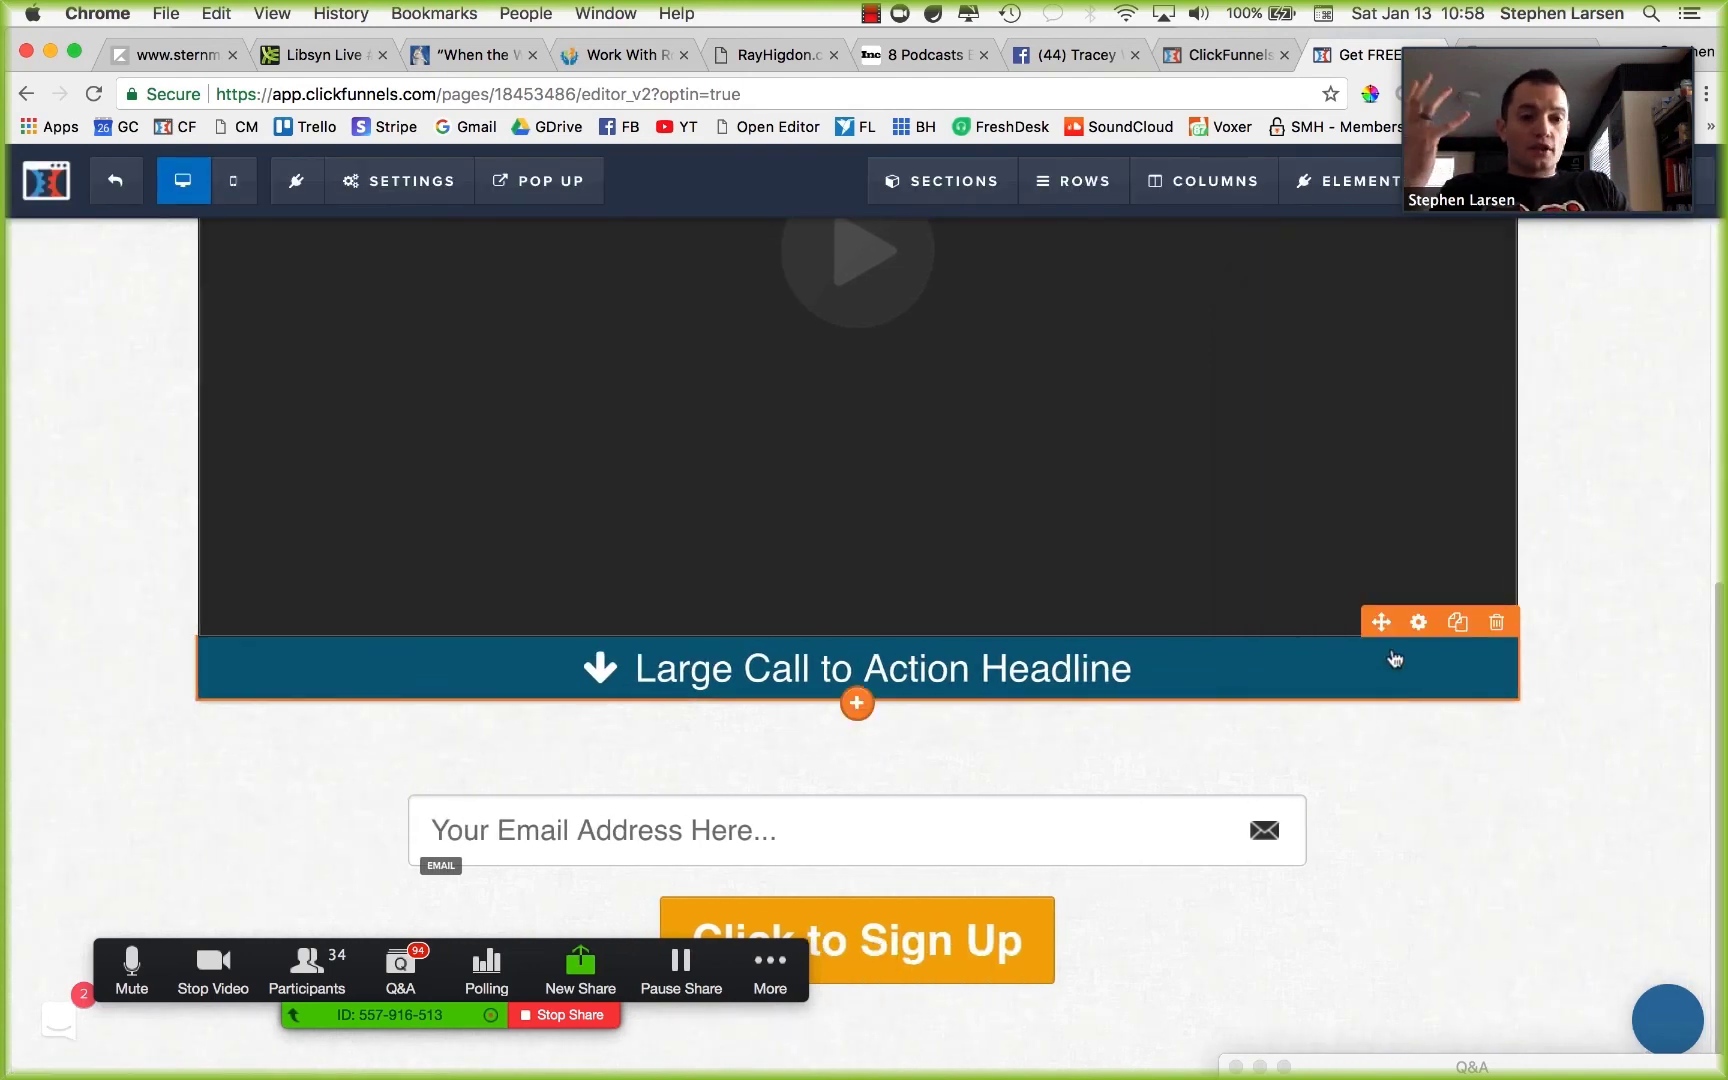
# Set the text transform of the headline beneath the video to Uppercase and its letter spacing to -1px.
pyautogui.click(1414, 622)
pyautogui.click(1618, 310)
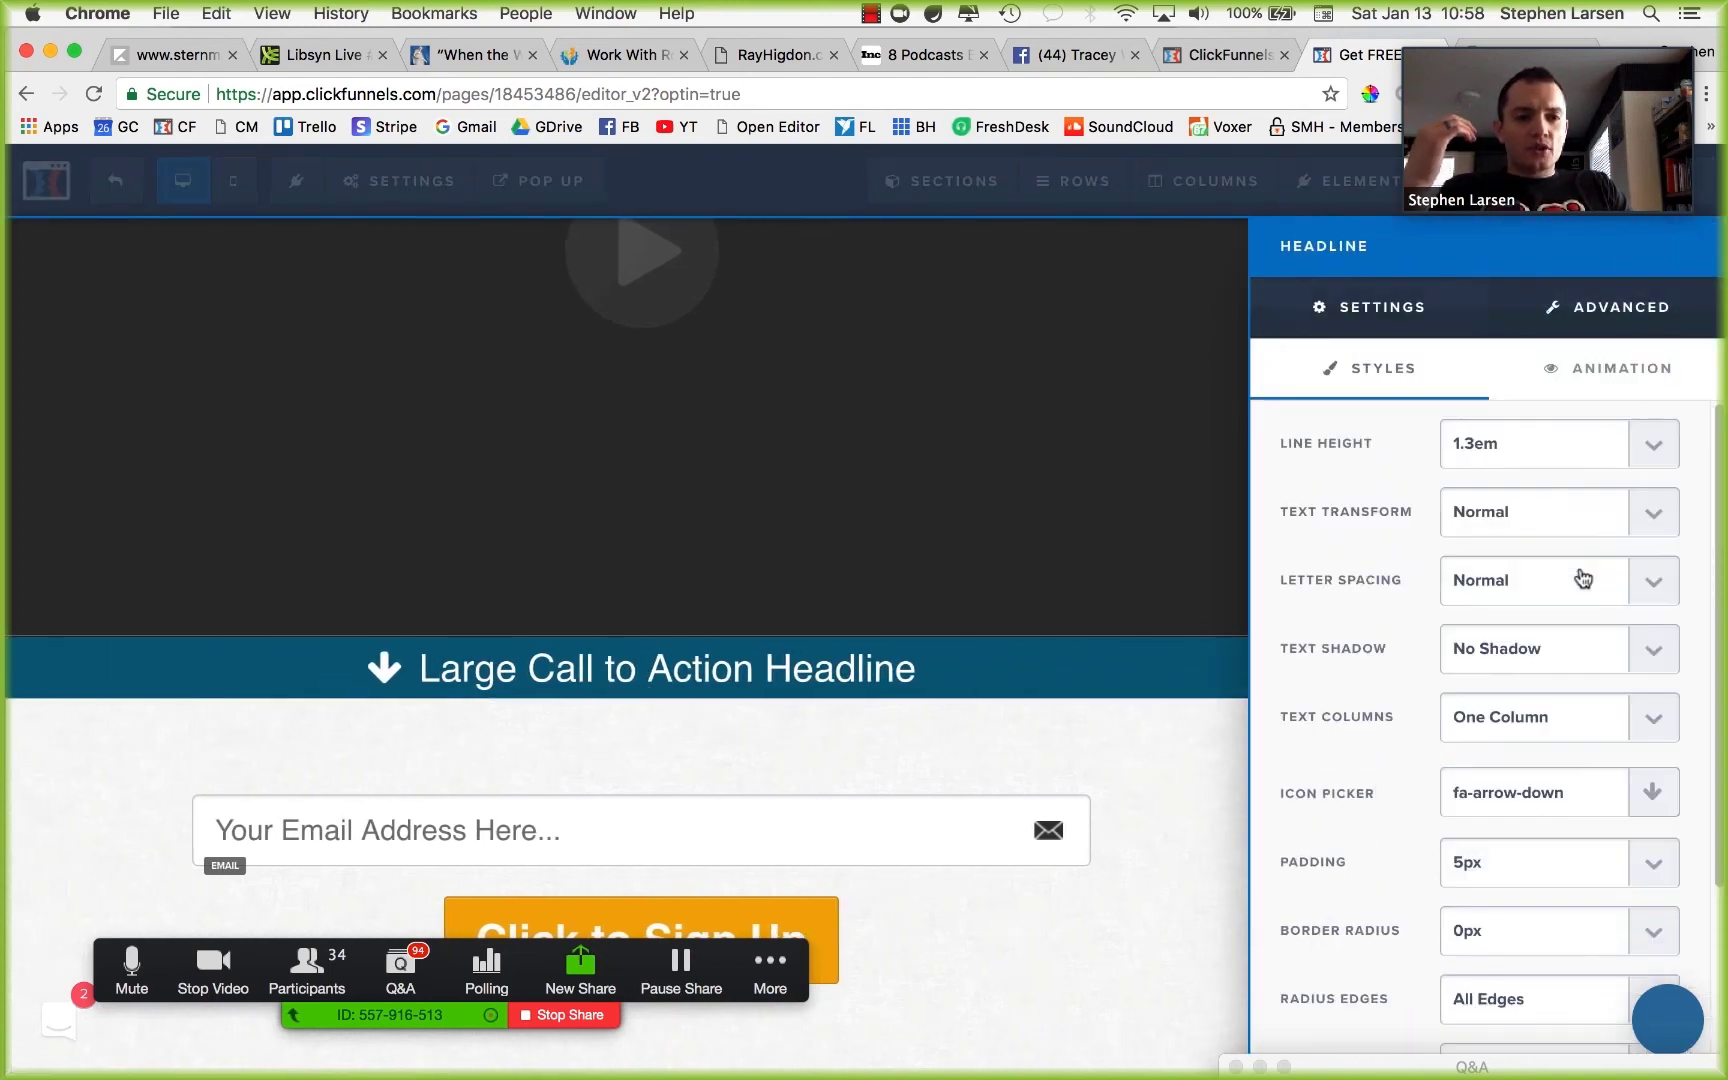
pyautogui.click(1543, 512)
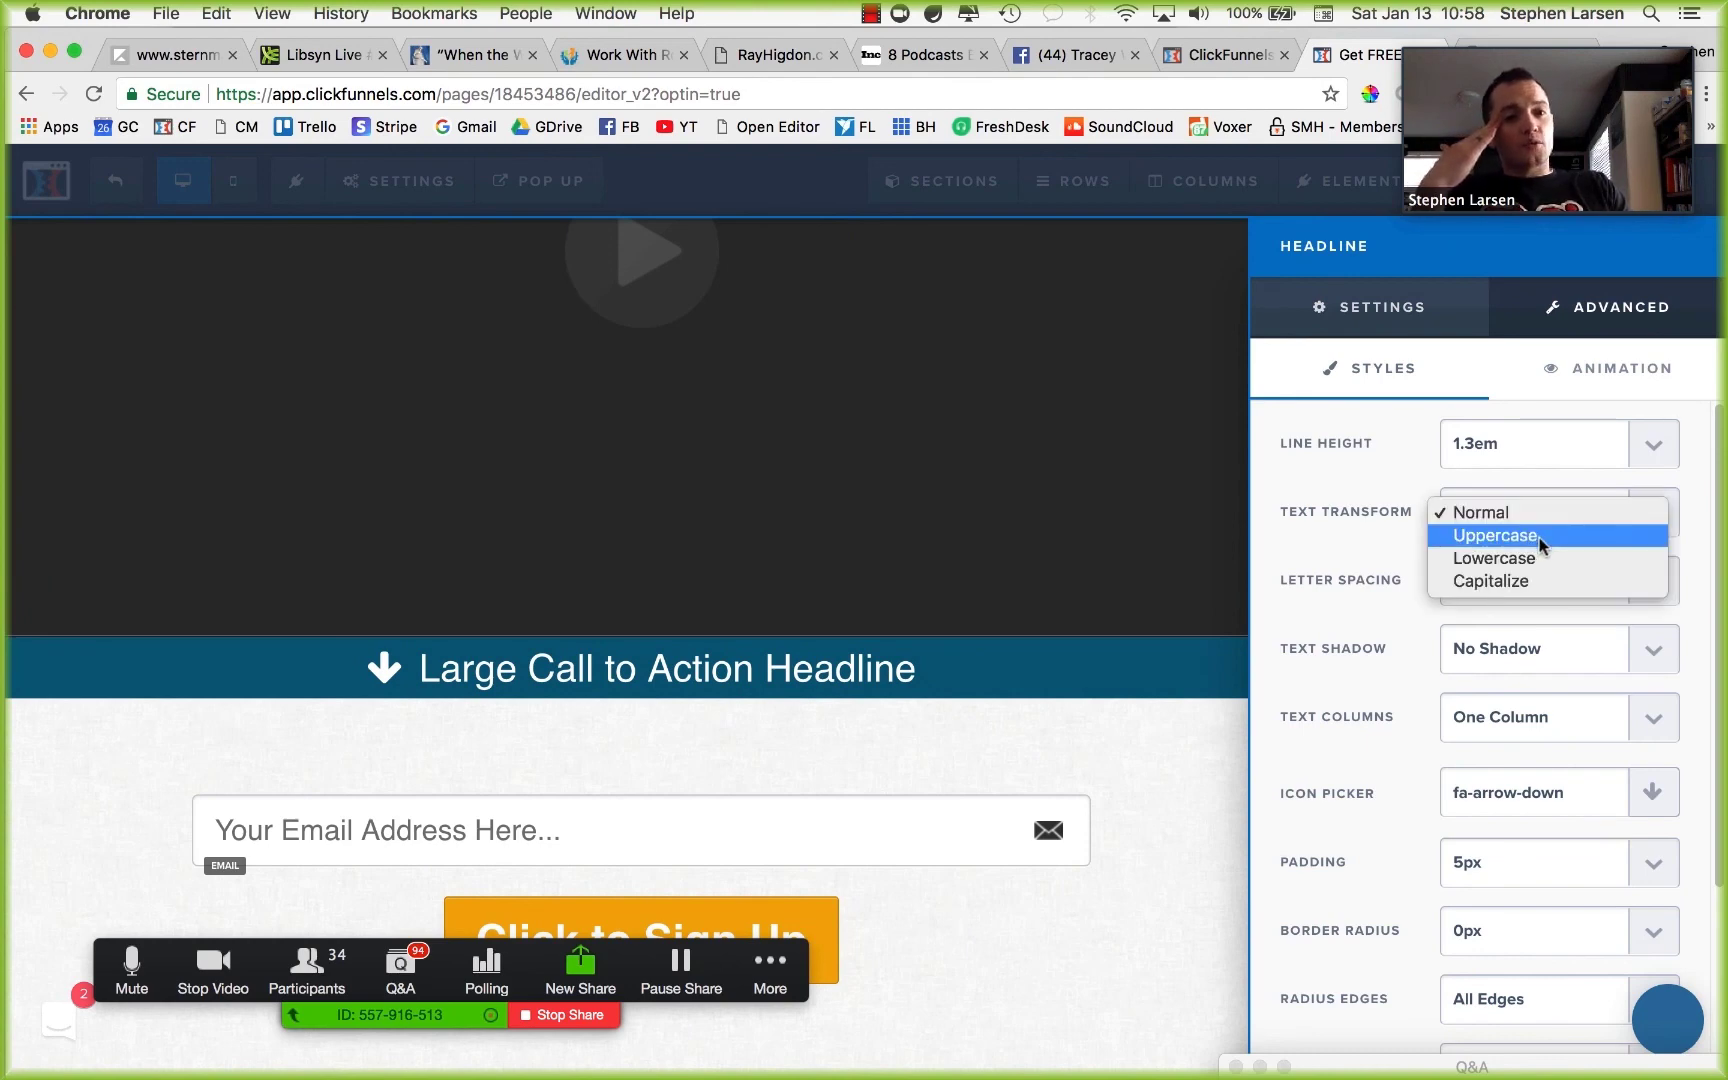
pyautogui.click(1541, 540)
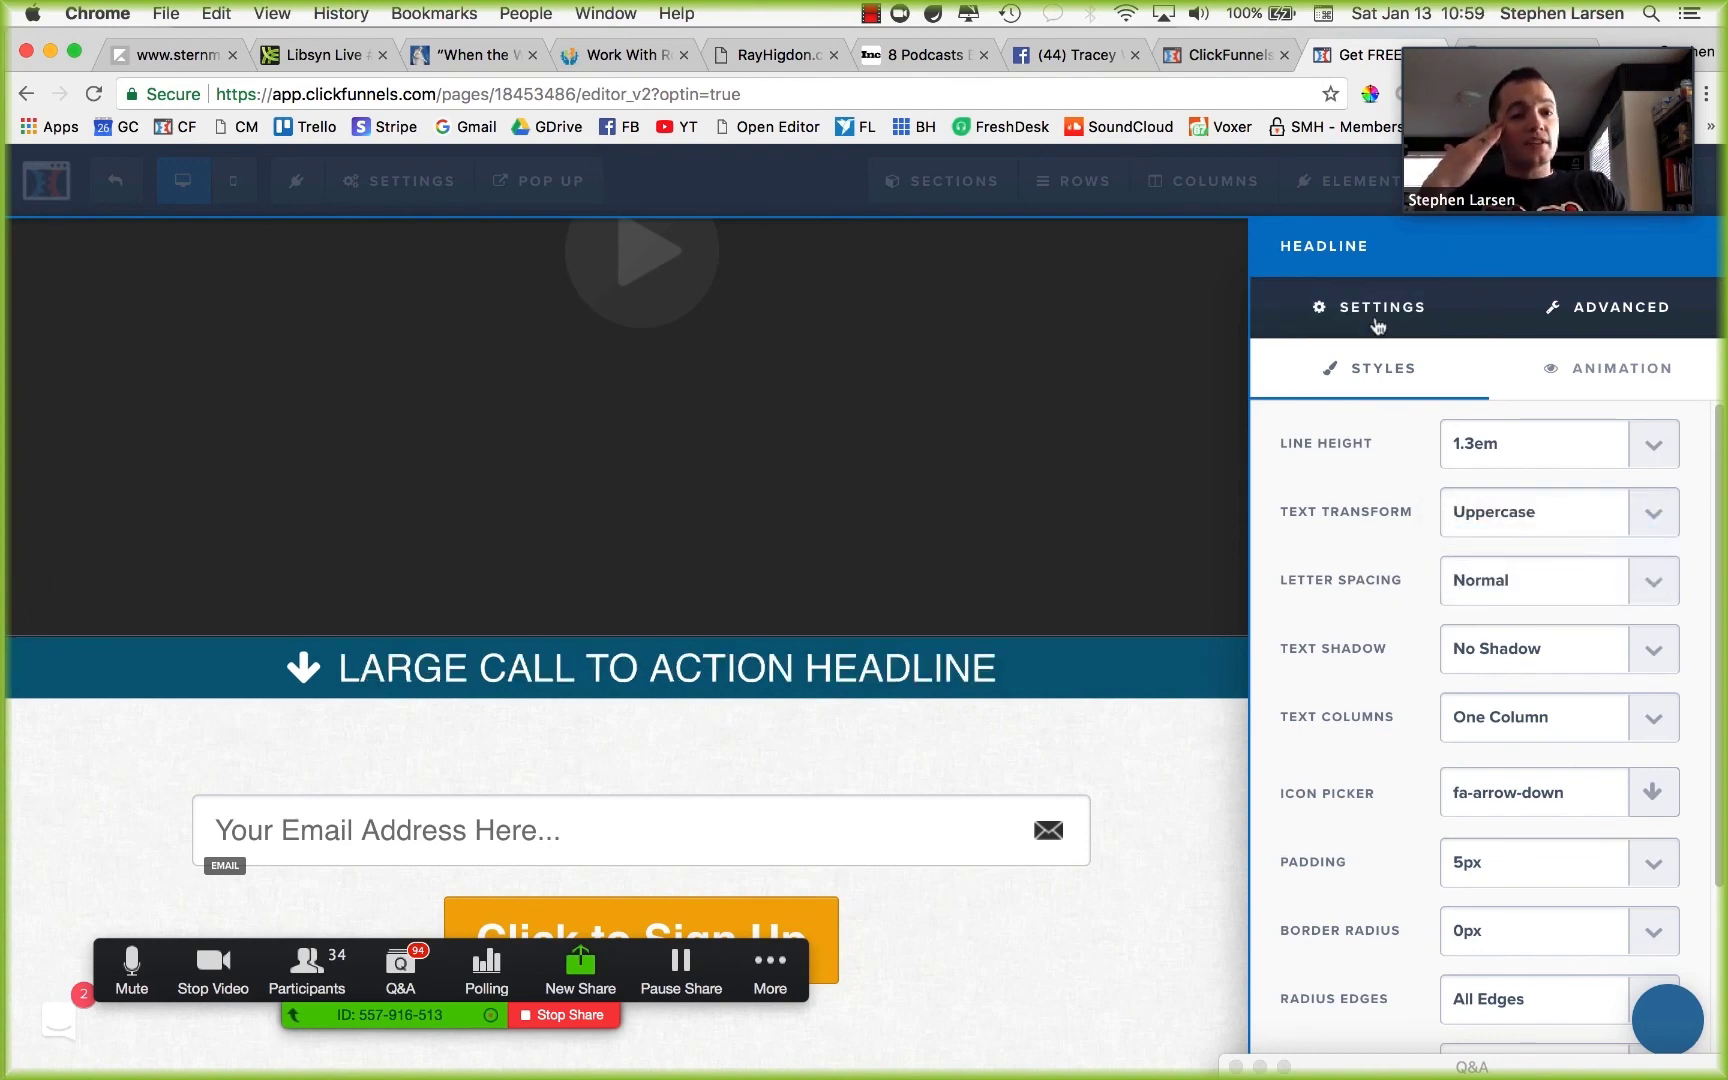
pyautogui.click(1435, 324)
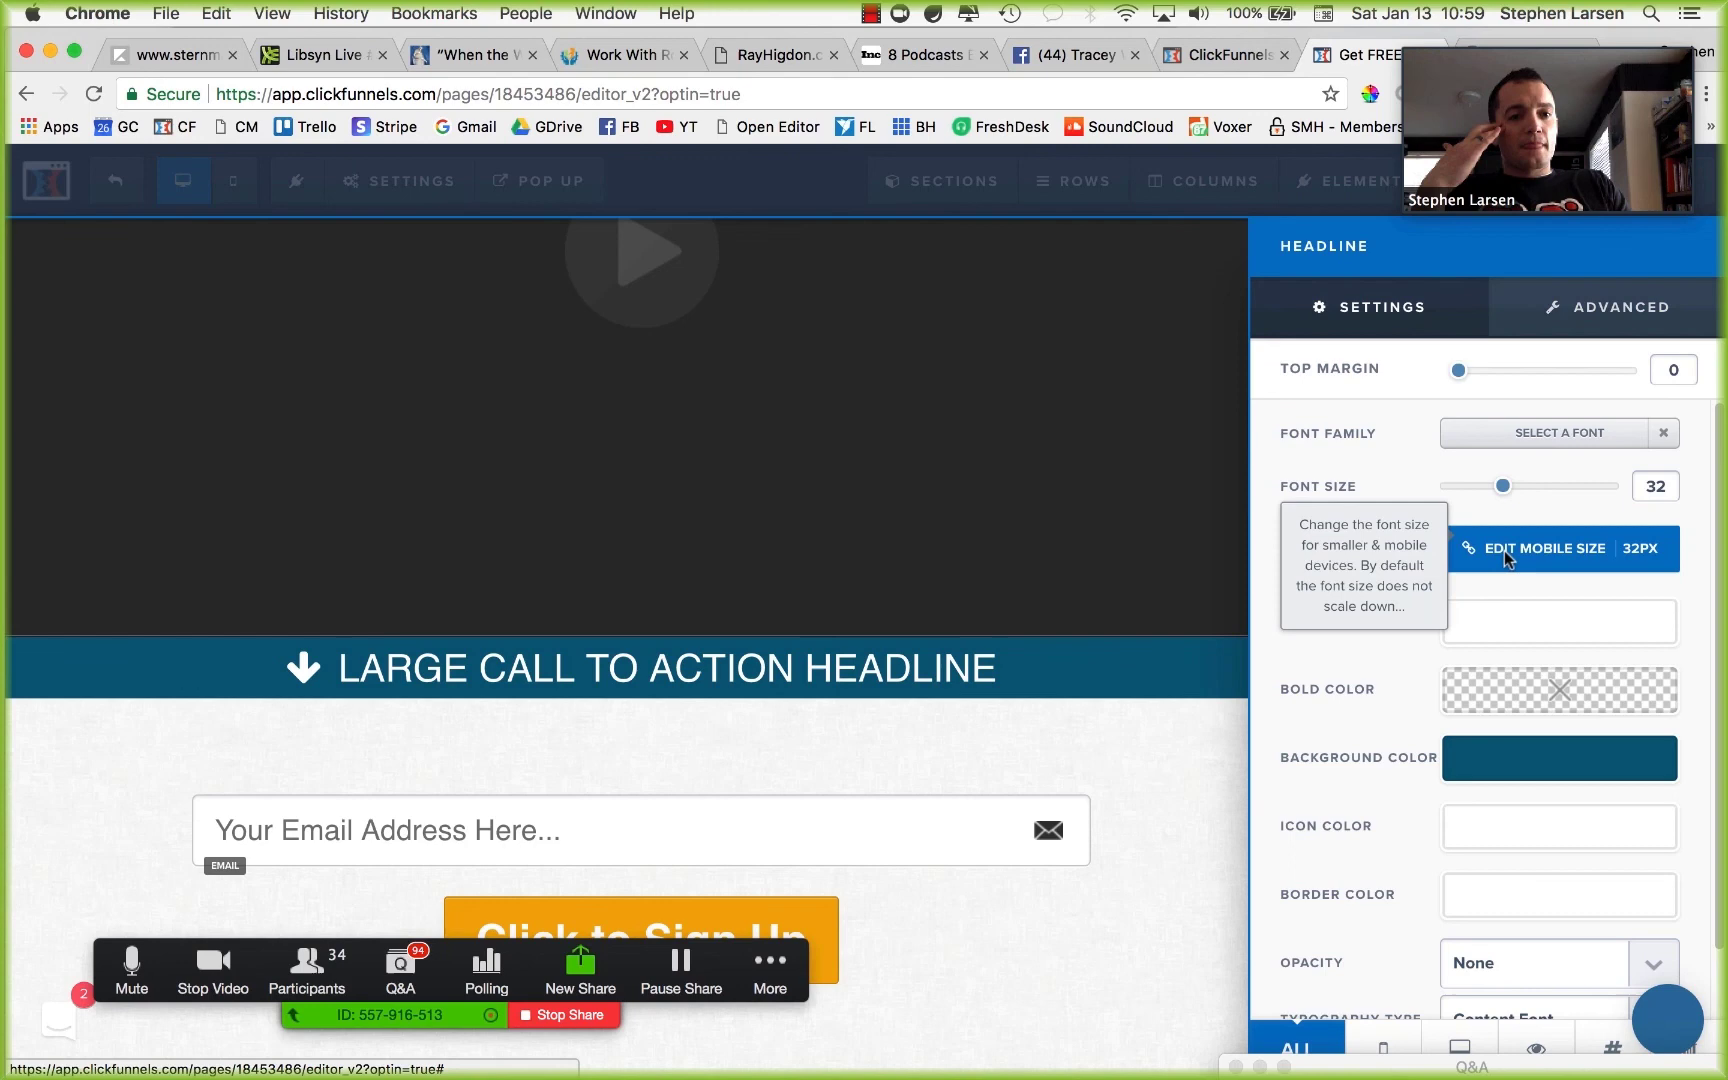
pyautogui.click(1590, 336)
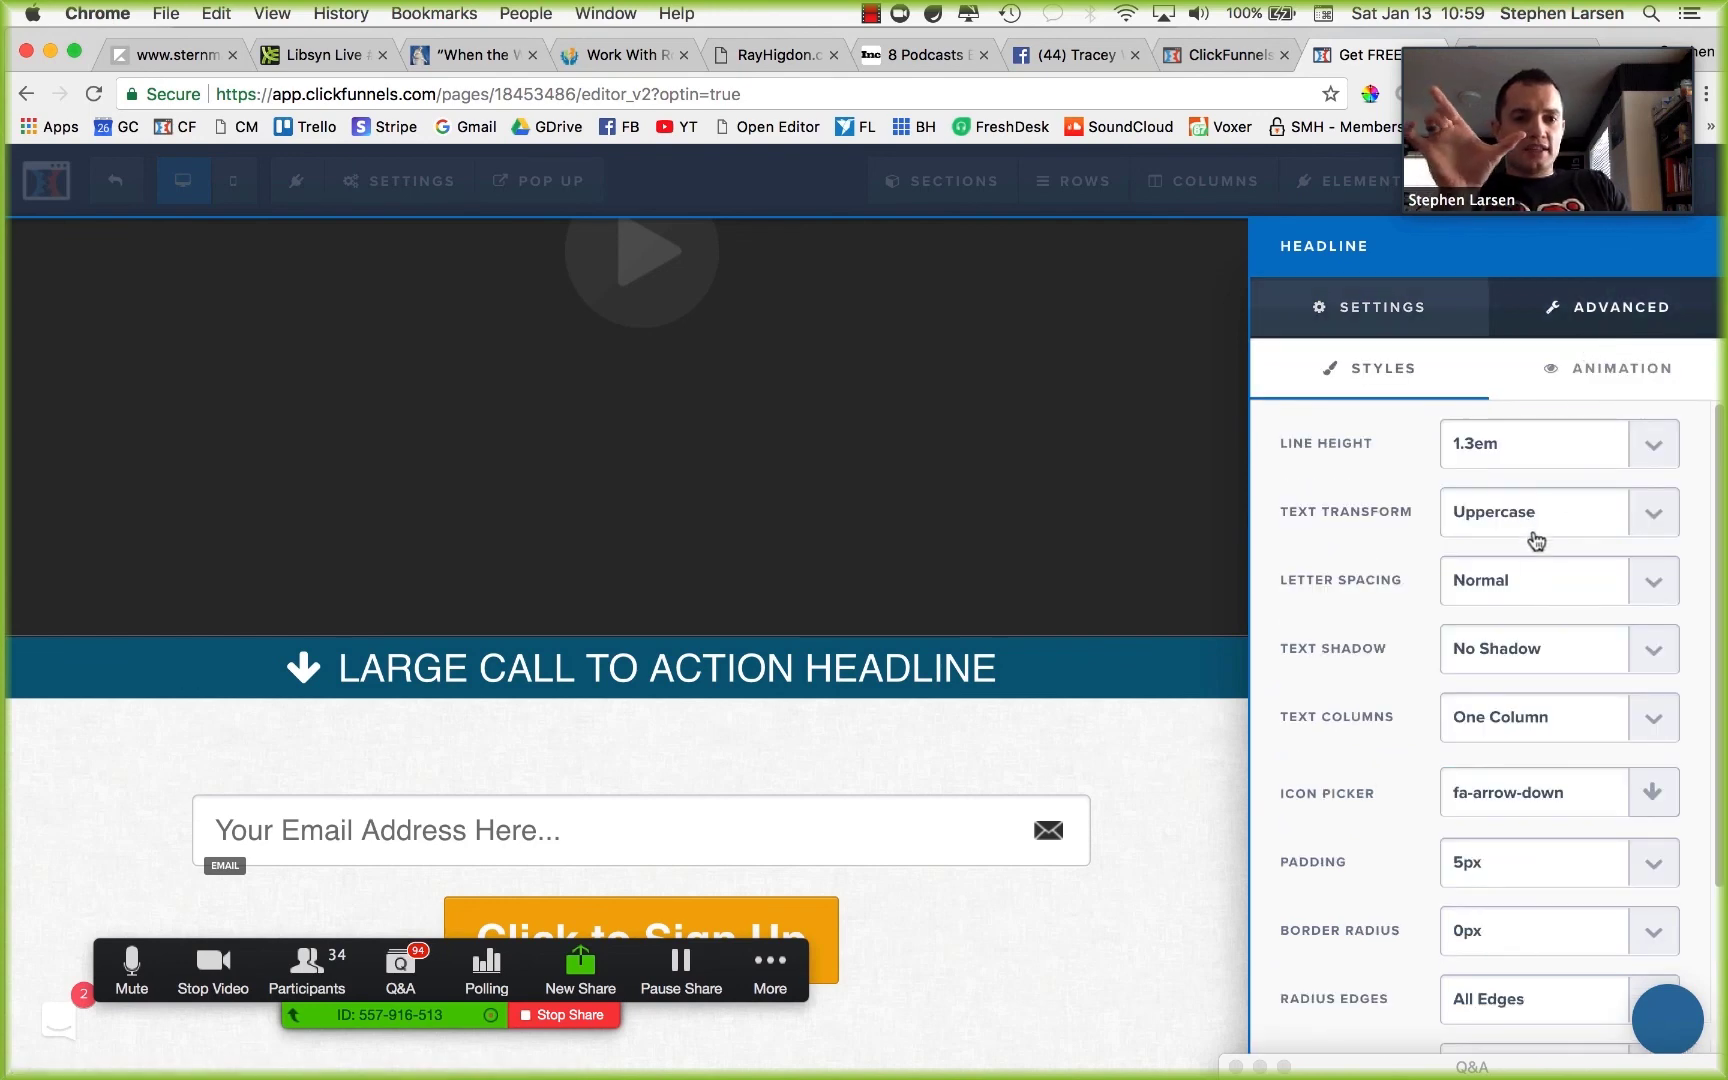
pyautogui.click(1541, 587)
pyautogui.click(1540, 697)
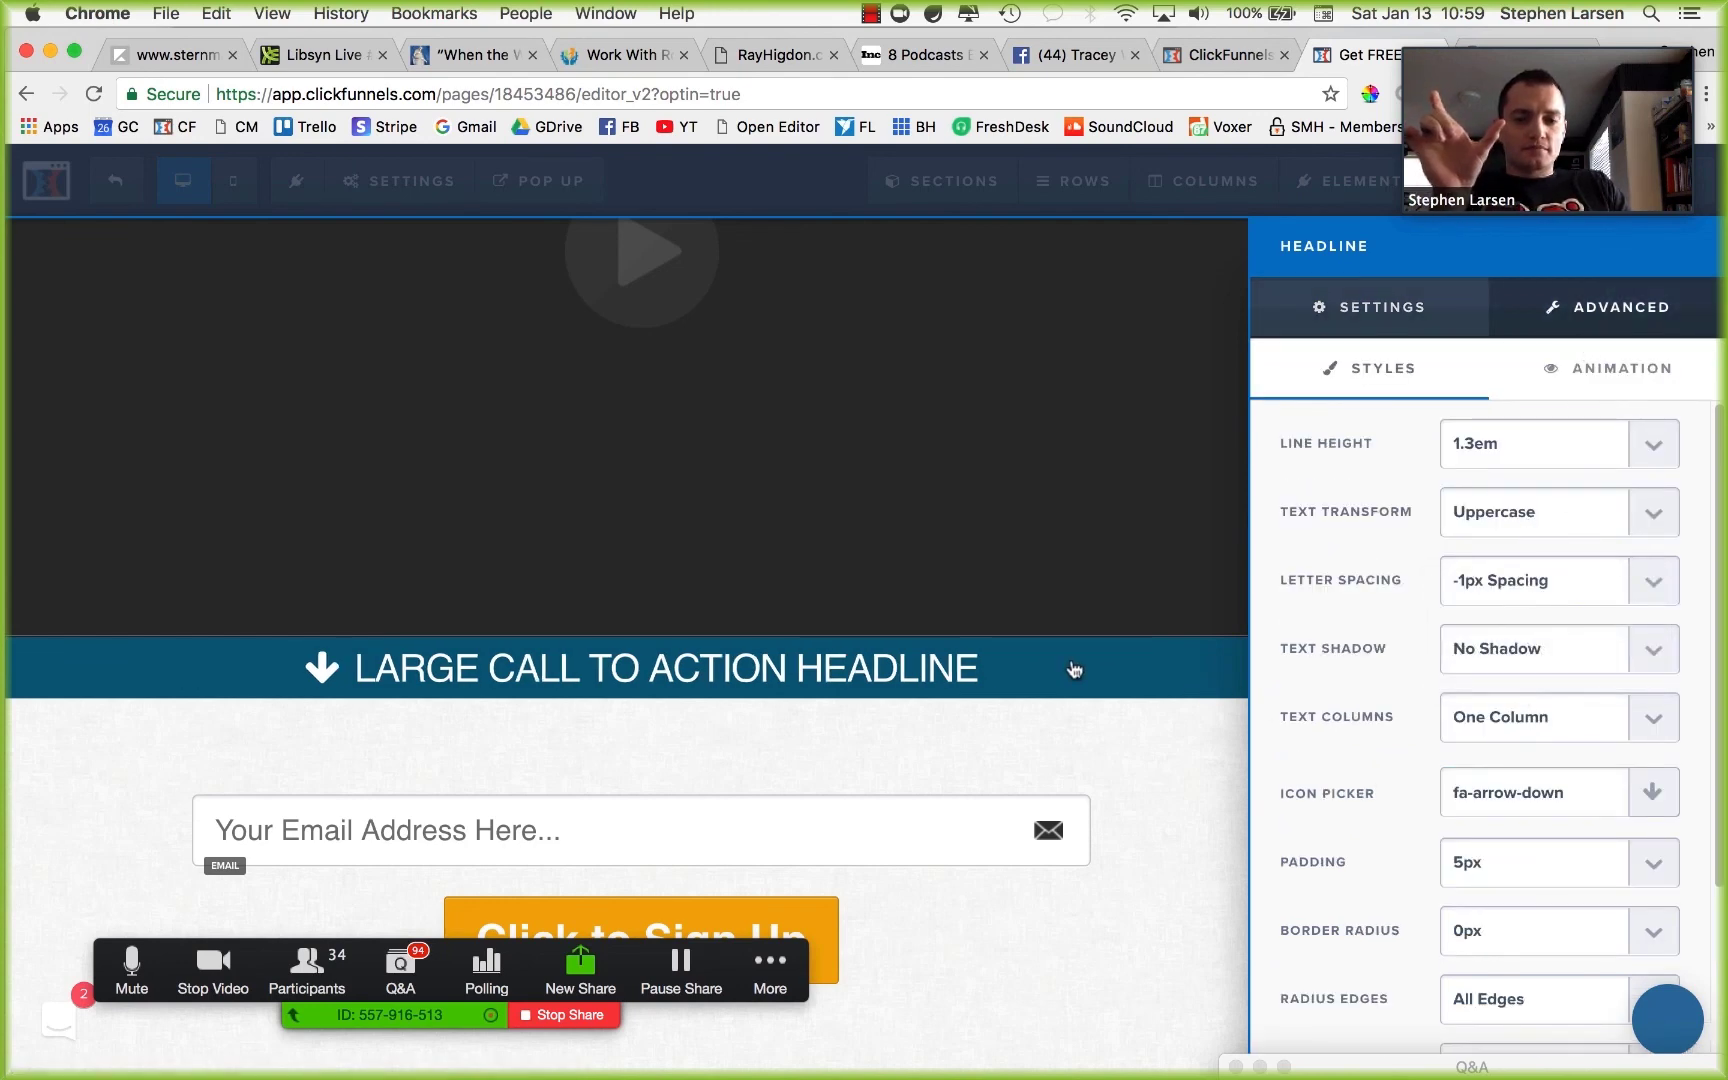
# Make the whole headline beneath the video bold and reduce its font size slightly.
pyautogui.click(1073, 670)
pyautogui.doubleClick(1190, 682)
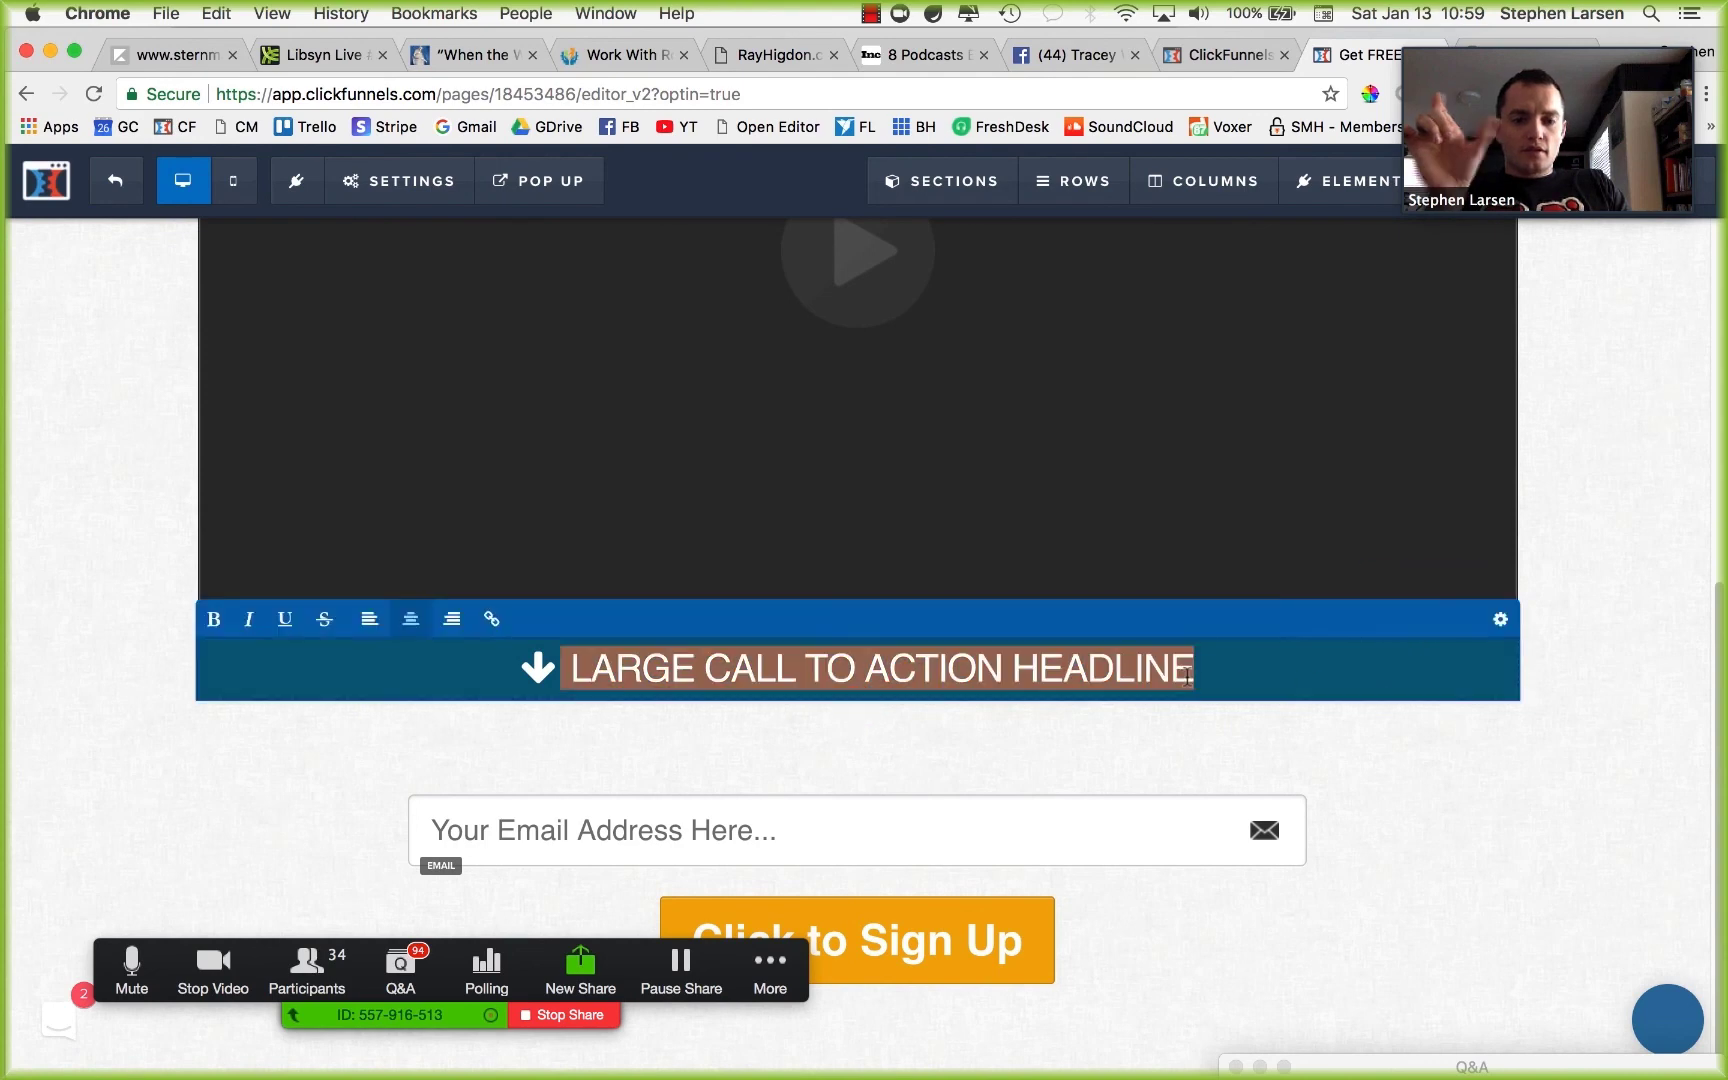
pyautogui.click(1434, 677)
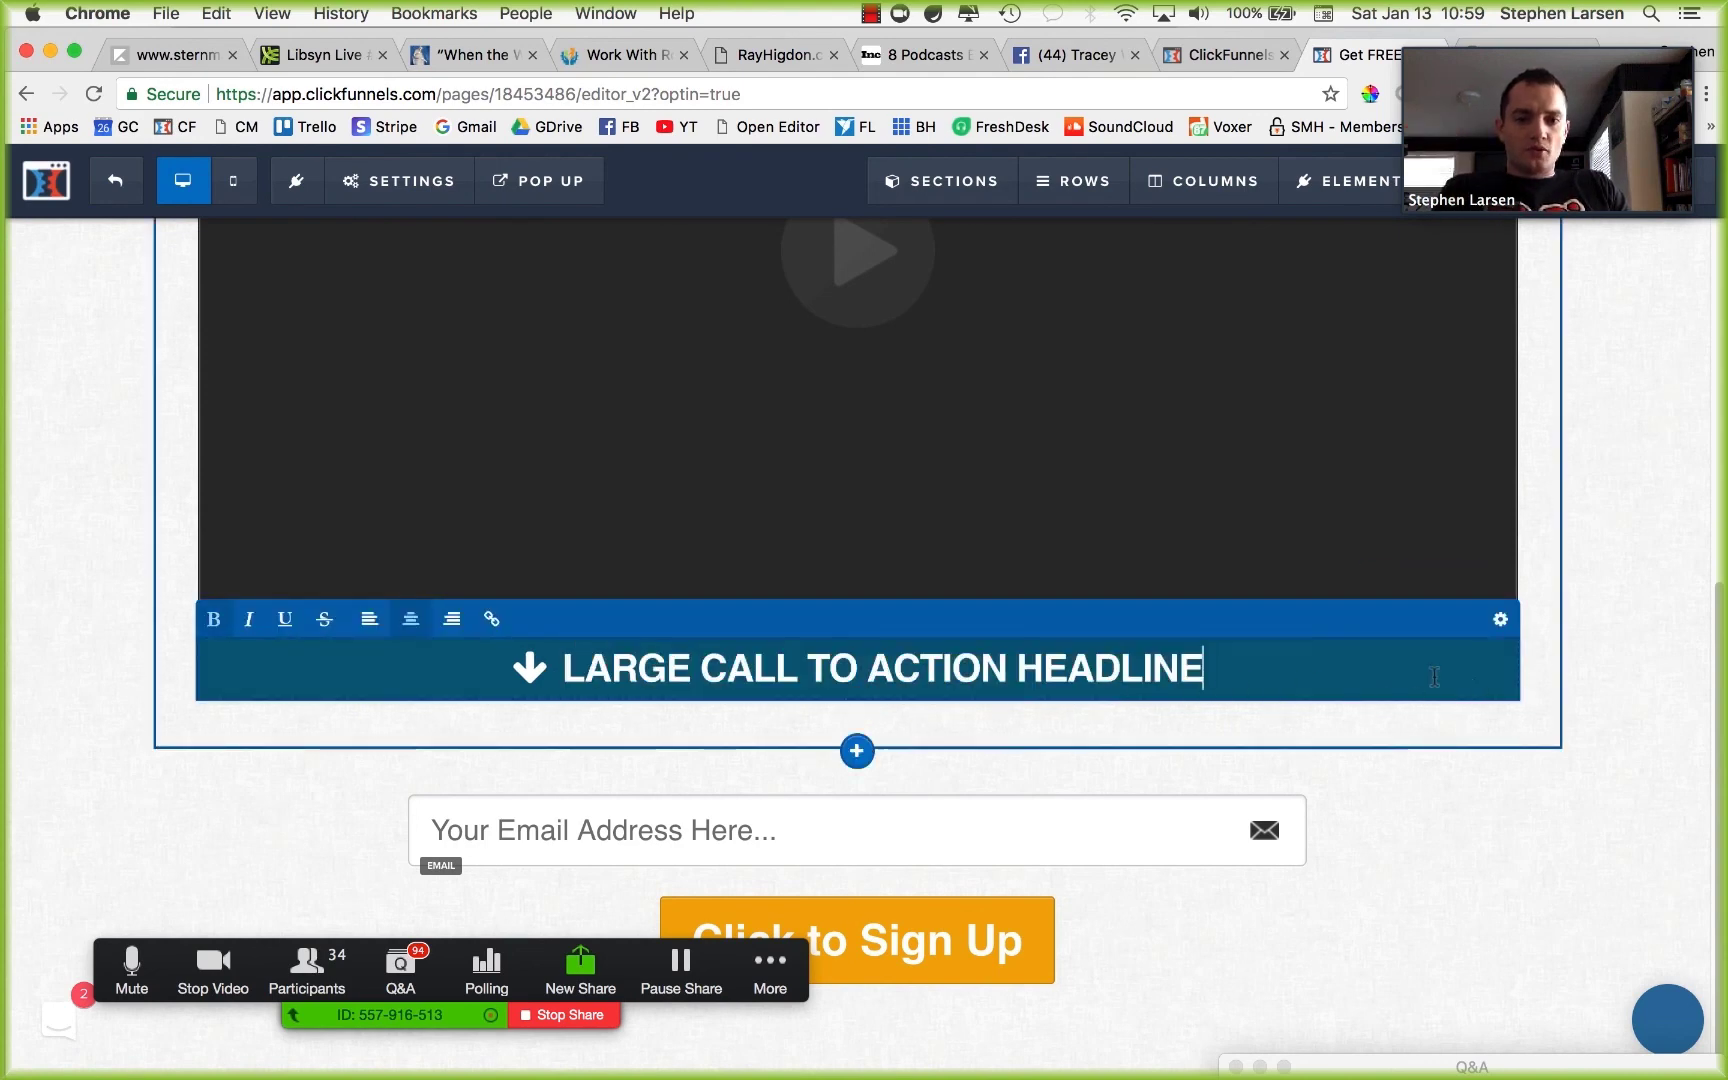
pyautogui.click(1498, 620)
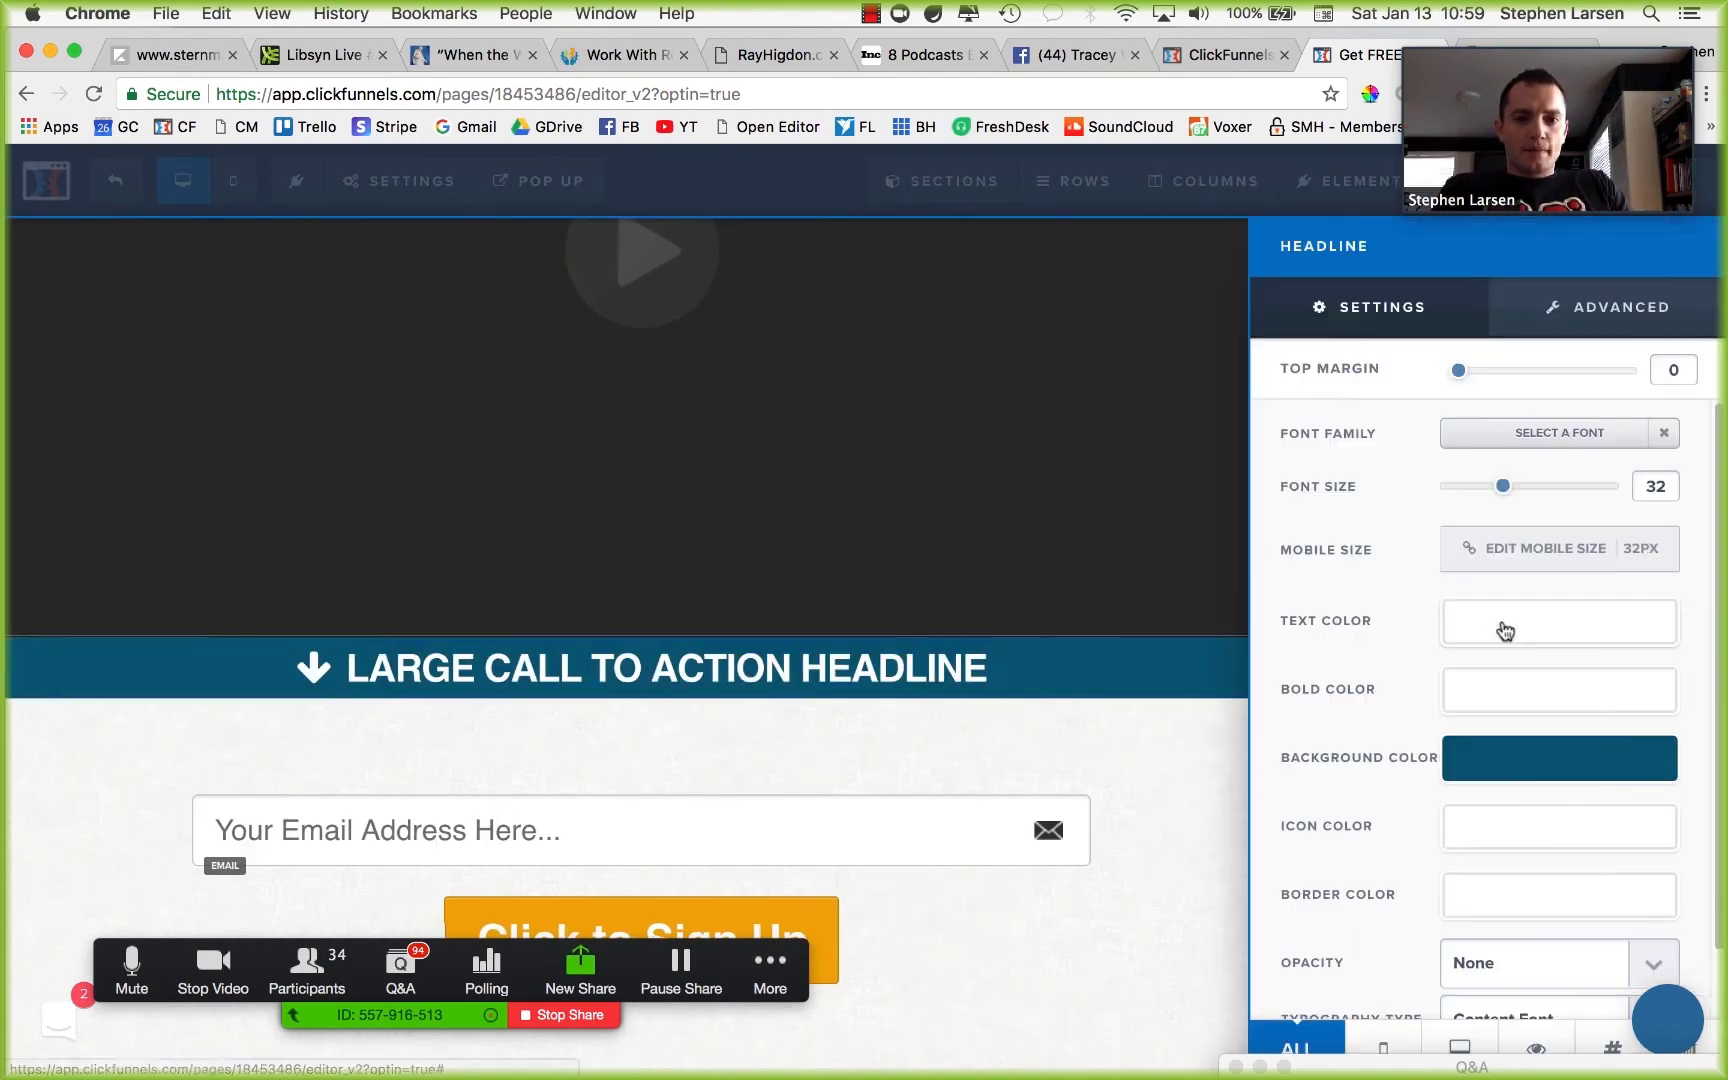
pyautogui.moveTo(1503, 490)
pyautogui.mouseDown()
pyautogui.moveTo(1470, 491)
pyautogui.moveTo(1486, 490)
pyautogui.mouseUp()
pyautogui.click(1088, 606)
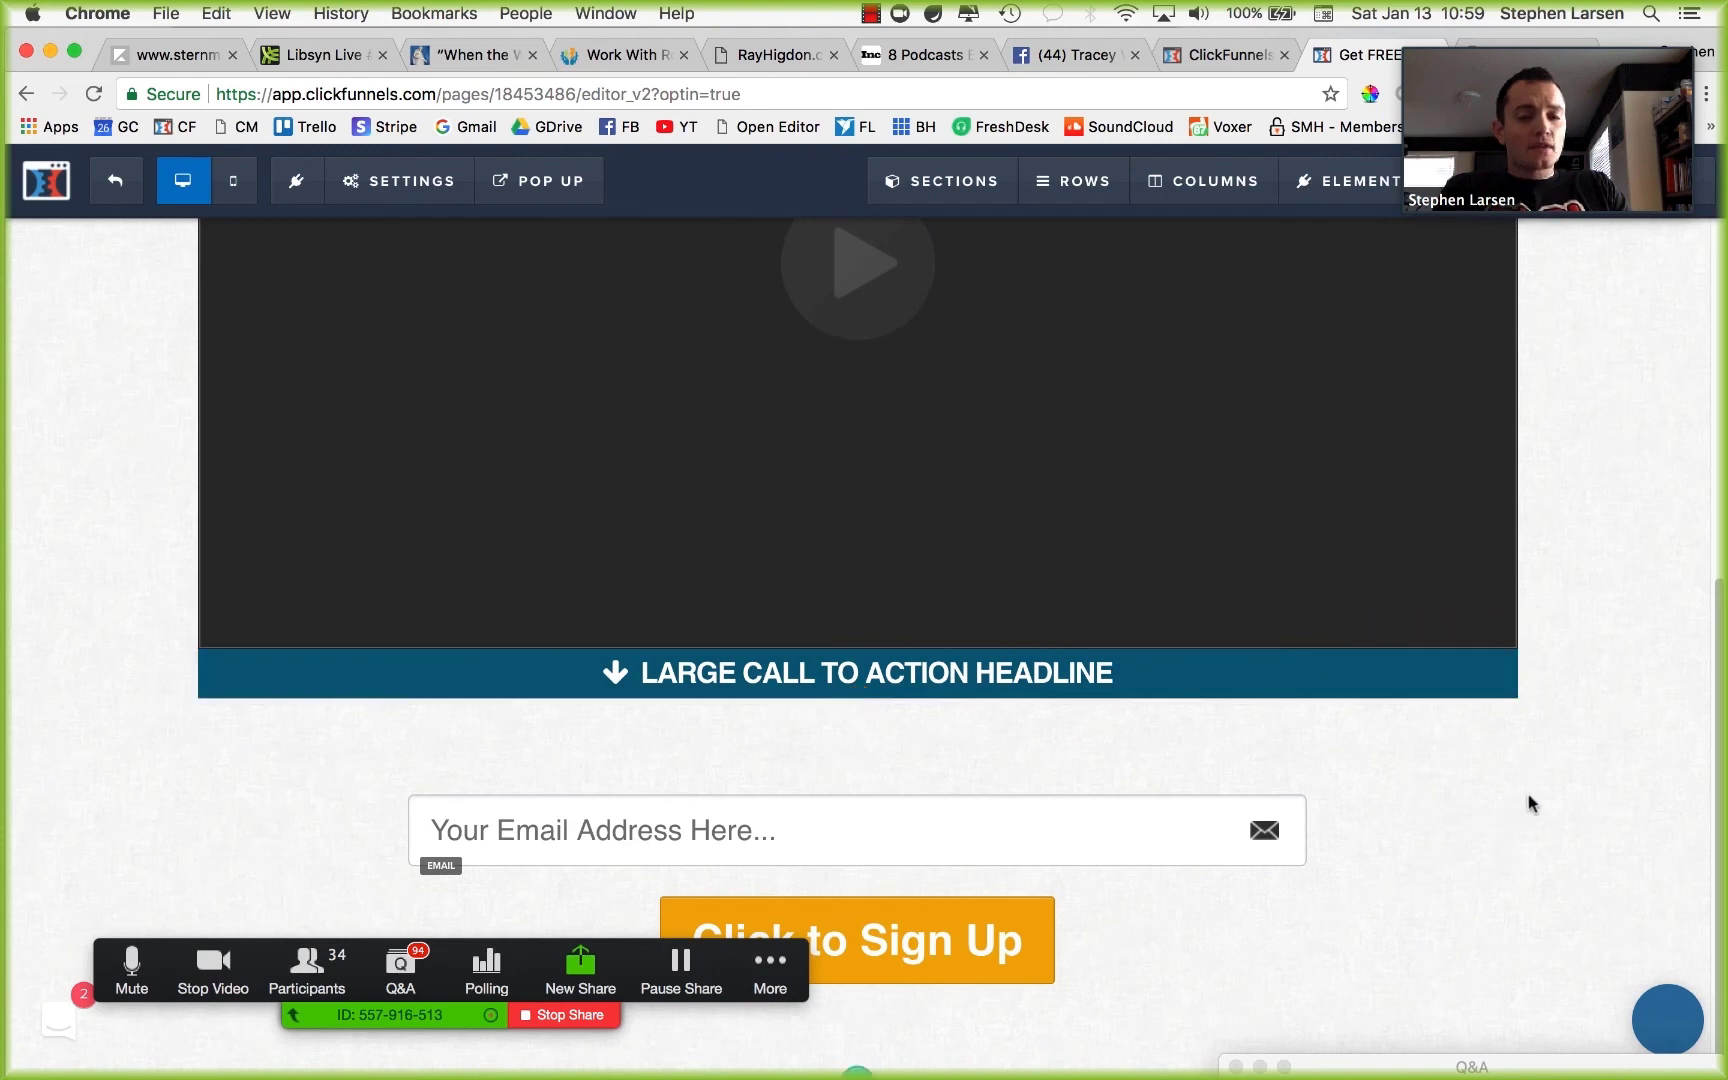
# Remove the bold formatting from the words LARGE and HEADLINE in the headline beneath the video.
pyautogui.doubleClick(802, 672)
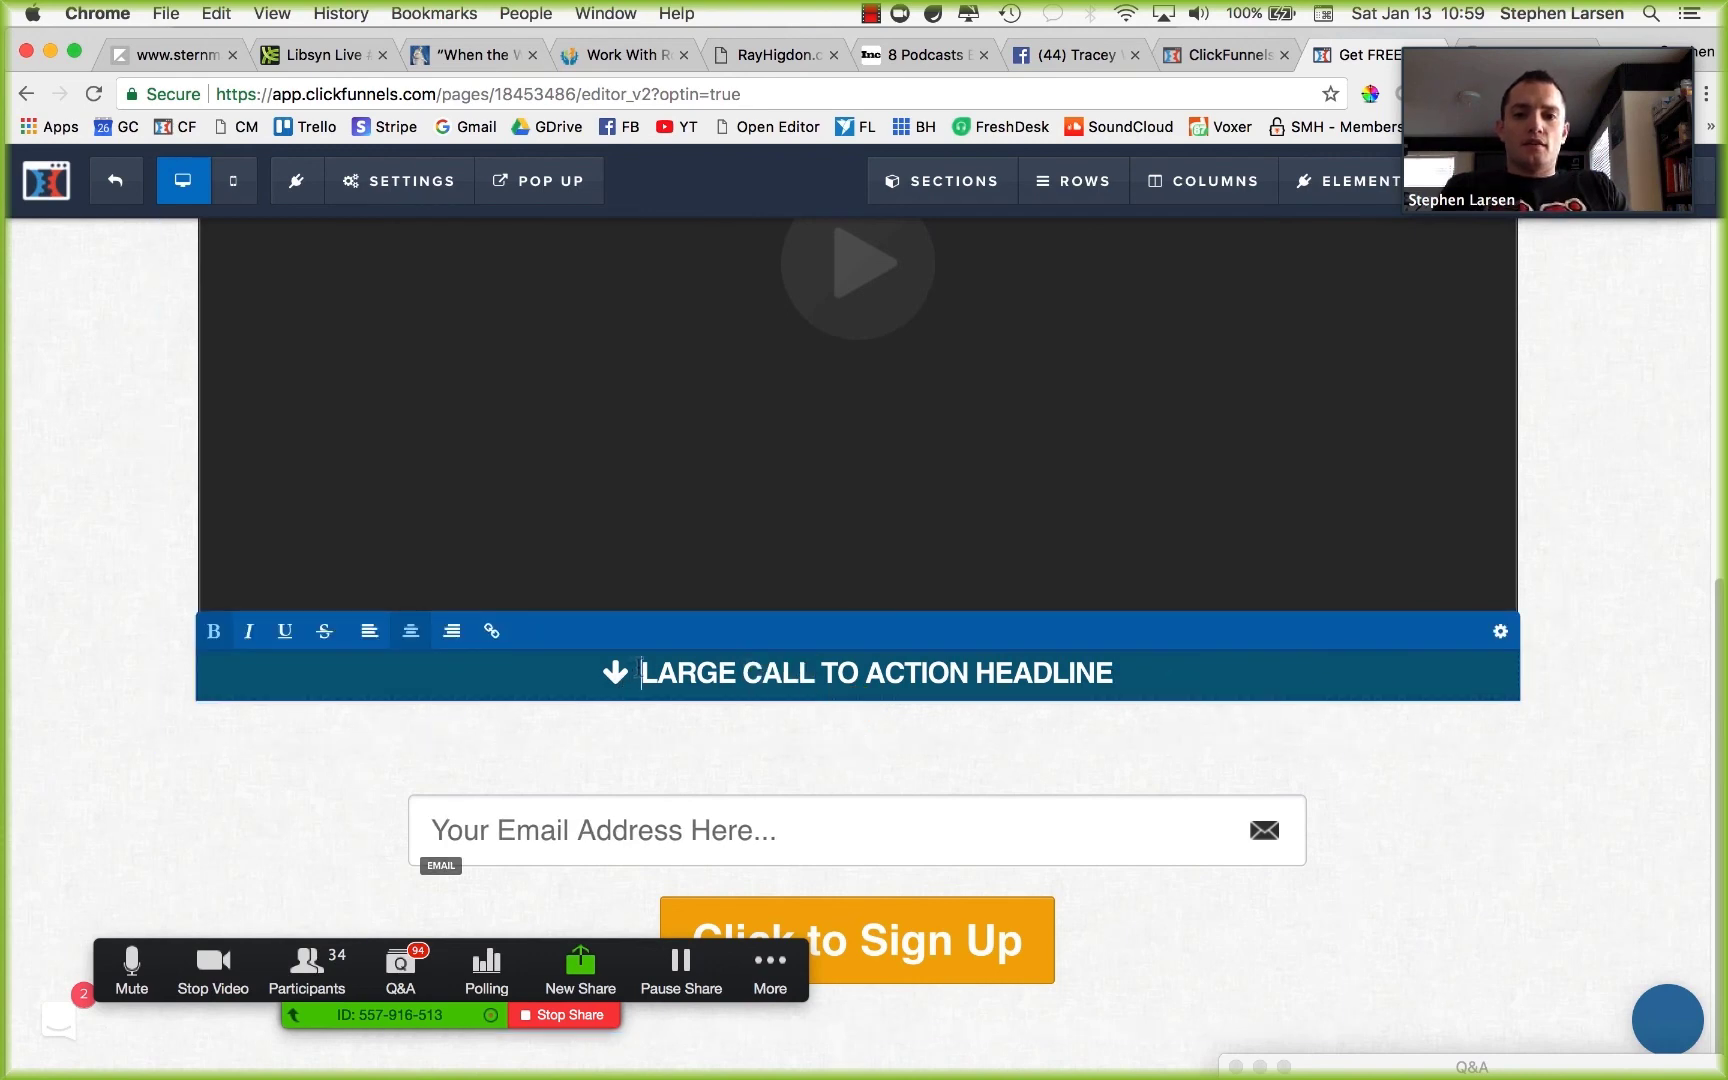
pyautogui.press('super+b')
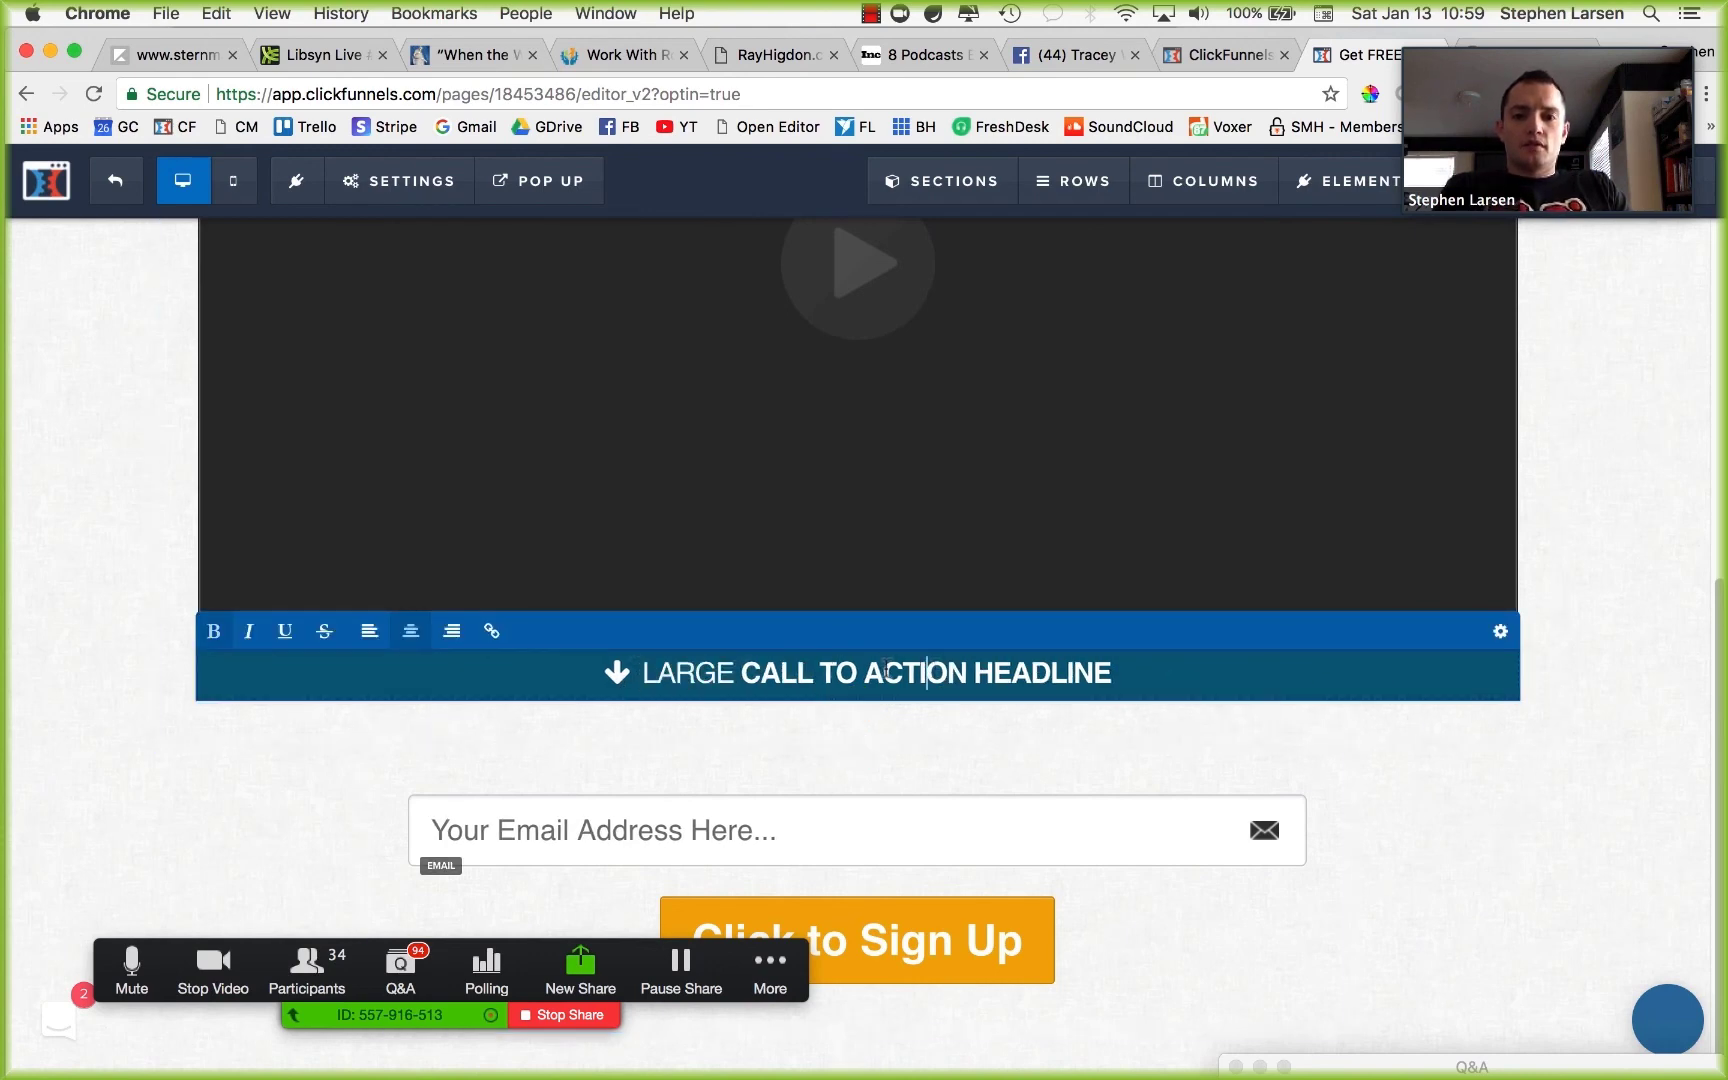
pyautogui.press('super+b')
pyautogui.click(1466, 826)
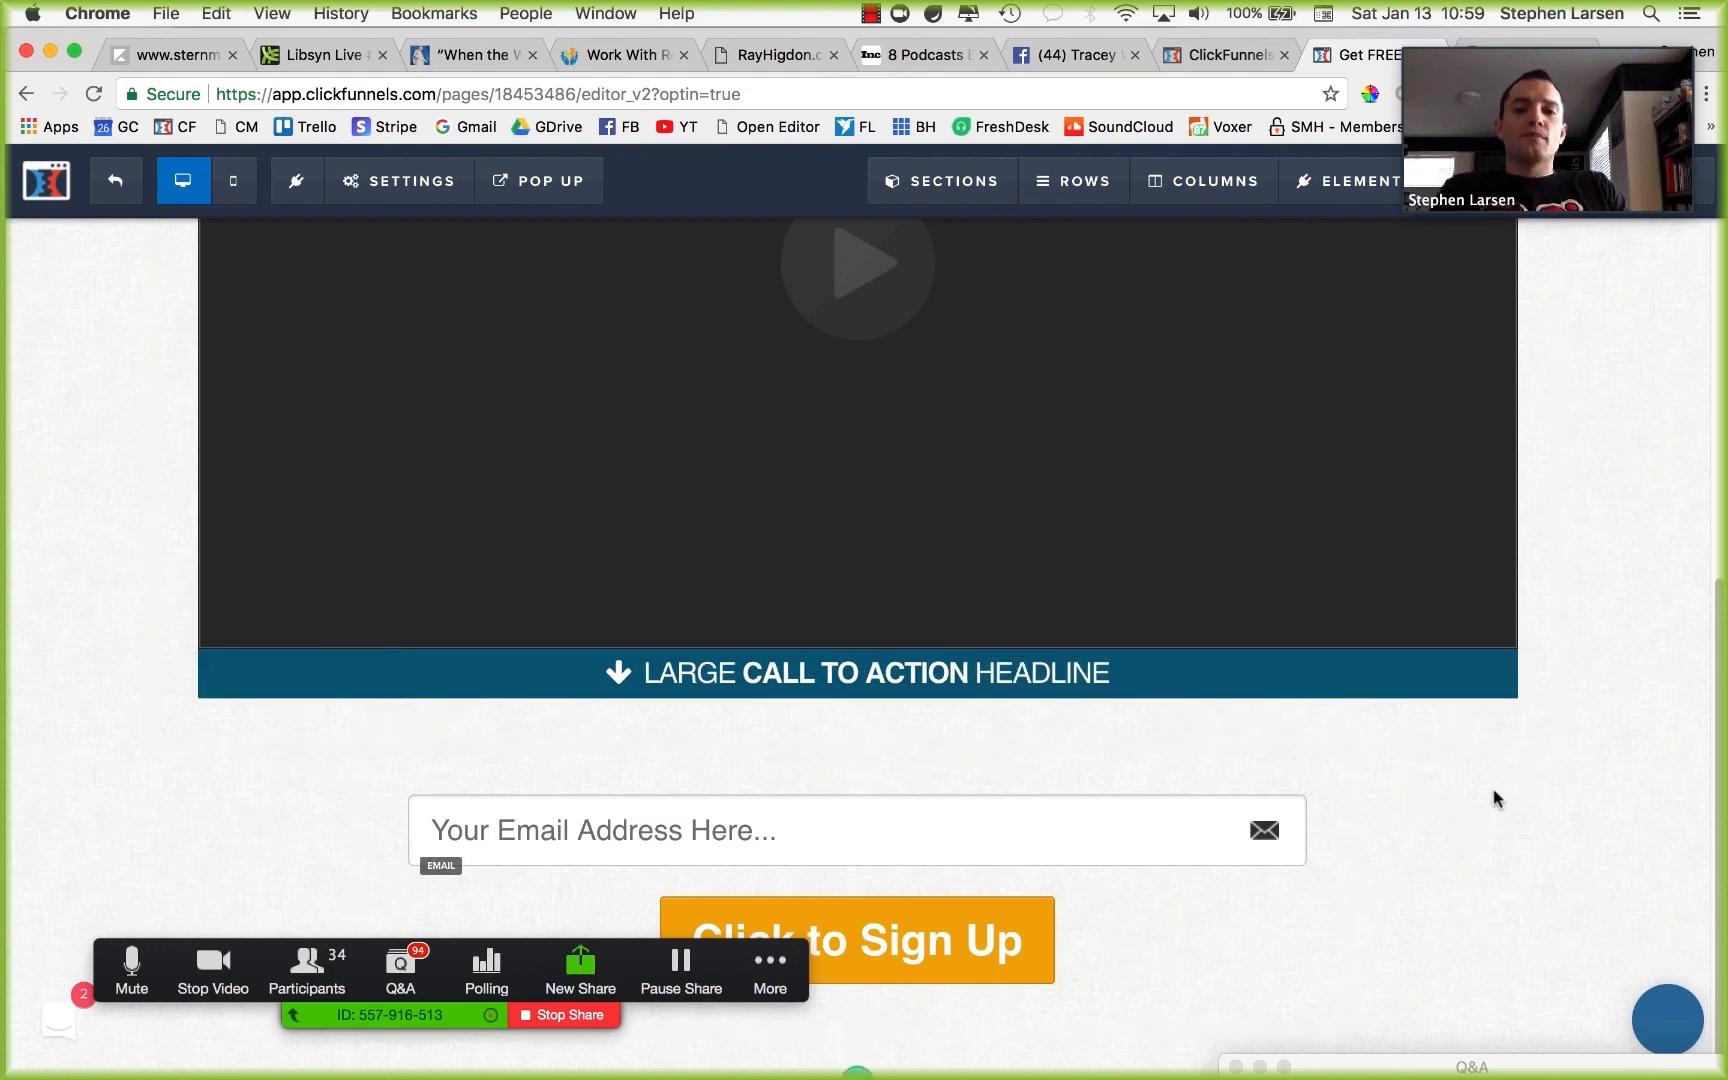
# Set the bottom padding of the row containing the video and its headline bar to 0.
pyautogui.scroll(-1, 1494, 798)
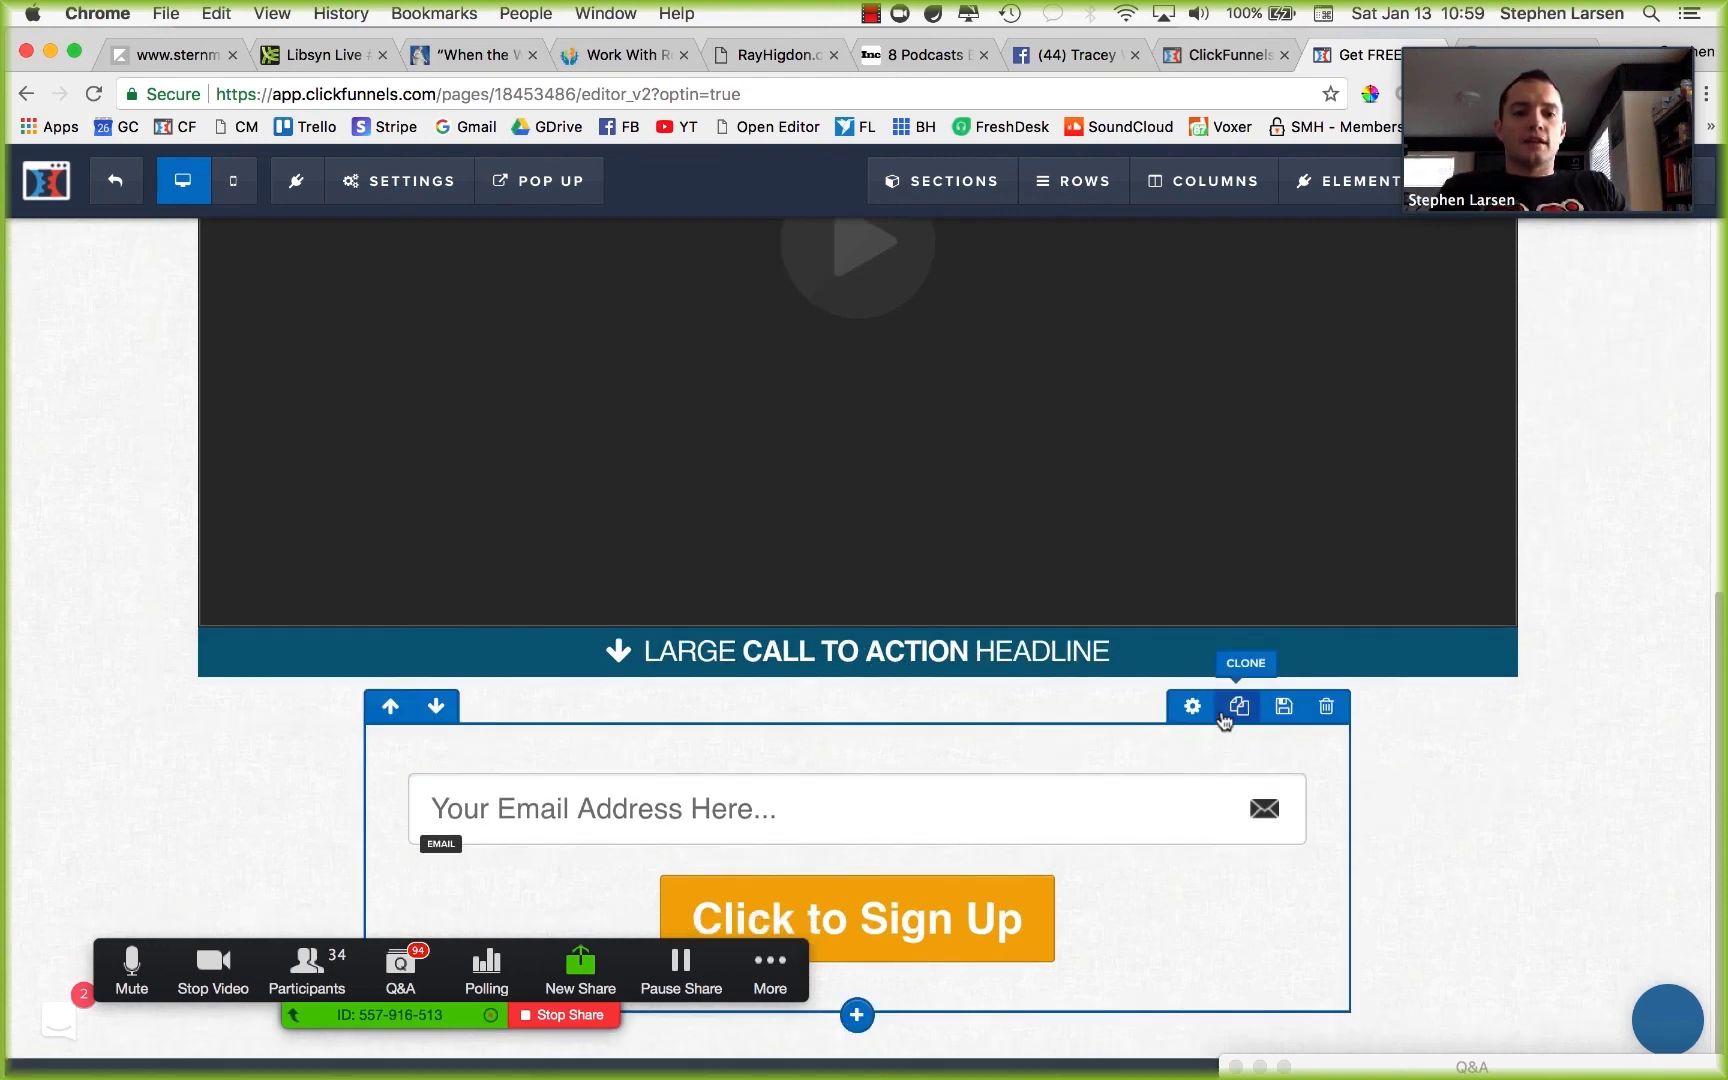
pyautogui.click(1270, 752)
pyautogui.click(1145, 648)
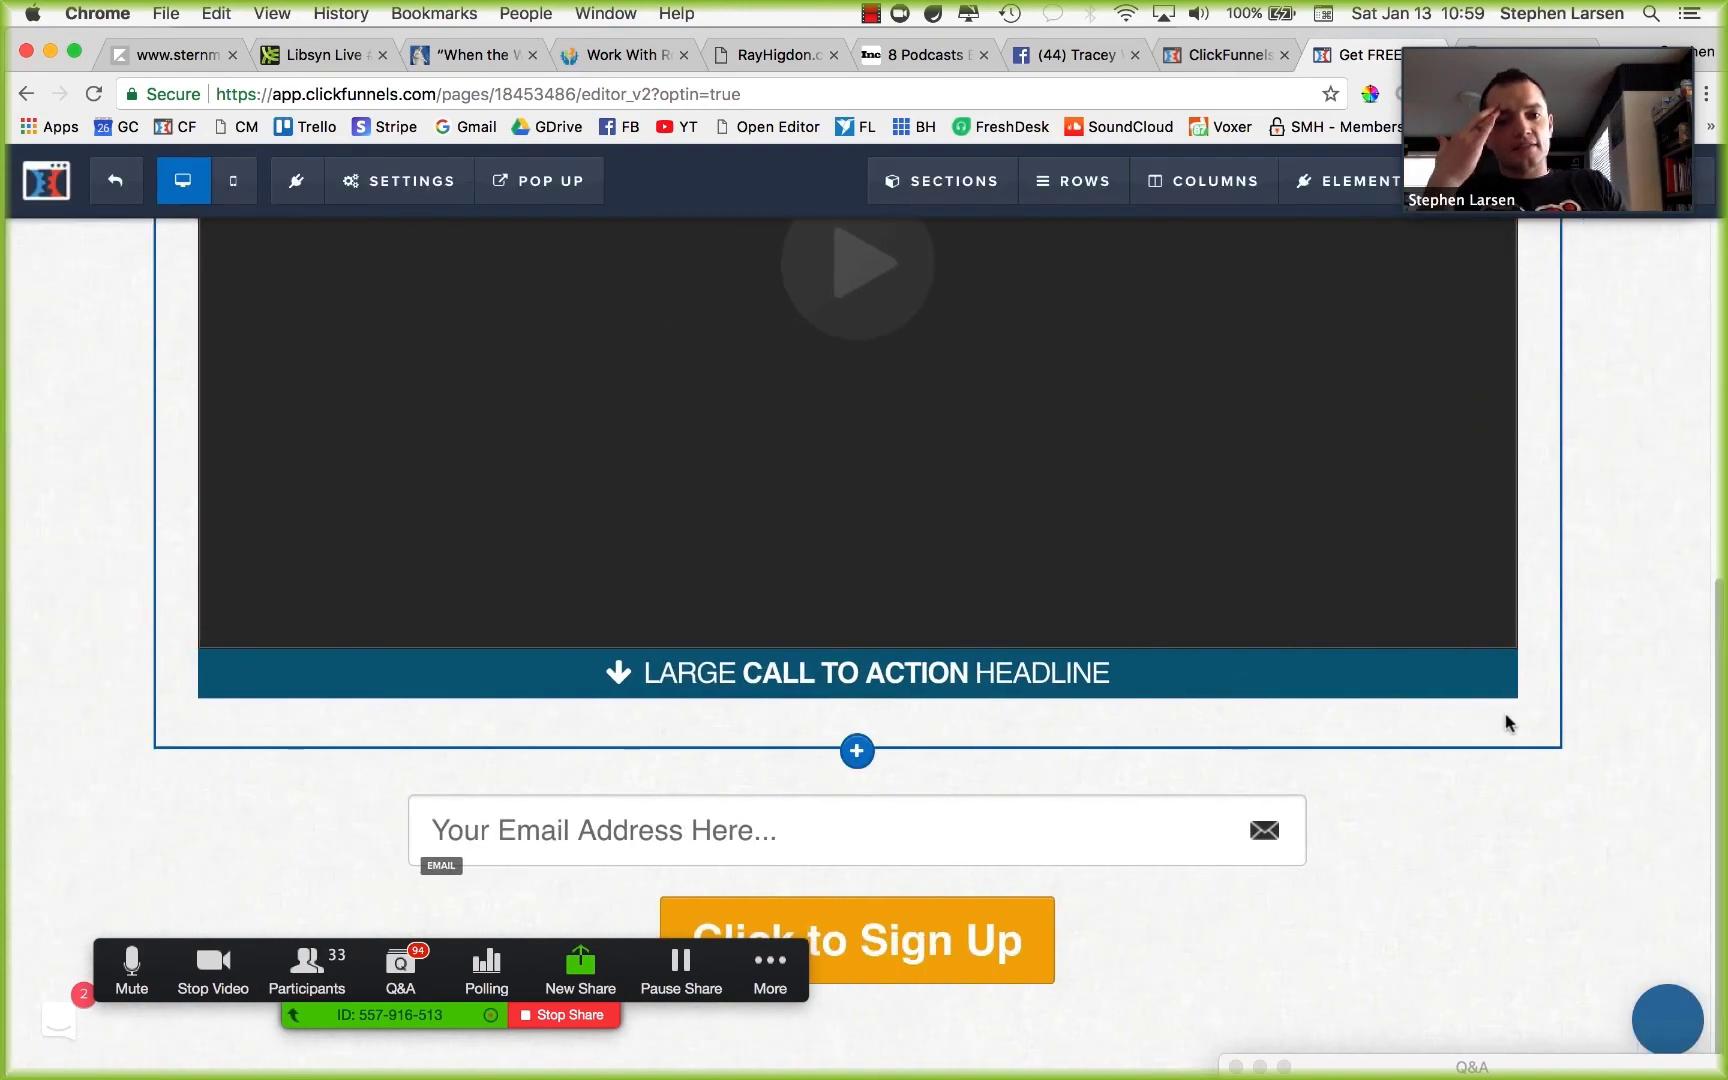
pyautogui.scroll(6, 1504, 721)
pyautogui.click(1404, 320)
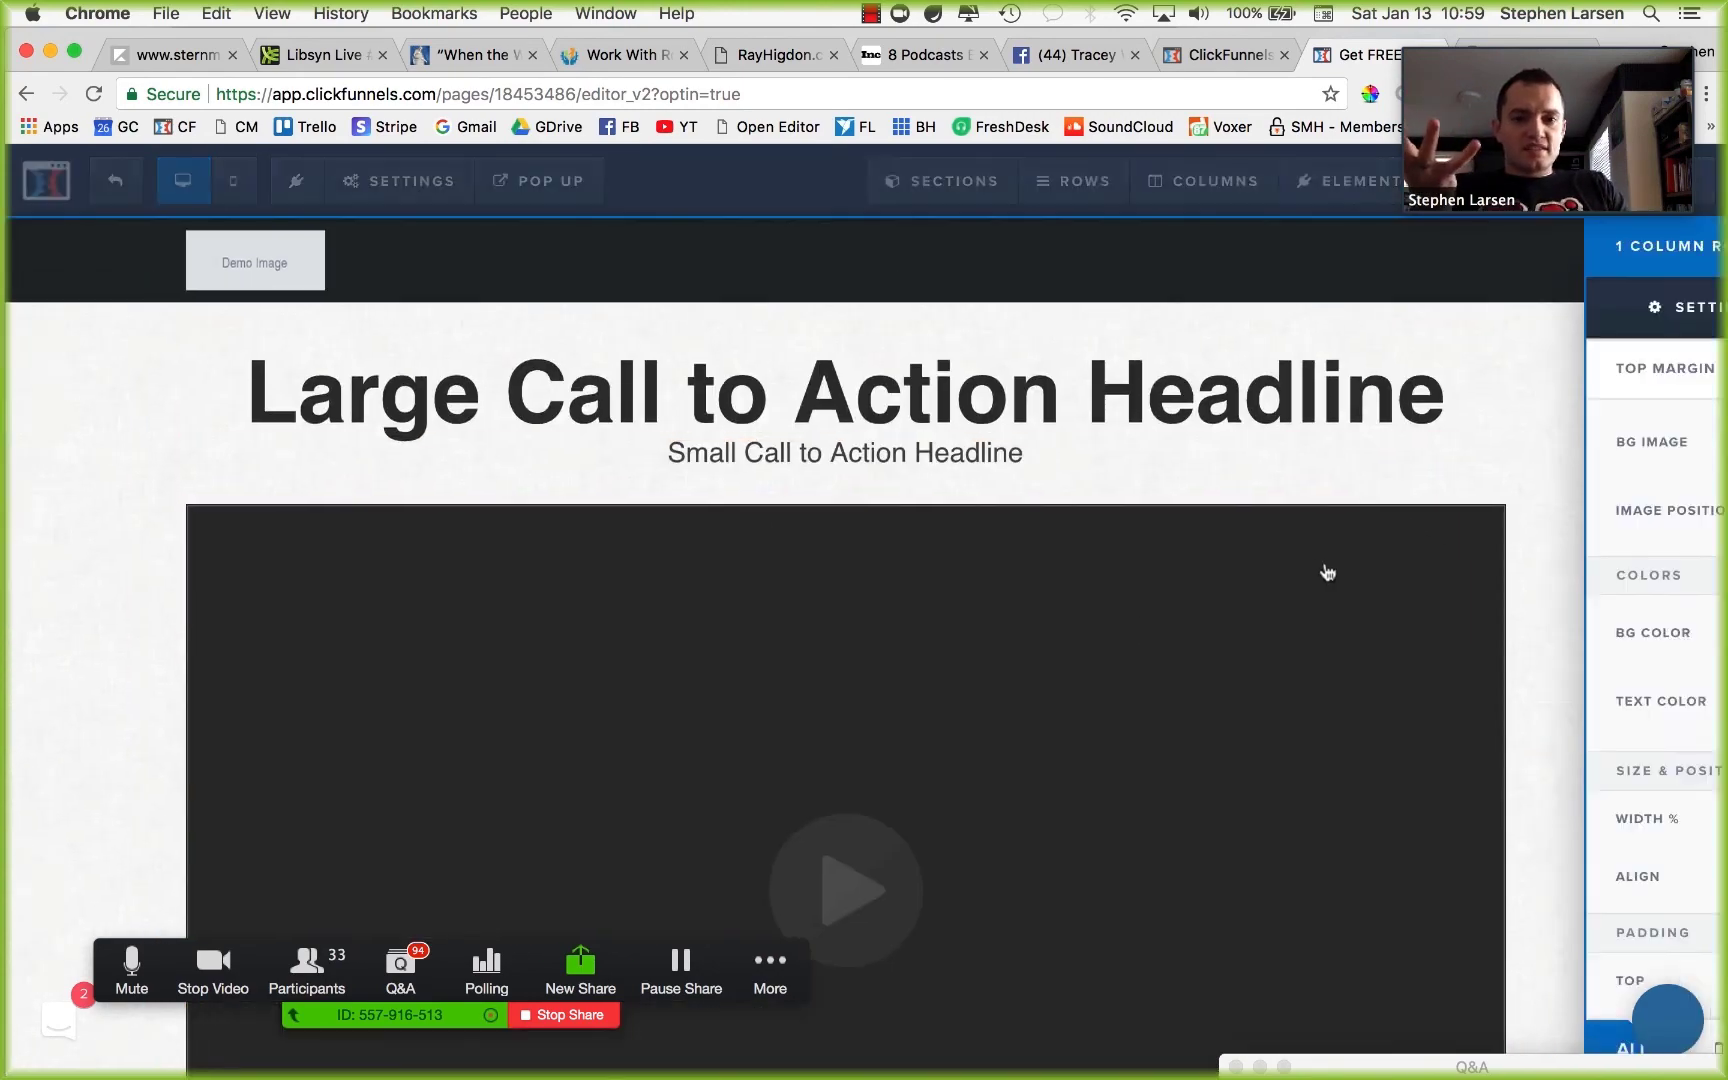
pyautogui.scroll(-2, 1506, 920)
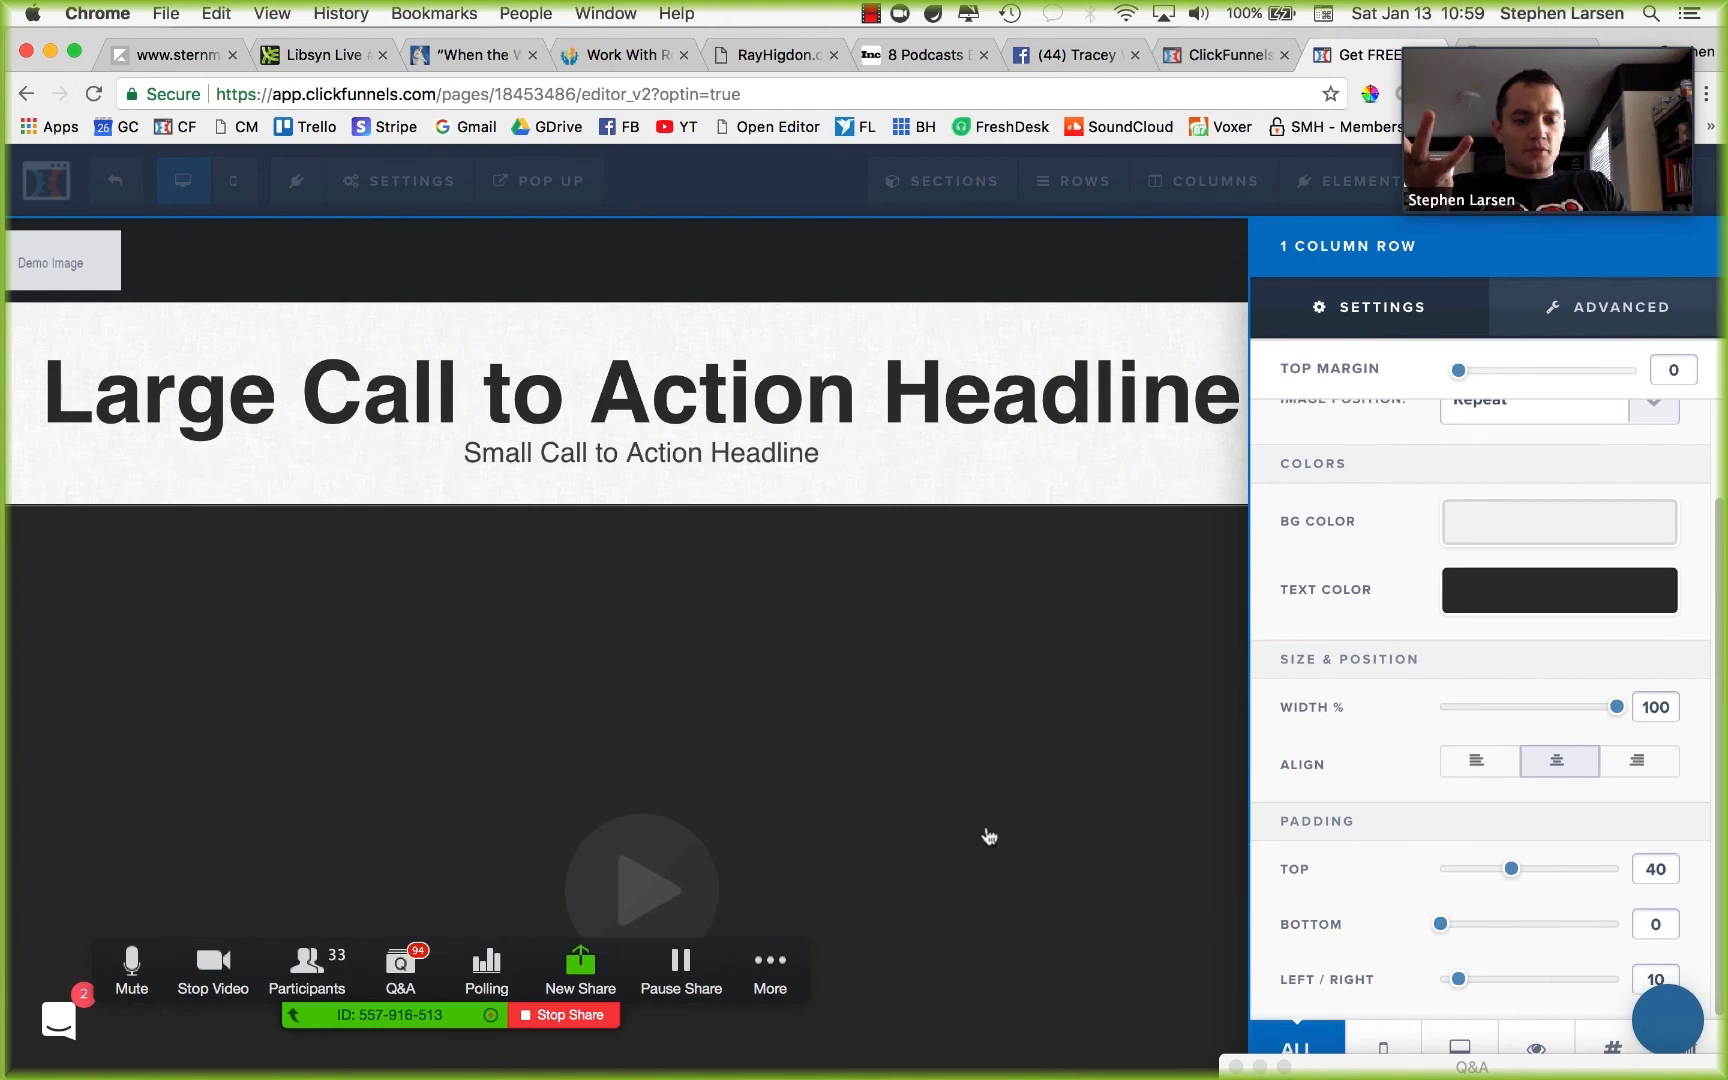
pyautogui.click(988, 836)
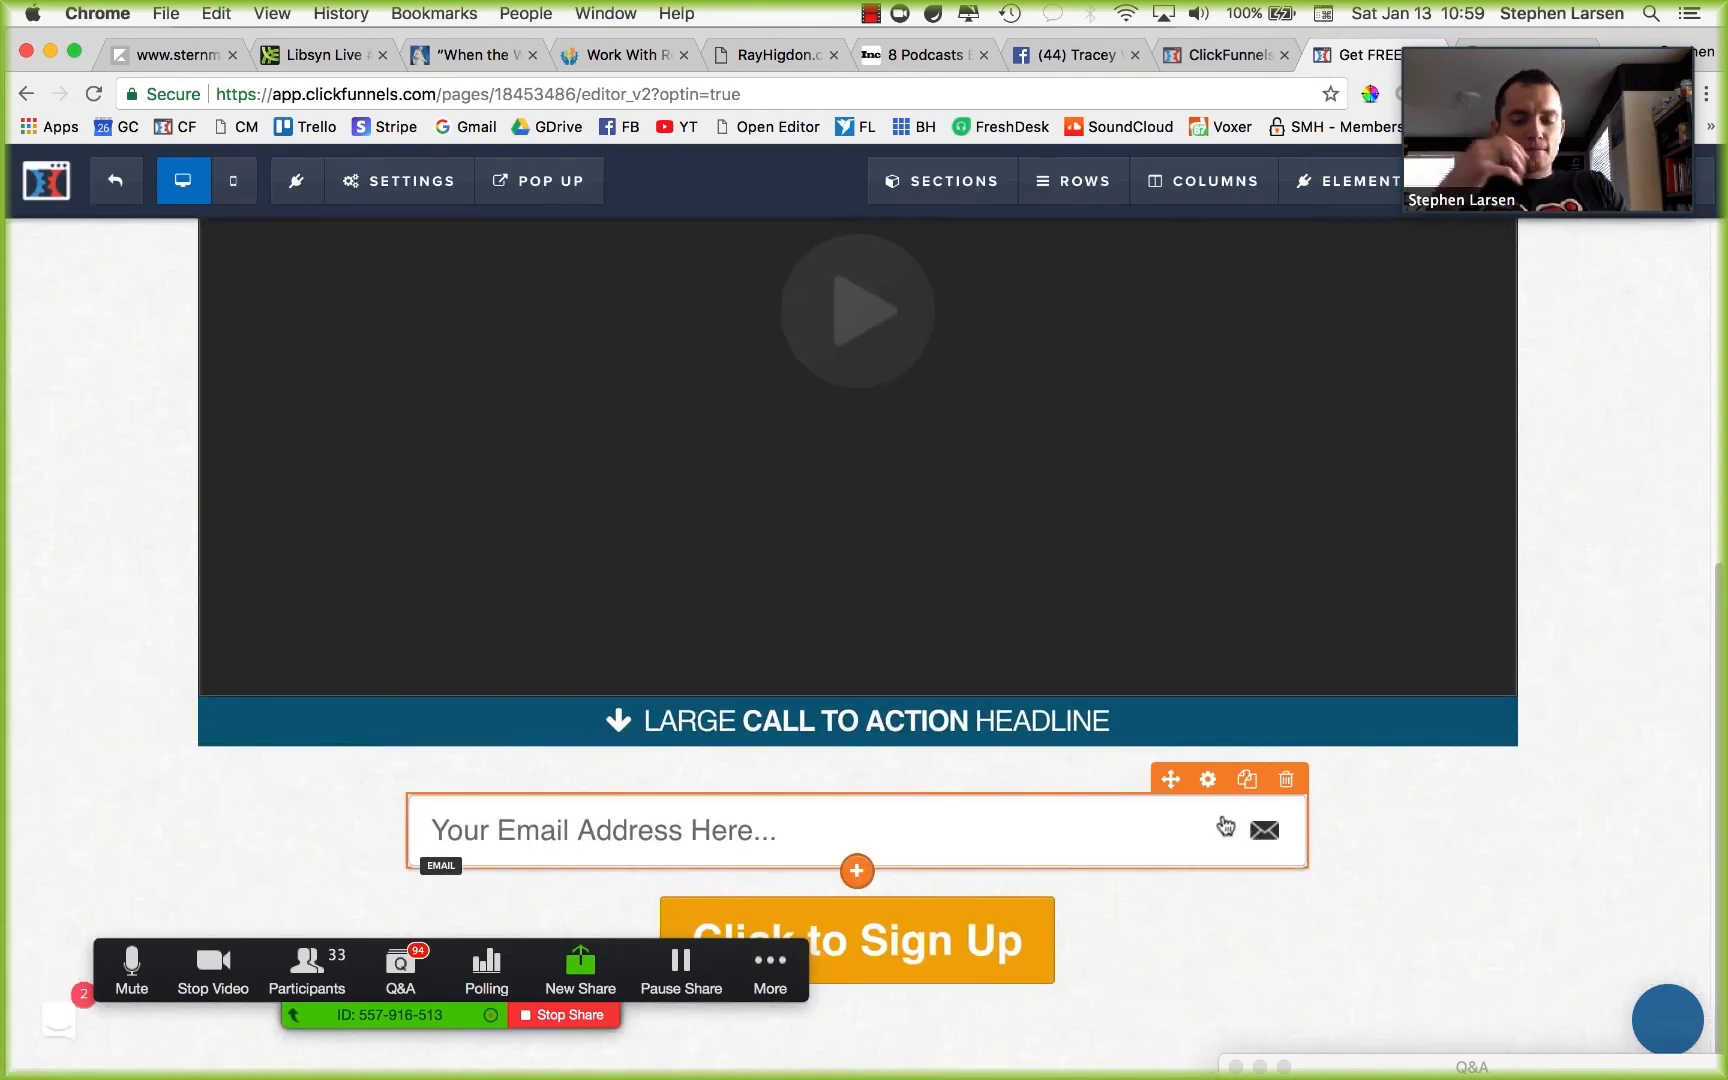
# Set the top margin of the row containing the email field and sign-up button to 20.
pyautogui.scroll(-1, 1140, 930)
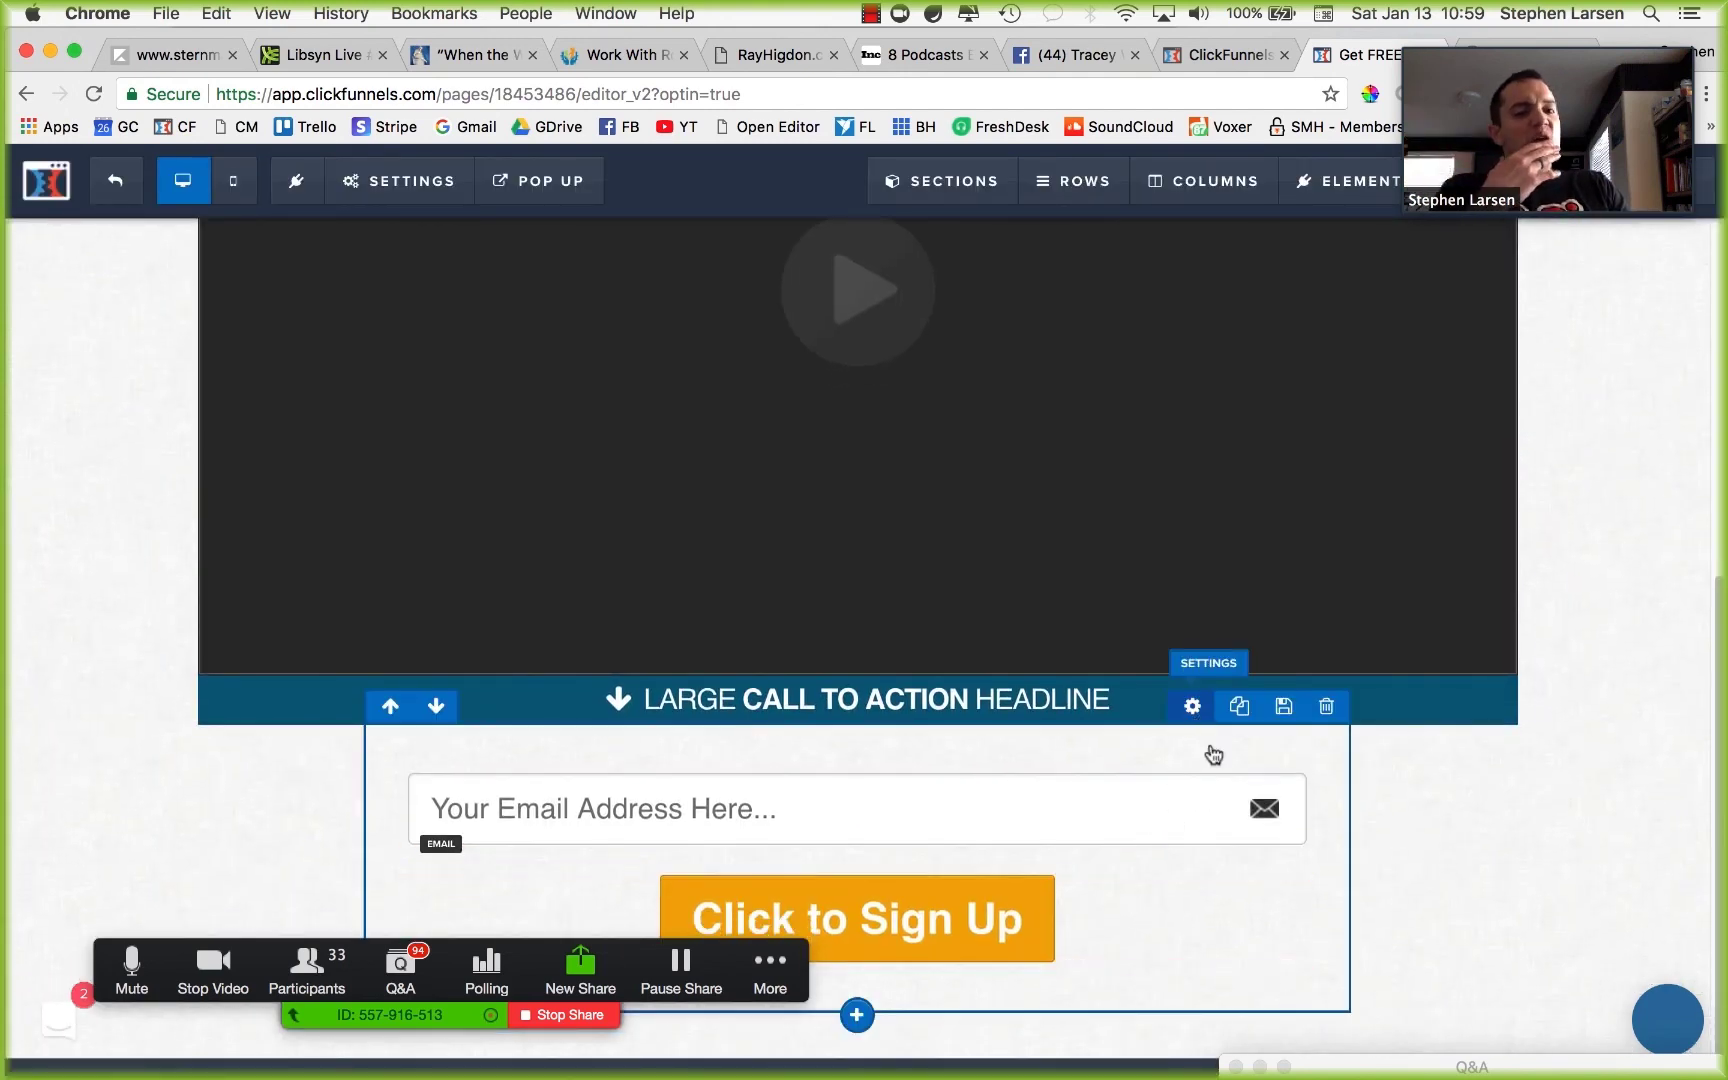
pyautogui.click(1213, 755)
pyautogui.moveTo(1454, 372); pyautogui.dragTo(1493, 371)
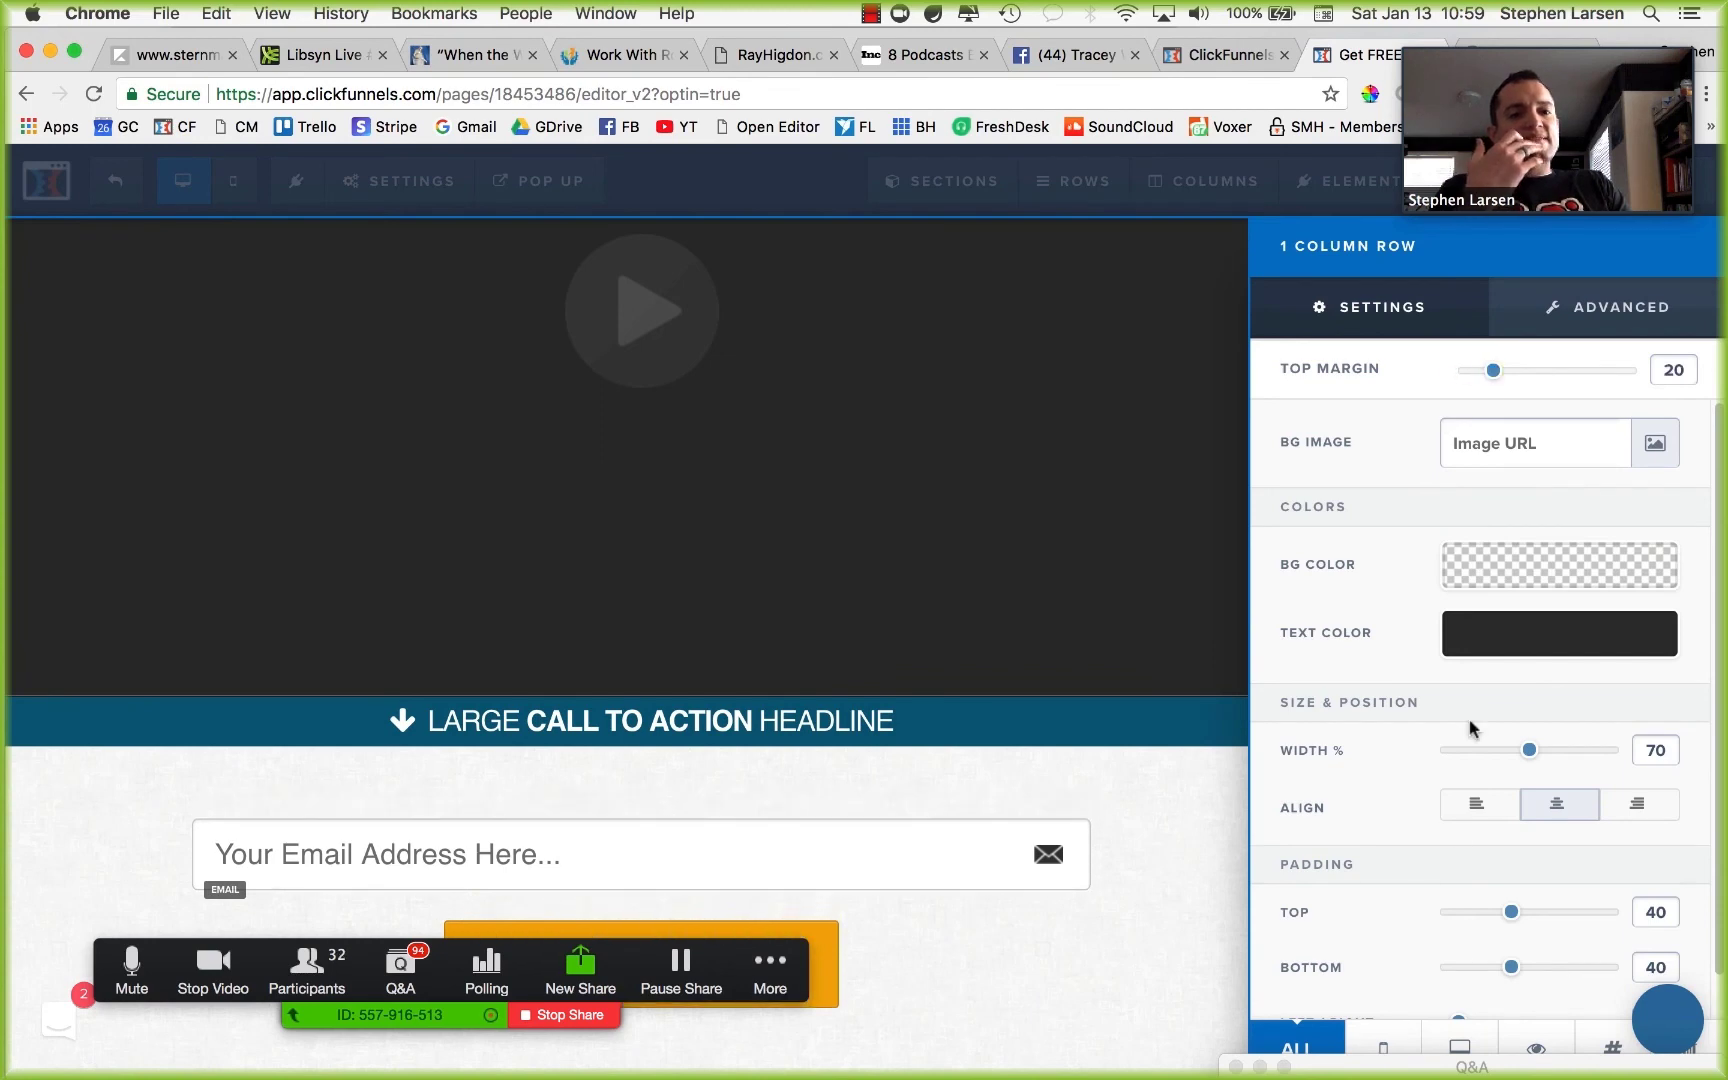